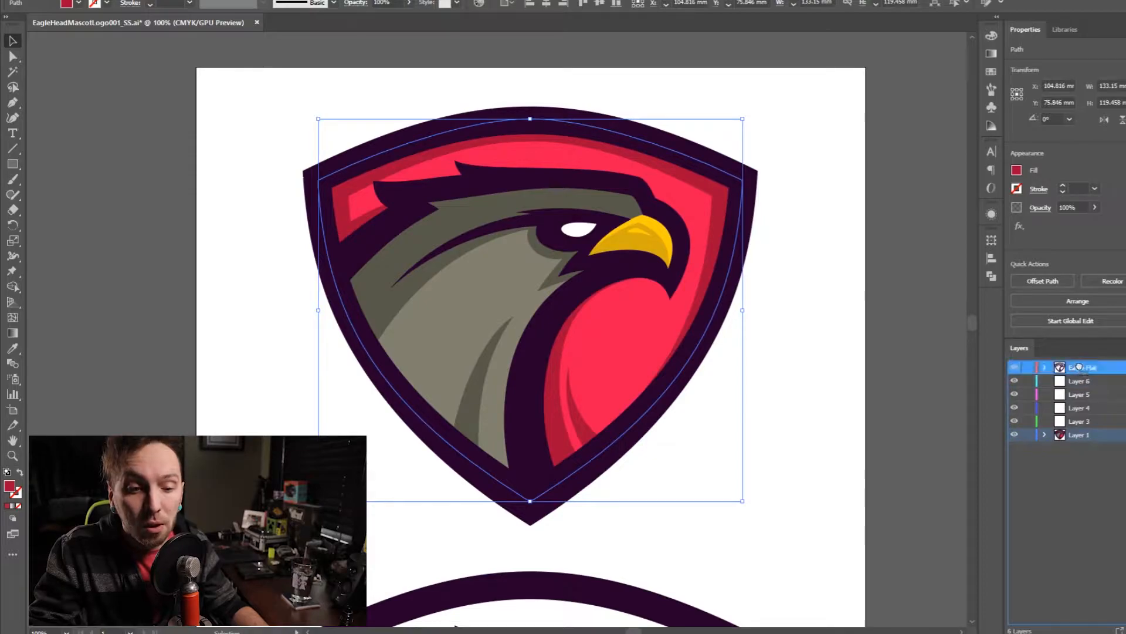
- Reorder the layers so Layer 1 is at the top of the stack and Eagle Flat is at the bottom
{"action": "left_click", "coordinate": [1090, 396]}
{"action": "left_click", "coordinate": [1089, 434], "text": "shift"}
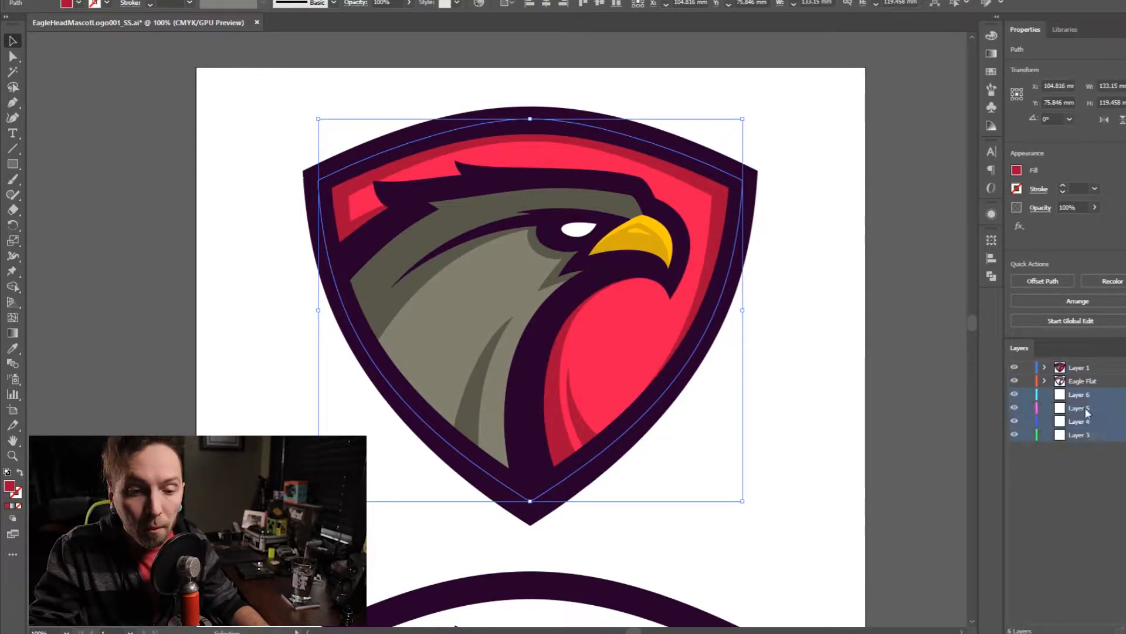
{"action": "left_click_drag", "start_coordinate": [1088, 400], "coordinate": [1088, 379]}
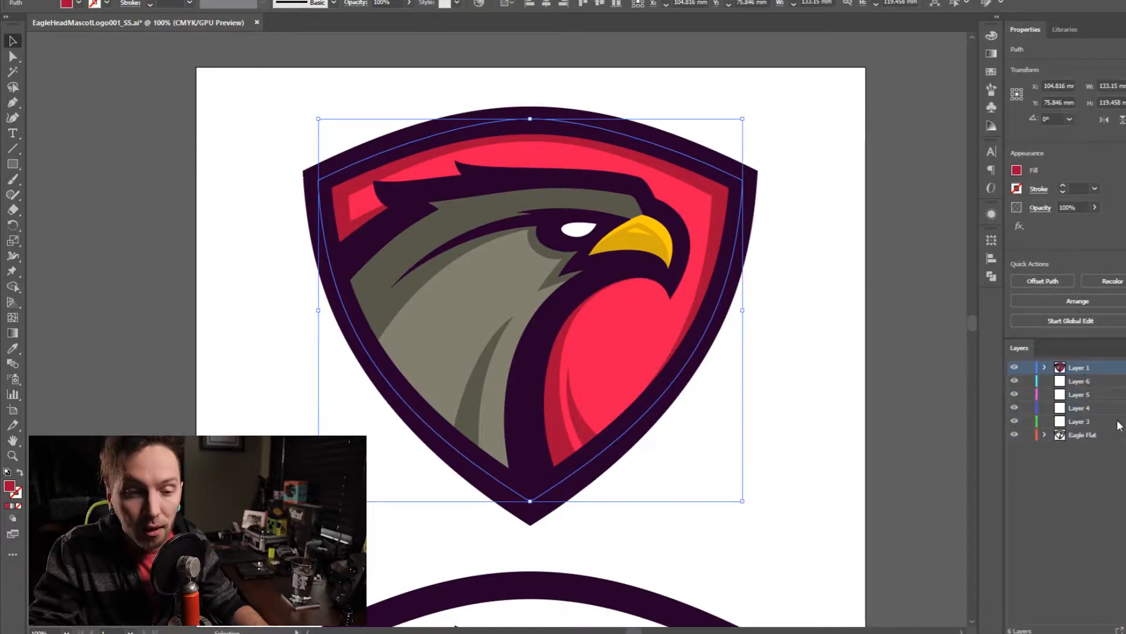
{"action": "left_click", "coordinate": [825, 269]}
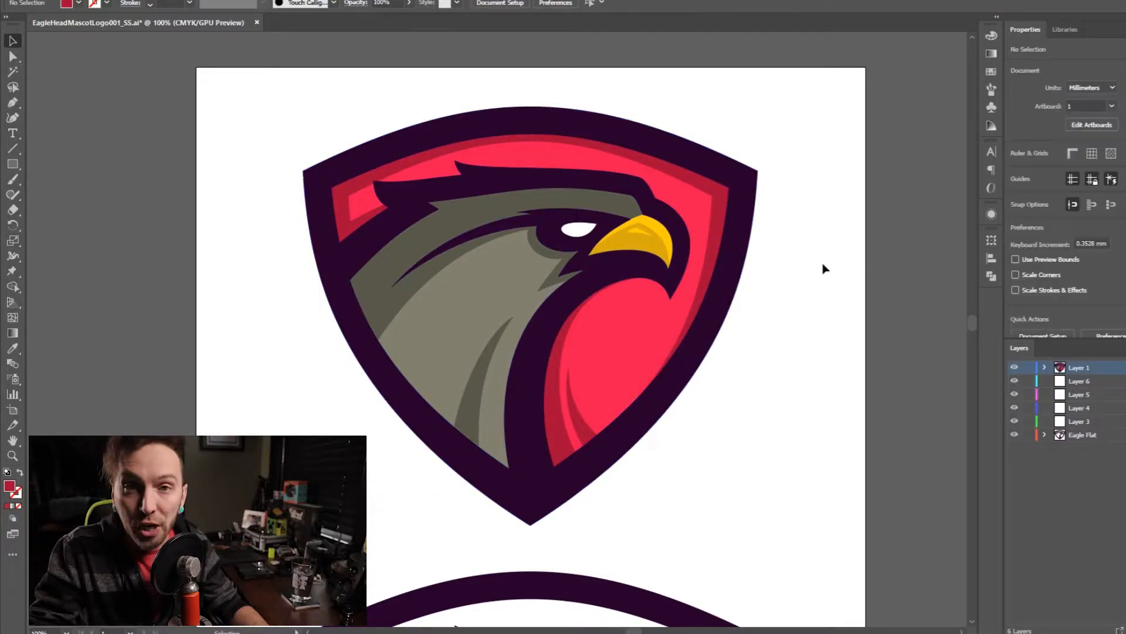
- Try to merge the dark red and light red shield shapes with the Shape Builder
{"action": "left_click", "coordinate": [719, 200]}
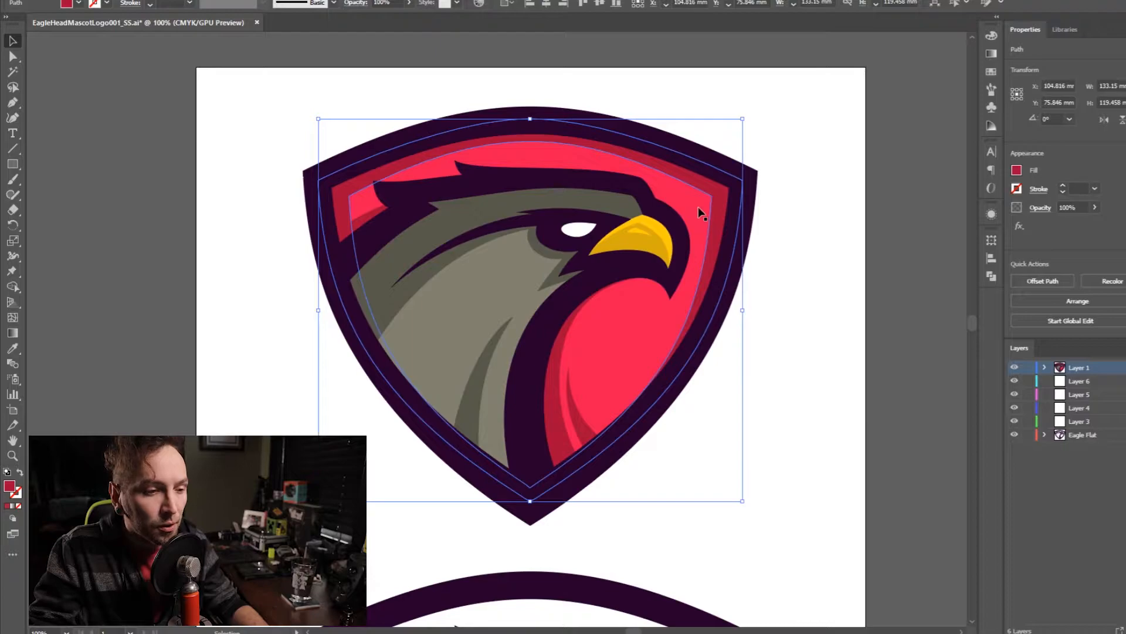
{"action": "left_click", "coordinate": [367, 213], "text": "shift"}
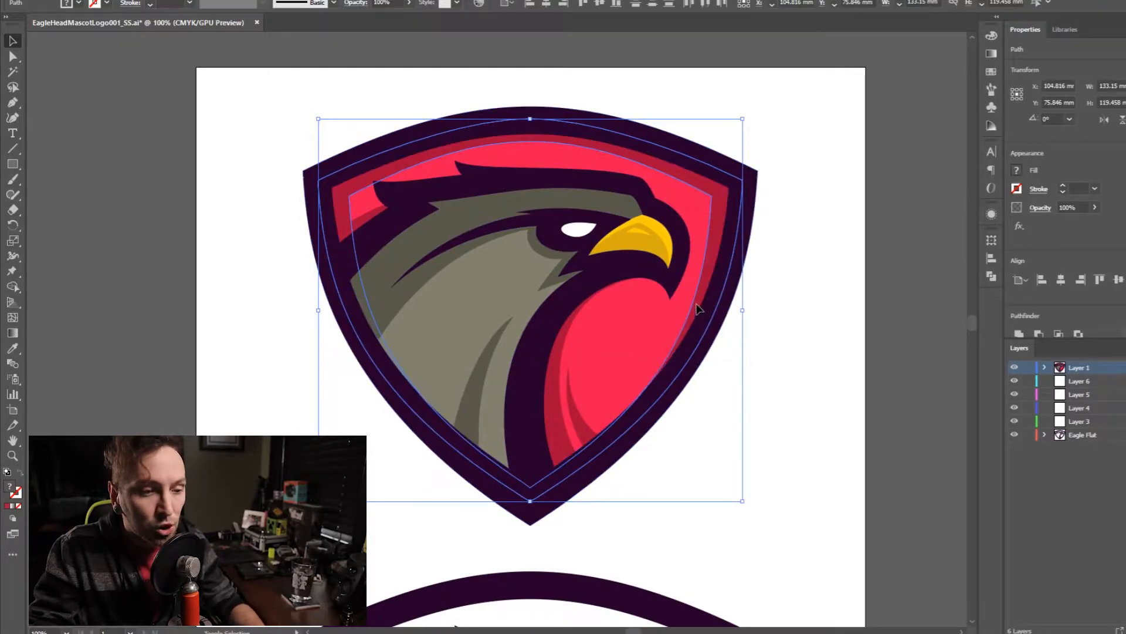
{"action": "key", "text": "shift+m"}
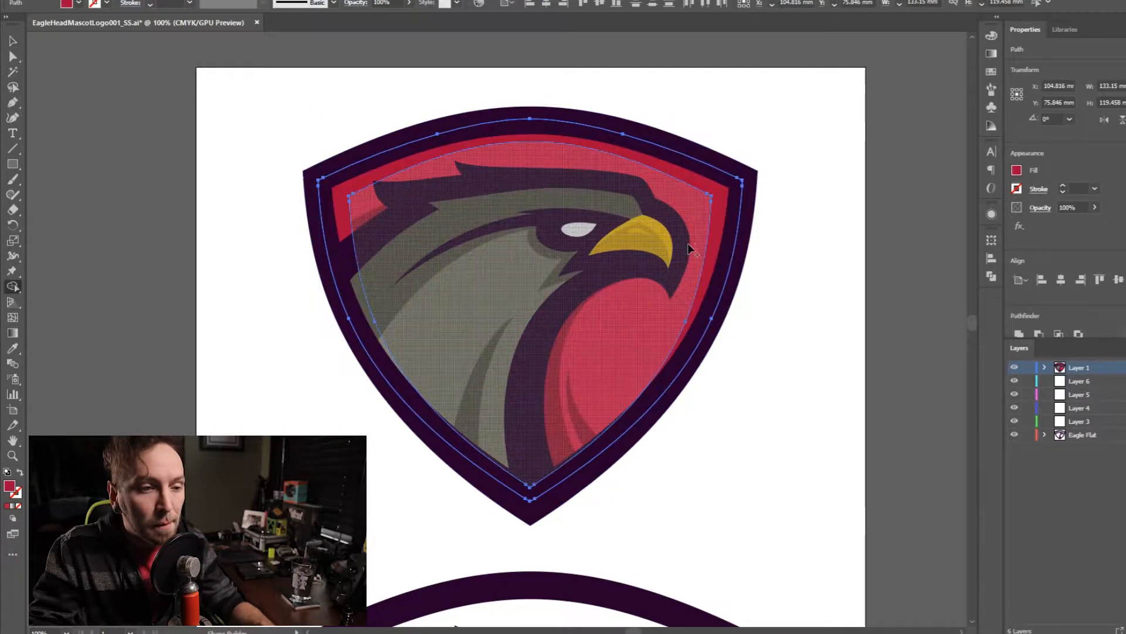
{"action": "left_click", "coordinate": [717, 203]}
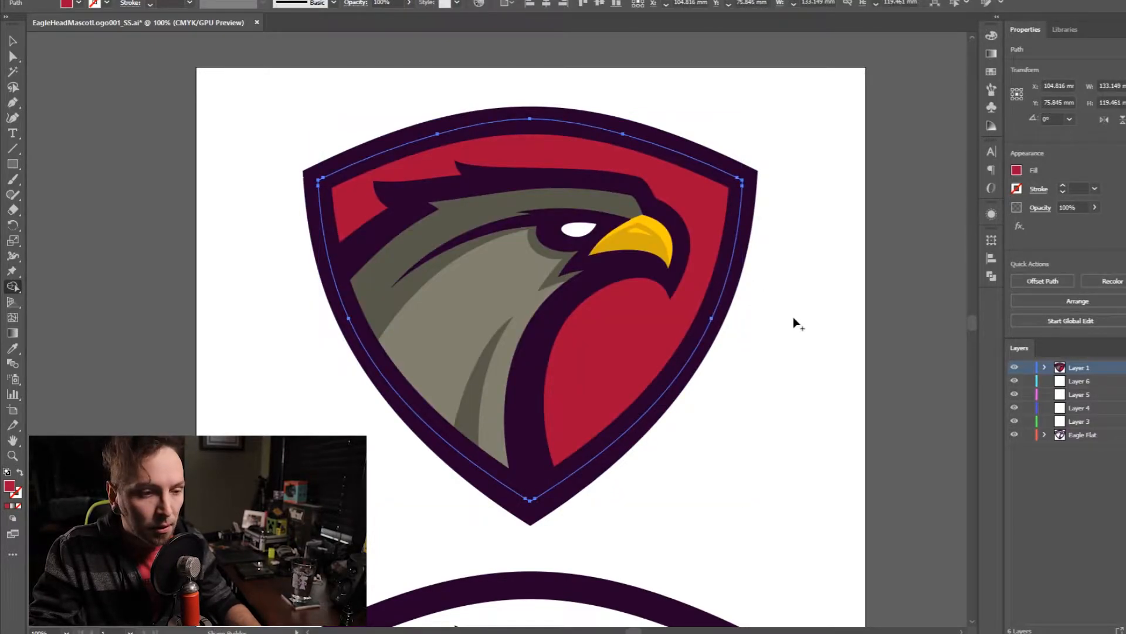
{"action": "key", "text": "ctrl+z"}
{"action": "key", "text": "v"}
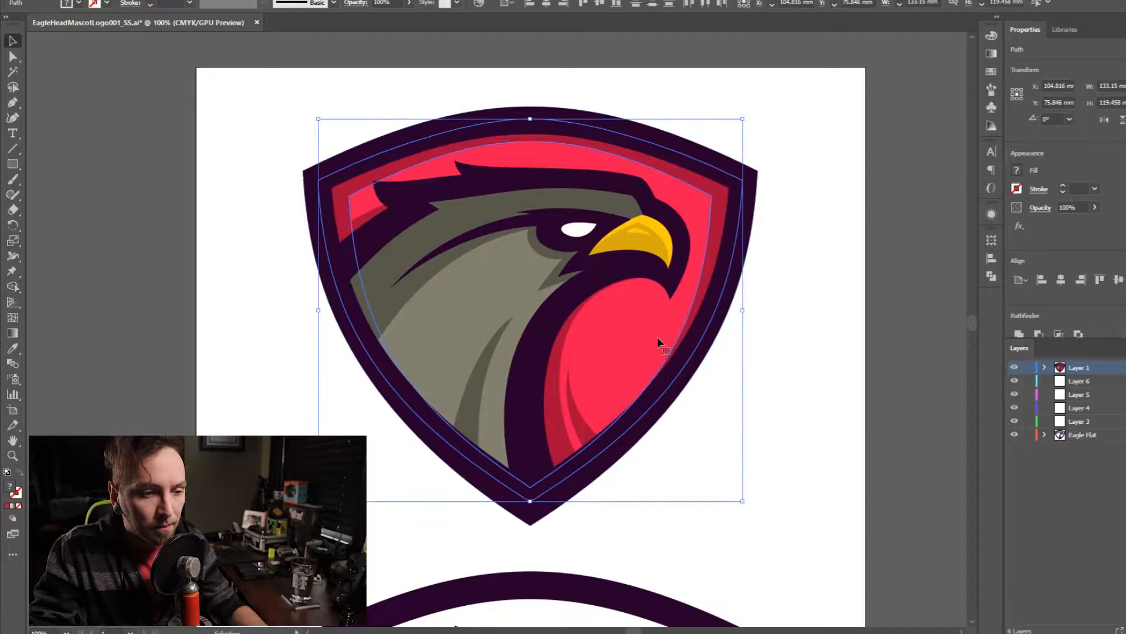
- Place a copy of the light red inner shield shape beyond the artboard's left side
{"action": "left_click", "coordinate": [819, 395]}
{"action": "left_click", "coordinate": [650, 331]}
{"action": "left_click_drag", "start_coordinate": [650, 331], "coordinate": [192, 356]}
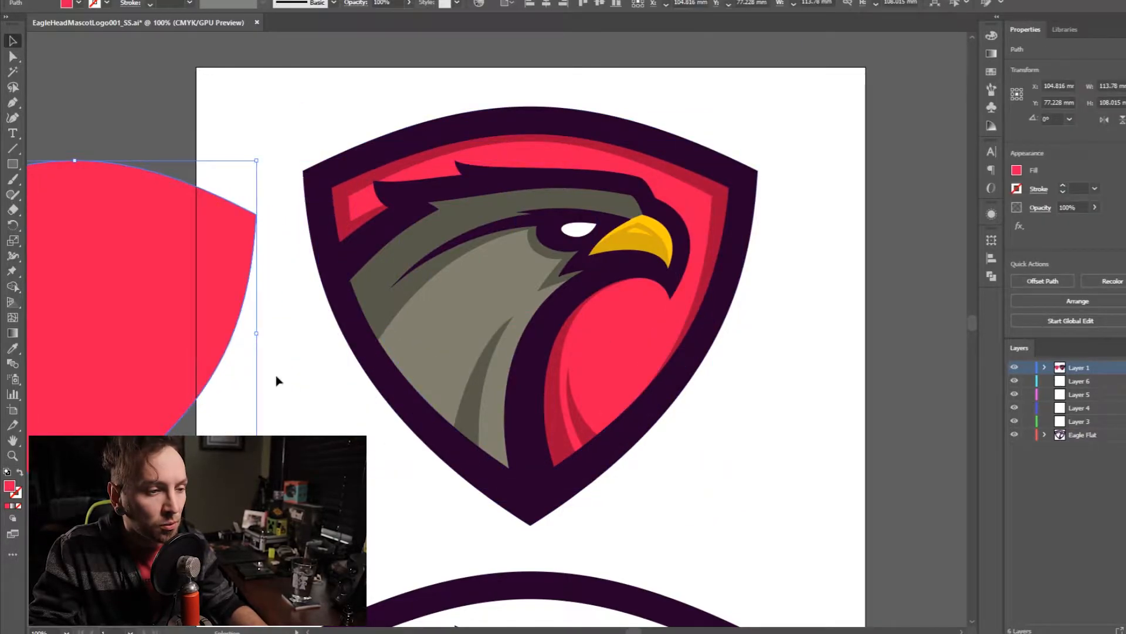
- Merge the two red shield shapes with the Shape Builder and fill the result with the light red sampled from the copy
{"action": "left_click", "coordinate": [340, 217]}
{"action": "left_click", "coordinate": [358, 207], "text": "shift"}
{"action": "key", "text": "m"}
{"action": "key", "text": "v"}
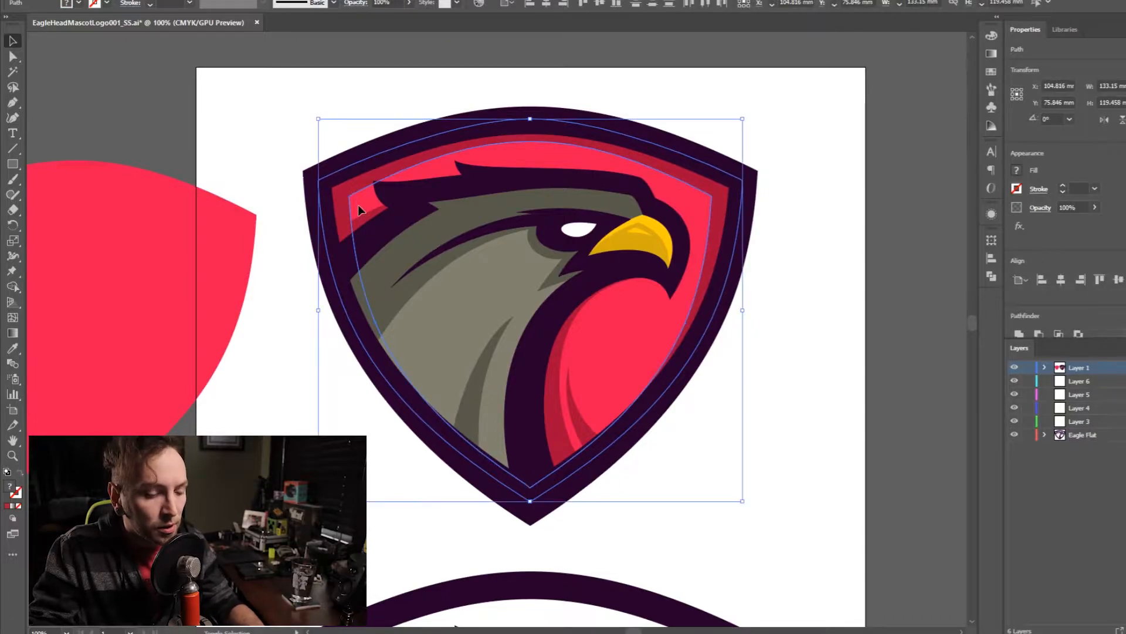
{"action": "key", "text": "shift+m"}
{"action": "left_click", "coordinate": [358, 205]}
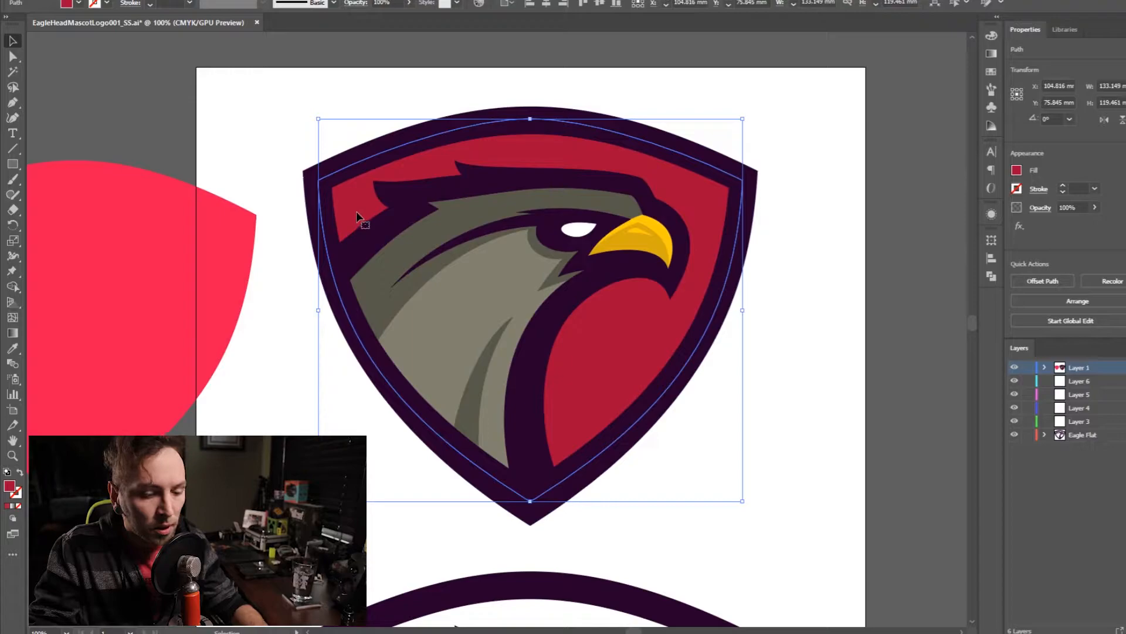
{"action": "key", "text": "i"}
{"action": "left_click", "coordinate": [166, 254]}
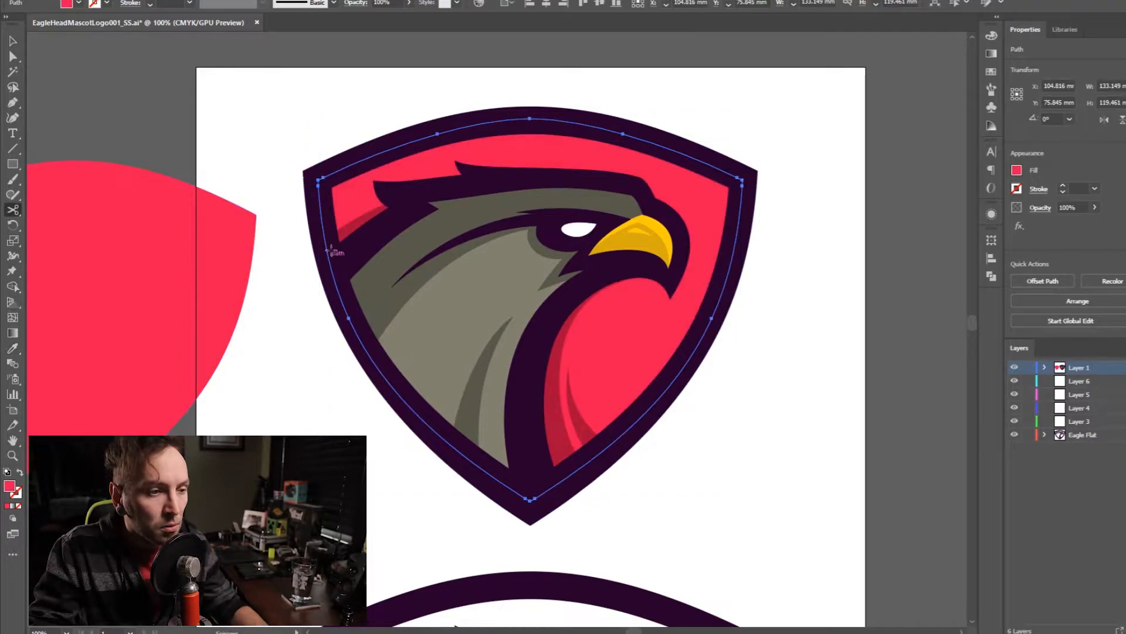
- Delete the dark red shadow shape around the eagle and move the light red shield copy farther from the artboard
{"action": "key", "text": "v"}
{"action": "left_click", "coordinate": [350, 236]}
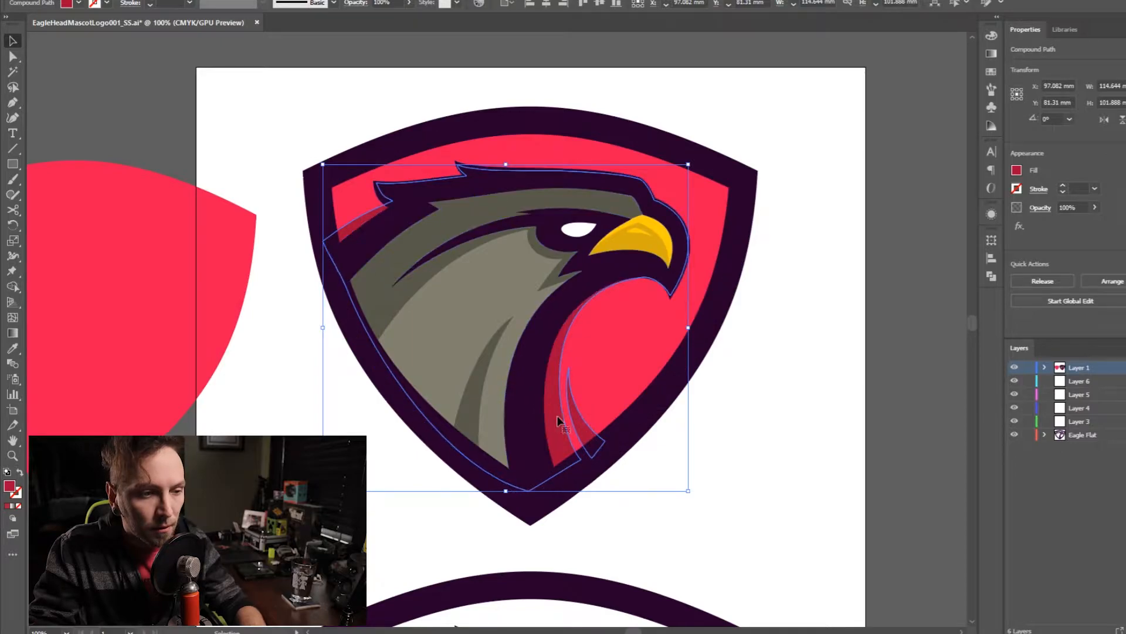
{"action": "key", "text": "Delete"}
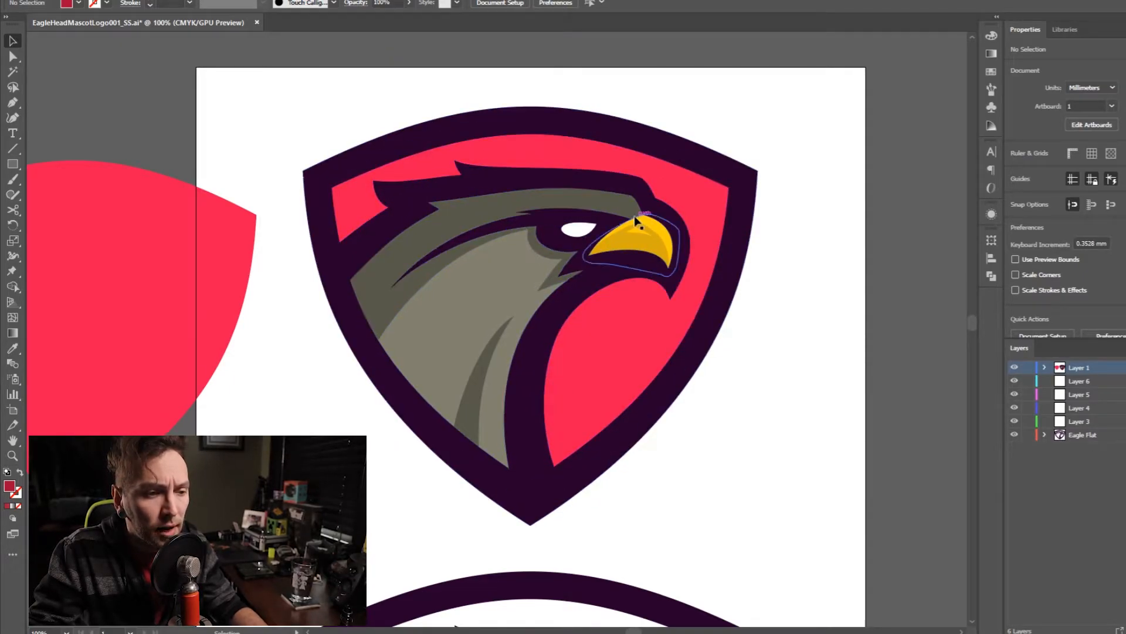
{"action": "left_click_drag", "start_coordinate": [239, 259], "coordinate": [148, 262]}
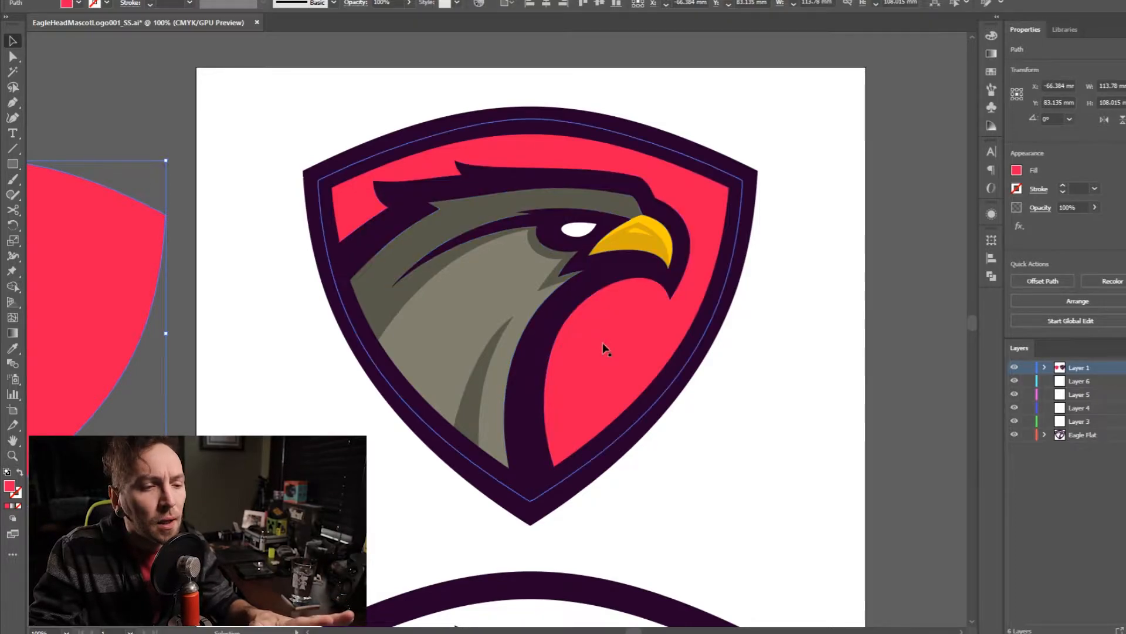
- Rename Layer 3 as Border
{"action": "left_click", "coordinate": [618, 447]}
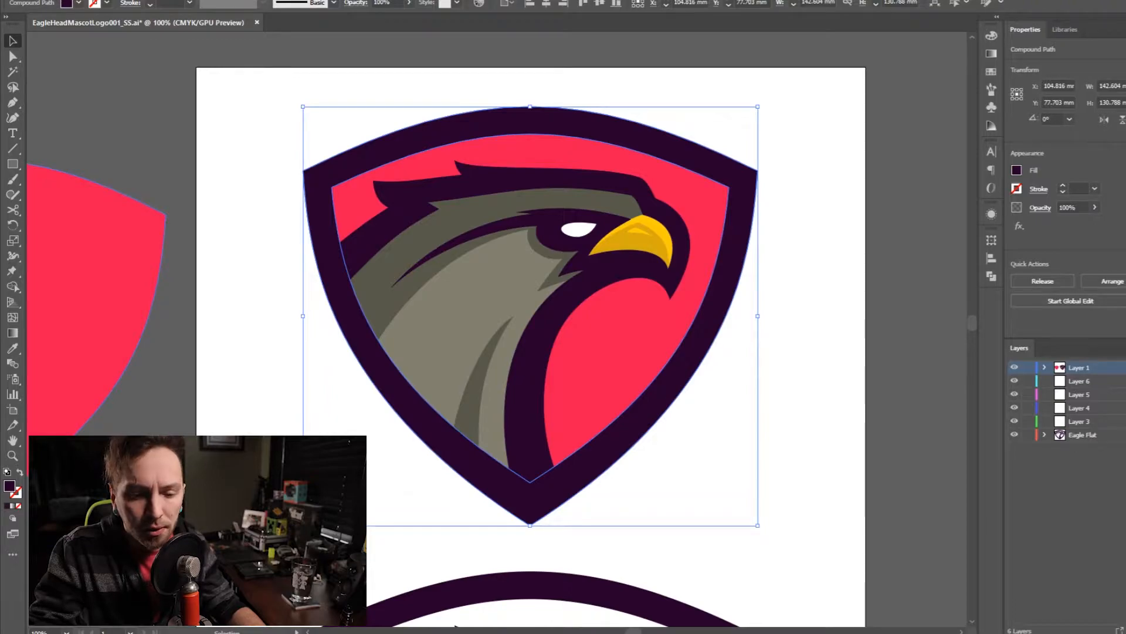
{"action": "double_click", "coordinate": [1084, 421]}
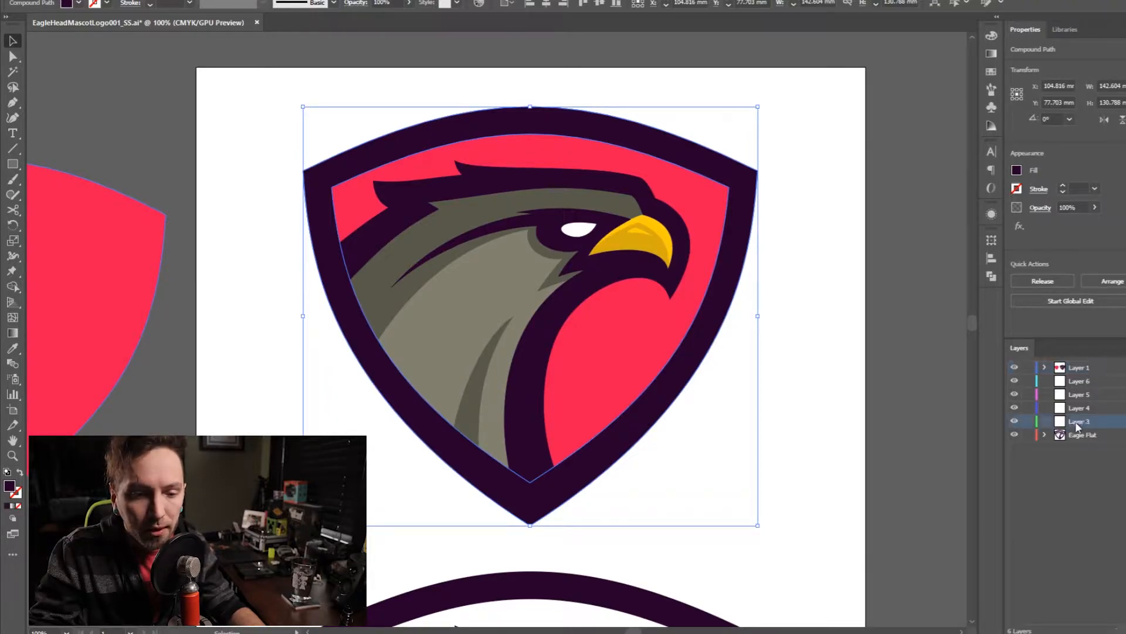
{"action": "type", "text": "Border"}
{"action": "key", "text": "Return"}
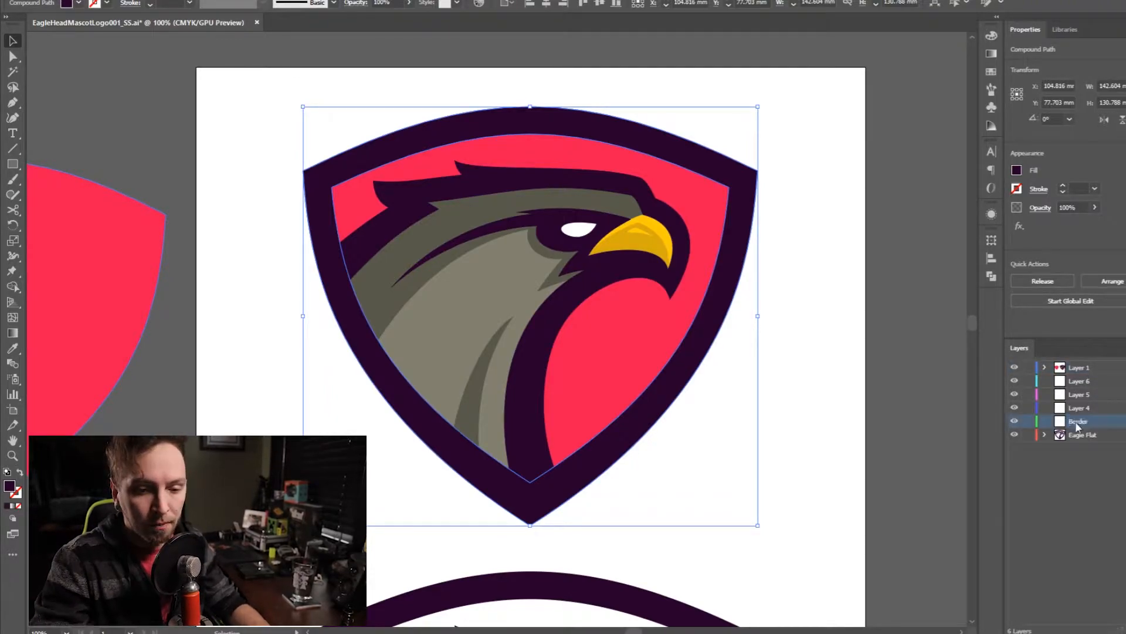
- Send the dark purple outer shield outline to the Border layer
{"action": "left_click", "coordinate": [831, 352]}
{"action": "left_click", "coordinate": [725, 322]}
{"action": "left_click", "coordinate": [1085, 423]}
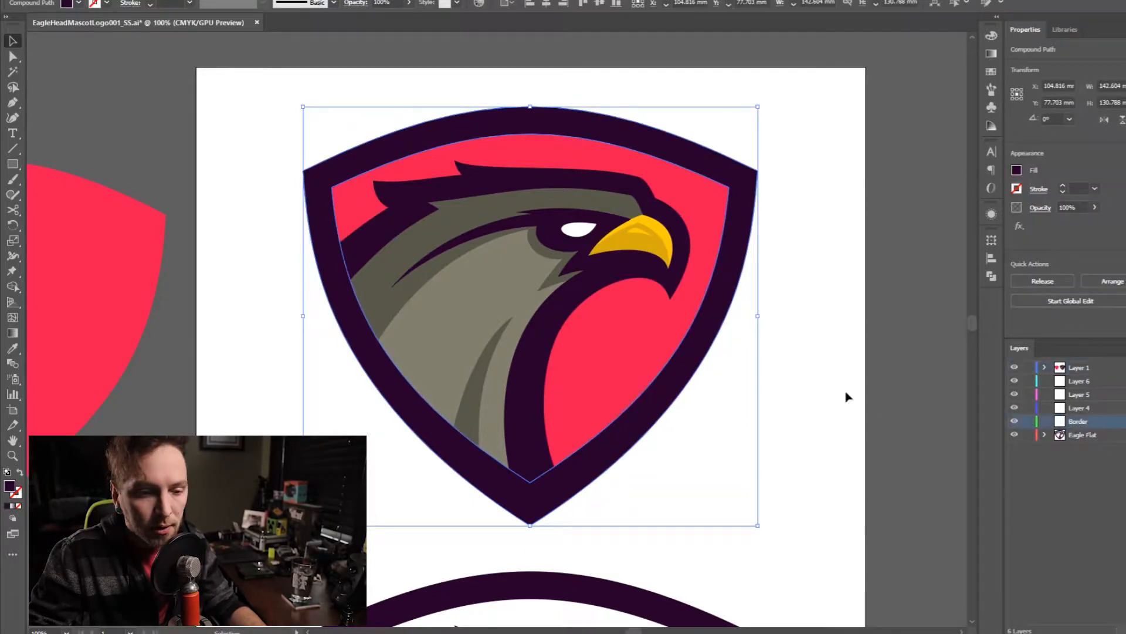
{"action": "right_click", "coordinate": [841, 393]}
{"action": "mouse_move", "coordinate": [951, 515]}
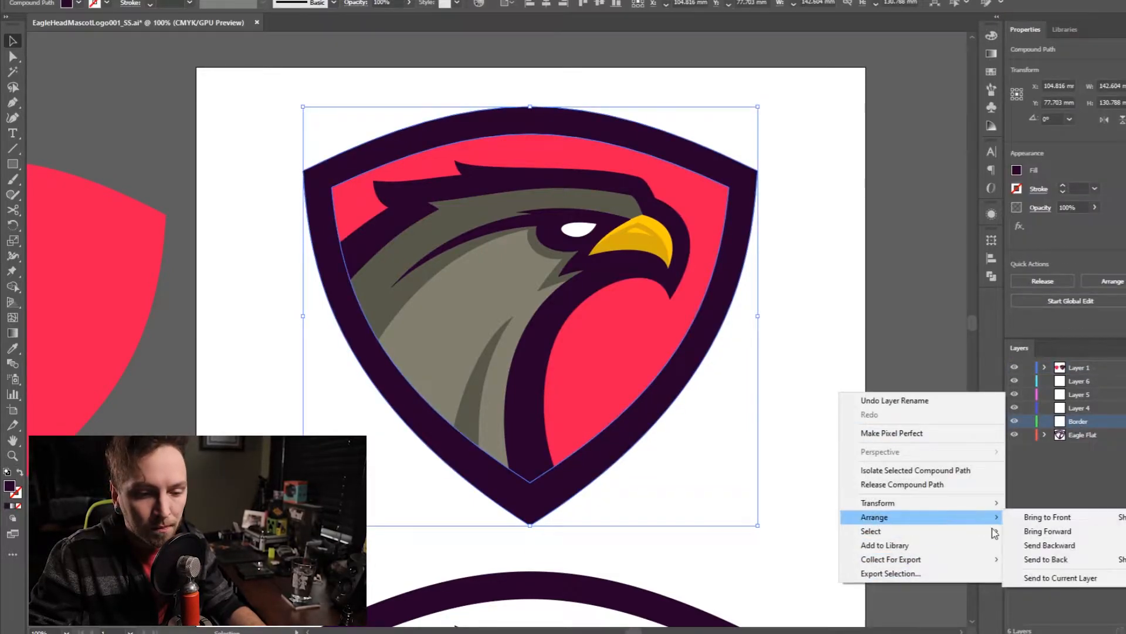
{"action": "left_click", "coordinate": [1042, 581]}
- Rename Layer 4 as Inner Surface
{"action": "left_click", "coordinate": [1080, 409]}
{"action": "double_click", "coordinate": [1082, 407]}
{"action": "type", "text": "Inner Surface"}
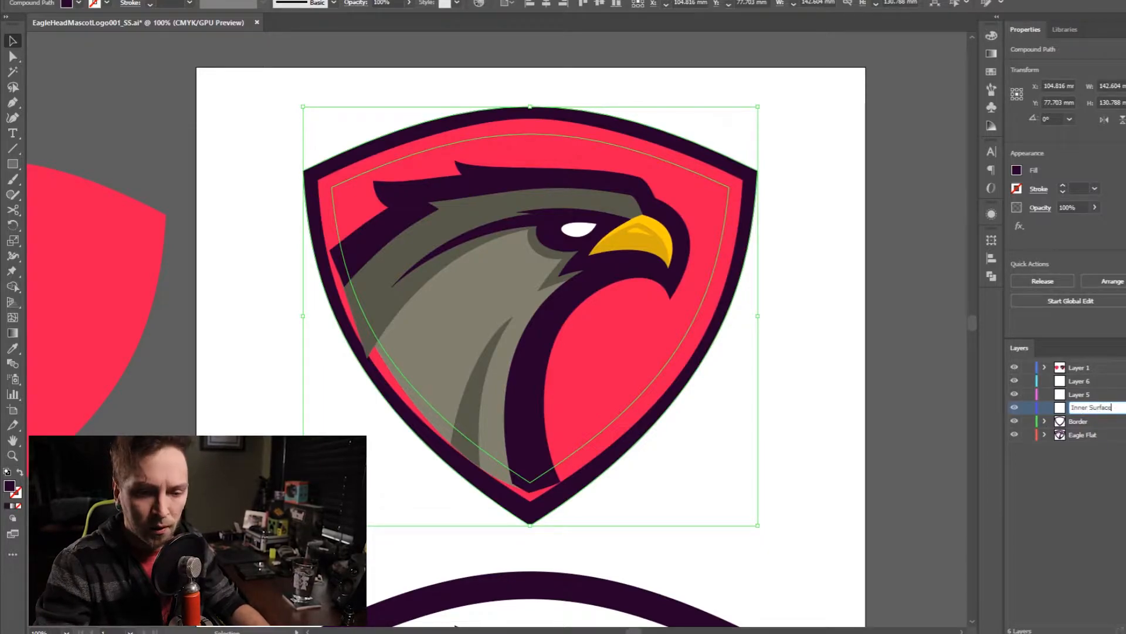
{"action": "key", "text": "Return"}
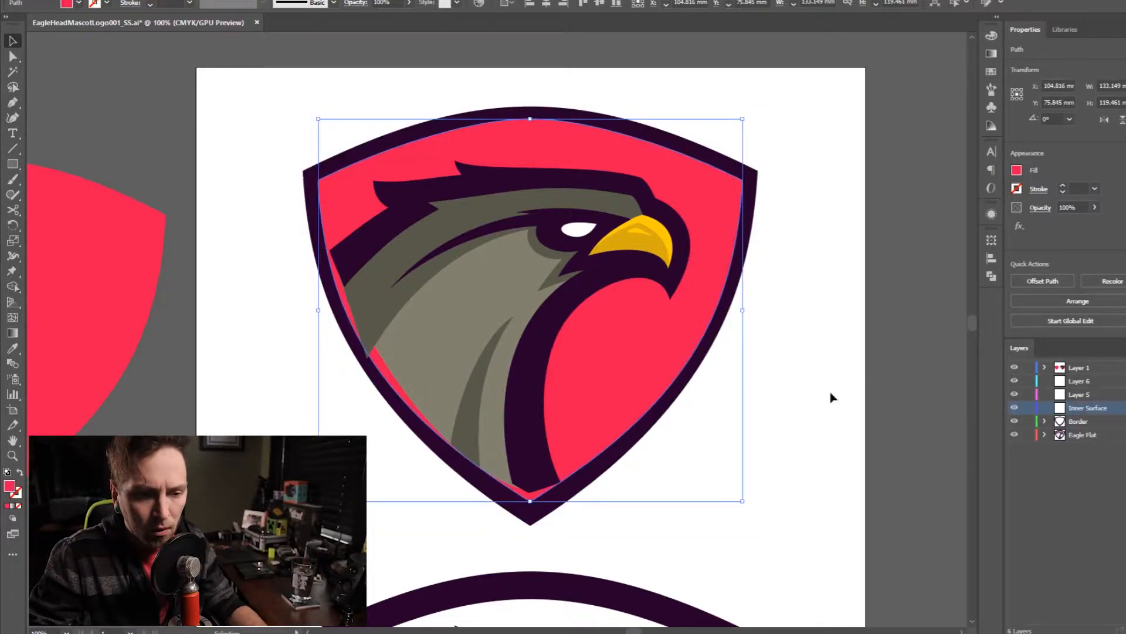
- Send the red inner shield shape to the Inner Surface layer and move the Border layer to the top of the stack
{"action": "right_click", "coordinate": [831, 397]}
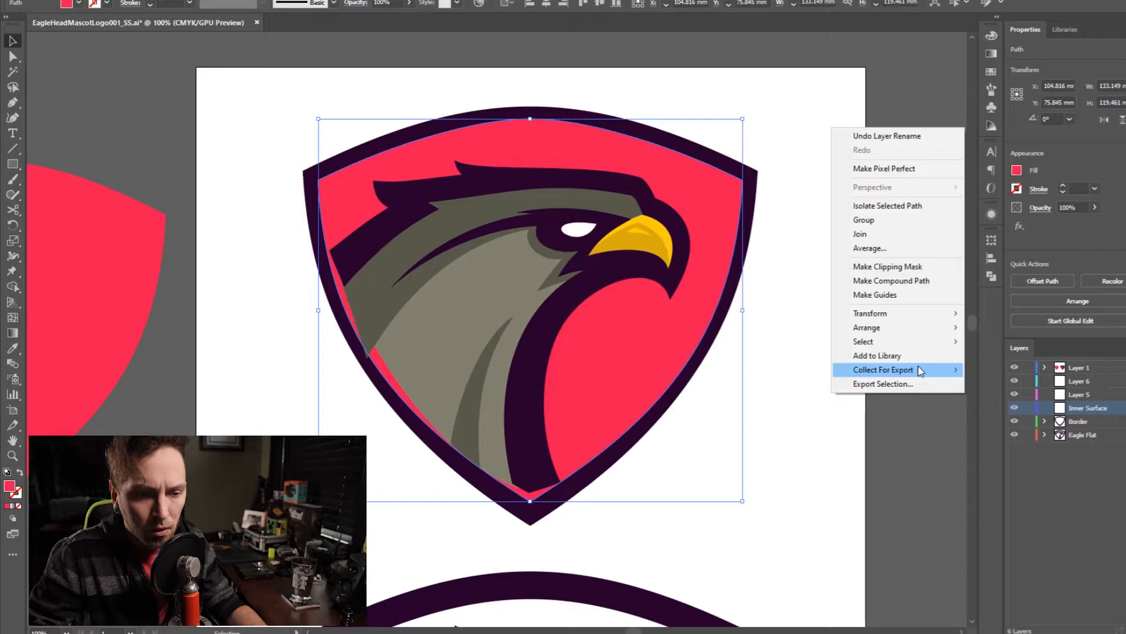
{"action": "mouse_move", "coordinate": [881, 327]}
{"action": "left_click", "coordinate": [1009, 387]}
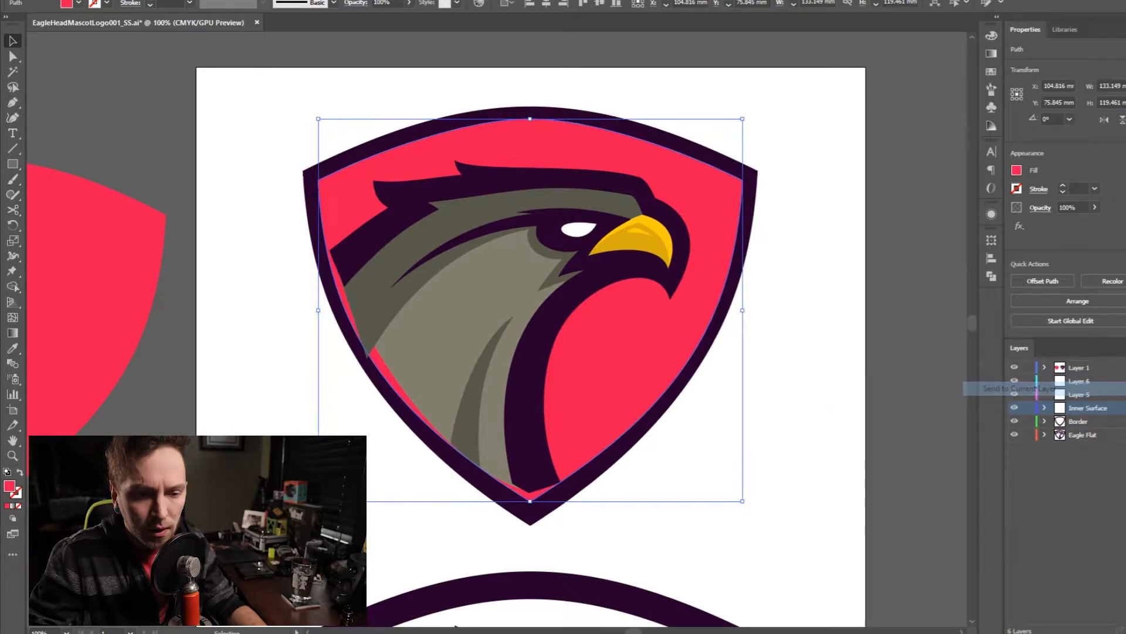
{"action": "mouse_move", "coordinate": [1096, 413]}
{"action": "left_mouse_down"}
{"action": "mouse_move", "coordinate": [1102, 425]}
{"action": "mouse_move", "coordinate": [1089, 368]}
{"action": "left_mouse_up"}
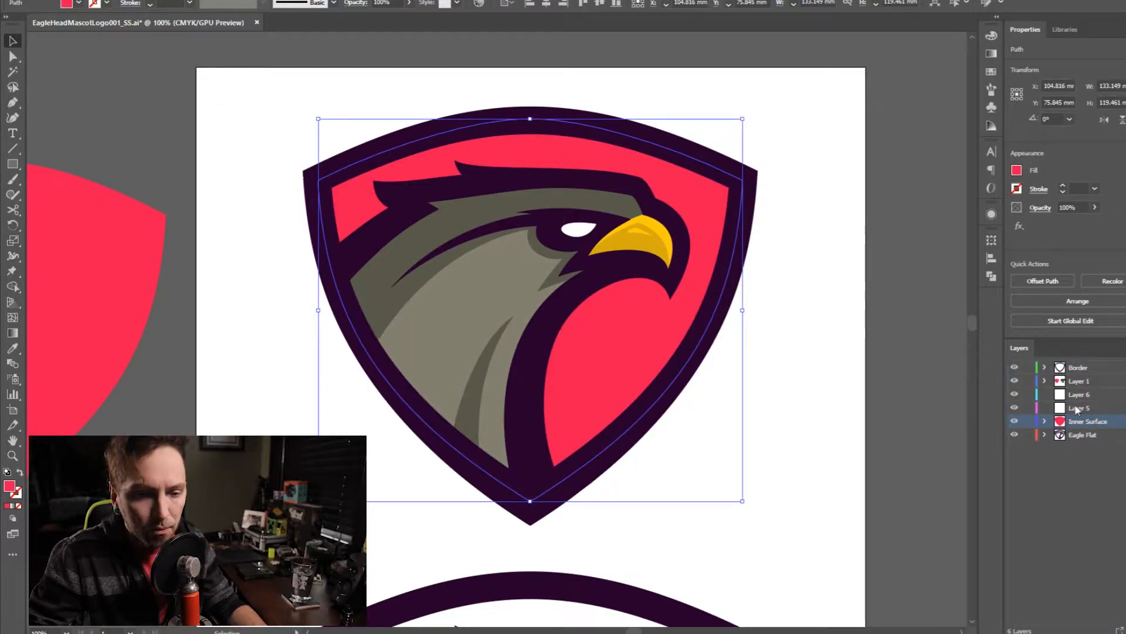
- Select the eagle's dark purple outline path and rename Layer 6 as Eagle Head
{"action": "left_click", "coordinate": [1077, 409]}
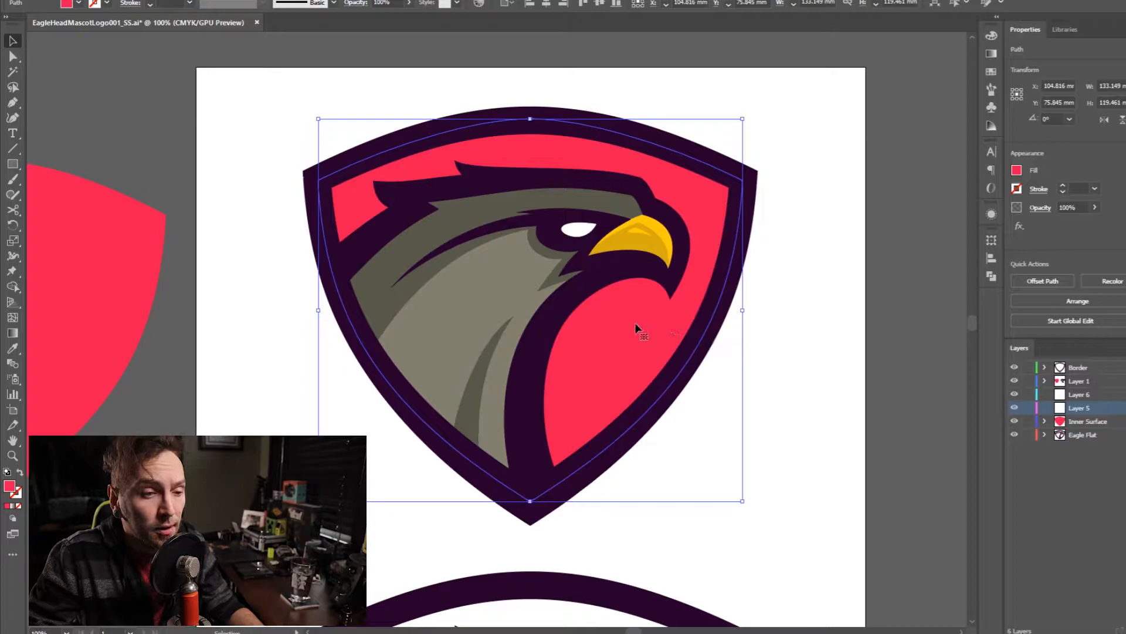
{"action": "left_click", "coordinate": [608, 269]}
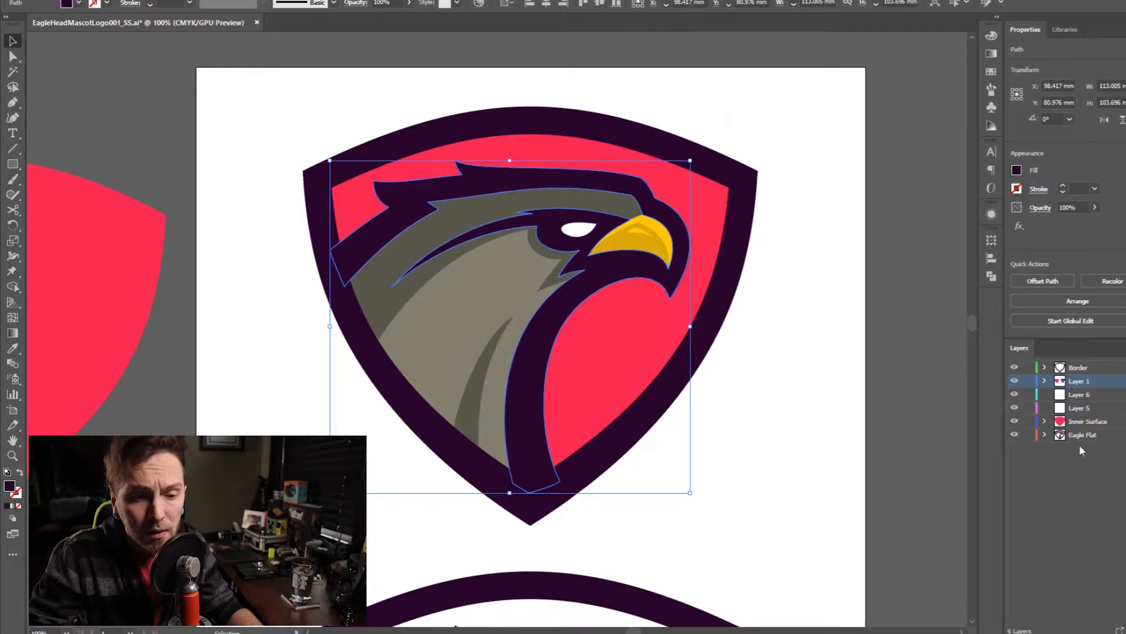
{"action": "left_click", "coordinate": [1087, 399]}
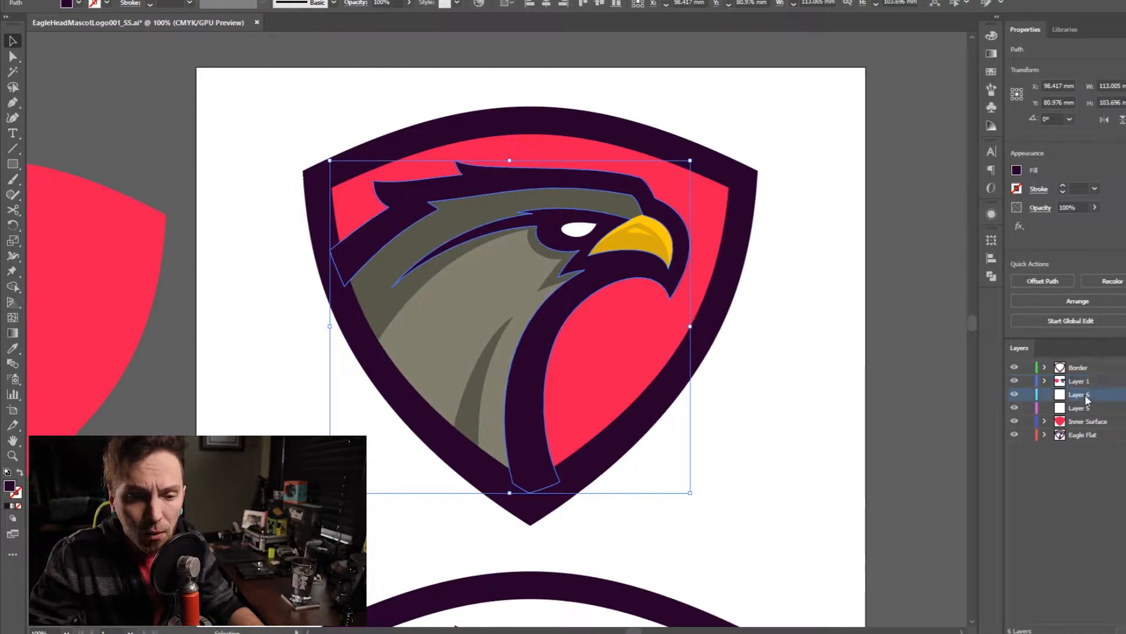
{"action": "key", "text": "Return"}
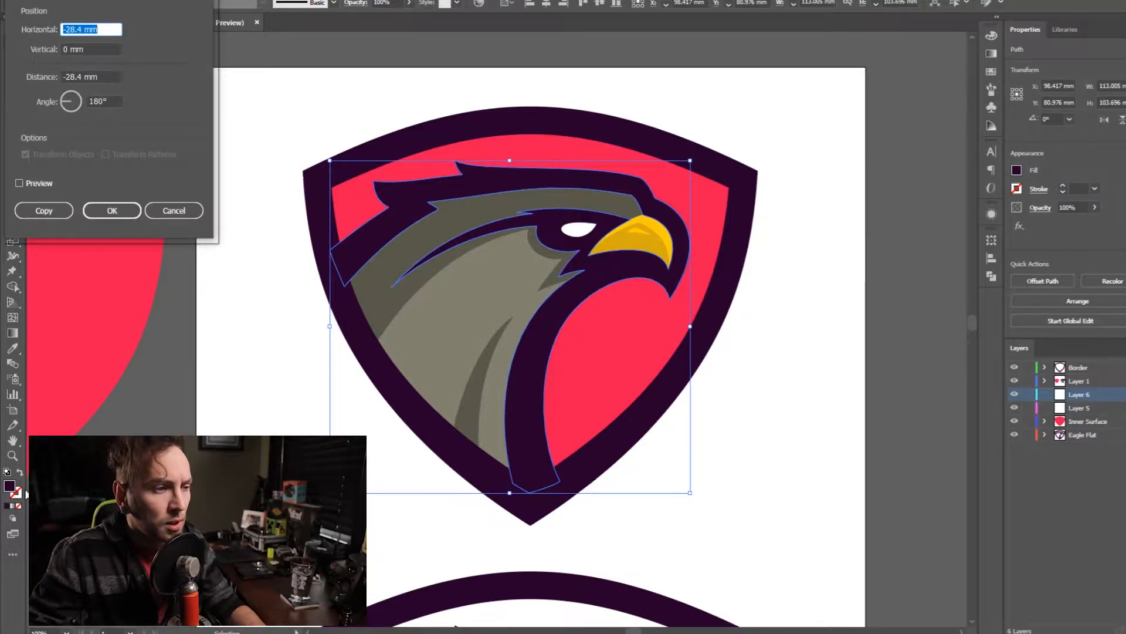
{"action": "left_click", "coordinate": [174, 210]}
{"action": "double_click", "coordinate": [1079, 395]}
{"action": "type", "text": "Eagle"}
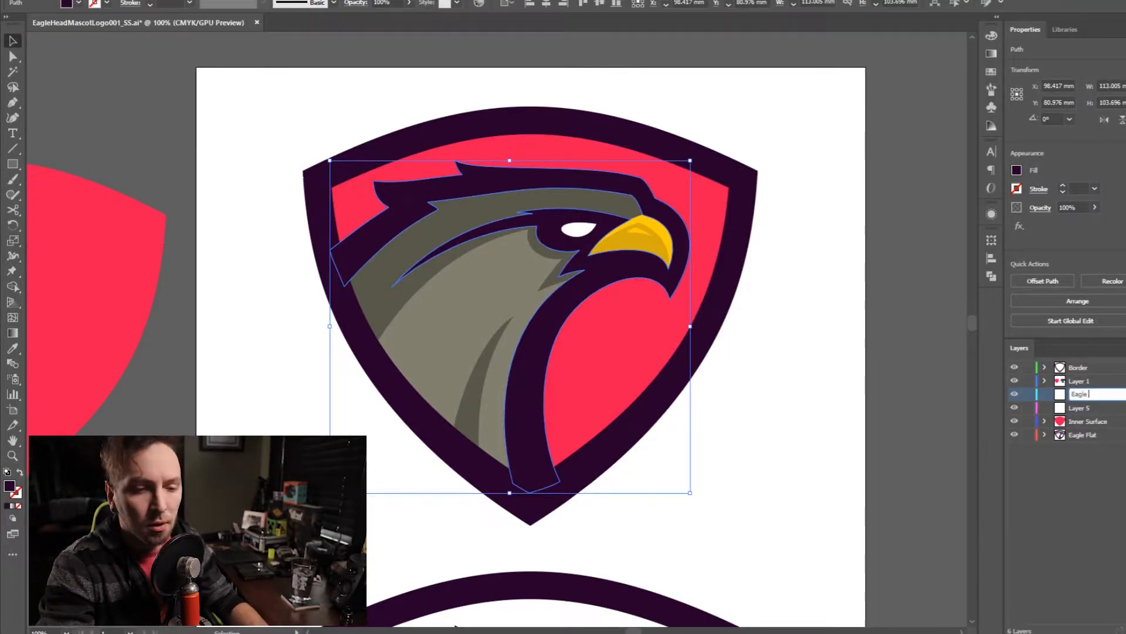
{"action": "type", "text": " Head"}
{"action": "key", "text": "Return"}
- Send the eagle's dark outline to the Eagle Head layer and move that layer above Layer 1
{"action": "right_click", "coordinate": [959, 382]}
{"action": "mouse_move", "coordinate": [1056, 315]}
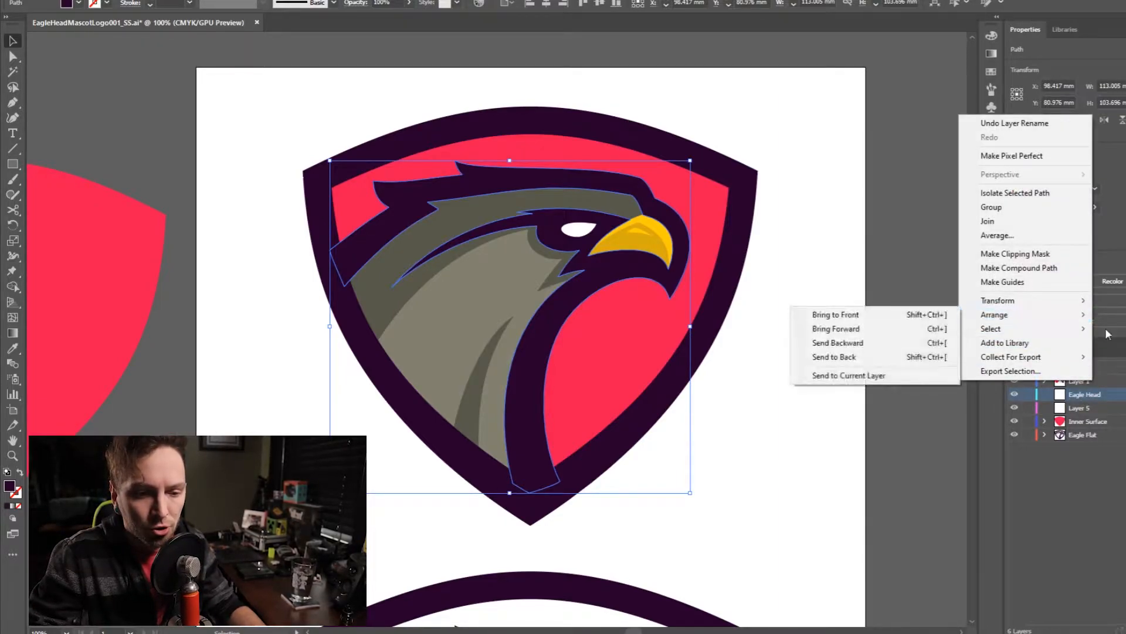
{"action": "left_click", "coordinate": [911, 375]}
{"action": "left_click_drag", "start_coordinate": [1092, 401], "coordinate": [1090, 381]}
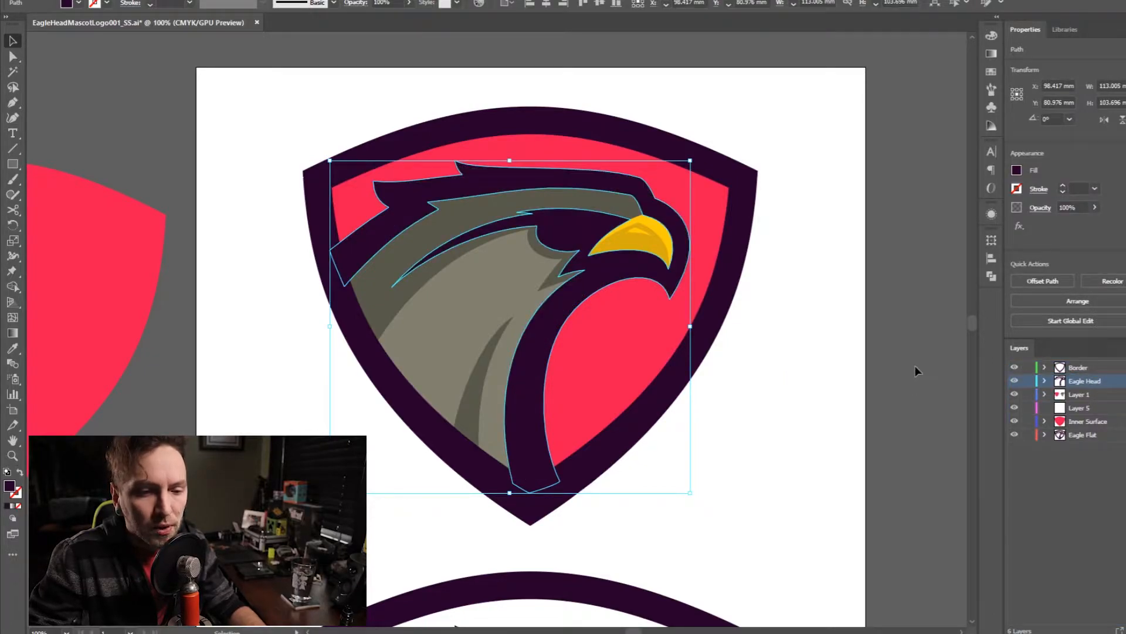
- Hide the Eagle Head layer and select the white eye shape on Layer 1
{"action": "left_click", "coordinate": [915, 365]}
{"action": "left_click", "coordinate": [1015, 381]}
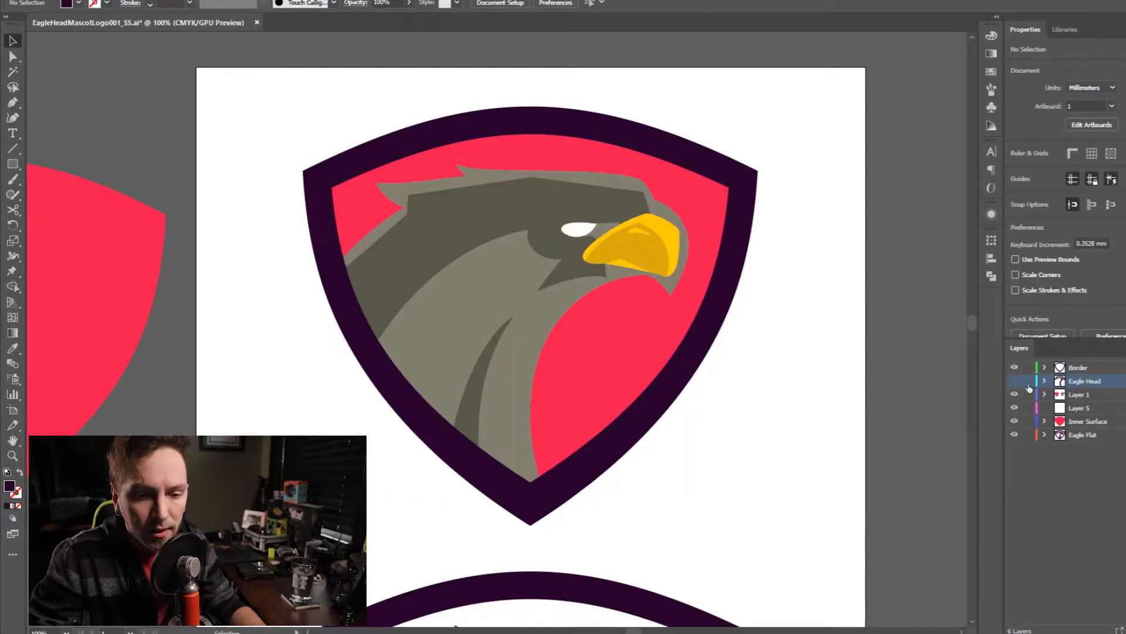
{"action": "left_click", "coordinate": [1083, 398]}
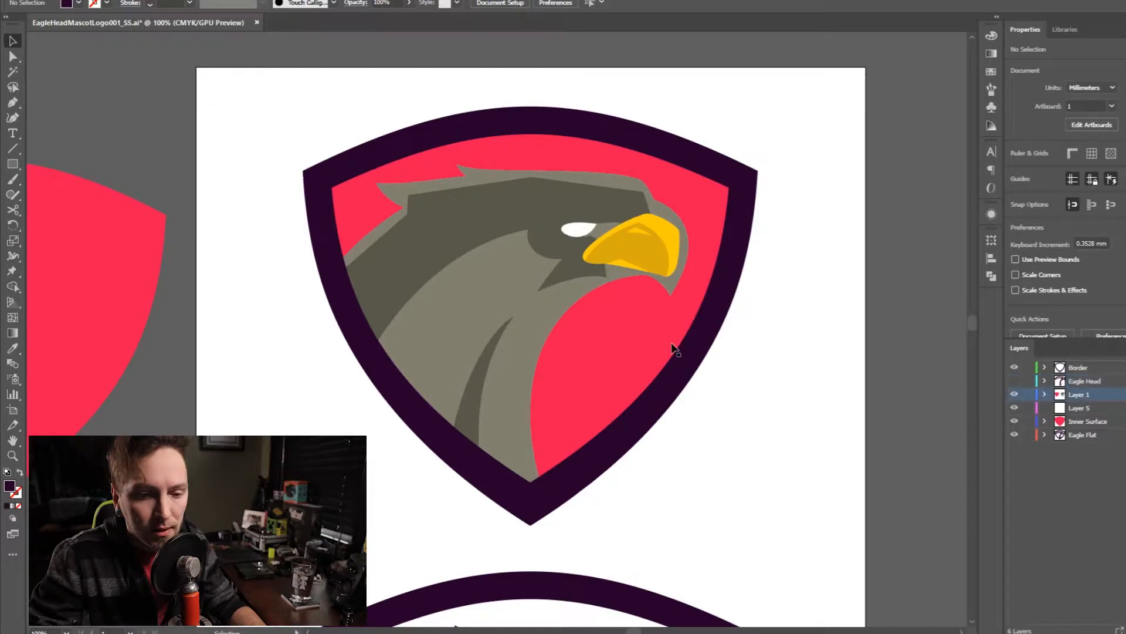
{"action": "left_click", "coordinate": [579, 234]}
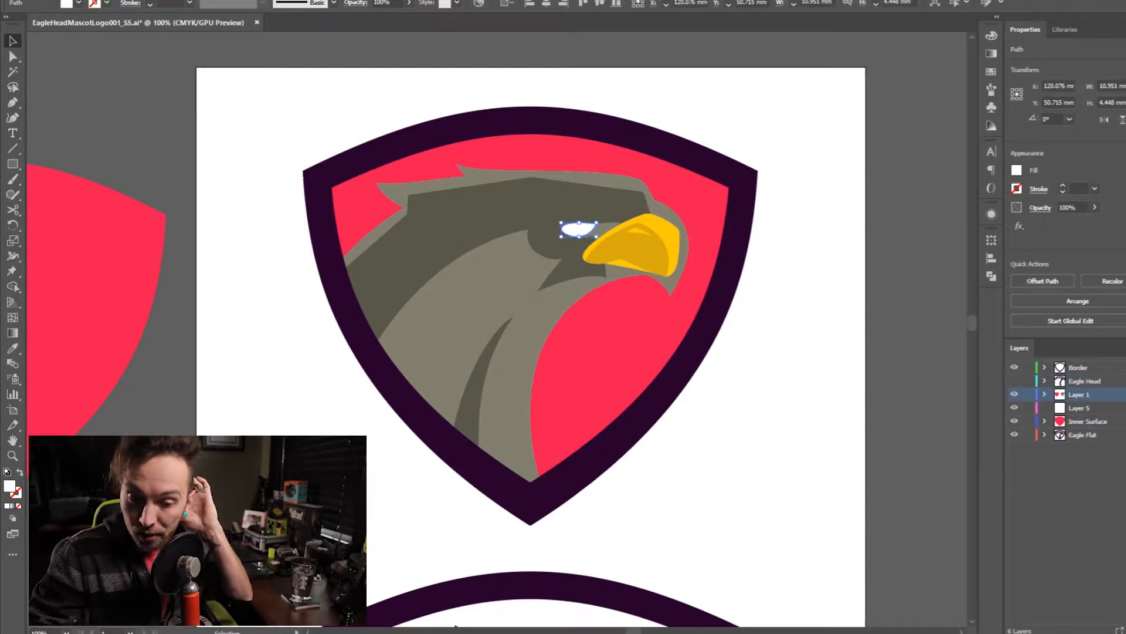
{"action": "left_click", "coordinate": [1091, 382]}
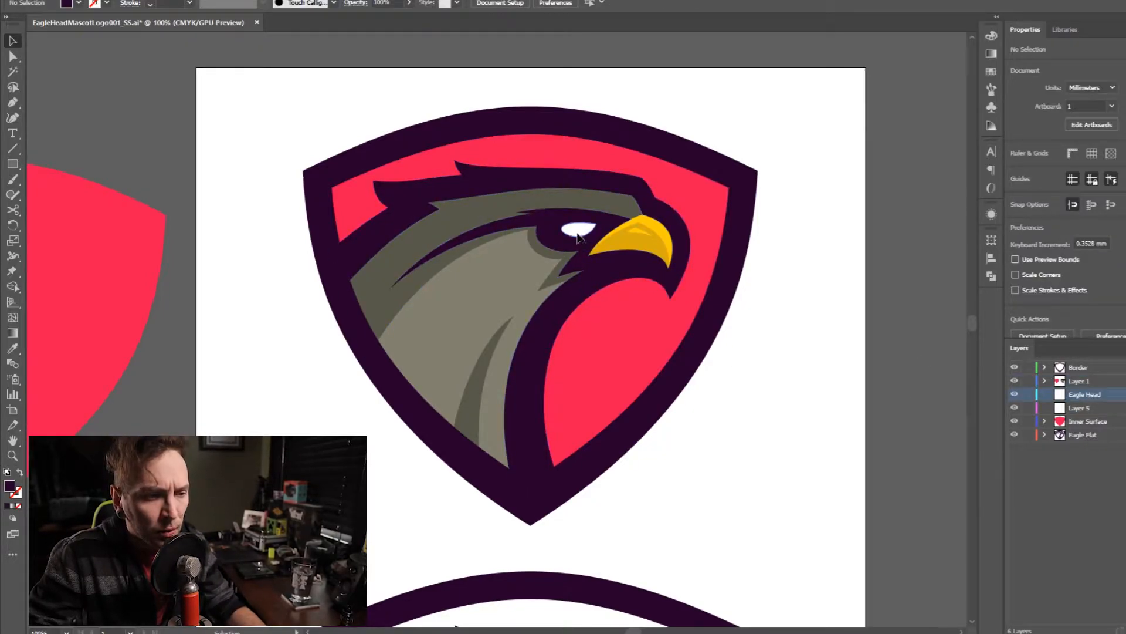
- Try moving the white eye shape away from the eagle's outline onto the neck, and undo the move
{"action": "left_click", "coordinate": [579, 236]}
{"action": "left_click", "coordinate": [587, 234]}
{"action": "left_click_drag", "start_coordinate": [583, 233], "coordinate": [511, 255]}
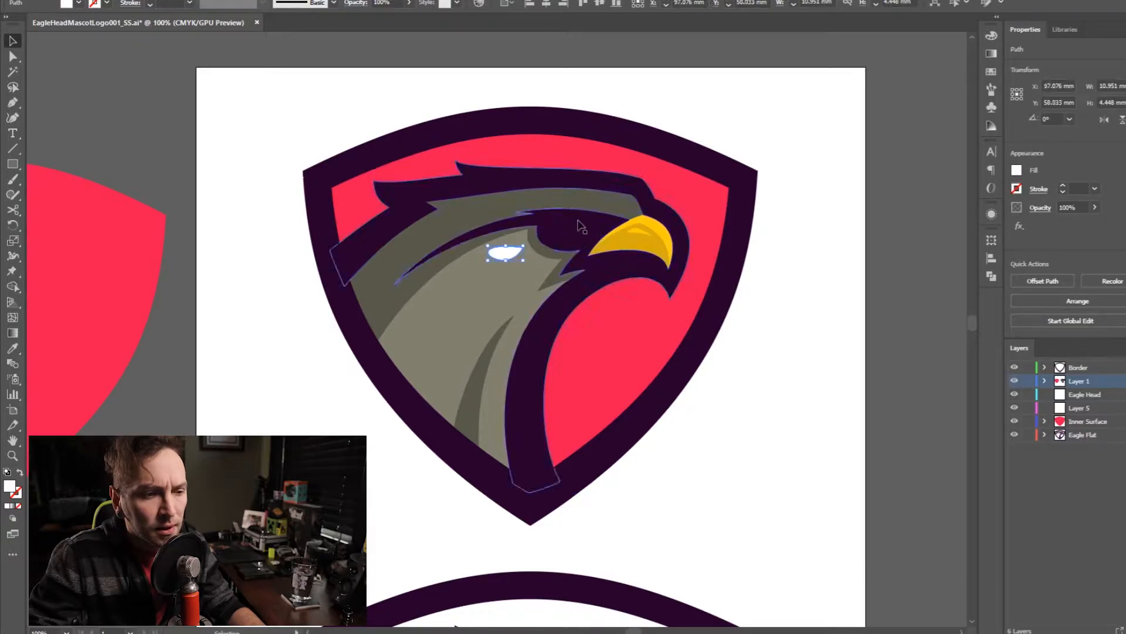
{"action": "key", "text": "ctrl+z"}
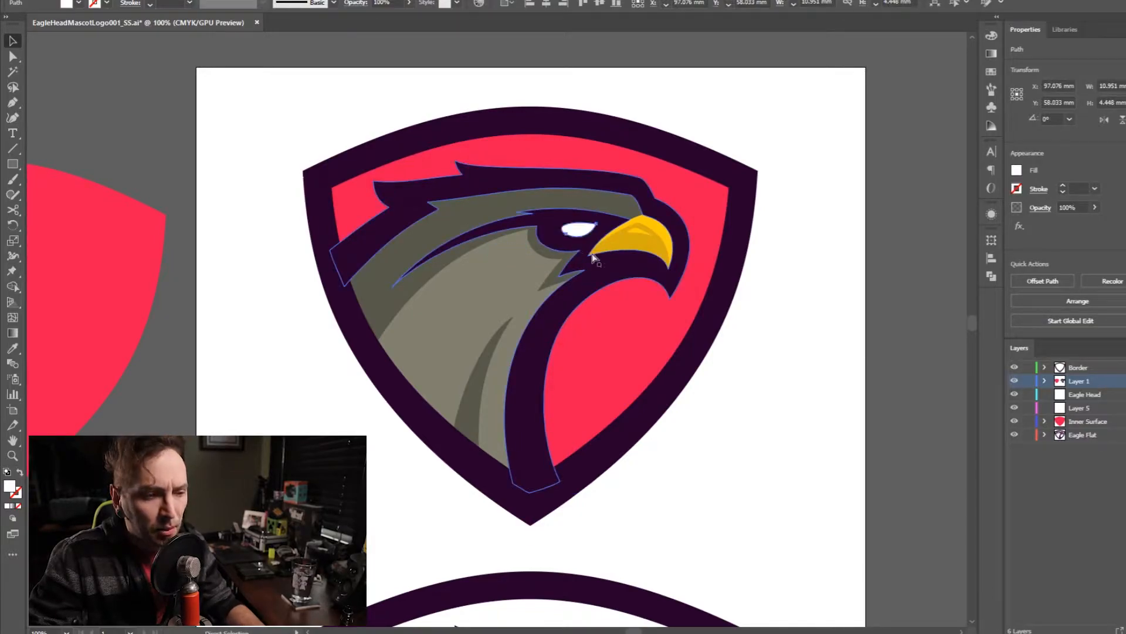
- Split the white eye shape from the eagle's dark outline with Shape Builder so that the outline has an eye opening
{"action": "left_click", "coordinate": [599, 273]}
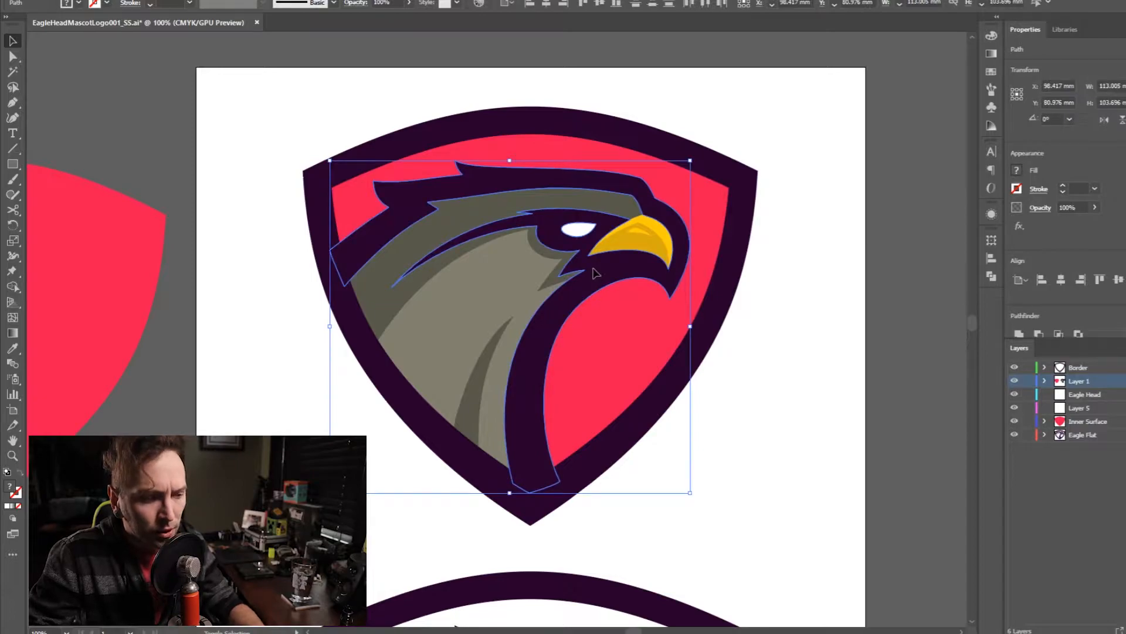
{"action": "key", "text": "shift+m"}
{"action": "left_click", "coordinate": [553, 234]}
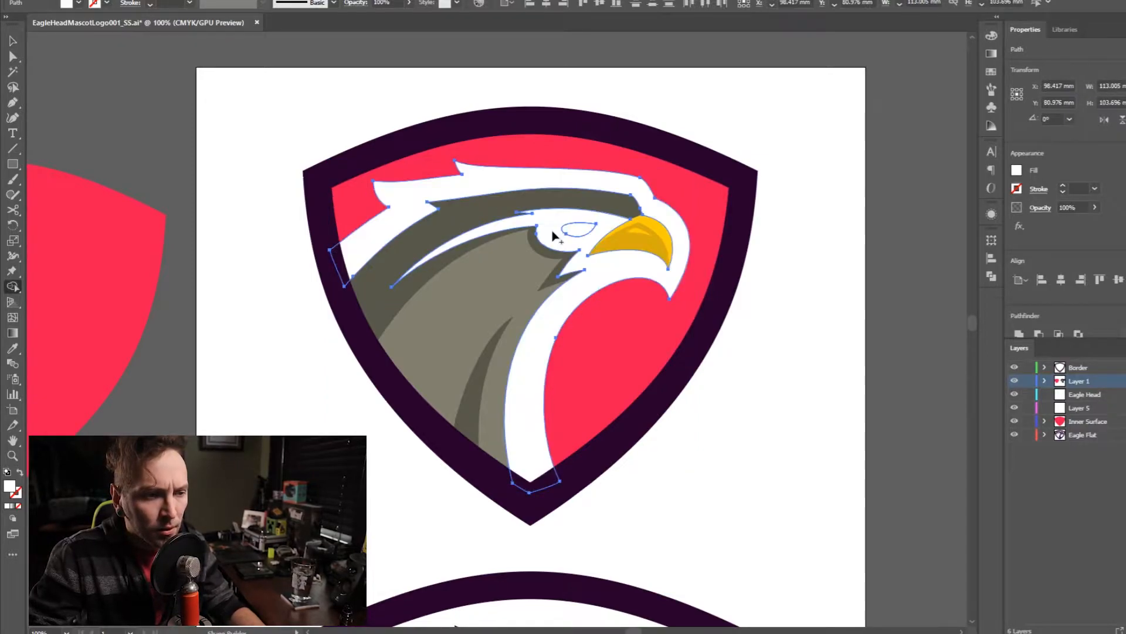
{"action": "key", "text": "v"}
{"action": "left_click", "coordinate": [781, 257]}
{"action": "left_click", "coordinate": [585, 234]}
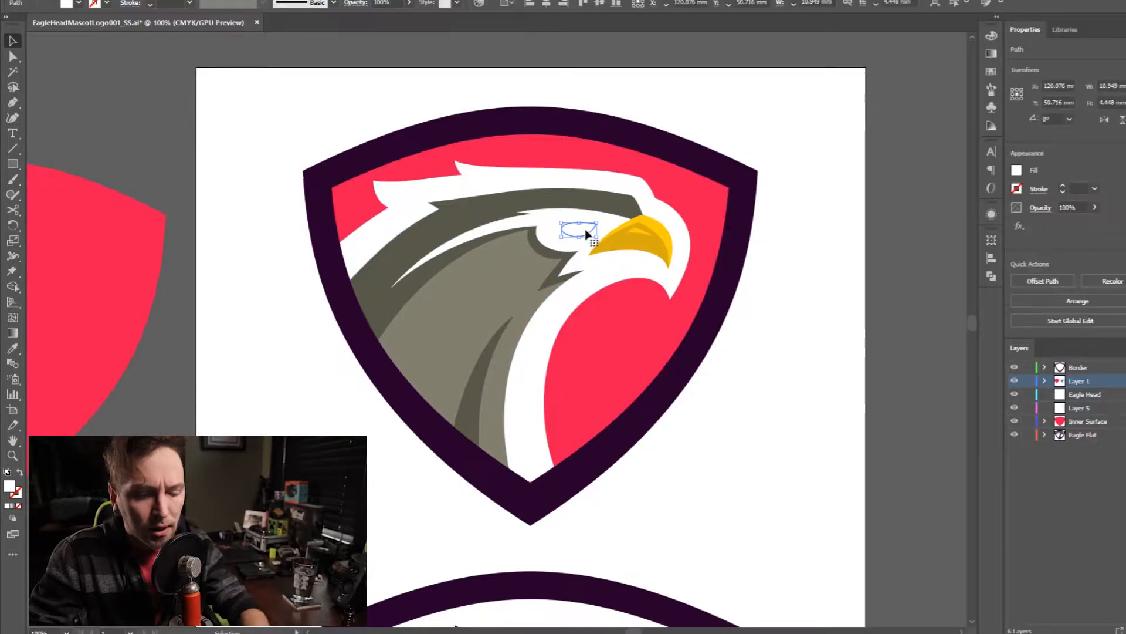
{"action": "left_click", "coordinate": [854, 297]}
- Recolor the eagle's outline compound path with the dark purple sampled from the shield border using the Eyedropper
{"action": "left_click", "coordinate": [562, 299]}
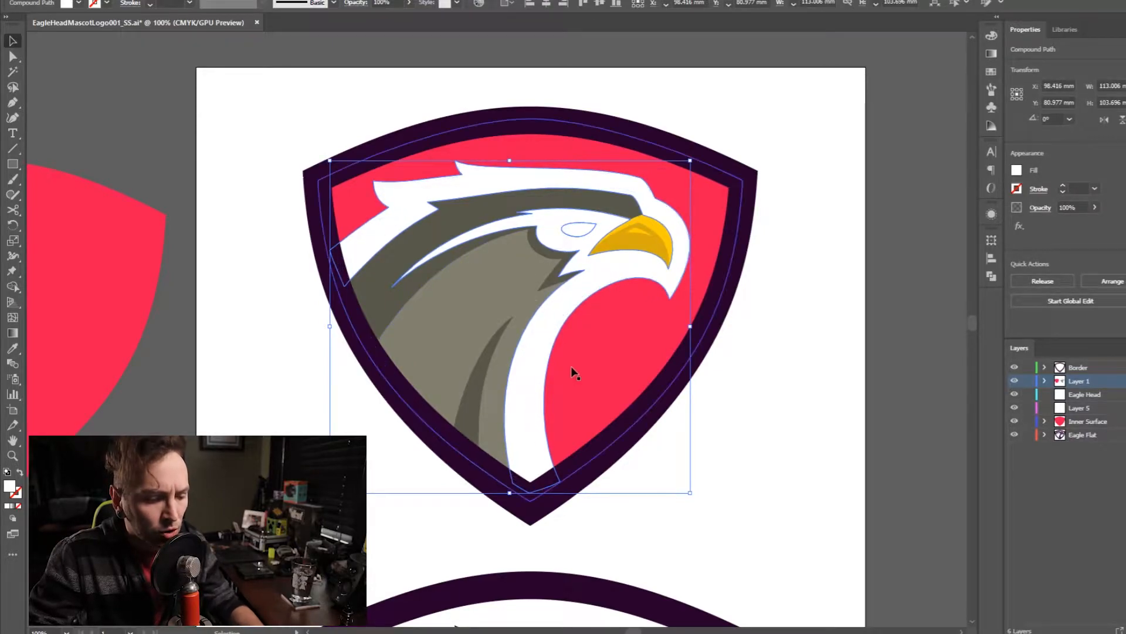
{"action": "key", "text": "i"}
{"action": "left_click", "coordinate": [690, 359]}
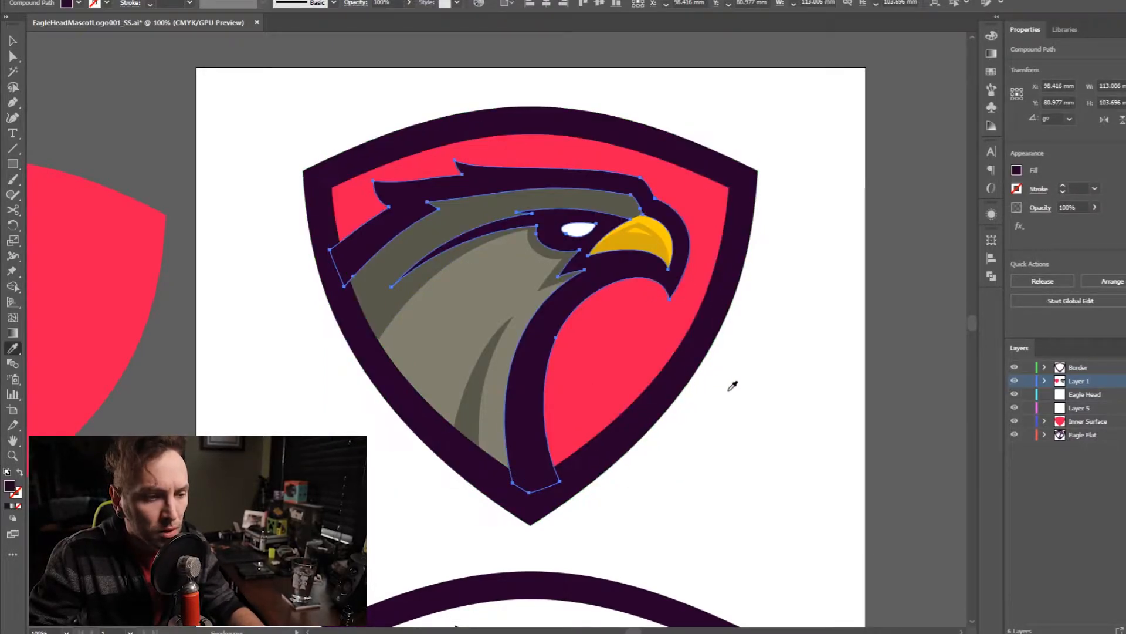
{"action": "key", "text": "v"}
{"action": "left_click", "coordinate": [896, 365]}
- Send the eagle's dark outline to the Eagle Head layer and move that layer above Layer 1, below Border
{"action": "left_click", "coordinate": [1080, 393]}
{"action": "left_click", "coordinate": [597, 266]}
{"action": "left_click", "coordinate": [1066, 395]}
{"action": "right_click", "coordinate": [790, 323]}
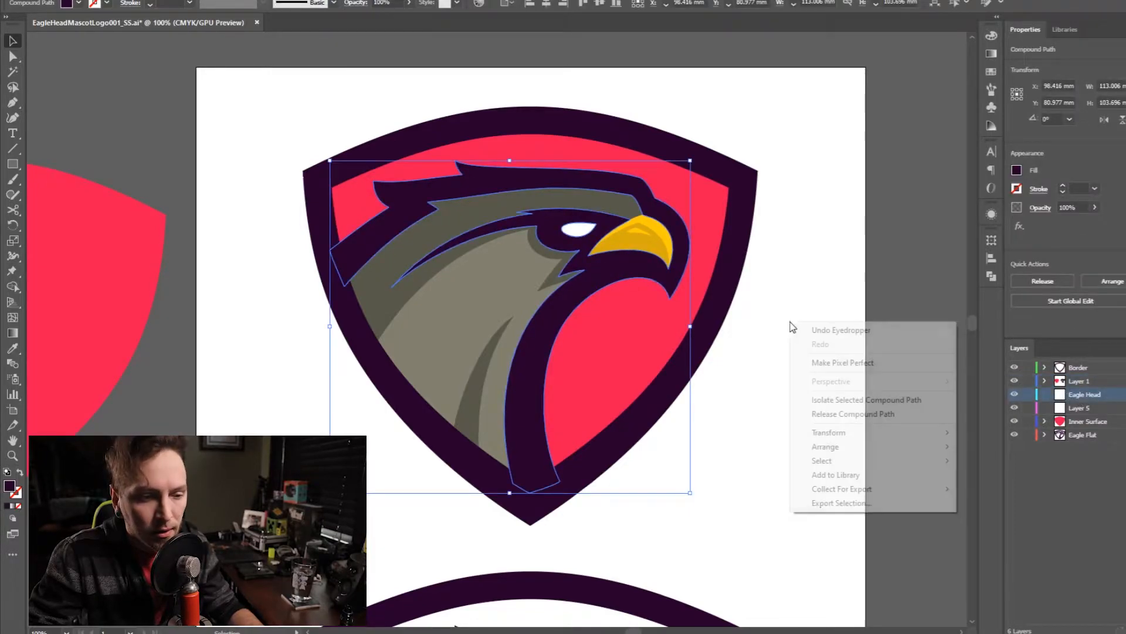
{"action": "mouse_move", "coordinate": [896, 448]}
{"action": "left_click", "coordinate": [1001, 510]}
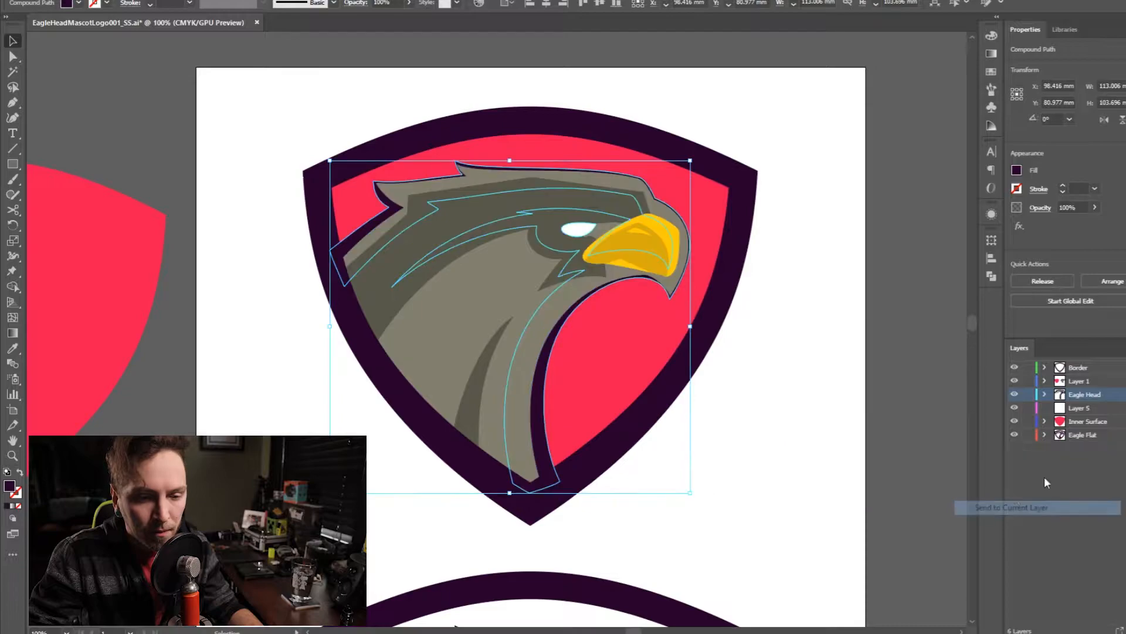
{"action": "left_click", "coordinate": [826, 306]}
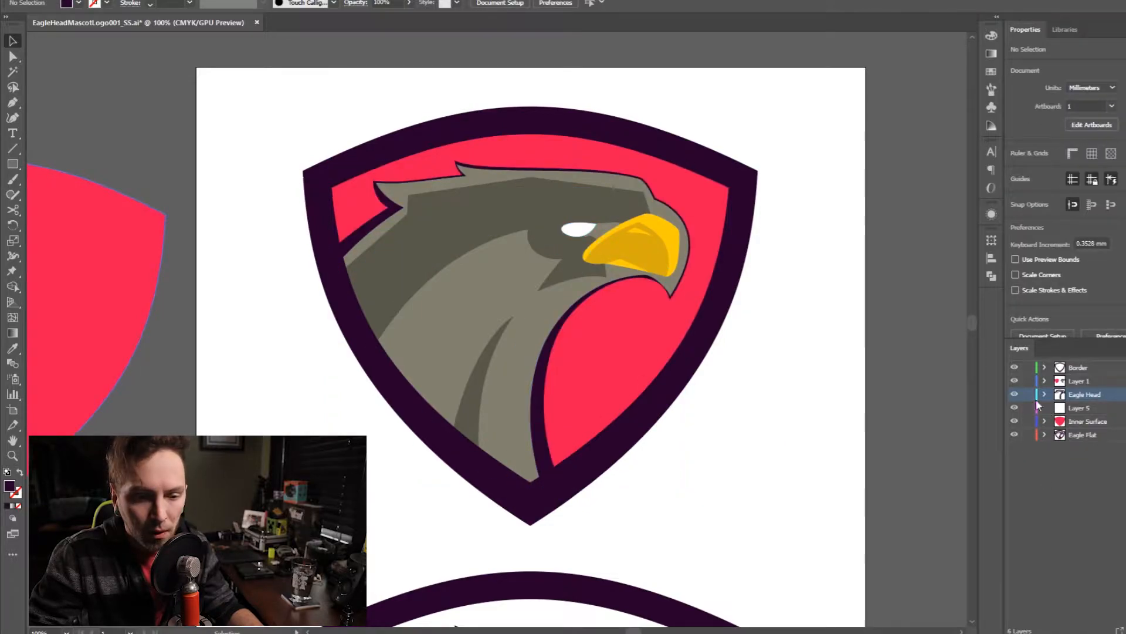
{"action": "left_click_drag", "start_coordinate": [1081, 398], "coordinate": [1079, 374]}
- Select the white eye shape and rename Layer 5 as Eye
{"action": "left_click", "coordinate": [573, 235]}
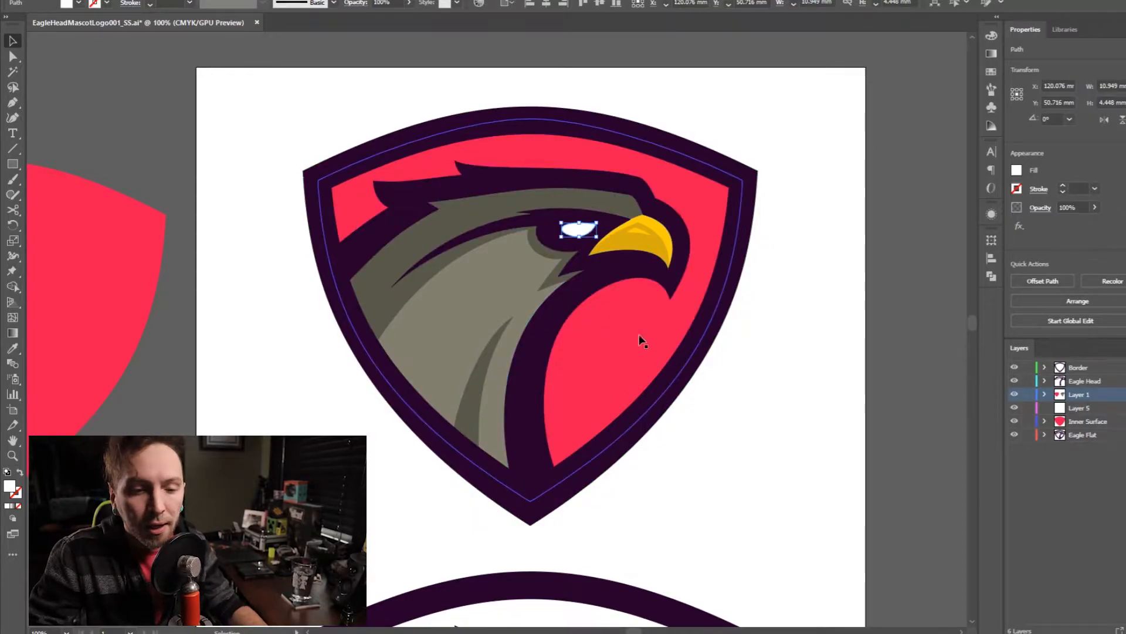
{"action": "left_click", "coordinate": [1081, 406]}
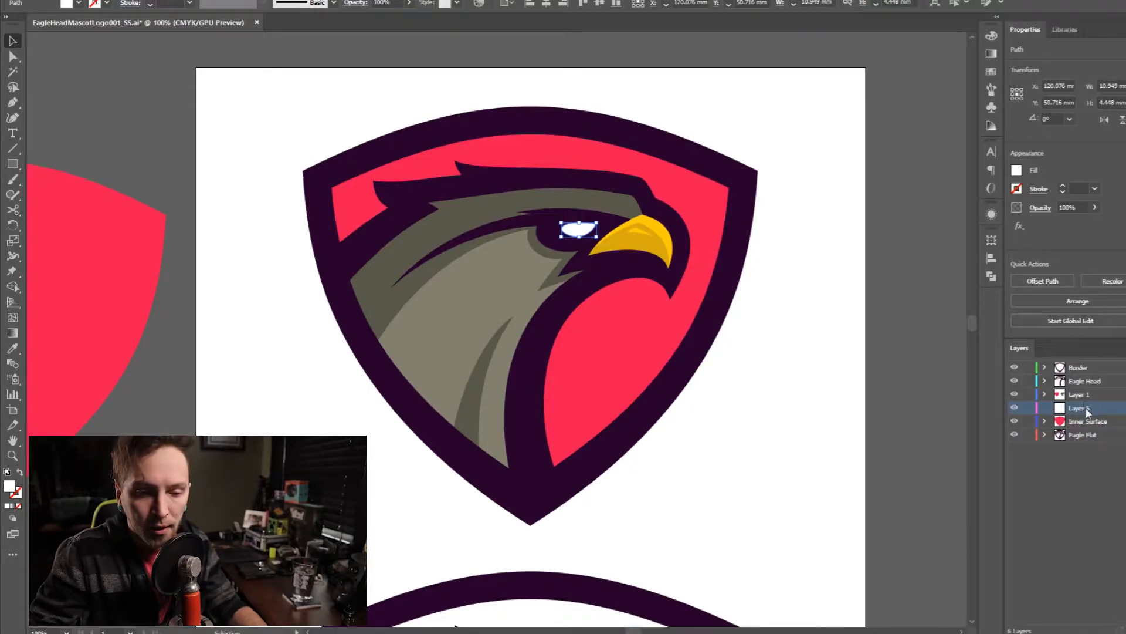
{"action": "double_click", "coordinate": [1083, 407]}
{"action": "type", "text": "Eye"}
{"action": "key", "text": "Return"}
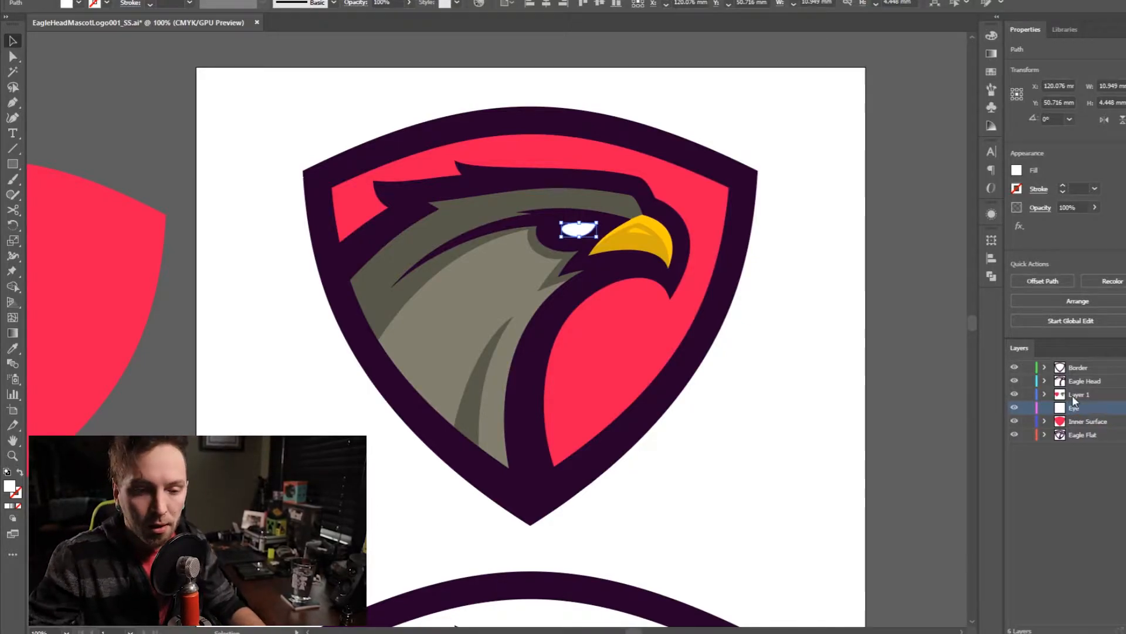
- Send the white eye shape to the Eye layer and delete the dark purple eye-shaped path left on Layer 1
{"action": "right_click", "coordinate": [814, 365]}
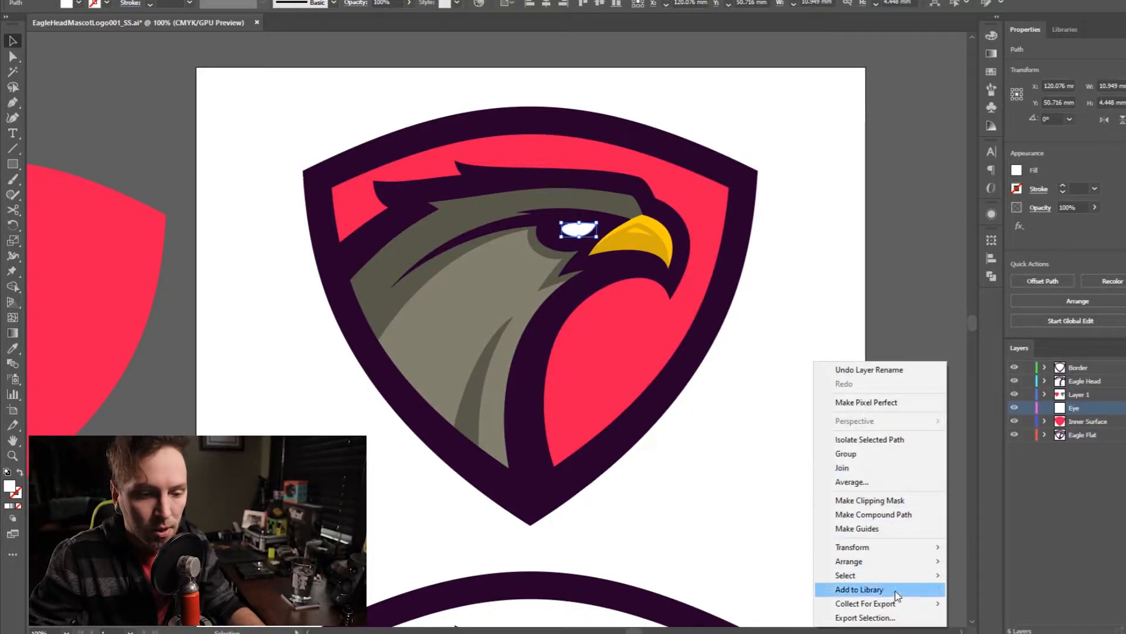
{"action": "mouse_move", "coordinate": [914, 562]}
{"action": "left_click", "coordinate": [953, 619]}
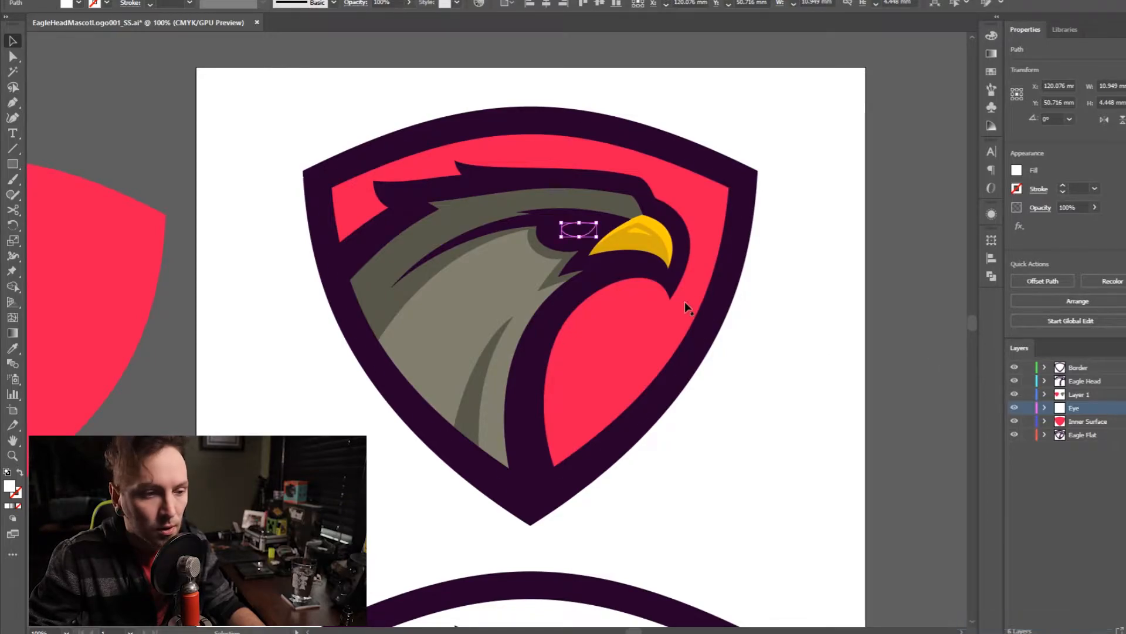
{"action": "left_click", "coordinate": [762, 307]}
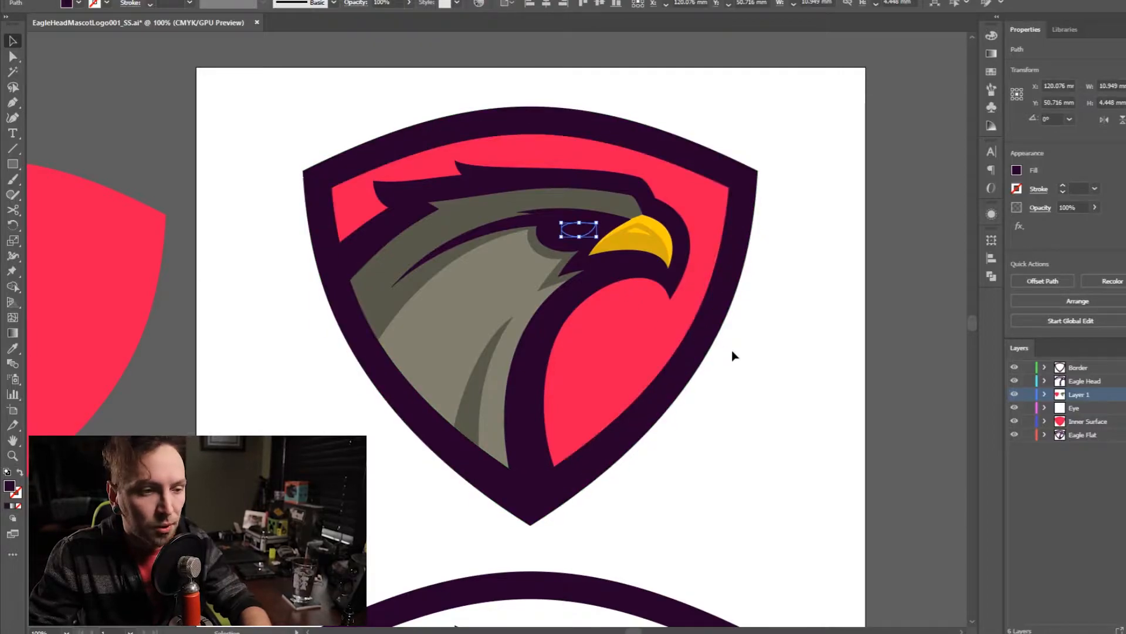
{"action": "key", "text": "Delete"}
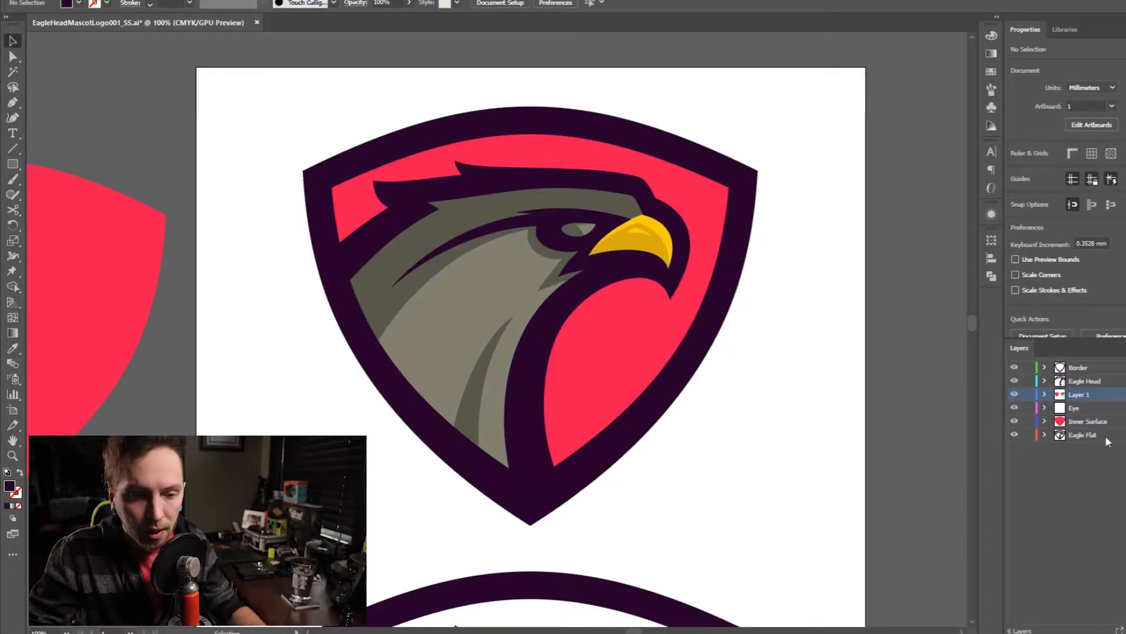
- Select the light grey head shape and create a new layer named Eagle Head Fill
{"action": "left_click", "coordinate": [1083, 411]}
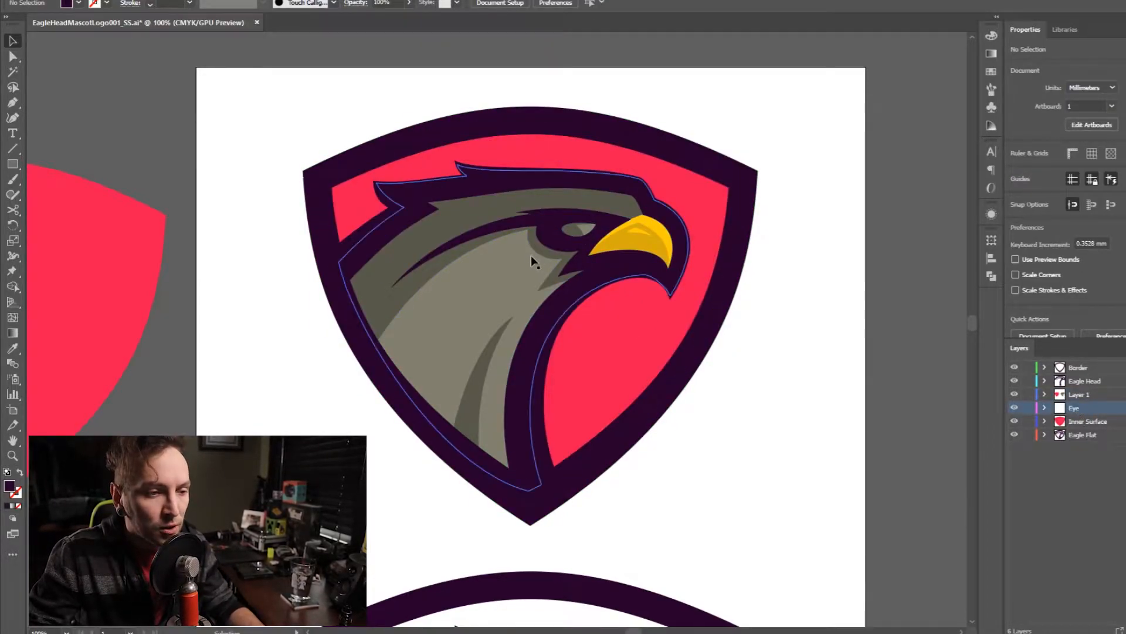
{"action": "left_click", "coordinate": [503, 268]}
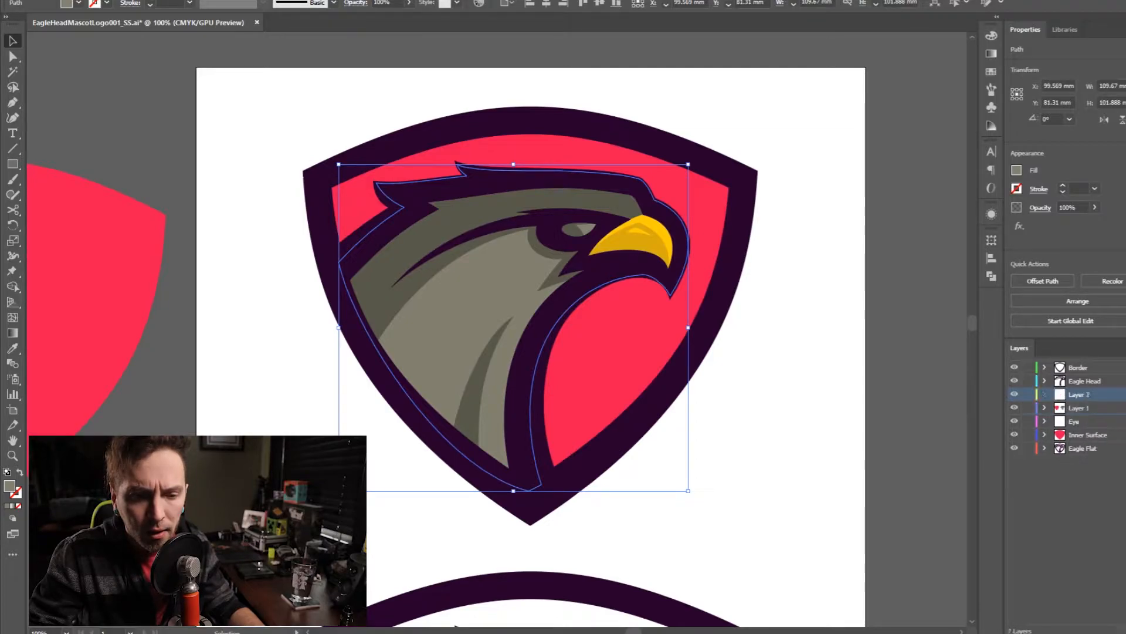
{"action": "double_click", "coordinate": [1079, 394]}
{"action": "type", "text": "Eagle Head"}
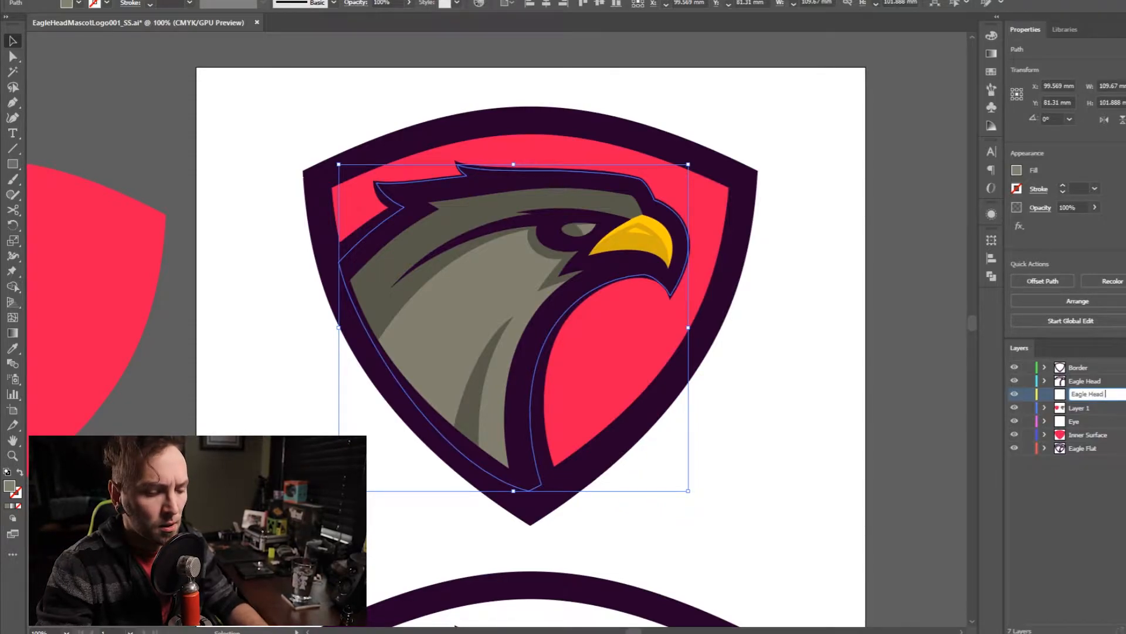
{"action": "type", "text": " Fill"}
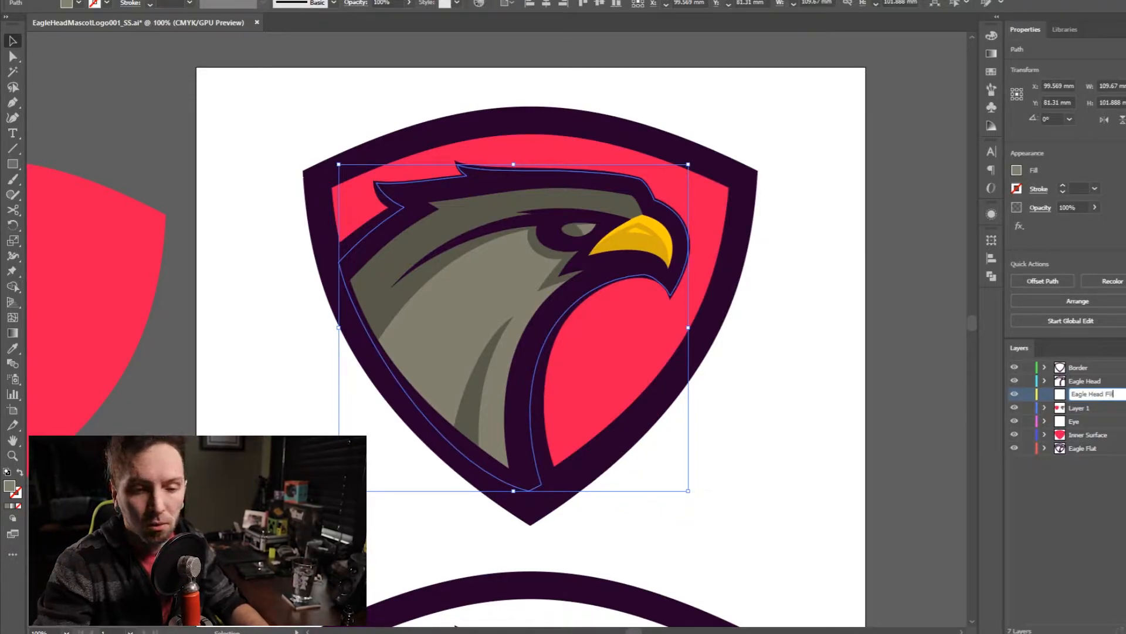
{"action": "key", "text": "Return"}
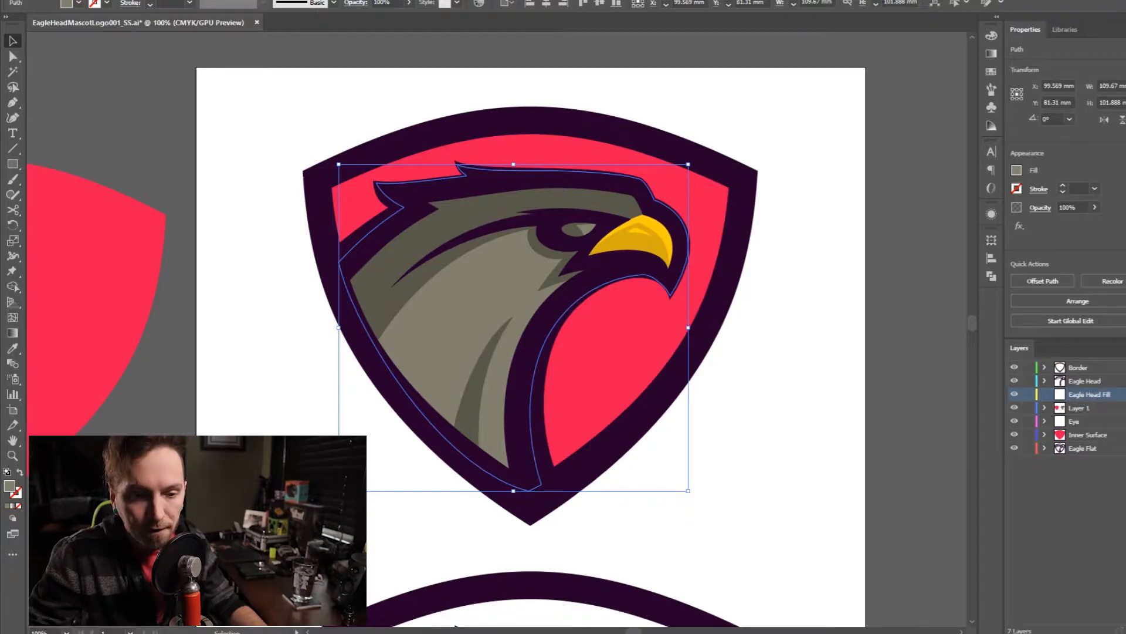
- Send the light grey head shape to the Eagle Head Fill layer and place that layer between Eye and Inner Surface
{"action": "left_click", "coordinate": [1082, 405]}
{"action": "left_click", "coordinate": [1102, 394]}
{"action": "right_click", "coordinate": [800, 358]}
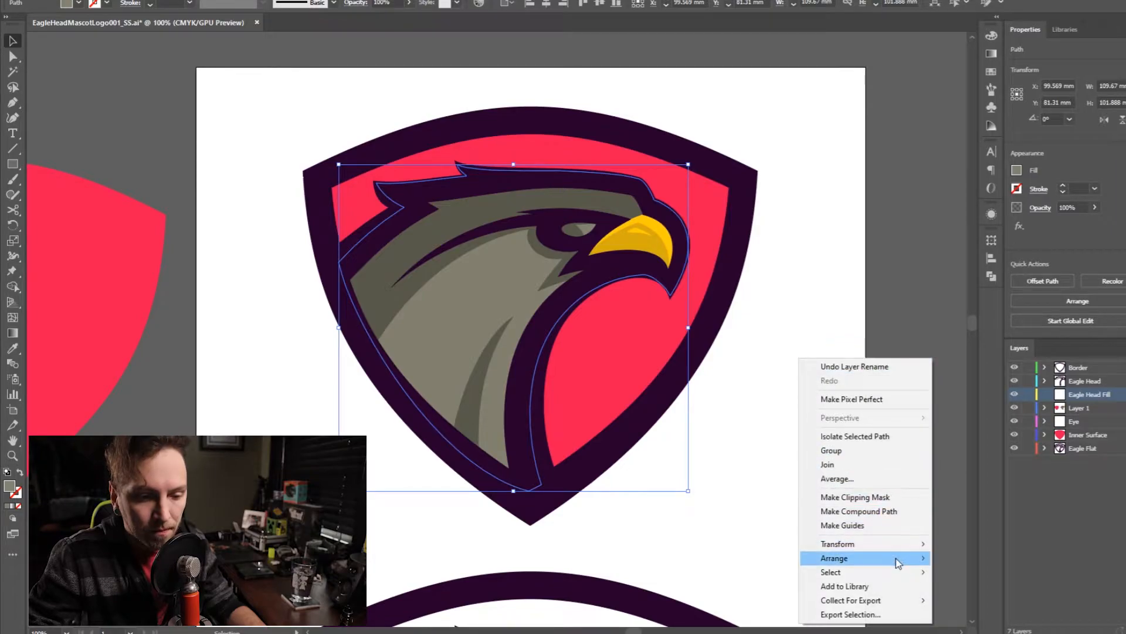
{"action": "mouse_move", "coordinate": [897, 558]}
{"action": "left_click", "coordinate": [998, 618]}
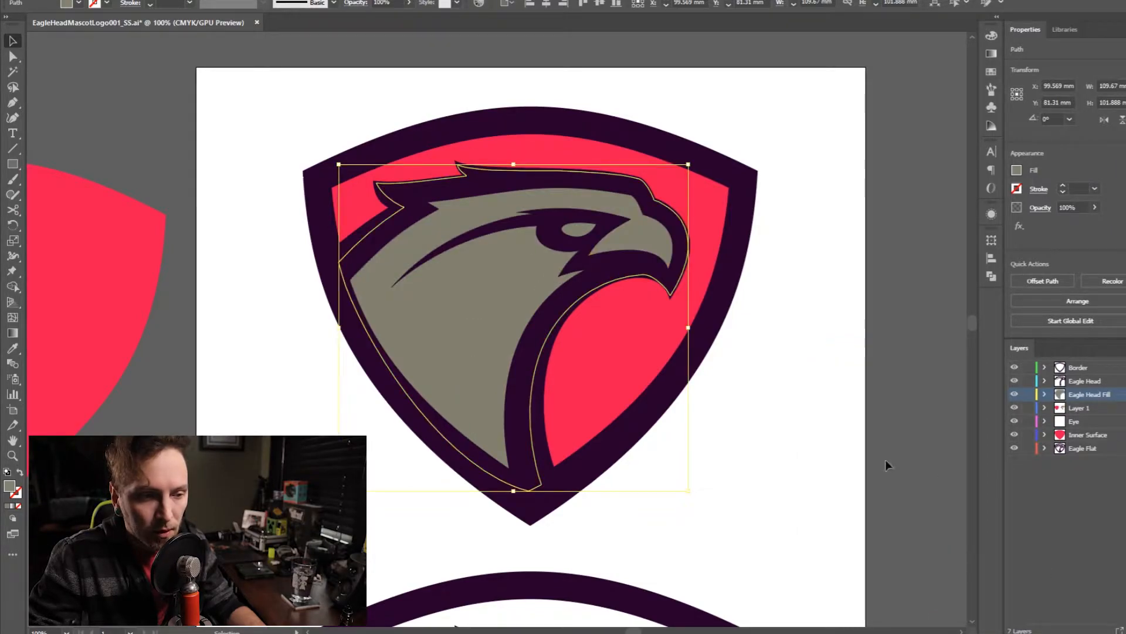
{"action": "left_click", "coordinate": [1047, 486]}
{"action": "left_click_drag", "start_coordinate": [1081, 419], "coordinate": [1081, 391]}
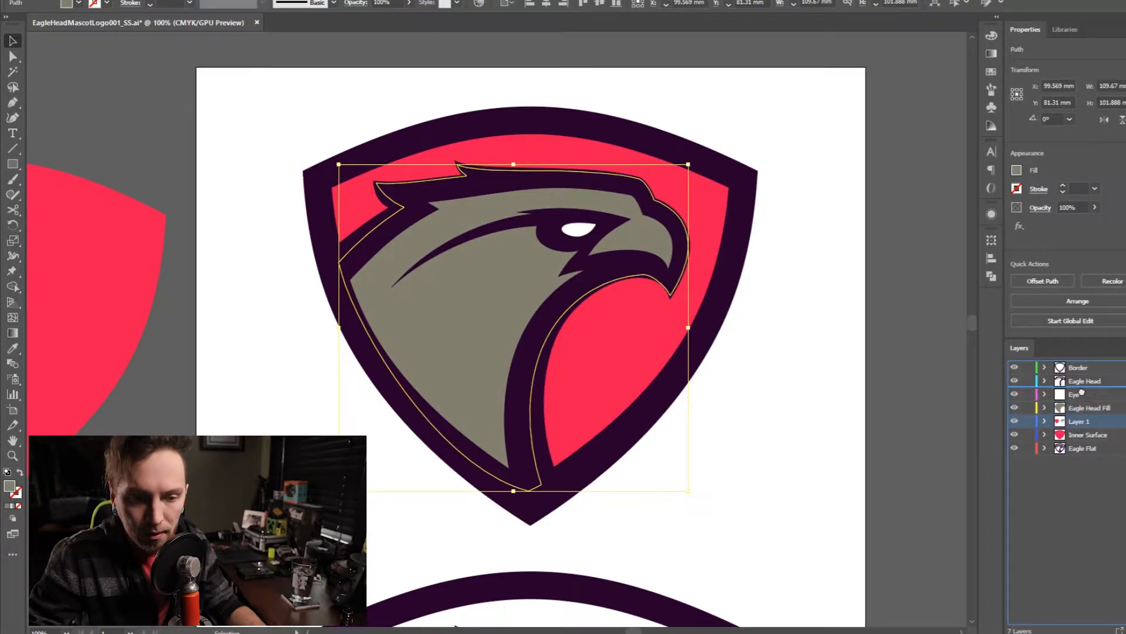
- Select the yellow beak base shape and create a new layer named Beak above the Eye layer
{"action": "left_click", "coordinate": [668, 242]}
{"action": "scroll", "coordinate": [679, 210], "scroll_direction": "up", "scroll_amount": 2}
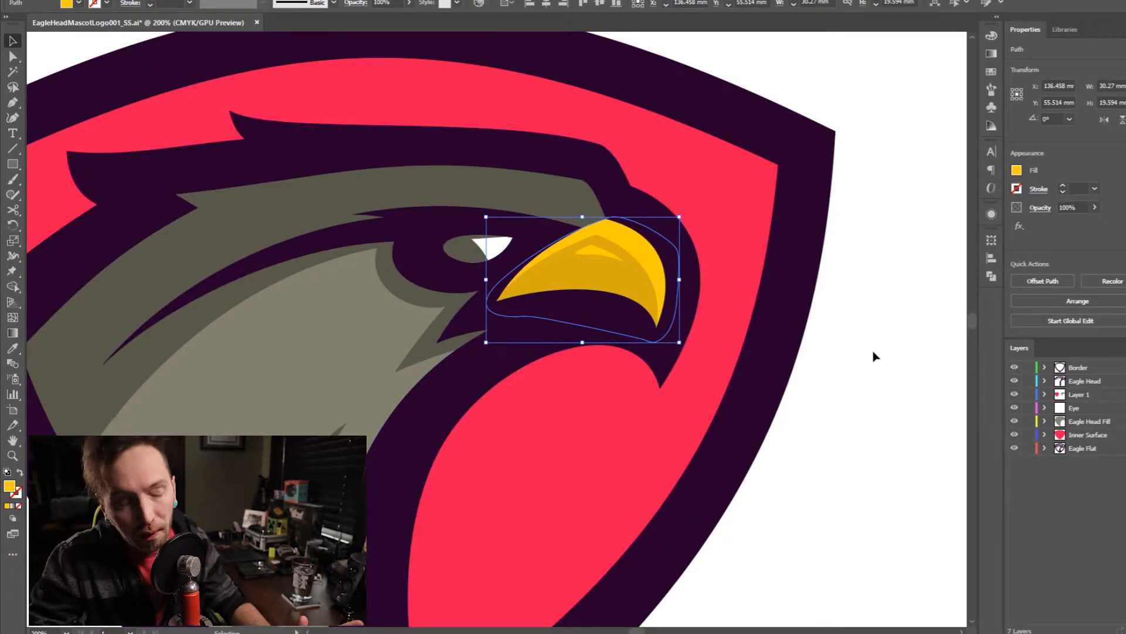
{"action": "left_click", "coordinate": [1089, 409]}
{"action": "key", "text": "ctrl+l"}
{"action": "double_click", "coordinate": [1077, 408]}
{"action": "type", "text": "Beak"}
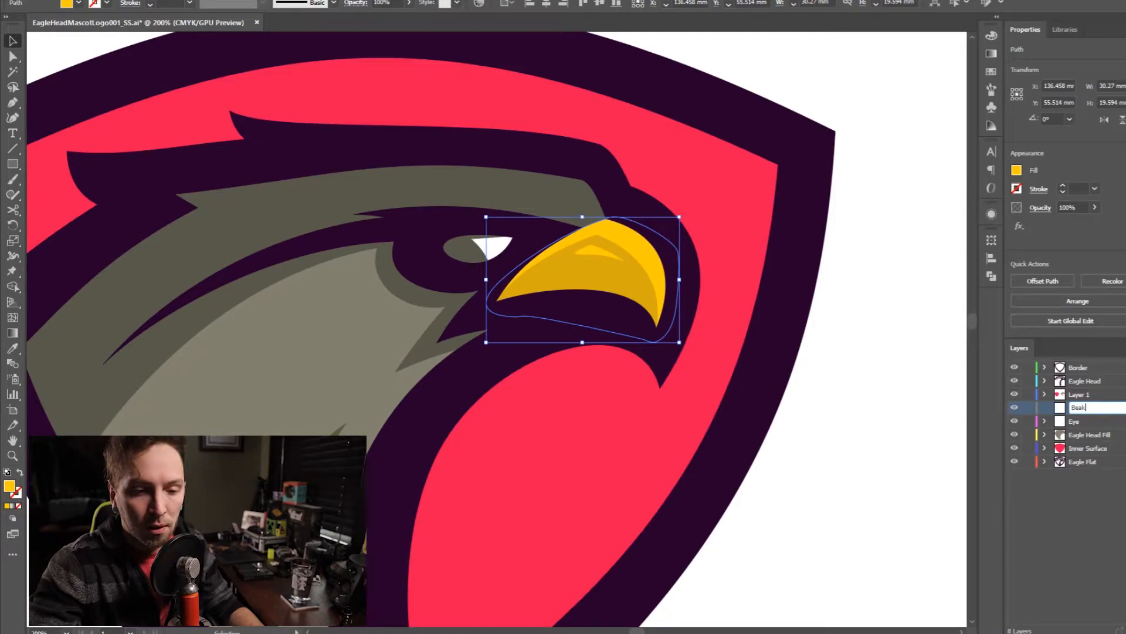
{"action": "key", "text": "Return"}
- Send the yellow beak shape to the Beak layer and remove the dark grey head shading that overlaps the beak
{"action": "right_click", "coordinate": [866, 393]}
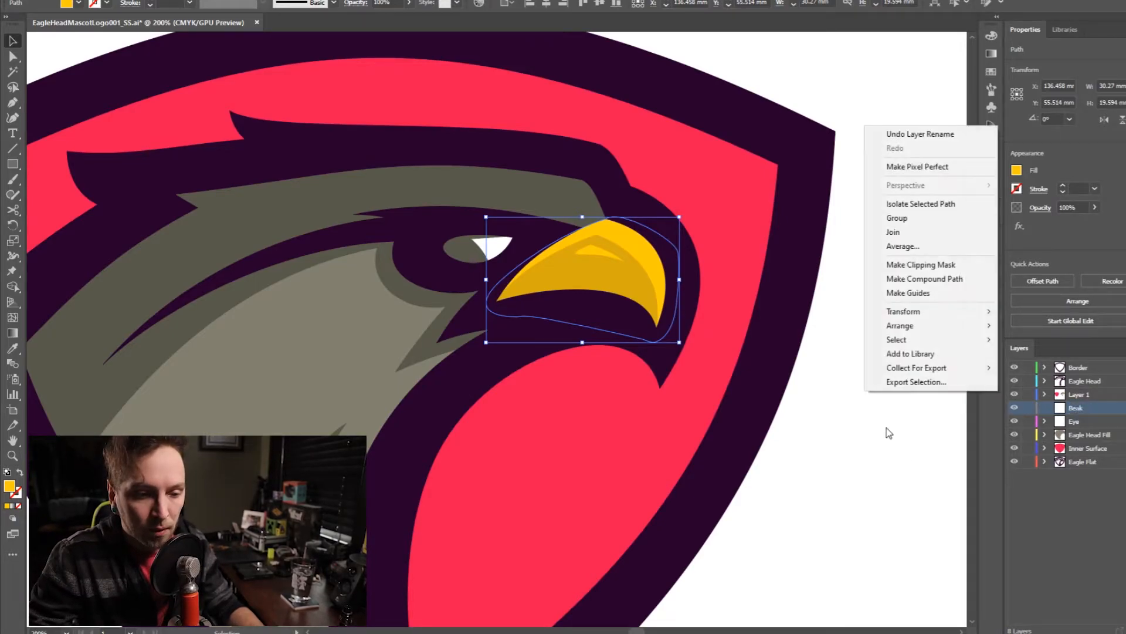
{"action": "mouse_move", "coordinate": [947, 326]}
{"action": "left_click", "coordinate": [1079, 385]}
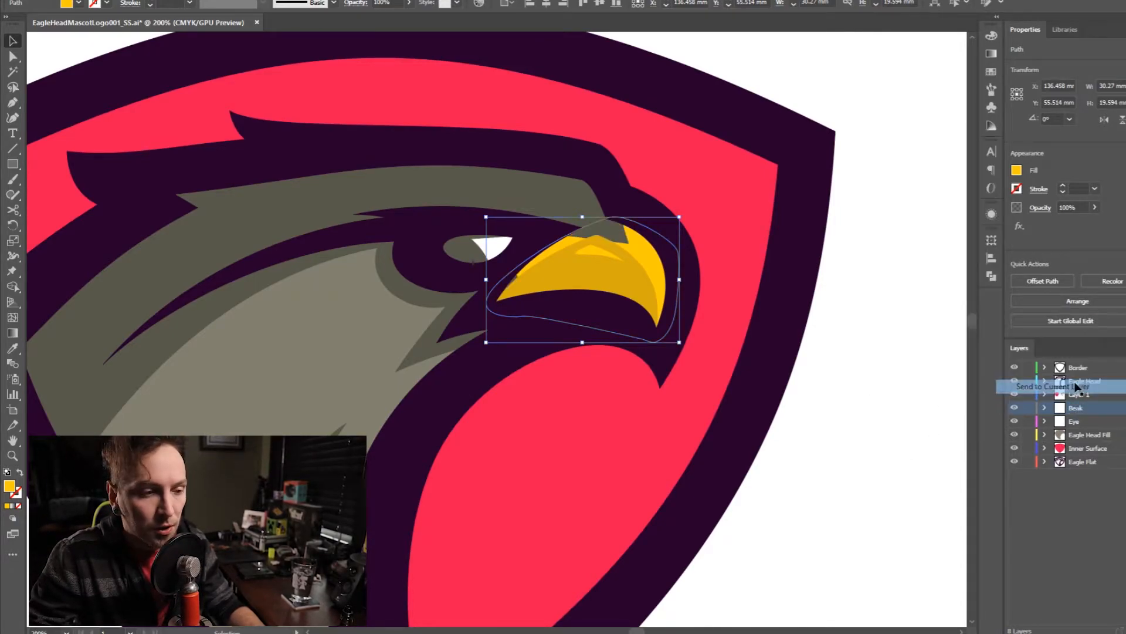
{"action": "left_click", "coordinate": [602, 226]}
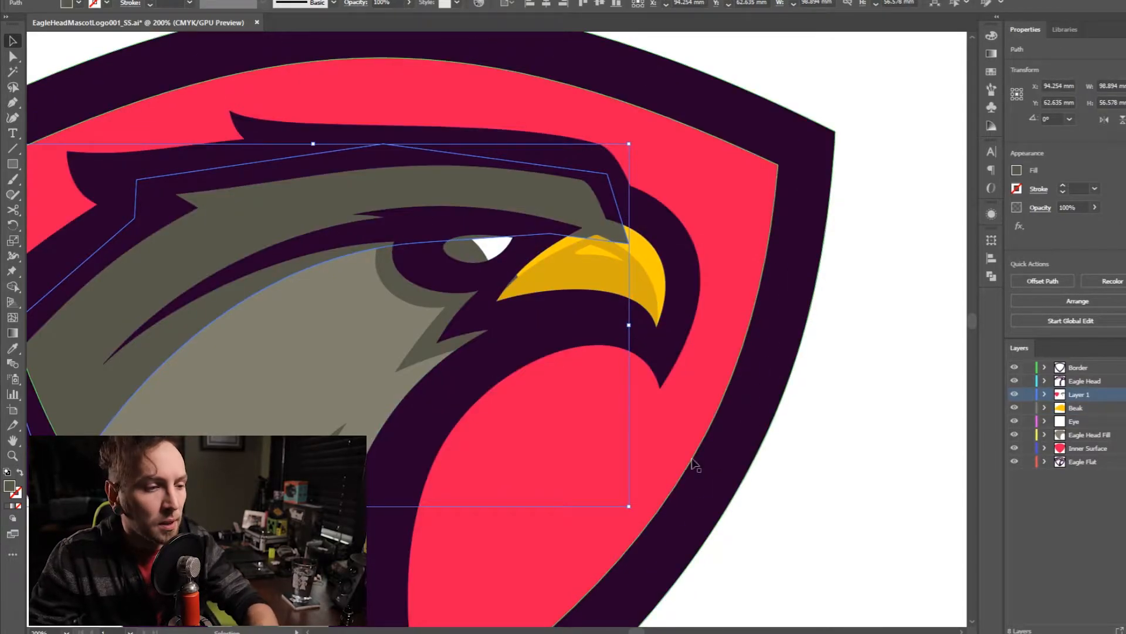
{"action": "left_click", "coordinate": [863, 527]}
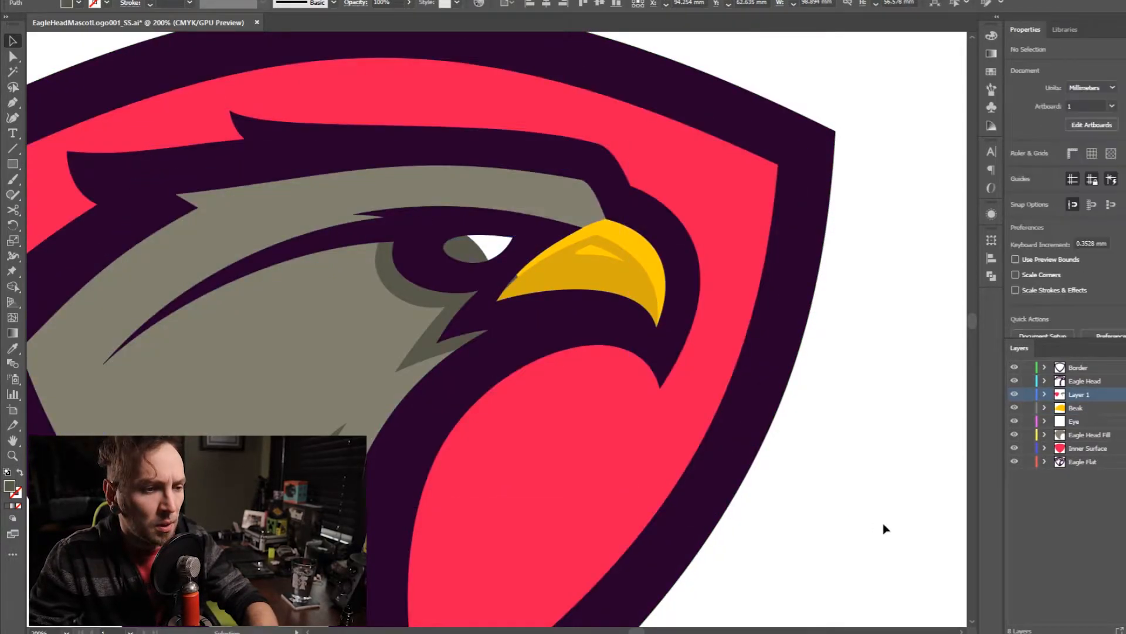
- Delete the dark grey shading shape around the eye and cheek
{"action": "left_click", "coordinate": [441, 344]}
{"action": "key", "text": "Delete"}
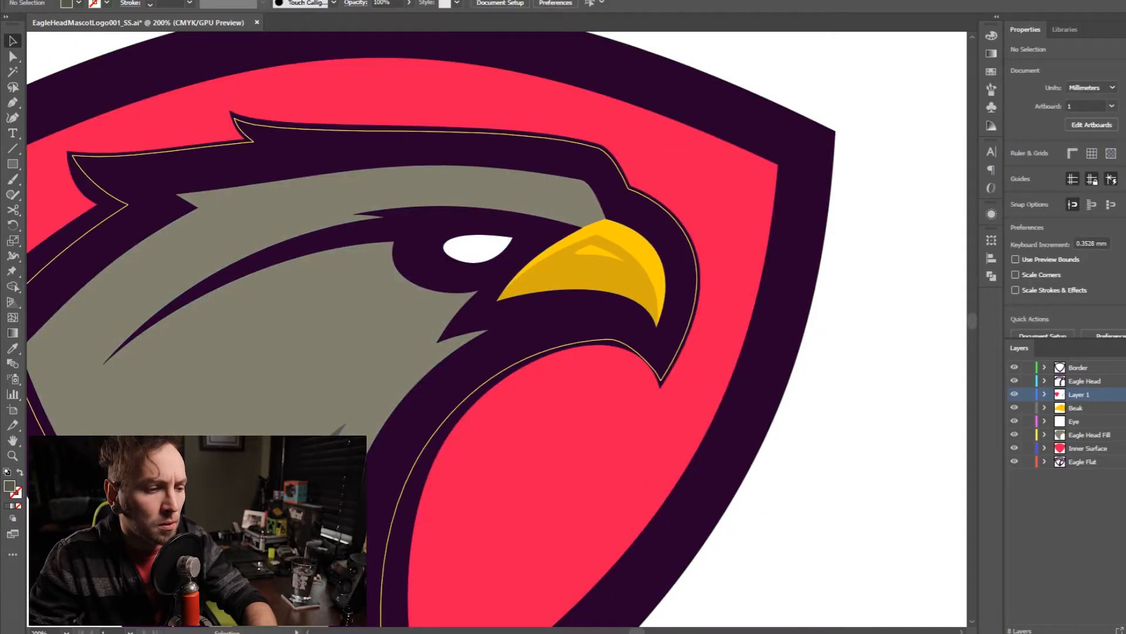
{"action": "scroll", "coordinate": [381, 480], "scroll_direction": "down", "scroll_amount": 3}
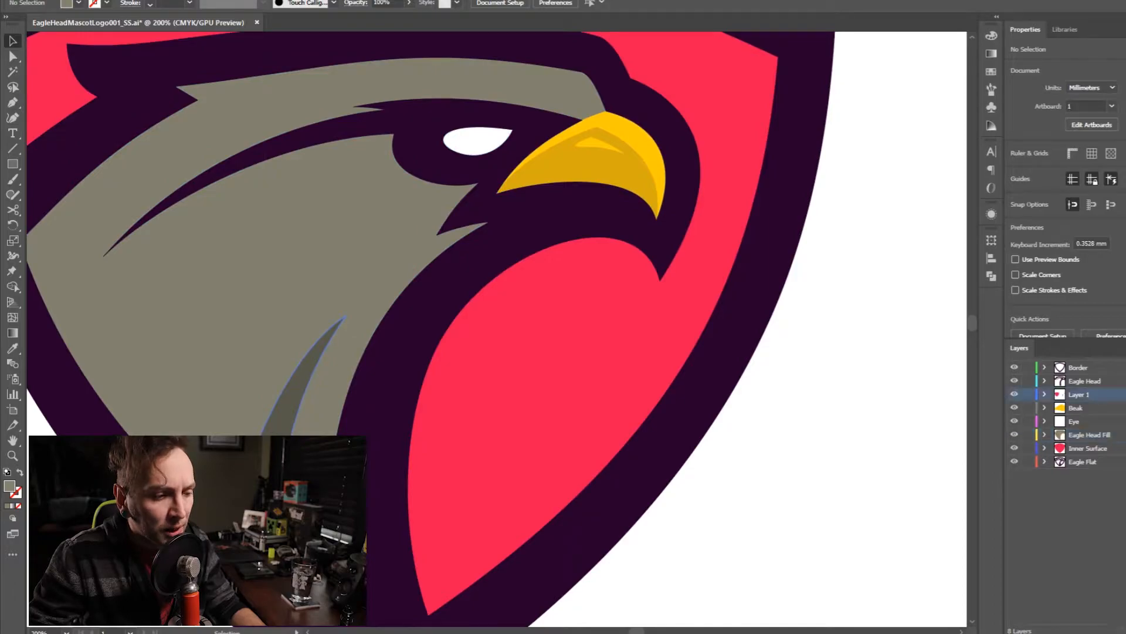
- Cut the outline of the dark grey chest accent out of the light grey head fill with the Shape Builder
{"action": "left_click", "coordinate": [241, 355]}
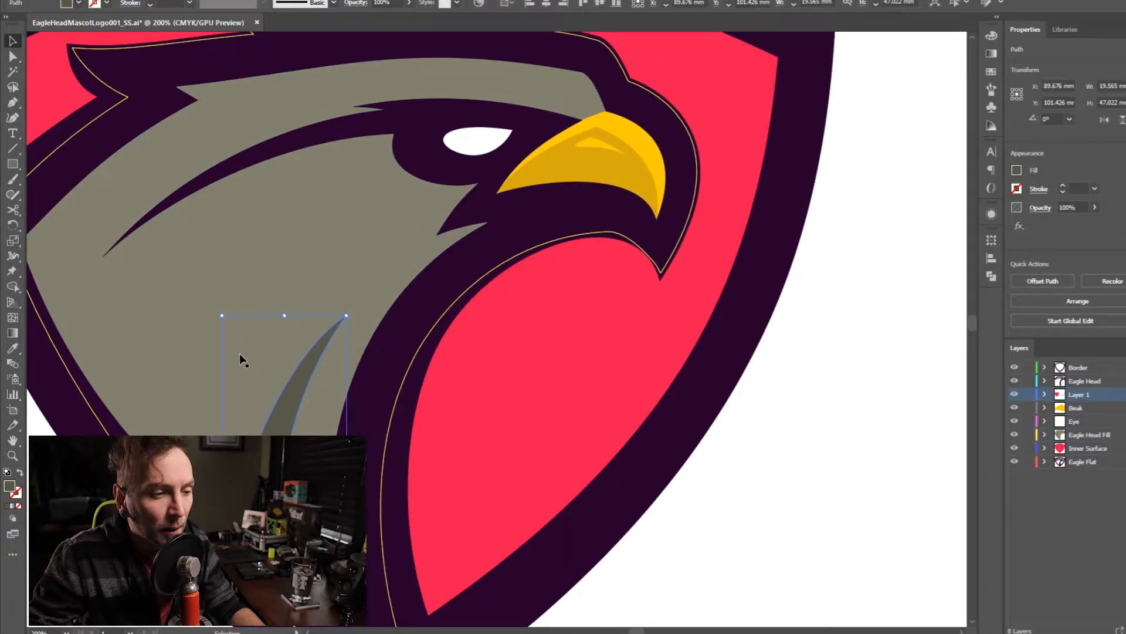
{"action": "left_click", "coordinate": [381, 375]}
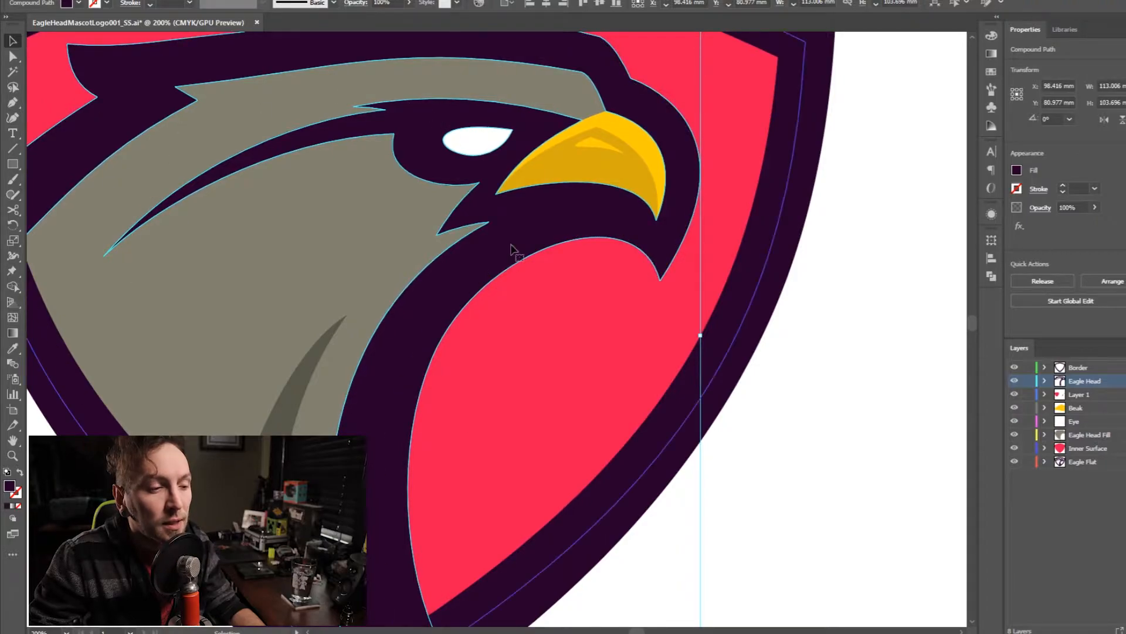
{"action": "left_click", "coordinate": [298, 403]}
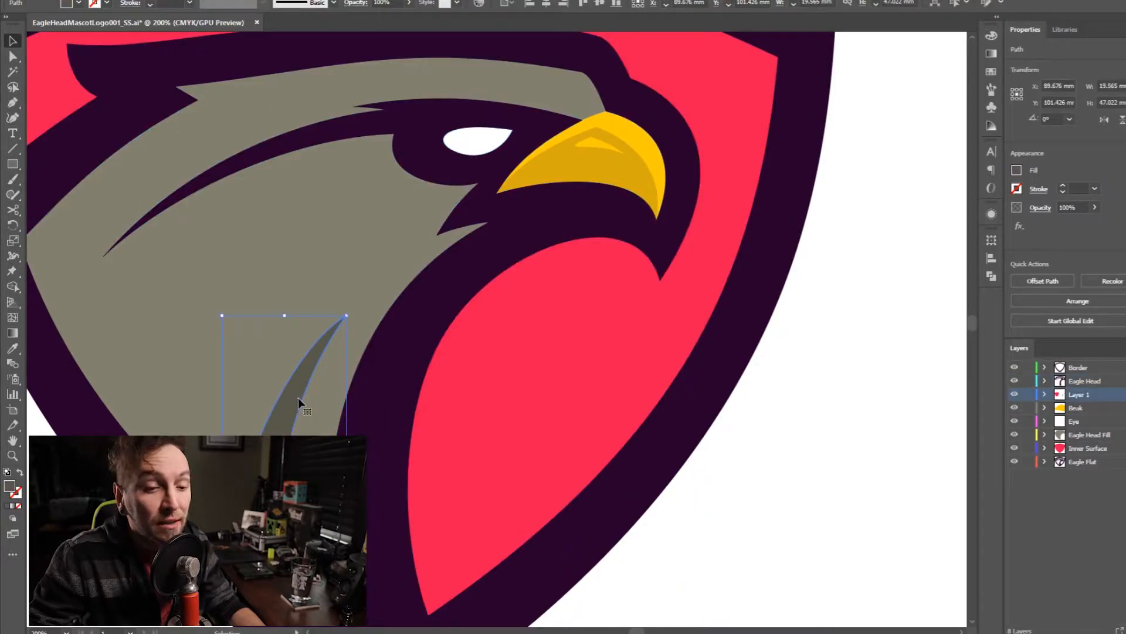
{"action": "left_click", "coordinate": [1103, 435]}
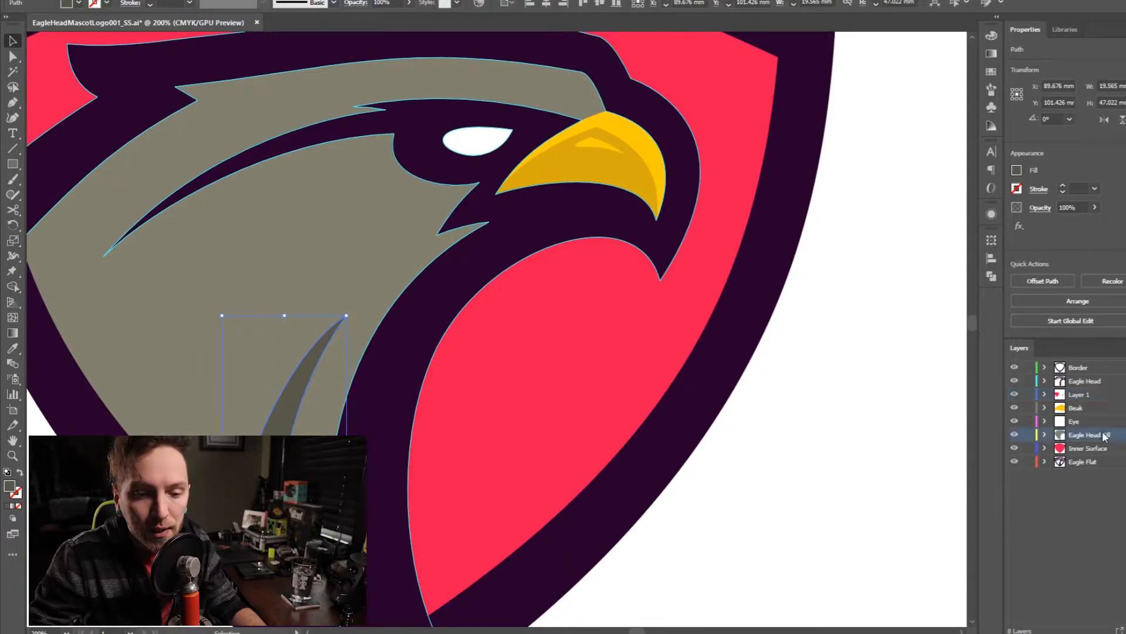
{"action": "left_click", "coordinate": [261, 360], "text": "shift"}
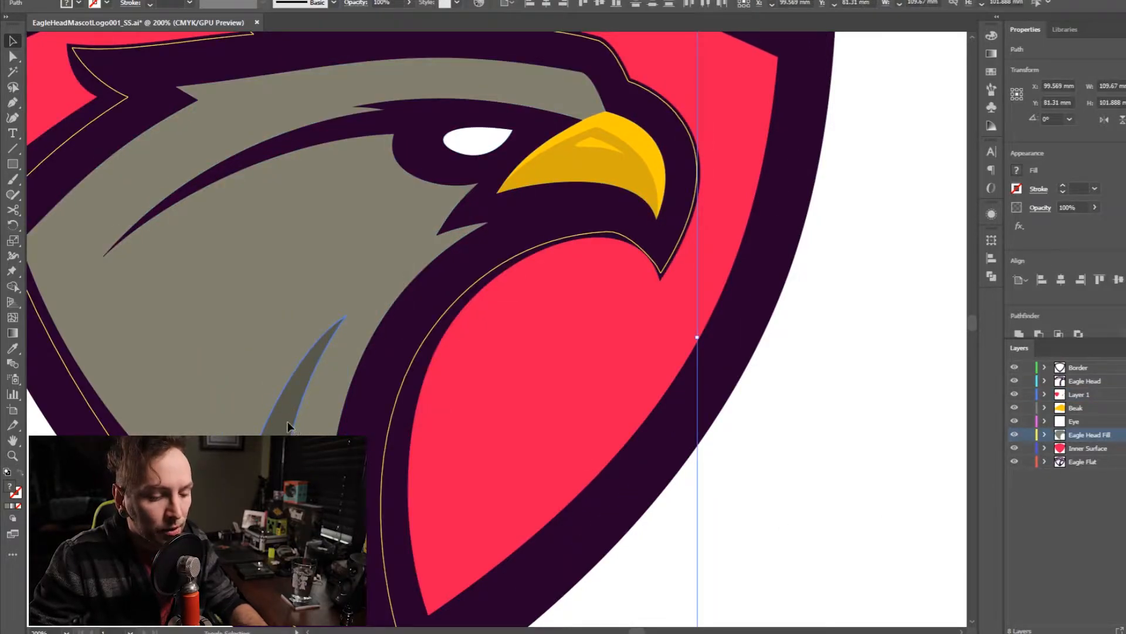
{"action": "key", "text": "shift+m"}
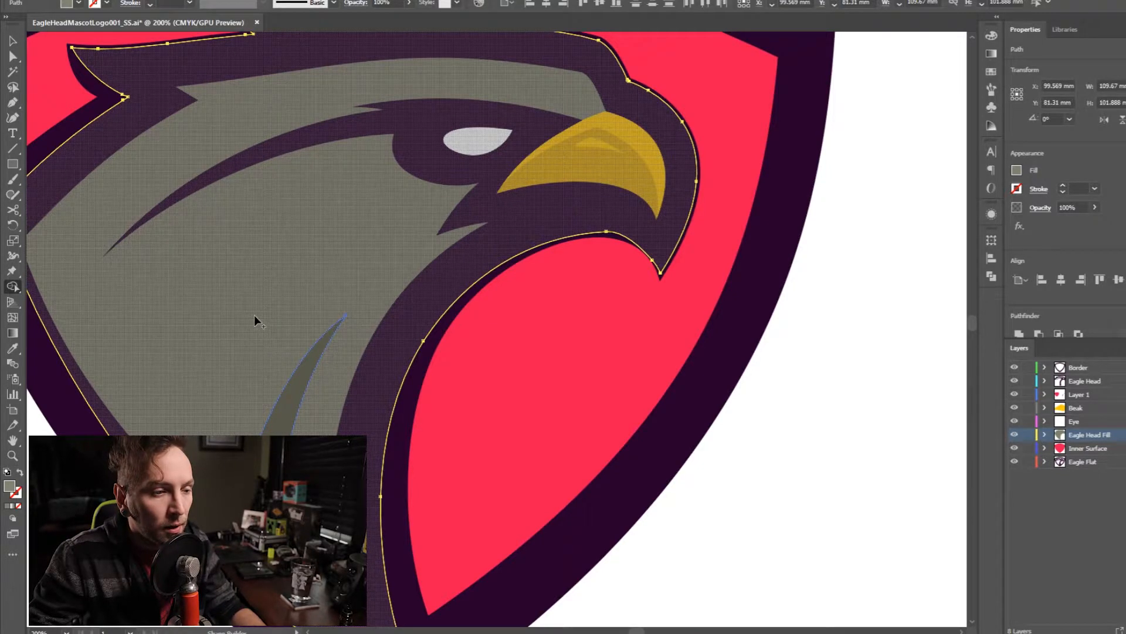
{"action": "left_click", "coordinate": [255, 315]}
{"action": "key", "text": "v"}
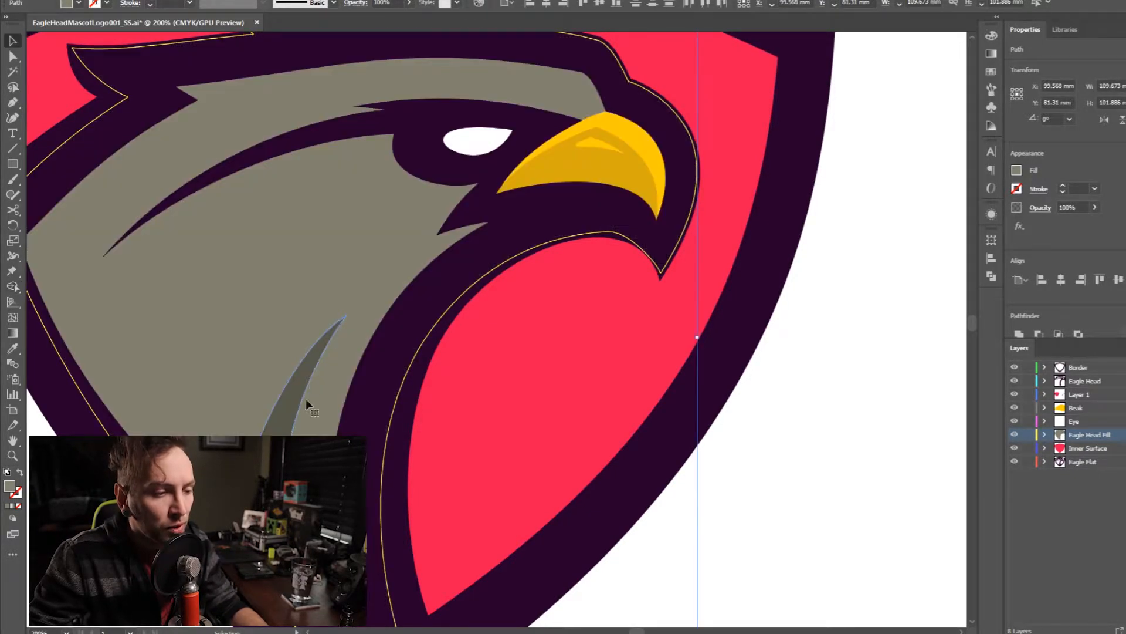
{"action": "left_click", "coordinate": [794, 532]}
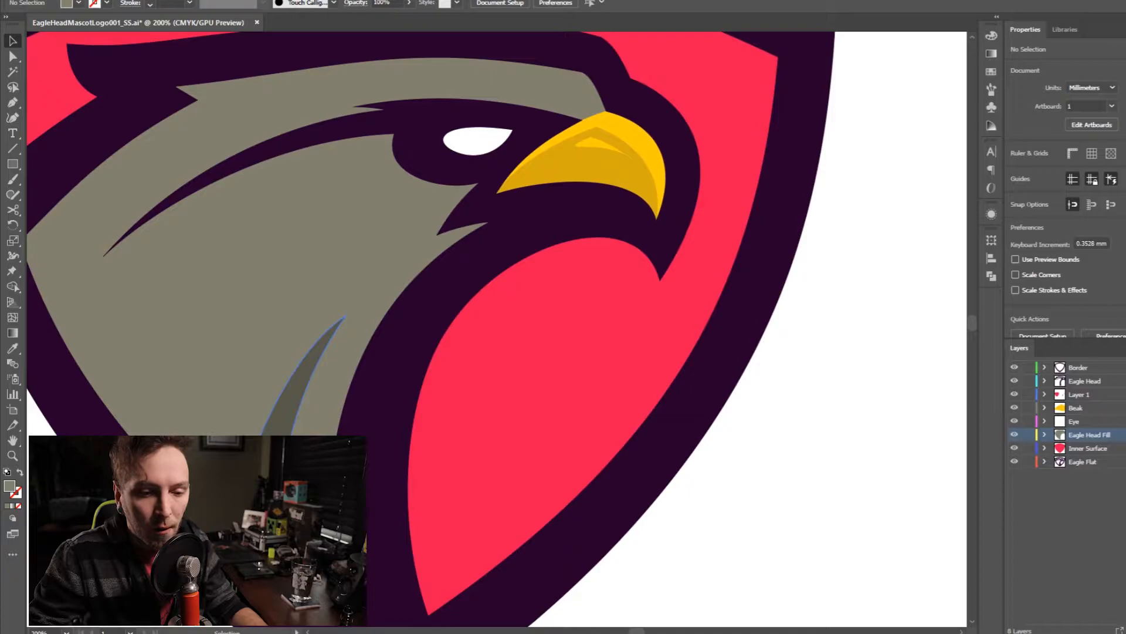
- Select the dark grey chest accent and create a layer named Eagle Chest Accent between Eagle Head Fill and Inner Surface
{"action": "left_click", "coordinate": [271, 461]}
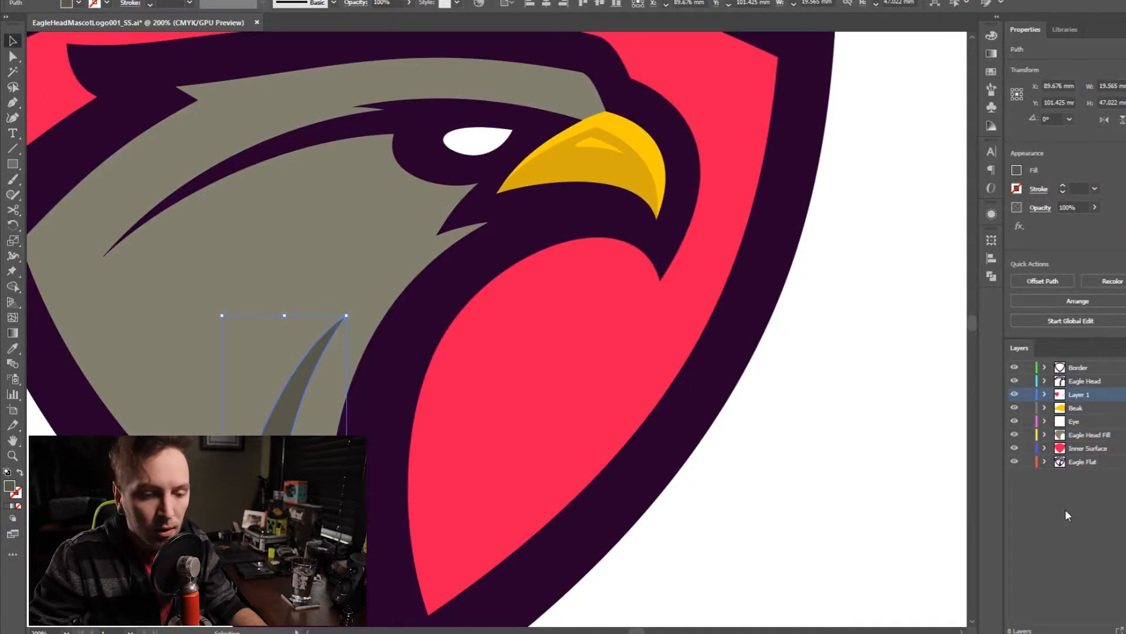
{"action": "left_click", "coordinate": [1091, 434]}
{"action": "key", "text": "ctrl+l"}
{"action": "left_click_drag", "start_coordinate": [1089, 437], "coordinate": [1083, 451]}
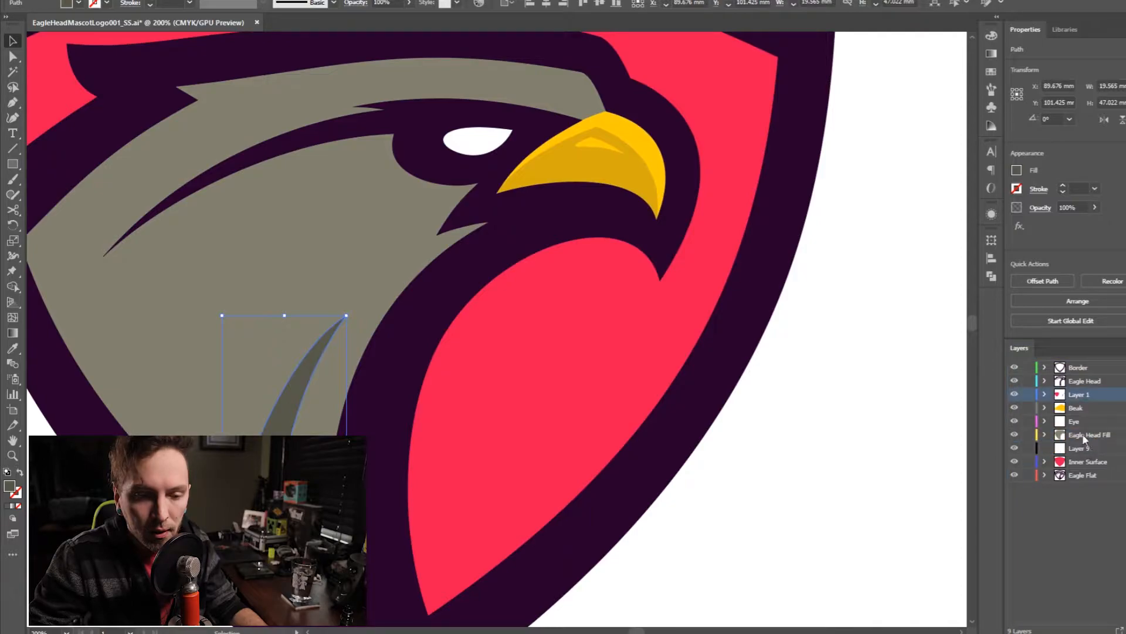
{"action": "key", "text": "Return"}
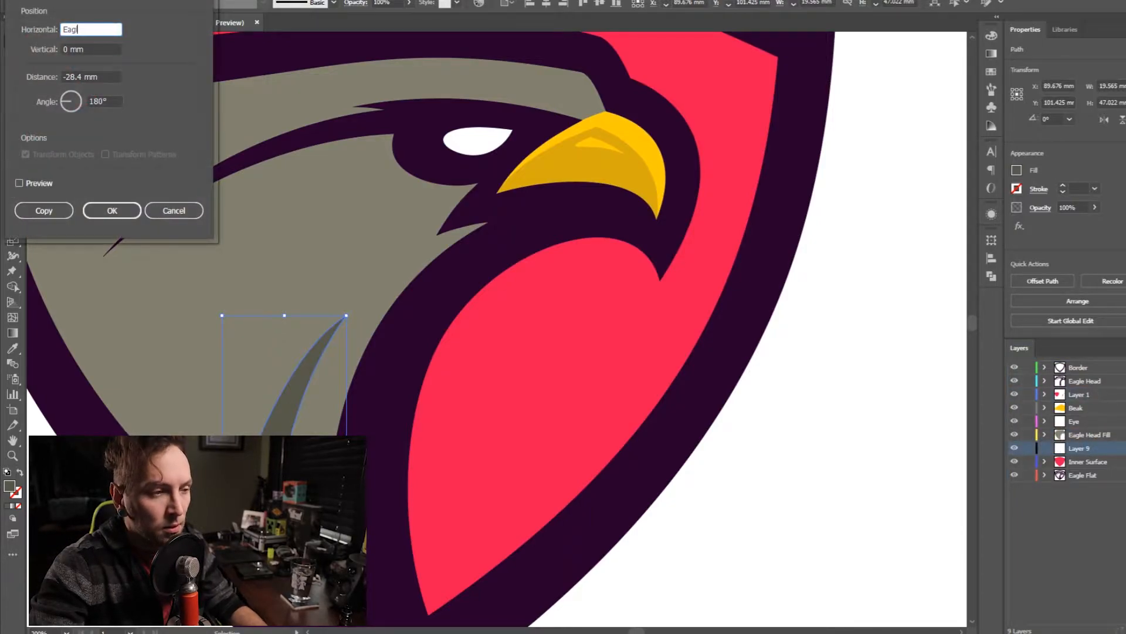
{"action": "key", "text": "Escape"}
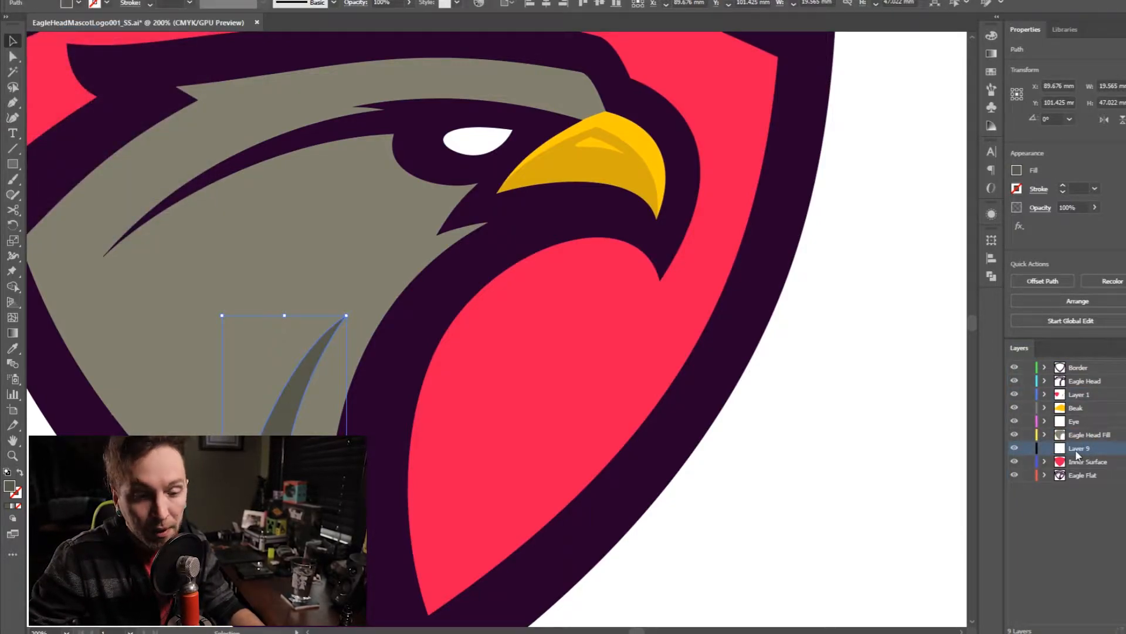
{"action": "double_click", "coordinate": [1077, 453]}
{"action": "type", "text": "Eagle Ch"}
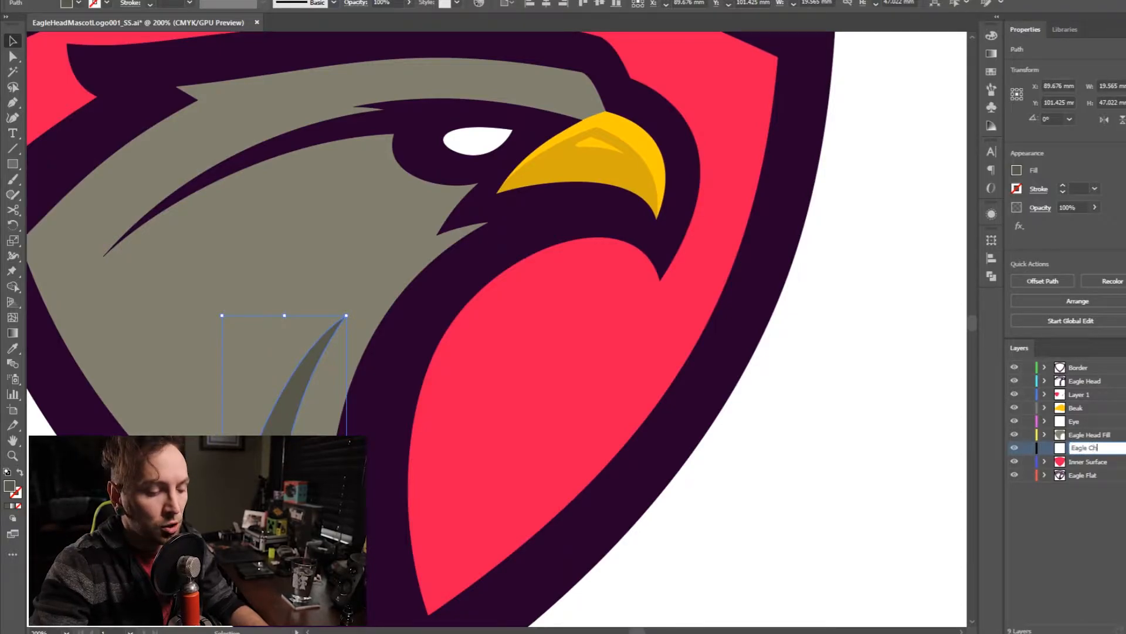
{"action": "type", "text": "est Accent"}
{"action": "key", "text": "Return"}
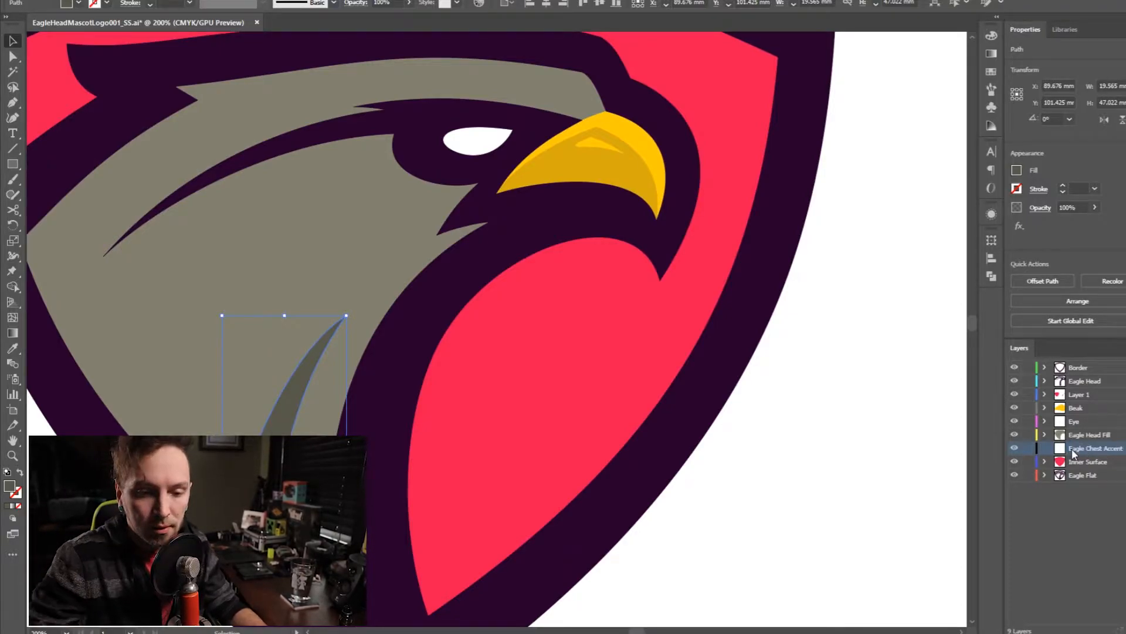
- Send the chest accent to the Eagle Chest Accent layer and delete the matching head fill piece that covers it
{"action": "right_click", "coordinate": [752, 492]}
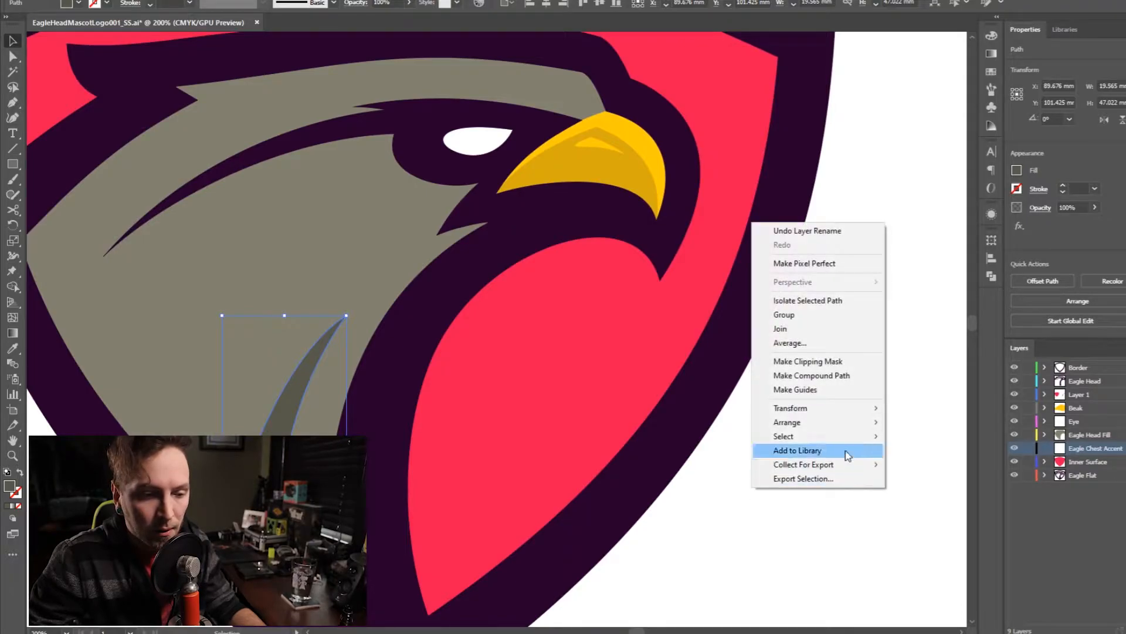
{"action": "mouse_move", "coordinate": [843, 424]}
{"action": "left_click", "coordinate": [970, 483]}
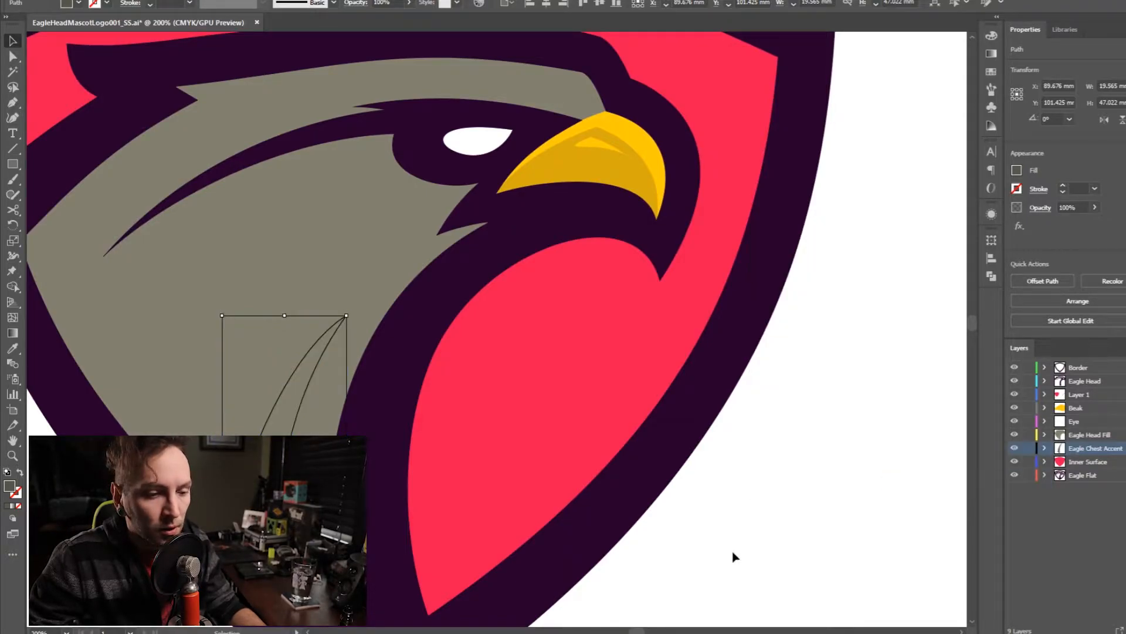
{"action": "key", "text": "ctrl+shift+a"}
{"action": "key", "text": "Delete"}
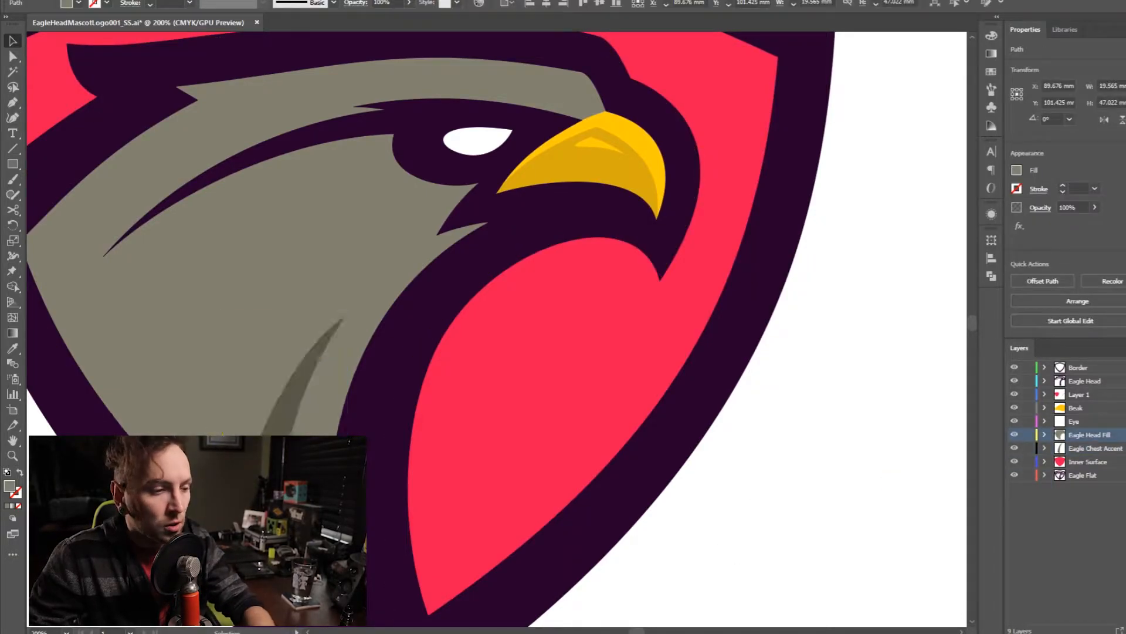
- Stretch the chest accent to about 25 mm wide and 49 mm tall so its edges extend under the head fill
{"action": "left_click", "coordinate": [306, 380]}
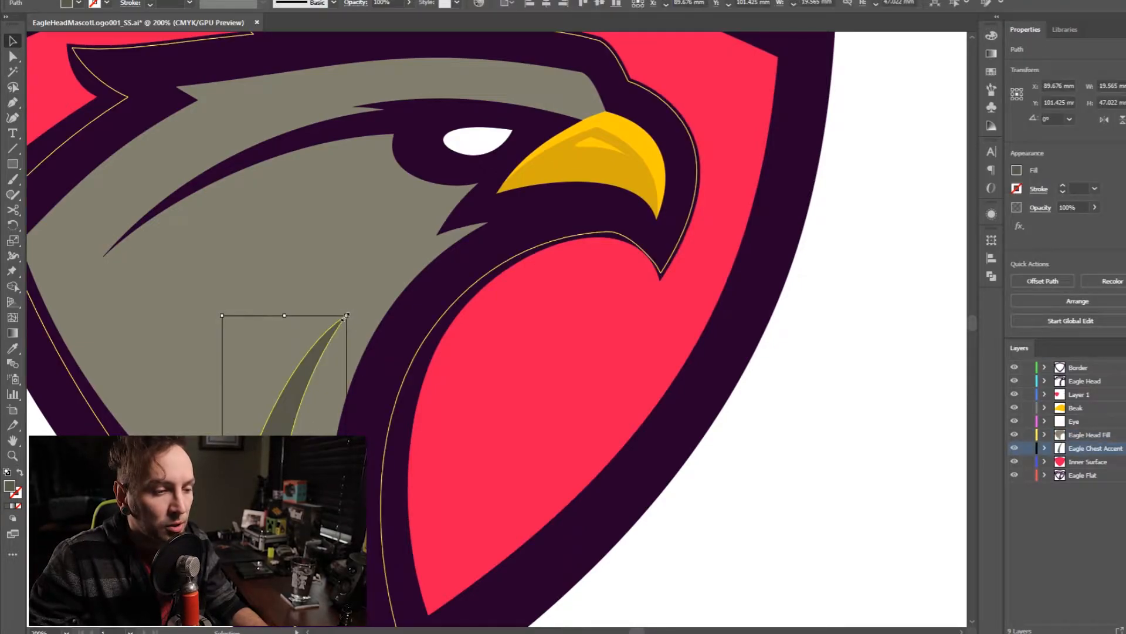
{"action": "left_click_drag", "start_coordinate": [346, 466], "coordinate": [364, 466]}
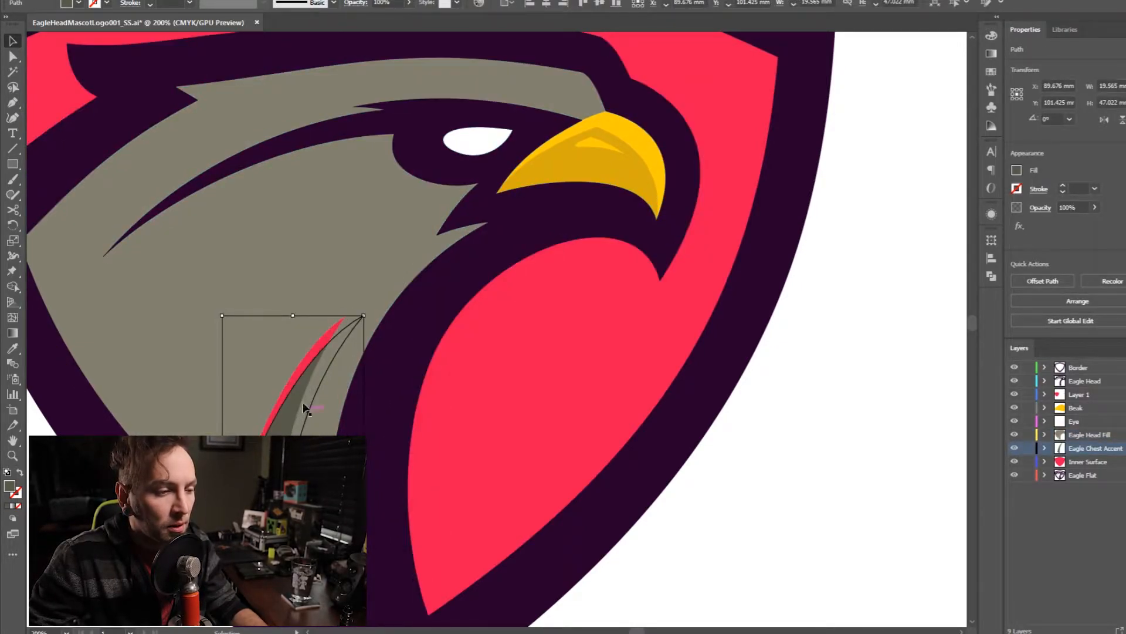
{"action": "left_click_drag", "start_coordinate": [222, 465], "coordinate": [204, 465]}
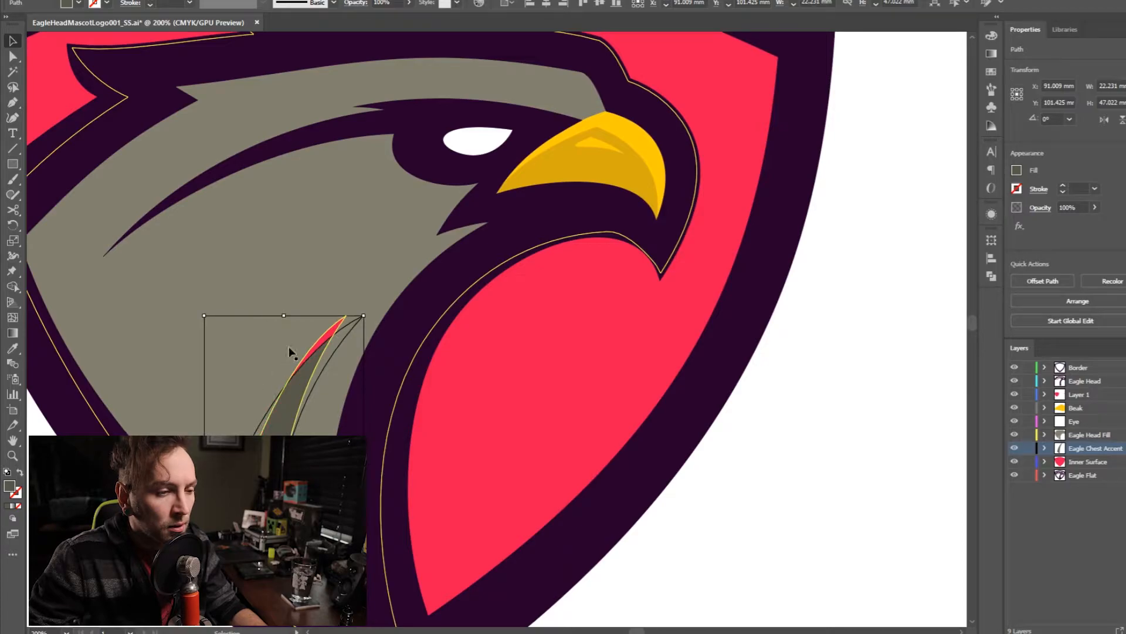
{"action": "left_click_drag", "start_coordinate": [288, 320], "coordinate": [284, 301]}
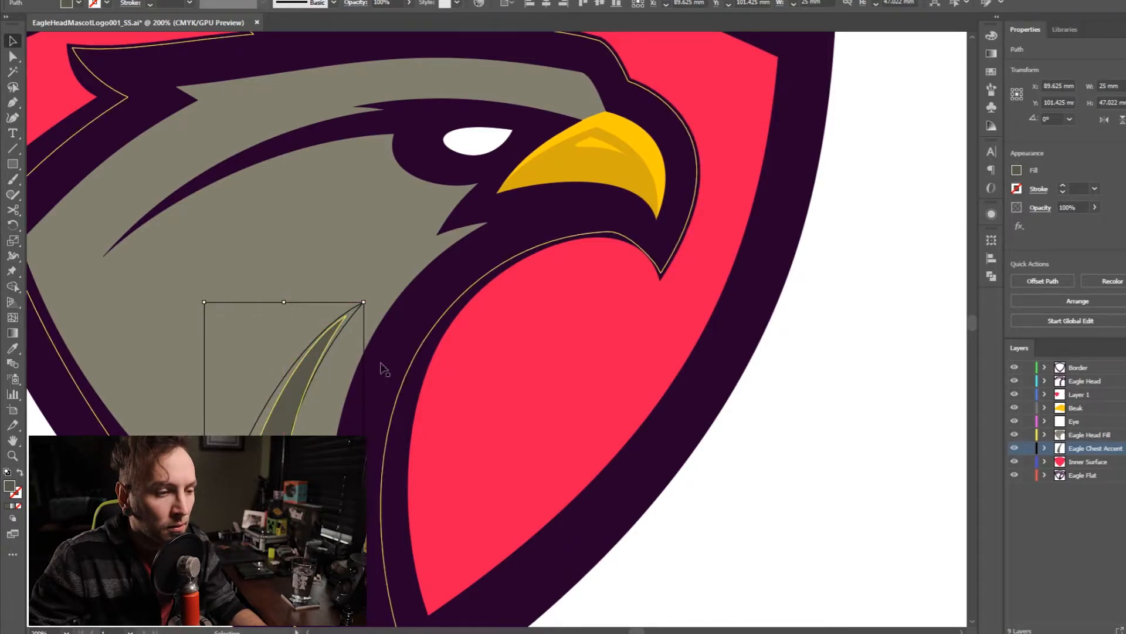
- Move the chest accent's lower right anchor outward and adjust its curve to cover the red gap beside it
{"action": "key", "text": "a"}
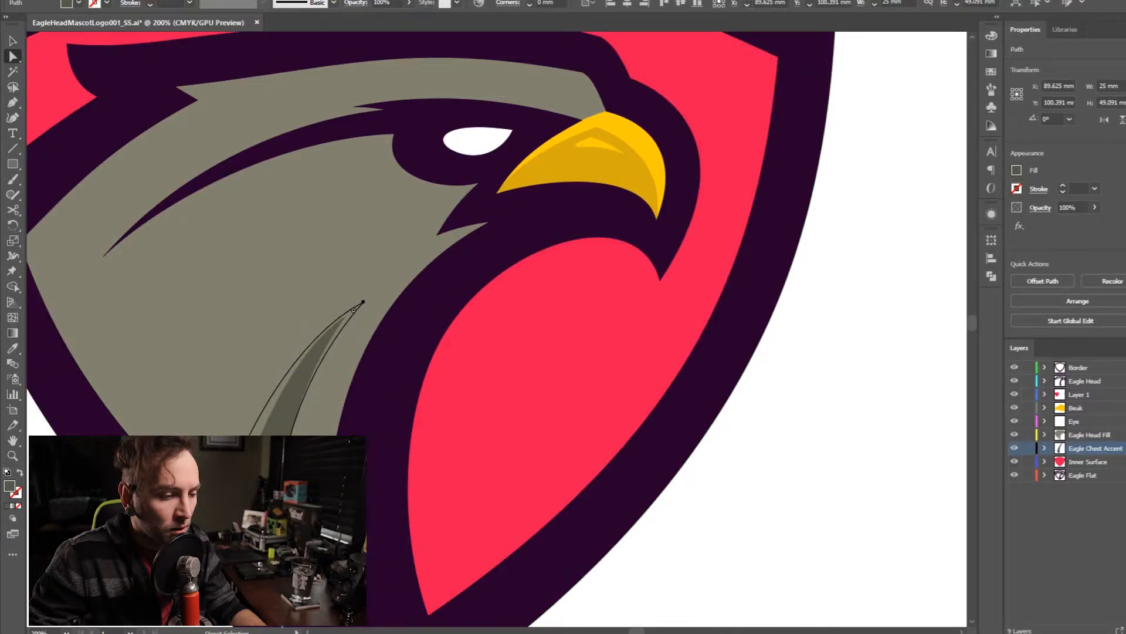
{"action": "left_click_drag", "start_coordinate": [252, 587], "coordinate": [309, 450]}
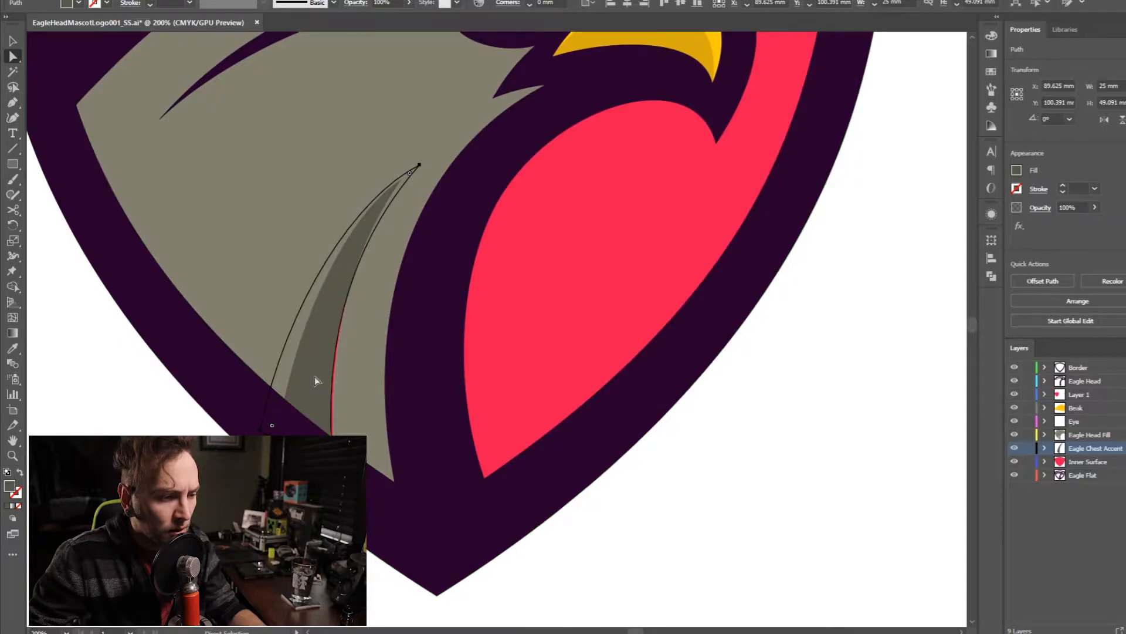
{"action": "scroll", "coordinate": [321, 466], "scroll_direction": "up", "scroll_amount": 3}
{"action": "left_click", "coordinate": [368, 516]}
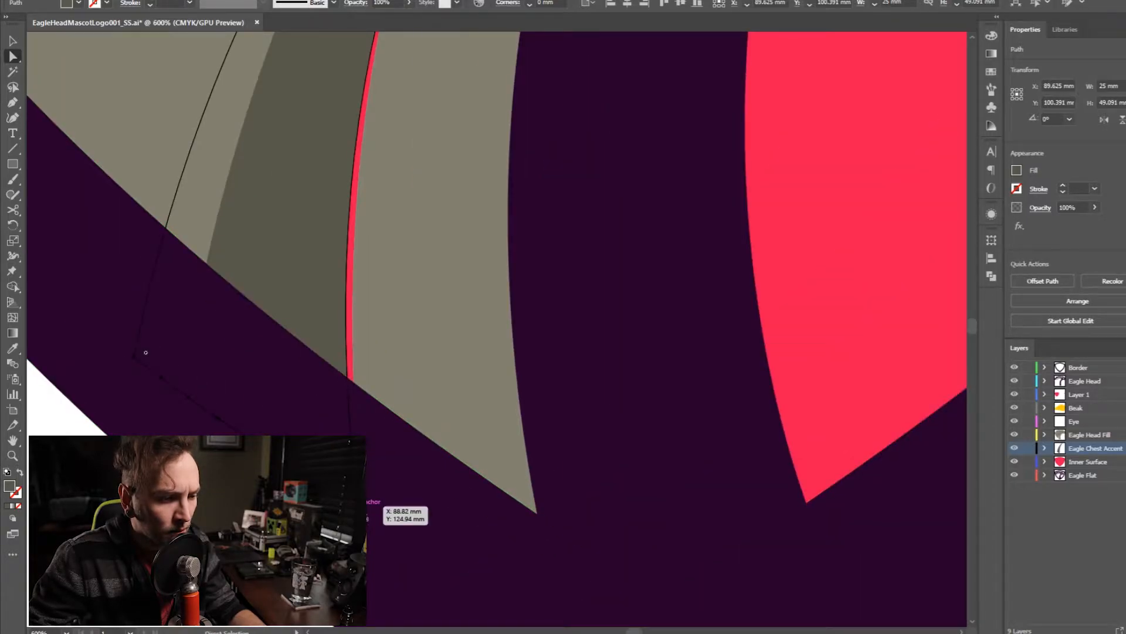
{"action": "left_click", "coordinate": [359, 505]}
{"action": "left_click_drag", "start_coordinate": [359, 506], "coordinate": [389, 505]}
{"action": "left_click_drag", "start_coordinate": [453, 126], "coordinate": [390, 345]}
{"action": "left_click_drag", "start_coordinate": [273, 263], "coordinate": [294, 269]}
- Adjust the anchor and curve handle at the chest accent's upper tip so the shape fully underlies the cut-out
{"action": "key", "text": "ctrl+minus"}
{"action": "key", "text": "ctrl+minus"}
{"action": "left_click_drag", "start_coordinate": [390, 228], "coordinate": [331, 424]}
{"action": "left_click_drag", "start_coordinate": [398, 229], "coordinate": [392, 232]}
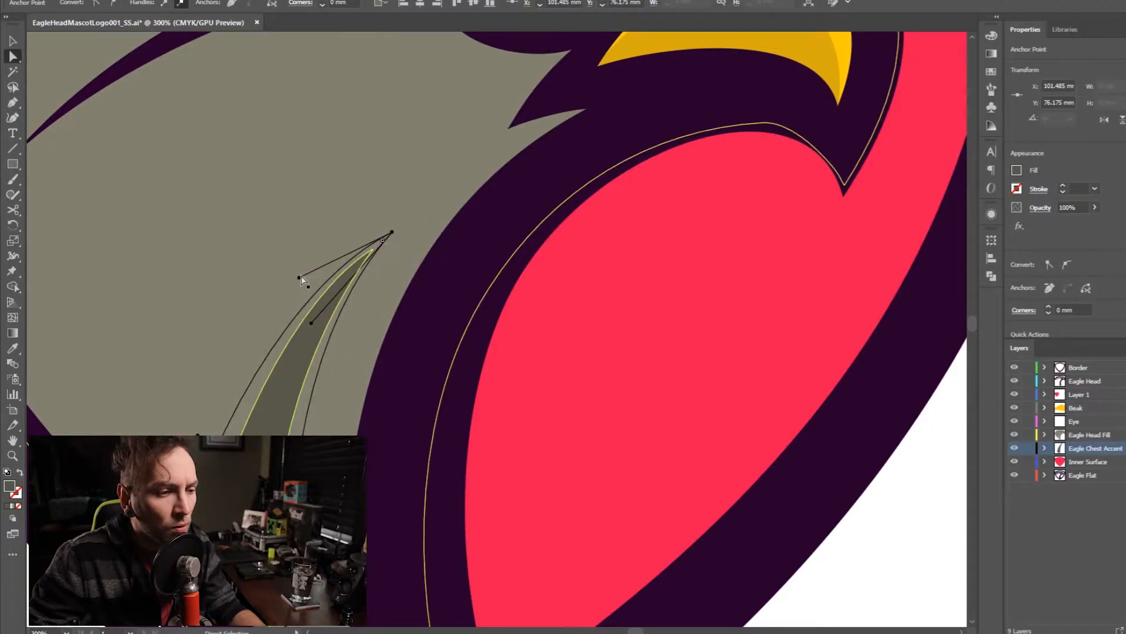
{"action": "left_click_drag", "start_coordinate": [299, 277], "coordinate": [294, 271]}
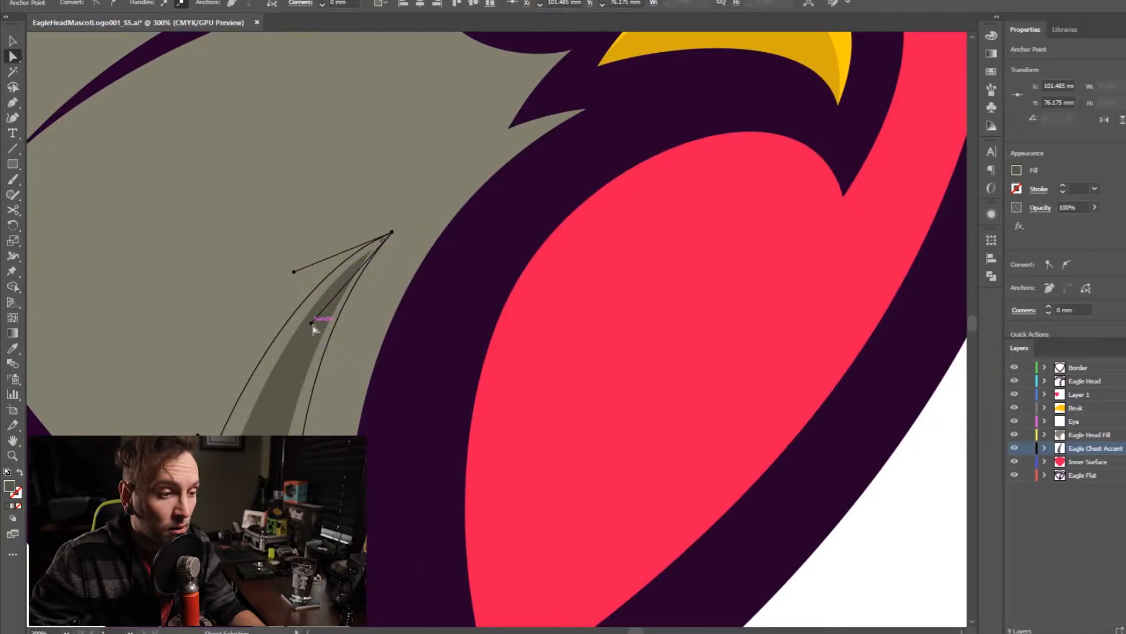
{"action": "key", "text": "ctrl+minus"}
{"action": "key", "text": "ctrl+minus"}
{"action": "key", "text": "ctrl+minus"}
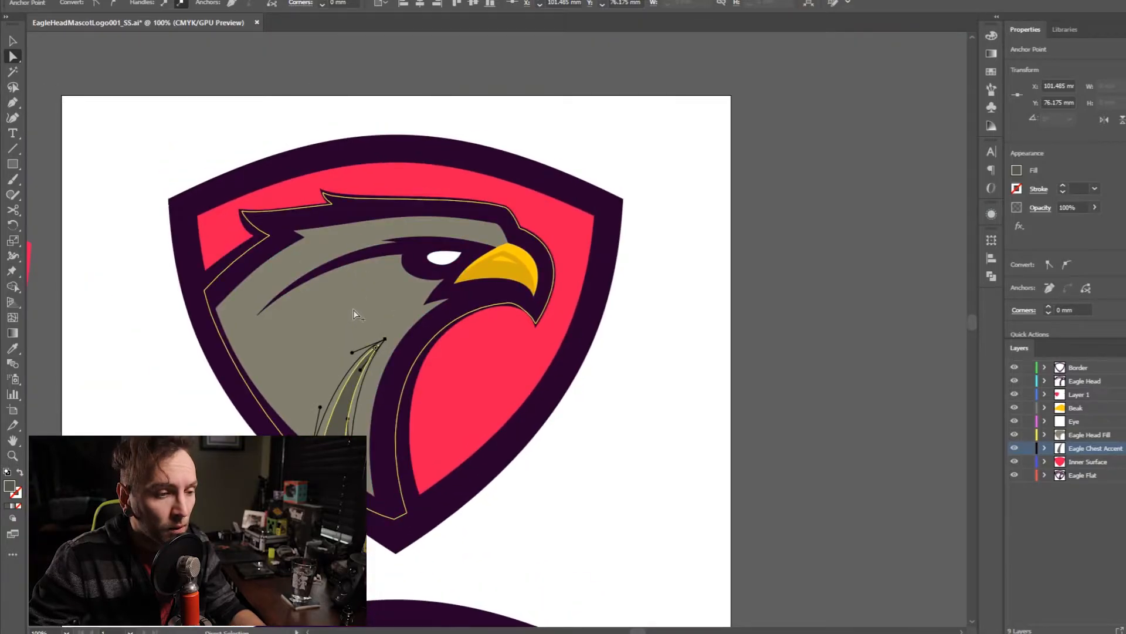
- Examine the beak's dark yellow shading, its highlight cut-out, the yellow base and the neighbouring head fill
{"action": "key", "text": "ctrl+plus"}
{"action": "key", "text": "v"}
{"action": "left_click", "coordinate": [595, 261]}
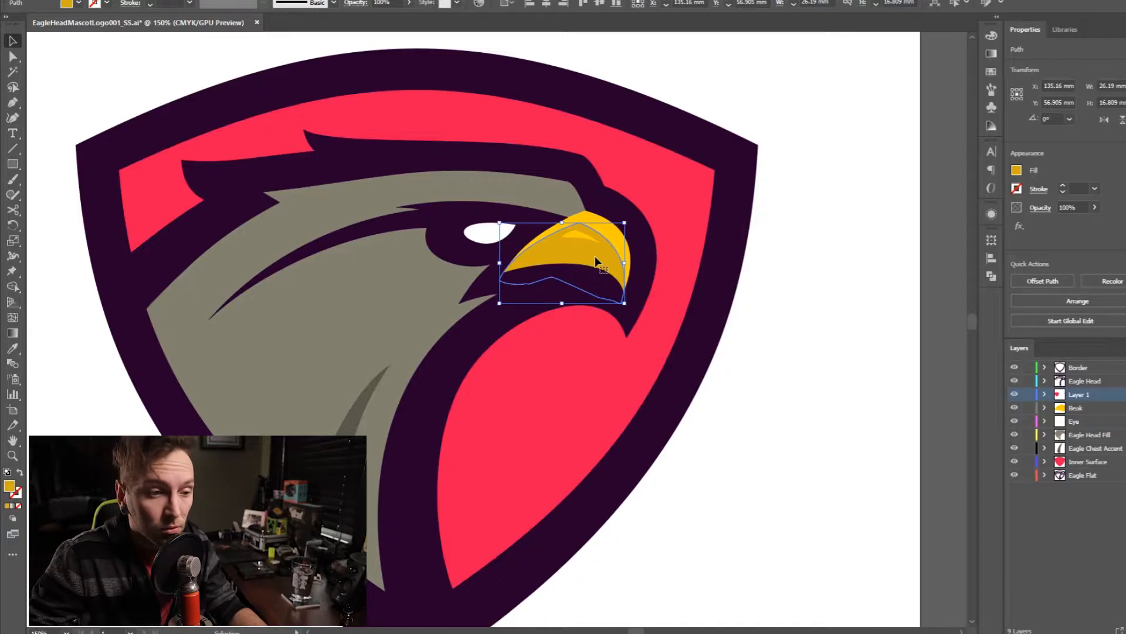
{"action": "scroll", "coordinate": [595, 261], "scroll_direction": "up", "scroll_amount": 2}
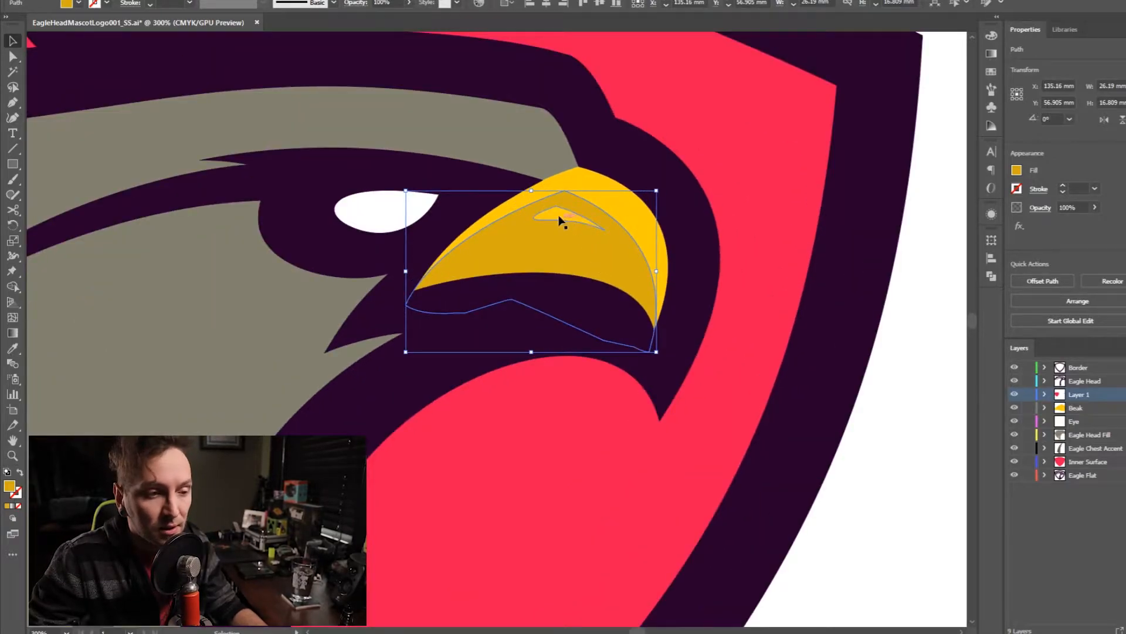
{"action": "left_click", "coordinate": [589, 241]}
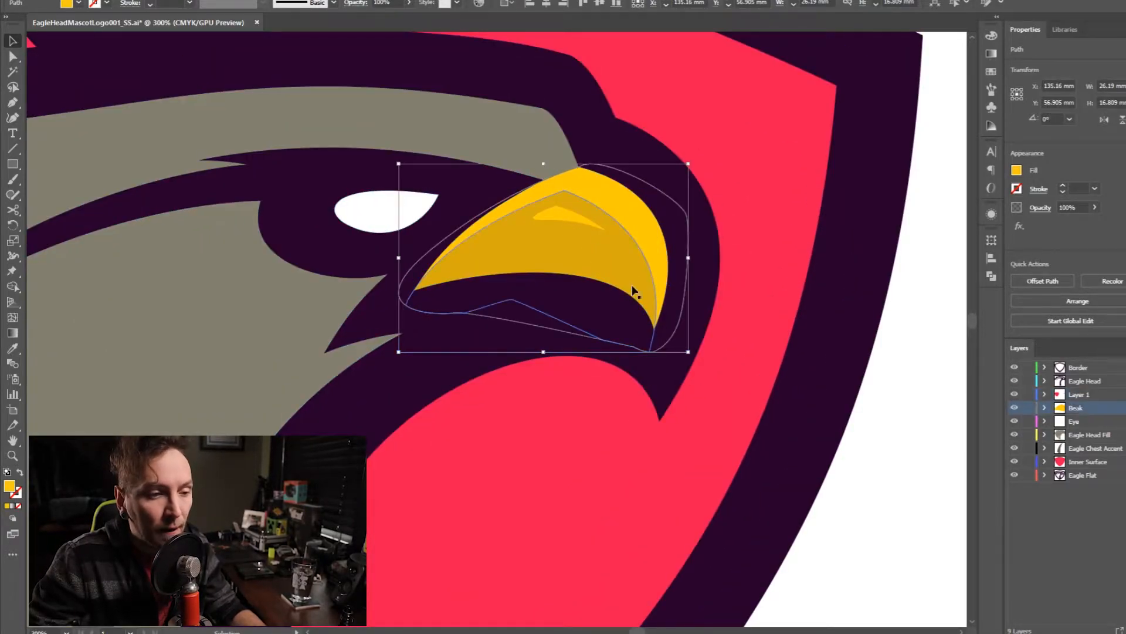
{"action": "left_click", "coordinate": [586, 241]}
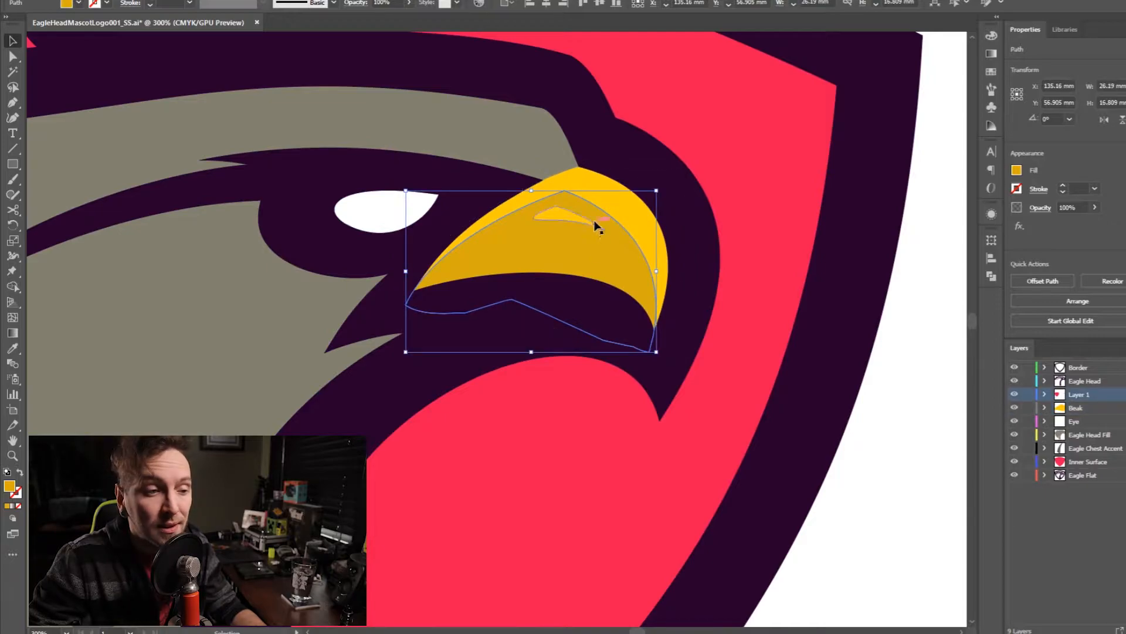
{"action": "scroll", "coordinate": [581, 194], "scroll_direction": "up", "scroll_amount": 2}
{"action": "left_click", "coordinate": [616, 213]}
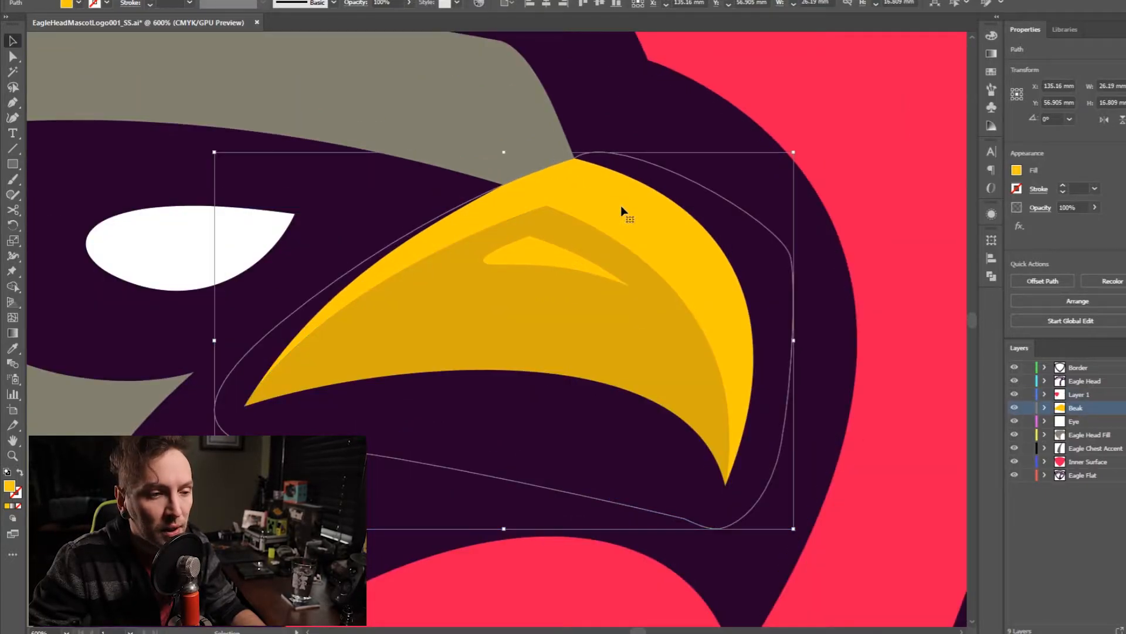
{"action": "left_click", "coordinate": [503, 115]}
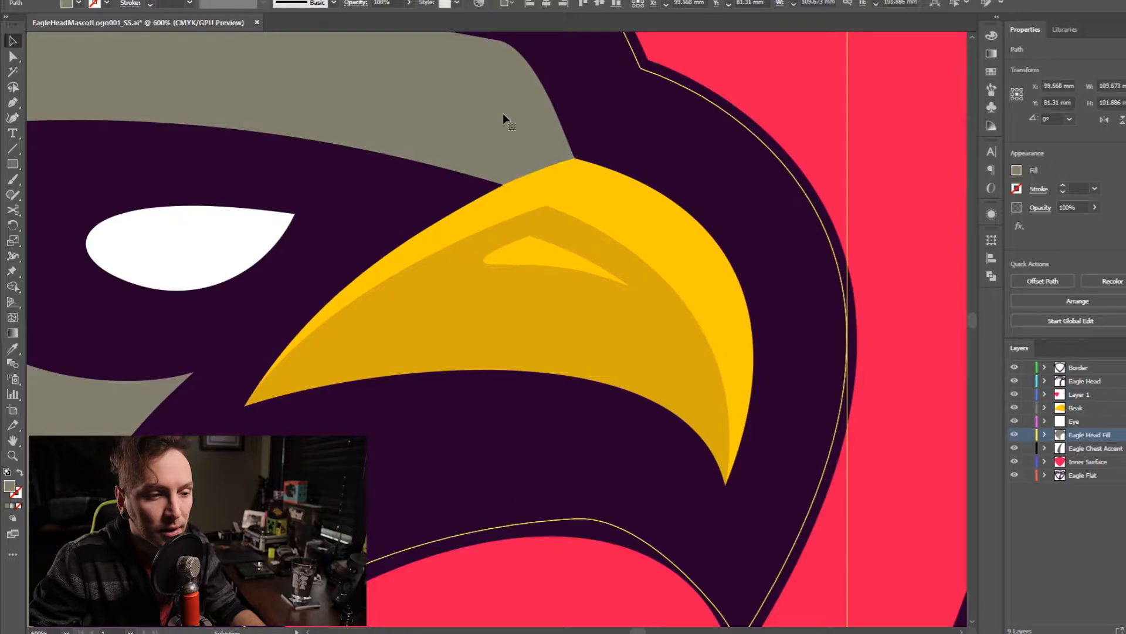
- Examine the beak's yellow base, its dark yellow shading and the small nostril shape to see how they overlap
{"action": "left_click", "coordinate": [584, 187]}
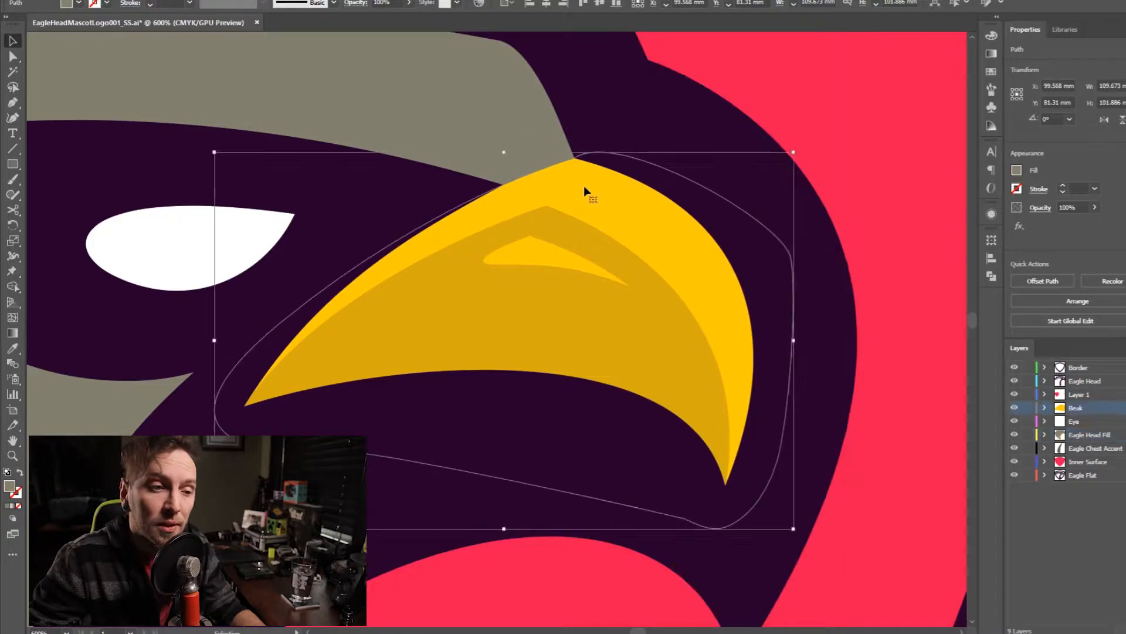
{"action": "left_click", "coordinate": [516, 128]}
{"action": "left_click", "coordinate": [636, 222]}
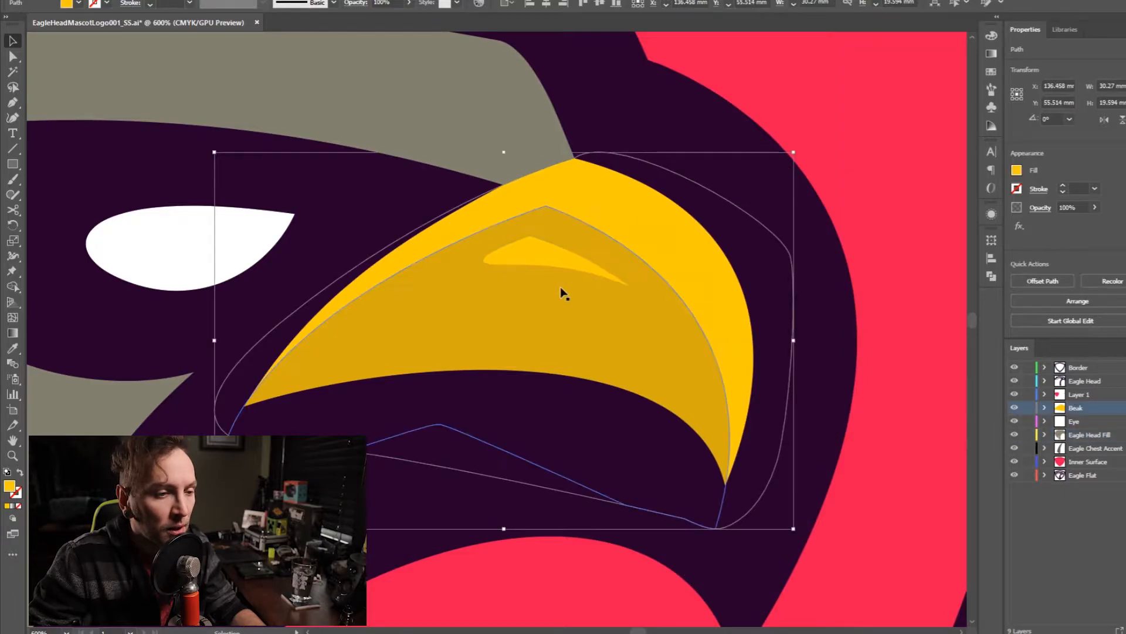
{"action": "left_click", "coordinate": [559, 294]}
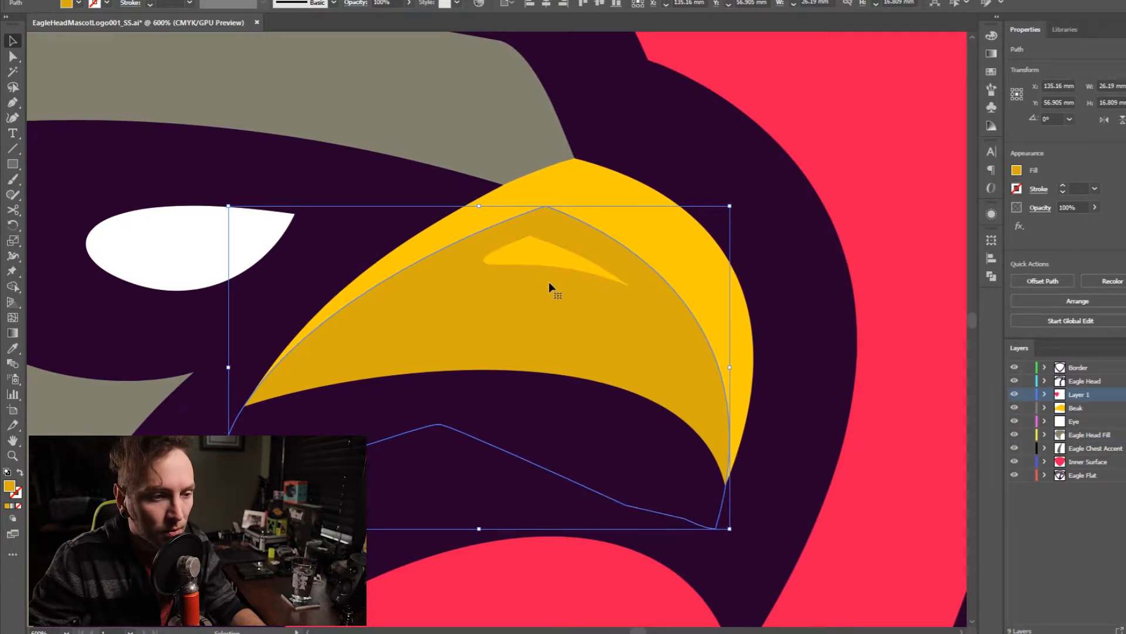
{"action": "left_click", "coordinate": [547, 252]}
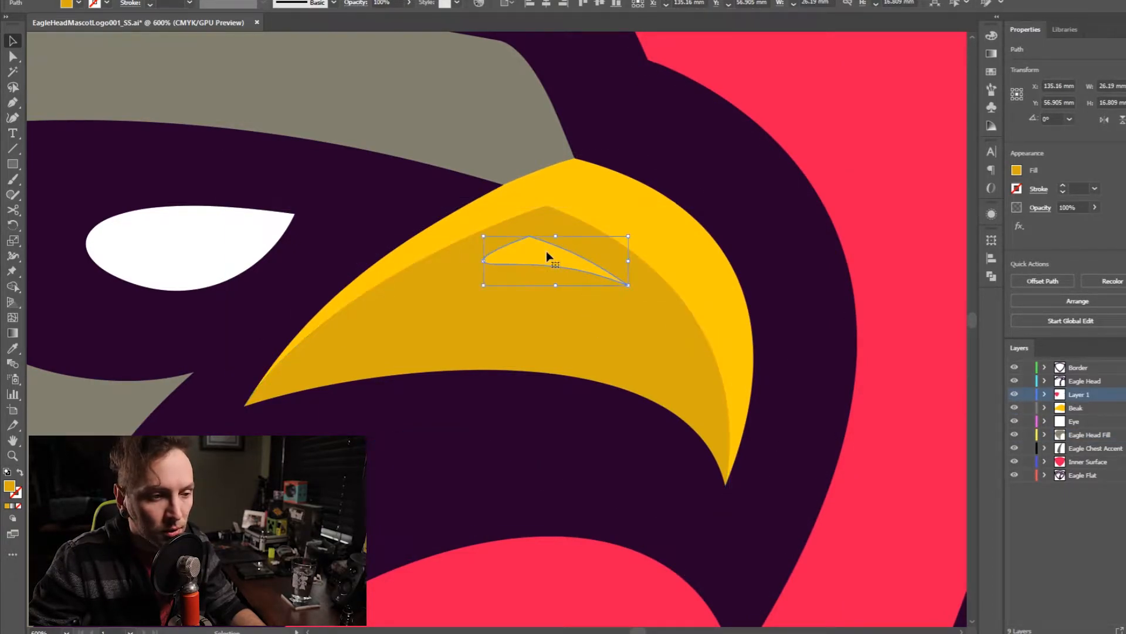
{"action": "key", "text": "i"}
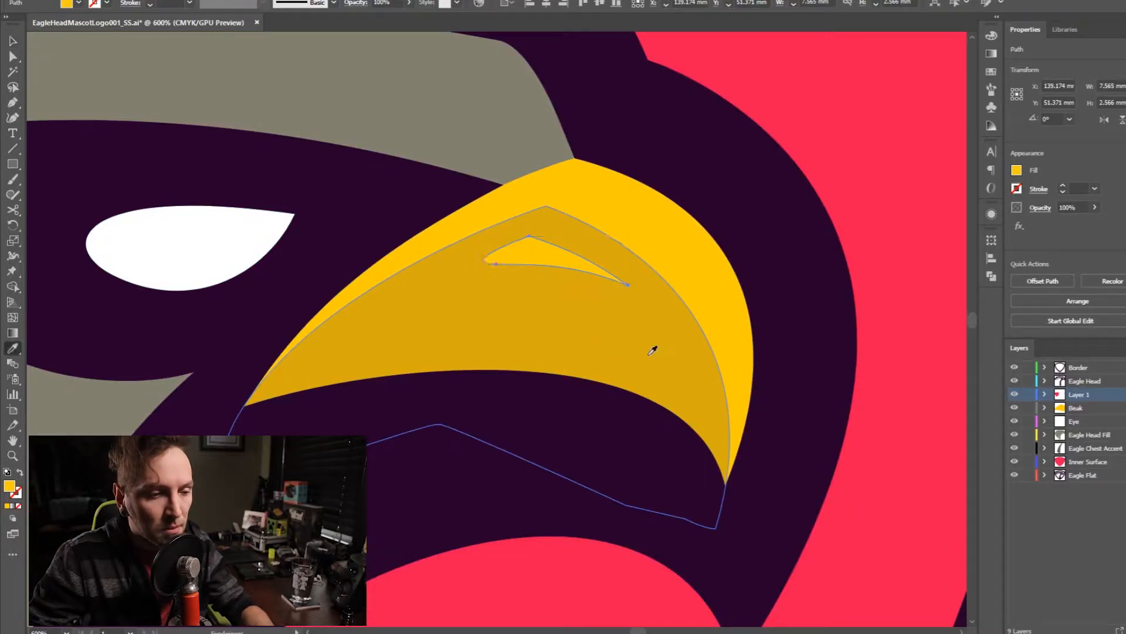
{"action": "key", "text": "v"}
{"action": "left_click", "coordinate": [681, 284]}
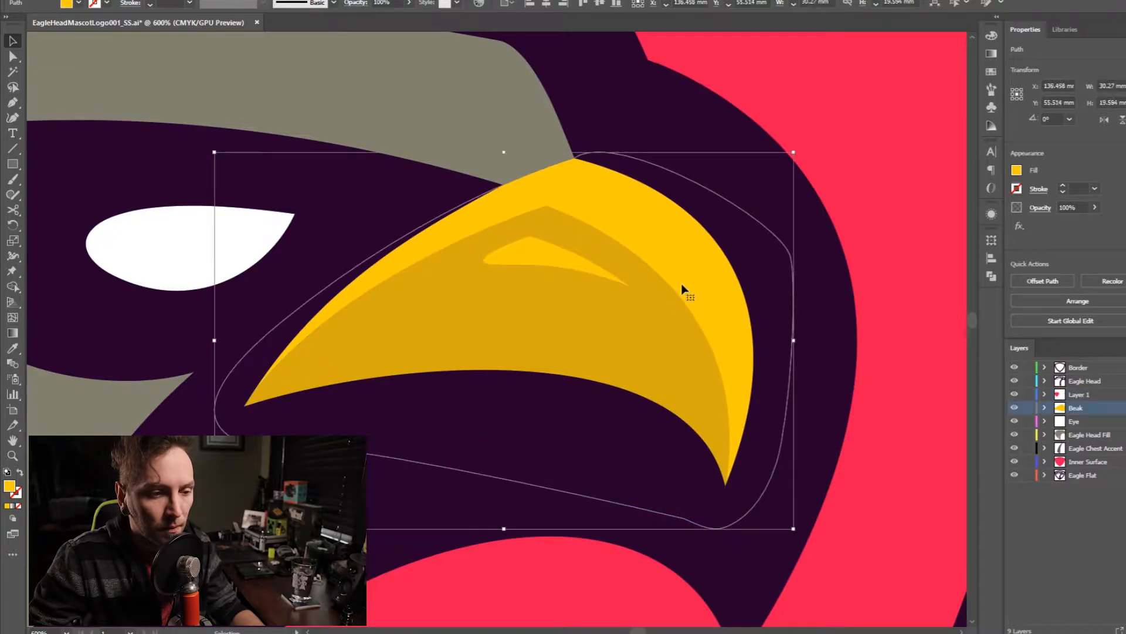
{"action": "left_click", "coordinate": [542, 257], "text": "shift"}
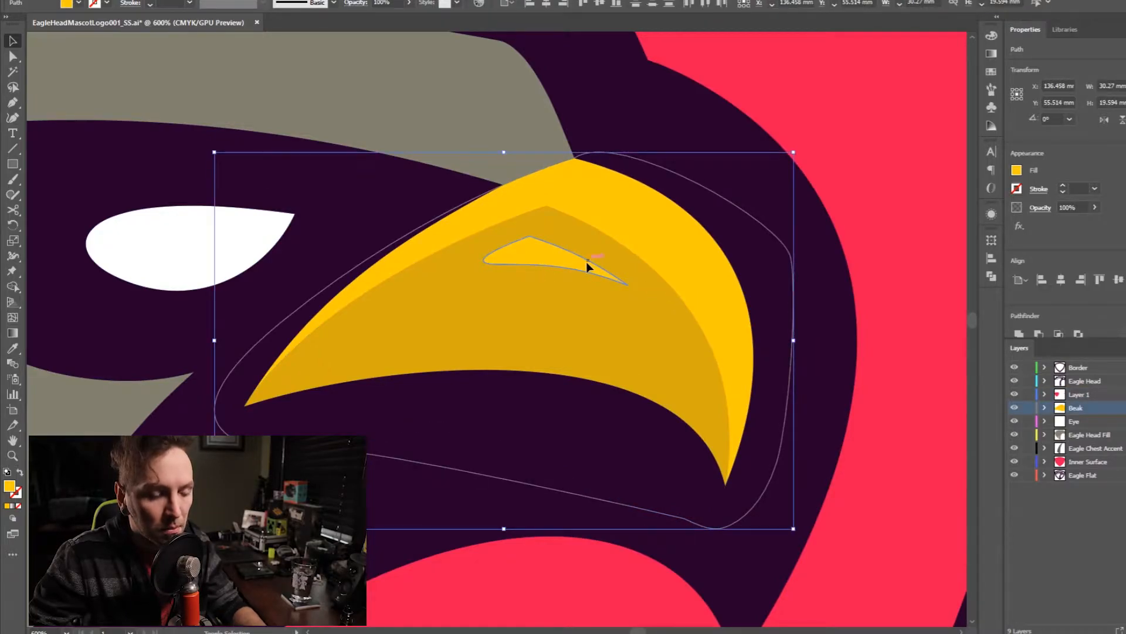
{"action": "left_click", "coordinate": [660, 232]}
{"action": "key", "text": "v"}
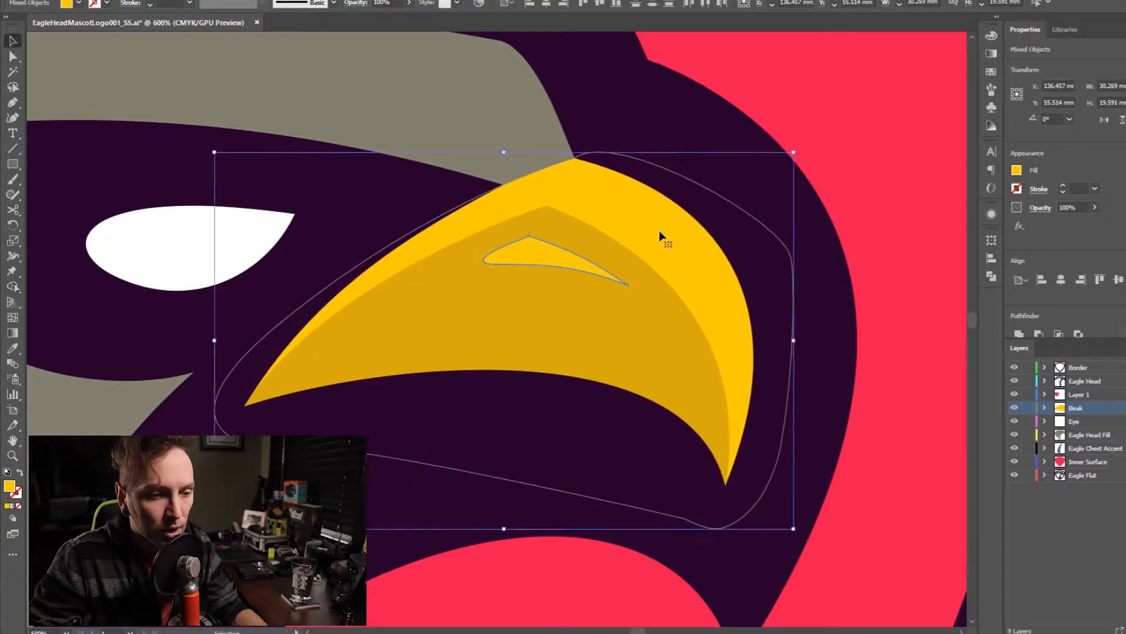
{"action": "left_click", "coordinate": [955, 308]}
- Create a layer named Beak Nostril directly below the Beak layer, with the small nostril shape on the beak selected
{"action": "left_click", "coordinate": [544, 258]}
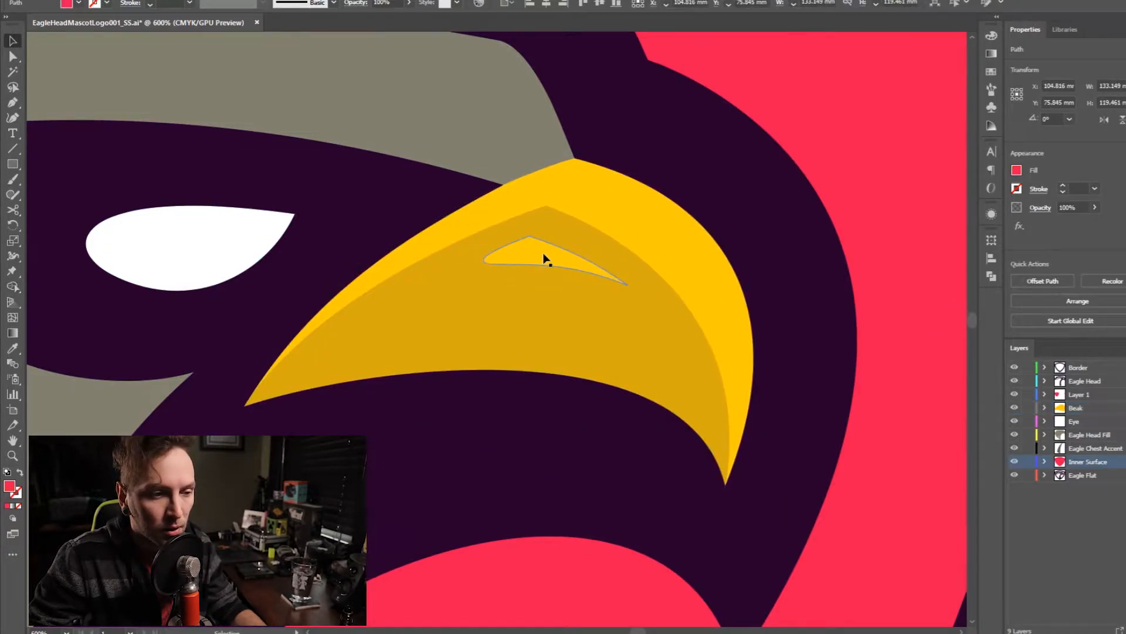
{"action": "left_click", "coordinate": [1086, 420]}
{"action": "key", "text": "ctrl+l"}
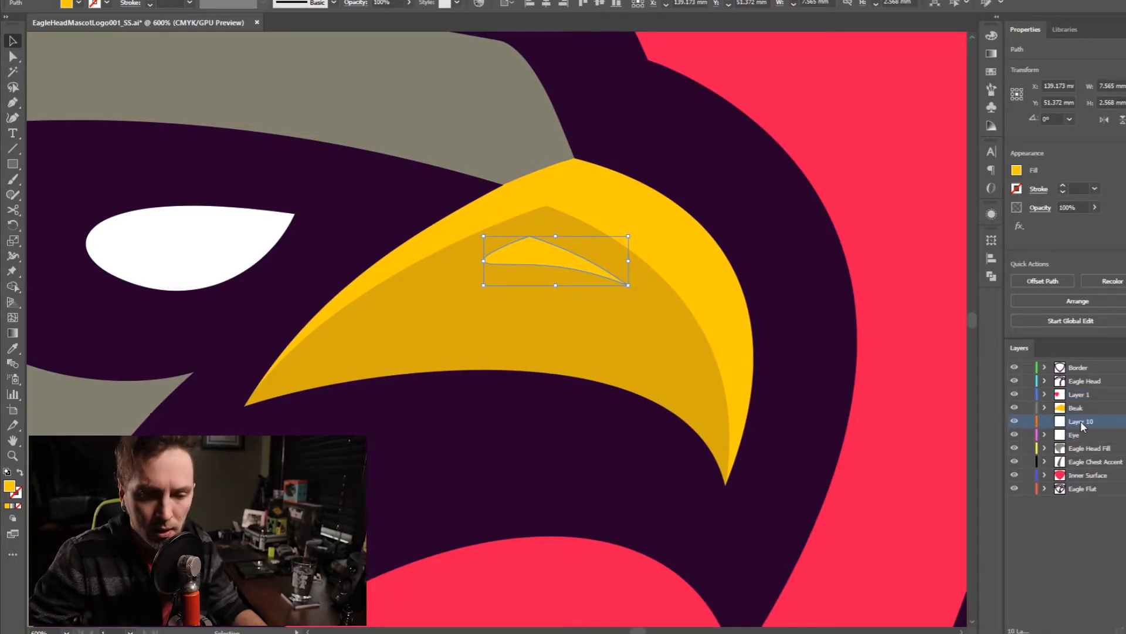
{"action": "double_click", "coordinate": [1081, 421]}
{"action": "type", "text": "Beak Nostril"}
{"action": "key", "text": "Return"}
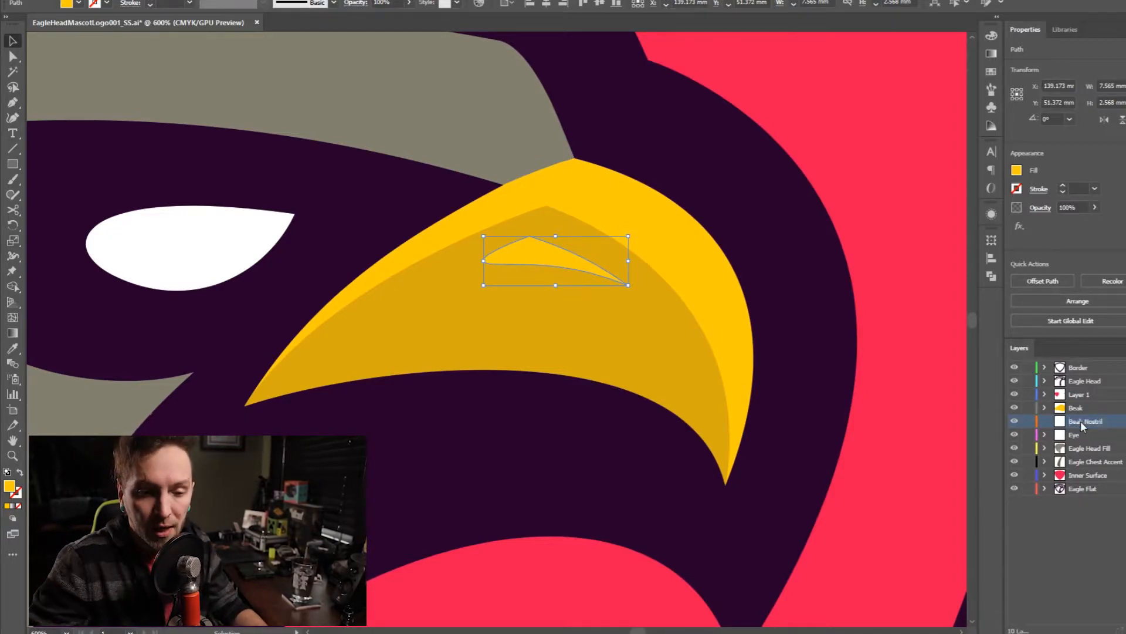
- Send the selected nostril shape to the Beak Nostril layer
{"action": "right_click", "coordinate": [769, 262]}
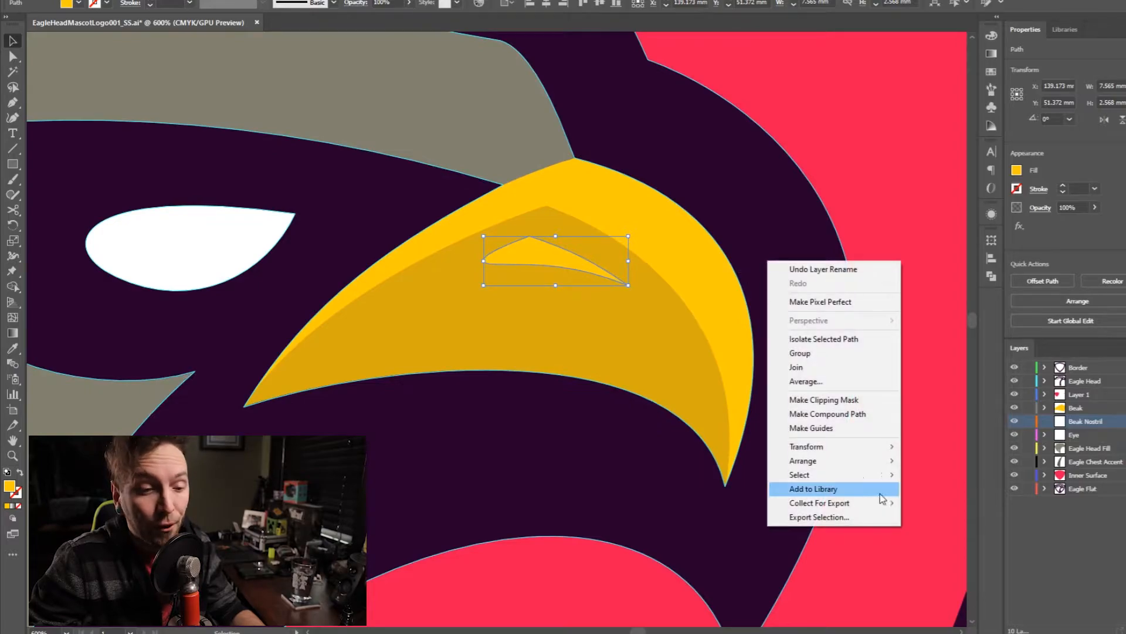
{"action": "mouse_move", "coordinate": [849, 461]}
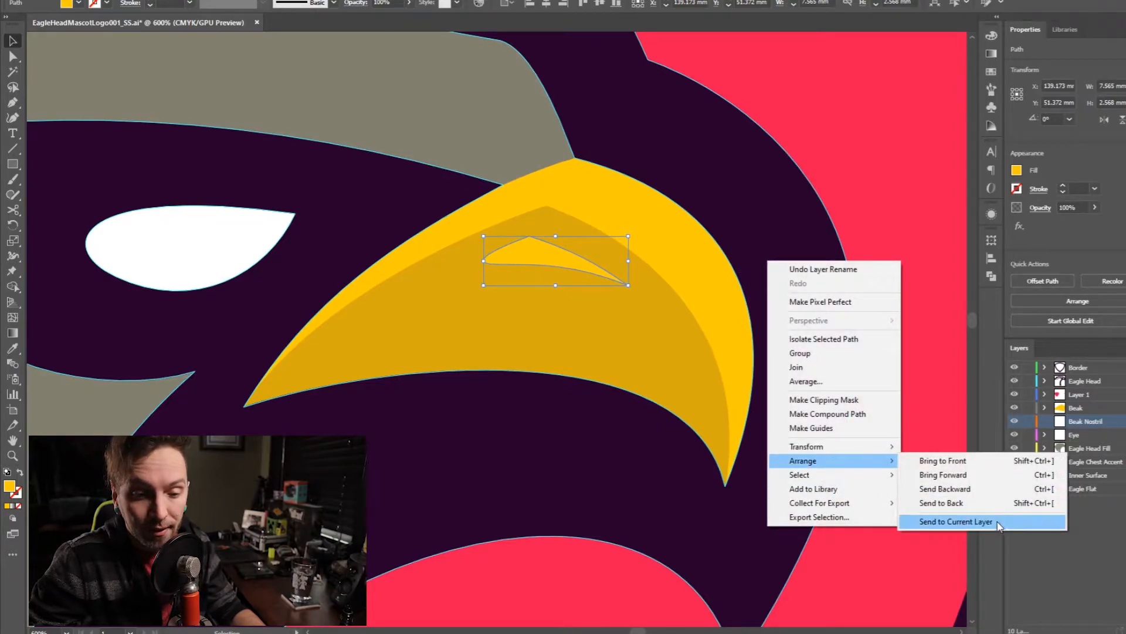
{"action": "left_click", "coordinate": [1000, 523]}
{"action": "left_click", "coordinate": [671, 357]}
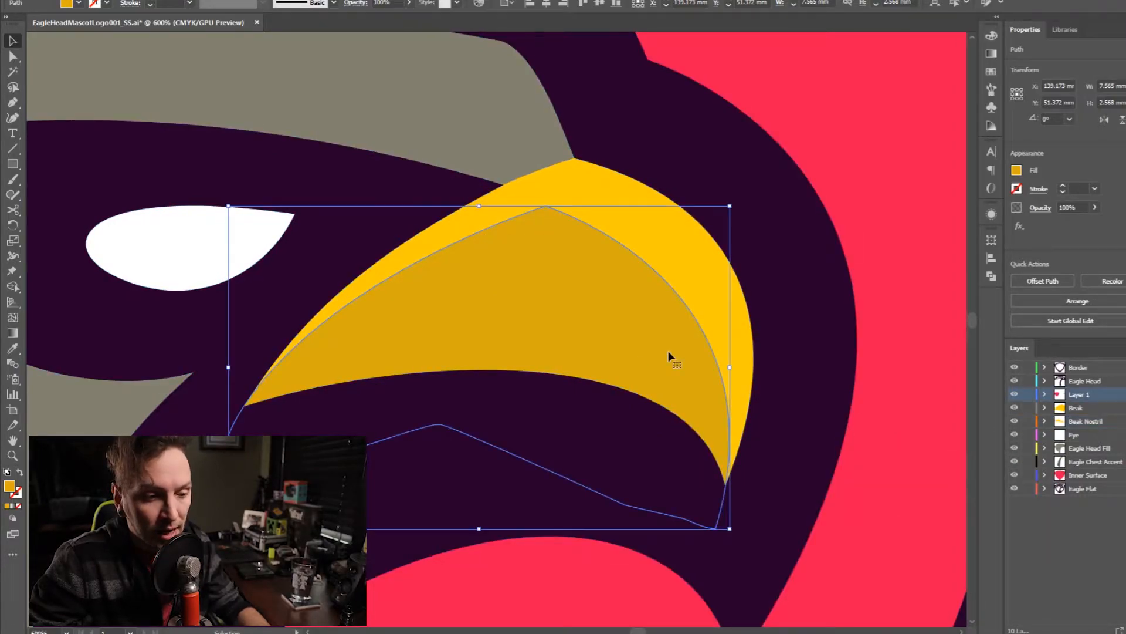
{"action": "key", "text": "Delete"}
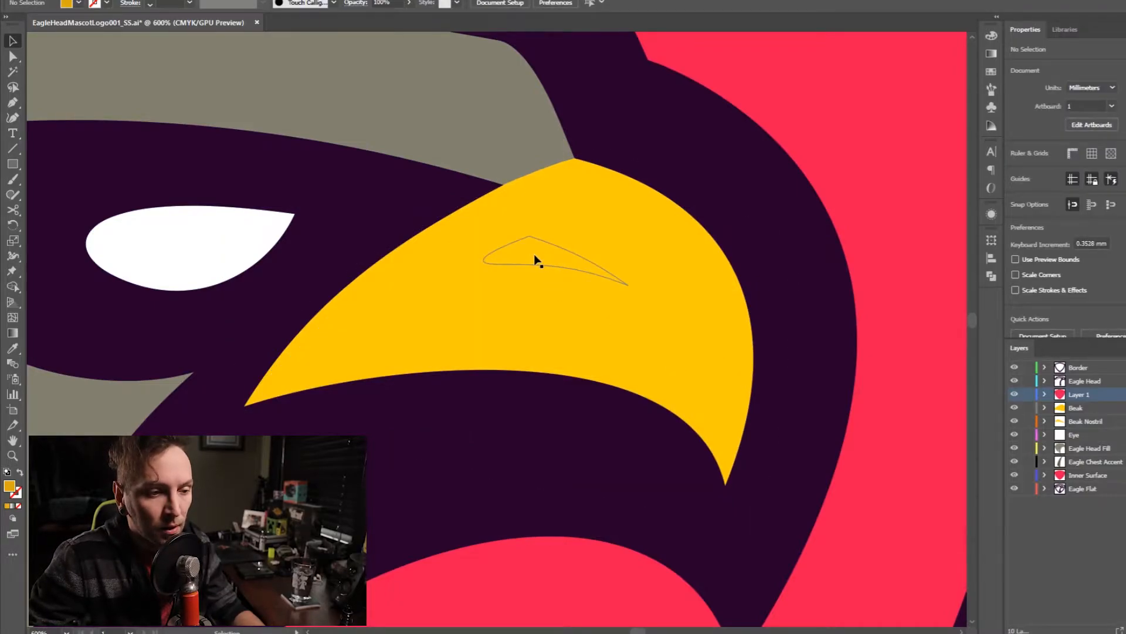
{"action": "left_click", "coordinate": [583, 279]}
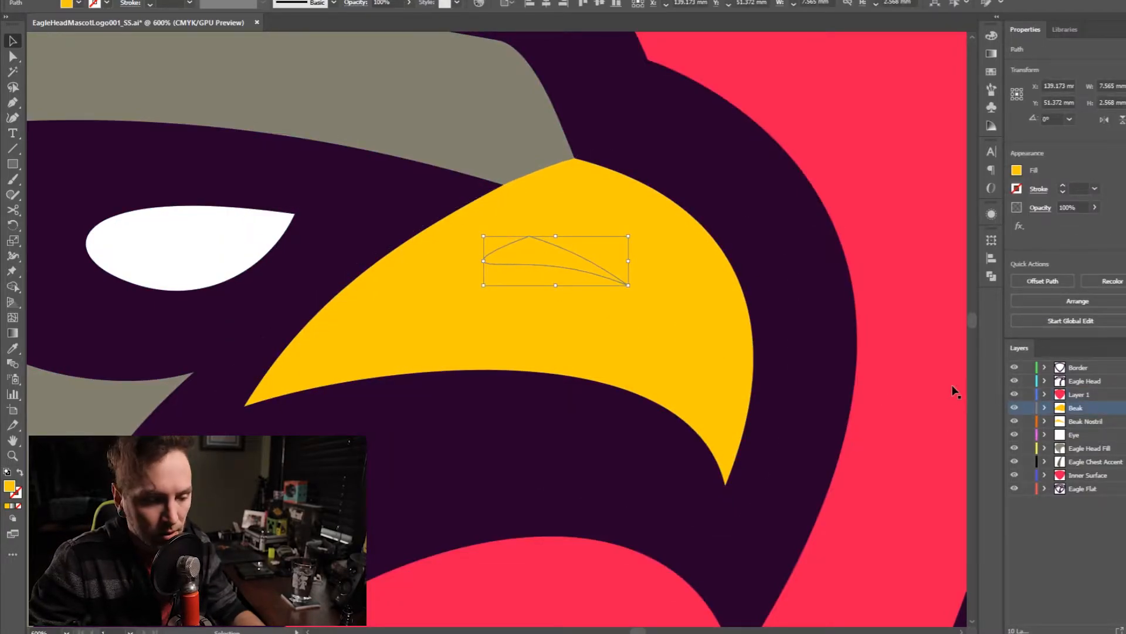
{"action": "key", "text": "ctrl+z"}
- Move the dark yellow beak shading aside and apply its sampled colour to the nostril shape
{"action": "left_click_drag", "start_coordinate": [592, 331], "coordinate": [426, 316]}
{"action": "left_click", "coordinate": [540, 261]}
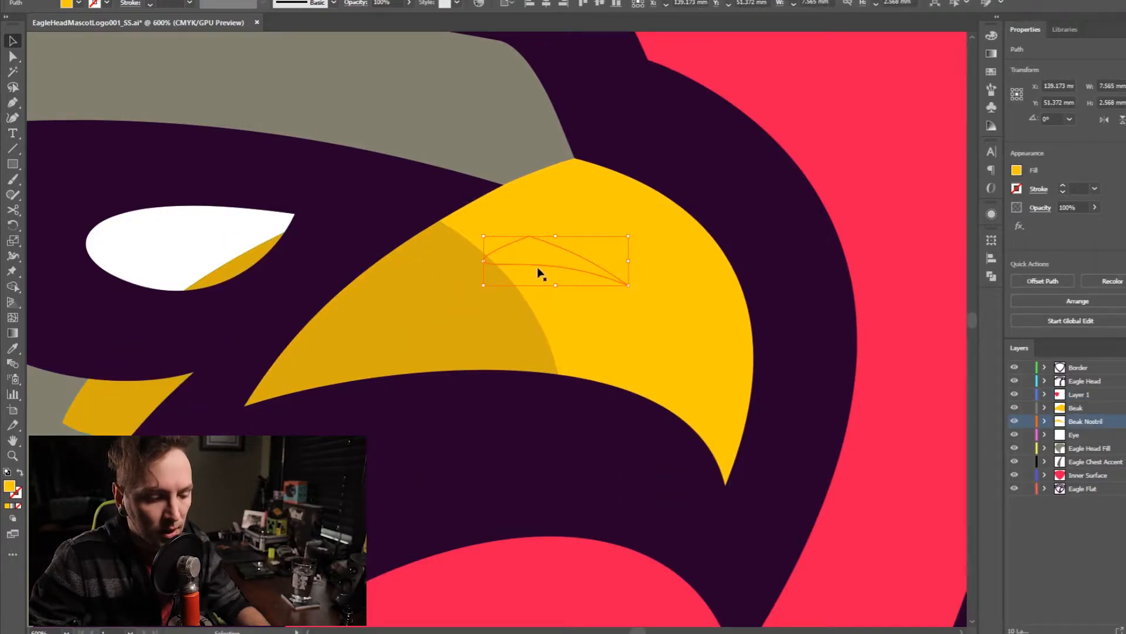
{"action": "key", "text": "i"}
{"action": "left_click", "coordinate": [433, 292]}
{"action": "left_click", "coordinate": [420, 333]}
{"action": "key", "text": "v"}
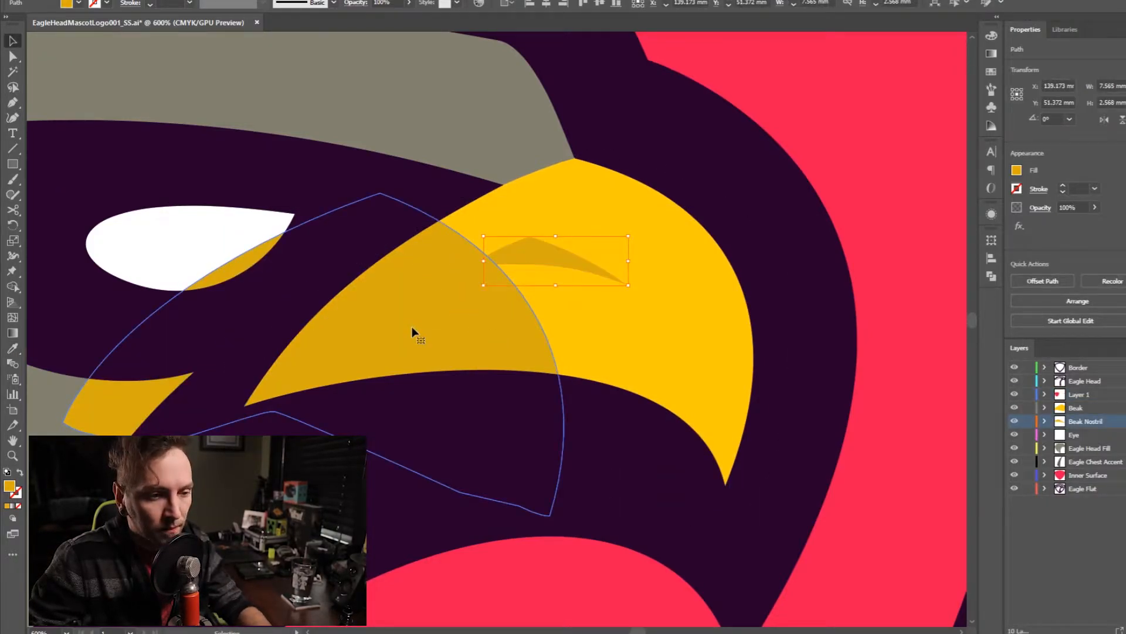
- Delete the dark yellow beak shading that was moved aside
{"action": "left_click", "coordinate": [413, 329]}
{"action": "key", "text": "Delete"}
{"action": "scroll", "coordinate": [458, 323], "scroll_direction": "down", "scroll_amount": 4}
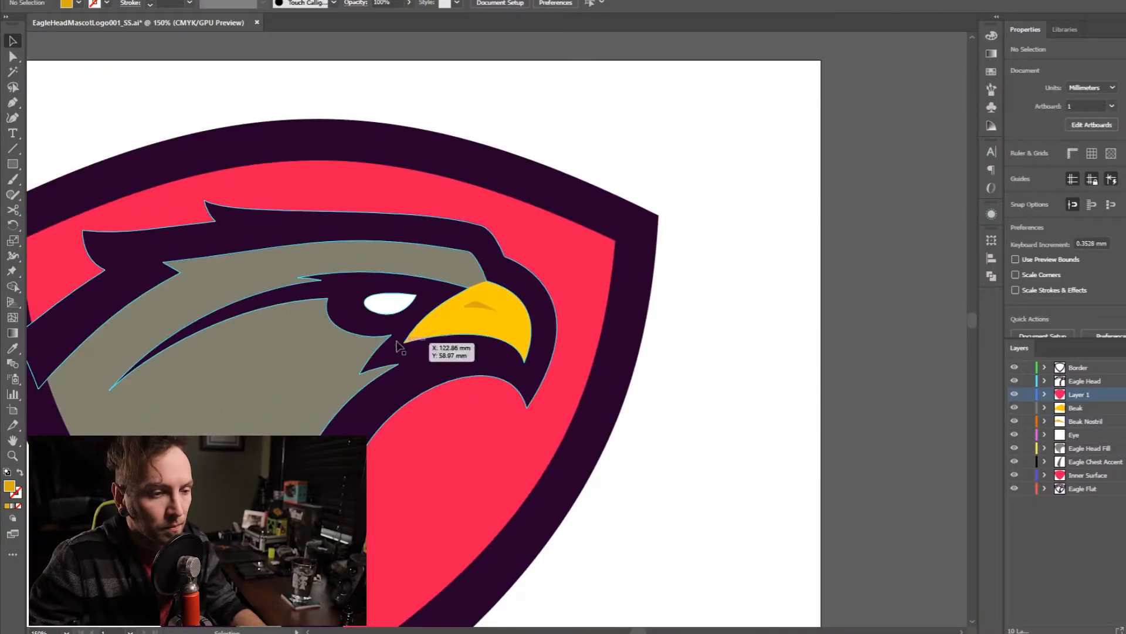
{"action": "left_click_drag", "start_coordinate": [360, 340], "coordinate": [477, 293]}
{"action": "scroll", "coordinate": [477, 292], "scroll_direction": "down", "scroll_amount": 2}
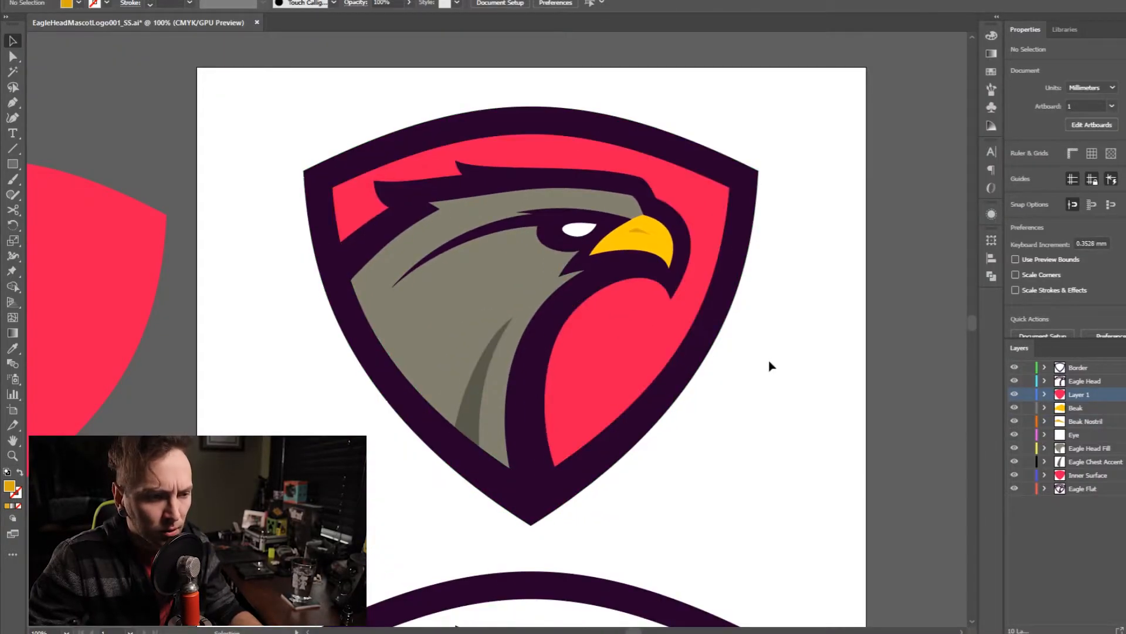
- Check the Border and Eagle Head layers and rename Layer 1 as Inner Fill
{"action": "left_click", "coordinate": [1085, 369]}
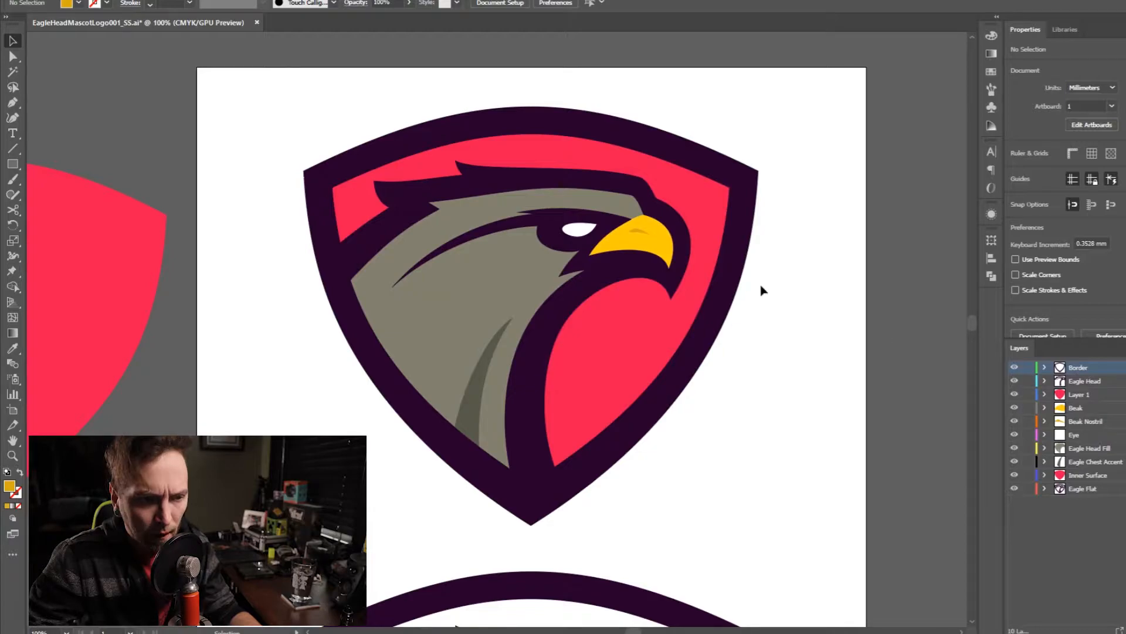
{"action": "left_click", "coordinate": [1086, 381]}
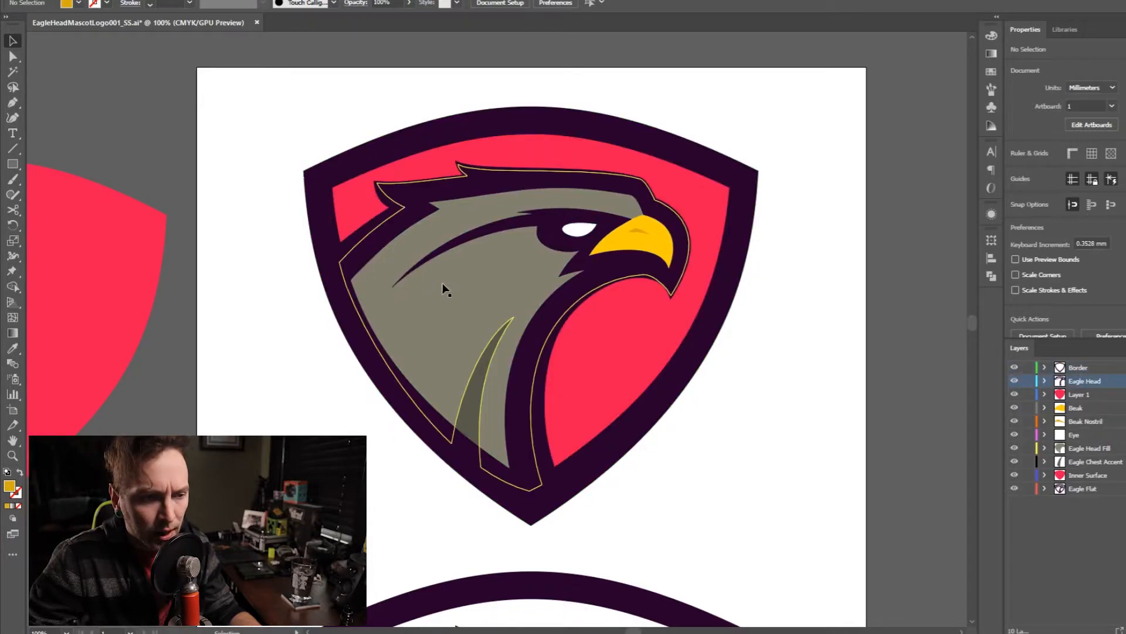
{"action": "left_click", "coordinate": [1083, 395]}
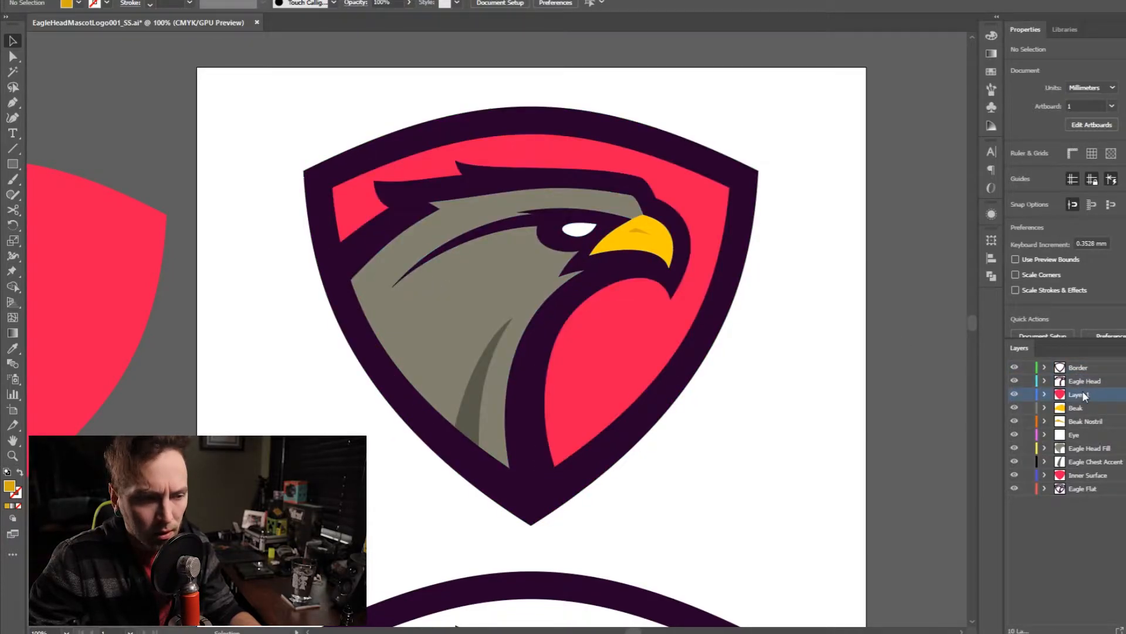
{"action": "double_click", "coordinate": [1076, 400]}
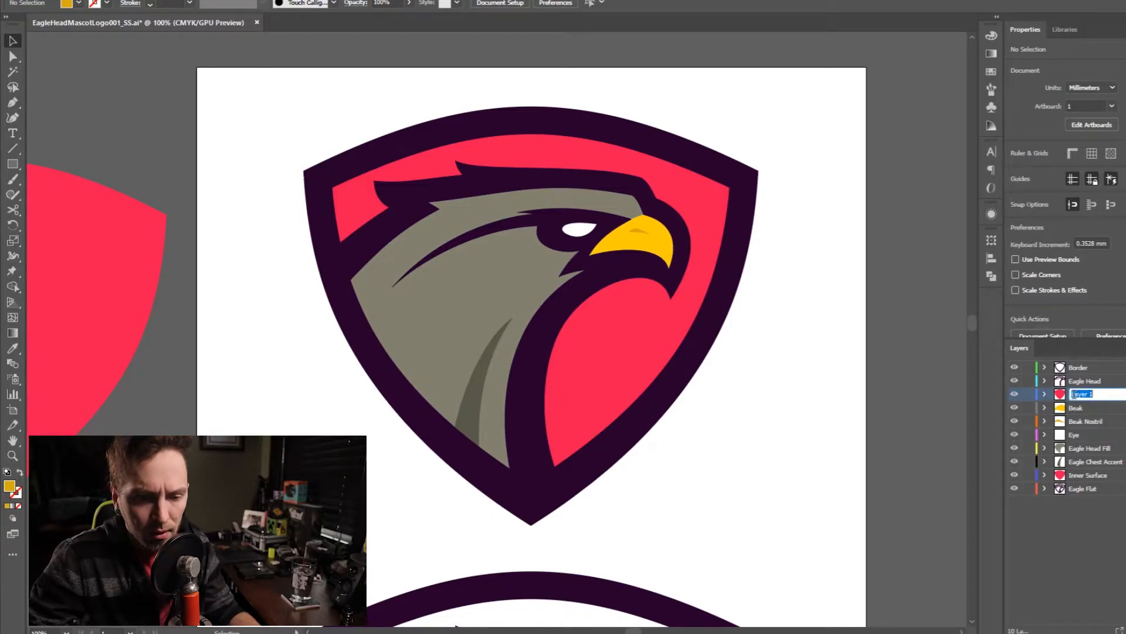
{"action": "type", "text": "Inner "}
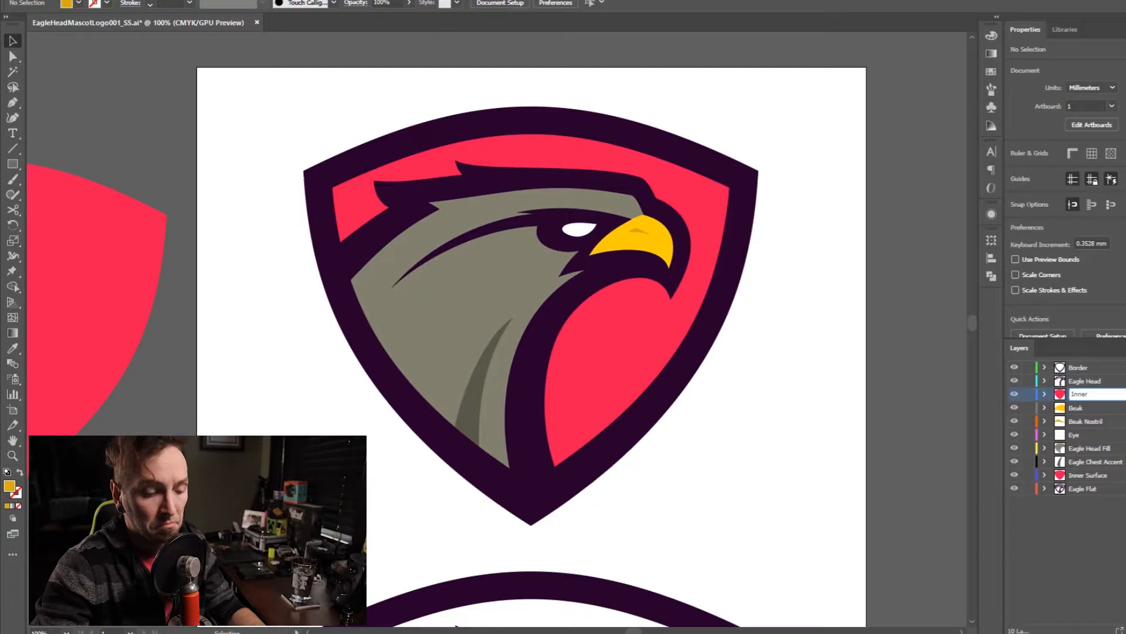
{"action": "type", "text": "Fill"}
{"action": "key", "text": "Return"}
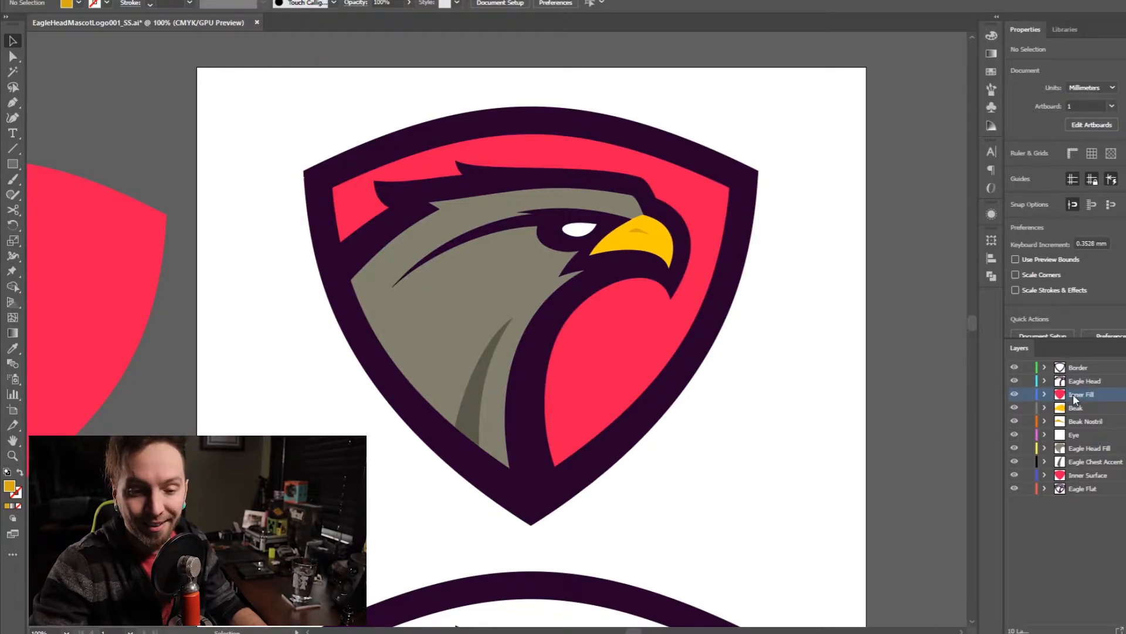
- Check the layers from Beak to Inner Surface, hide Inner Fill to compare the artwork, and delete that duplicate layer
{"action": "left_click", "coordinate": [1114, 408]}
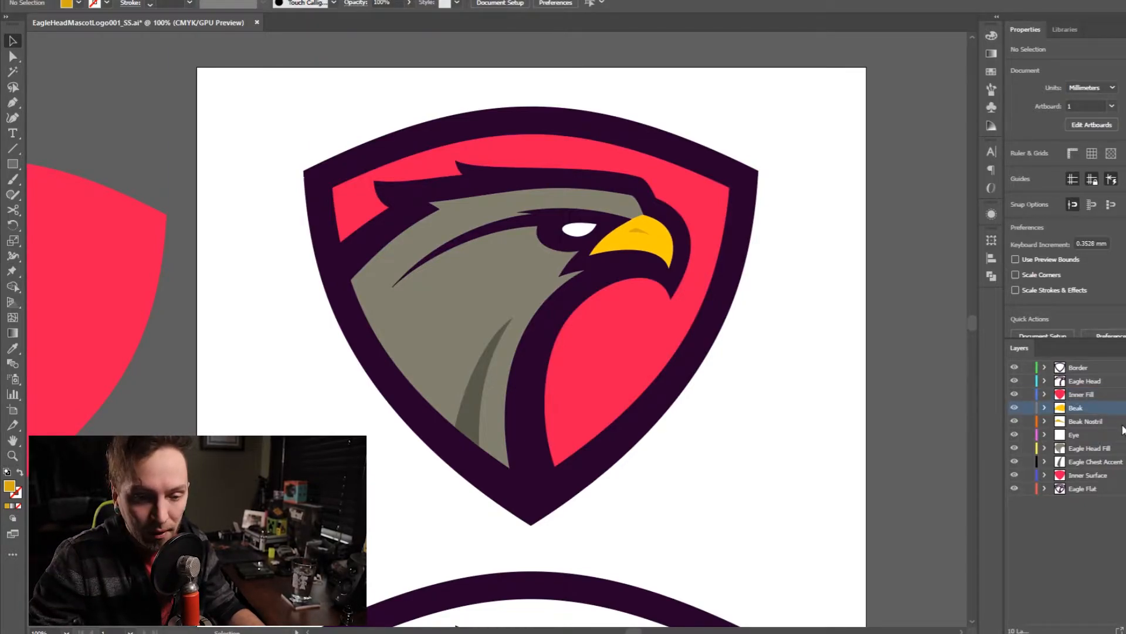
{"action": "left_click", "coordinate": [1112, 421]}
{"action": "left_click", "coordinate": [1096, 435]}
{"action": "left_click", "coordinate": [1093, 449]}
{"action": "left_click", "coordinate": [1087, 464]}
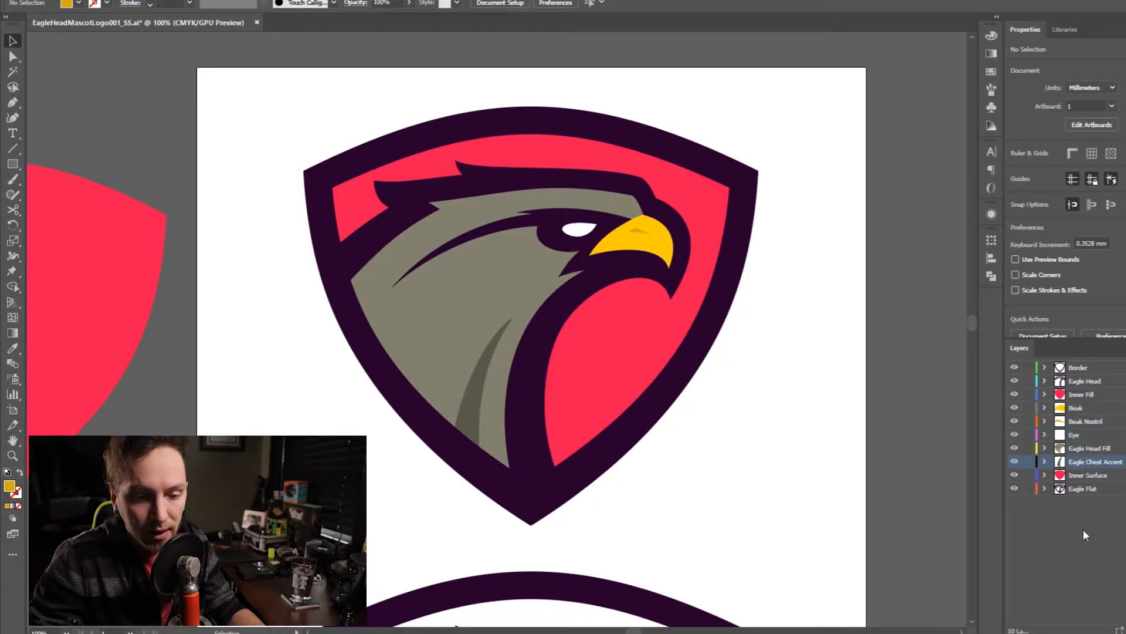
{"action": "left_click", "coordinate": [1082, 477]}
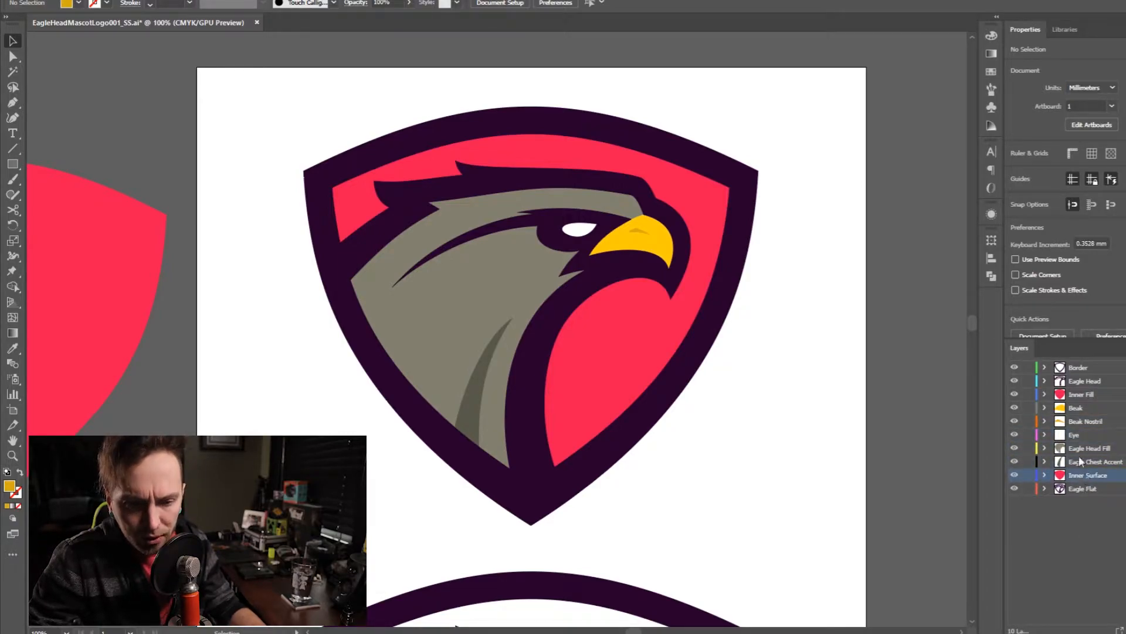
{"action": "left_click", "coordinate": [1015, 395]}
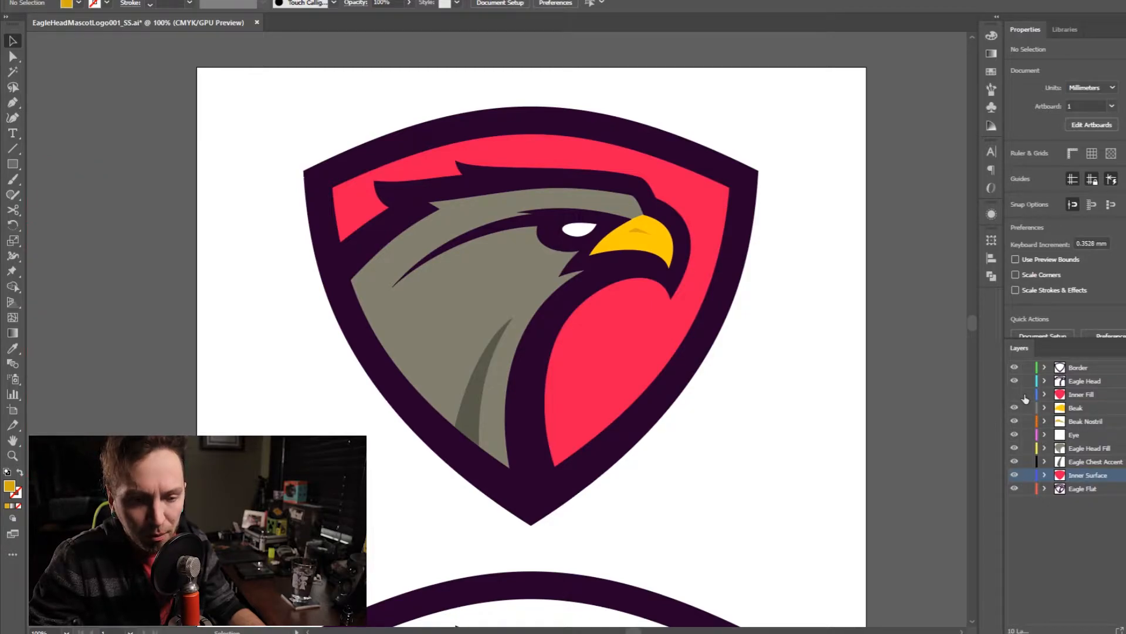
{"action": "left_click", "coordinate": [1090, 396]}
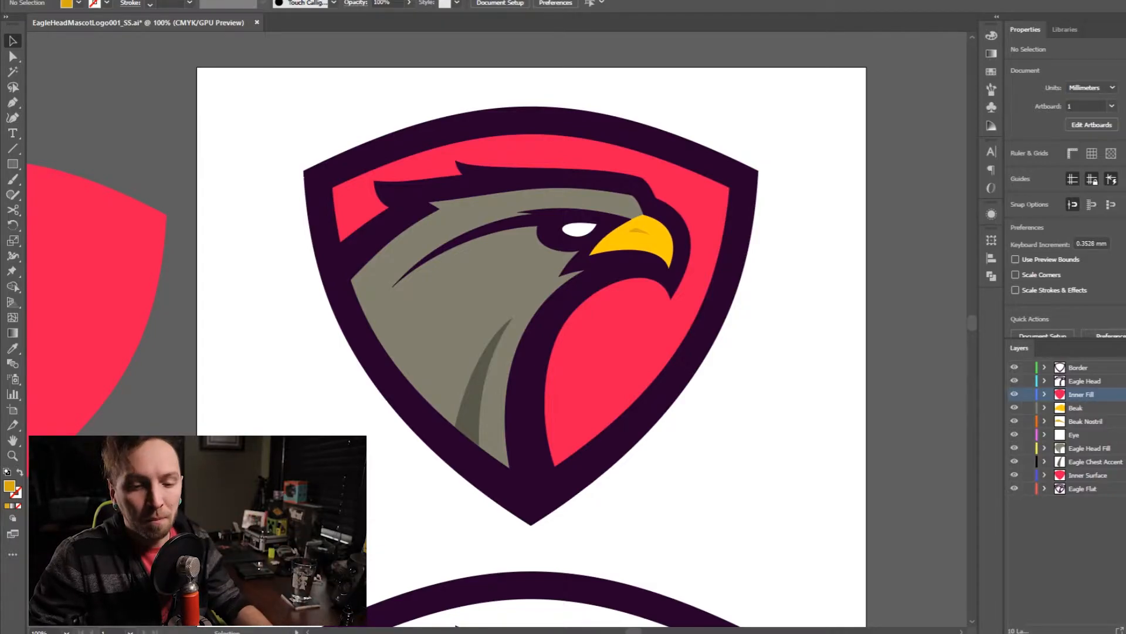
{"action": "key", "text": "Delete"}
{"action": "left_click", "coordinate": [659, 328]}
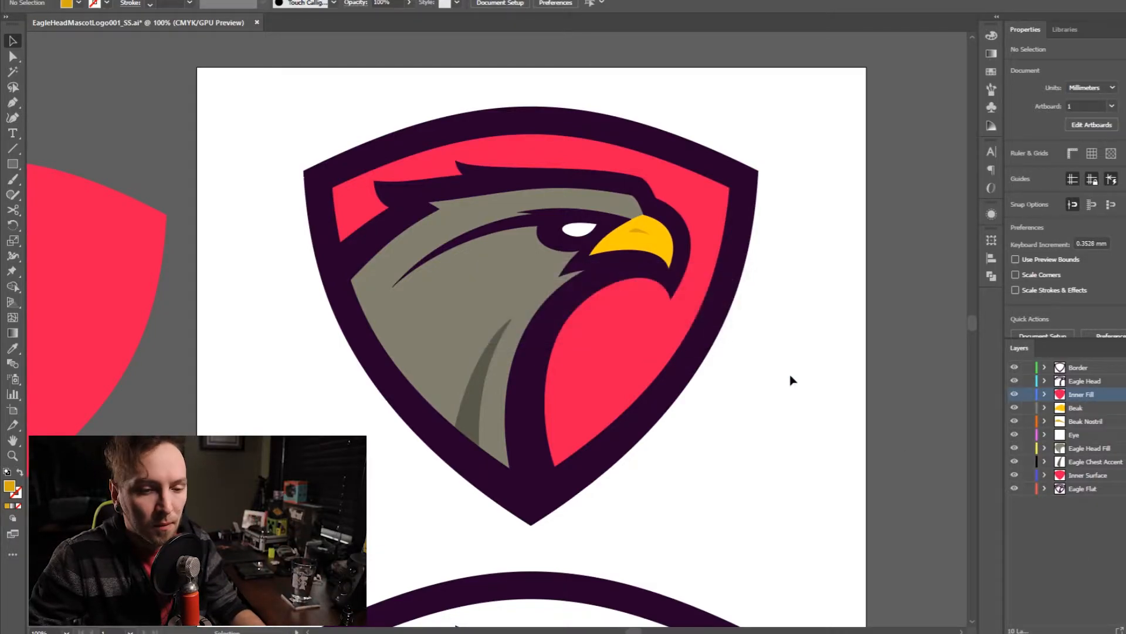
- Select all layers from Border down to Inner Surface and save the logo file
{"action": "left_click", "coordinate": [1085, 365]}
{"action": "left_click", "coordinate": [1103, 448], "text": "shift"}
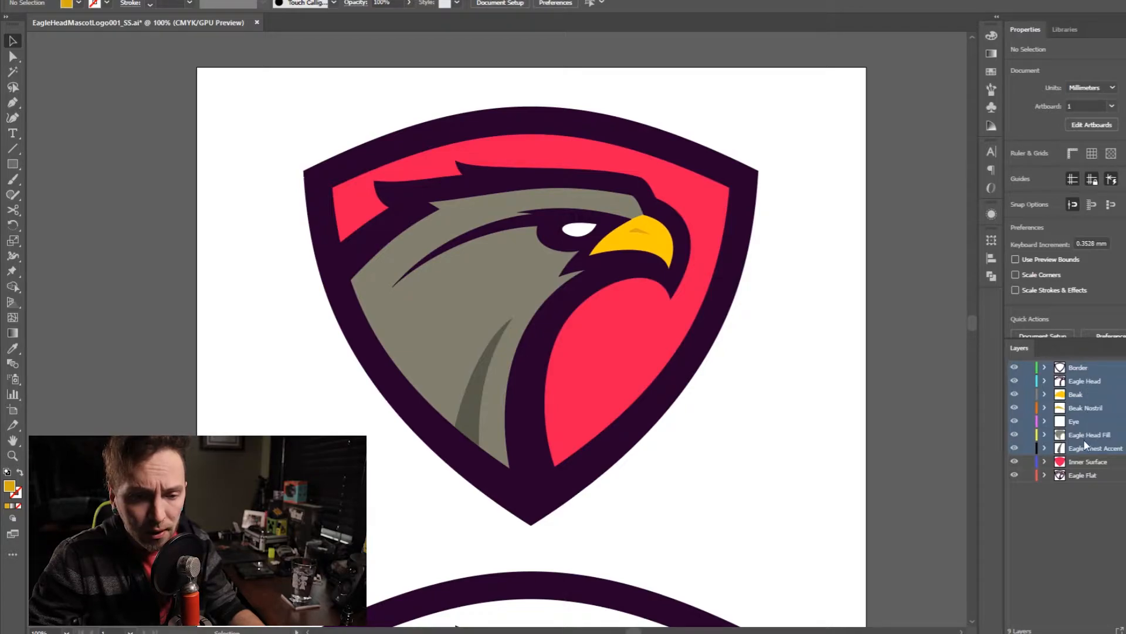
{"action": "left_click", "coordinate": [1087, 461]}
{"action": "left_click", "coordinate": [1079, 368], "text": "shift"}
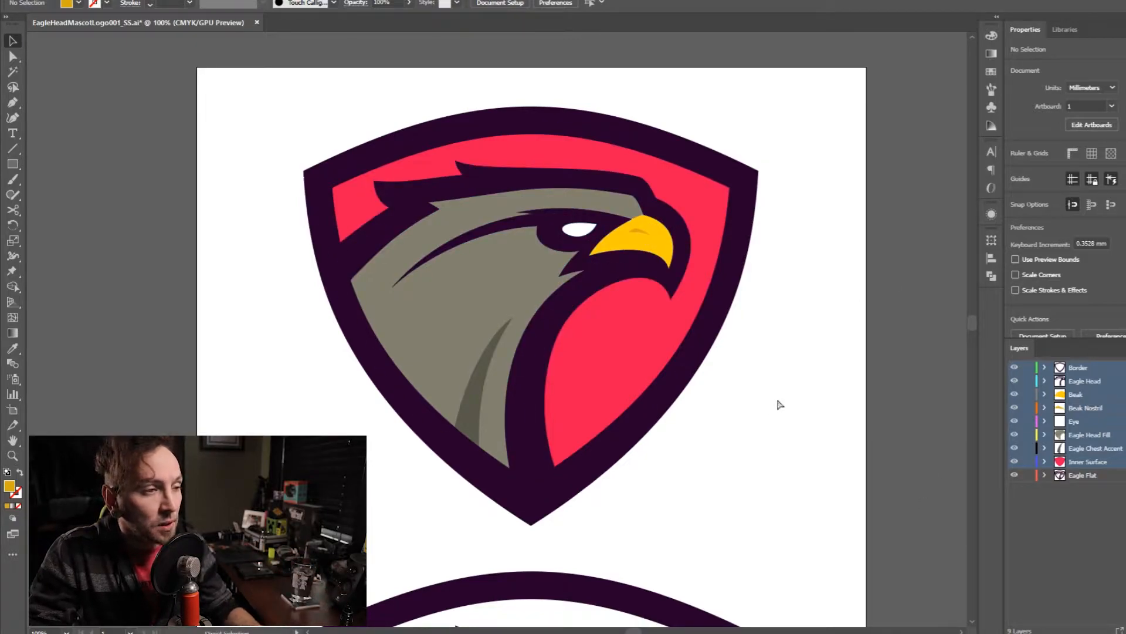
{"action": "key", "text": "ctrl+s"}
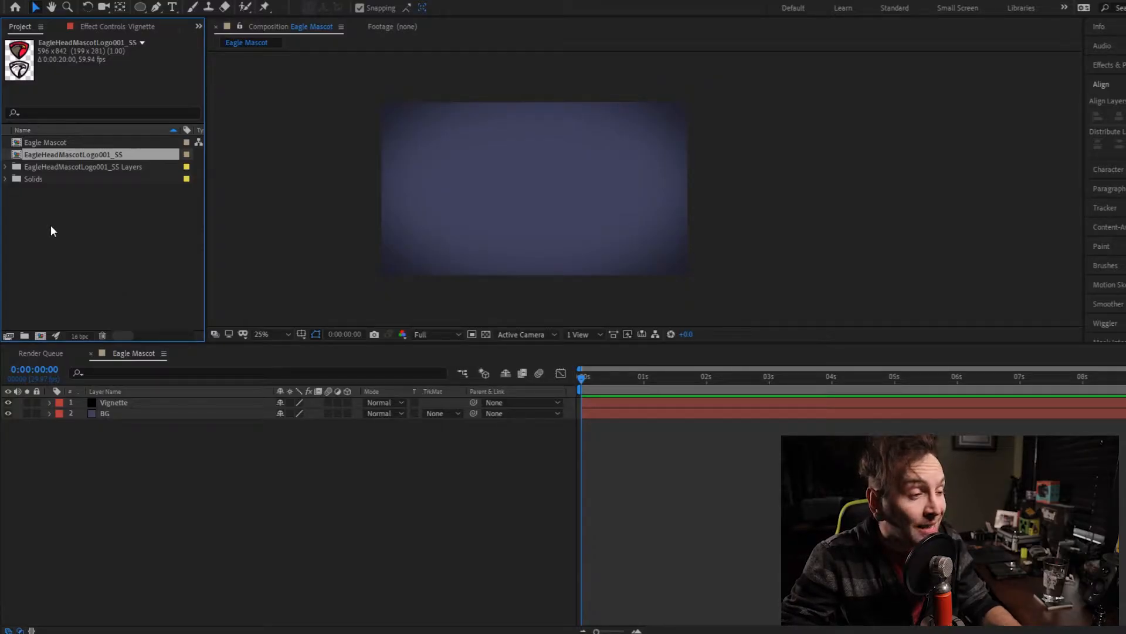
- Examine the imported files in the EagleHeadMascotLogo001_SS Layers folder and the composition's Vignette and BG layers
{"action": "left_click", "coordinate": [5, 166]}
{"action": "left_click", "coordinate": [69, 179]}
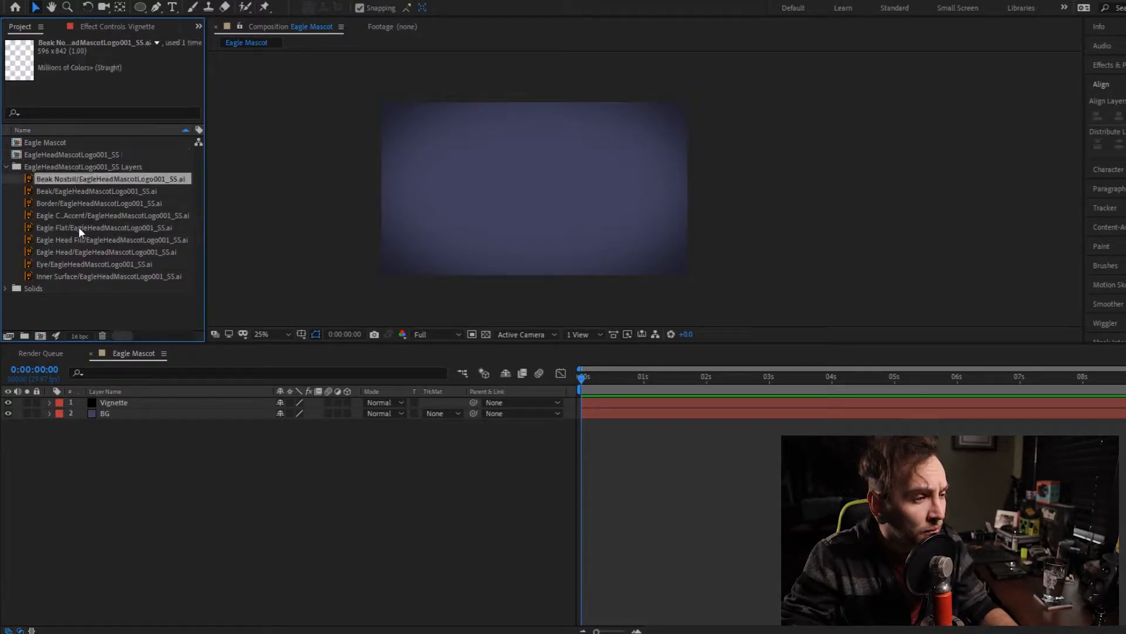
{"action": "left_click", "coordinate": [74, 266], "text": "shift"}
{"action": "left_click", "coordinate": [73, 277], "text": "shift"}
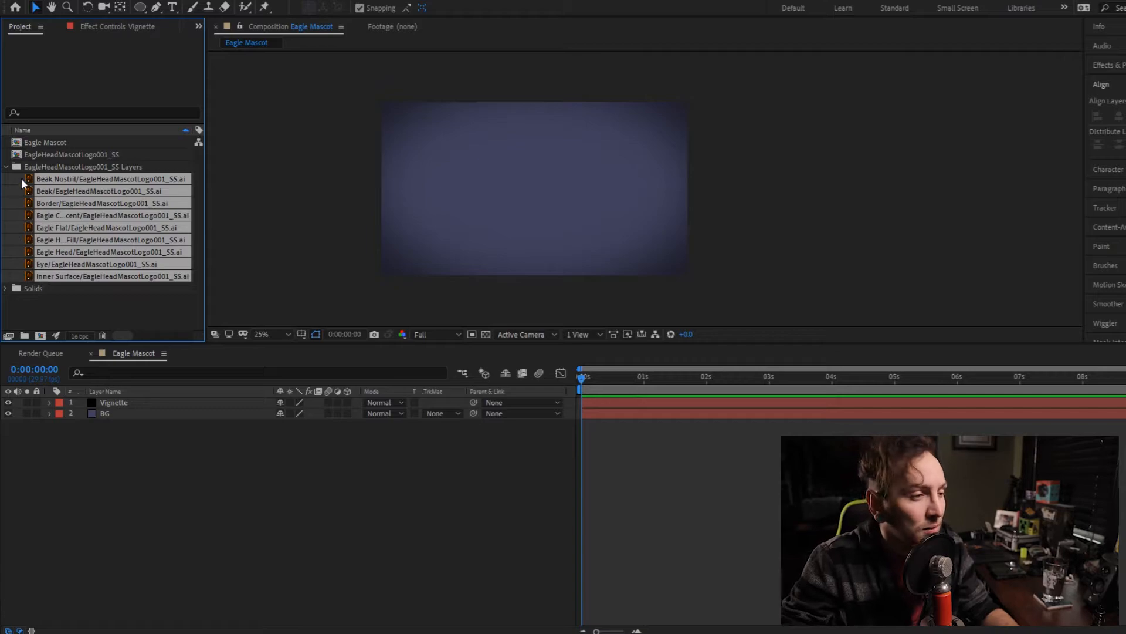
{"action": "left_click", "coordinate": [96, 321]}
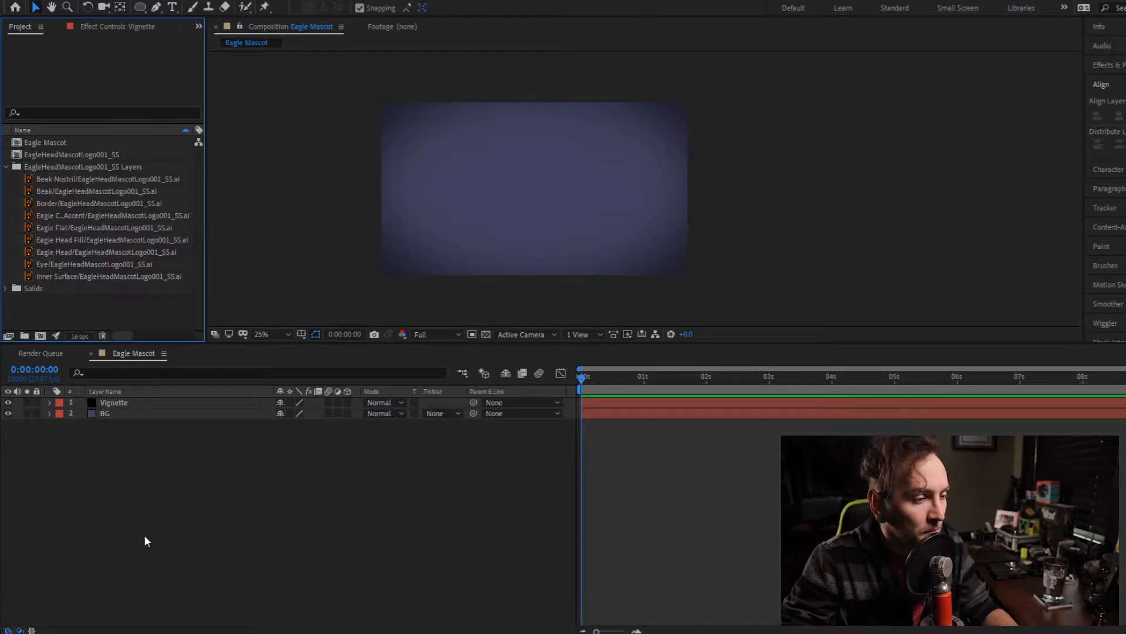
{"action": "left_click", "coordinate": [124, 405]}
{"action": "left_click", "coordinate": [123, 414]}
{"action": "left_click", "coordinate": [128, 452]}
- Add all imported logo layer files except Eagle Flat to the Eagle Mascot composition, above the Vignette layer
{"action": "left_click", "coordinate": [69, 179]}
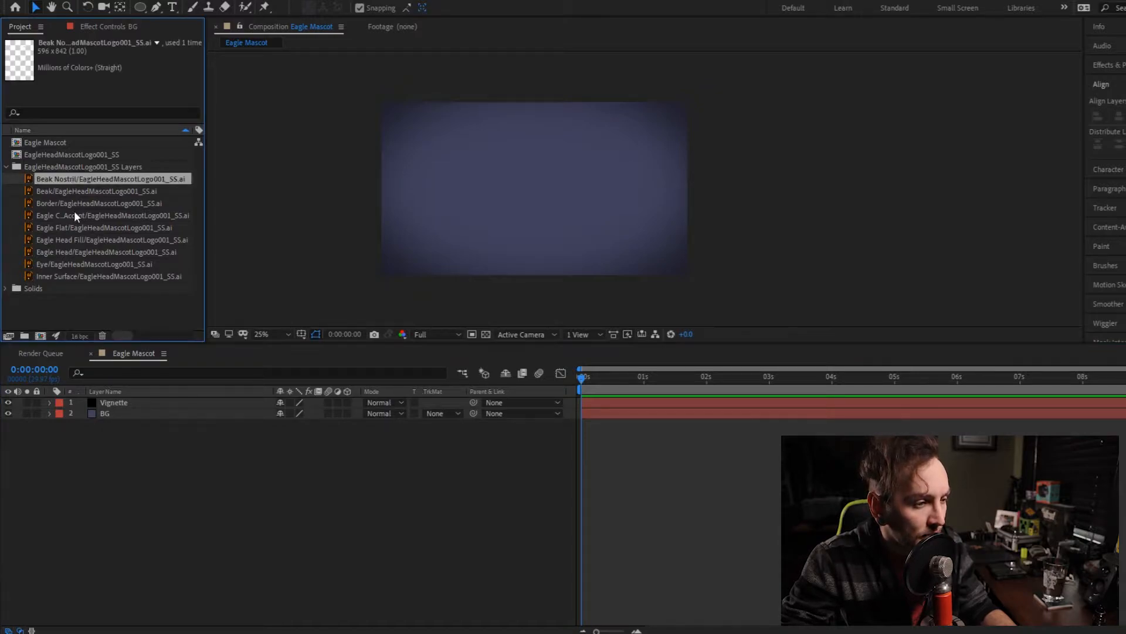
{"action": "left_click", "coordinate": [67, 277], "text": "shift"}
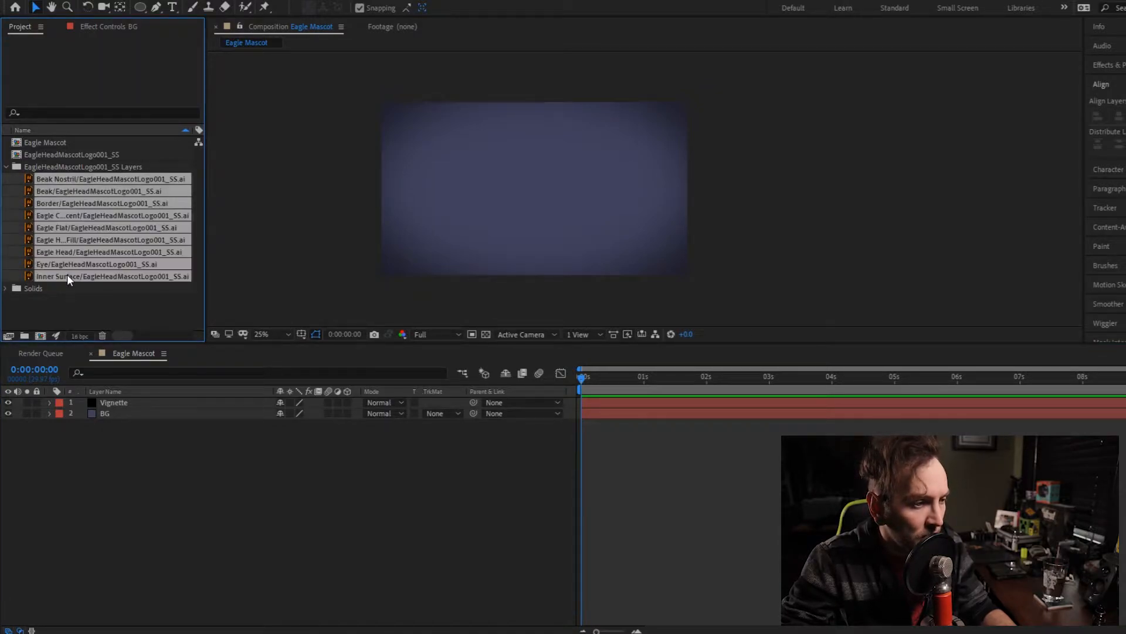
{"action": "left_click", "coordinate": [72, 227], "text": "ctrl"}
{"action": "left_click_drag", "start_coordinate": [84, 215], "coordinate": [117, 400]}
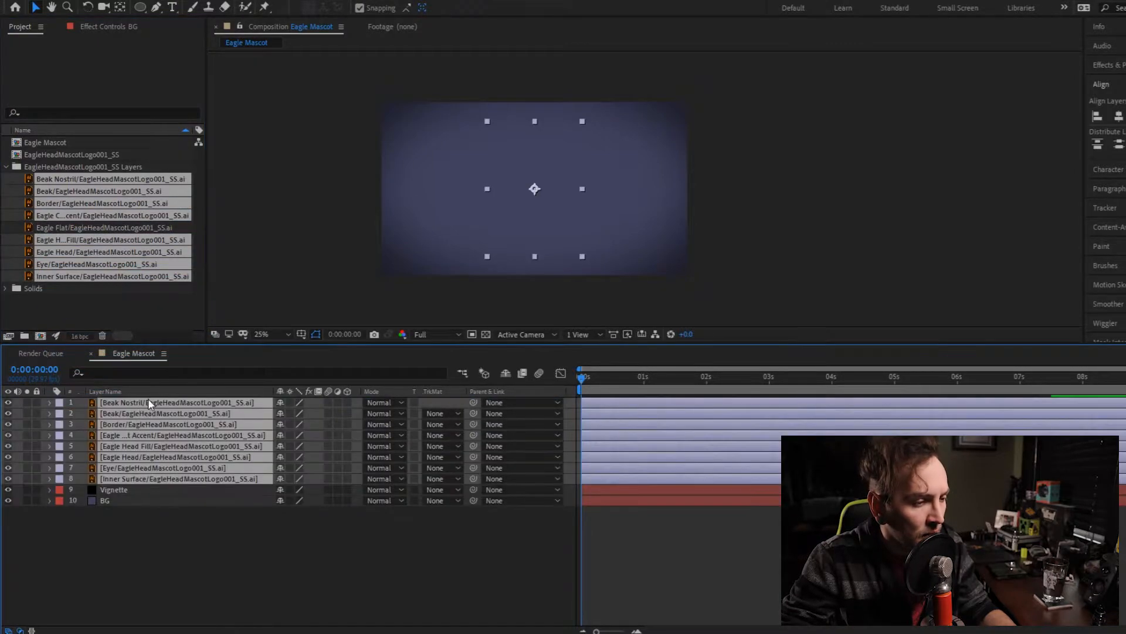
{"action": "left_click", "coordinate": [167, 564]}
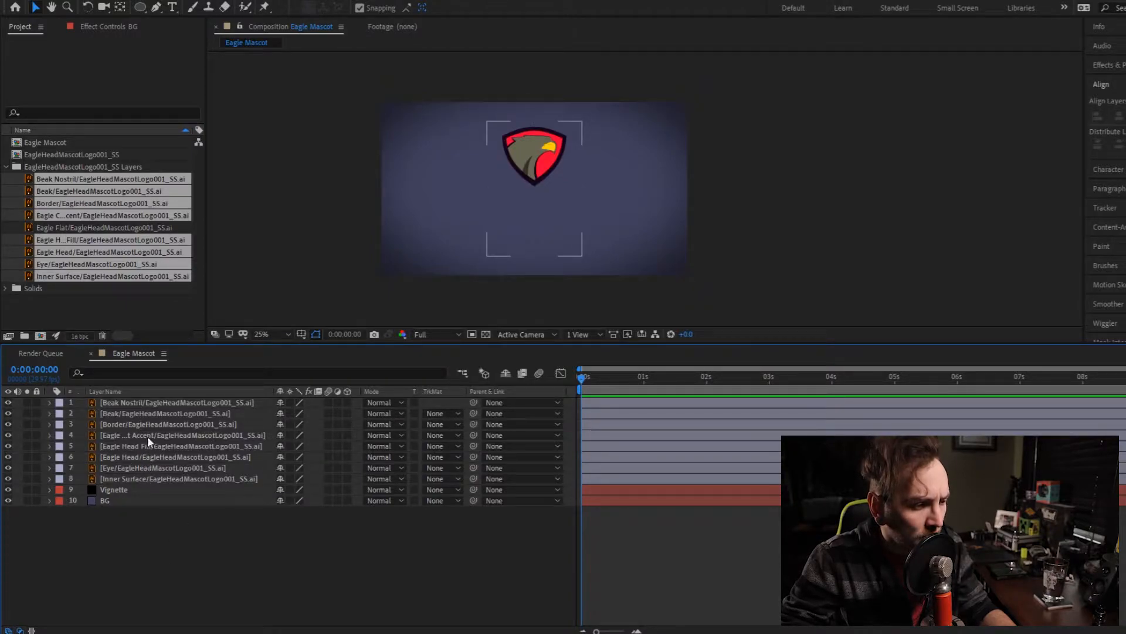
- Reorder the logo layers as Border, Eagle Head, Beak Nostril, Beak, Eye, Eagle Head Fill, Eagle Chest Accent and Inner Surface, widening the name column
{"action": "left_click", "coordinate": [139, 478]}
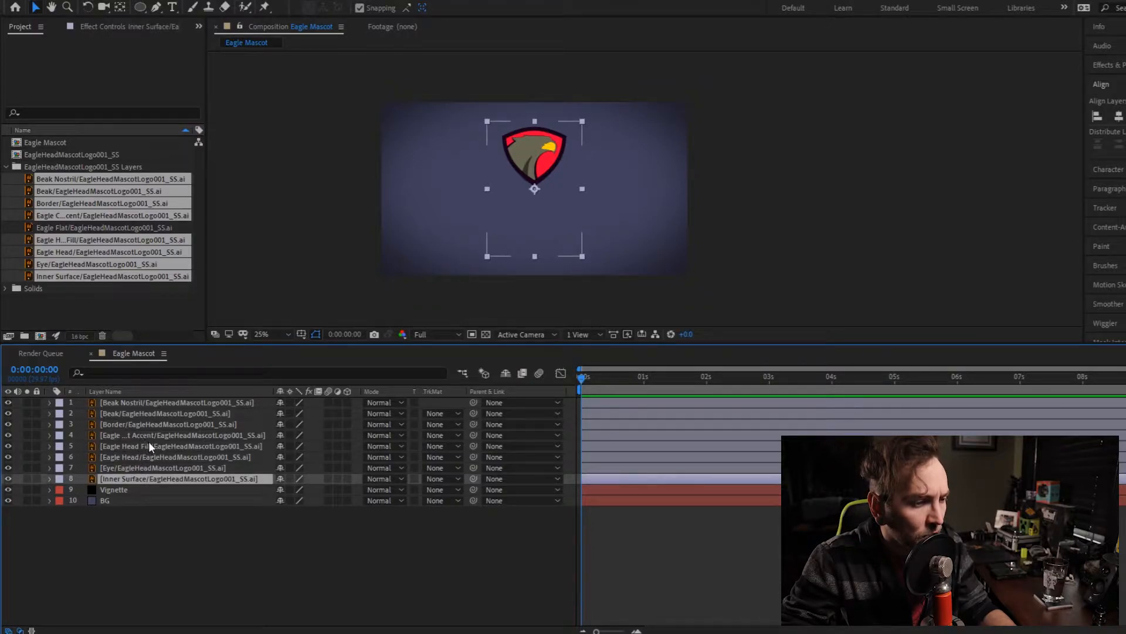
{"action": "left_click_drag", "start_coordinate": [274, 390], "coordinate": [318, 390]}
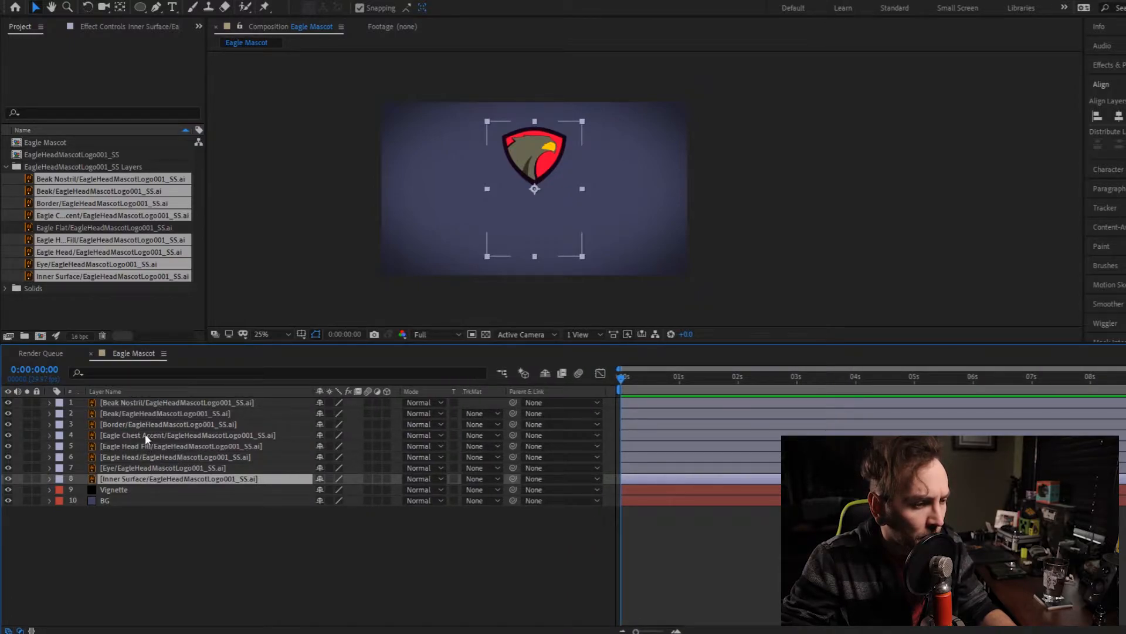
{"action": "left_click_drag", "start_coordinate": [163, 446], "coordinate": [162, 471]}
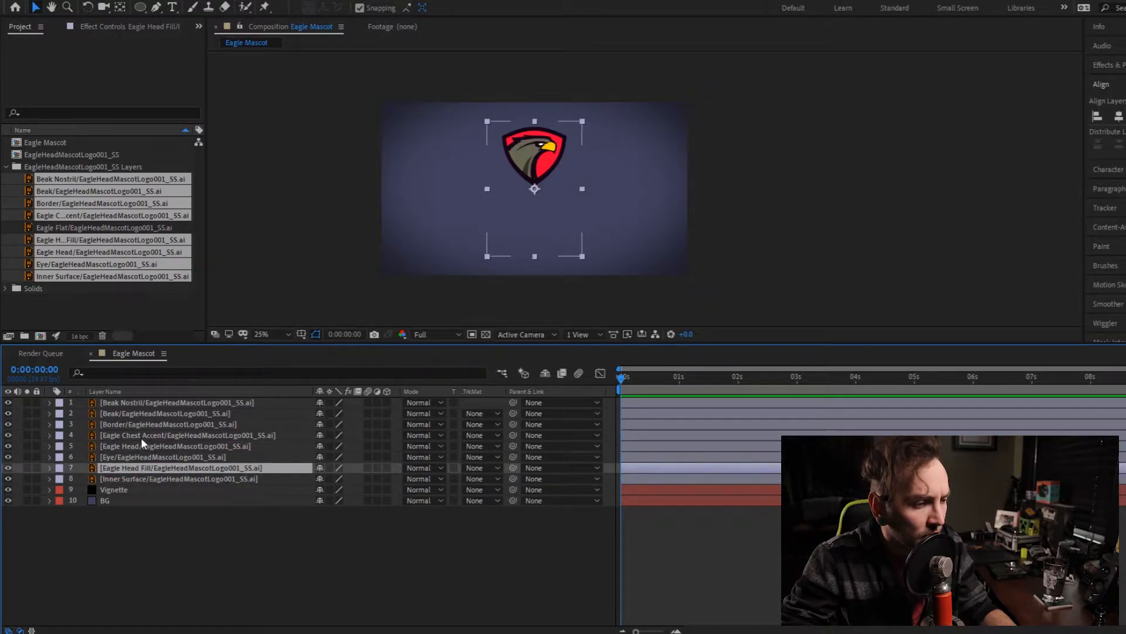
{"action": "left_click_drag", "start_coordinate": [157, 435], "coordinate": [151, 469]}
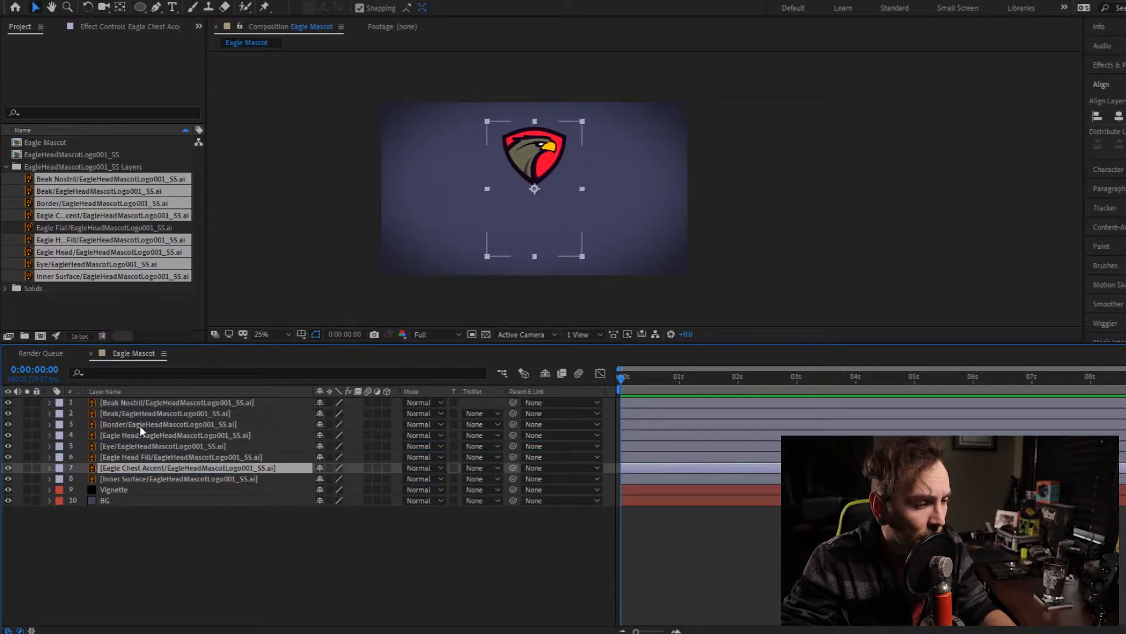
{"action": "mouse_move", "coordinate": [140, 425]}
{"action": "left_mouse_down"}
{"action": "mouse_move", "coordinate": [152, 400]}
{"action": "mouse_move", "coordinate": [149, 429]}
{"action": "mouse_move", "coordinate": [149, 410]}
{"action": "left_mouse_up"}
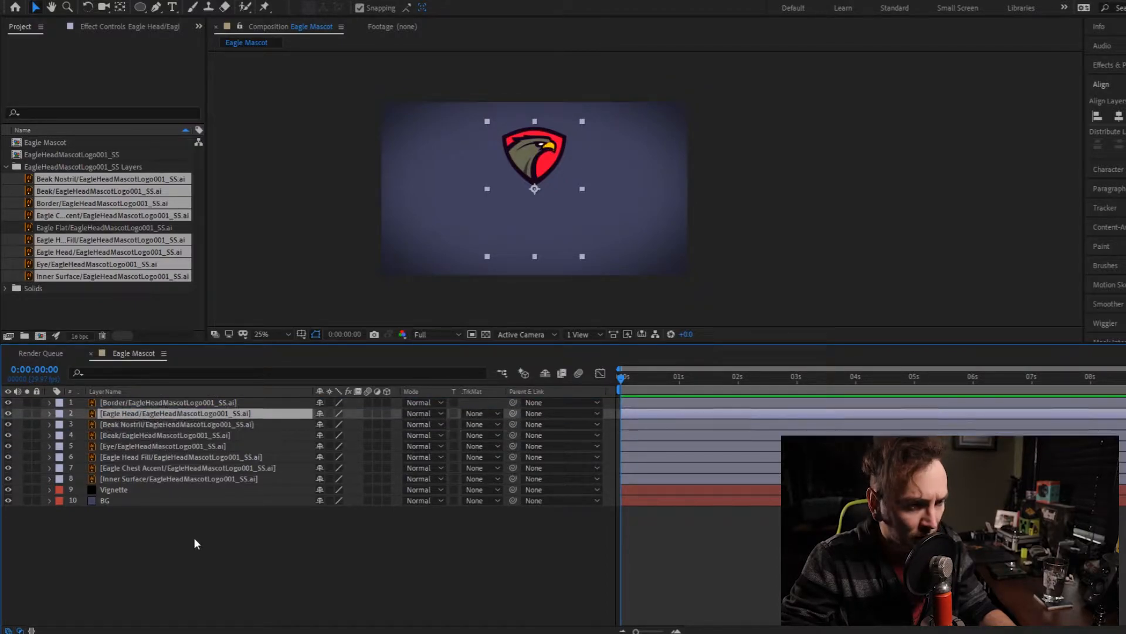
- Scale up all eight logo layers together and move them so the shield is centred and nearly fills the composition's height
{"action": "left_click", "coordinate": [186, 402]}
{"action": "left_click", "coordinate": [190, 479], "text": "shift"}
{"action": "left_click_drag", "start_coordinate": [582, 257], "coordinate": [650, 358]}
{"action": "left_click_drag", "start_coordinate": [551, 137], "coordinate": [553, 212]}
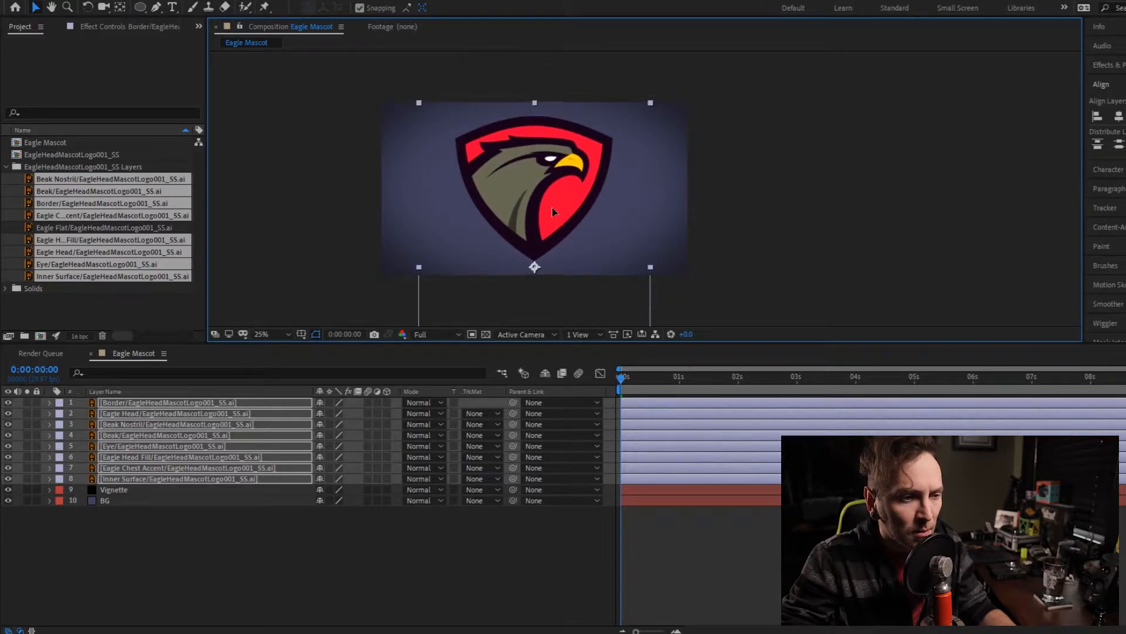
{"action": "left_click", "coordinate": [745, 244]}
- Create shape layers from the eight vector logo layers, Border through Inner Surface
{"action": "left_click", "coordinate": [136, 401]}
{"action": "left_click", "coordinate": [146, 478], "text": "shift"}
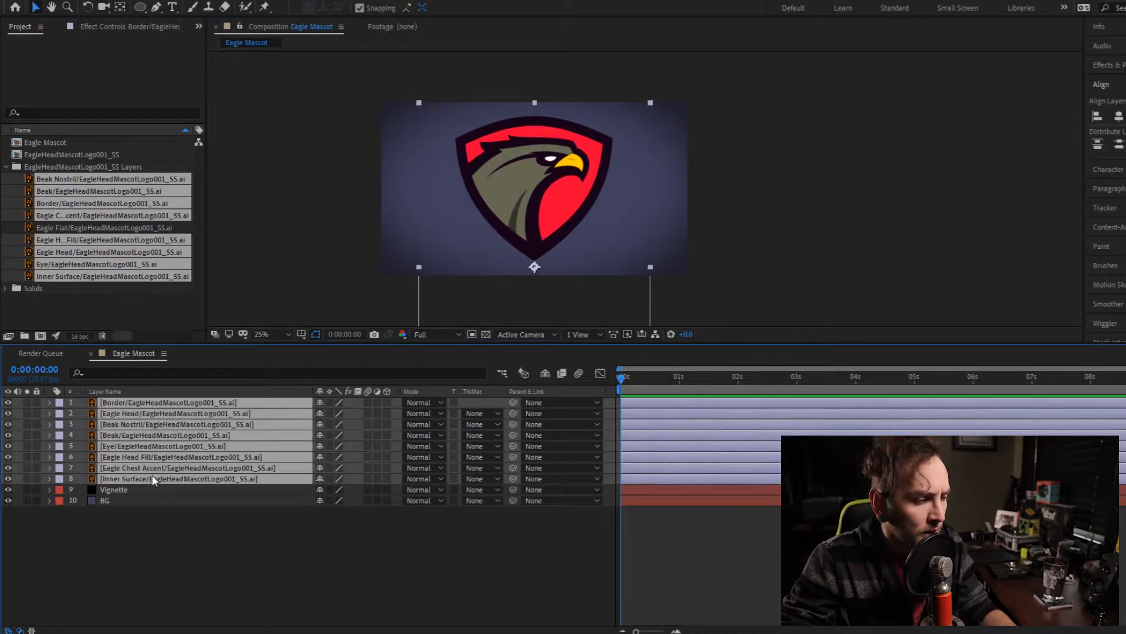
{"action": "right_click", "coordinate": [163, 434]}
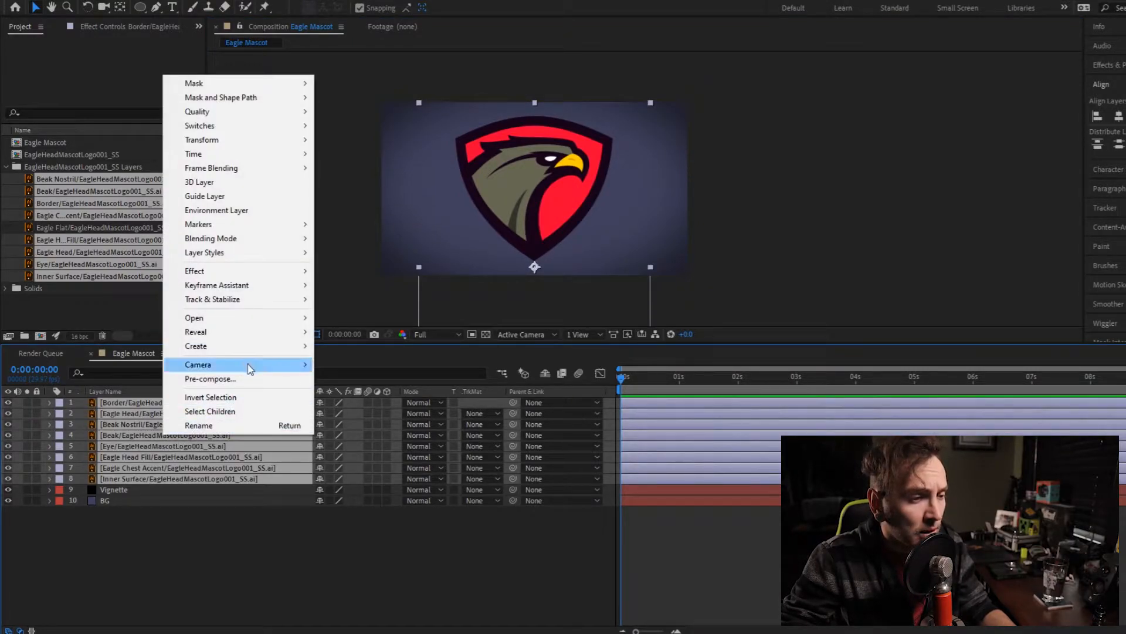
{"action": "mouse_move", "coordinate": [269, 346]}
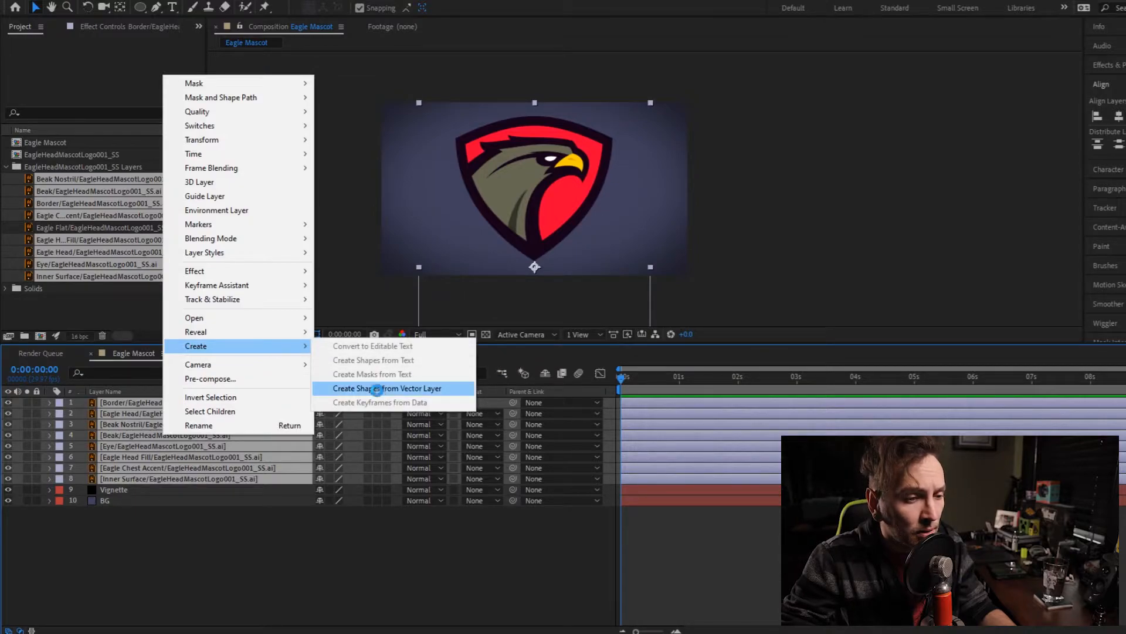
{"action": "left_click", "coordinate": [376, 389]}
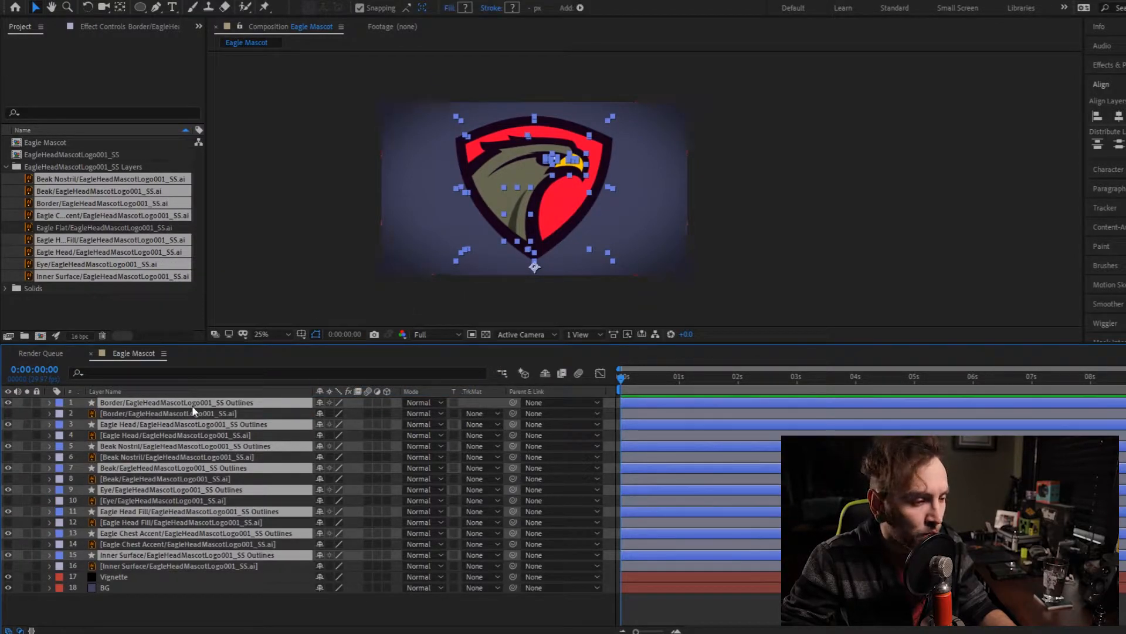
- Delete the eight original .ai logo layers from the composition, keeping only their Outlines shape layers
{"action": "left_click", "coordinate": [184, 413]}
{"action": "left_click", "coordinate": [175, 435], "text": "ctrl"}
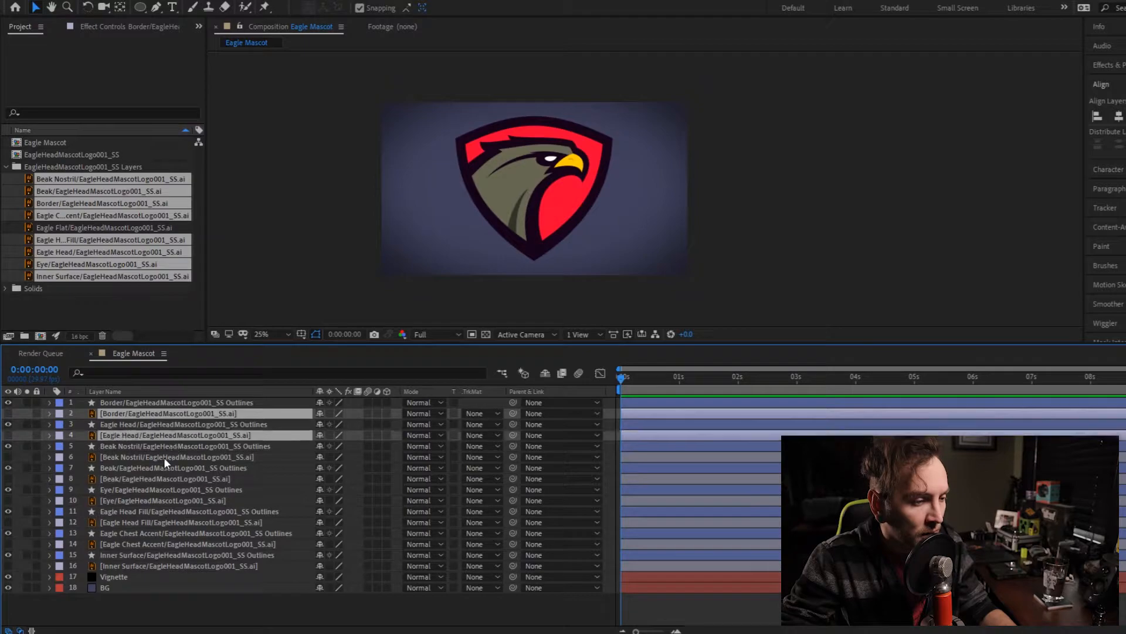
{"action": "left_click", "coordinate": [163, 457], "text": "ctrl"}
{"action": "left_click", "coordinate": [153, 478], "text": "ctrl"}
{"action": "left_click", "coordinate": [152, 500], "text": "ctrl"}
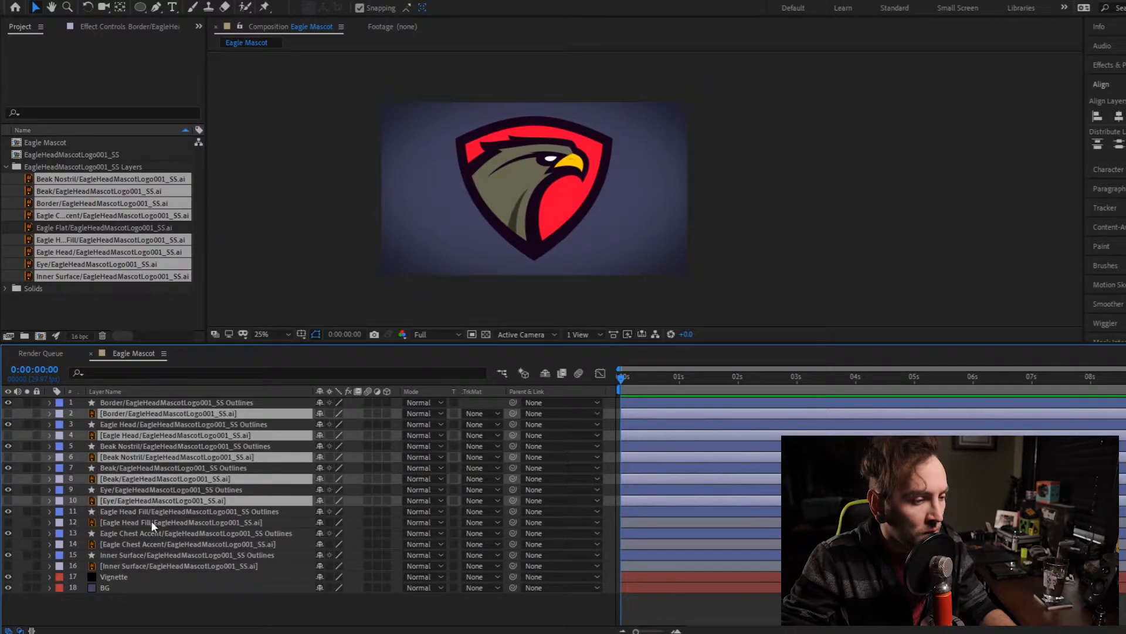
{"action": "left_click", "coordinate": [150, 522], "text": "ctrl"}
{"action": "left_click", "coordinate": [153, 543], "text": "ctrl"}
{"action": "left_click", "coordinate": [152, 565], "text": "ctrl"}
{"action": "key", "text": "Delete"}
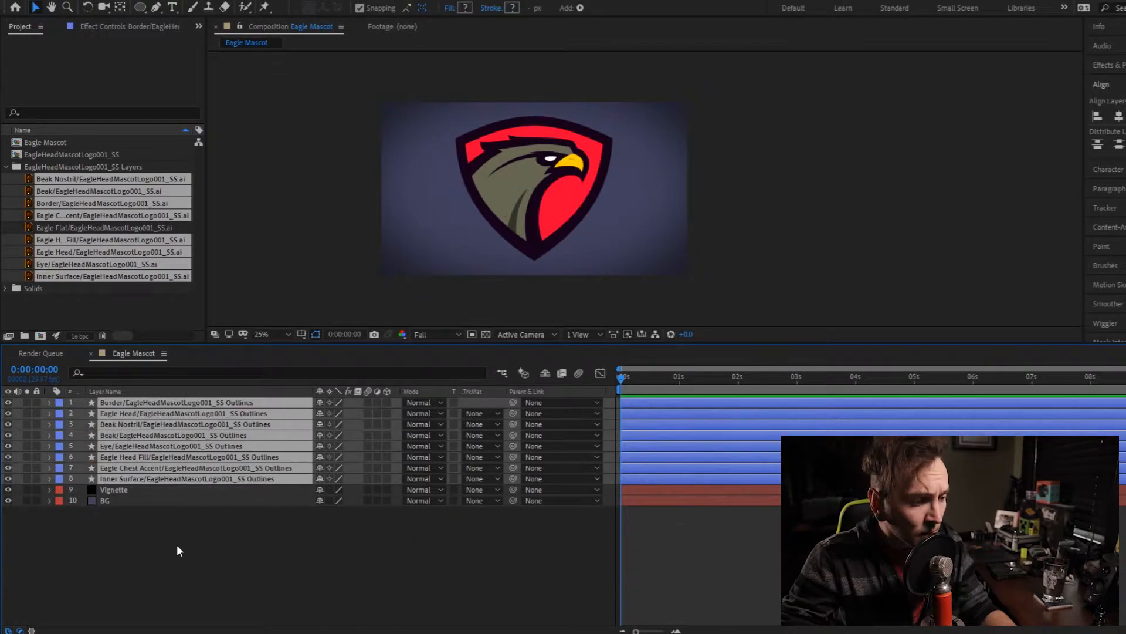
{"action": "left_click", "coordinate": [178, 551]}
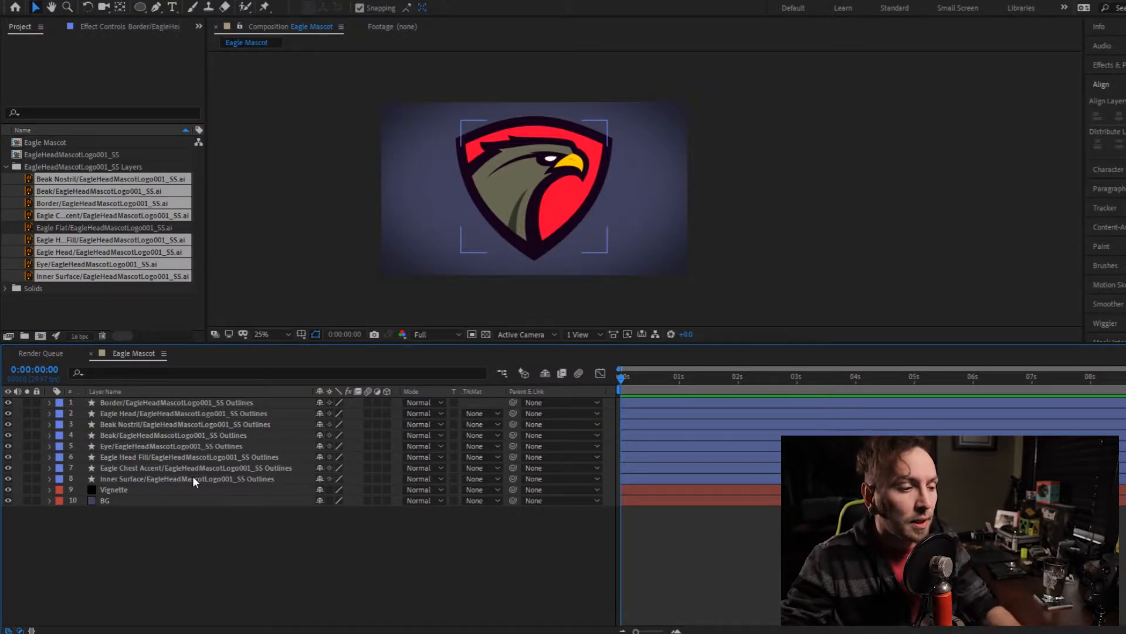
- Add a mask to the Border Outlines layer and expand the properties of Mask 1
{"action": "left_click", "coordinate": [167, 403]}
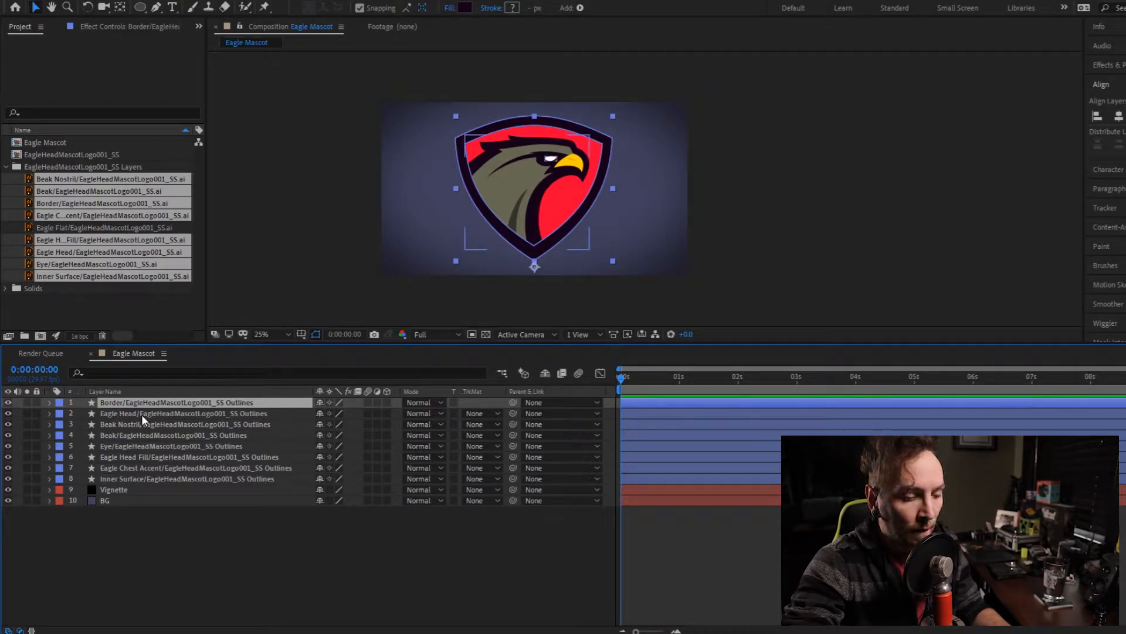
{"action": "key", "text": "ctrl+shift+n"}
{"action": "left_click", "coordinate": [49, 402]}
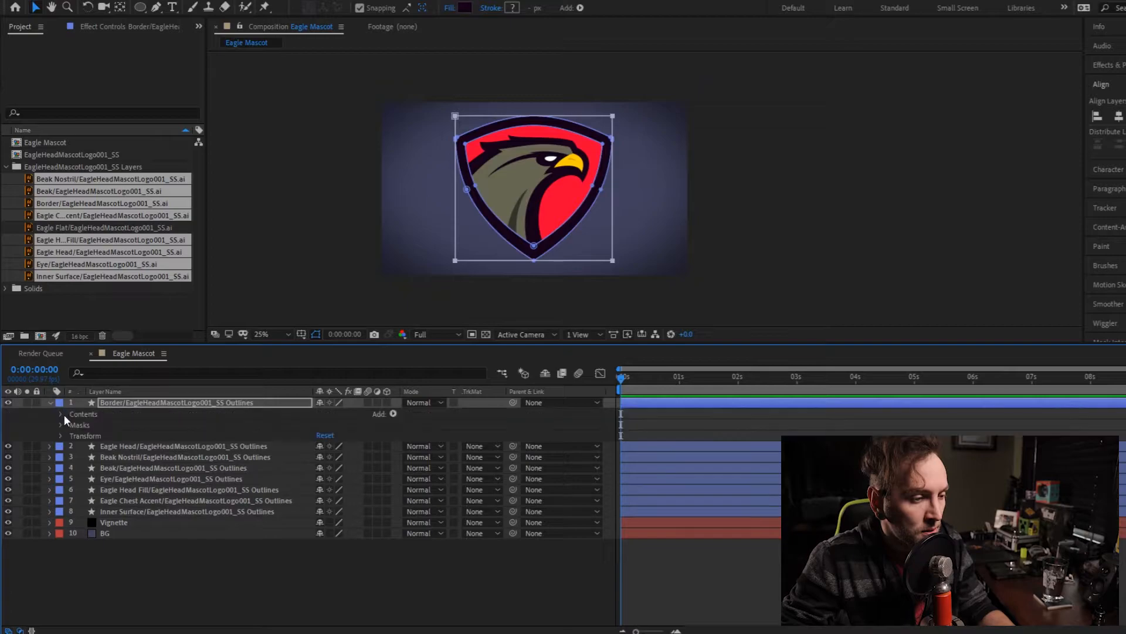
{"action": "left_click", "coordinate": [61, 425]}
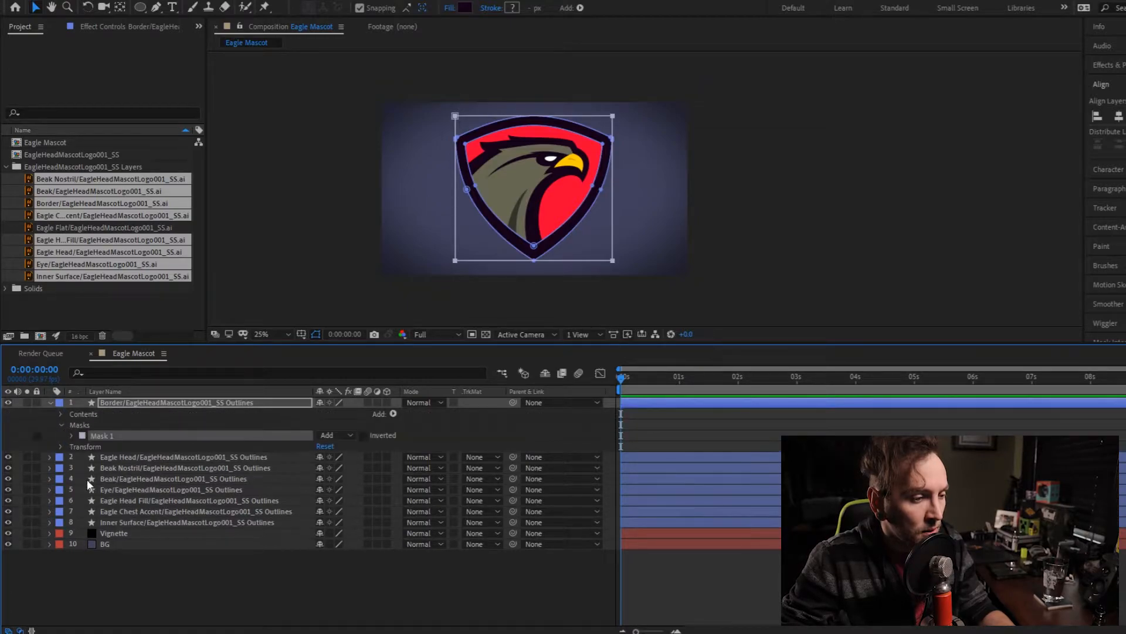
{"action": "left_click", "coordinate": [69, 435]}
- Expand Path 1 and Path 2 in Group 1 of the Border Outlines layer and add a second mask
{"action": "left_click", "coordinate": [61, 414]}
{"action": "left_click", "coordinate": [73, 425]}
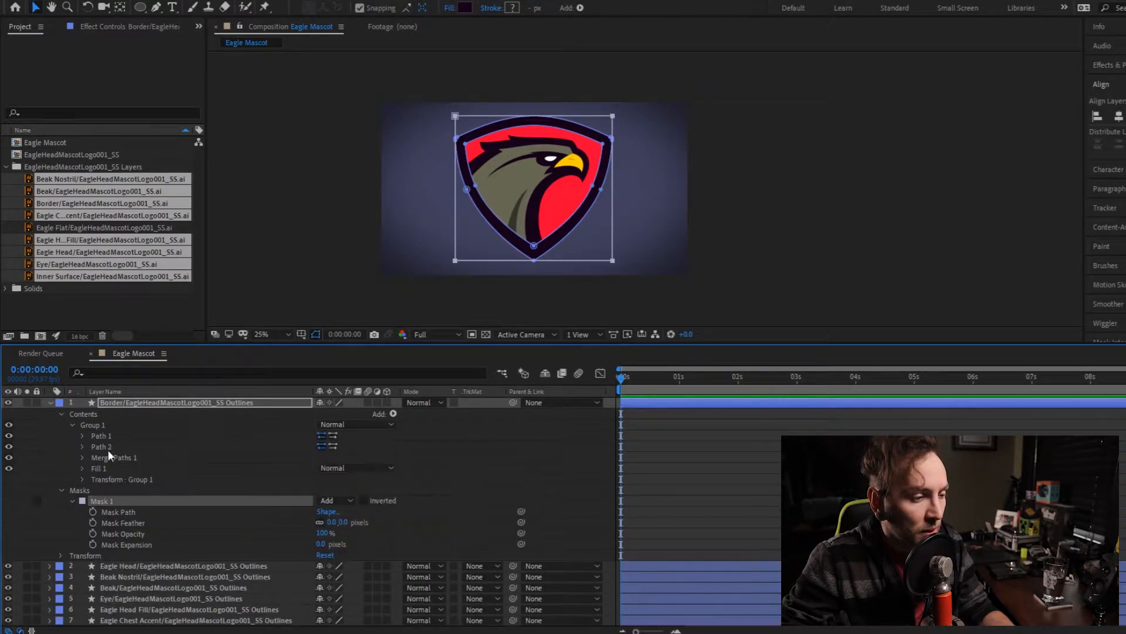
{"action": "left_click", "coordinate": [82, 436]}
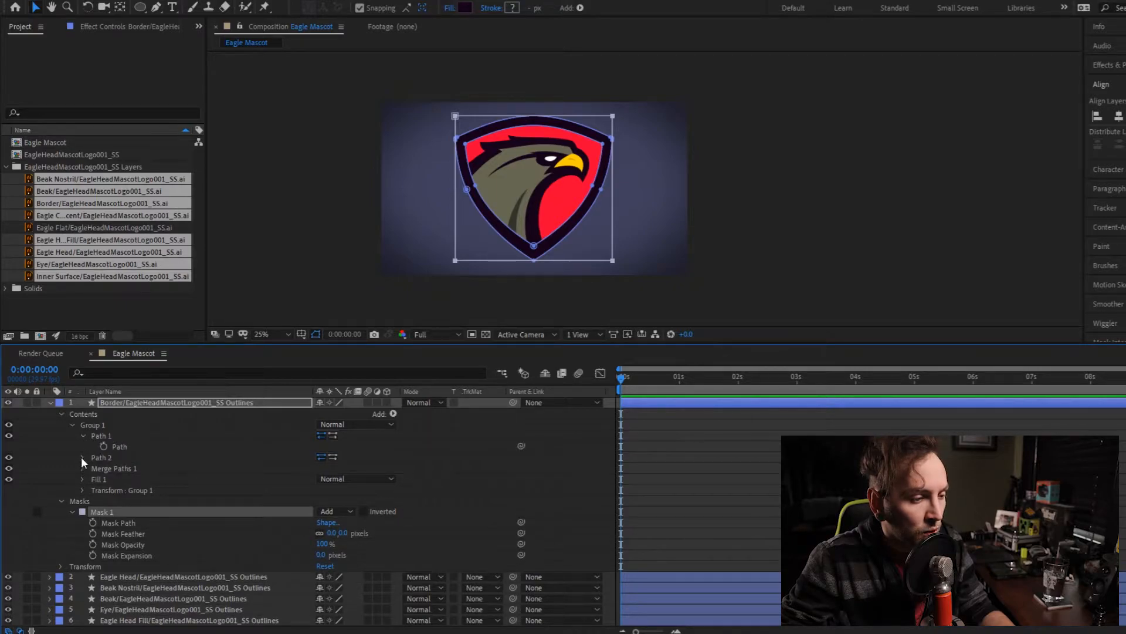
{"action": "left_click", "coordinate": [82, 457]}
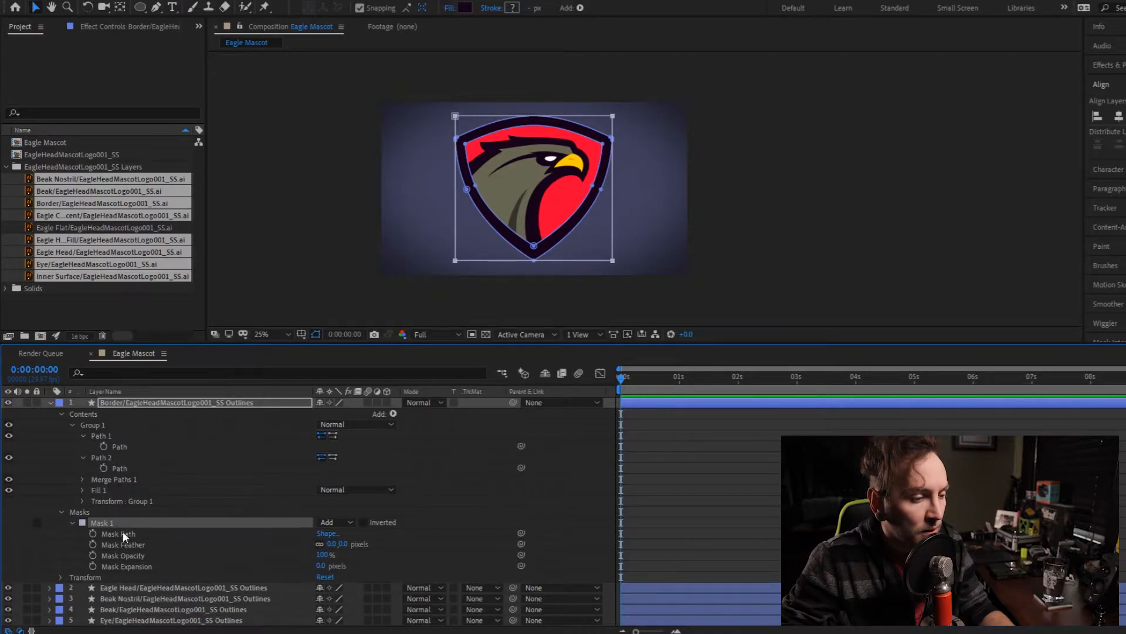
{"action": "left_click", "coordinate": [128, 406]}
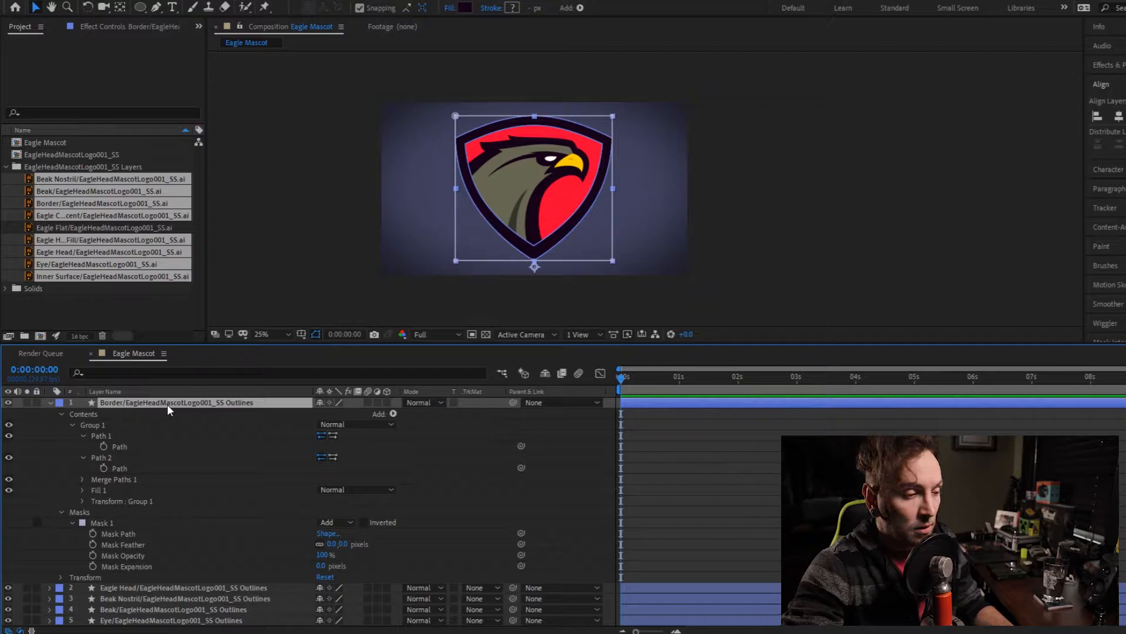
{"action": "key", "text": "ctrl+shift+n"}
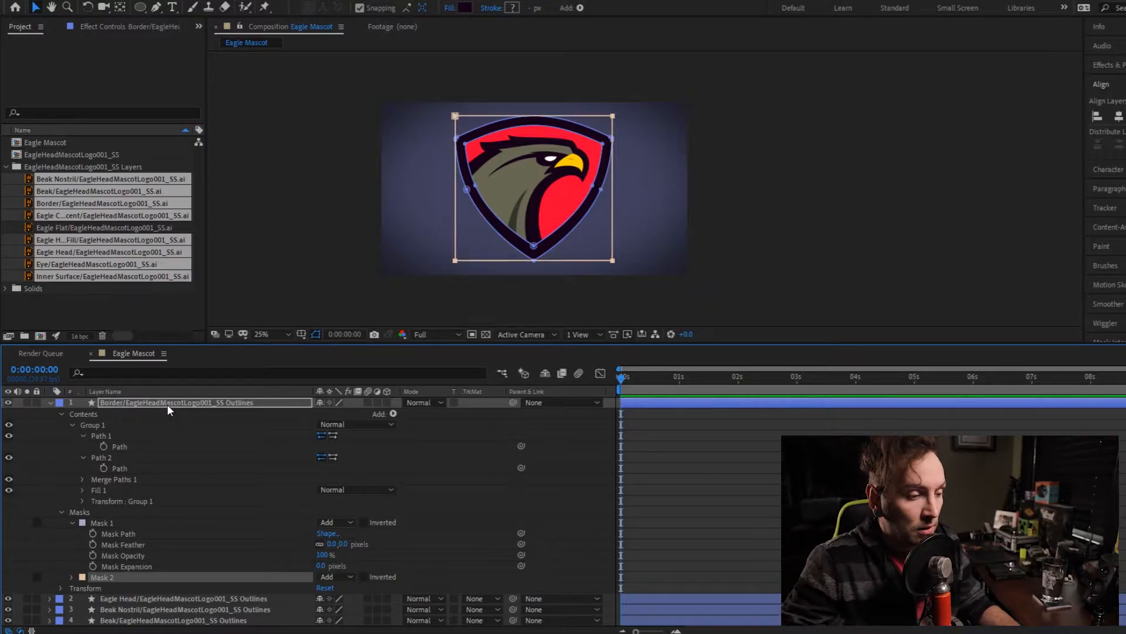
- Try to link Mask 1's path to Path 1 of the Border shape with an expression, inspect the expression and clear it
{"action": "left_click", "coordinate": [108, 523]}
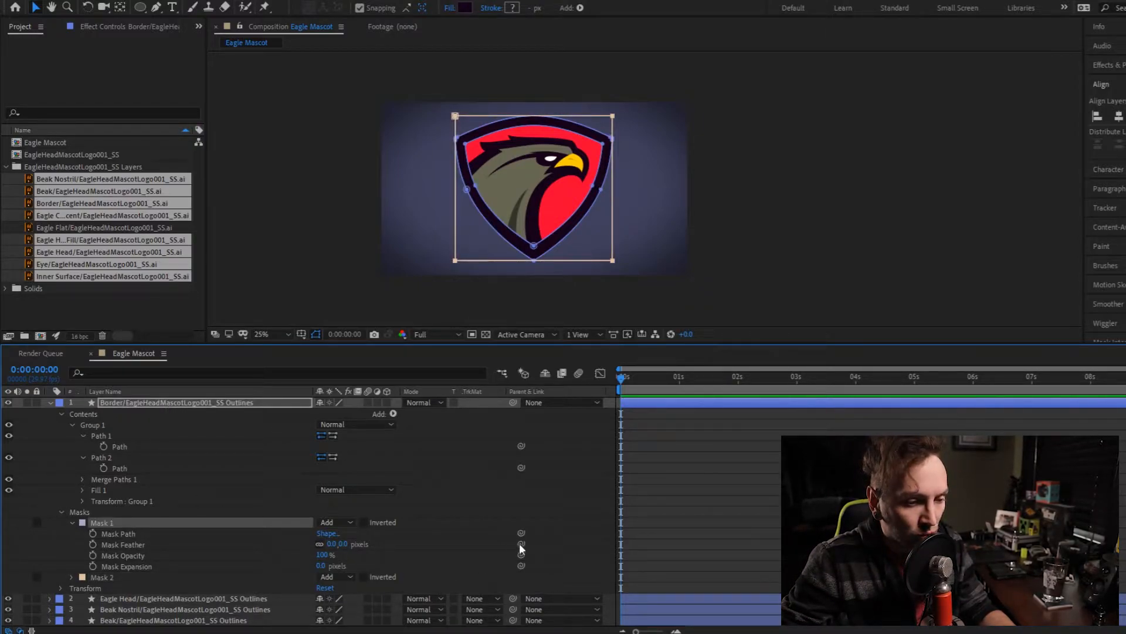
{"action": "mouse_move", "coordinate": [522, 533]}
{"action": "left_mouse_down"}
{"action": "mouse_move", "coordinate": [357, 512]}
{"action": "mouse_move", "coordinate": [120, 449]}
{"action": "left_mouse_up"}
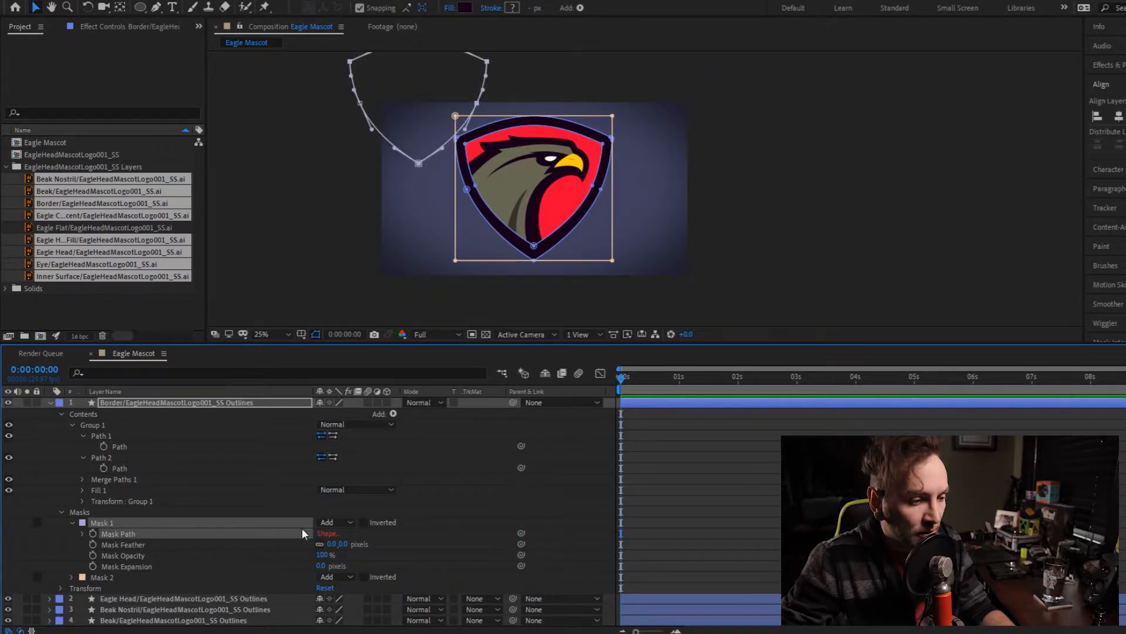
{"action": "left_click", "coordinate": [323, 535]}
{"action": "left_click", "coordinate": [100, 166]}
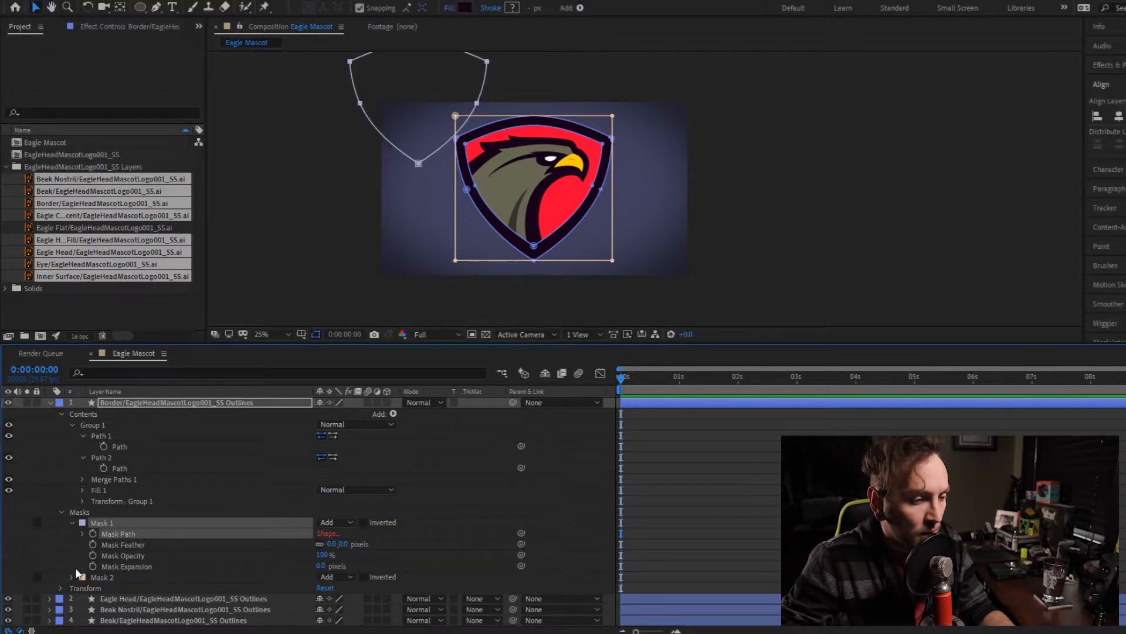
{"action": "left_click", "coordinate": [83, 533]}
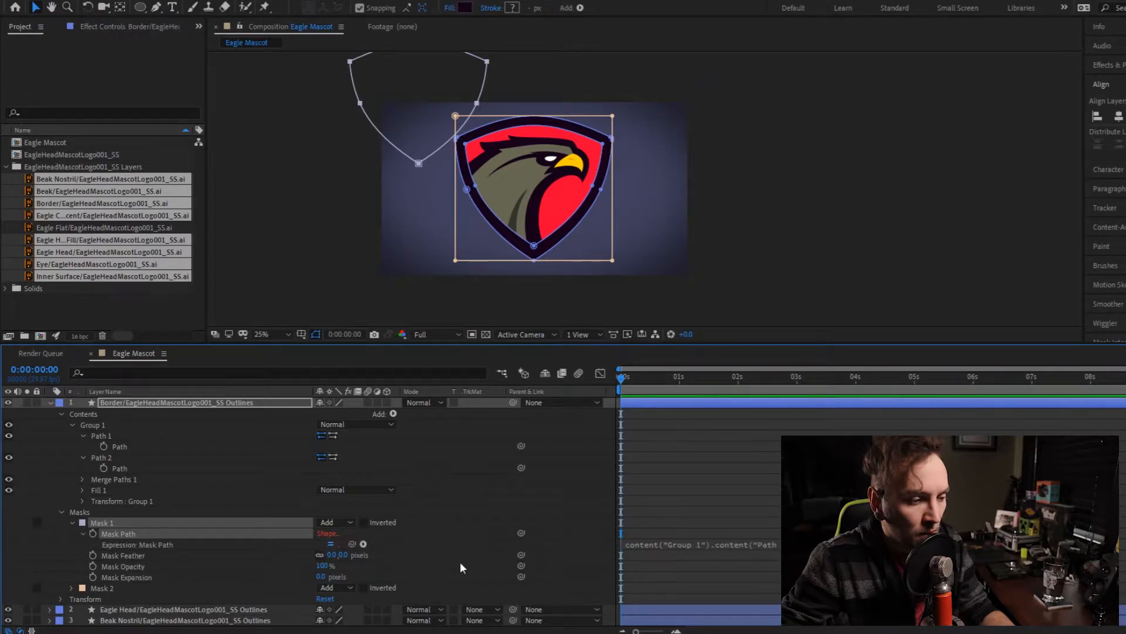
{"action": "left_click", "coordinate": [693, 546]}
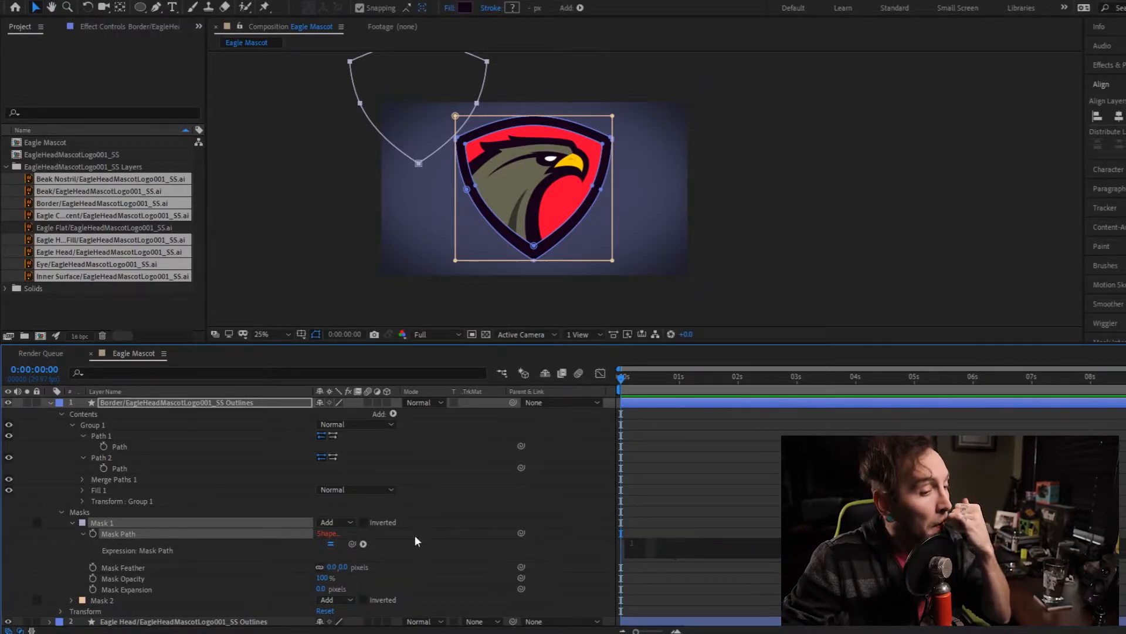
{"action": "left_click", "coordinate": [434, 552]}
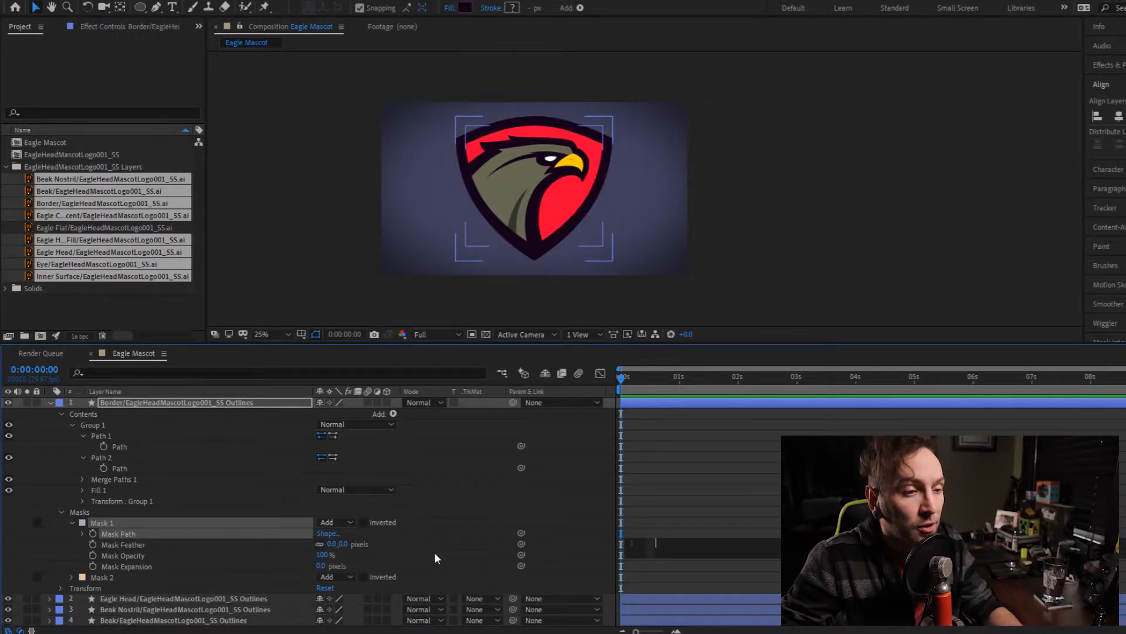
- Move Mask 1 of the Border Outlines layer so its path aligns with the inner edge of the shield border
{"action": "left_click", "coordinate": [109, 521]}
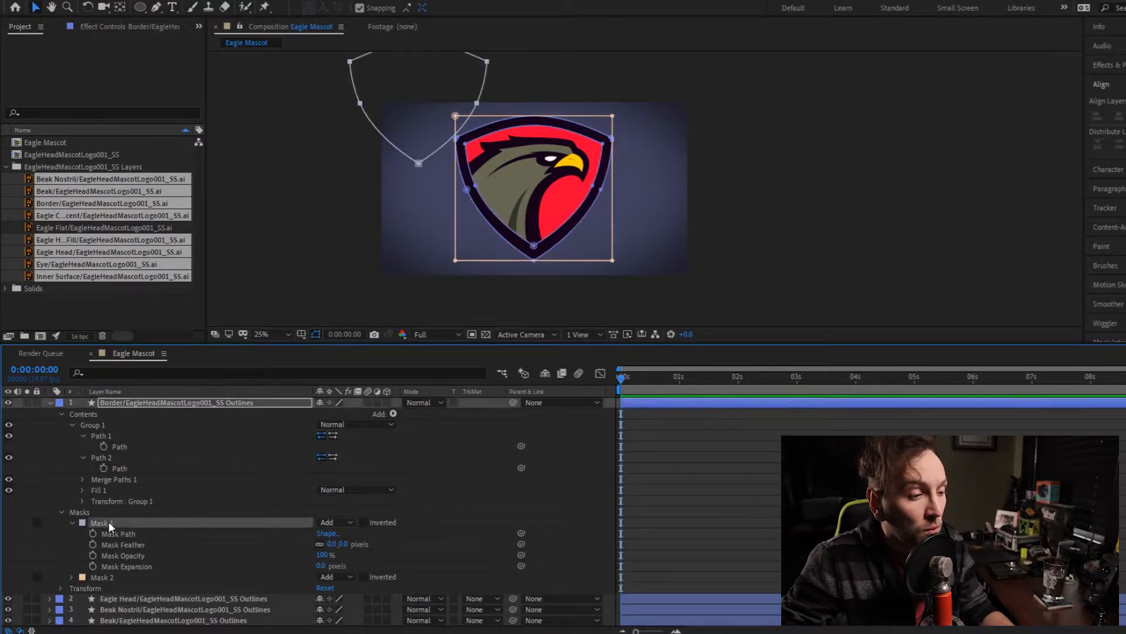
{"action": "left_click_drag", "start_coordinate": [439, 157], "coordinate": [552, 238]}
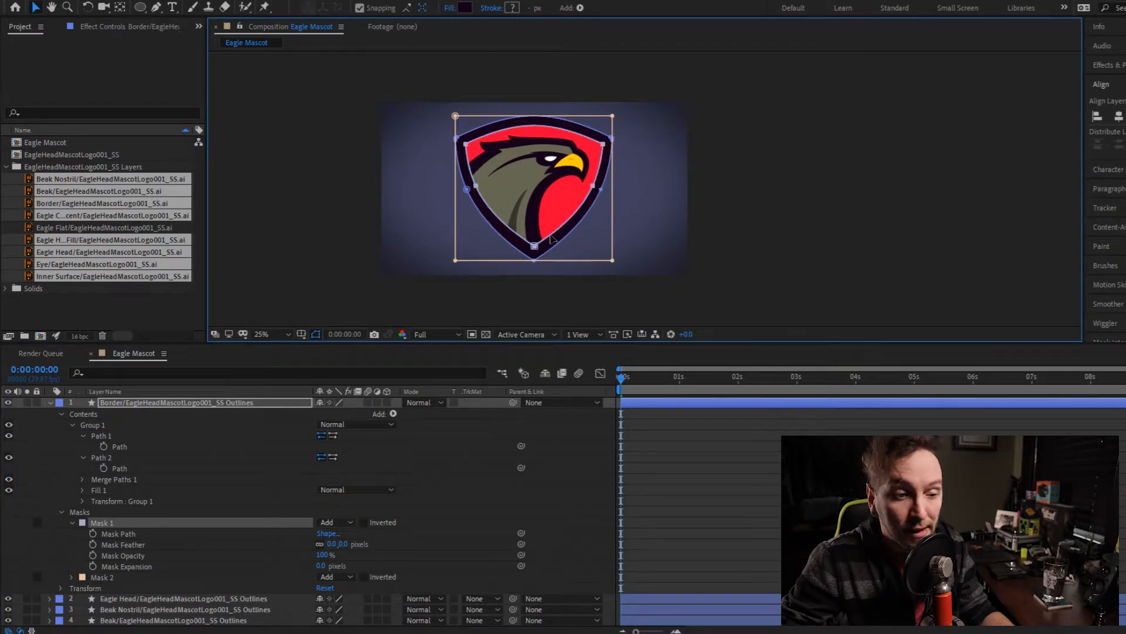
{"action": "scroll", "coordinate": [528, 246], "scroll_direction": "up", "scroll_amount": 5}
{"action": "left_click_drag", "start_coordinate": [633, 265], "coordinate": [628, 262]}
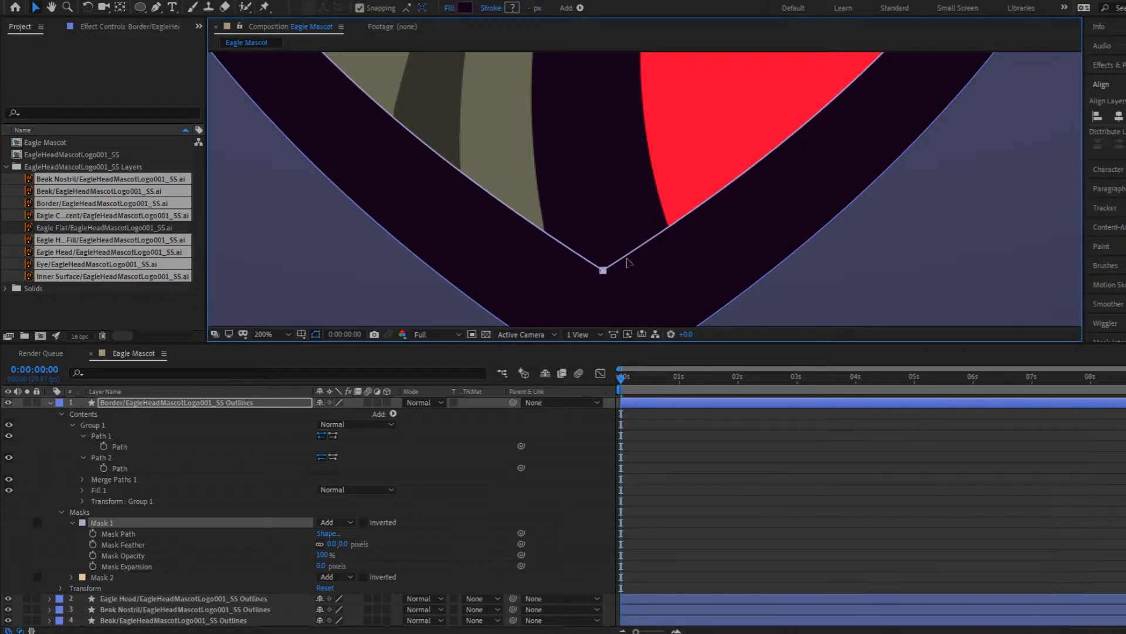
- Move Mask 2 of the Border Outlines layer so its path aligns with the outer edge of the shield border
{"action": "left_click", "coordinate": [301, 578]}
{"action": "scroll", "coordinate": [340, 155], "scroll_direction": "down", "scroll_amount": 2}
{"action": "left_click_drag", "start_coordinate": [294, 161], "coordinate": [525, 325]}
- Hide the shape contents of the Border Outlines layer, collapse its properties and lock the layer
{"action": "left_click", "coordinate": [72, 576]}
{"action": "left_click", "coordinate": [72, 522]}
{"action": "left_click", "coordinate": [62, 413]}
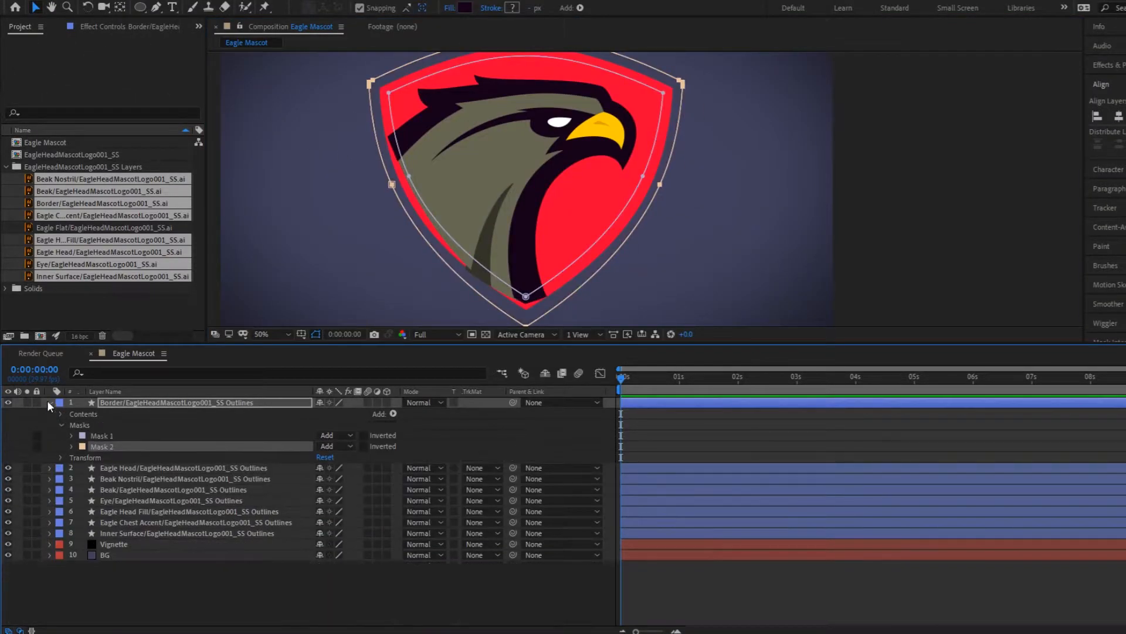
{"action": "left_click", "coordinate": [50, 402]}
{"action": "left_click", "coordinate": [36, 402]}
- Expand the paths of the Eagle Head Outlines layer and create Mask 1 and Mask 2 on it
{"action": "left_click", "coordinate": [50, 413]}
{"action": "left_click", "coordinate": [101, 447]}
{"action": "left_click", "coordinate": [71, 534]}
{"action": "left_click", "coordinate": [328, 587]}
{"action": "left_click", "coordinate": [88, 163]}
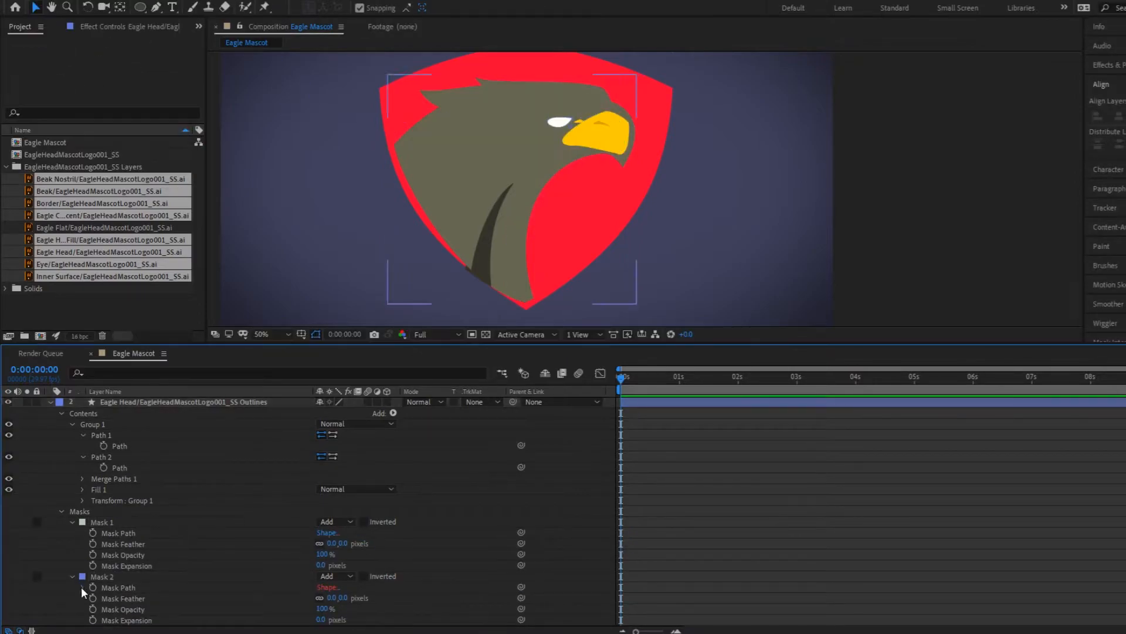
- Transfer the Eagle Head shape's Path 1 and Path 2 into the mask paths of Mask 1 and Mask 2
{"action": "left_click", "coordinate": [73, 577]}
{"action": "left_click", "coordinate": [62, 424]}
{"action": "left_click", "coordinate": [61, 446]}
{"action": "left_click", "coordinate": [72, 457]}
{"action": "left_click", "coordinate": [102, 457]}
{"action": "left_click", "coordinate": [118, 469]}
{"action": "left_click", "coordinate": [71, 512]}
{"action": "left_click", "coordinate": [119, 523]}
- Align both Eagle Head masks precisely with the head artwork and lock the Eagle Head Outlines layer
{"action": "left_click_drag", "start_coordinate": [297, 125], "coordinate": [525, 303]}
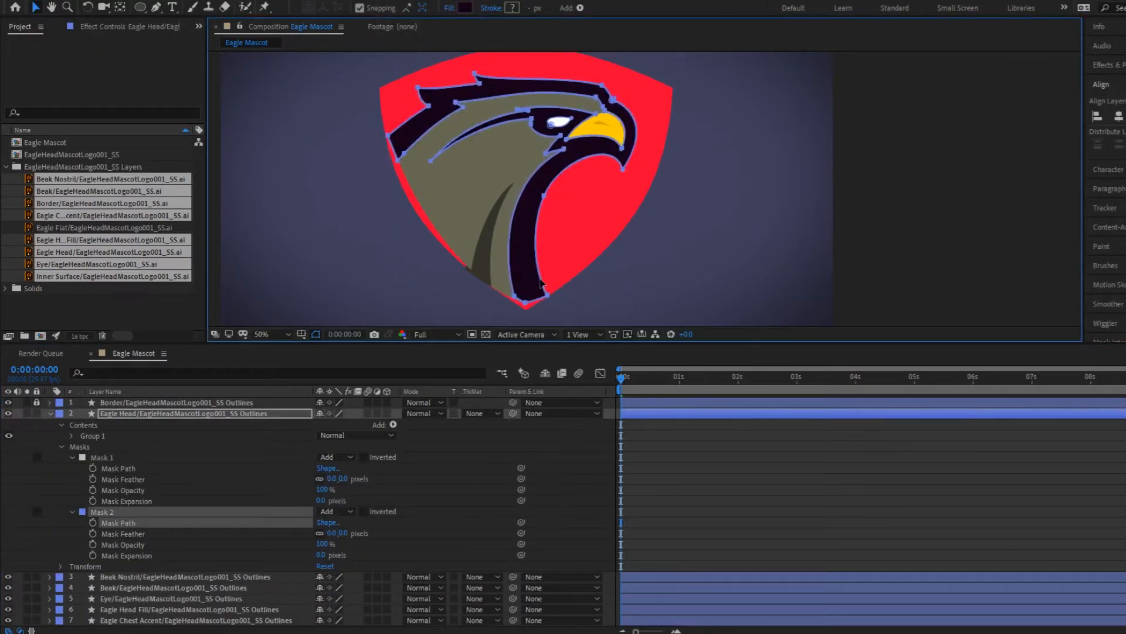
{"action": "left_click", "coordinate": [621, 150]}
{"action": "scroll", "coordinate": [617, 150], "scroll_direction": "down", "scroll_amount": 2}
{"action": "scroll", "coordinate": [619, 154], "scroll_direction": "up", "scroll_amount": 3}
{"action": "scroll", "coordinate": [367, 247], "scroll_direction": "down", "scroll_amount": 3}
{"action": "scroll", "coordinate": [367, 246], "scroll_direction": "up", "scroll_amount": 3}
{"action": "left_click", "coordinate": [50, 413]}
{"action": "left_click", "coordinate": [36, 413]}
- Set up masks from the shape paths of the Beak Nostril and Beak Outlines layers
{"action": "left_click", "coordinate": [49, 424]}
{"action": "scroll", "coordinate": [580, 153], "scroll_direction": "down", "scroll_amount": 3}
{"action": "scroll", "coordinate": [586, 146], "scroll_direction": "up", "scroll_amount": 5}
{"action": "left_click", "coordinate": [49, 425]}
{"action": "left_click", "coordinate": [37, 424]}
{"action": "left_click", "coordinate": [49, 435]}
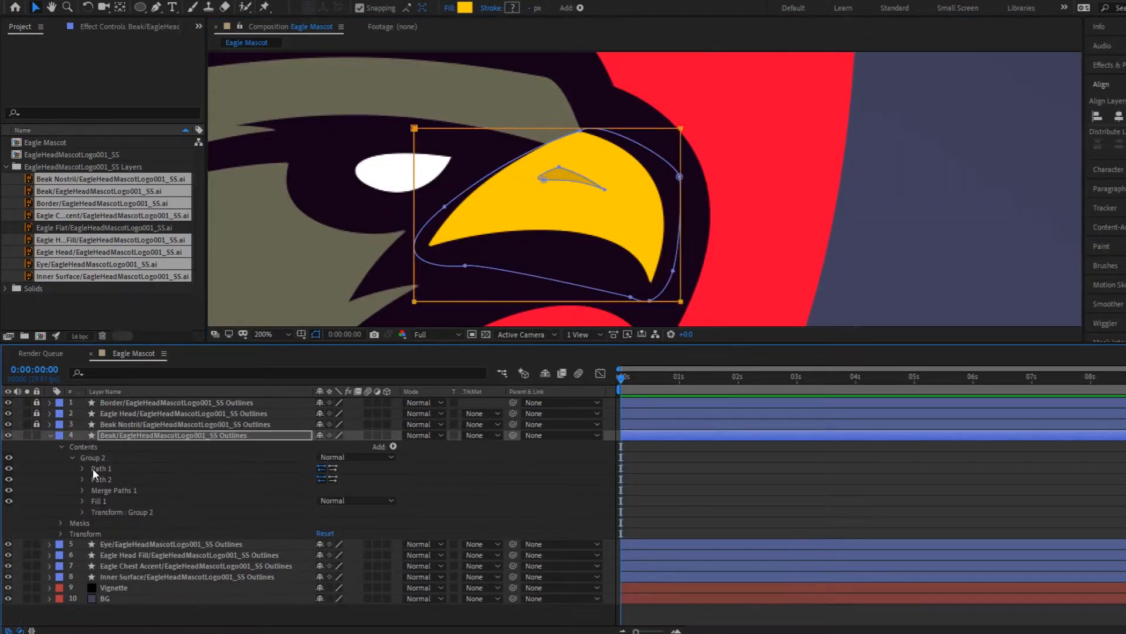
{"action": "left_click", "coordinate": [122, 446]}
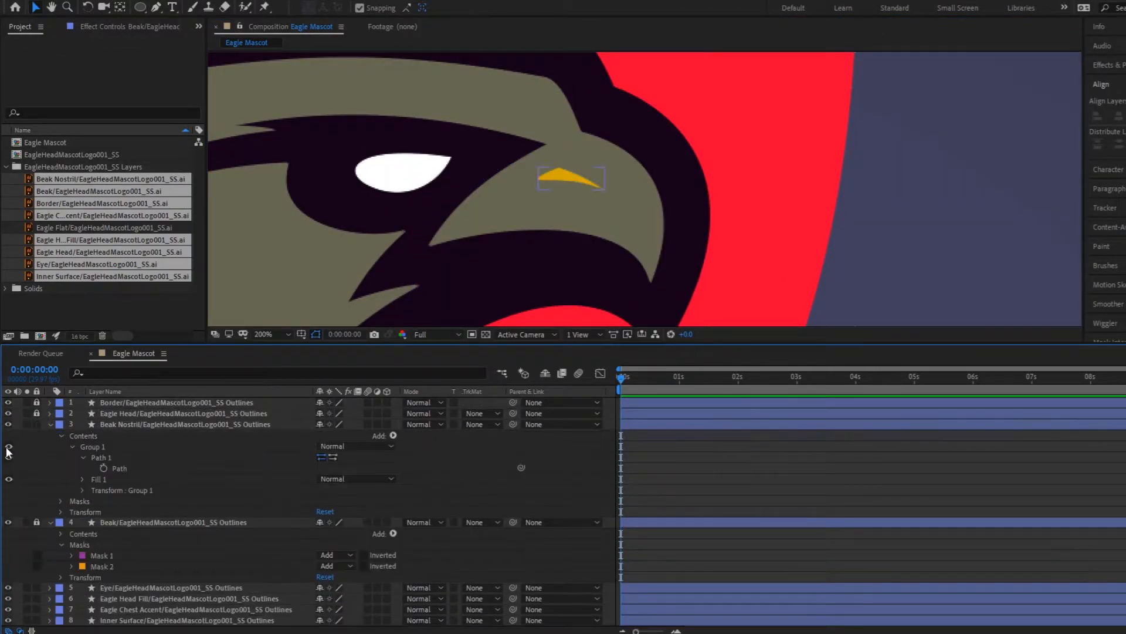
- Finish the Eye Outlines layer's mask setup, collapse its properties and lock the layer
{"action": "left_click", "coordinate": [50, 445]}
{"action": "left_click", "coordinate": [62, 523]}
{"action": "left_click", "coordinate": [50, 446]}
{"action": "left_click", "coordinate": [37, 446]}
- Delete Group 1 from the contents of the Eagle Head Fill Outlines layer
{"action": "left_click", "coordinate": [49, 457]}
{"action": "left_click", "coordinate": [61, 469]}
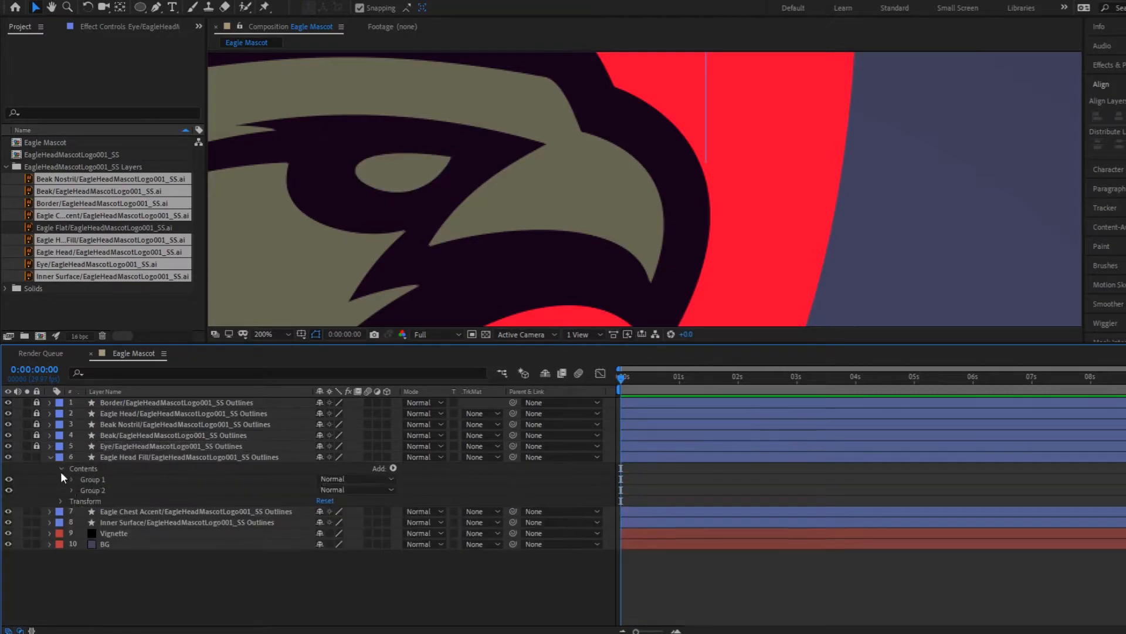
{"action": "scroll", "coordinate": [568, 113], "scroll_direction": "down", "scroll_amount": 2}
{"action": "left_click", "coordinate": [93, 479]}
{"action": "key", "text": "Delete"}
- Copy Path 1 of Group 2 in the Eagle Head Fill layer, create Mask 1 for it and lock the layer
{"action": "left_click", "coordinate": [82, 490]}
{"action": "left_click", "coordinate": [119, 501]}
{"action": "key", "text": "ctrl+c"}
{"action": "left_click", "coordinate": [327, 556]}
{"action": "left_click", "coordinate": [85, 163]}
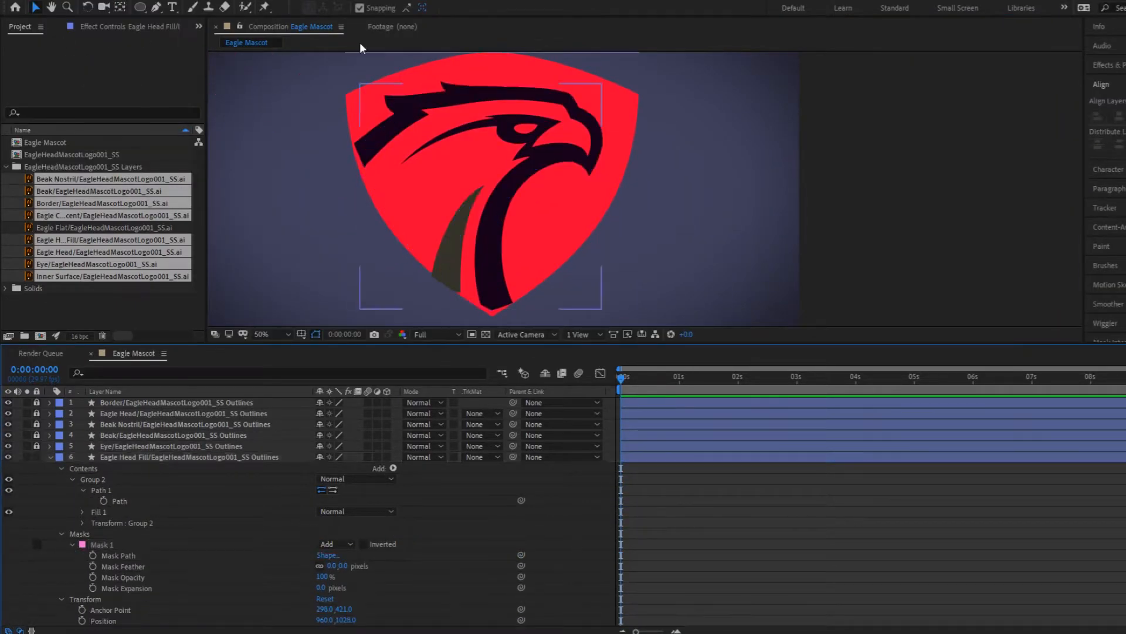
{"action": "left_click", "coordinate": [36, 457]}
- Examine the contents and masks of the Eye and Beak Outlines layers, locking each layer again
{"action": "left_click", "coordinate": [37, 445]}
{"action": "left_click", "coordinate": [49, 446]}
{"action": "scroll", "coordinate": [572, 109], "scroll_direction": "up", "scroll_amount": 2}
{"action": "left_click", "coordinate": [60, 522]}
{"action": "left_click", "coordinate": [50, 445]}
{"action": "left_click", "coordinate": [37, 446]}
{"action": "left_click", "coordinate": [37, 435]}
{"action": "left_click", "coordinate": [50, 435]}
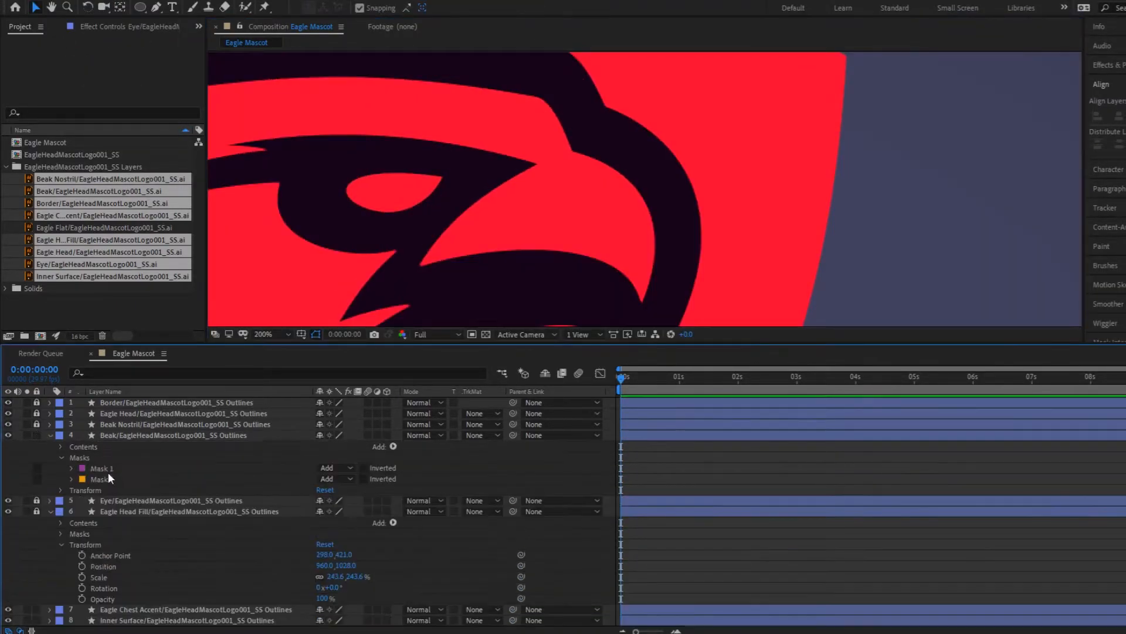
{"action": "left_click", "coordinate": [60, 446]}
{"action": "left_click", "coordinate": [61, 446]}
{"action": "left_click", "coordinate": [50, 436]}
{"action": "left_click", "coordinate": [36, 435]}
{"action": "left_click", "coordinate": [50, 457]}
- Paste Path 1 of the Eagle Chest Accent shape into the mask path of that layer's mask
{"action": "left_click", "coordinate": [49, 467]}
{"action": "left_click", "coordinate": [61, 479]}
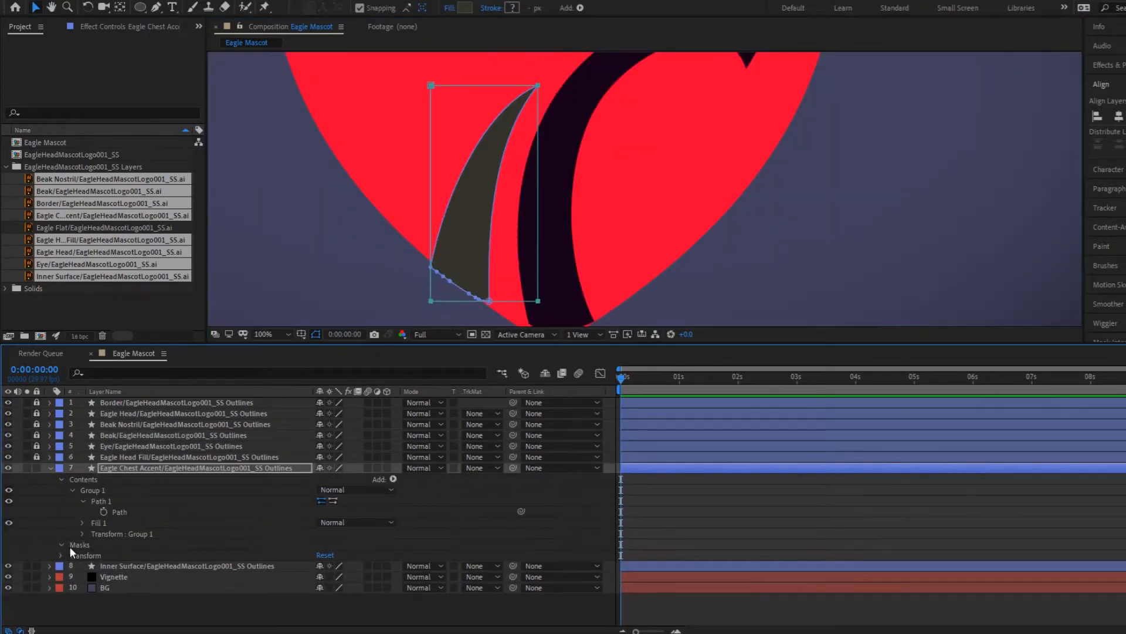
{"action": "left_click", "coordinate": [60, 545]}
{"action": "left_click", "coordinate": [119, 566]}
{"action": "scroll", "coordinate": [425, 298], "scroll_direction": "down", "scroll_amount": 2}
{"action": "key", "text": "ctrl+v"}
- Align the Eagle Chest Accent mask with its artwork and lock the layer
{"action": "left_click_drag", "start_coordinate": [327, 181], "coordinate": [428, 292]}
{"action": "scroll", "coordinate": [439, 303], "scroll_direction": "up", "scroll_amount": 4}
{"action": "left_click", "coordinate": [50, 468]}
{"action": "left_click", "coordinate": [37, 468]}
- Add Mask 1 to the Inner Surface Outlines layer, paste the surface path into it and align it with the red shield
{"action": "left_click", "coordinate": [49, 479]}
{"action": "scroll", "coordinate": [484, 297], "scroll_direction": "down", "scroll_amount": 3}
{"action": "key", "text": "ctrl+shift+n"}
{"action": "left_click", "coordinate": [119, 577]}
{"action": "key", "text": "ctrl+v"}
{"action": "left_click_drag", "start_coordinate": [300, 138], "coordinate": [517, 308]}
{"action": "left_click", "coordinate": [72, 567]}
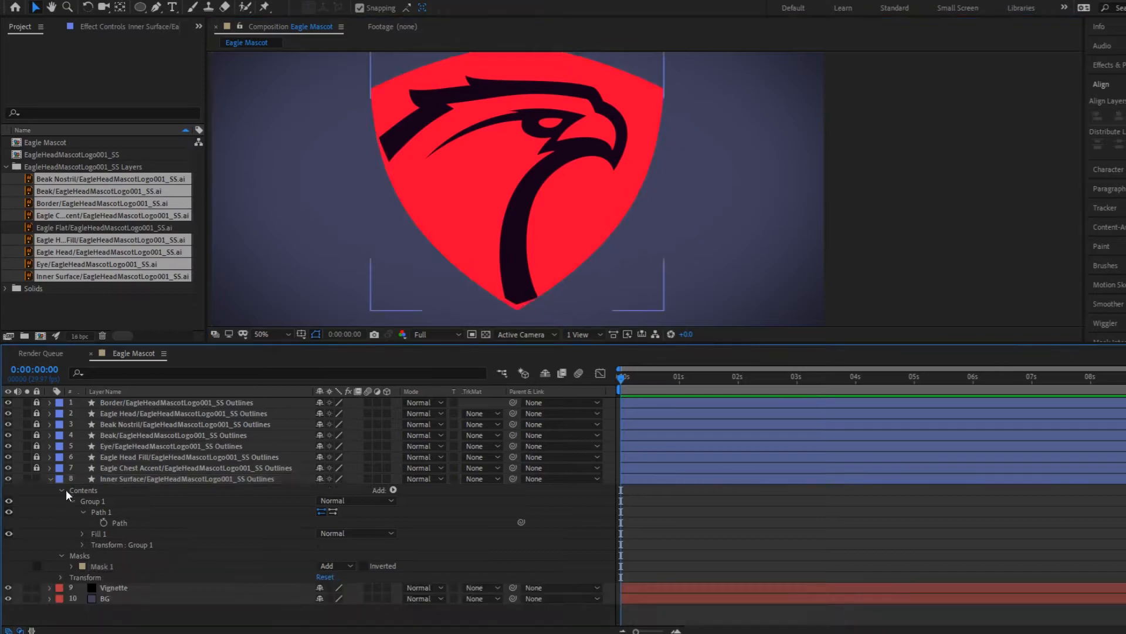
- Hide the shape contents of the Inner Surface and Eagle Head Outlines layers, and unlock and collapse all layers
{"action": "left_click", "coordinate": [62, 490]}
{"action": "left_click", "coordinate": [49, 413]}
{"action": "left_click", "coordinate": [51, 413]}
{"action": "scroll", "coordinate": [529, 222], "scroll_direction": "down", "scroll_amount": 1}
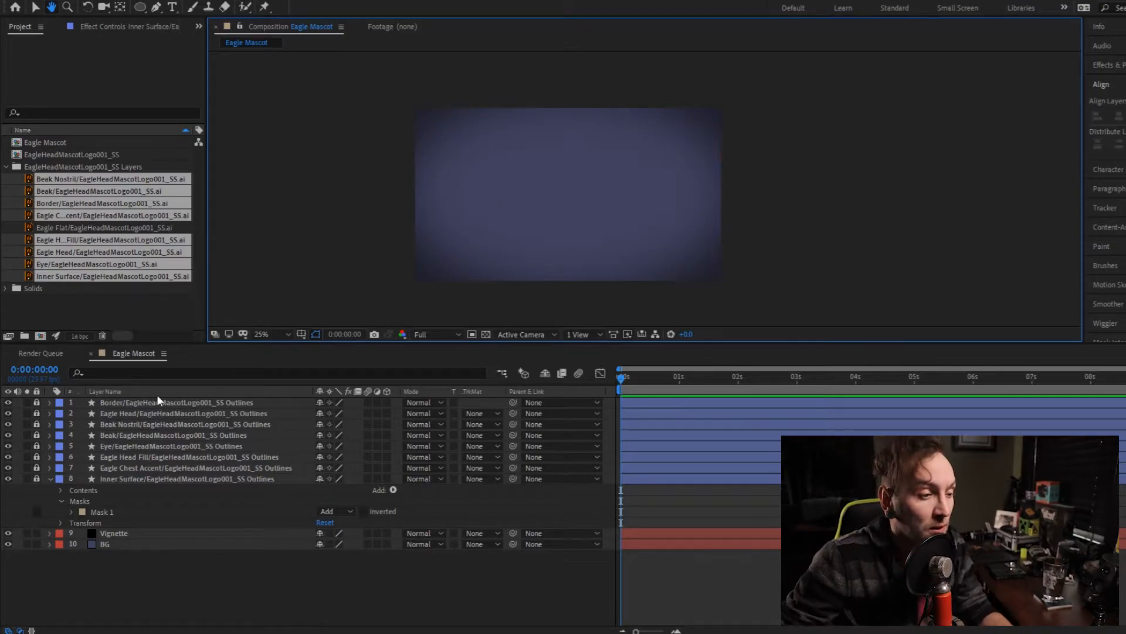
{"action": "key", "text": "v"}
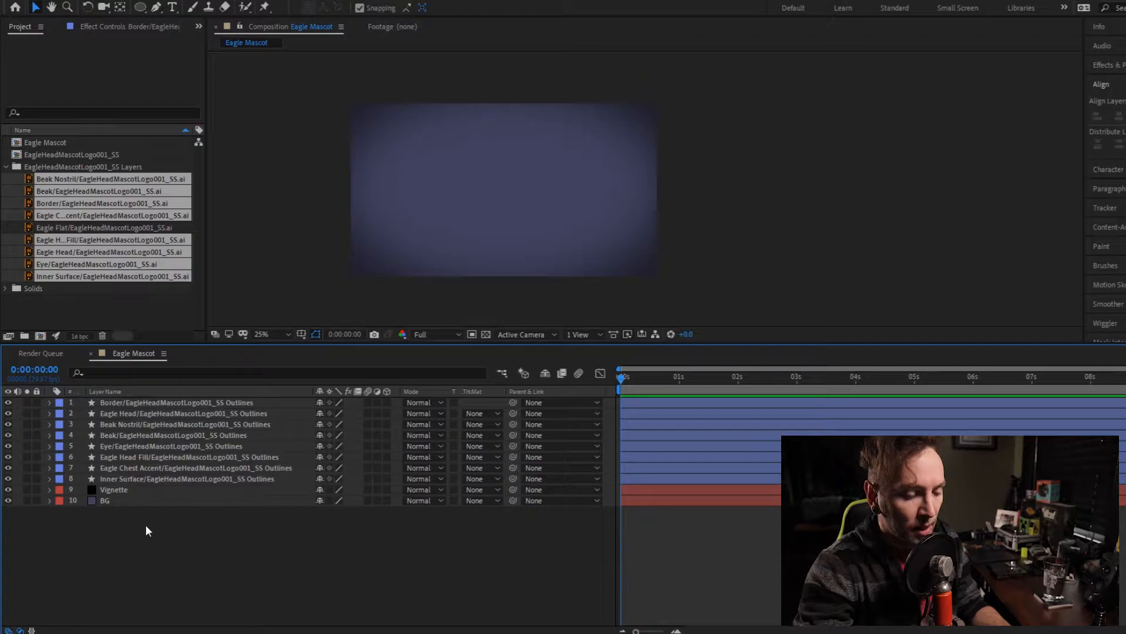
- Create a black solid named Element at the composition size
{"action": "key", "text": "ctrl+y"}
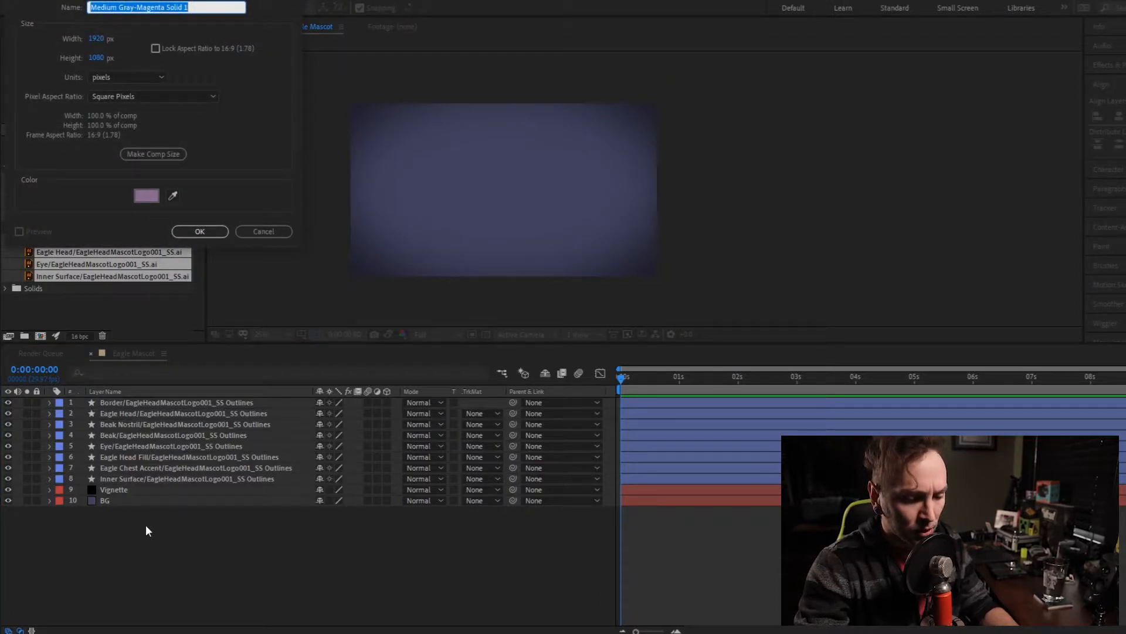
{"action": "type", "text": "Element"}
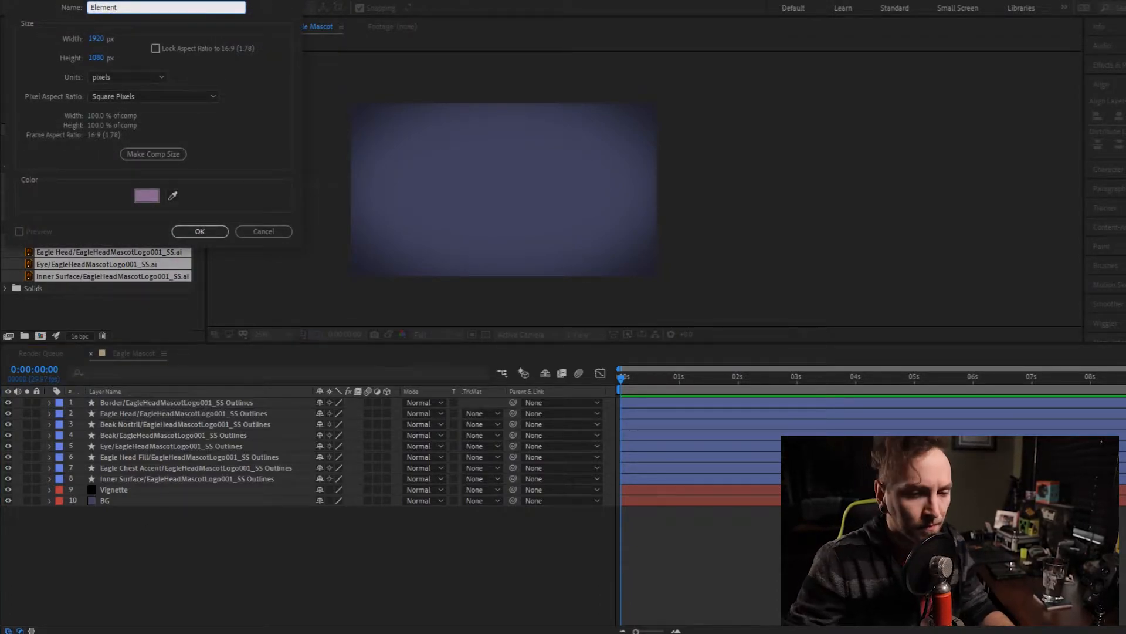
{"action": "left_click", "coordinate": [147, 195]}
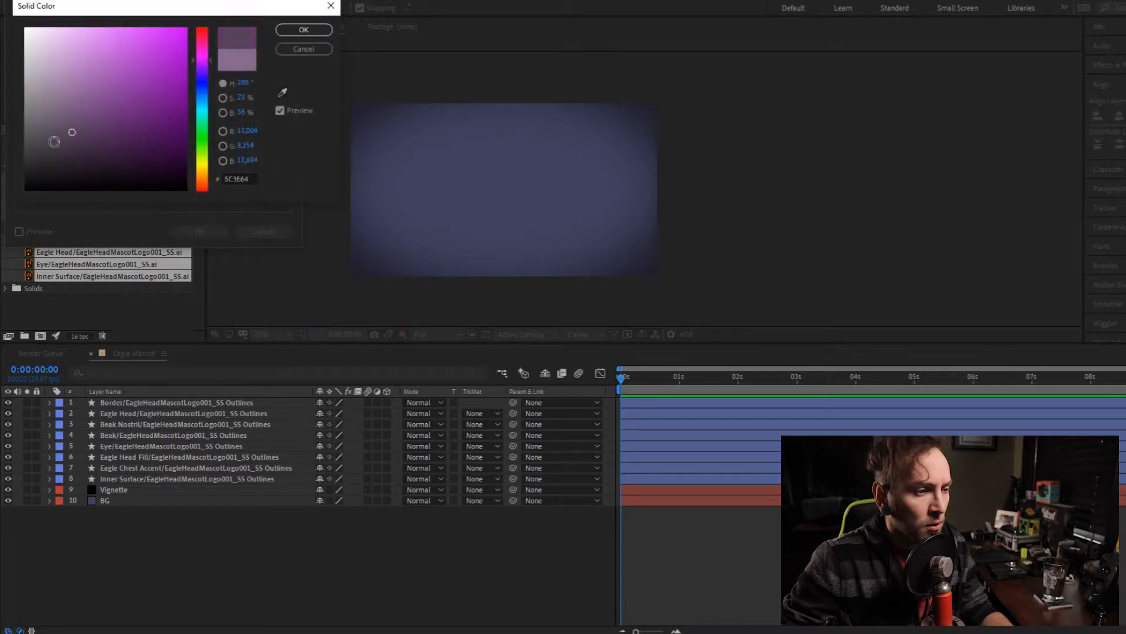
{"action": "left_click", "coordinate": [304, 30]}
{"action": "left_click", "coordinate": [200, 231]}
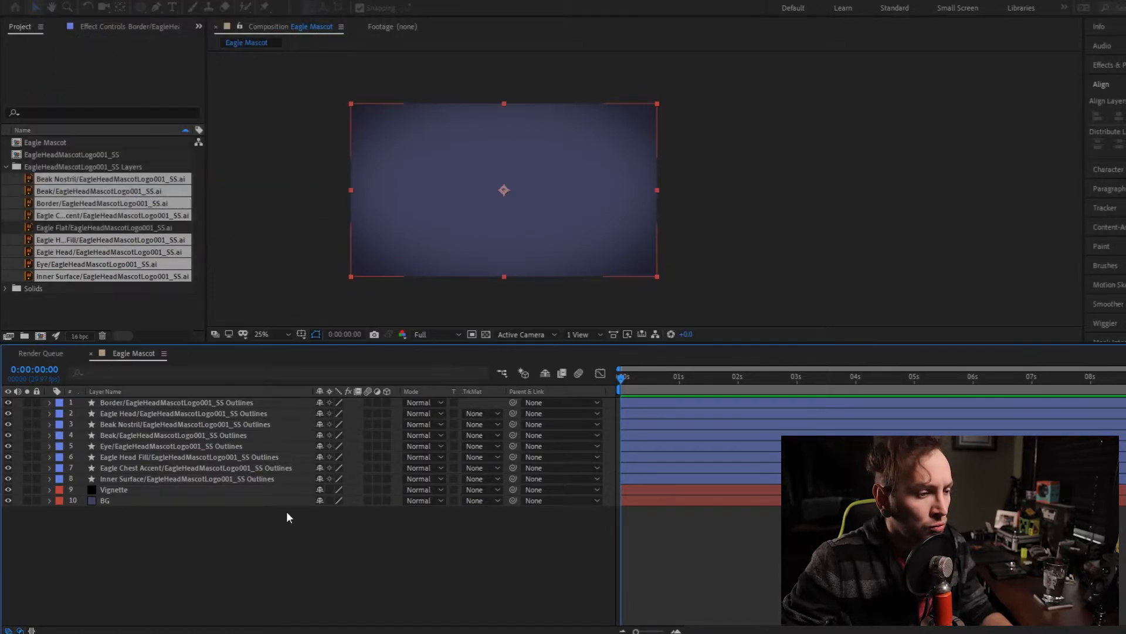
- Apply the Element effect to the Element solid
{"action": "key", "text": "ctrl+space"}
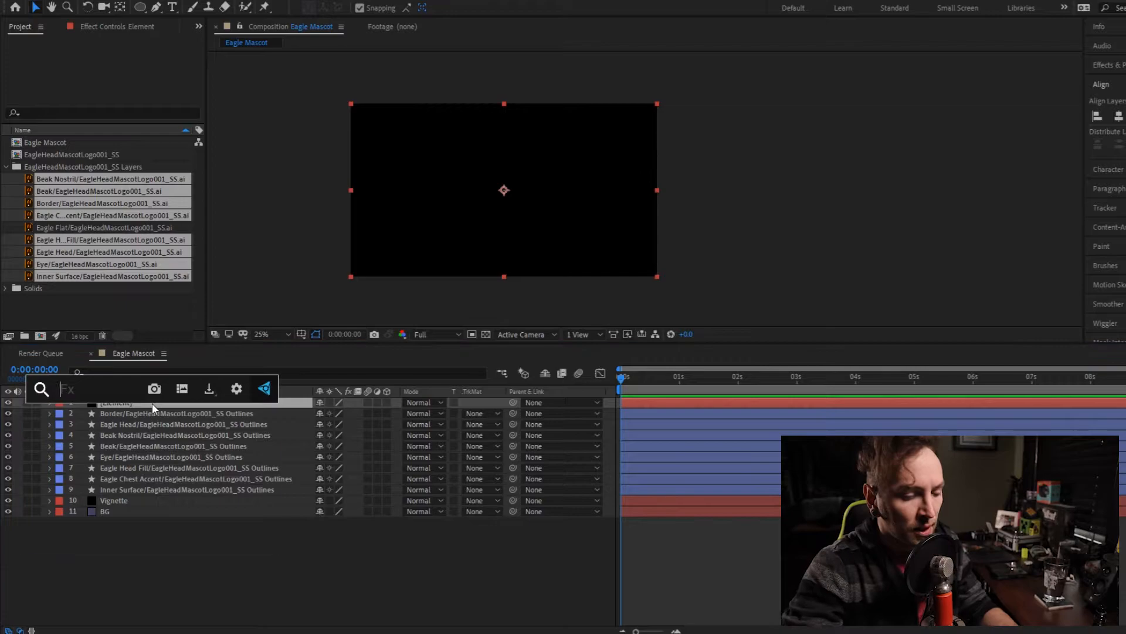
{"action": "type", "text": "elem"}
{"action": "key", "text": "Return"}
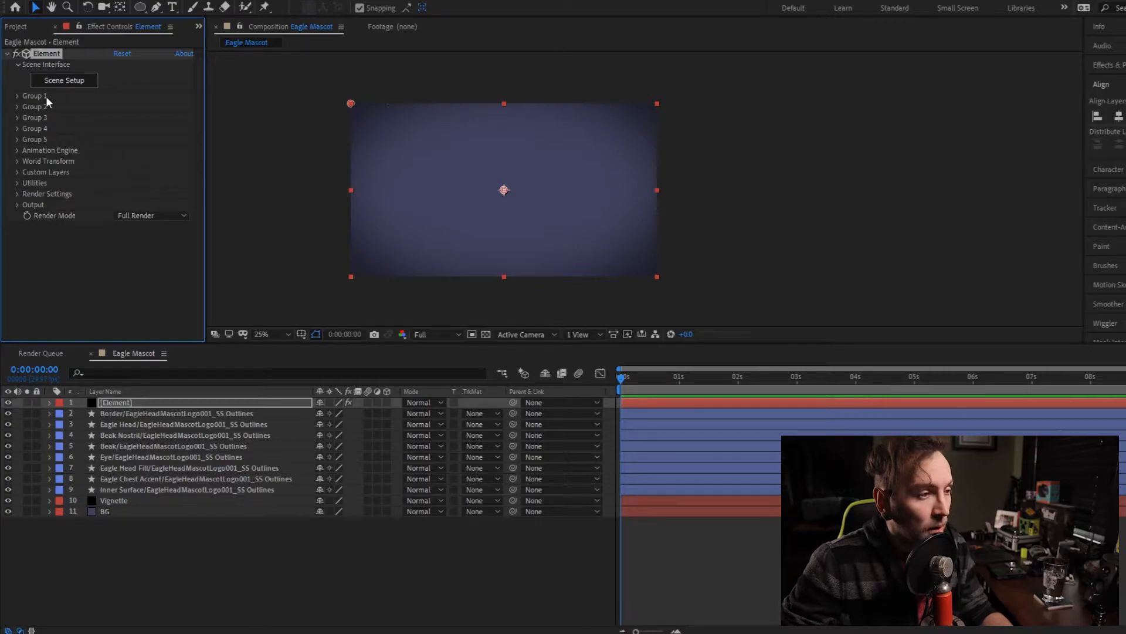
- Expand Custom Text and Masks under Custom Layers in the Element effect
{"action": "left_click", "coordinate": [154, 413]}
{"action": "left_click", "coordinate": [164, 488], "text": "shift"}
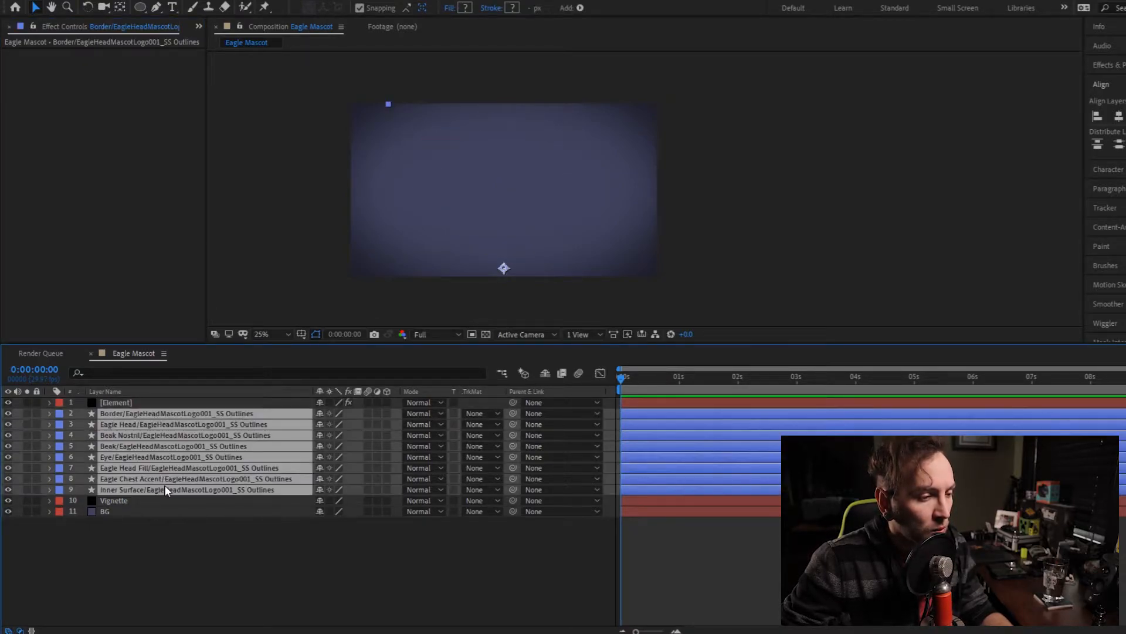
{"action": "left_click", "coordinate": [176, 401]}
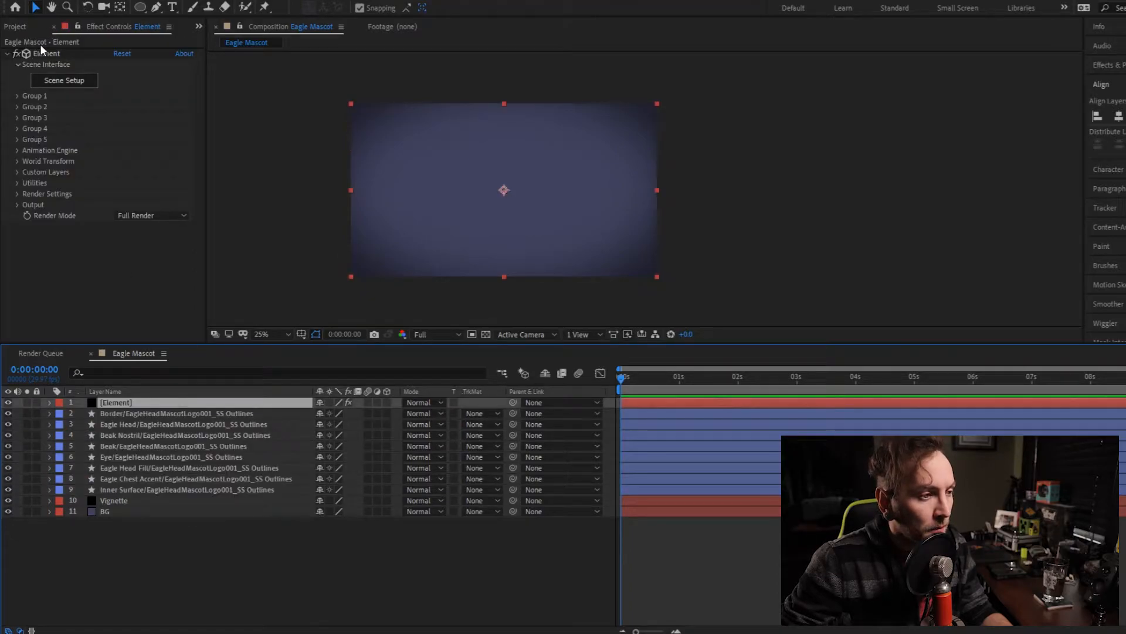
{"action": "left_click", "coordinate": [17, 172]}
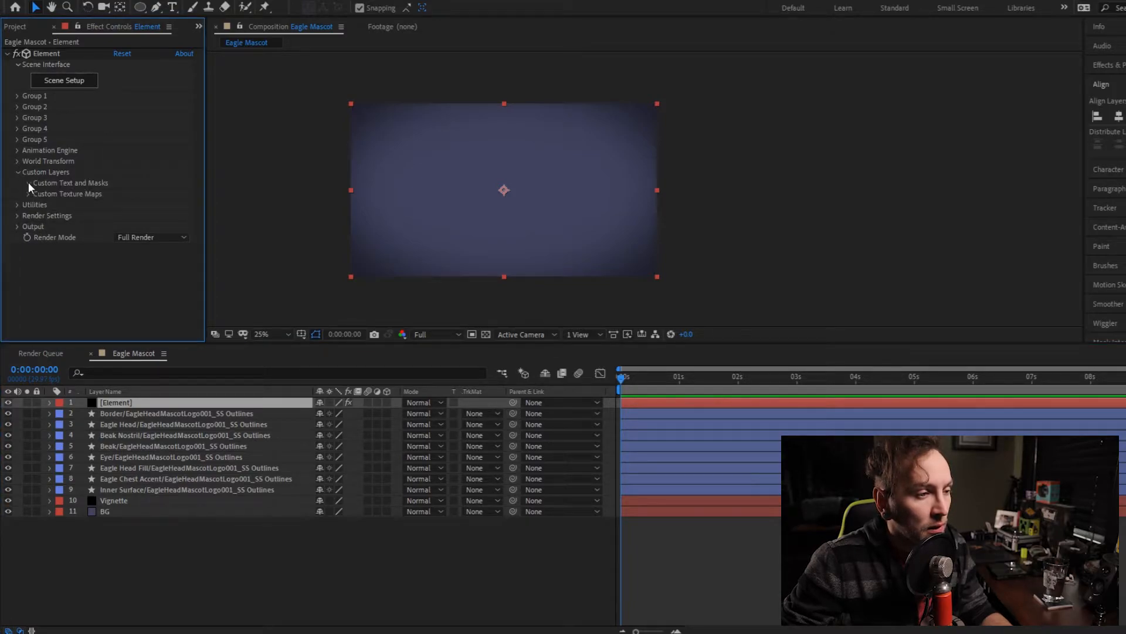
{"action": "left_click", "coordinate": [27, 183]}
{"action": "scroll", "coordinate": [94, 227], "scroll_direction": "down", "scroll_amount": 2}
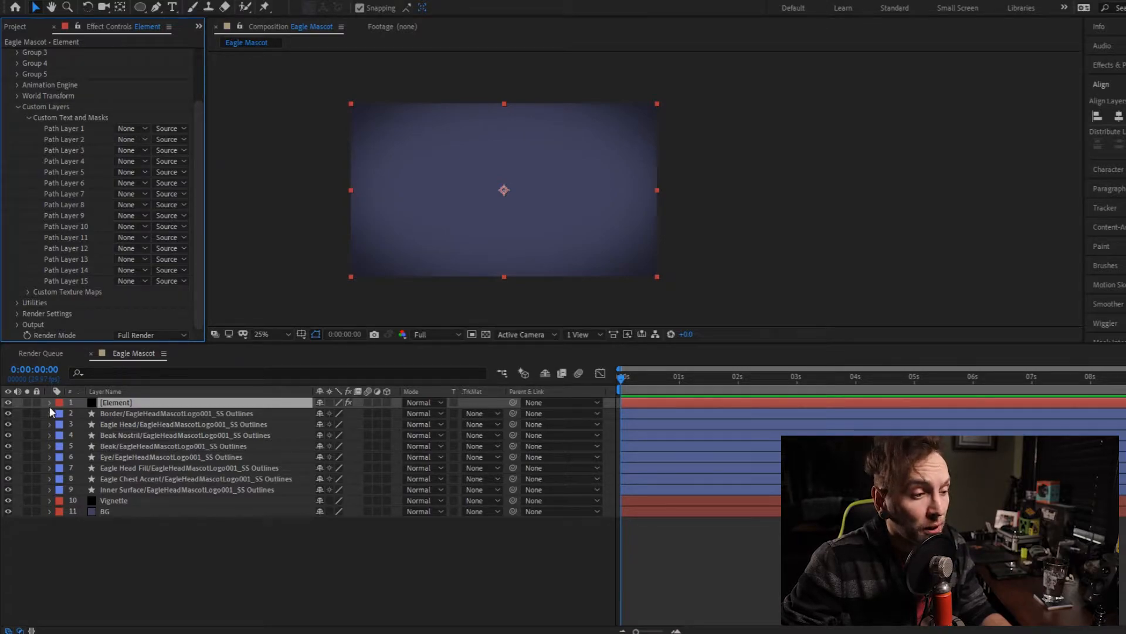
- Assign the Border, Eagle Head and Beak Nostril Outlines layers to Path Layers 1, 2 and 3
{"action": "left_click", "coordinate": [139, 128]}
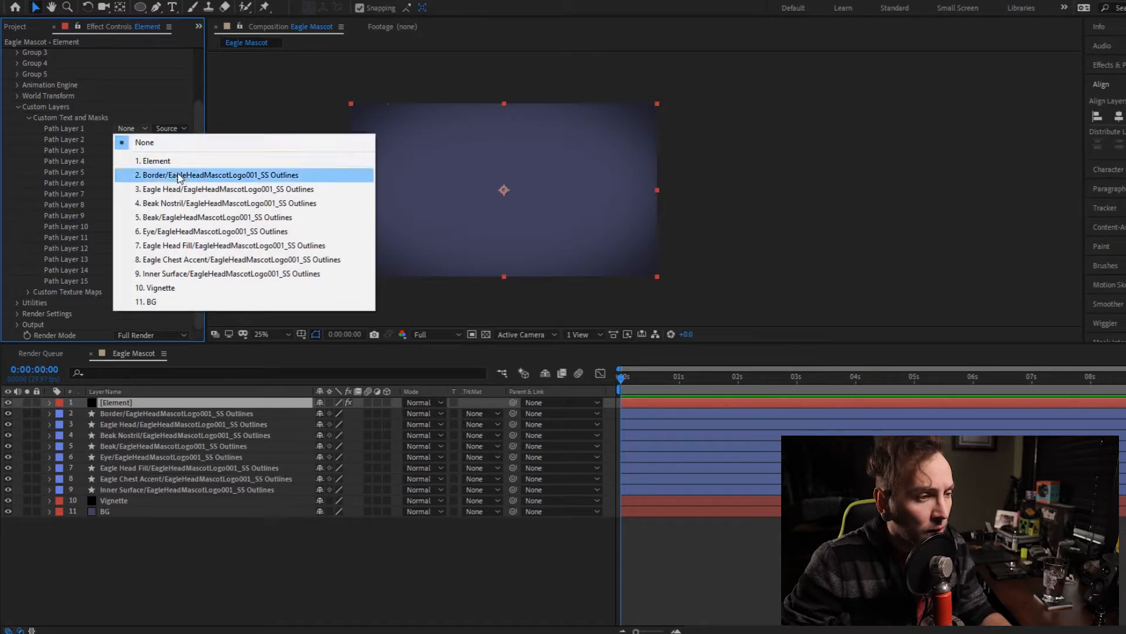
{"action": "left_click", "coordinate": [176, 175]}
{"action": "left_click", "coordinate": [139, 142]}
{"action": "left_click", "coordinate": [176, 200]}
{"action": "left_click", "coordinate": [136, 140]}
{"action": "left_click", "coordinate": [135, 139]}
{"action": "left_click", "coordinate": [87, 146]}
{"action": "left_click", "coordinate": [127, 150]}
{"action": "left_click", "coordinate": [172, 224]}
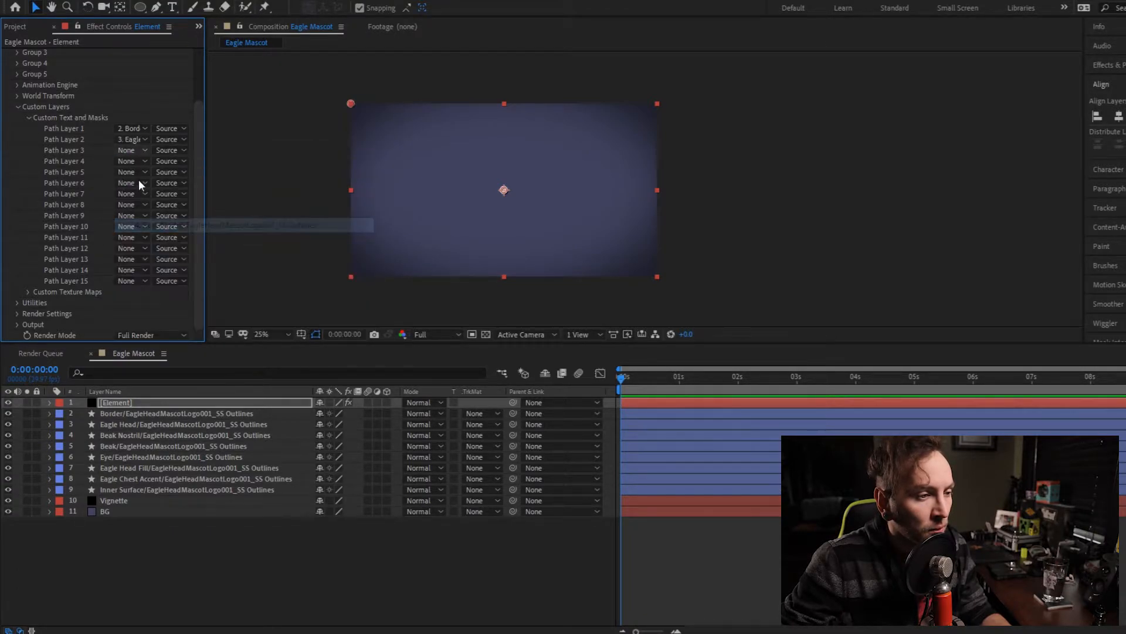
- Assign the Beak, Eye and Eagle Head Fill Outlines layers to Path Layers 4, 5 and 6
{"action": "left_click", "coordinate": [135, 161]}
{"action": "left_click", "coordinate": [168, 250]}
{"action": "left_click", "coordinate": [137, 173]}
{"action": "left_click", "coordinate": [175, 275]}
{"action": "left_click", "coordinate": [135, 184]}
{"action": "left_click", "coordinate": [171, 298]}
- Assign the Eagle Chest Accent and Inner Surface Outlines layers to Path Layers 7 and 8
{"action": "left_click", "coordinate": [138, 194]}
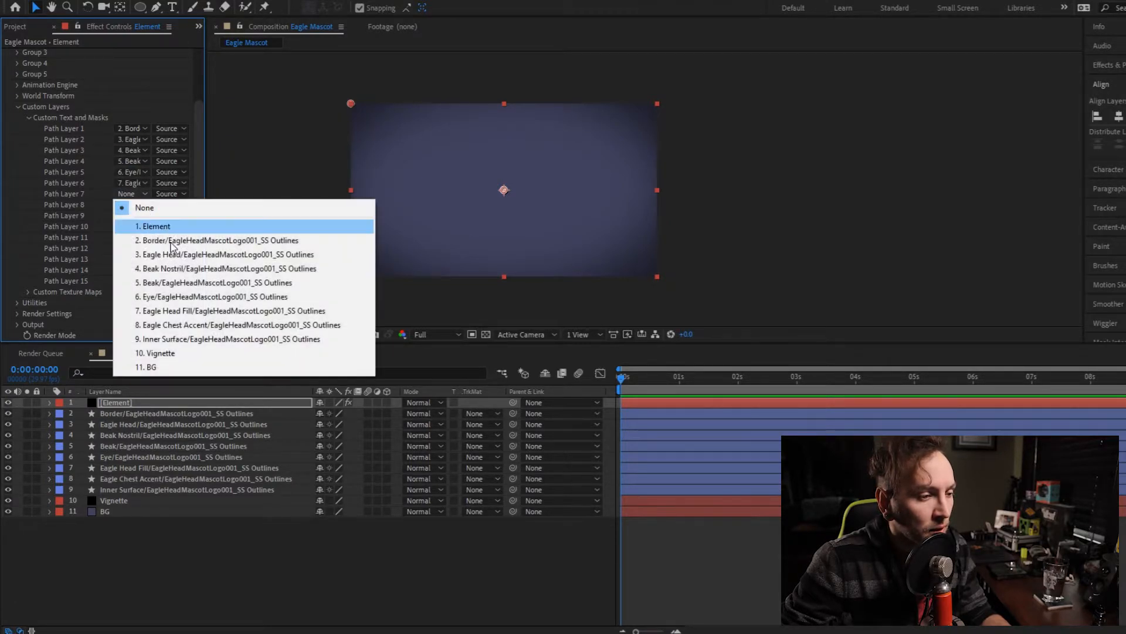
{"action": "left_click", "coordinate": [170, 327]}
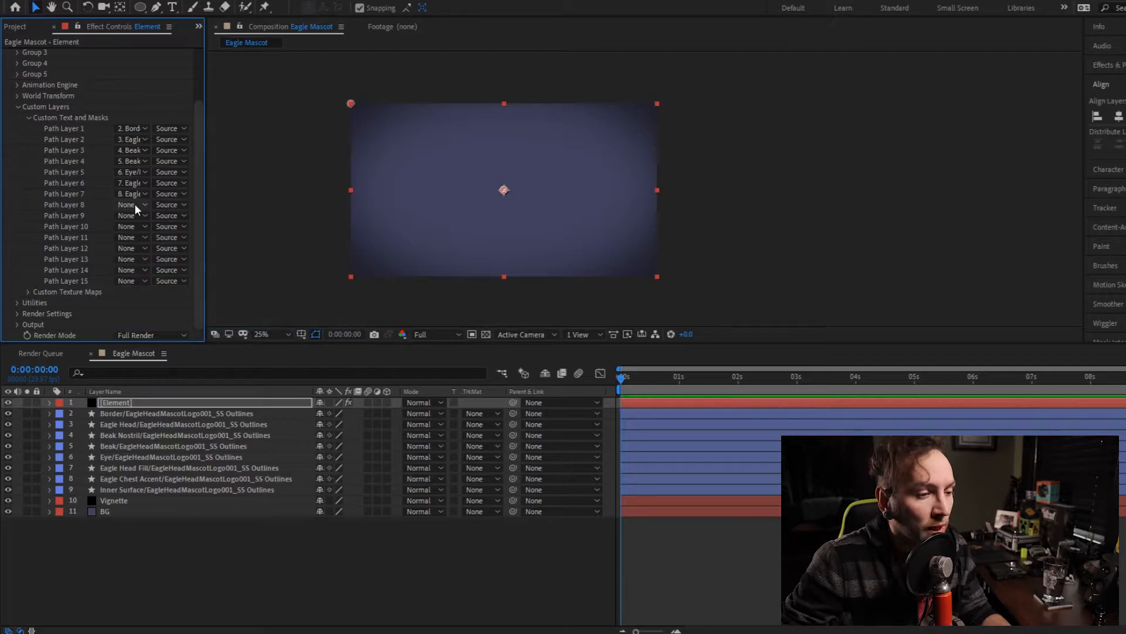
{"action": "left_click", "coordinate": [135, 203]}
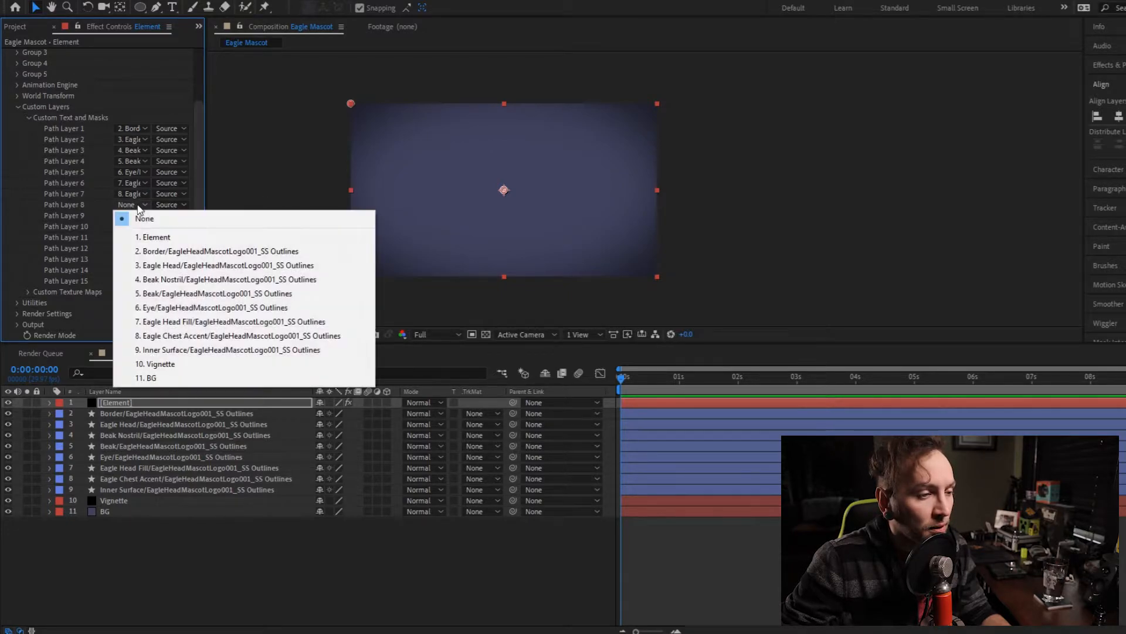
{"action": "left_click", "coordinate": [197, 350]}
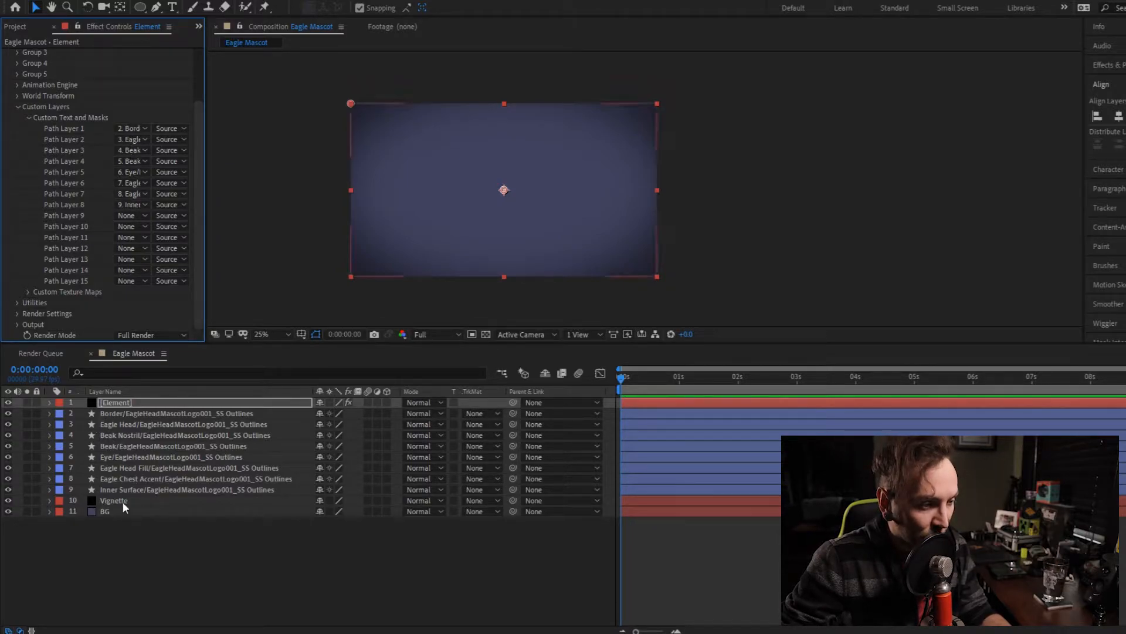
- Hide the eight Outlines layers from Border through Inner Surface in the composition
{"action": "left_click", "coordinate": [140, 413]}
{"action": "left_click", "coordinate": [149, 488], "text": "shift"}
{"action": "left_click", "coordinate": [8, 489]}
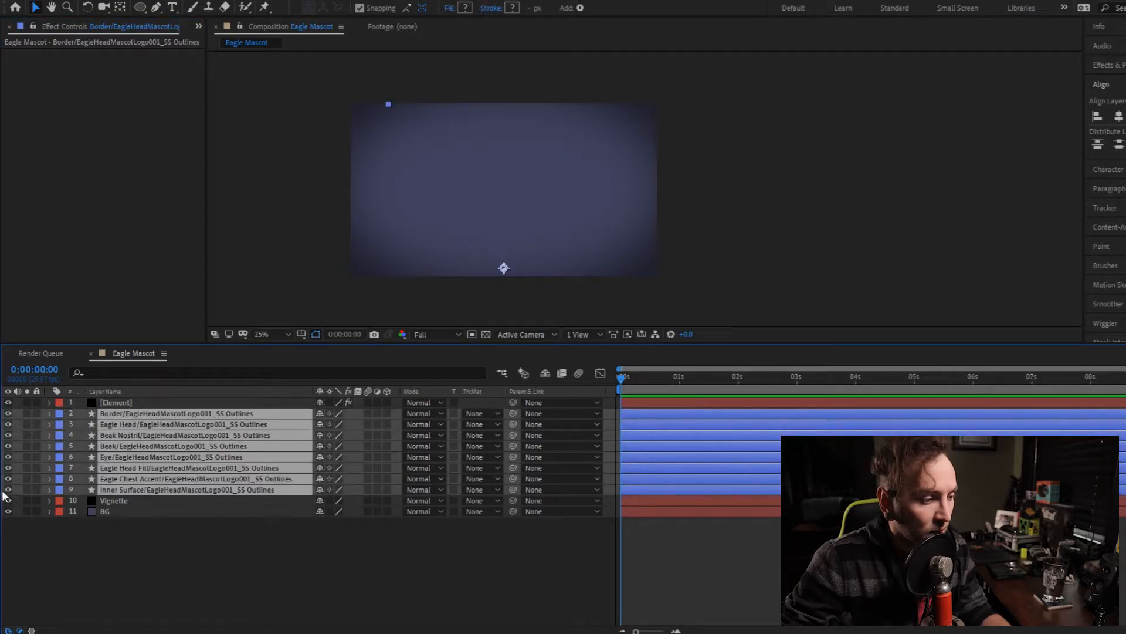
- Open the Element layer's Scene Setup and rename the group folder as Eagle Head Mascot
{"action": "left_click", "coordinate": [124, 404]}
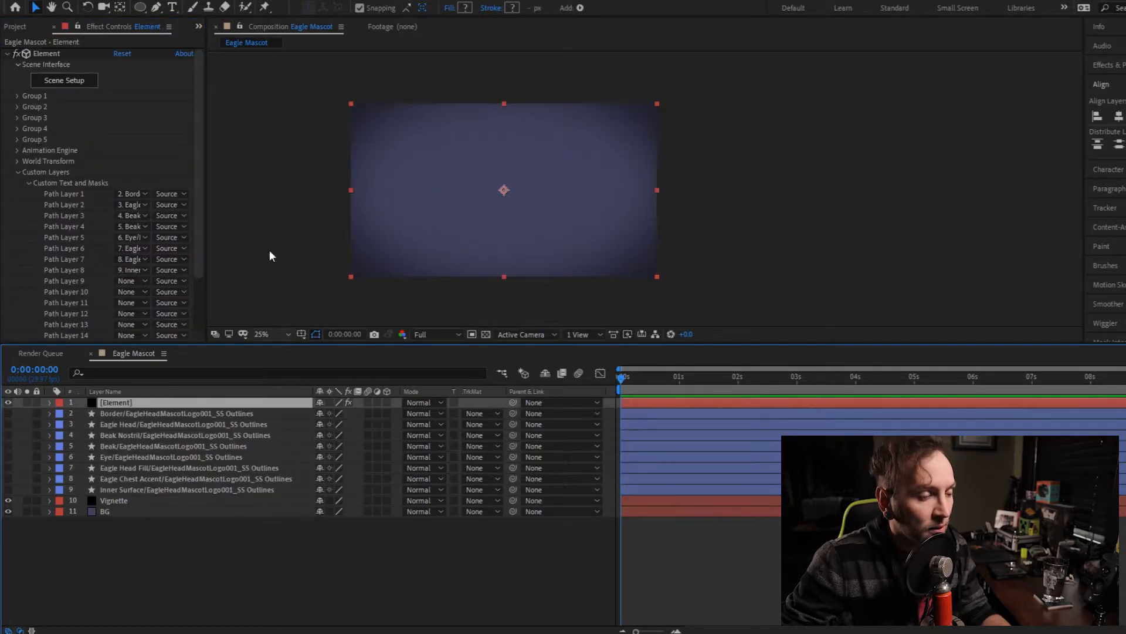
{"action": "left_click", "coordinate": [81, 84]}
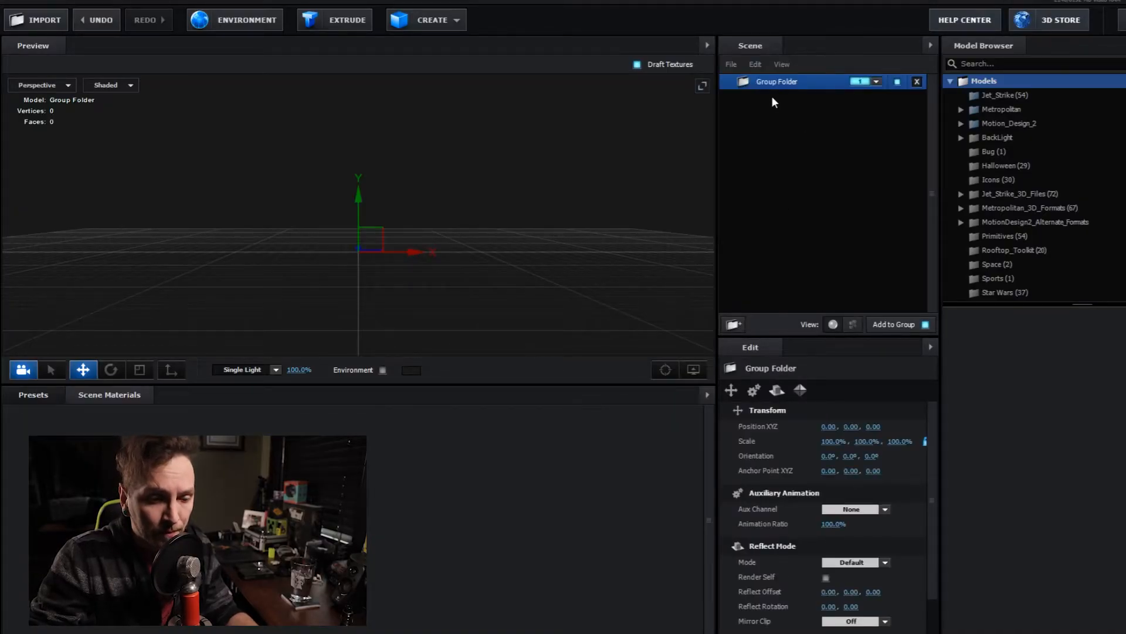
{"action": "double_click", "coordinate": [782, 82]}
{"action": "type", "text": "Eagle Head Mascot"}
{"action": "key", "text": "Return"}
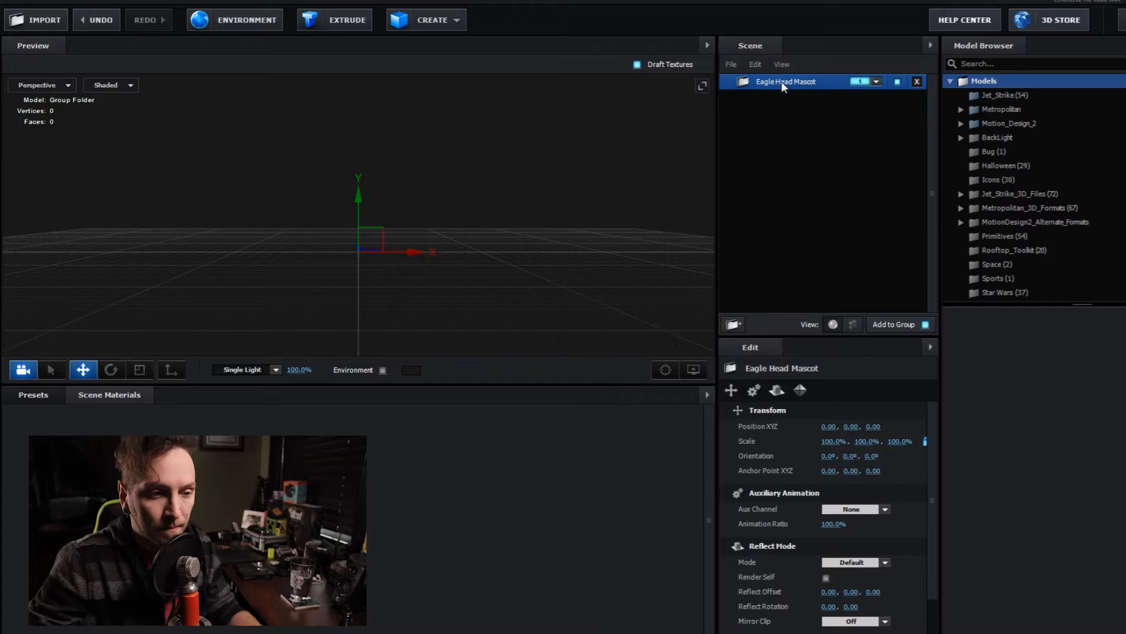
- Extrude the first custom path as a new model in the group and rename it Border
{"action": "left_click", "coordinate": [348, 19]}
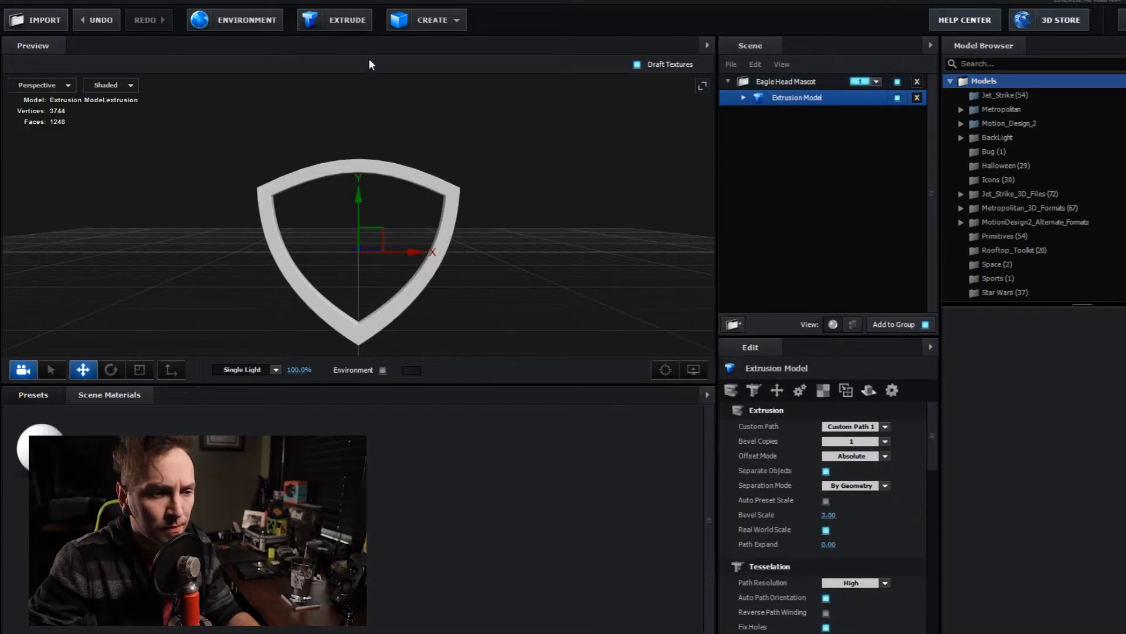
{"action": "double_click", "coordinate": [796, 98]}
{"action": "type", "text": "Border"}
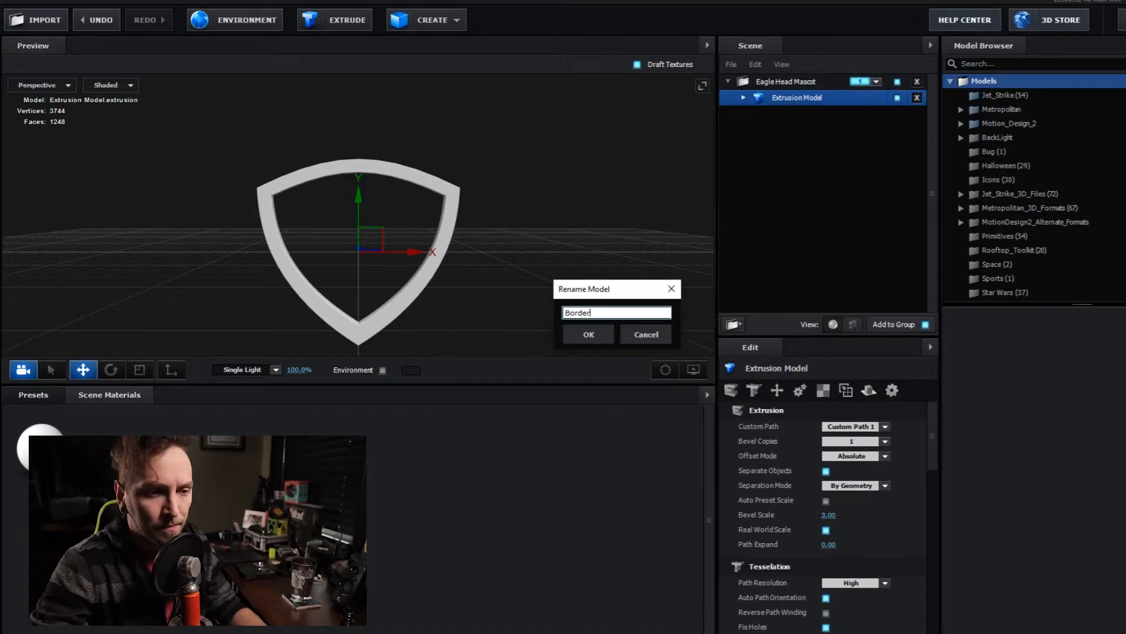
{"action": "key", "text": "Return"}
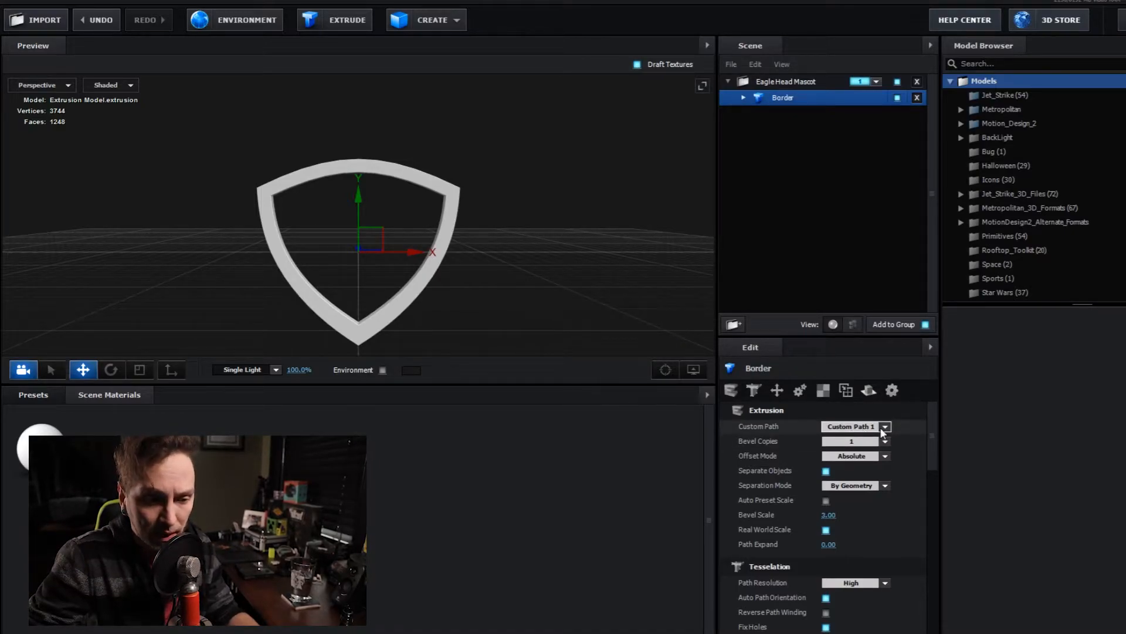
- Add an extrusion model below Border, set it to Custom Path 2, and rename it Eagle head
{"action": "left_click", "coordinate": [345, 23]}
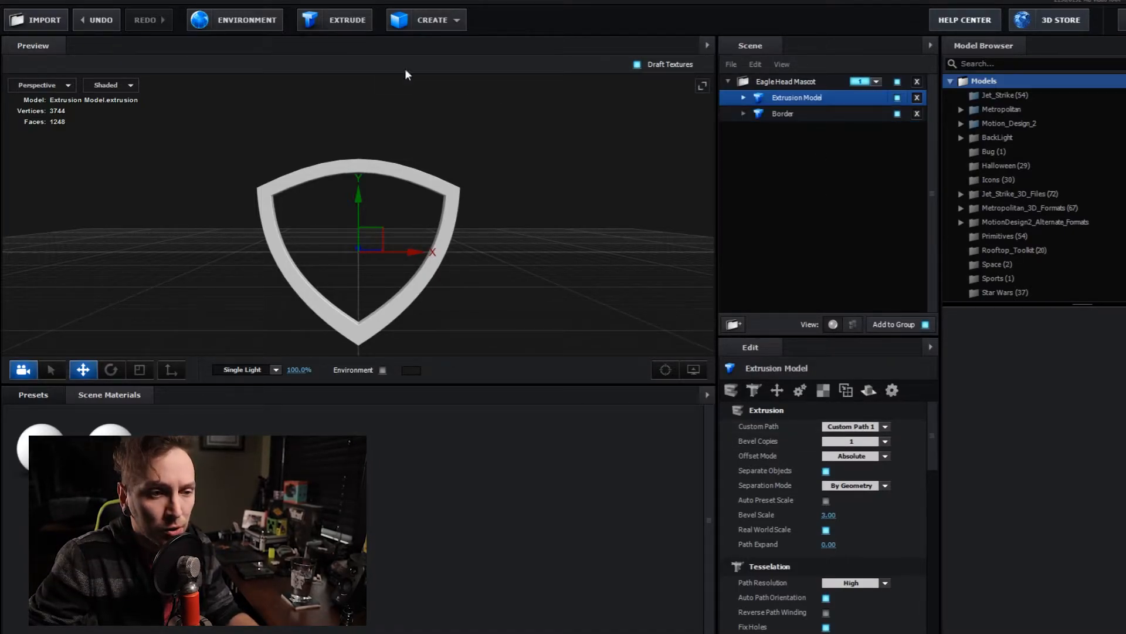
{"action": "left_click_drag", "start_coordinate": [792, 100], "coordinate": [798, 122]}
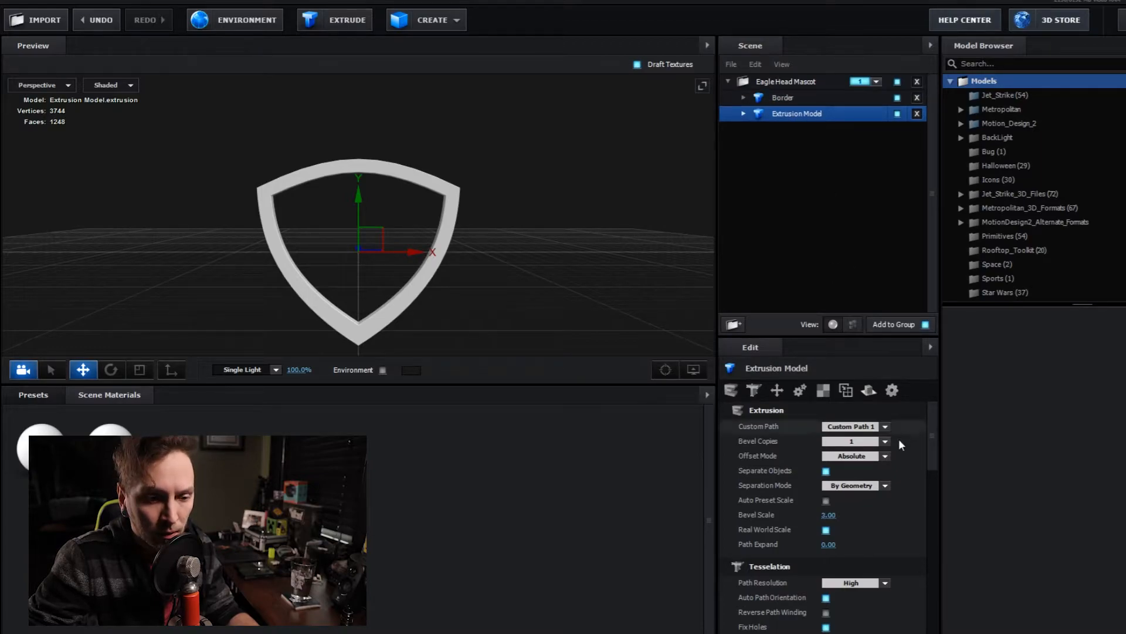
{"action": "left_click", "coordinate": [886, 427]}
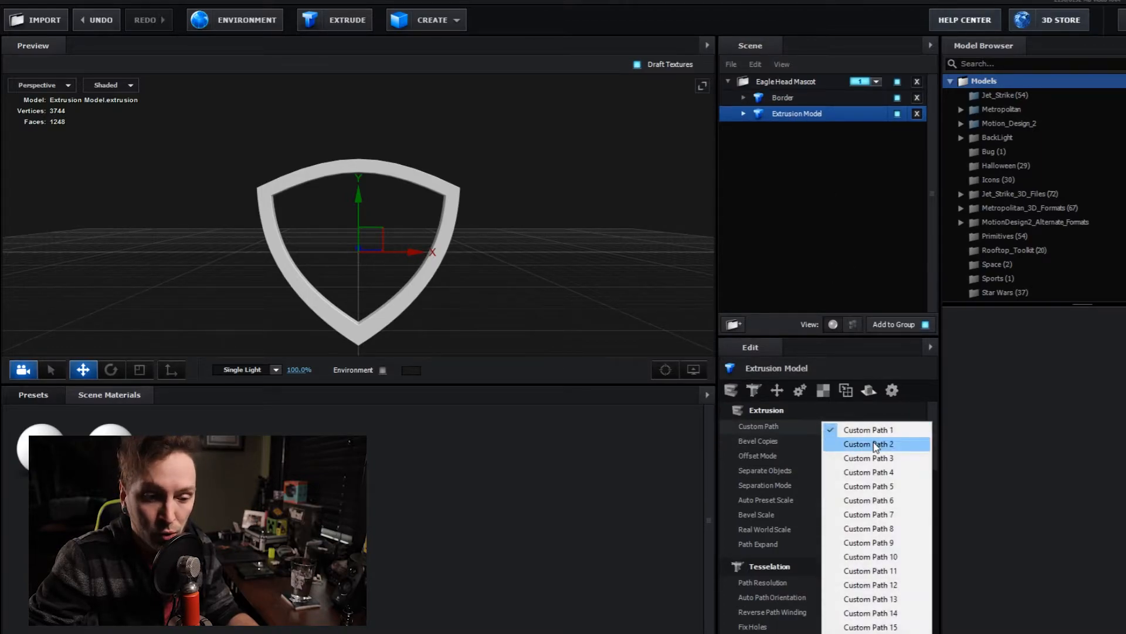
{"action": "left_click", "coordinate": [878, 444]}
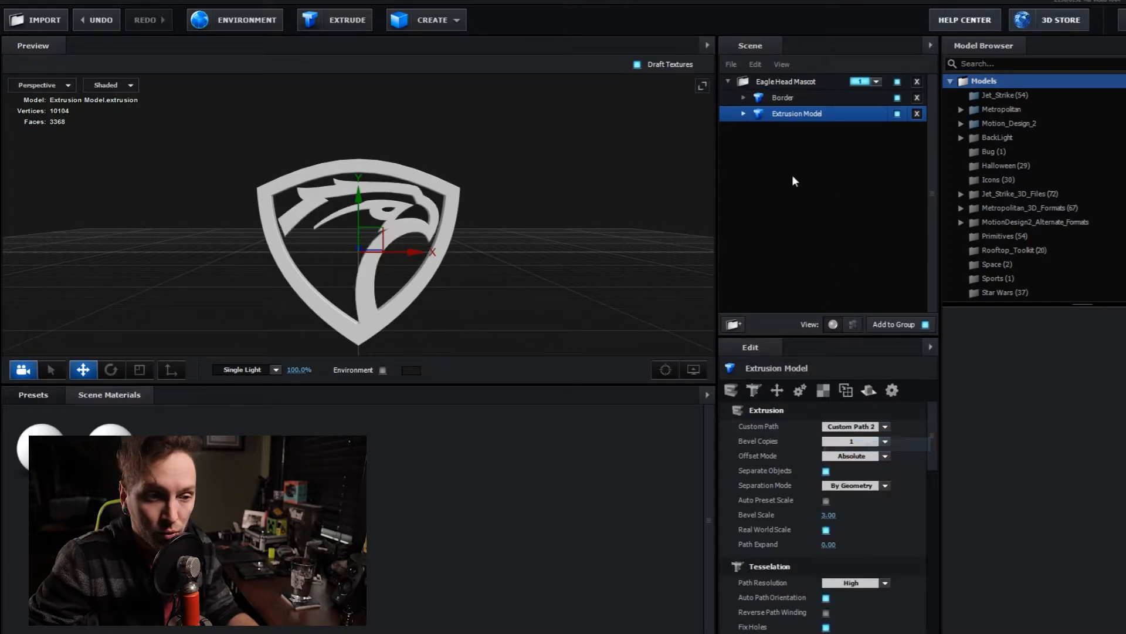
{"action": "double_click", "coordinate": [794, 116]}
{"action": "type", "text": "Eagle head"}
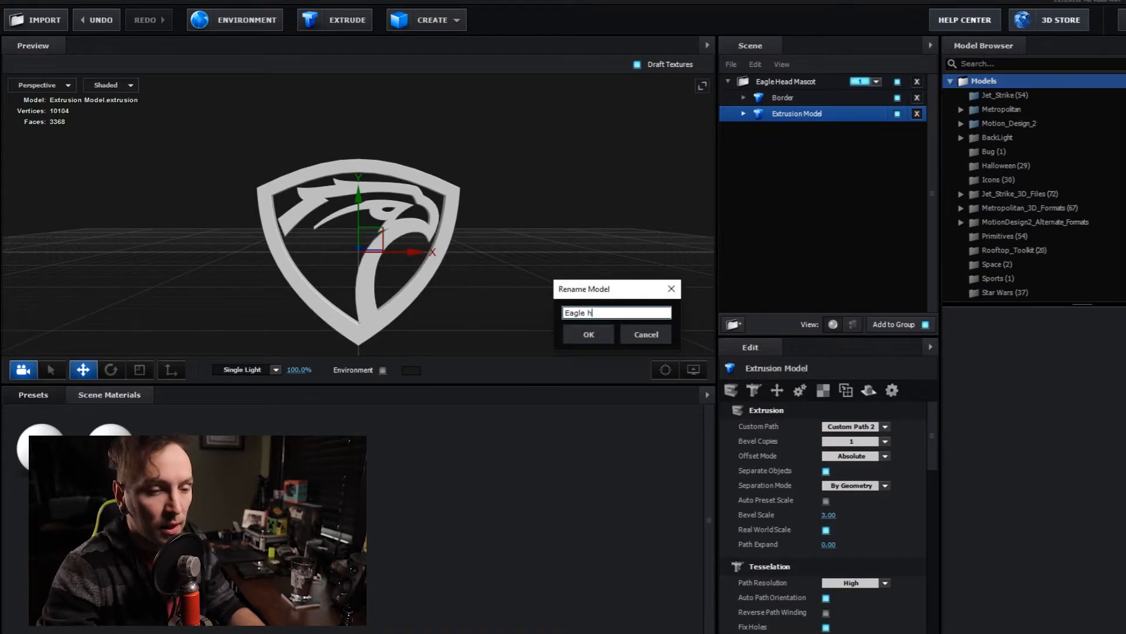
{"action": "key", "text": "Return"}
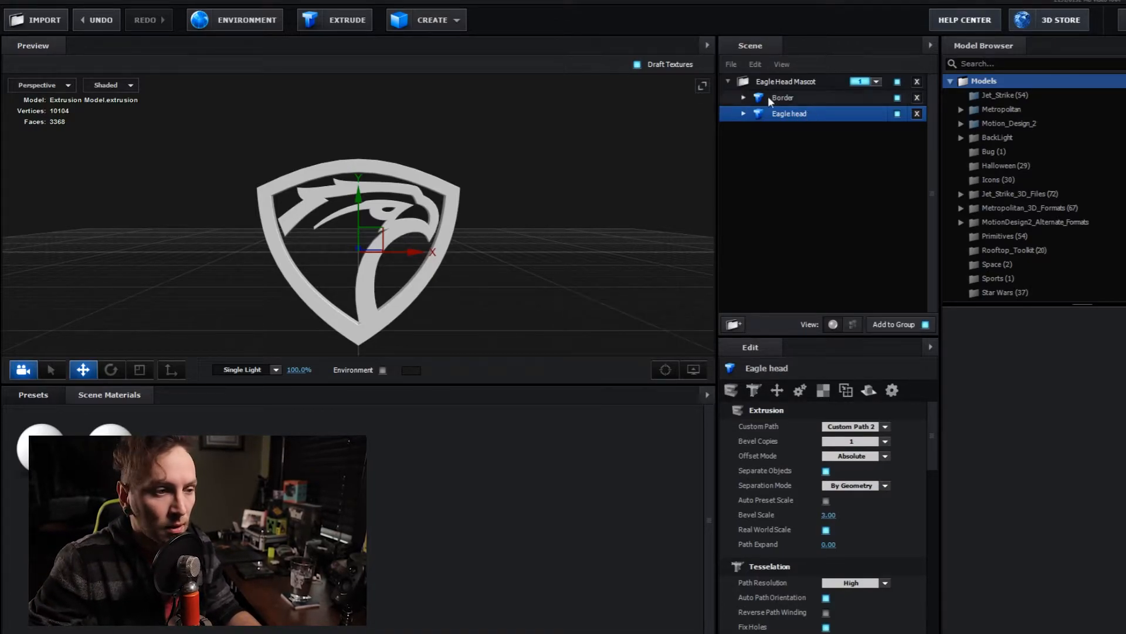
- Add another extrusion model below Eagle head and rename it Nostril
{"action": "left_click", "coordinate": [355, 23]}
{"action": "left_click_drag", "start_coordinate": [789, 123], "coordinate": [787, 137]}
{"action": "double_click", "coordinate": [801, 130]}
{"action": "type", "text": "Nostril"}
{"action": "key", "text": "Return"}
- Add an extrusion model below Nostril using Custom Path 4 and rename it Beak
{"action": "left_click", "coordinate": [346, 21]}
{"action": "left_click_drag", "start_coordinate": [789, 99], "coordinate": [788, 154]}
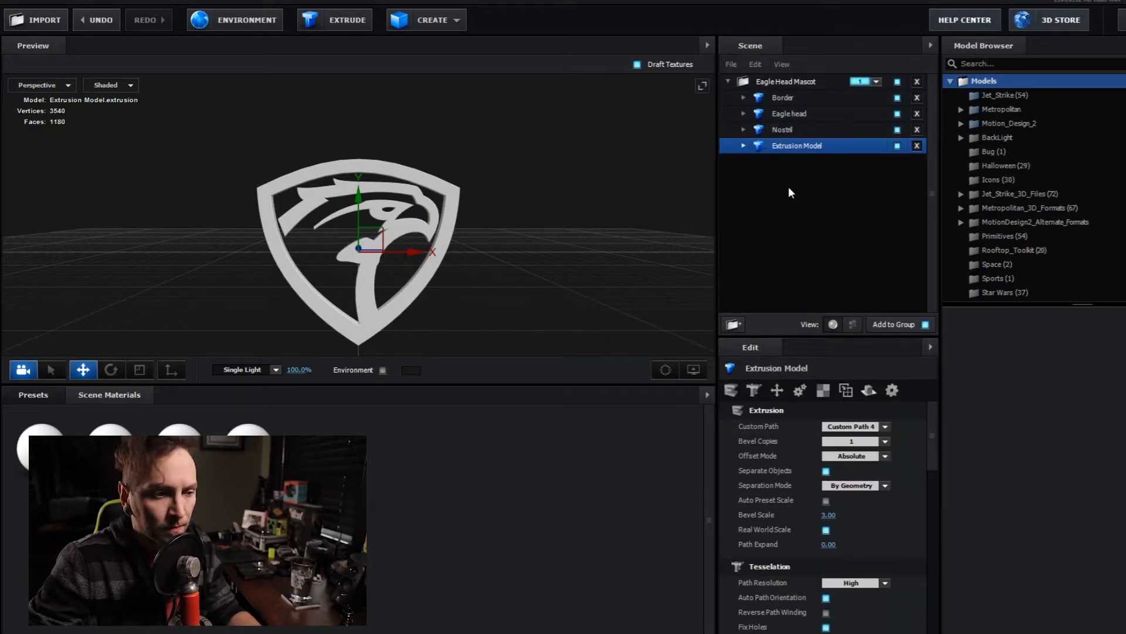
{"action": "double_click", "coordinate": [811, 145]}
{"action": "type", "text": "Beak"}
{"action": "key", "text": "Return"}
- Add an extrusion model below Beak, set it to Custom Path 5, and rename it Eye
{"action": "left_click", "coordinate": [347, 21]}
{"action": "left_click_drag", "start_coordinate": [789, 99], "coordinate": [788, 168]}
{"action": "left_click", "coordinate": [885, 428]}
{"action": "left_click", "coordinate": [871, 486]}
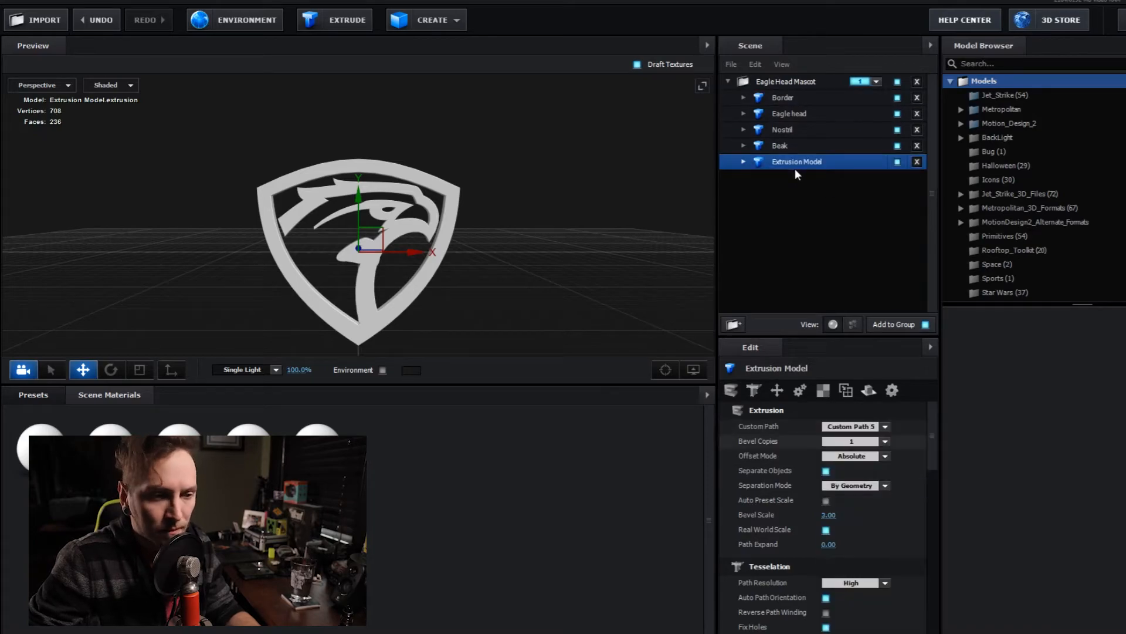
{"action": "double_click", "coordinate": [798, 162]}
{"action": "type", "text": "Eye]"}
{"action": "key", "text": "Return"}
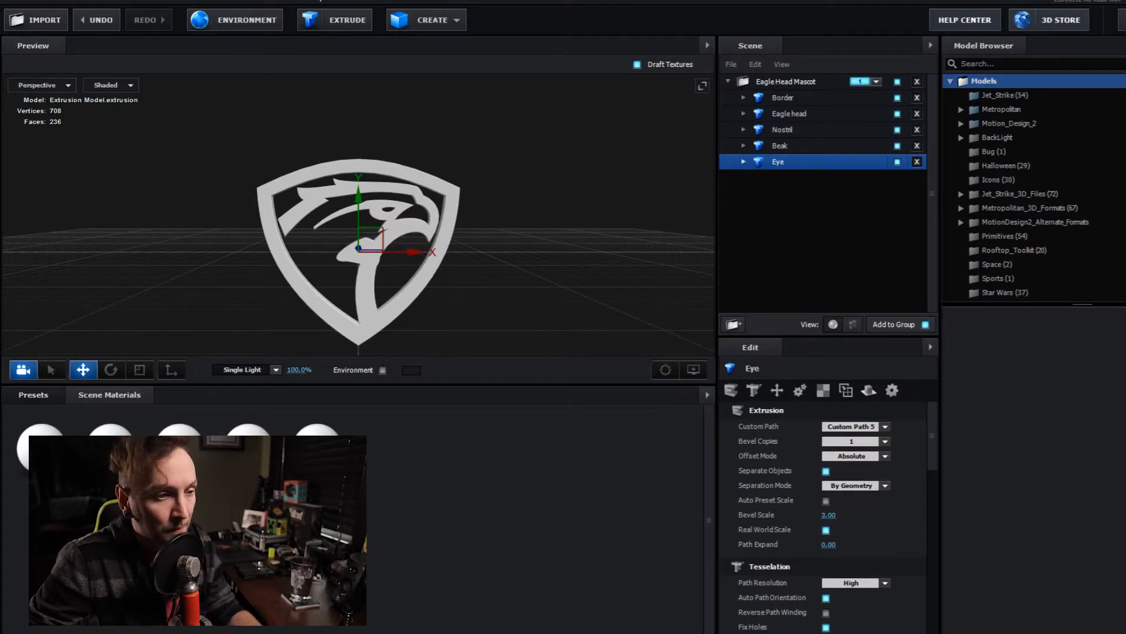
- Add an extrusion model below Eye, set it to Custom Path 6, and rename it Eagle Head Fill
{"action": "left_click", "coordinate": [328, 22]}
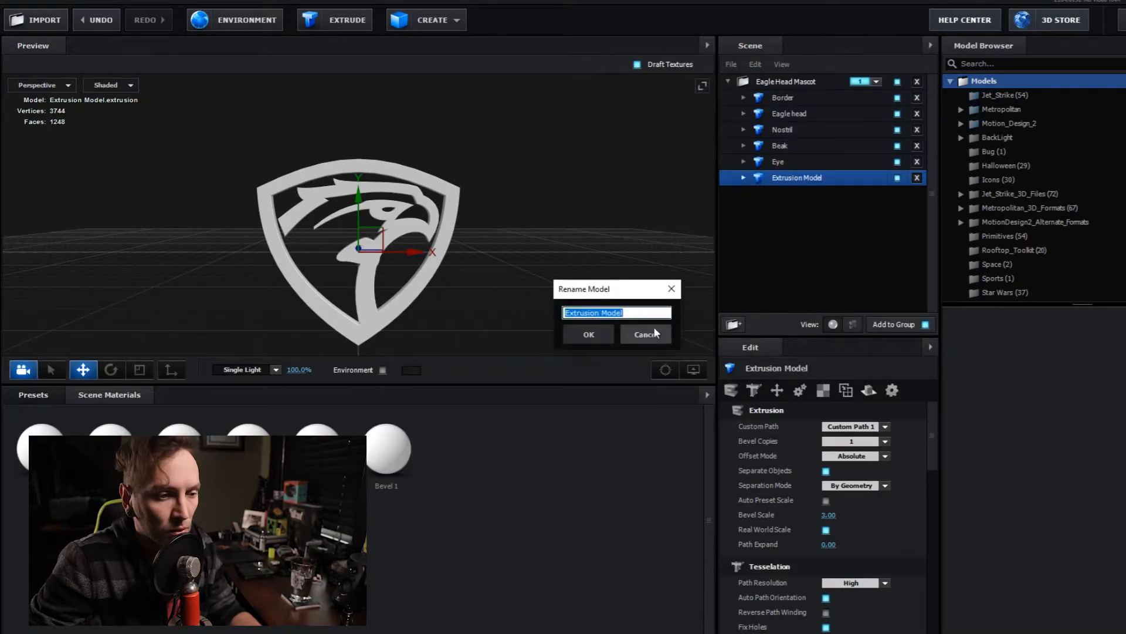
{"action": "left_click", "coordinate": [656, 326]}
{"action": "left_click", "coordinate": [854, 426]}
{"action": "left_click", "coordinate": [869, 500]}
{"action": "double_click", "coordinate": [795, 179]}
{"action": "type", "text": "Eagle Head Fill"}
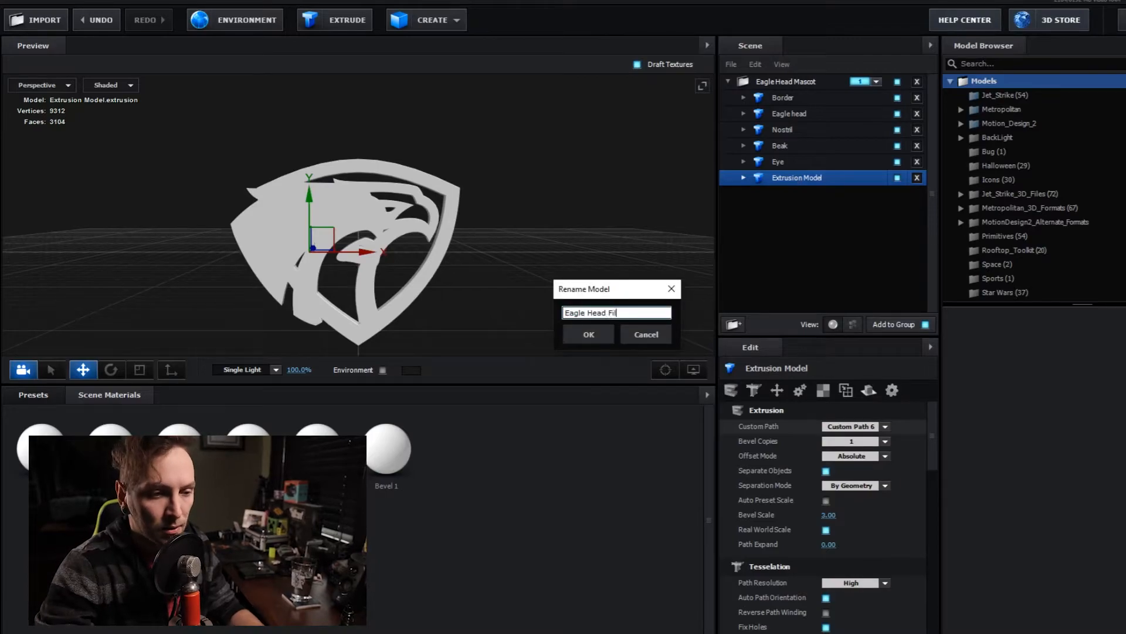
{"action": "key", "text": "Return"}
- Add an extrusion model below Eagle Head Fill, set it to Custom Path 7, and rename it Eagle Head Accent
{"action": "left_click", "coordinate": [343, 21]}
{"action": "left_click", "coordinate": [859, 427]}
{"action": "mouse_move", "coordinate": [789, 98]}
{"action": "left_mouse_down"}
{"action": "mouse_move", "coordinate": [792, 229]}
{"action": "mouse_move", "coordinate": [804, 90]}
{"action": "left_mouse_up"}
{"action": "left_click", "coordinate": [872, 514]}
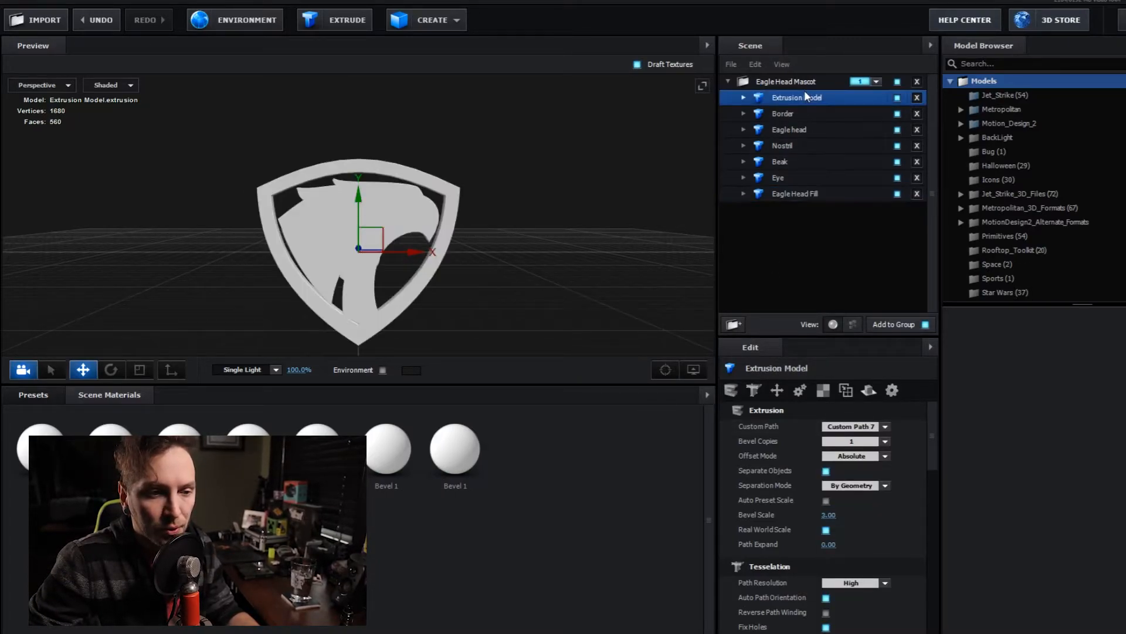
{"action": "left_click_drag", "start_coordinate": [813, 147], "coordinate": [800, 203]}
{"action": "double_click", "coordinate": [803, 192]}
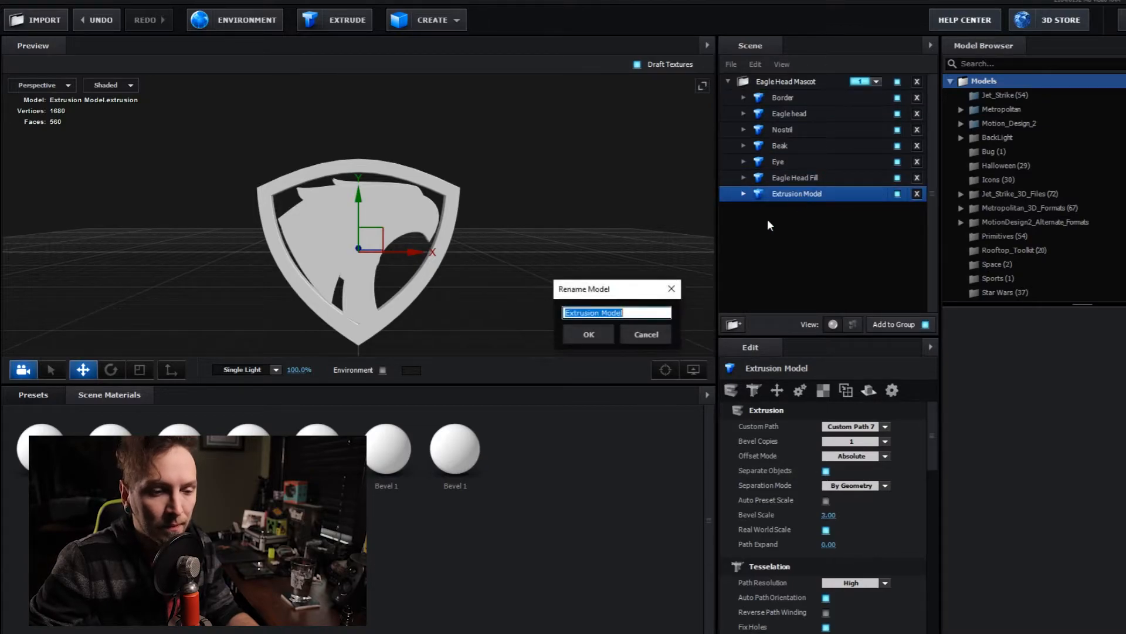
{"action": "type", "text": "Eagle Head Accent"}
{"action": "key", "text": "Return"}
- Add an extrusion model below Eagle Head Accent, set it to Custom Path 8, and rename it Inner Fill
{"action": "left_click", "coordinate": [347, 19]}
{"action": "left_click_drag", "start_coordinate": [803, 98], "coordinate": [806, 222]}
{"action": "left_click", "coordinate": [885, 427]}
{"action": "left_click", "coordinate": [898, 544]}
{"action": "left_click", "coordinate": [885, 427]}
{"action": "left_click", "coordinate": [880, 529]}
{"action": "double_click", "coordinate": [798, 209]}
{"action": "type", "text": "Inner Fill"}
{"action": "key", "text": "Return"}
- Set the Extrude depth of Inner Fill's Bevel 1 to 0.05
{"action": "left_click_drag", "start_coordinate": [575, 280], "coordinate": [521, 284]}
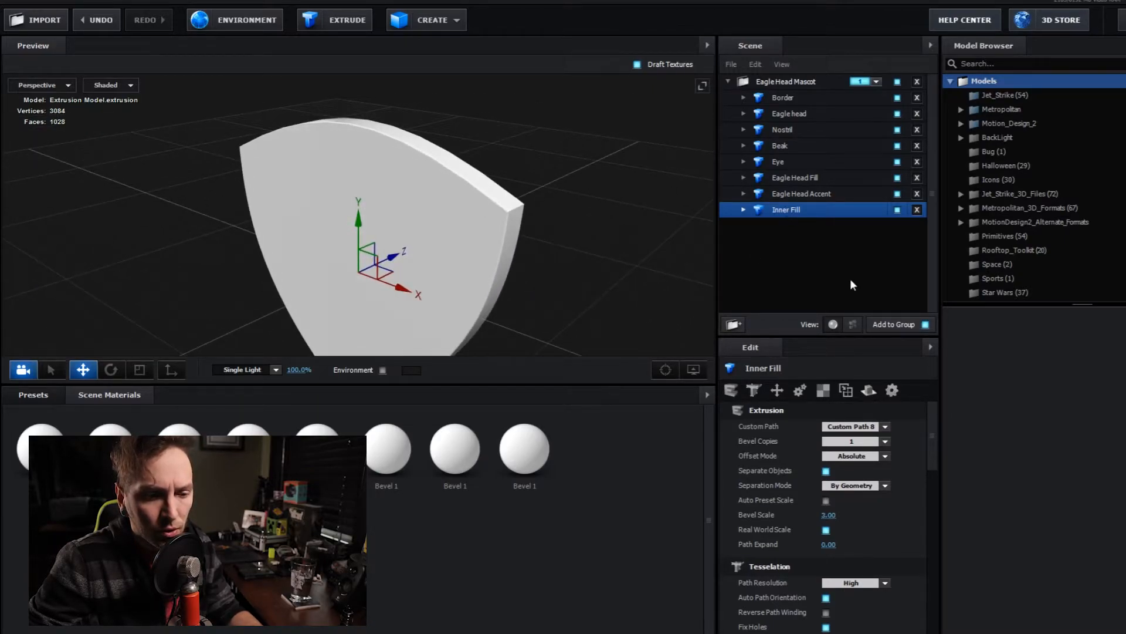
{"action": "left_click", "coordinate": [743, 209]}
{"action": "left_click", "coordinate": [805, 225]}
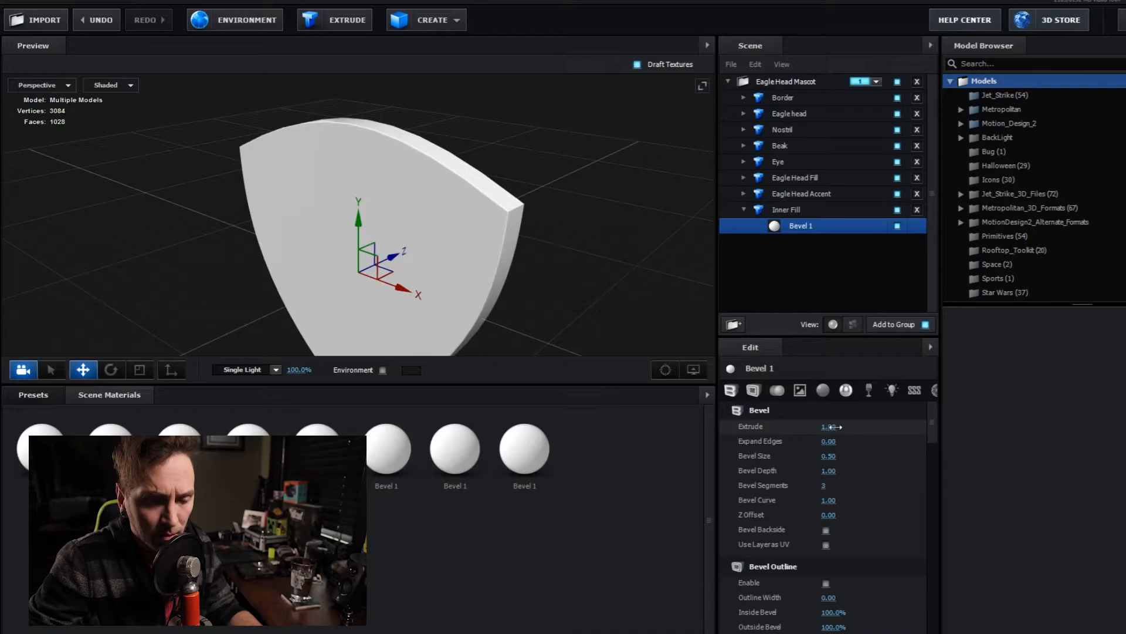
{"action": "left_click_drag", "start_coordinate": [831, 426], "coordinate": [797, 431]}
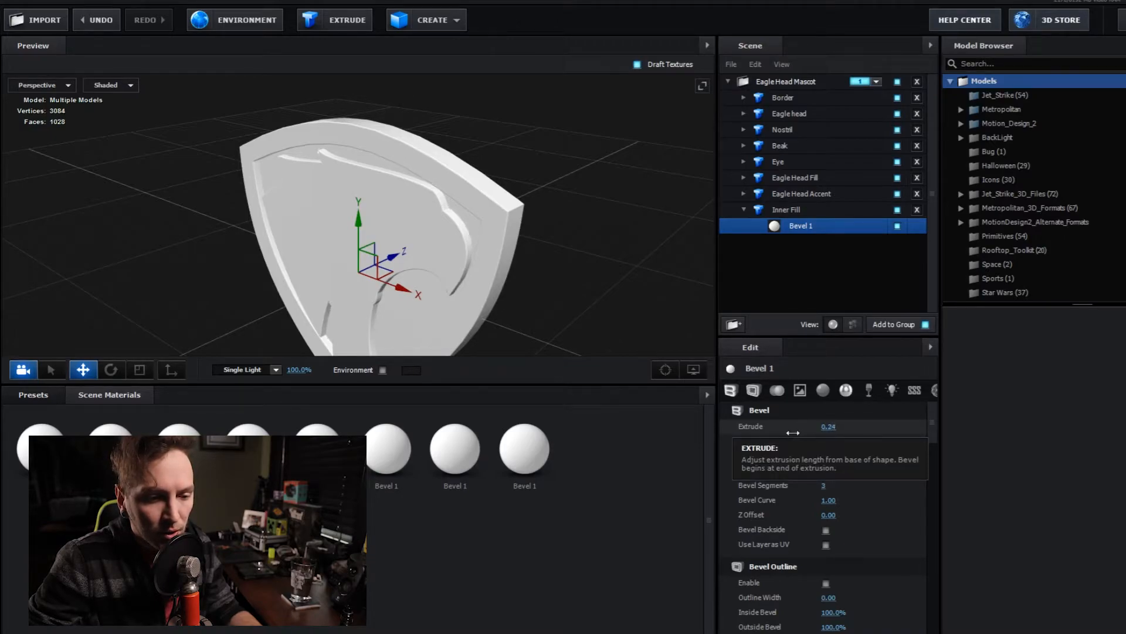
{"action": "left_click_drag", "start_coordinate": [791, 433], "coordinate": [774, 438]}
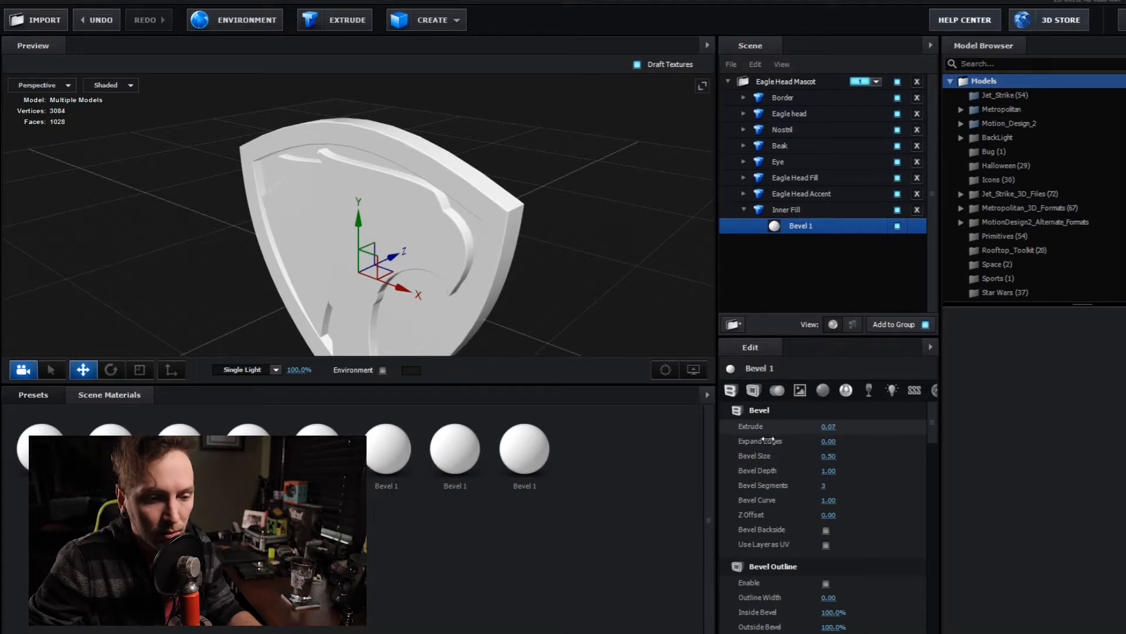
{"action": "left_click", "coordinate": [828, 426]}
{"action": "type", "text": ".05"}
{"action": "key", "text": "Return"}
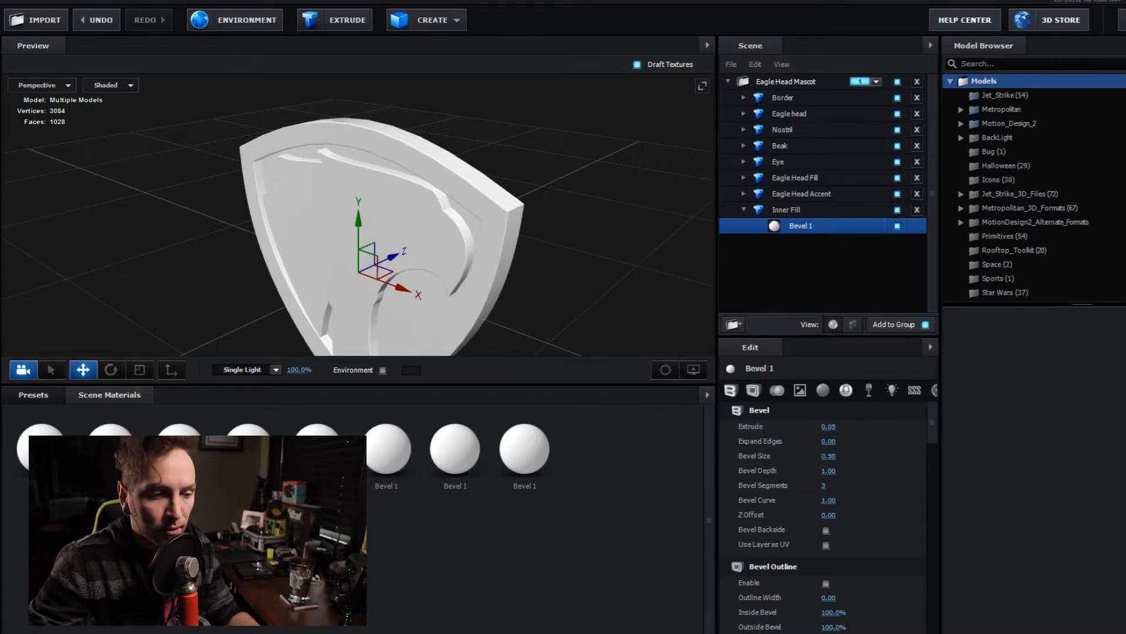
{"action": "left_click_drag", "start_coordinate": [411, 176], "coordinate": [663, 177]}
{"action": "left_click", "coordinate": [742, 210]}
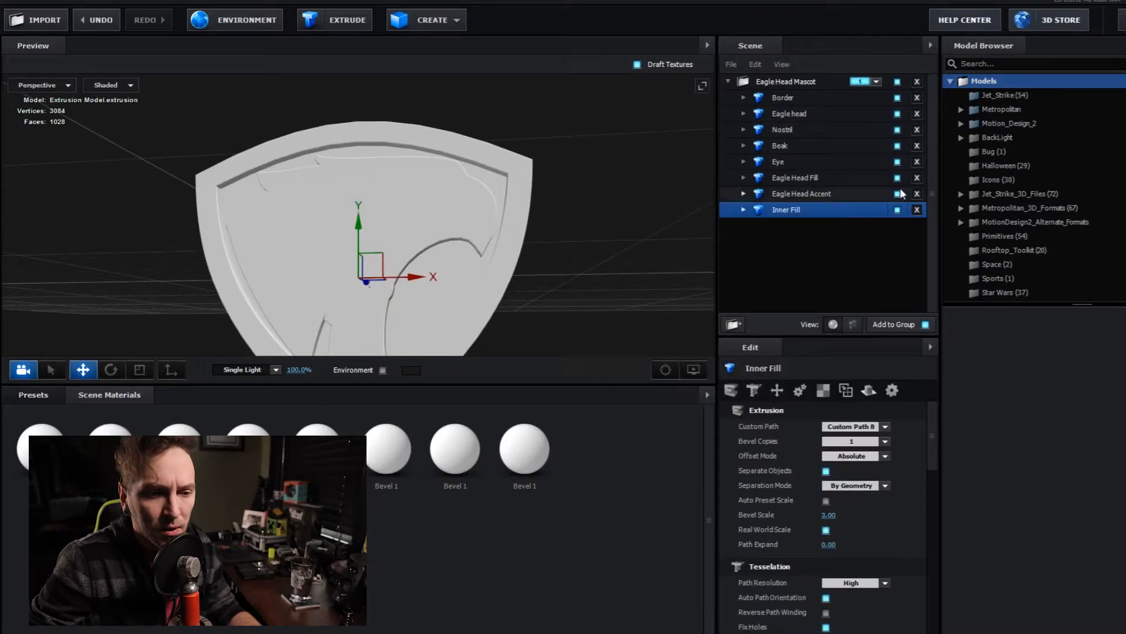
- Hide every model in the group except Border and Inner Fill
{"action": "left_click", "coordinate": [898, 194]}
{"action": "left_click", "coordinate": [900, 177]}
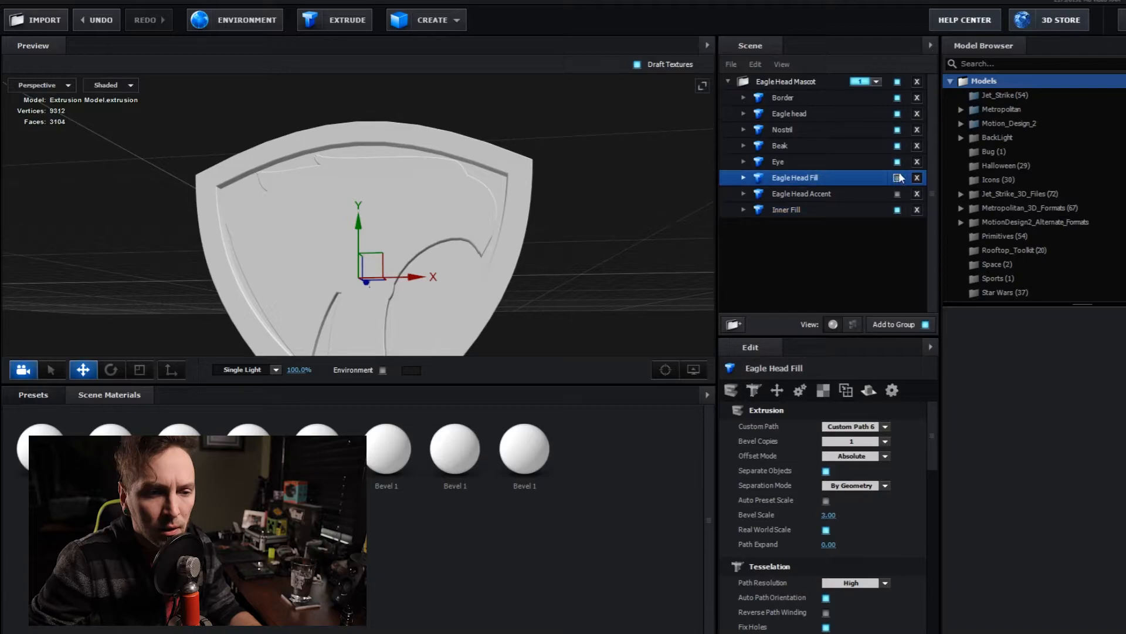
{"action": "left_click", "coordinate": [897, 162]}
{"action": "left_click", "coordinate": [898, 145]}
{"action": "left_click", "coordinate": [897, 130]}
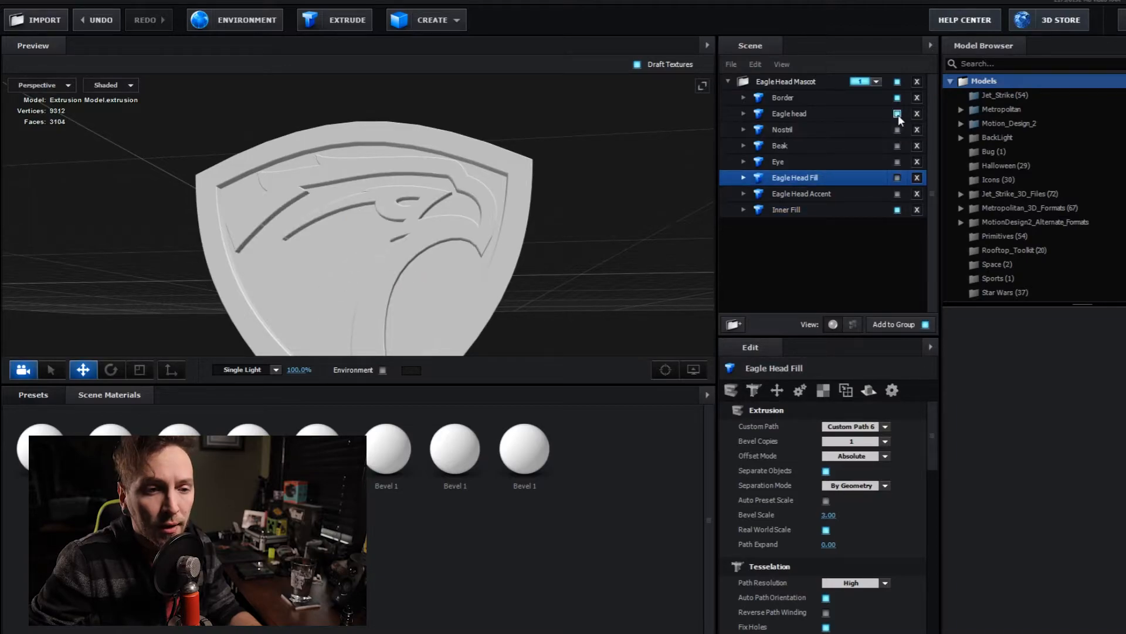
{"action": "left_click", "coordinate": [897, 113]}
{"action": "left_click", "coordinate": [898, 98]}
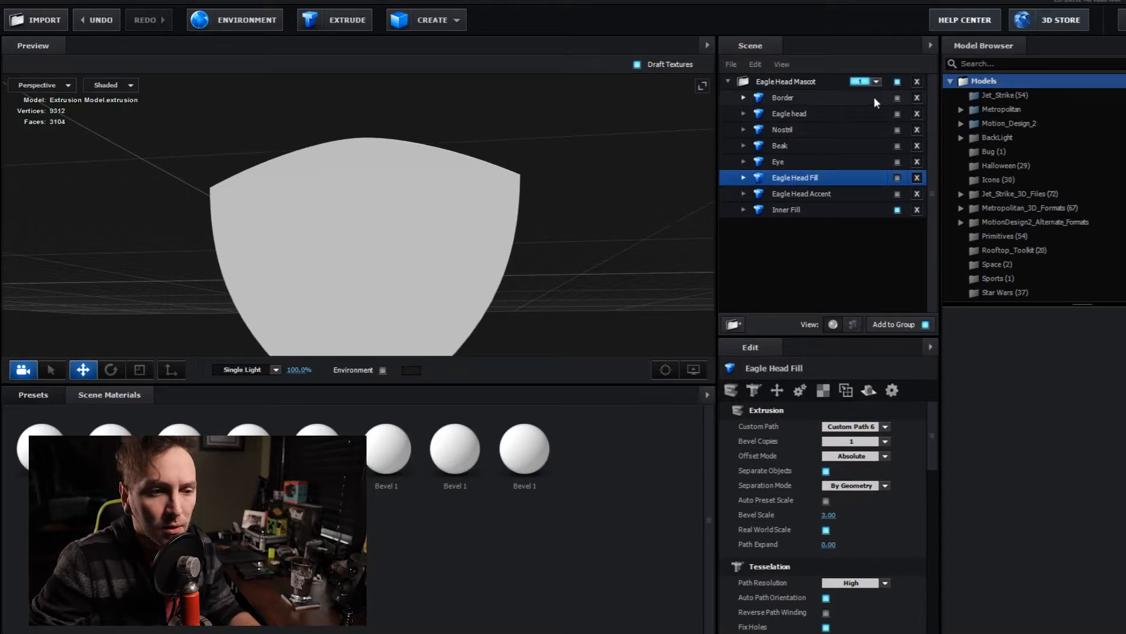
{"action": "left_click", "coordinate": [898, 98]}
{"action": "left_click_drag", "start_coordinate": [652, 217], "coordinate": [573, 313]}
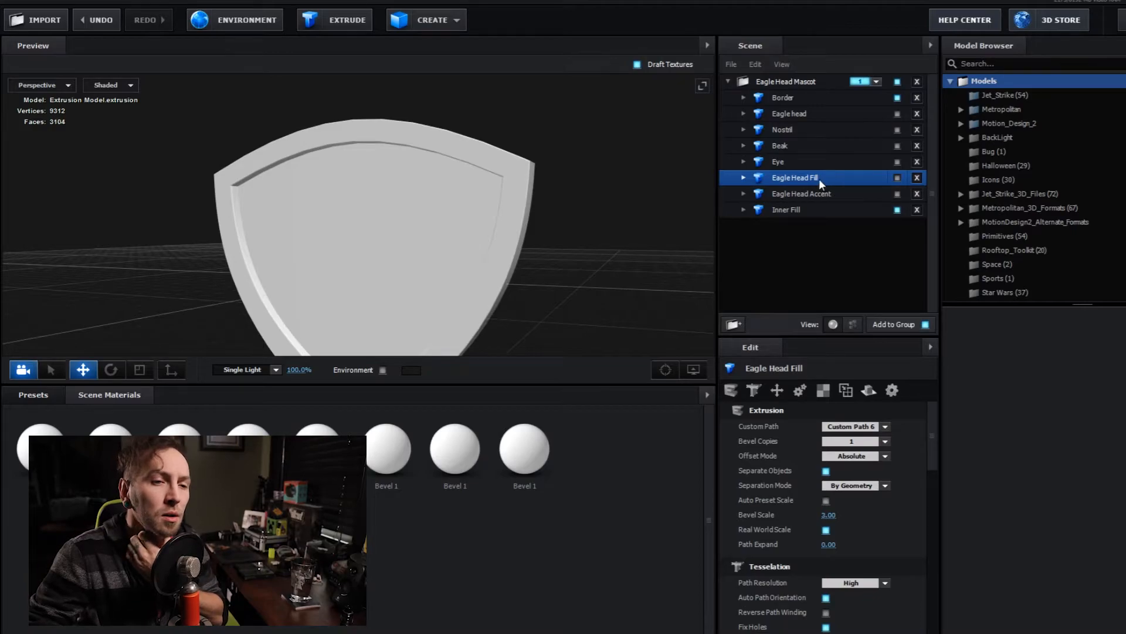
- Show the Eagle head model and nudge it along the X and Y axes to position it within the shield border
{"action": "left_click", "coordinate": [805, 113]}
{"action": "left_click", "coordinate": [897, 114]}
{"action": "mouse_move", "coordinate": [576, 264]}
{"action": "left_mouse_down"}
{"action": "mouse_move", "coordinate": [611, 259]}
{"action": "mouse_move", "coordinate": [591, 261]}
{"action": "left_mouse_up"}
{"action": "left_click_drag", "start_coordinate": [361, 226], "coordinate": [360, 236]}
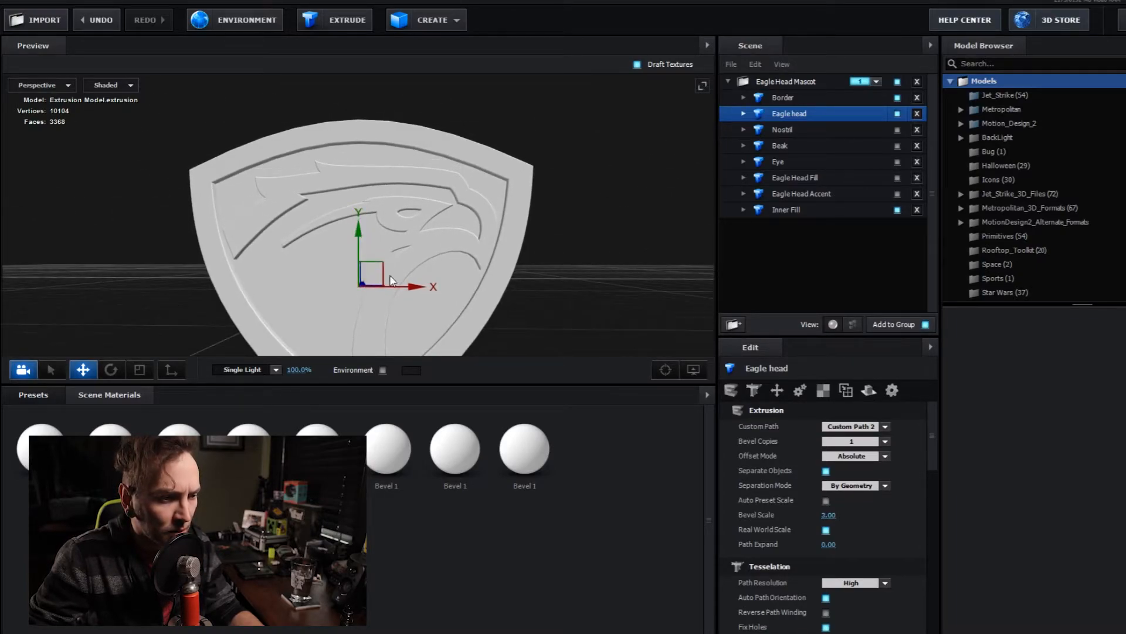
{"action": "left_click_drag", "start_coordinate": [410, 291], "coordinate": [399, 292]}
{"action": "left_click_drag", "start_coordinate": [560, 311], "coordinate": [510, 268]}
{"action": "mouse_move", "coordinate": [371, 159]}
{"action": "left_mouse_down"}
{"action": "mouse_move", "coordinate": [371, 175]}
{"action": "mouse_move", "coordinate": [371, 164]}
{"action": "left_mouse_up"}
{"action": "left_click_drag", "start_coordinate": [429, 216], "coordinate": [426, 216]}
{"action": "left_click_drag", "start_coordinate": [522, 154], "coordinate": [531, 186]}
{"action": "left_click_drag", "start_coordinate": [421, 225], "coordinate": [423, 225]}
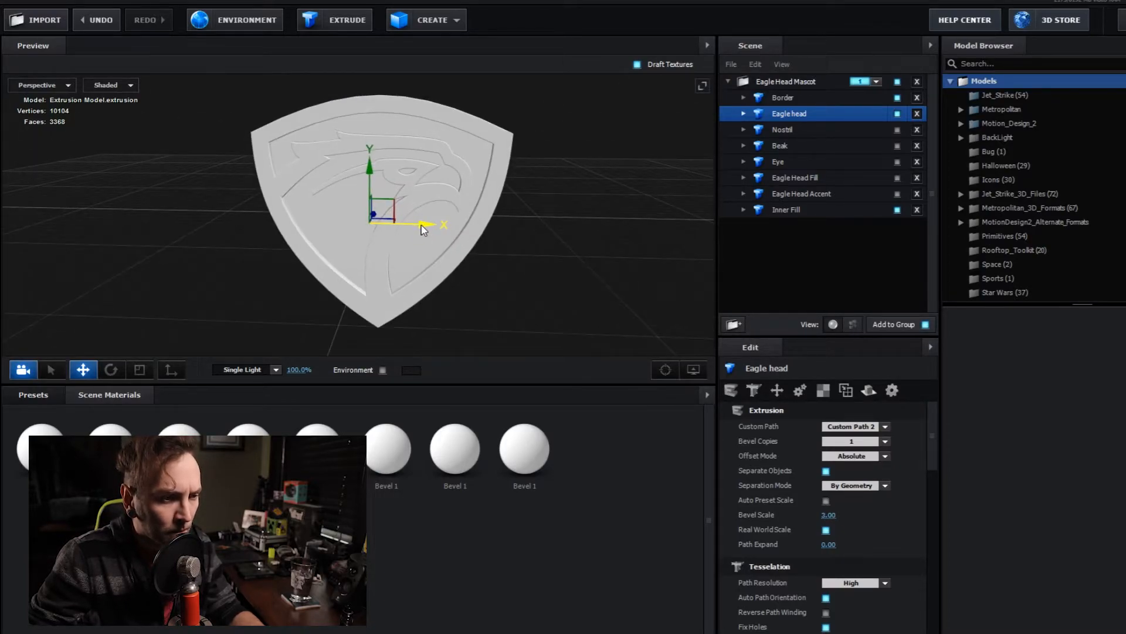
{"action": "left_click_drag", "start_coordinate": [590, 228], "coordinate": [581, 266]}
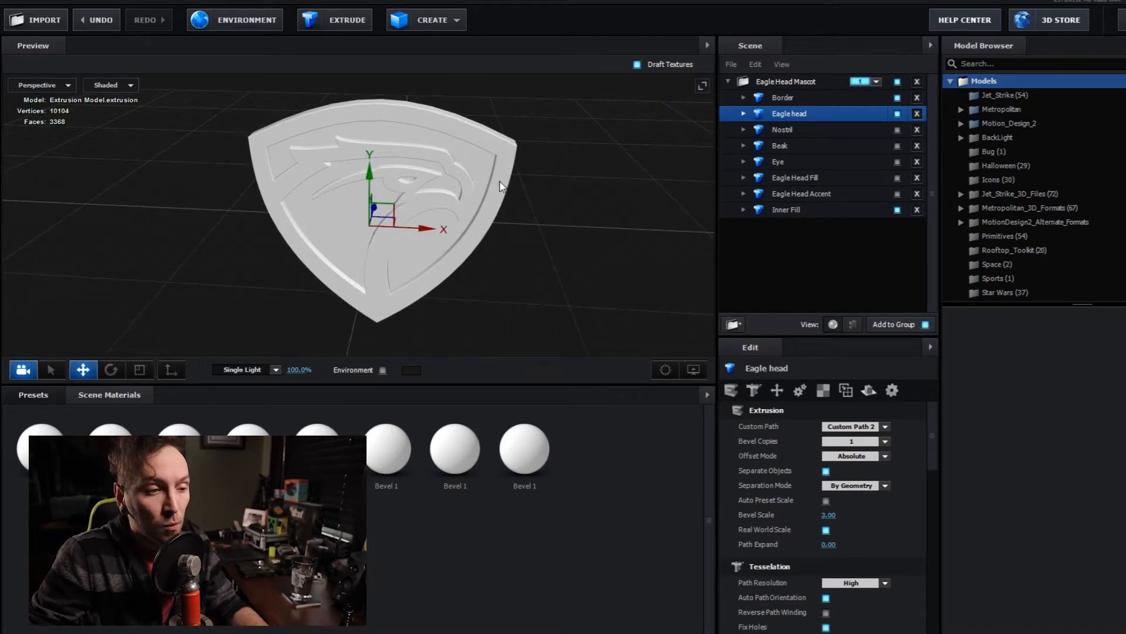
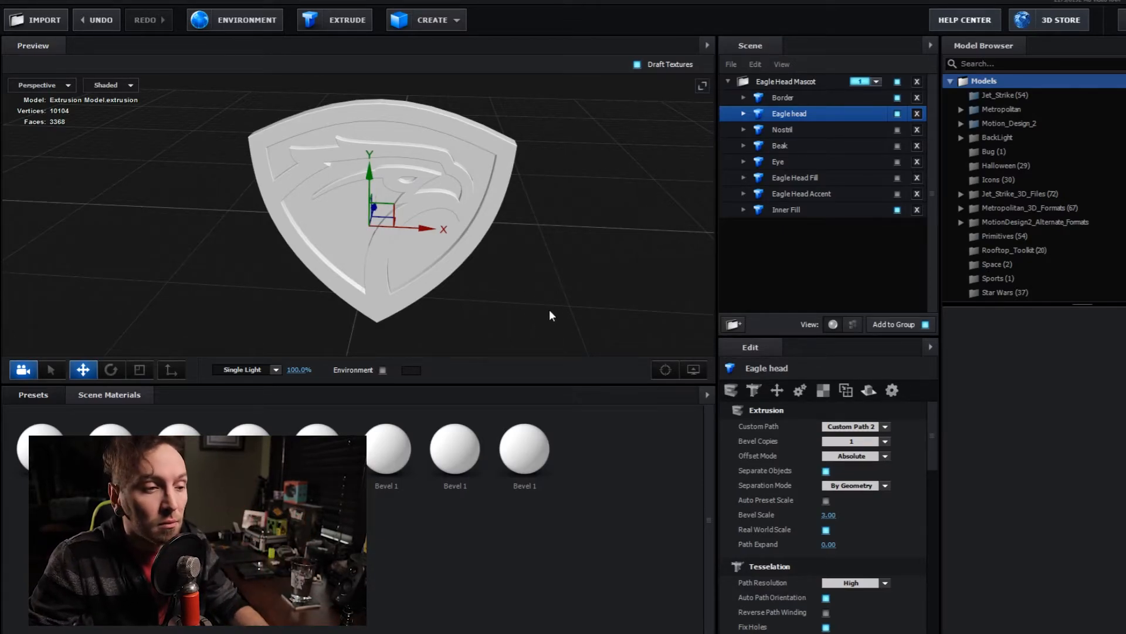
- Show the Beak model and move it along the X and Y axes to about 0.38, 0.24, over the eagle's beak
{"action": "mouse_move", "coordinate": [524, 274]}
{"action": "left_mouse_down"}
{"action": "mouse_move", "coordinate": [547, 271]}
{"action": "mouse_move", "coordinate": [499, 231]}
{"action": "mouse_move", "coordinate": [522, 291]}
{"action": "mouse_move", "coordinate": [548, 234]}
{"action": "mouse_move", "coordinate": [515, 231]}
{"action": "mouse_move", "coordinate": [527, 265]}
{"action": "left_mouse_up"}
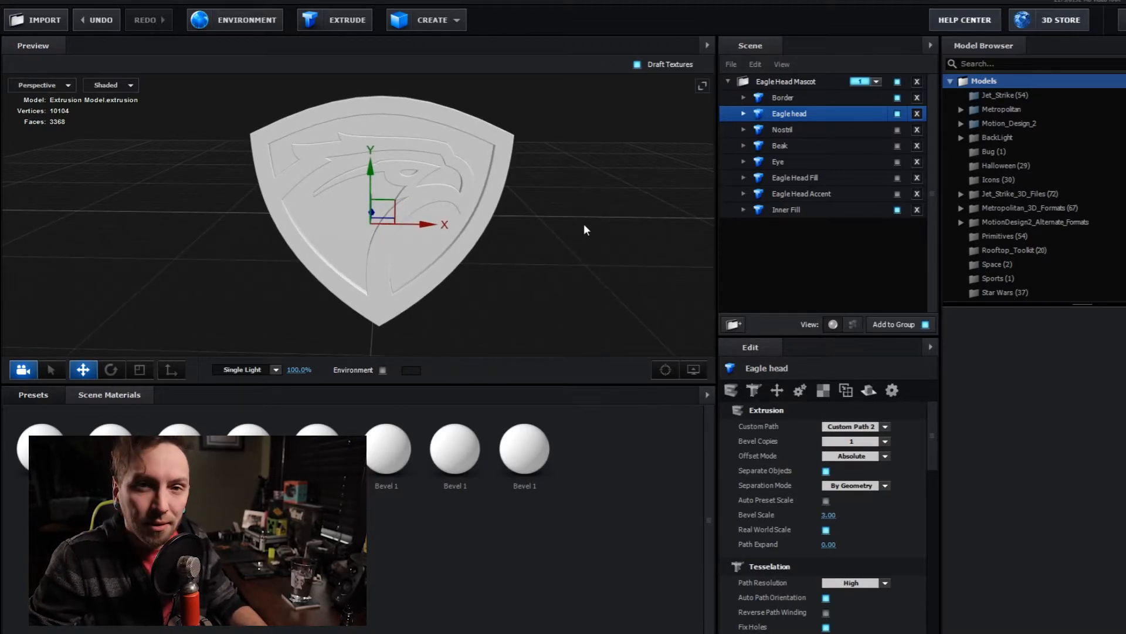
{"action": "left_click_drag", "start_coordinate": [573, 256], "coordinate": [549, 276]}
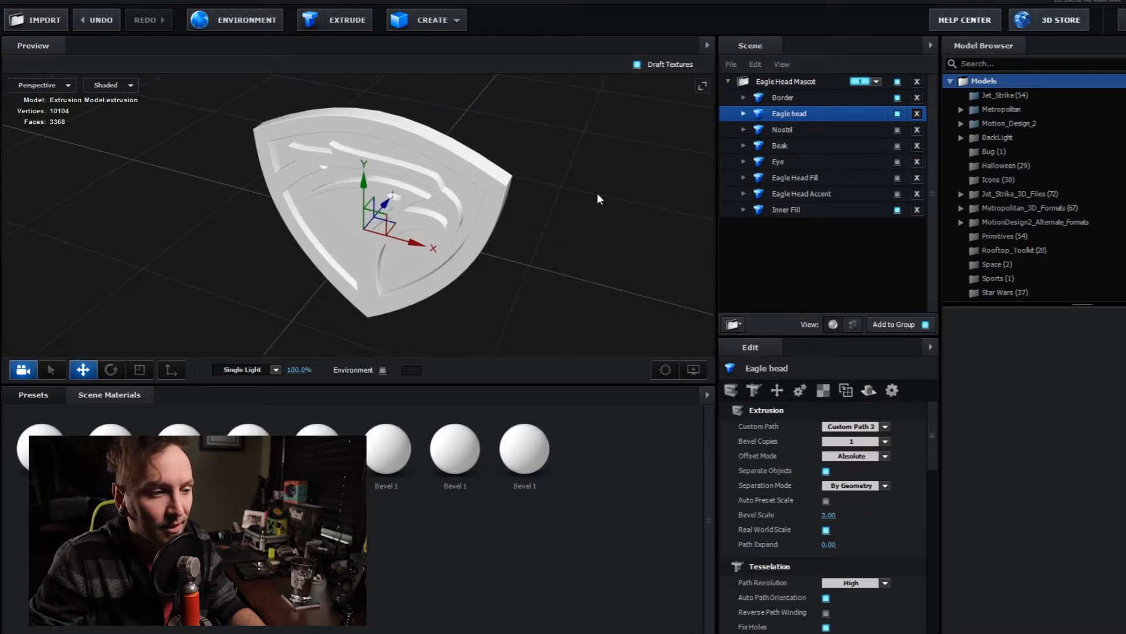
{"action": "left_click_drag", "start_coordinate": [627, 268], "coordinate": [614, 248]}
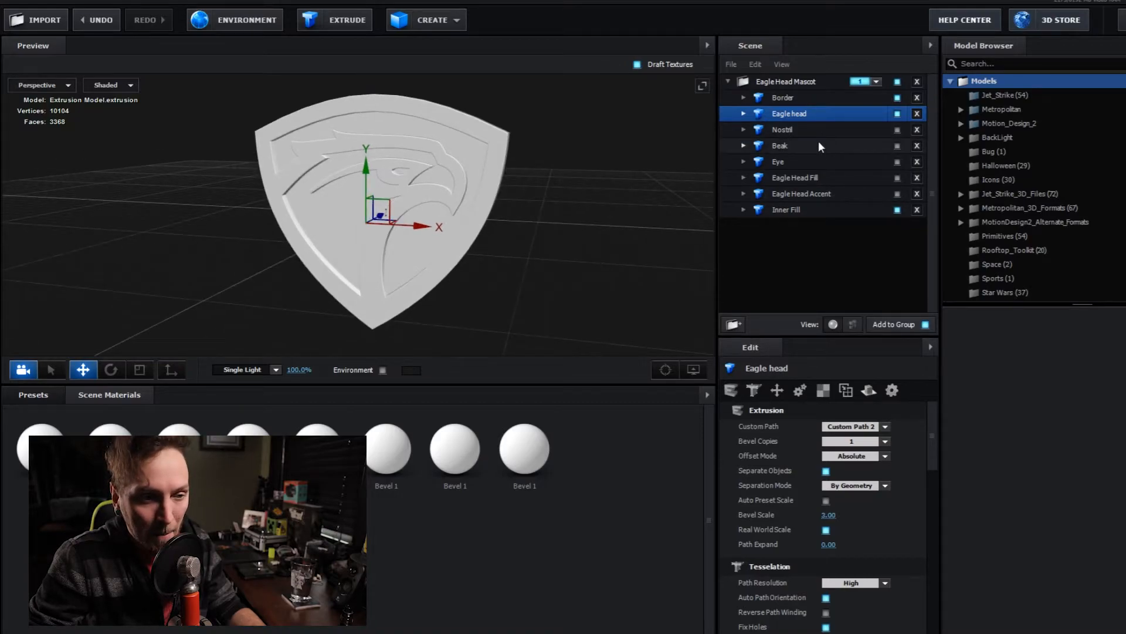
{"action": "left_click", "coordinate": [878, 134]}
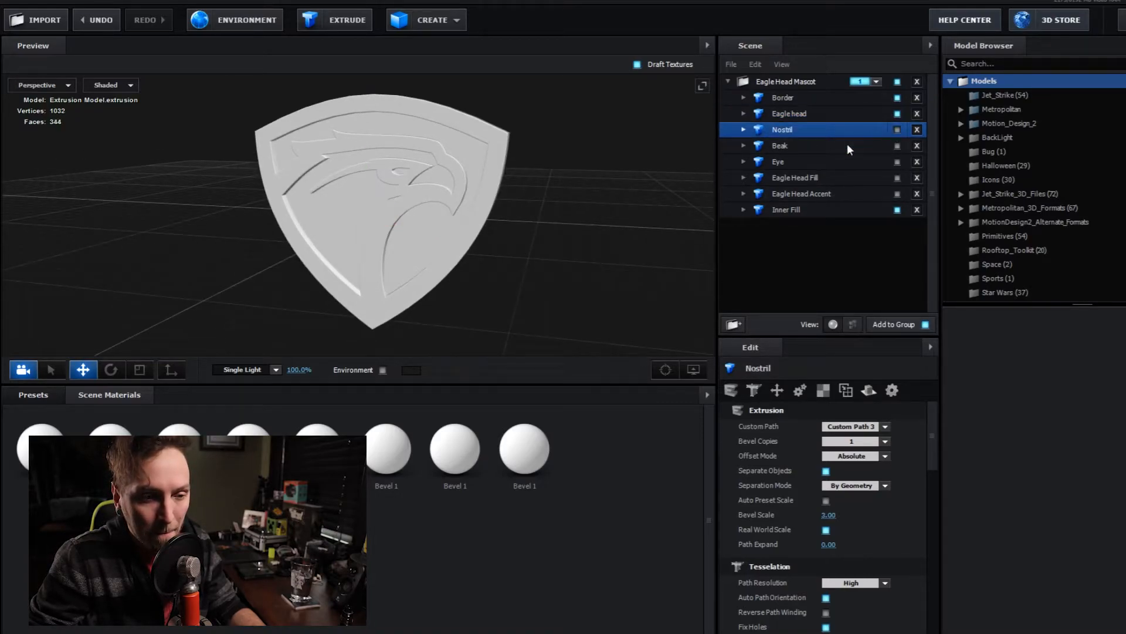
{"action": "left_click", "coordinate": [874, 145]}
{"action": "left_click", "coordinate": [897, 146]}
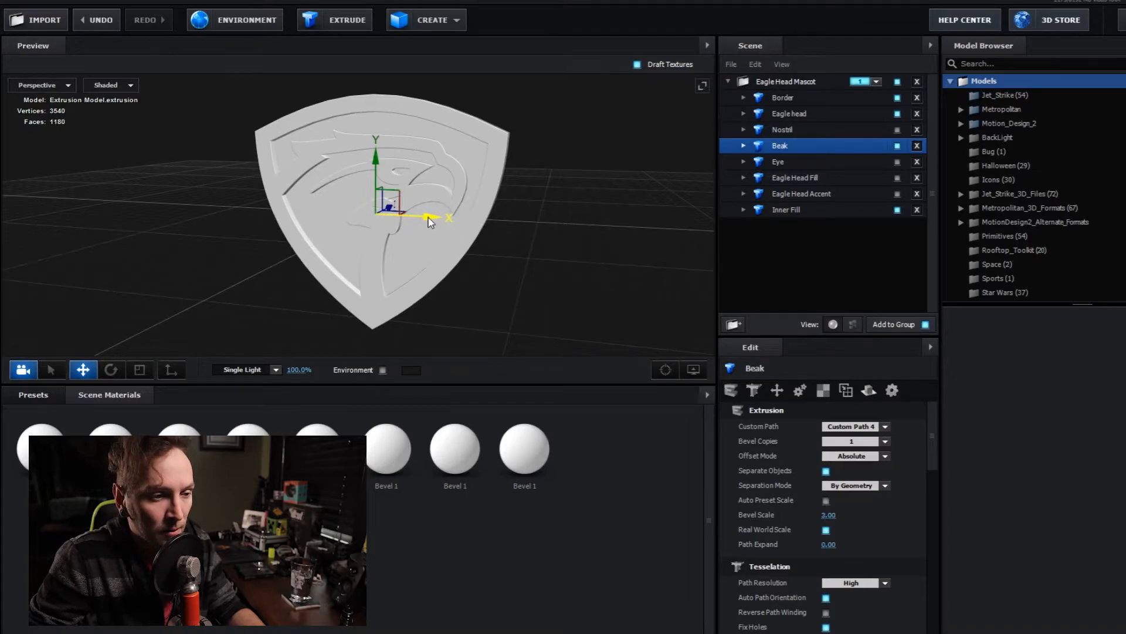
{"action": "left_click_drag", "start_coordinate": [427, 219], "coordinate": [490, 219]}
{"action": "left_click_drag", "start_coordinate": [437, 155], "coordinate": [445, 118]}
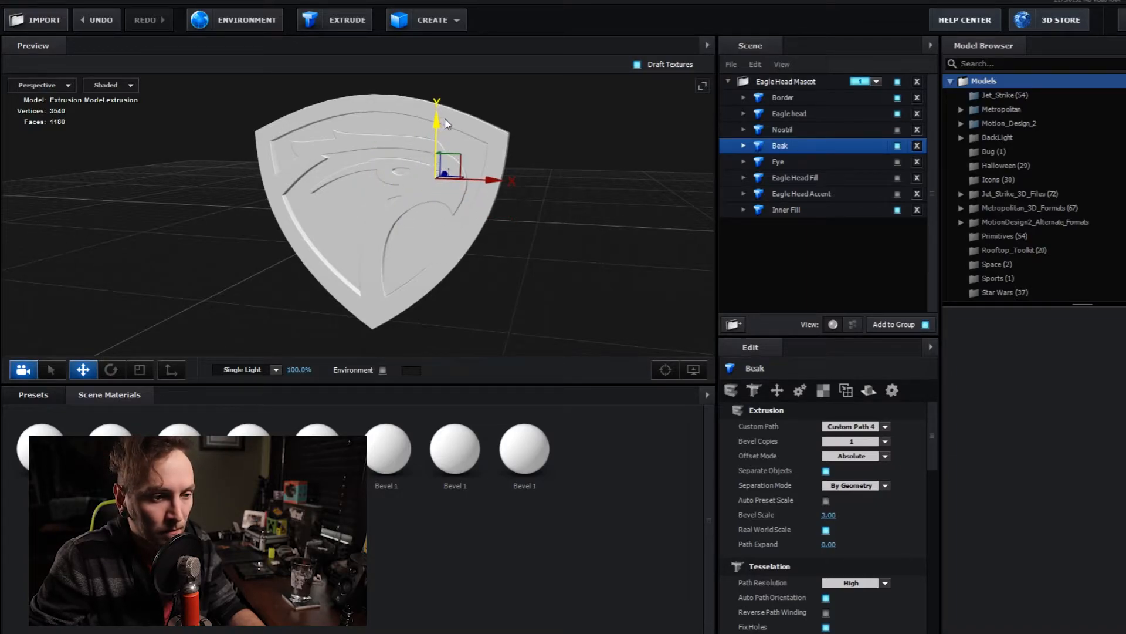
- Set the Extrude depth of the Beak's Bevel 1 to 0.60
{"action": "left_click", "coordinate": [743, 145]}
{"action": "scroll", "coordinate": [535, 186], "scroll_direction": "up", "scroll_amount": 3}
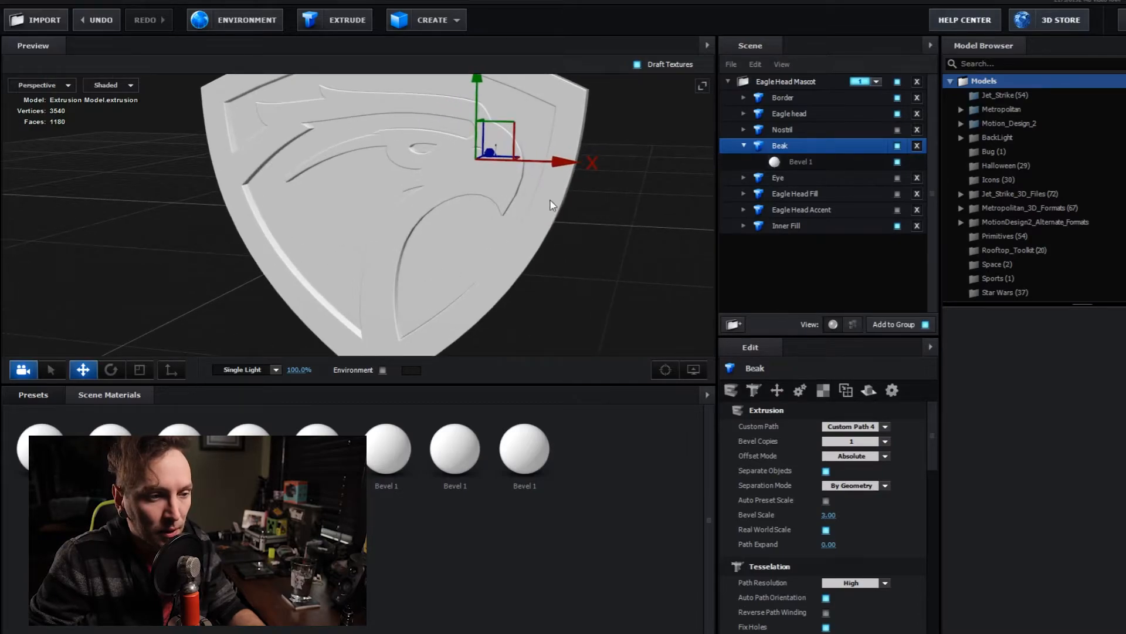
{"action": "scroll", "coordinate": [554, 206], "scroll_direction": "down", "scroll_amount": 2}
{"action": "left_click", "coordinate": [795, 162]}
{"action": "left_click_drag", "start_coordinate": [828, 426], "coordinate": [817, 427]}
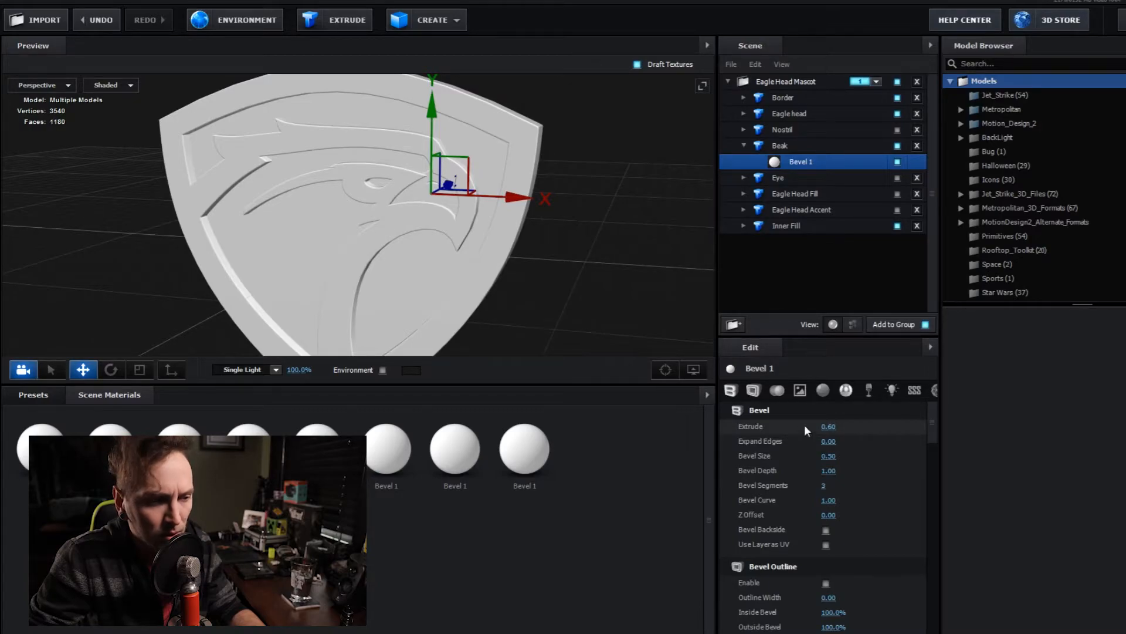
- Set the Bevel Size of the Beak's Bevel 1 to 0.00
{"action": "mouse_move", "coordinate": [547, 273]}
{"action": "left_mouse_down"}
{"action": "mouse_move", "coordinate": [590, 274]}
{"action": "mouse_move", "coordinate": [577, 286]}
{"action": "mouse_move", "coordinate": [544, 260]}
{"action": "left_mouse_up"}
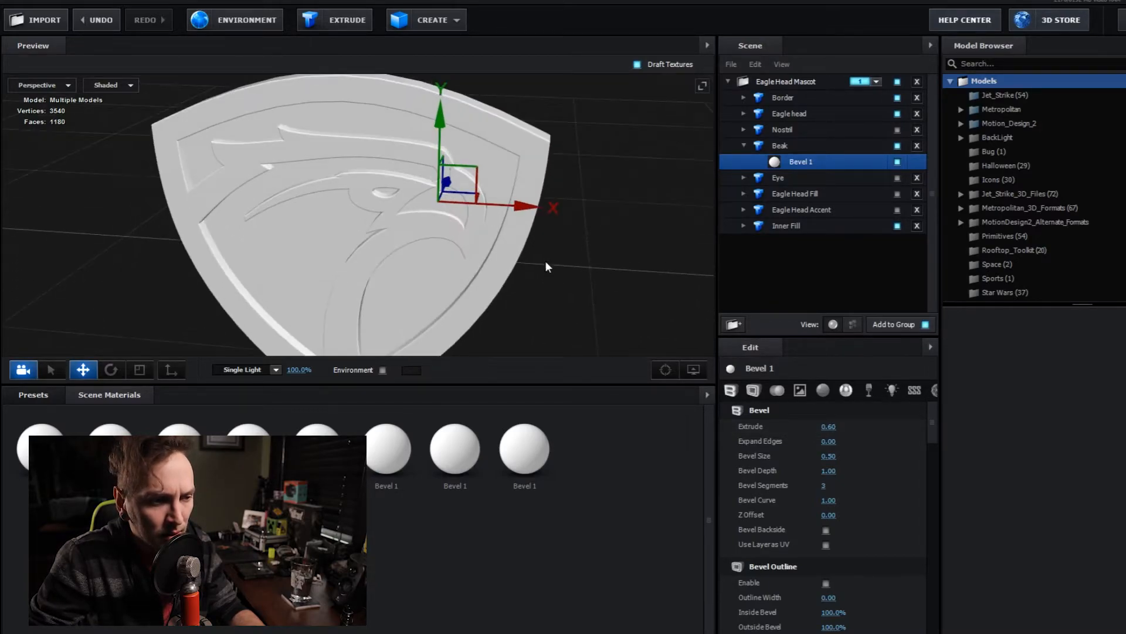
{"action": "scroll", "coordinate": [544, 260], "scroll_direction": "up", "scroll_amount": 5}
{"action": "left_click_drag", "start_coordinate": [521, 266], "coordinate": [545, 258]}
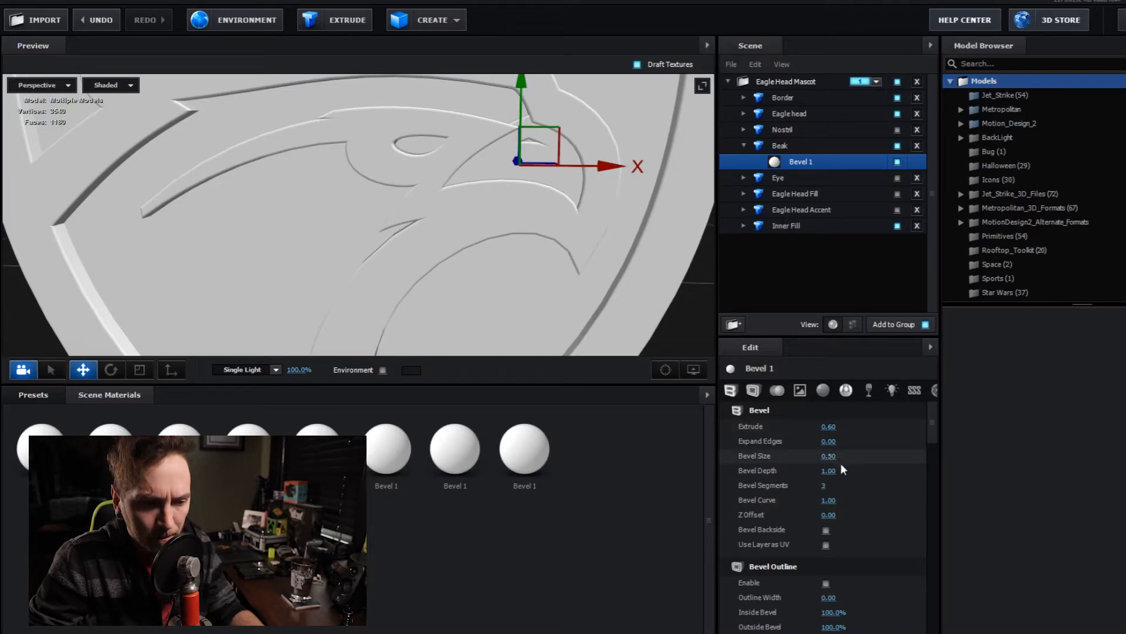
{"action": "left_click_drag", "start_coordinate": [838, 459], "coordinate": [805, 455]}
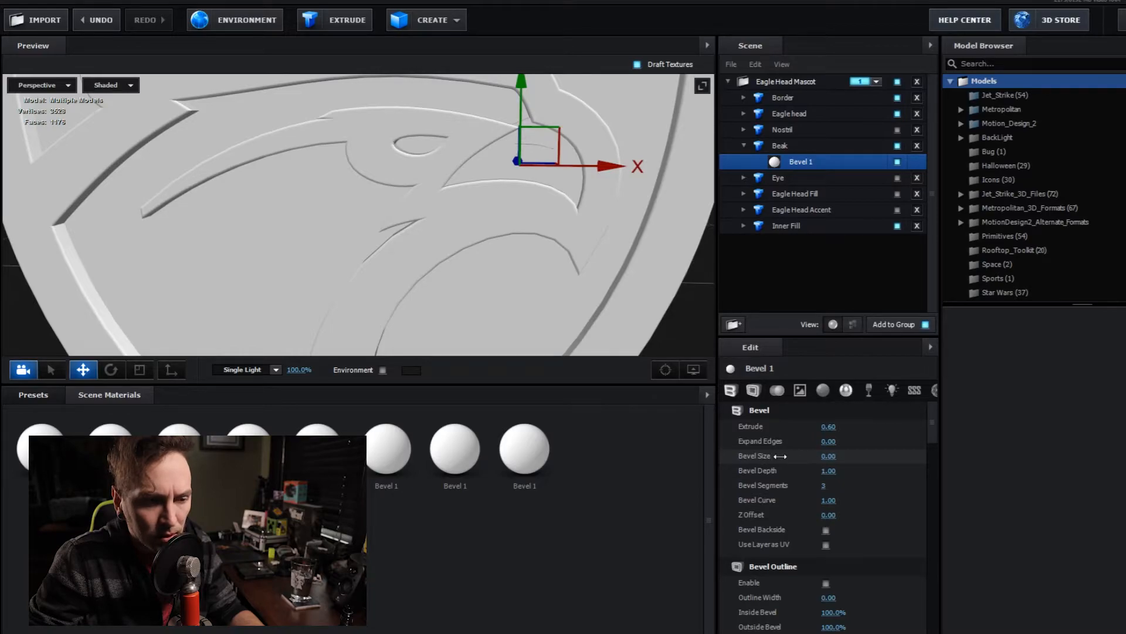
- Check the Bevel 1 settings of the Inner Fill and Eagle Head Accent models
{"action": "left_click", "coordinate": [787, 227]}
{"action": "left_click", "coordinate": [742, 224]}
{"action": "left_click", "coordinate": [797, 241]}
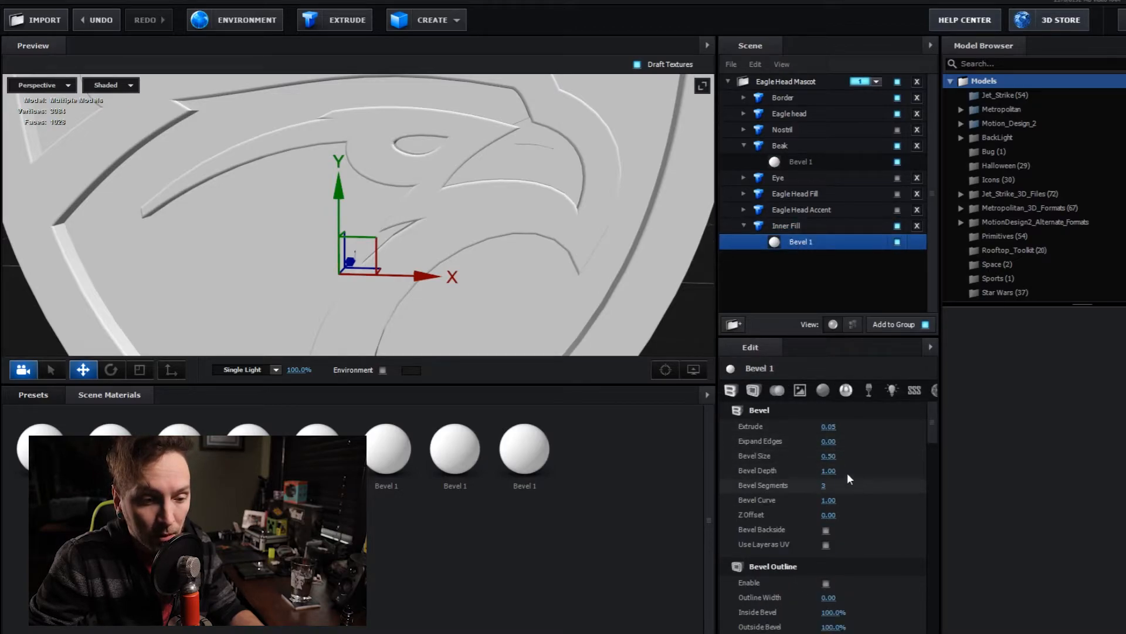
{"action": "left_click", "coordinate": [742, 209]}
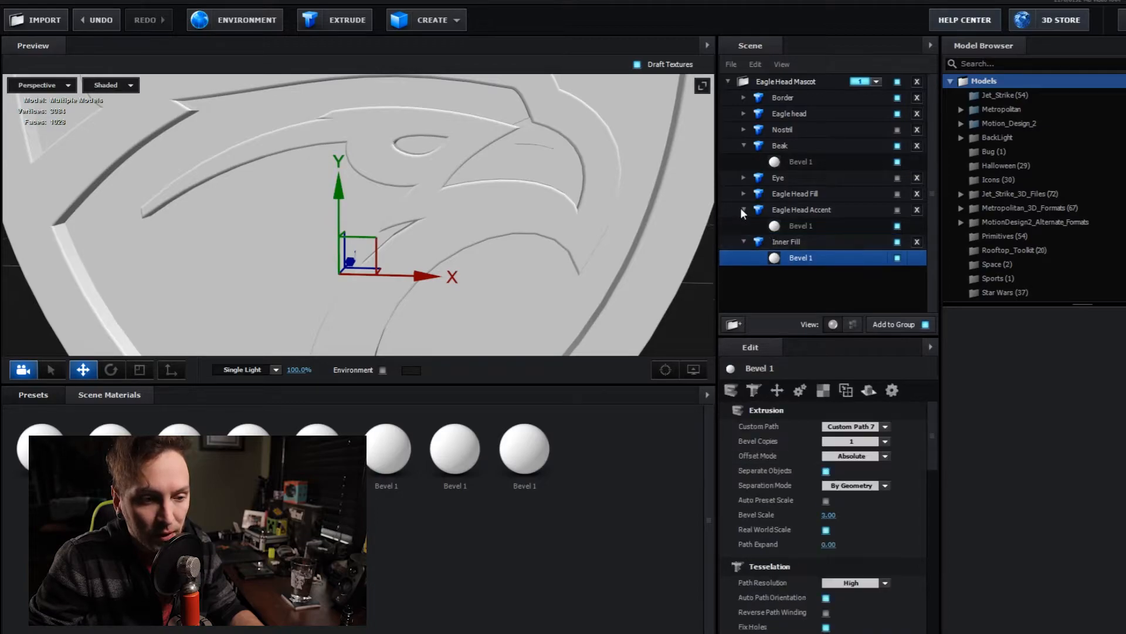
{"action": "left_click", "coordinate": [802, 224]}
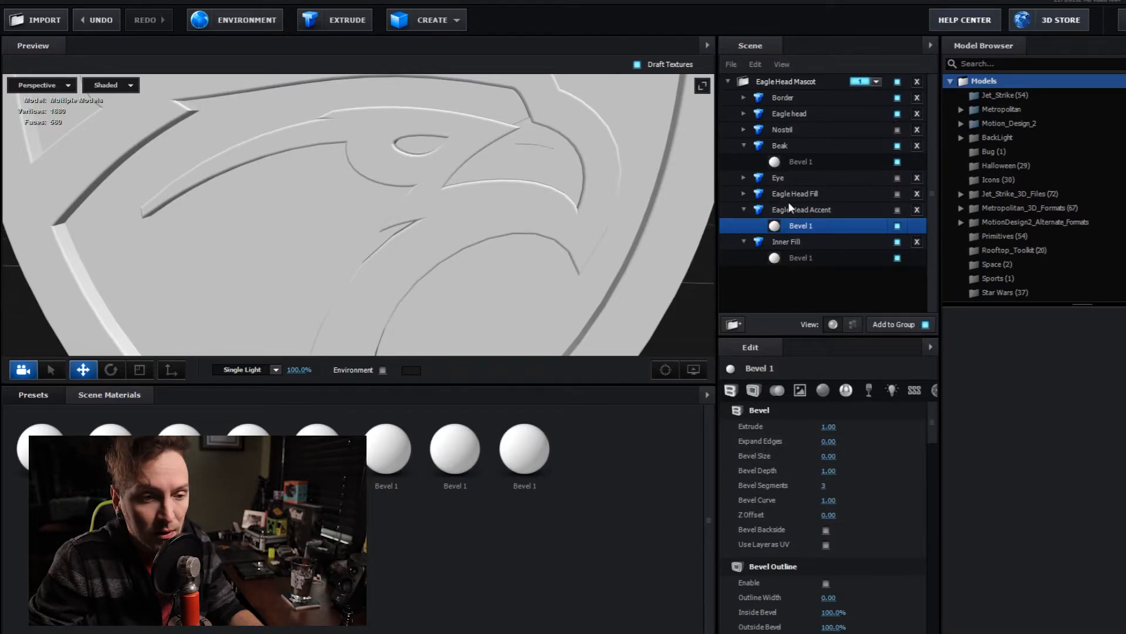
{"action": "left_click", "coordinate": [745, 209]}
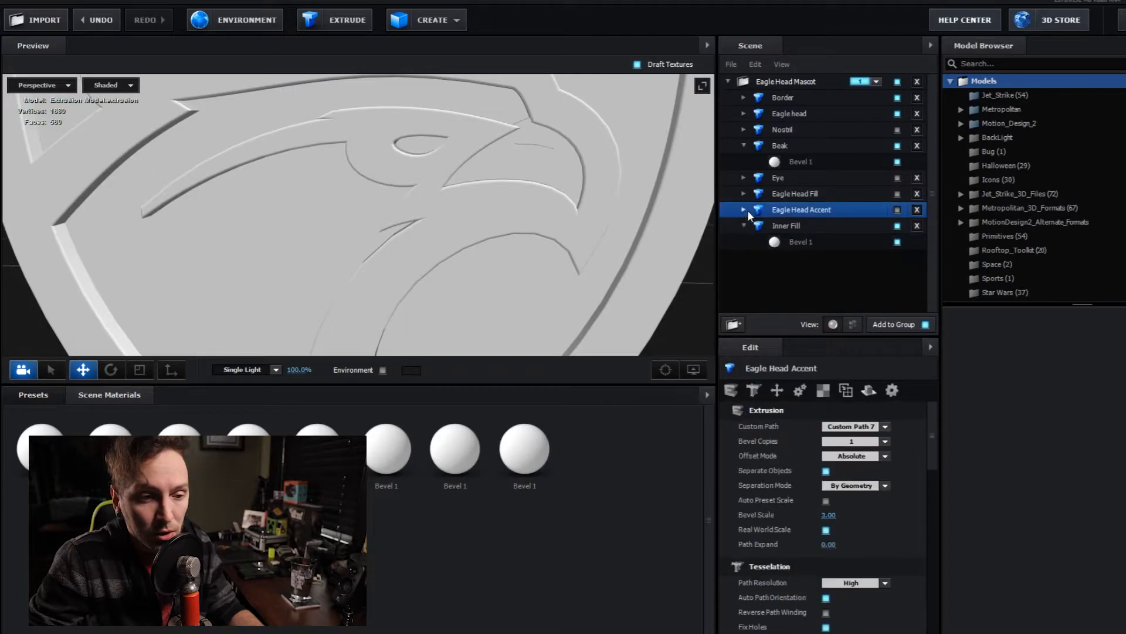
- Set the Bevel Size of Eagle head's Bevel 1 to 0.57
{"action": "left_click", "coordinate": [780, 146]}
{"action": "left_click", "coordinate": [777, 114]}
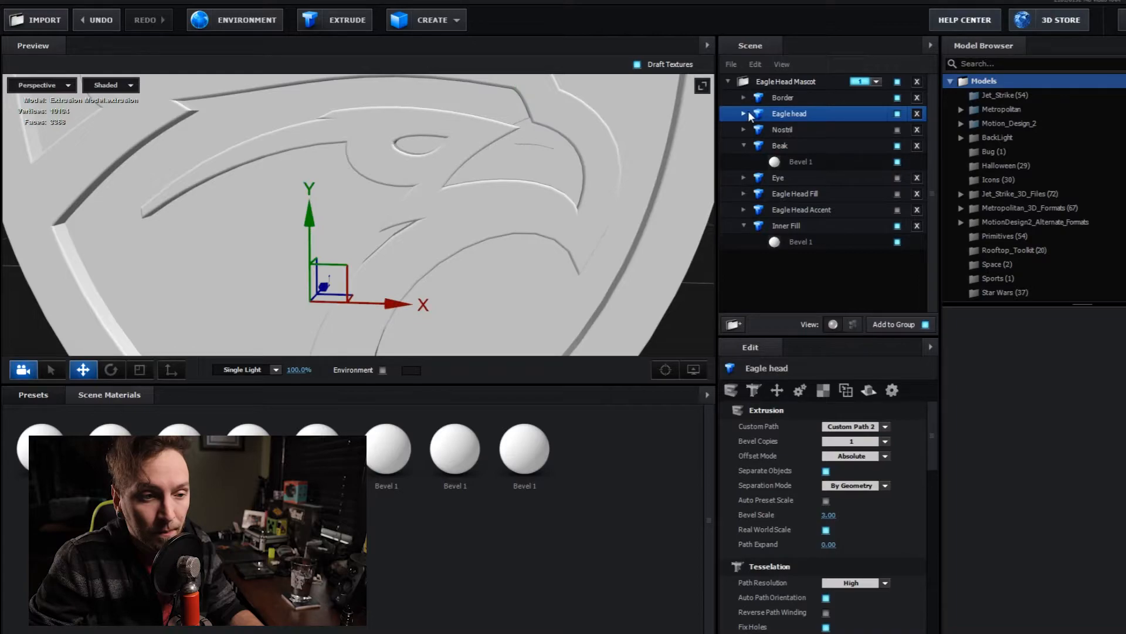
{"action": "left_click", "coordinate": [745, 113]}
{"action": "left_click", "coordinate": [786, 129]}
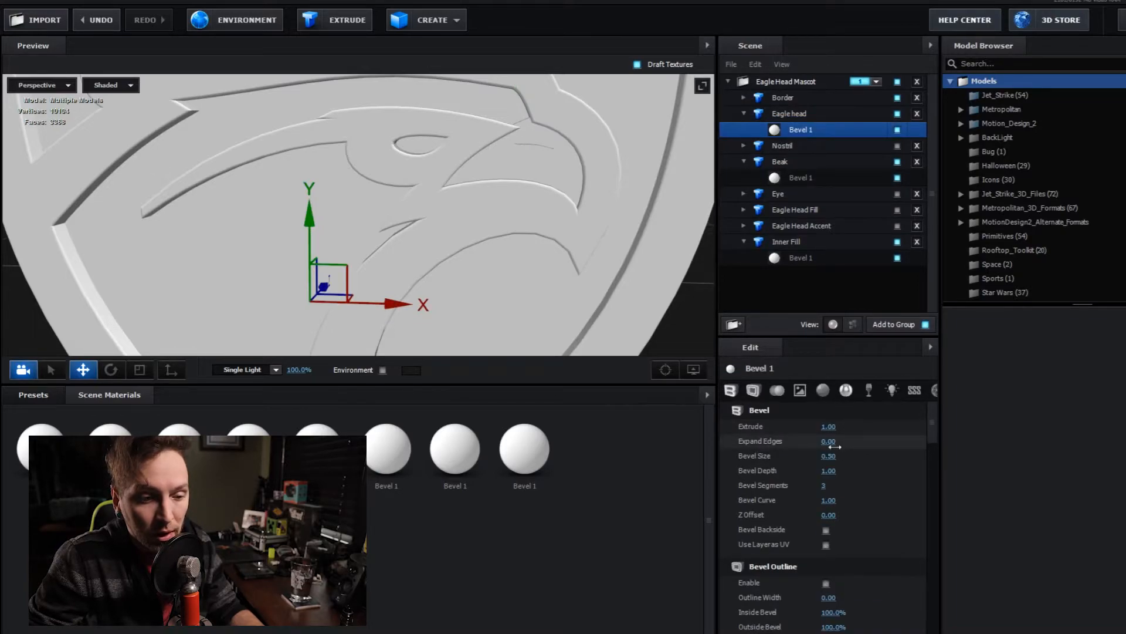
{"action": "left_click_drag", "start_coordinate": [829, 455], "coordinate": [757, 455]}
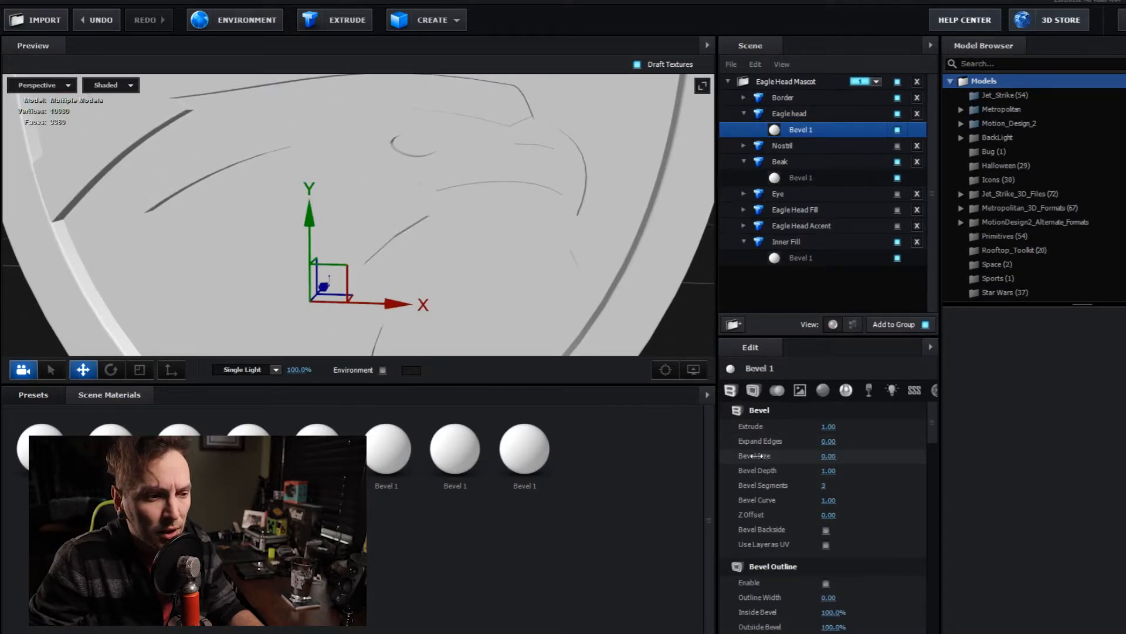
{"action": "left_click_drag", "start_coordinate": [503, 301], "coordinate": [471, 295]}
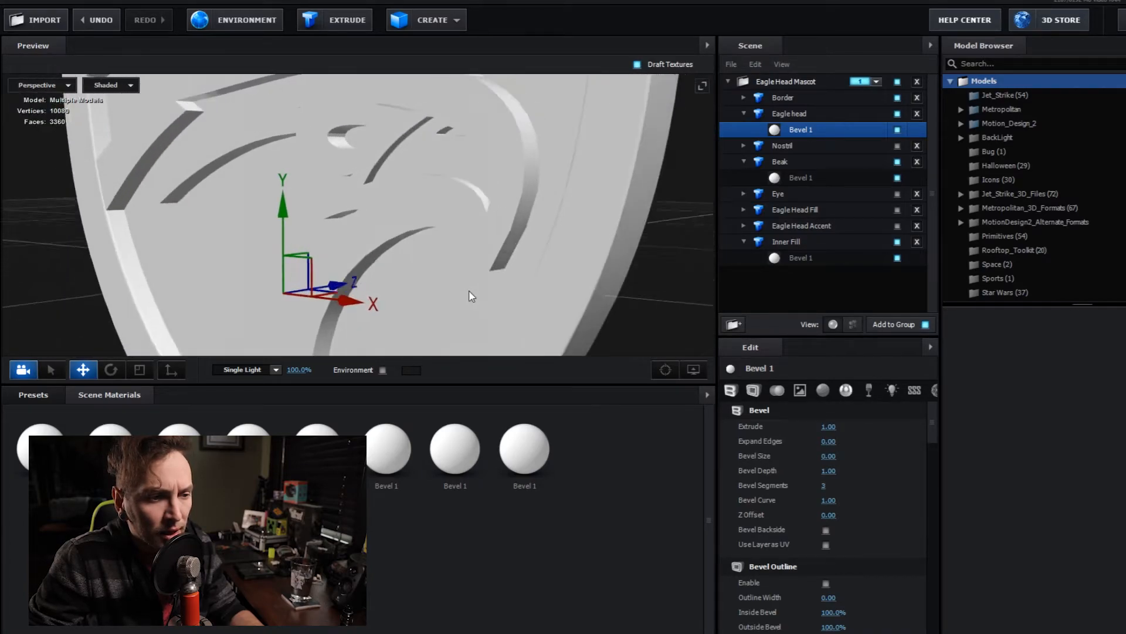
{"action": "left_click_drag", "start_coordinate": [828, 455], "coordinate": [867, 459]}
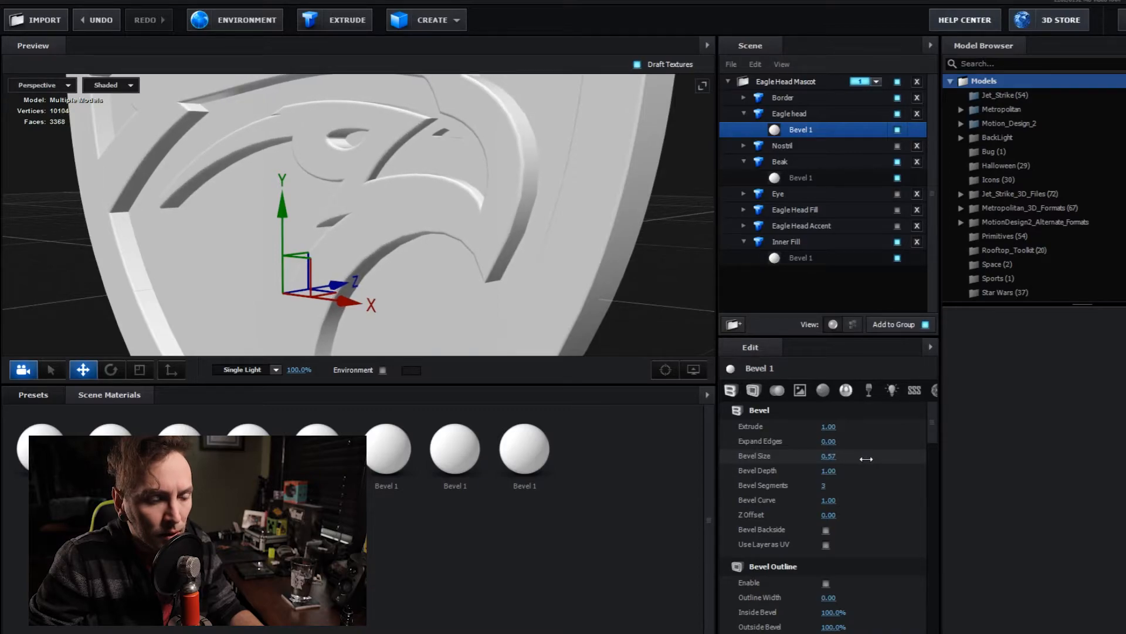
{"action": "left_click_drag", "start_coordinate": [523, 252], "coordinate": [554, 249]}
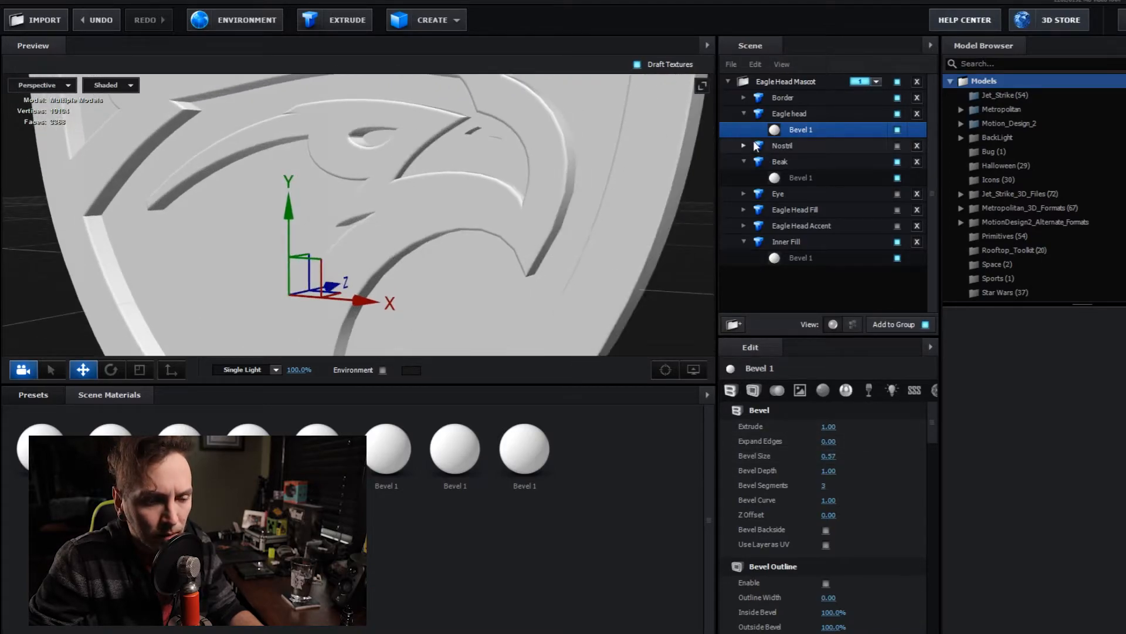
- Collapse the Eagle head, Beak and Inner Fill models in the scene hierarchy
{"action": "left_click", "coordinate": [744, 114]}
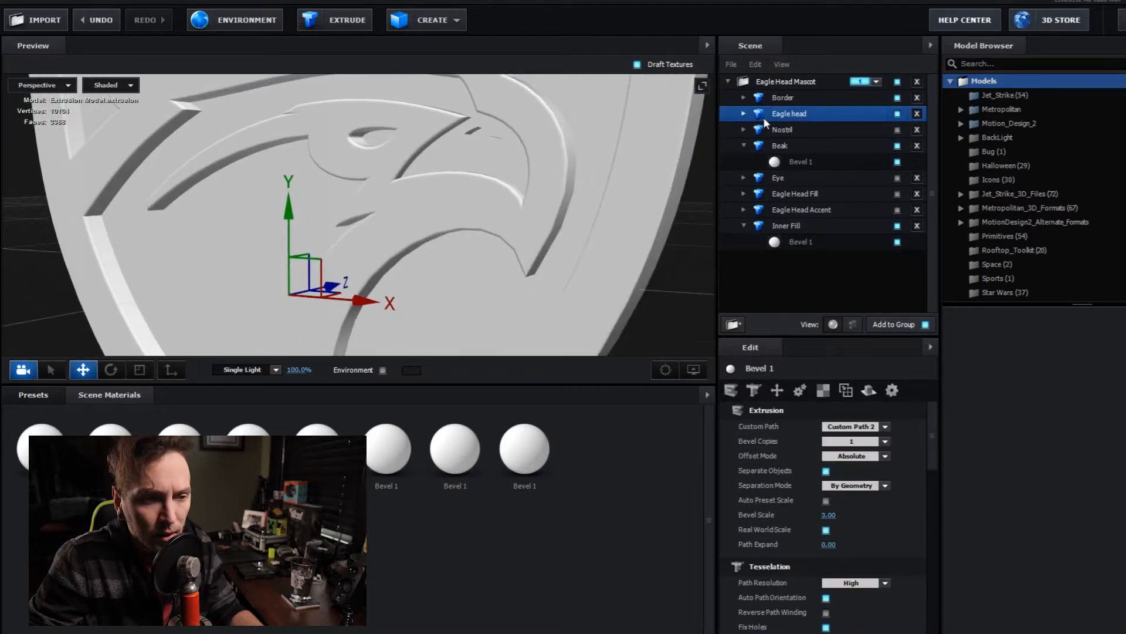
{"action": "left_click", "coordinate": [744, 146]}
{"action": "left_click", "coordinate": [744, 210]}
- Set the Border model's tessellation Path Resolution to Extreme
{"action": "left_click", "coordinate": [791, 99]}
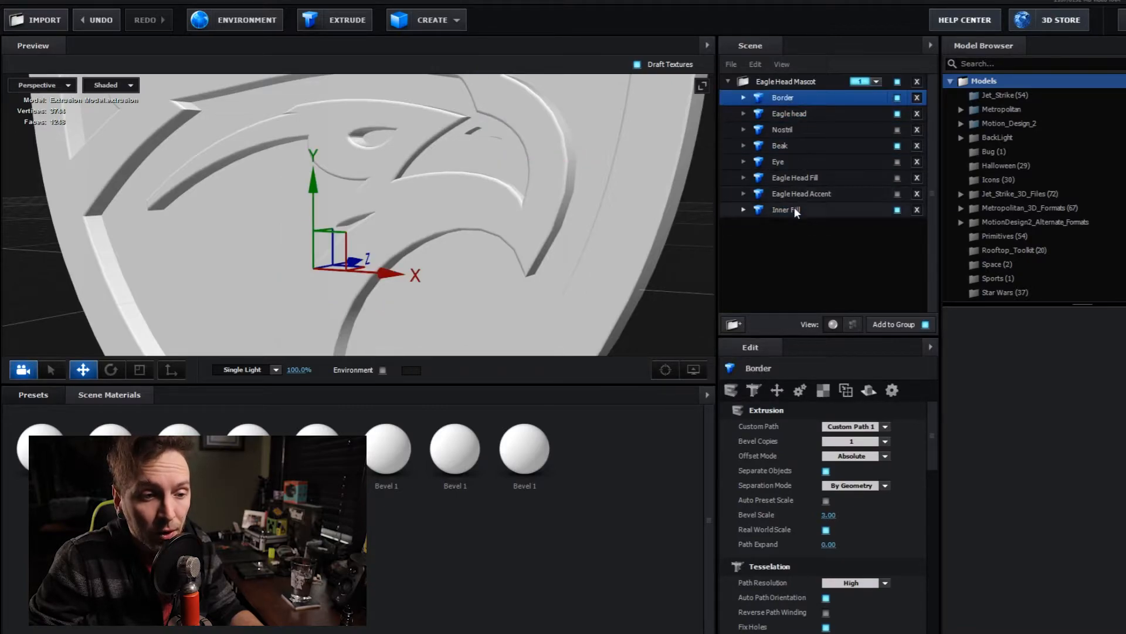
{"action": "left_click", "coordinate": [794, 208], "text": "ctrl"}
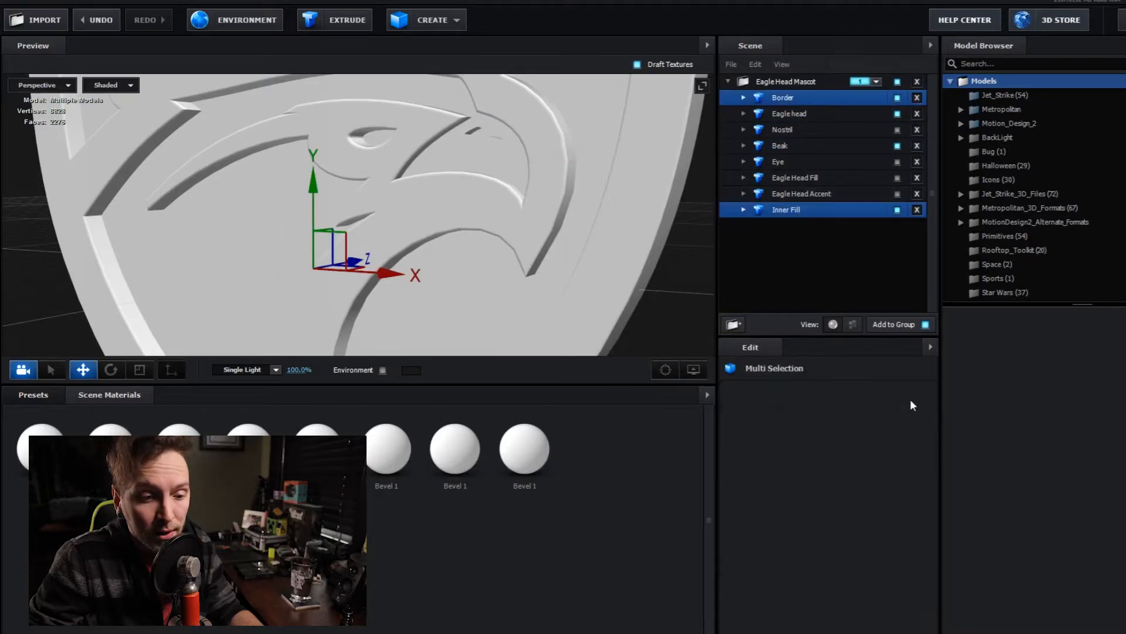
{"action": "left_click", "coordinate": [793, 101]}
{"action": "scroll", "coordinate": [920, 463], "scroll_direction": "down", "scroll_amount": 3}
{"action": "left_click", "coordinate": [869, 482]}
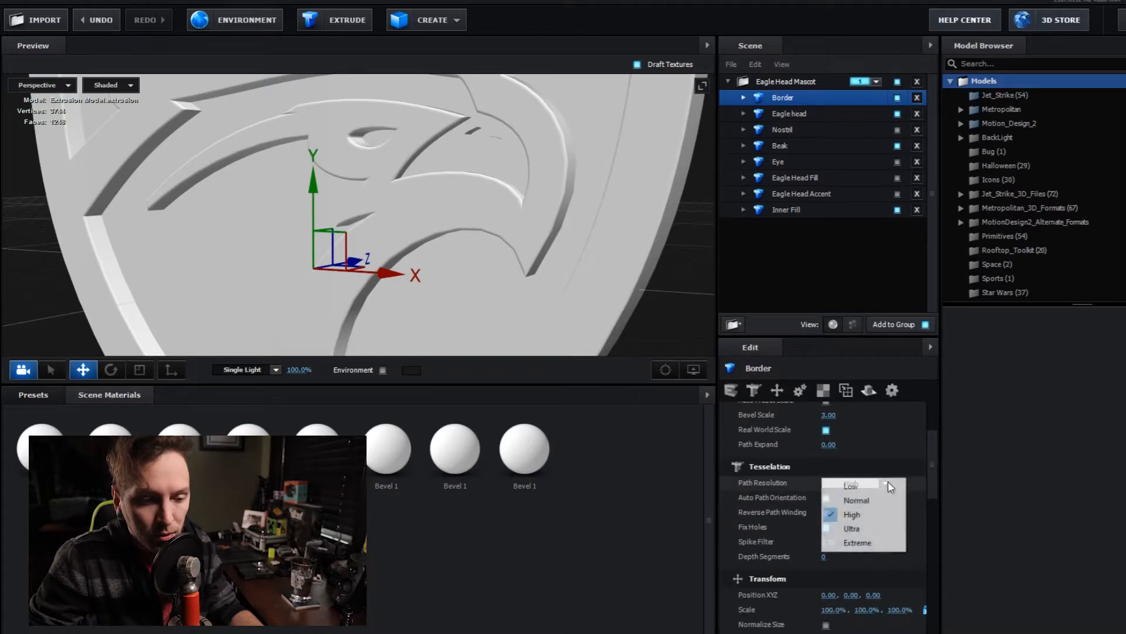
{"action": "left_click", "coordinate": [863, 538]}
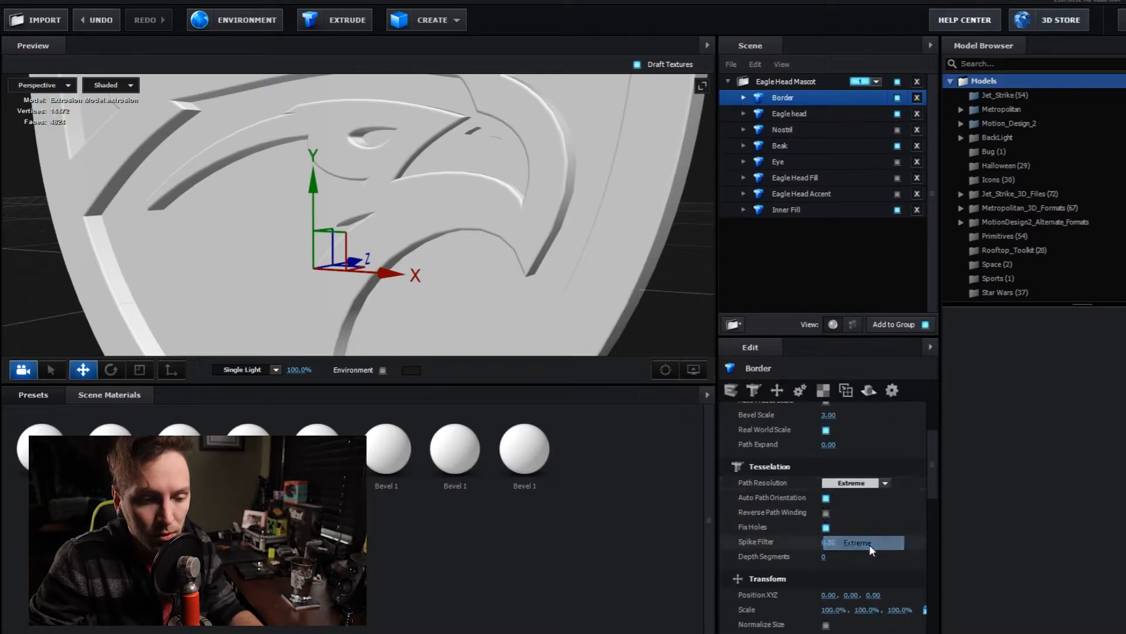
- Set the Path Resolution of the Eagle head and Nostril models to Extreme
{"action": "left_click", "coordinate": [792, 115]}
{"action": "left_click", "coordinate": [887, 482]}
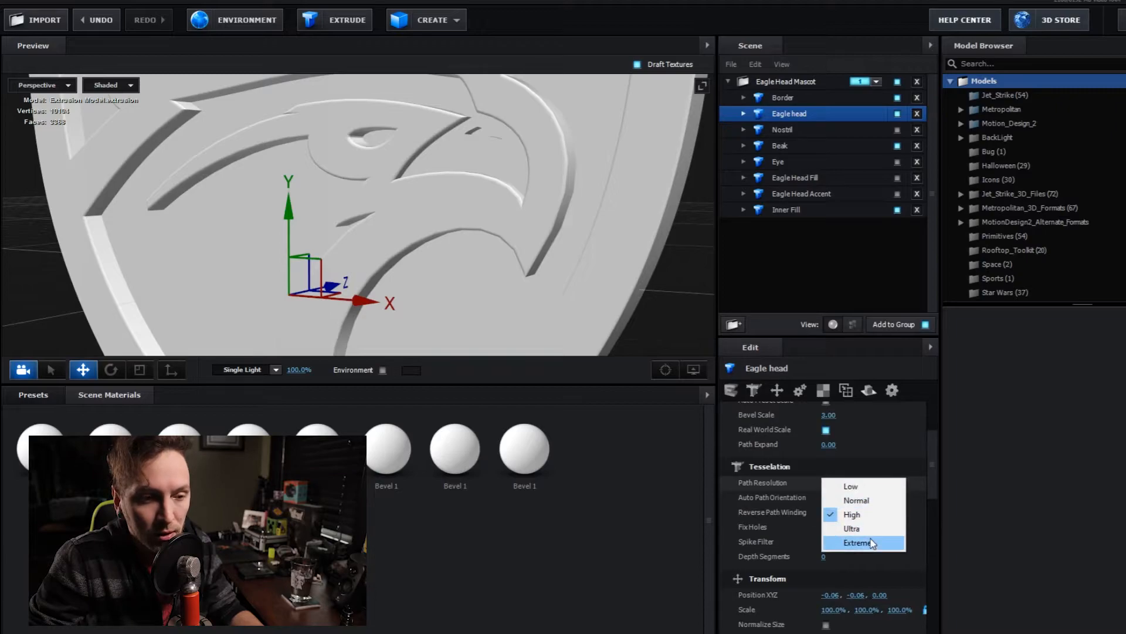
{"action": "left_click", "coordinate": [857, 542]}
{"action": "left_click", "coordinate": [786, 129]}
{"action": "left_click", "coordinate": [885, 484]}
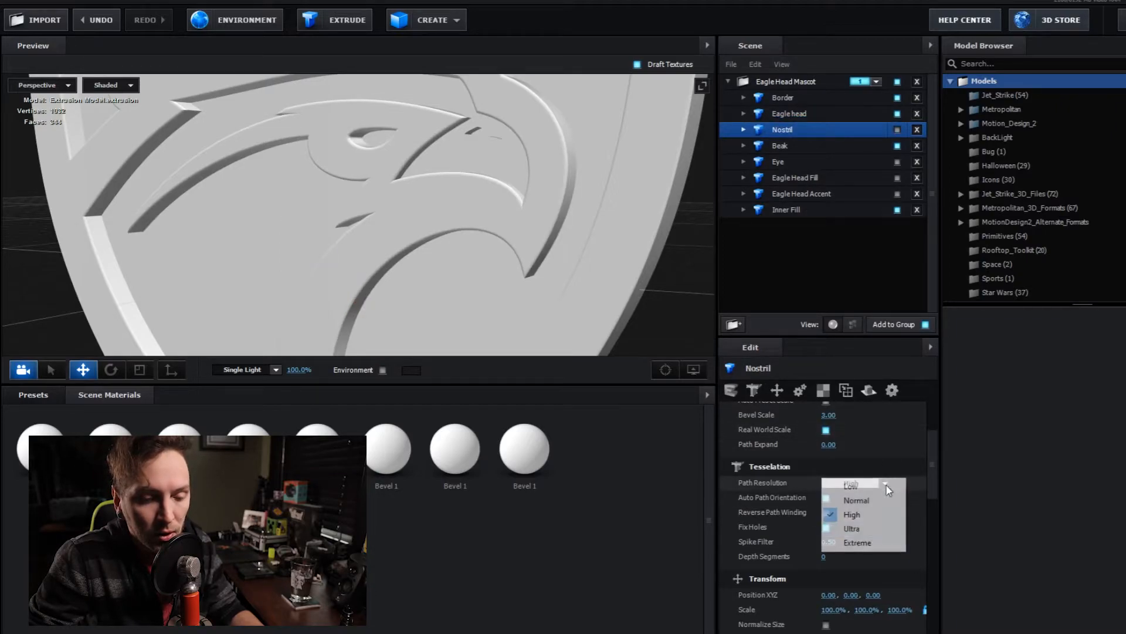
{"action": "left_click", "coordinate": [858, 538]}
- Set the Path Resolution of the Beak and Eye models to Extreme
{"action": "left_click", "coordinate": [820, 148]}
{"action": "left_click", "coordinate": [885, 482]}
{"action": "left_click", "coordinate": [858, 542]}
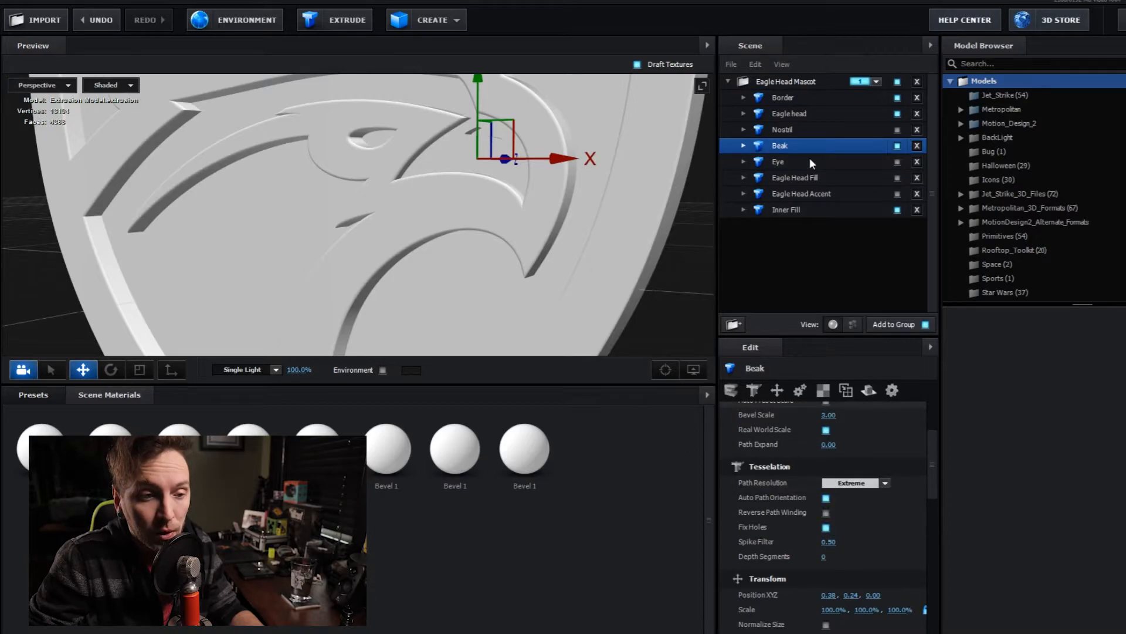
{"action": "left_click", "coordinate": [809, 158]}
{"action": "left_click", "coordinate": [887, 483]}
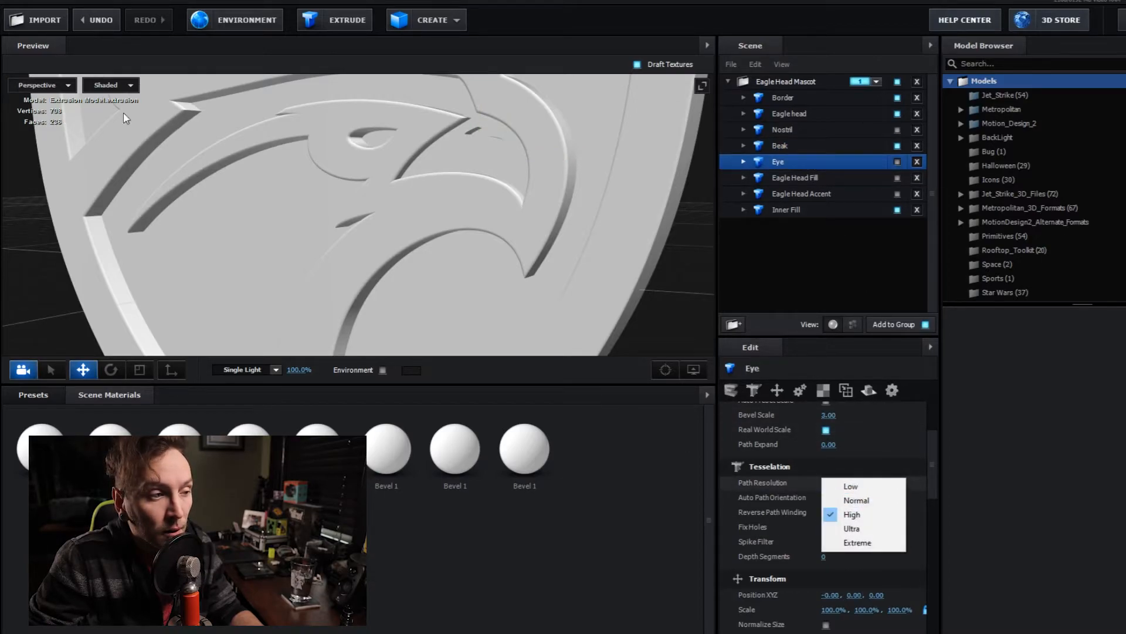
{"action": "left_click", "coordinate": [848, 541]}
- Set the Path Resolution of the Eagle Head Fill and Eagle Head Accent models to Extreme
{"action": "left_click", "coordinate": [819, 176]}
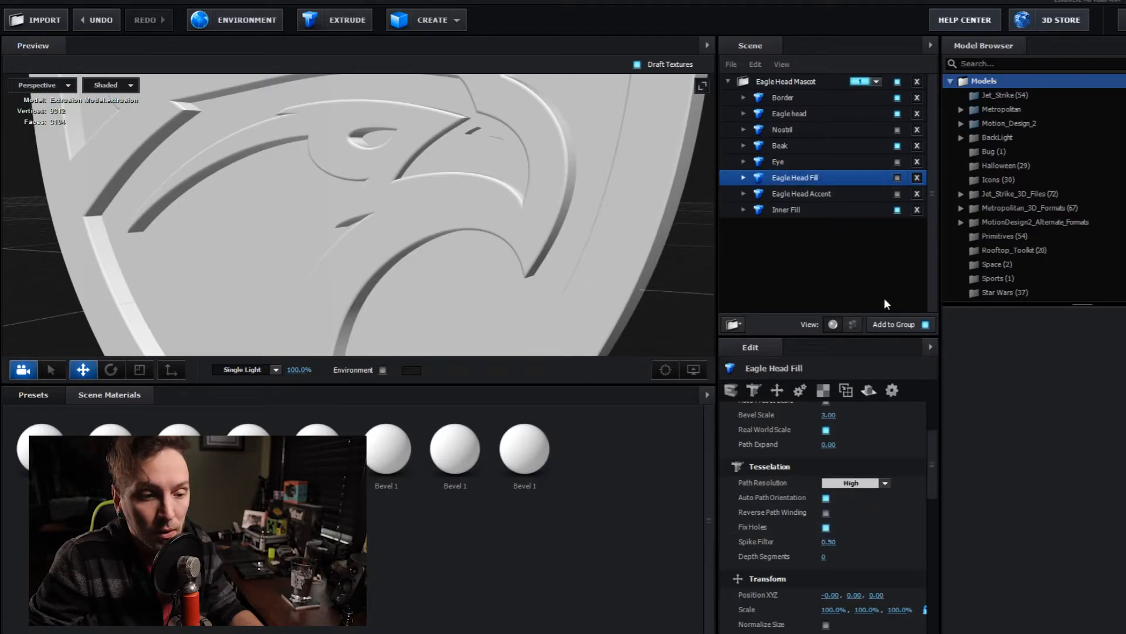
{"action": "left_click", "coordinate": [887, 483]}
{"action": "left_click", "coordinate": [889, 548]}
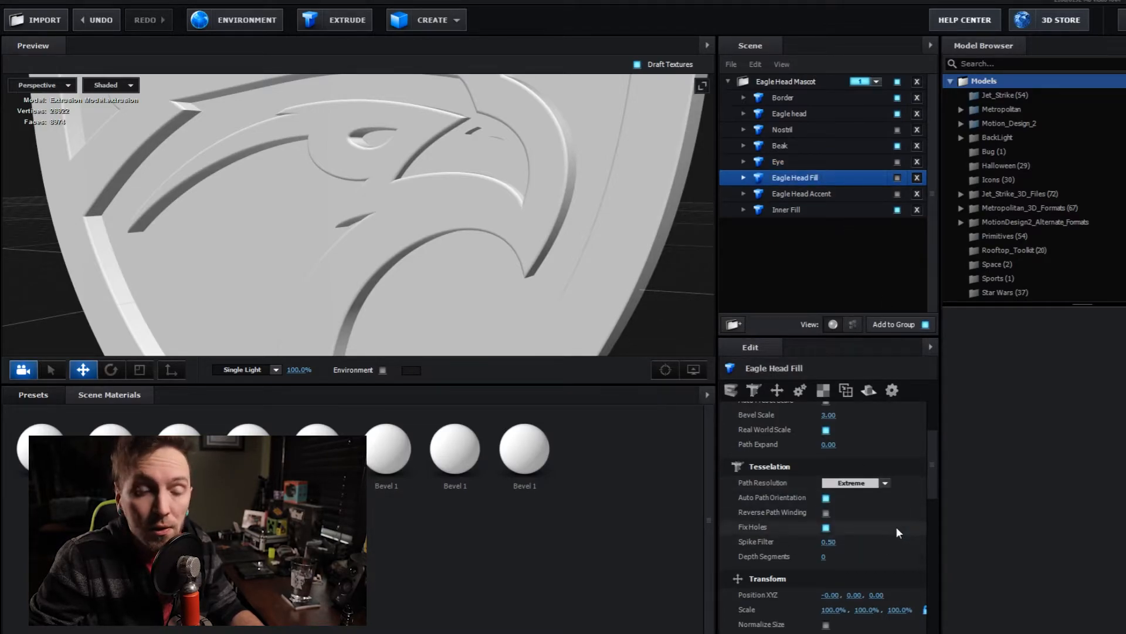
{"action": "left_click", "coordinate": [808, 194]}
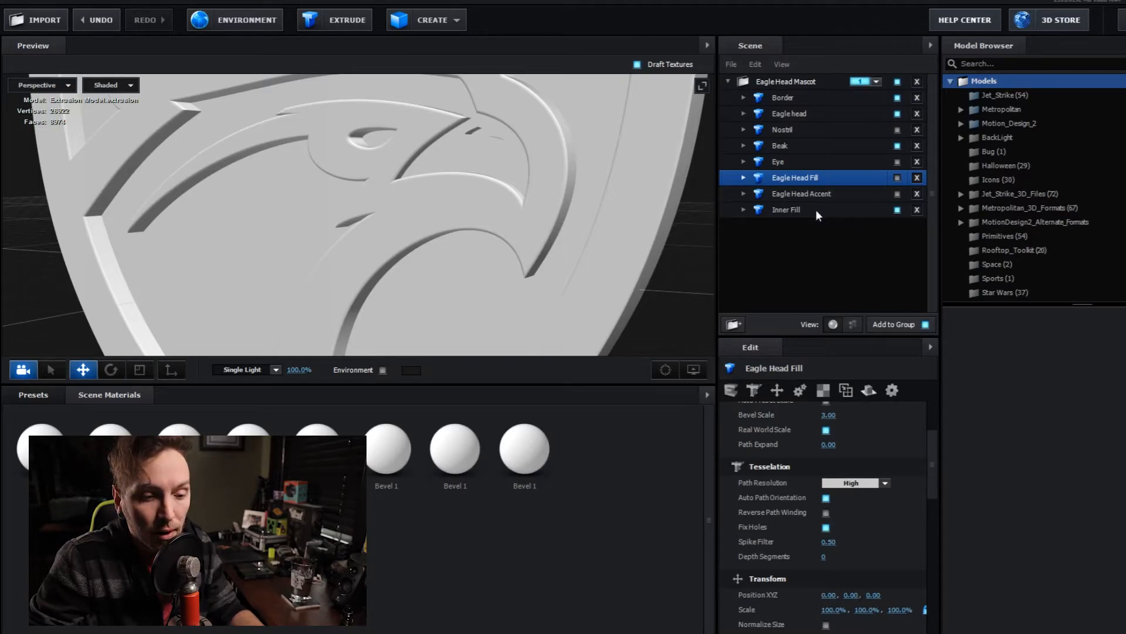
{"action": "left_click", "coordinate": [887, 484]}
{"action": "left_click", "coordinate": [874, 545]}
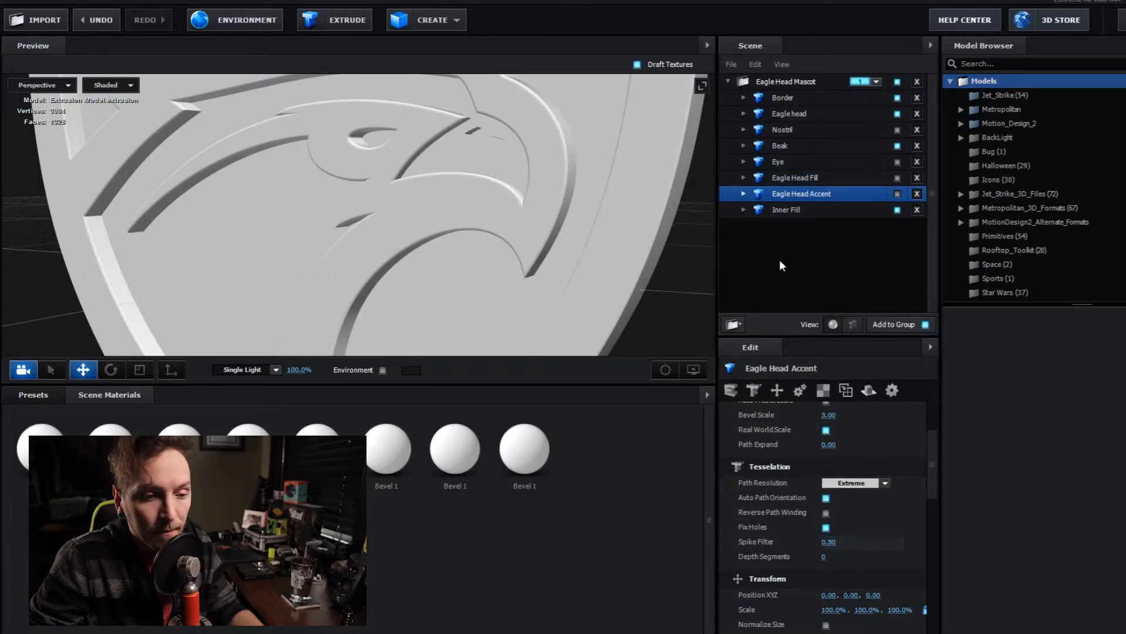
- Set the Inner Fill model's Path Resolution to Extreme and inspect the smoothed curves around the beak up close
{"action": "left_click", "coordinate": [780, 210]}
{"action": "left_click", "coordinate": [885, 484]}
{"action": "left_click", "coordinate": [872, 544]}
{"action": "left_click_drag", "start_coordinate": [575, 305], "coordinate": [550, 268]}
{"action": "left_click_drag", "start_coordinate": [556, 217], "coordinate": [562, 258]}
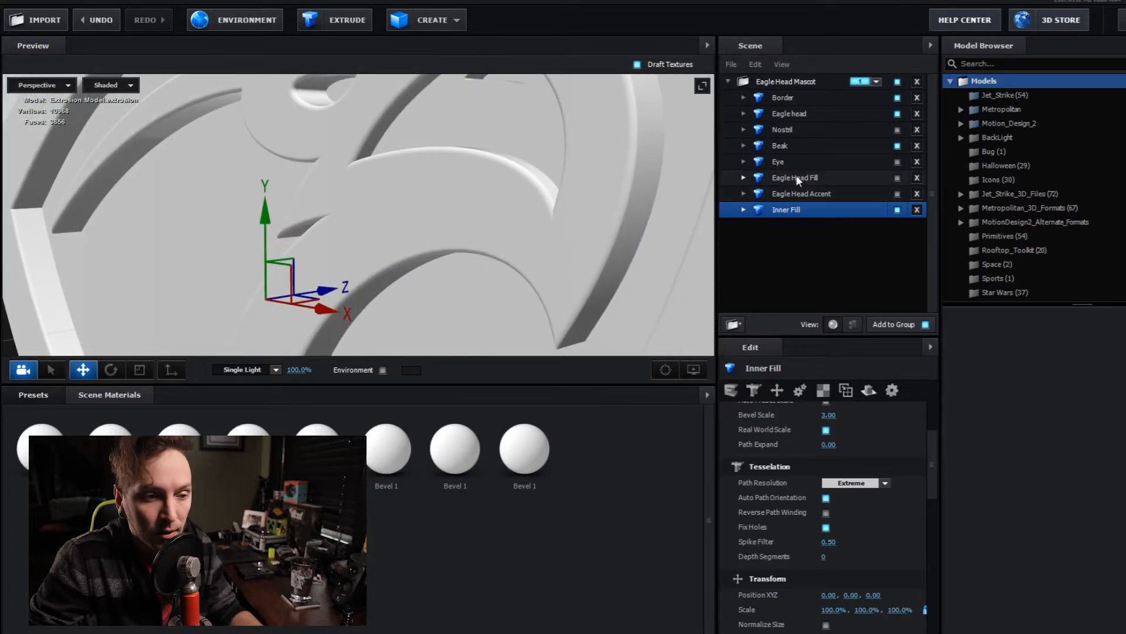
- Try the Eagle head model at Normal Path Resolution to compare its curves, and restore it to Extreme
{"action": "left_click", "coordinate": [790, 114]}
{"action": "left_click", "coordinate": [875, 482]}
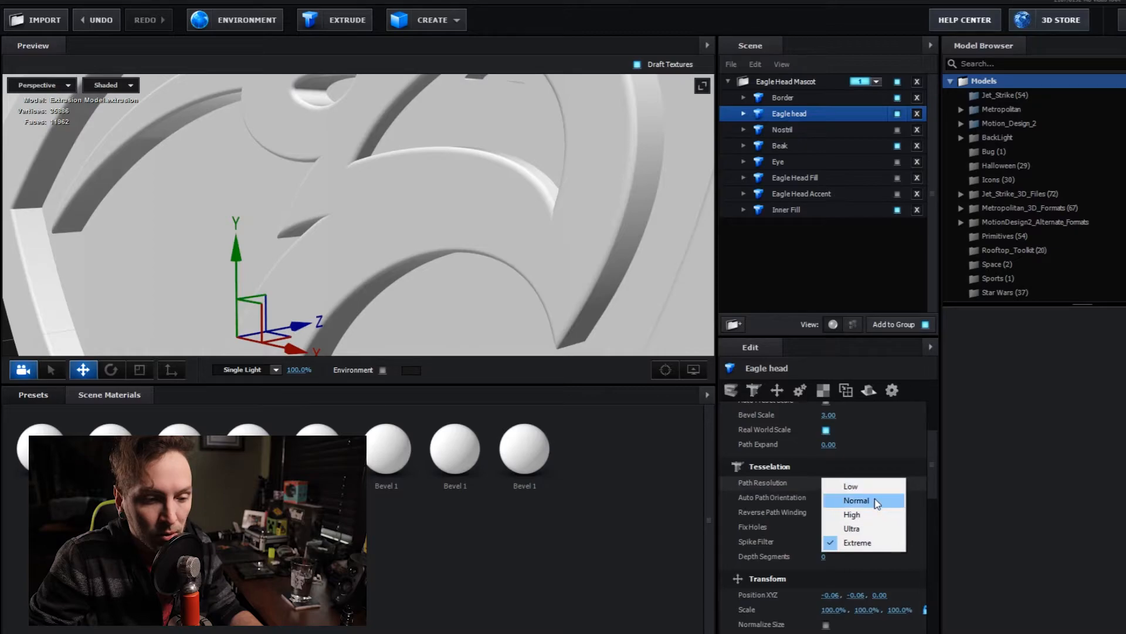
{"action": "left_click", "coordinate": [875, 500]}
{"action": "mouse_move", "coordinate": [545, 235]}
{"action": "left_mouse_down"}
{"action": "mouse_move", "coordinate": [520, 246]}
{"action": "mouse_move", "coordinate": [507, 273]}
{"action": "mouse_move", "coordinate": [523, 290]}
{"action": "mouse_move", "coordinate": [558, 287]}
{"action": "mouse_move", "coordinate": [558, 252]}
{"action": "mouse_move", "coordinate": [528, 244]}
{"action": "left_mouse_up"}
{"action": "left_click", "coordinate": [885, 483]}
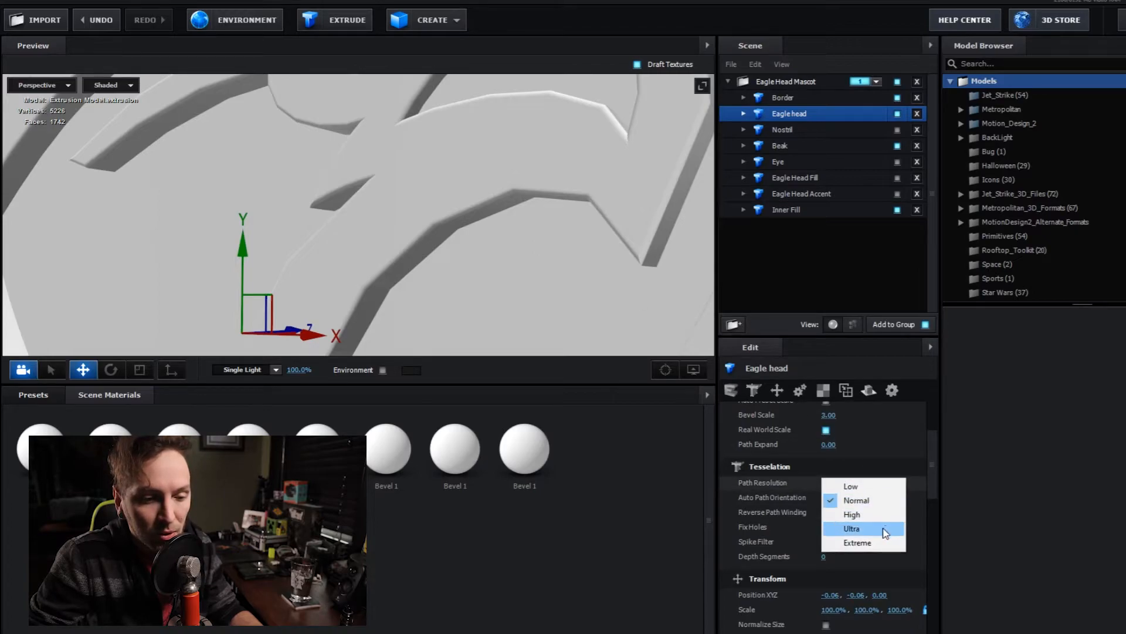
{"action": "left_click", "coordinate": [880, 543]}
- Try 43 Depth Segments on the Eagle head model and return the value to 0
{"action": "mouse_move", "coordinate": [536, 234]}
{"action": "left_mouse_down"}
{"action": "mouse_move", "coordinate": [508, 247]}
{"action": "mouse_move", "coordinate": [522, 227]}
{"action": "mouse_move", "coordinate": [554, 230]}
{"action": "mouse_move", "coordinate": [528, 241]}
{"action": "left_mouse_up"}
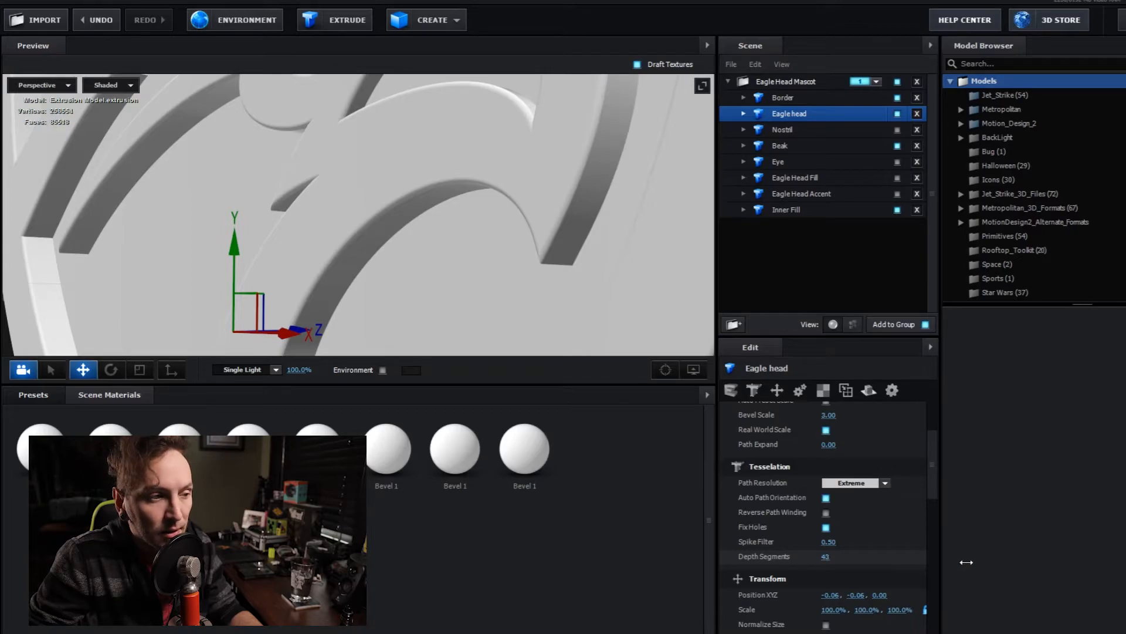
{"action": "left_click_drag", "start_coordinate": [877, 560], "coordinate": [831, 565]}
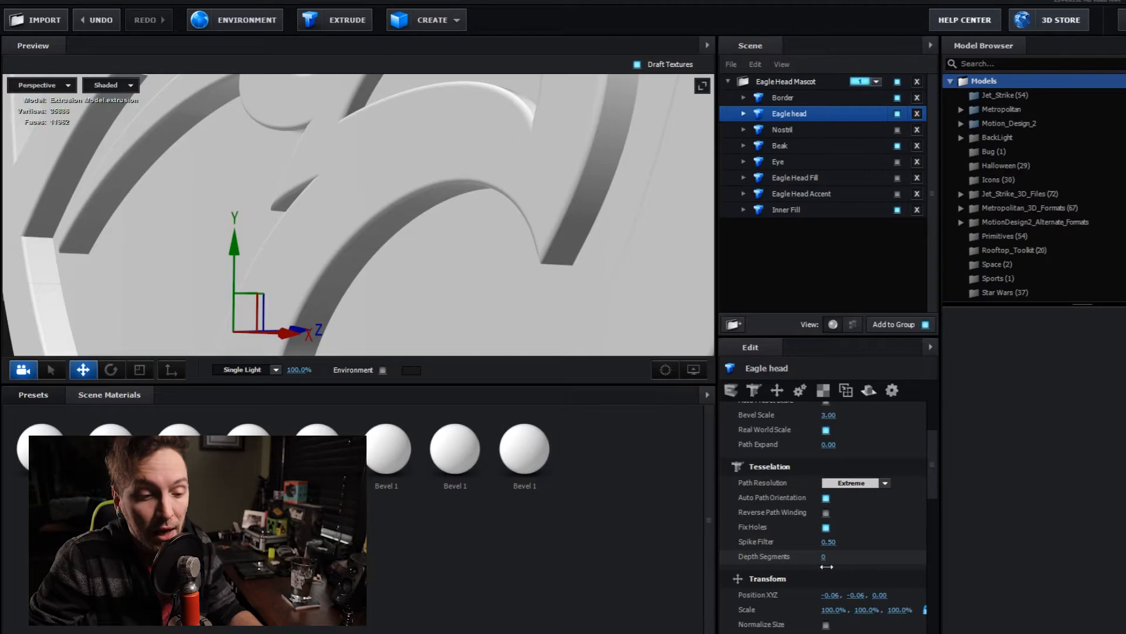
{"action": "mouse_move", "coordinate": [548, 289]}
{"action": "left_mouse_down"}
{"action": "mouse_move", "coordinate": [520, 244]}
{"action": "mouse_move", "coordinate": [579, 319]}
{"action": "mouse_move", "coordinate": [573, 294]}
{"action": "mouse_move", "coordinate": [553, 290]}
{"action": "left_mouse_up"}
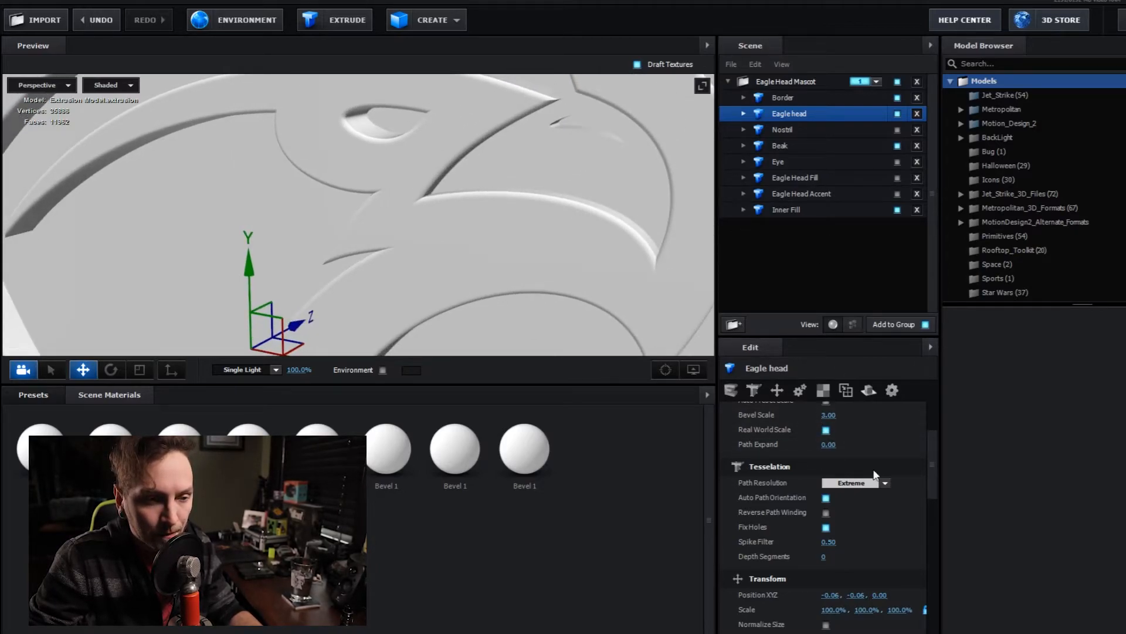
- Set the Beak's Bevel 1 to a Bevel Size of 0.27 and a Bevel Curve of 0.28
{"action": "left_click", "coordinate": [779, 143]}
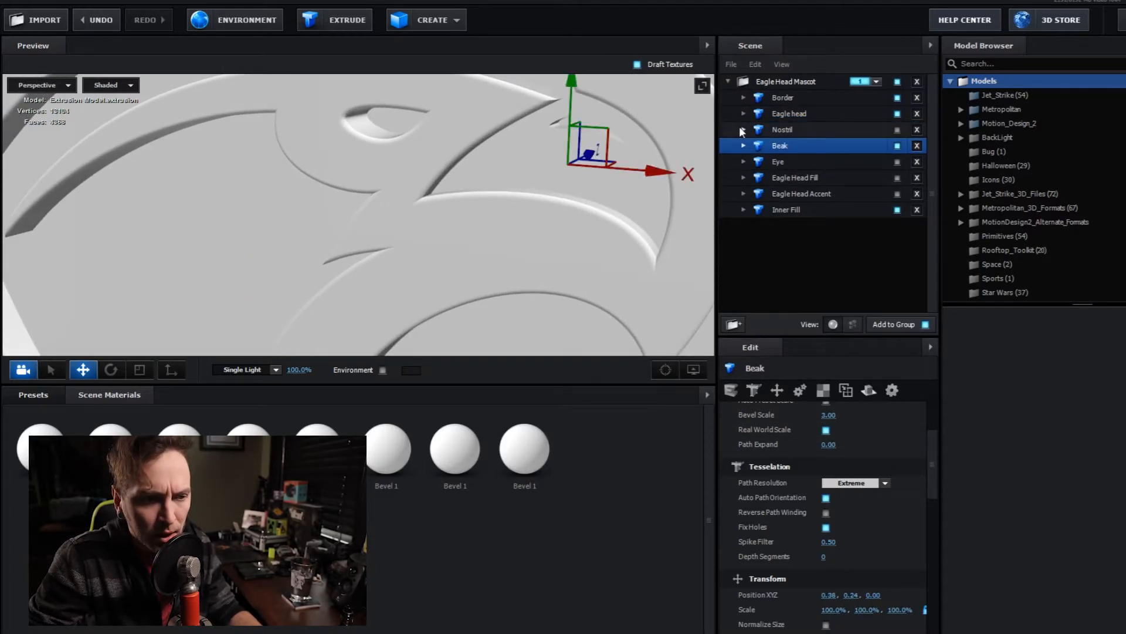
{"action": "left_click", "coordinate": [743, 145]}
{"action": "left_click", "coordinate": [798, 160]}
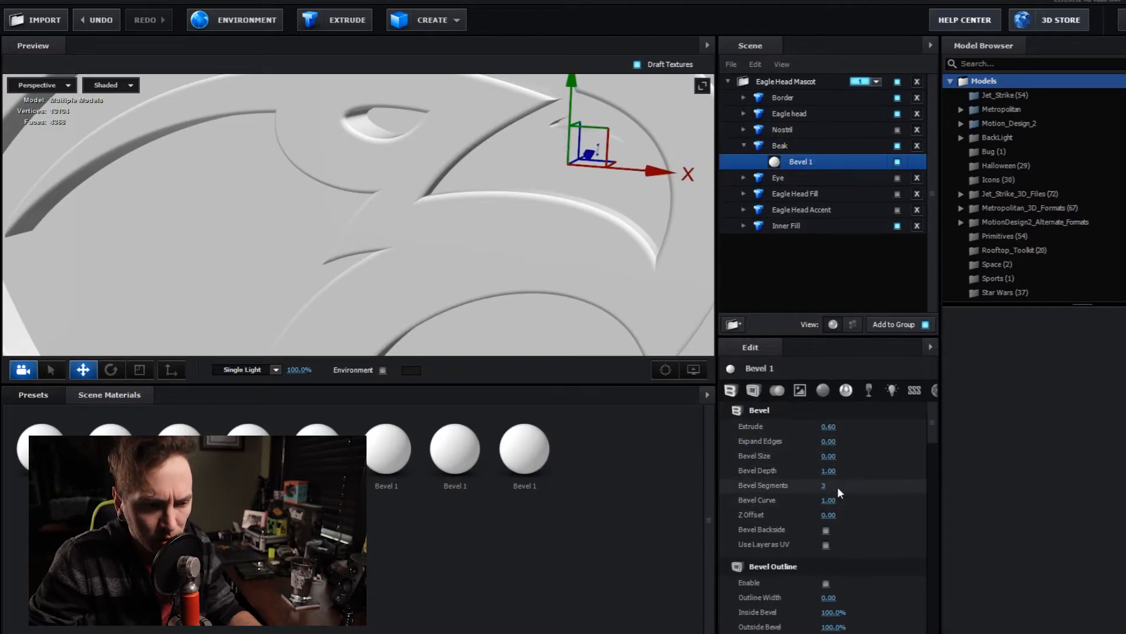
{"action": "left_click_drag", "start_coordinate": [829, 456], "coordinate": [843, 461]}
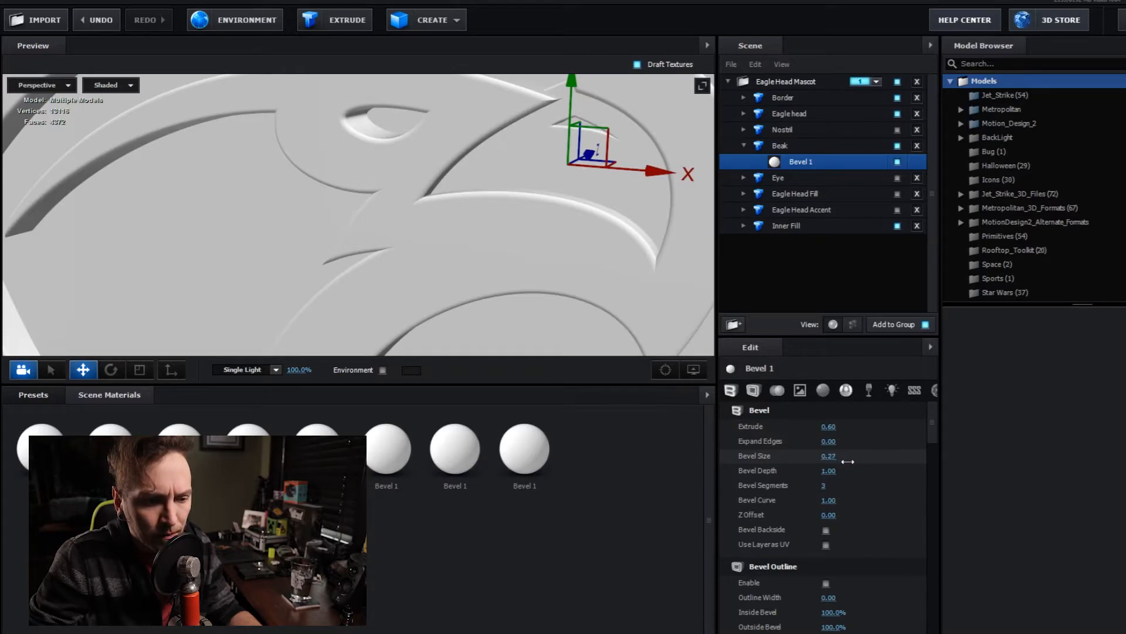
{"action": "mouse_move", "coordinate": [866, 499]}
{"action": "left_mouse_down"}
{"action": "mouse_move", "coordinate": [812, 498]}
{"action": "mouse_move", "coordinate": [922, 503]}
{"action": "mouse_move", "coordinate": [820, 499]}
{"action": "mouse_move", "coordinate": [876, 508]}
{"action": "left_mouse_up"}
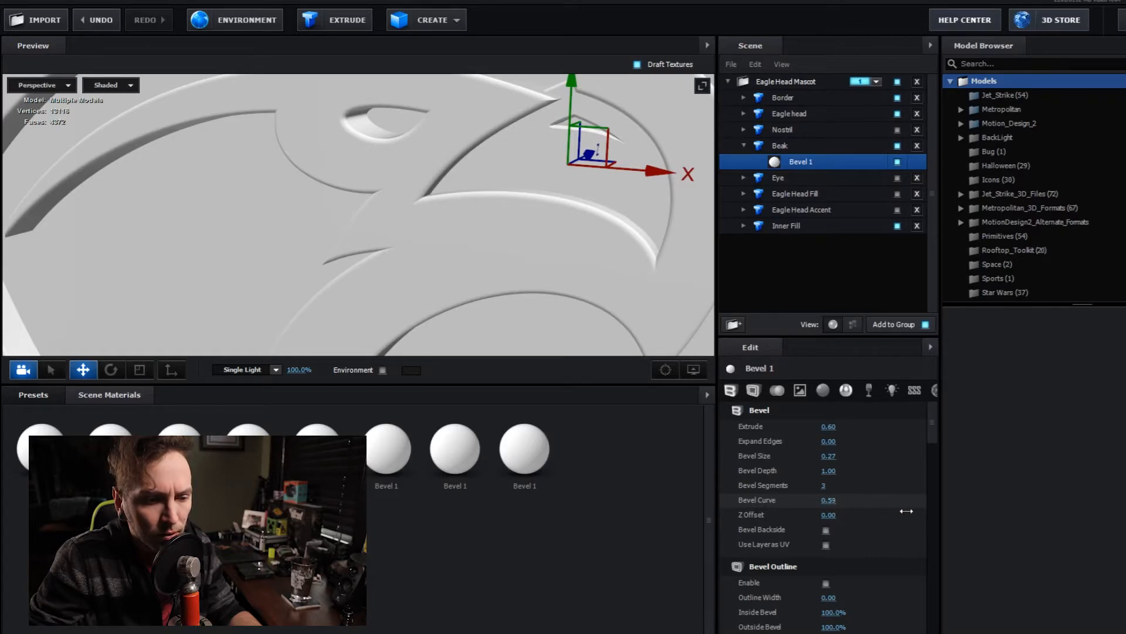
{"action": "mouse_move", "coordinate": [574, 267]}
{"action": "left_mouse_down"}
{"action": "mouse_move", "coordinate": [613, 273]}
{"action": "mouse_move", "coordinate": [583, 268]}
{"action": "left_mouse_up"}
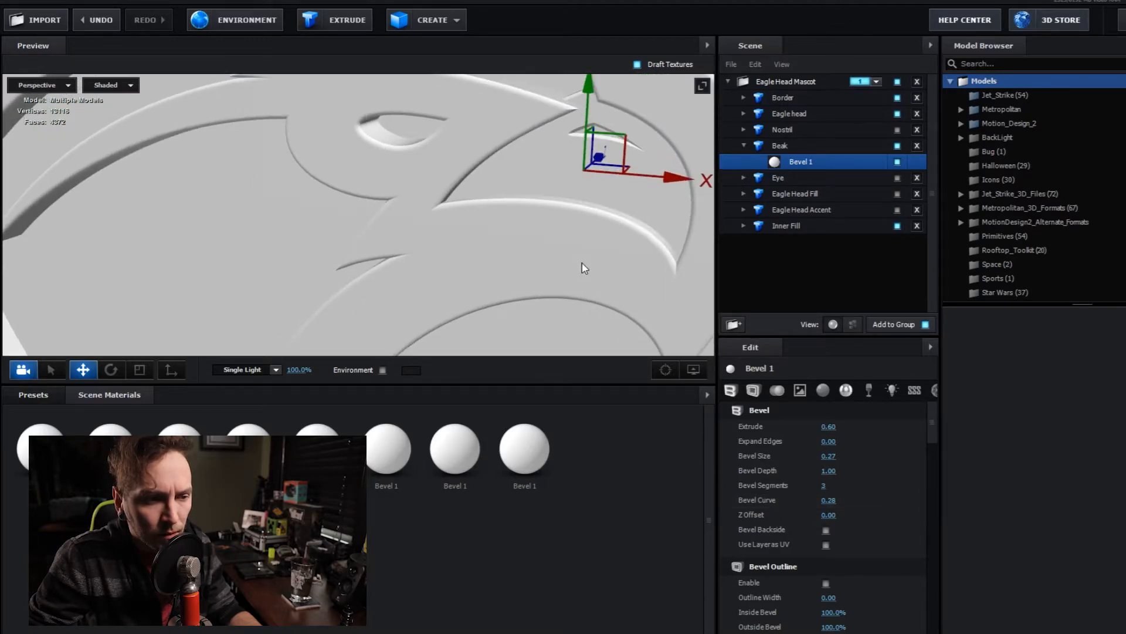
- Move the Beak slightly down to position 0.39, 0.22, 0.00 so it fits the eagle head's beak opening
{"action": "left_click_drag", "start_coordinate": [592, 82], "coordinate": [595, 104]}
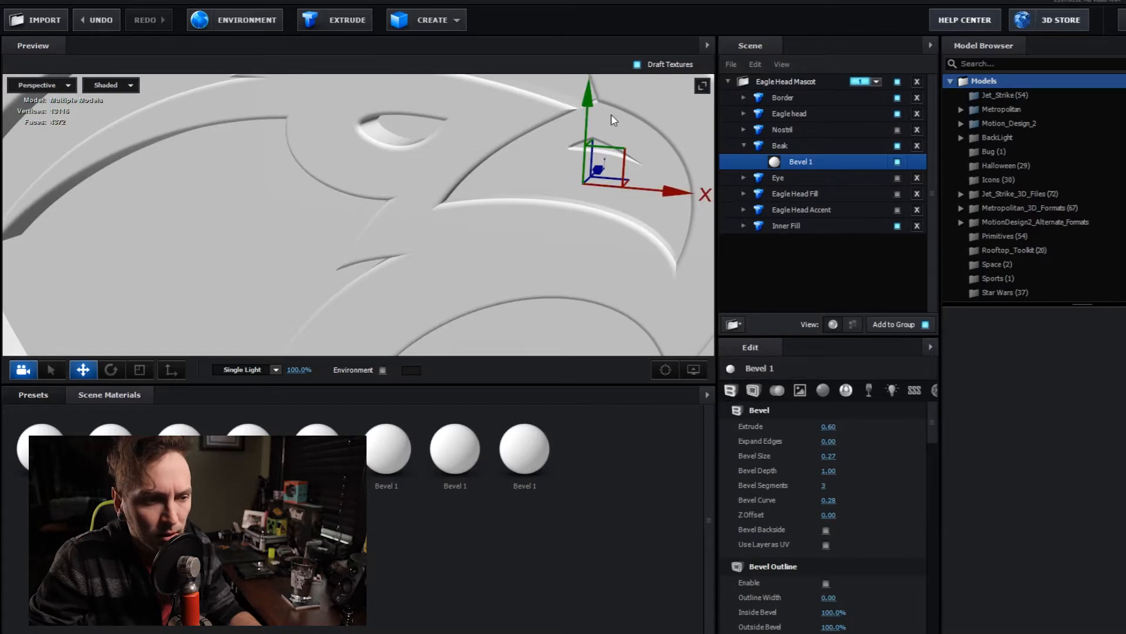
{"action": "left_click_drag", "start_coordinate": [589, 102], "coordinate": [588, 98]}
{"action": "left_click_drag", "start_coordinate": [656, 164], "coordinate": [559, 243]}
{"action": "left_click_drag", "start_coordinate": [451, 203], "coordinate": [485, 244]}
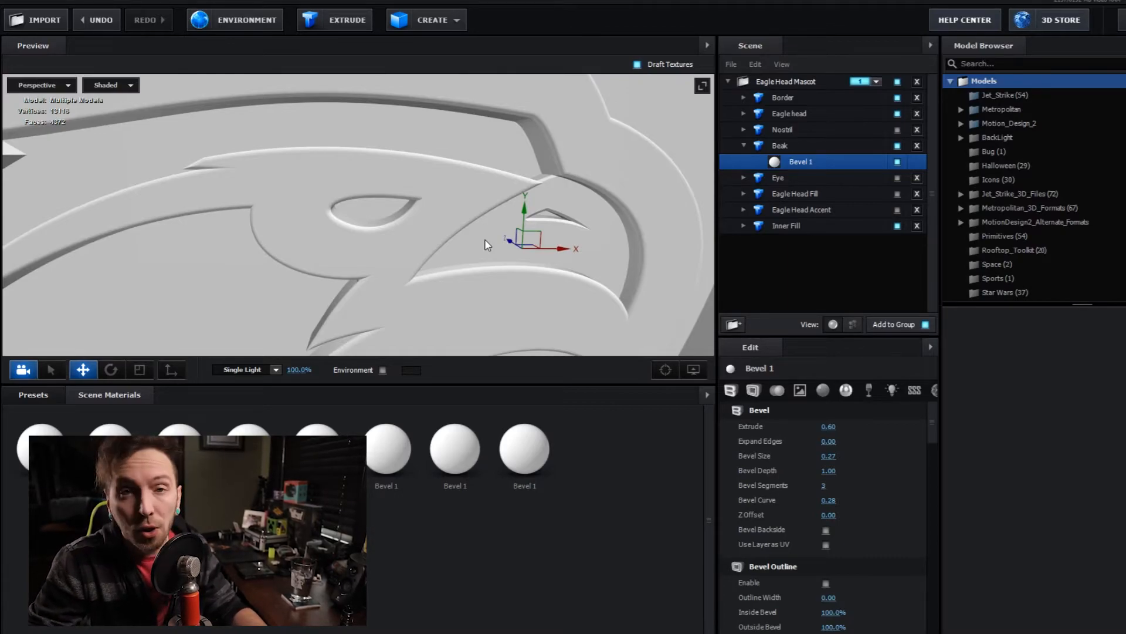
{"action": "left_click", "coordinate": [744, 145]}
- Enable the Nostril model and move it over the nostril opening in the beak at position 0.41, 0.27, 0.00
{"action": "left_click", "coordinate": [810, 163]}
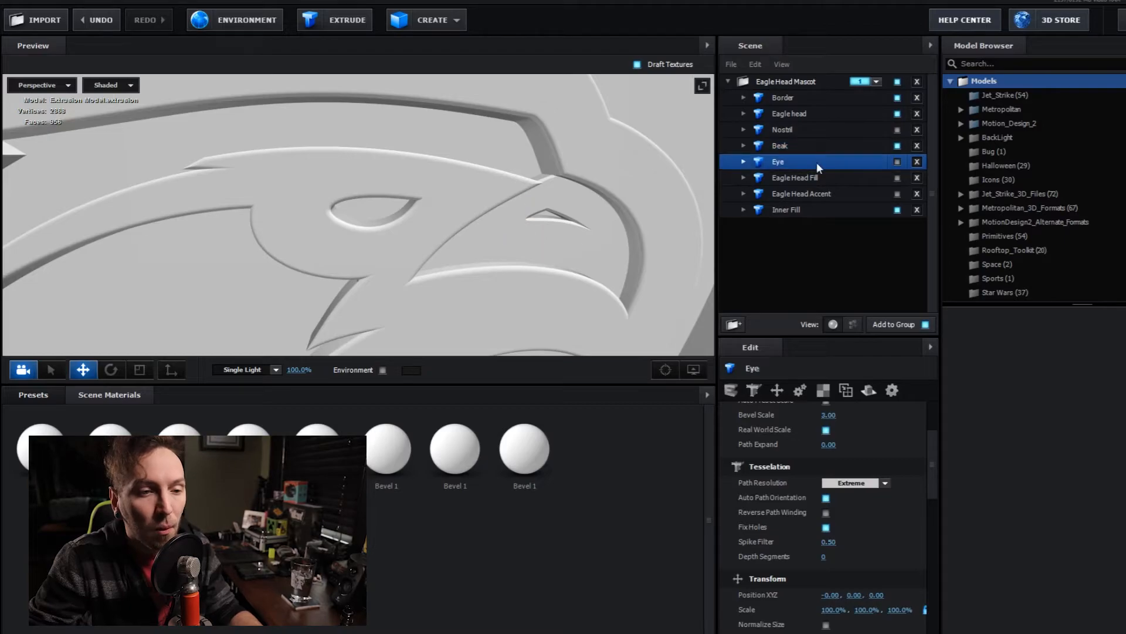
{"action": "left_click", "coordinate": [898, 163]}
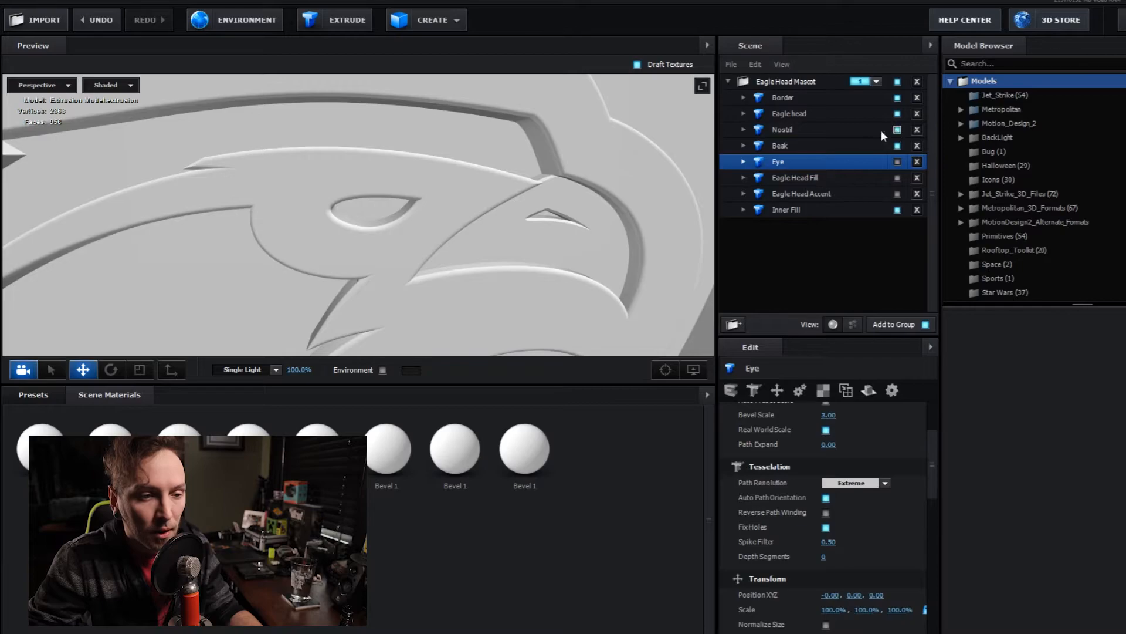
{"action": "left_click", "coordinate": [799, 130]}
{"action": "left_click_drag", "start_coordinate": [249, 351], "coordinate": [588, 227]}
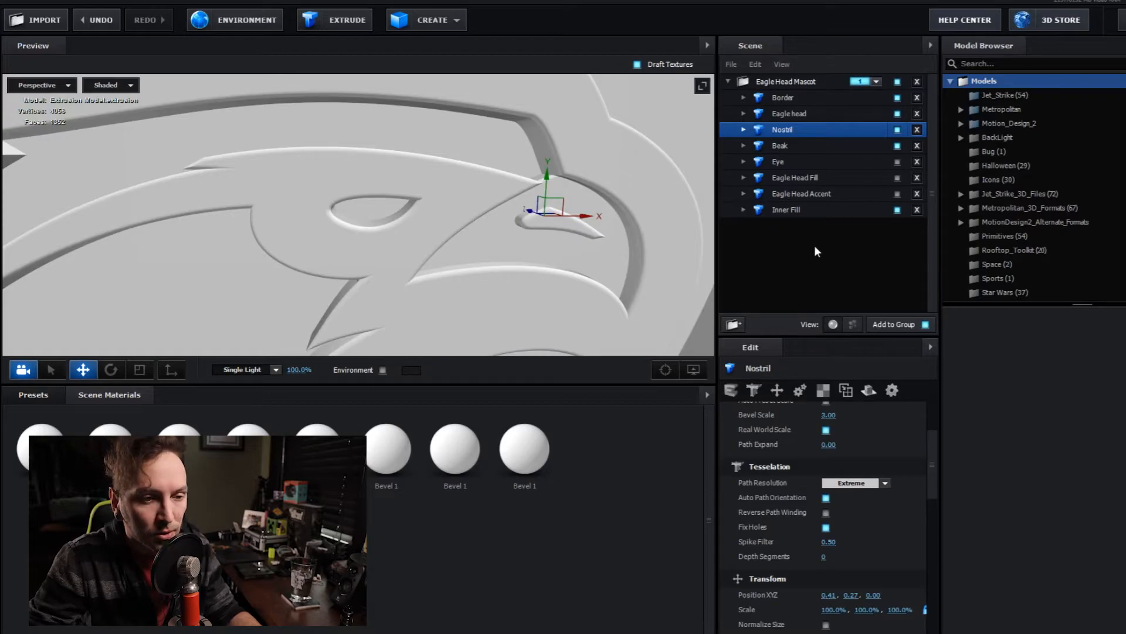
- Set the Nostril's Bevel 1 to a Bevel Size of 0.28 and an Extrude of 0.31
{"action": "left_click", "coordinate": [743, 130]}
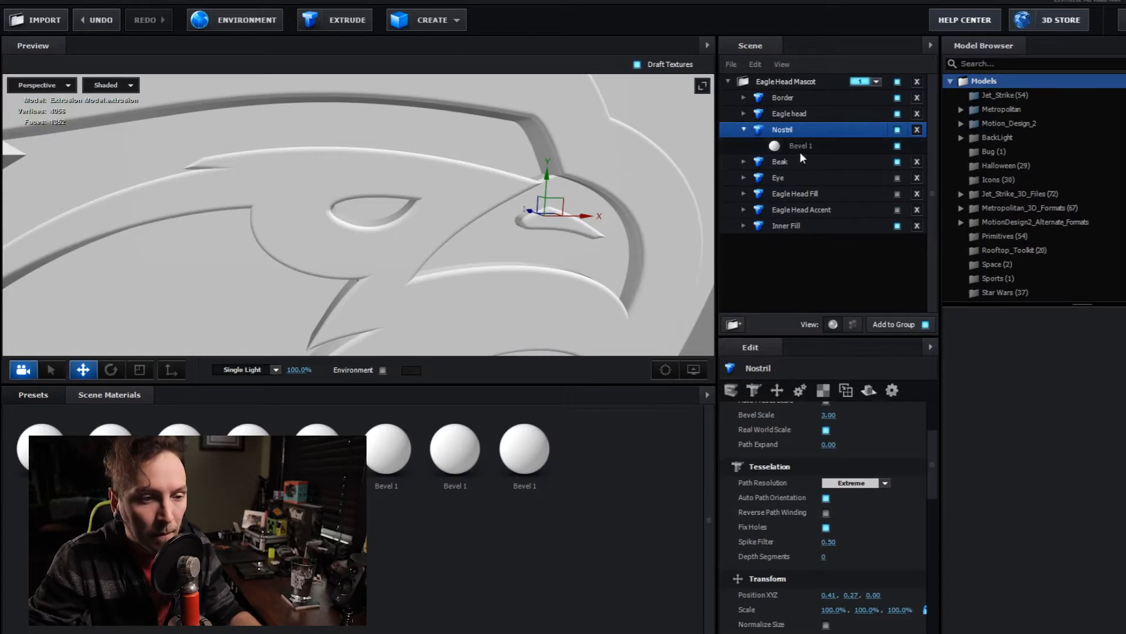
{"action": "left_click", "coordinate": [801, 148]}
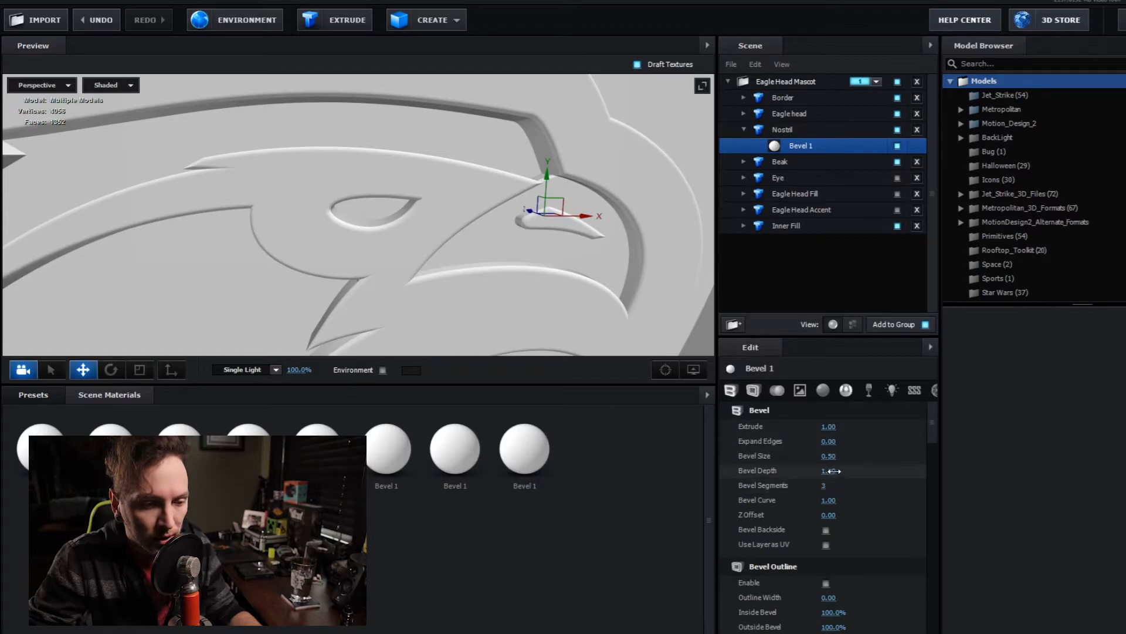
{"action": "left_click_drag", "start_coordinate": [830, 456], "coordinate": [798, 473]}
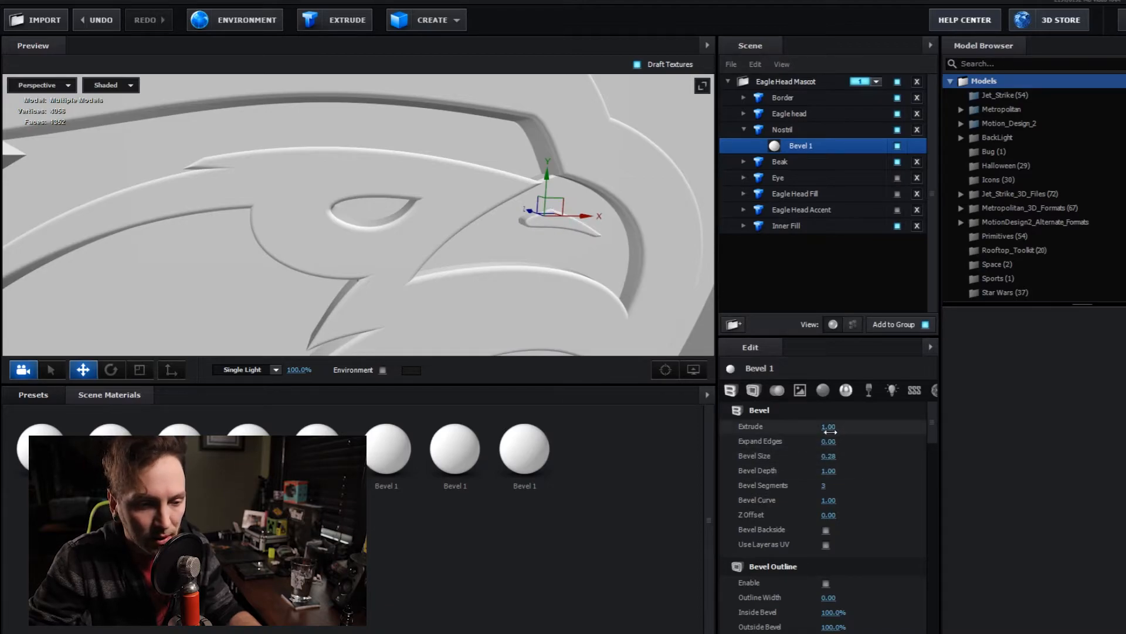
{"action": "left_click_drag", "start_coordinate": [829, 428], "coordinate": [799, 427]}
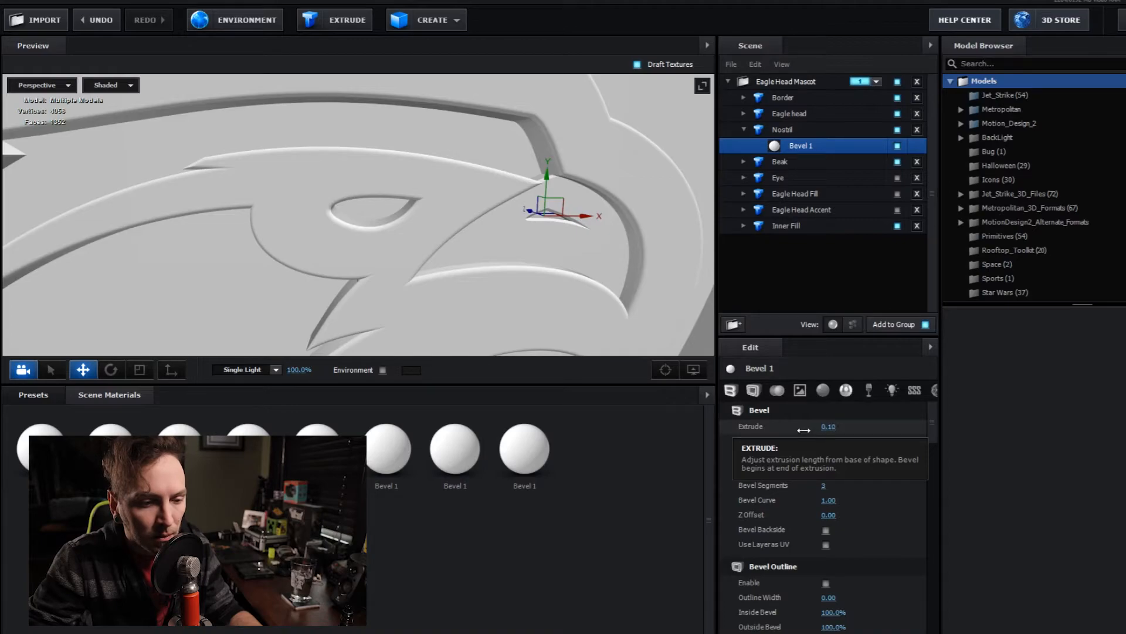
{"action": "right_click", "coordinate": [803, 431]}
{"action": "left_click", "coordinate": [1018, 442]}
{"action": "left_click_drag", "start_coordinate": [828, 427], "coordinate": [852, 431]}
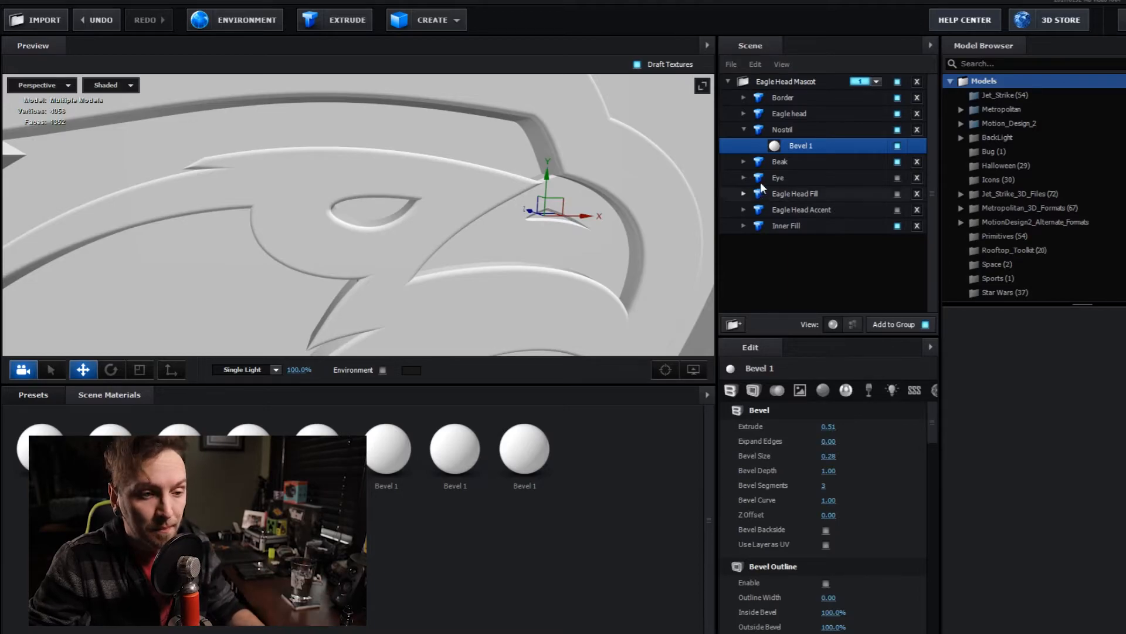
{"action": "left_click", "coordinate": [742, 130]}
- Enable the Eye model and move it into the eagle's eye opening at position 0.18, 0.28, 0.00
{"action": "left_click", "coordinate": [785, 147]}
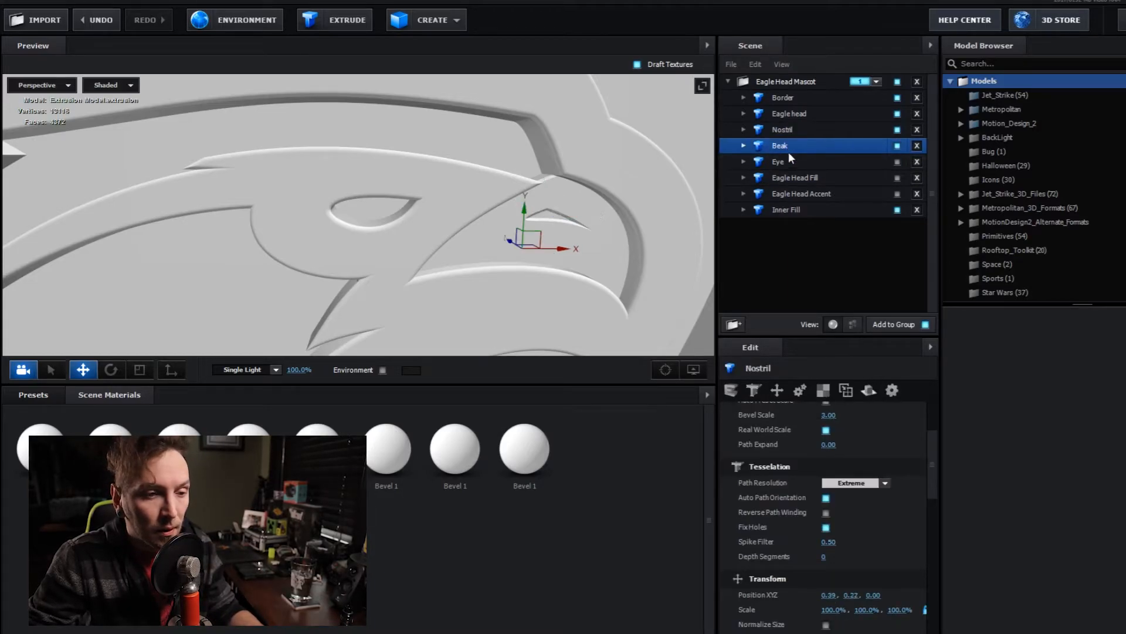
{"action": "left_click", "coordinate": [779, 161]}
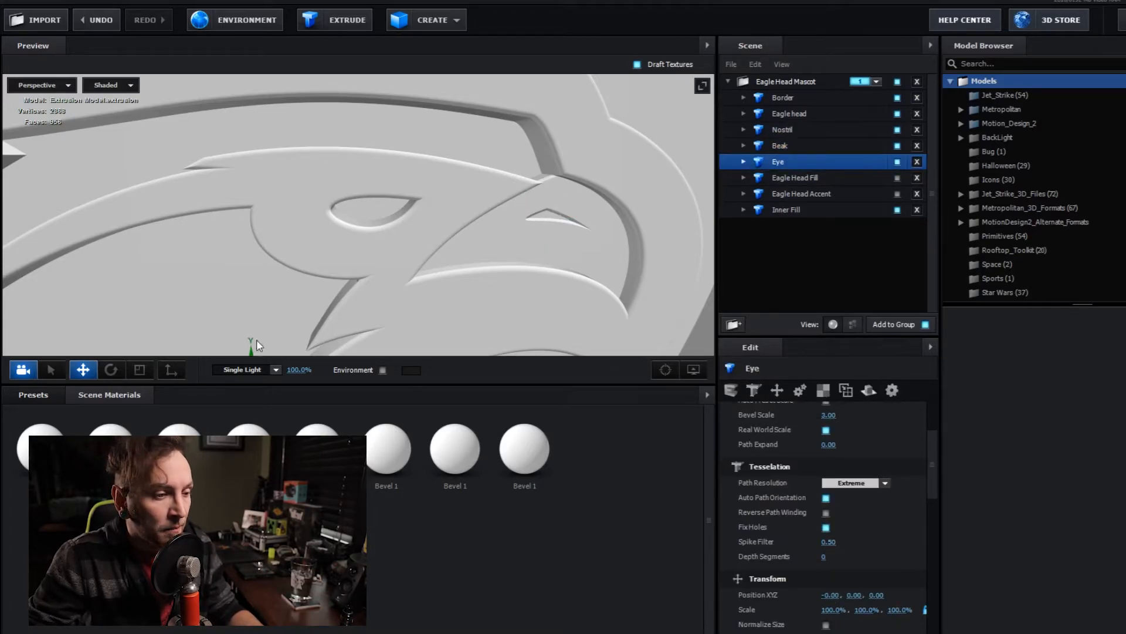
{"action": "left_click_drag", "start_coordinate": [251, 352], "coordinate": [262, 176]}
{"action": "left_click_drag", "start_coordinate": [287, 222], "coordinate": [414, 218]}
{"action": "left_click_drag", "start_coordinate": [373, 186], "coordinate": [372, 178]}
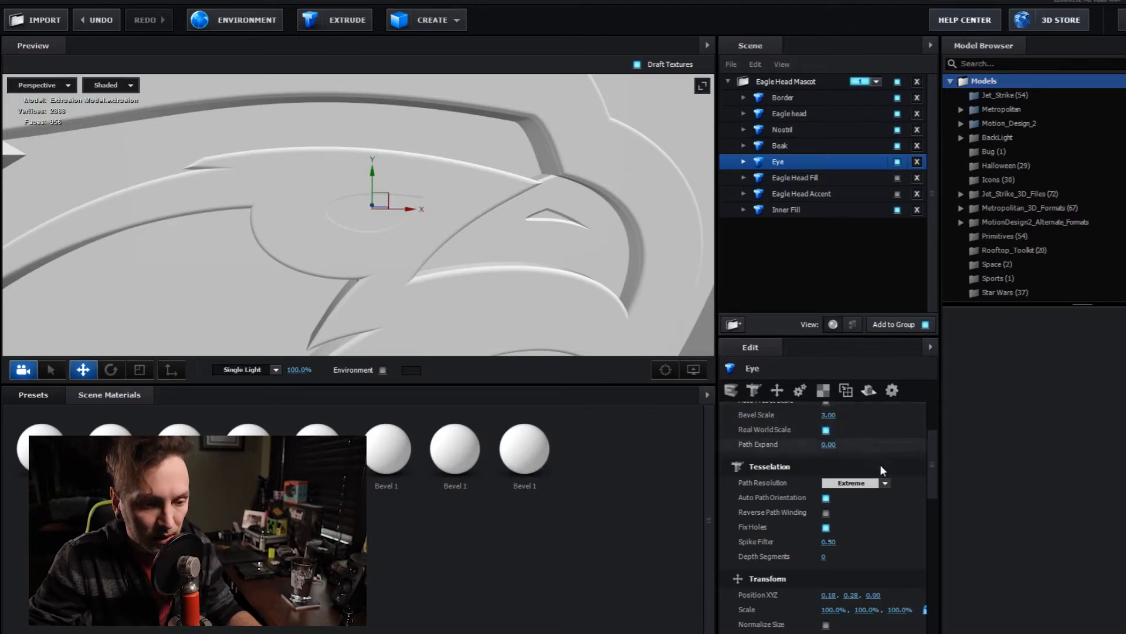
- Set the Extrude of the Eye's Bevel 1 to 0.92 so it sits slightly recessed in the eye opening
{"action": "left_click", "coordinate": [744, 161]}
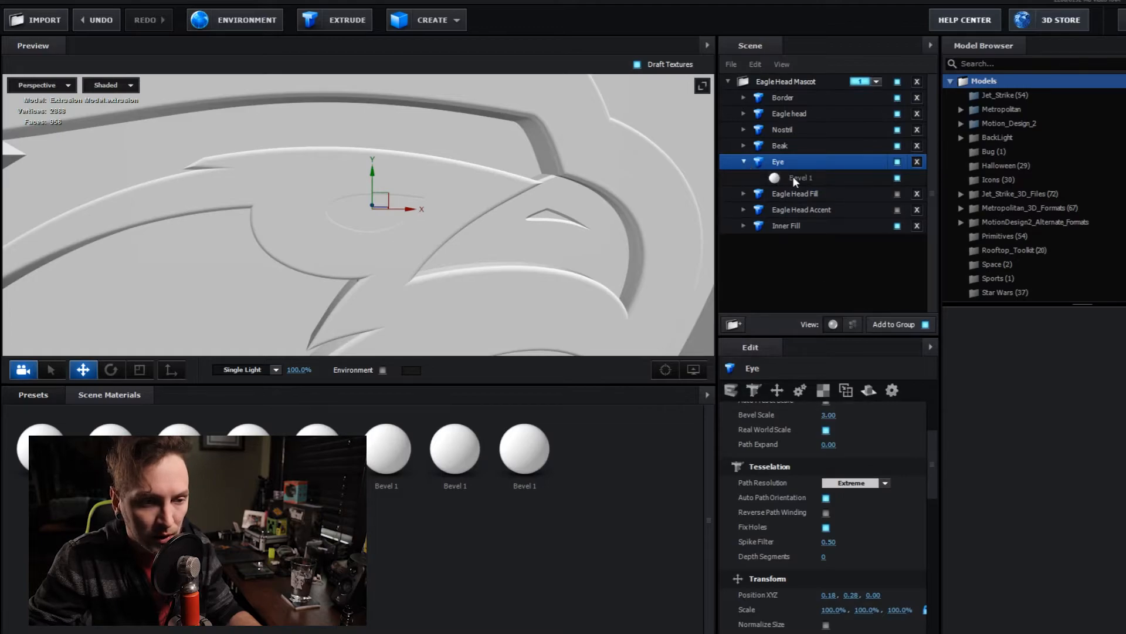
{"action": "left_click", "coordinate": [794, 177]}
{"action": "left_click_drag", "start_coordinate": [829, 429], "coordinate": [827, 429]}
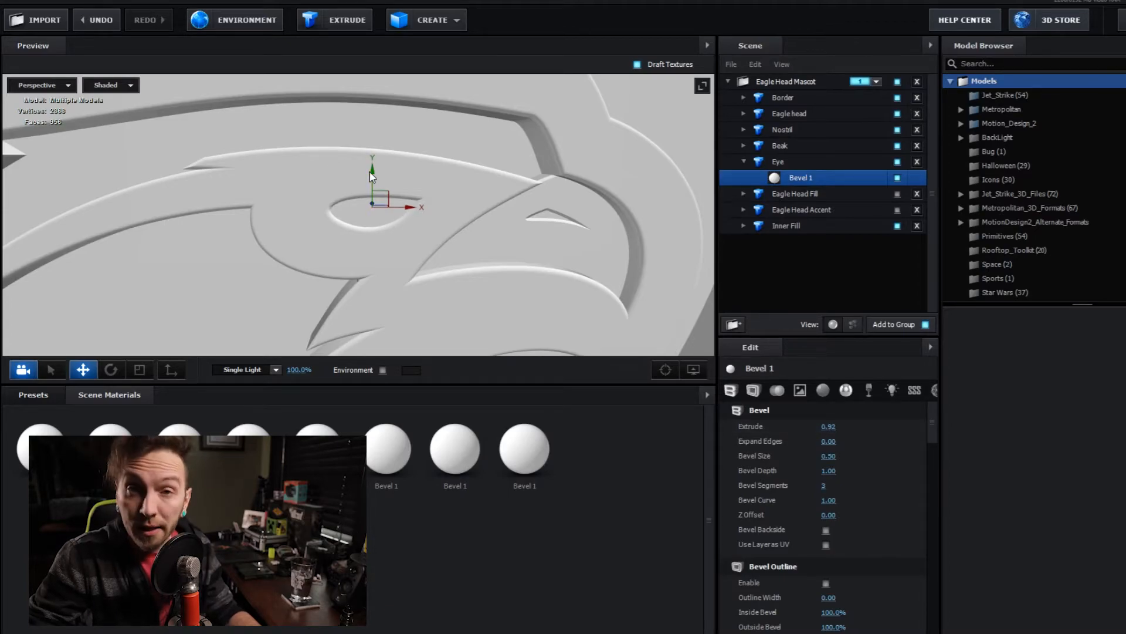
{"action": "left_click", "coordinate": [744, 161]}
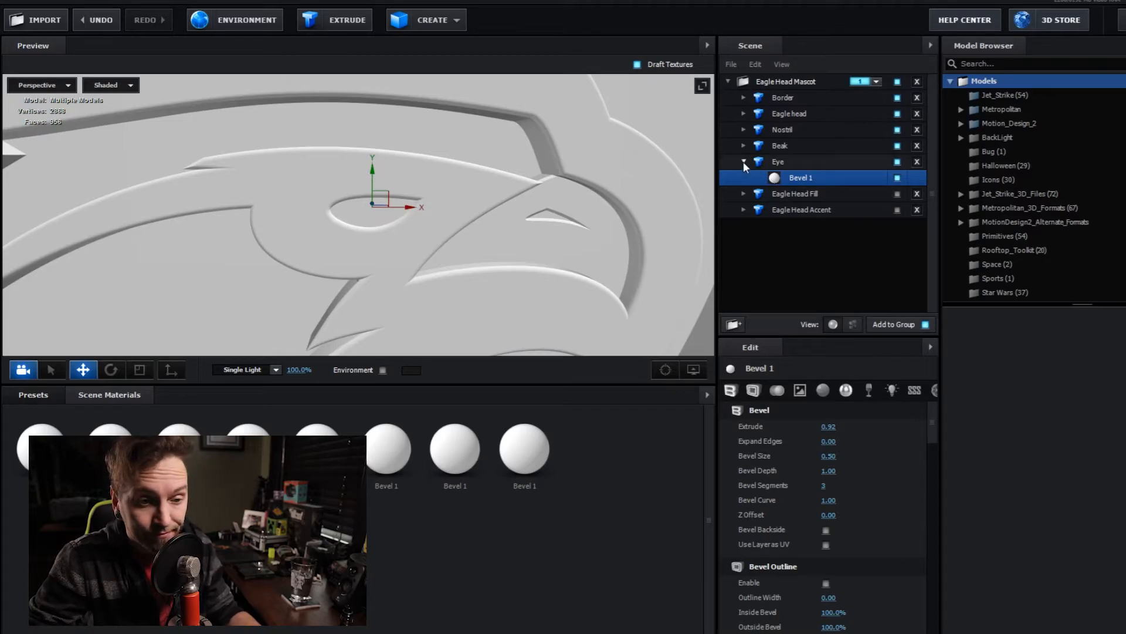
- Enable the Eagle Head Fill model and move it into the eagle head outline at position -0.05, -0.07, 0.00
{"action": "left_click", "coordinate": [794, 177]}
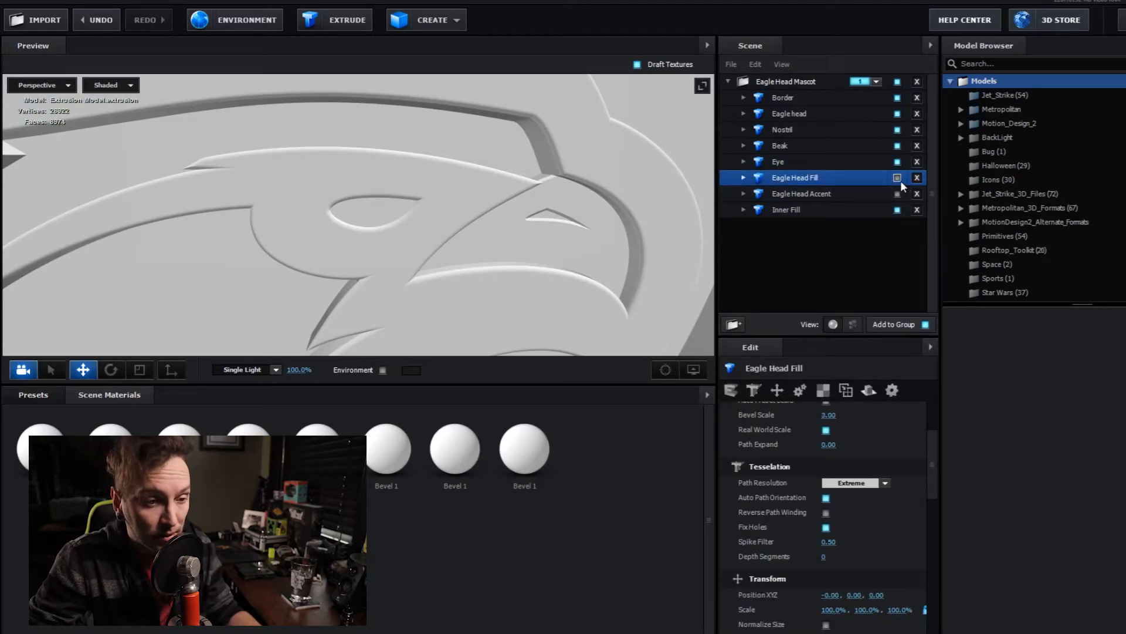
{"action": "left_click", "coordinate": [897, 177]}
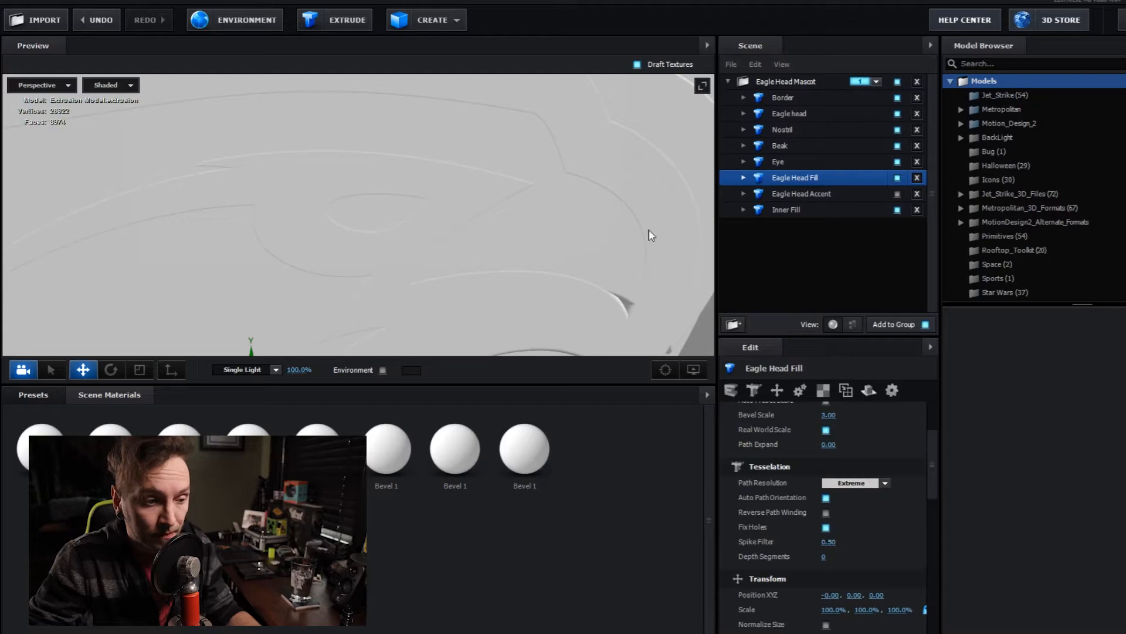
{"action": "scroll", "coordinate": [332, 301], "scroll_direction": "down", "scroll_amount": 5}
{"action": "left_click_drag", "start_coordinate": [297, 302], "coordinate": [298, 314]}
{"action": "left_click_drag", "start_coordinate": [333, 340], "coordinate": [287, 307]}
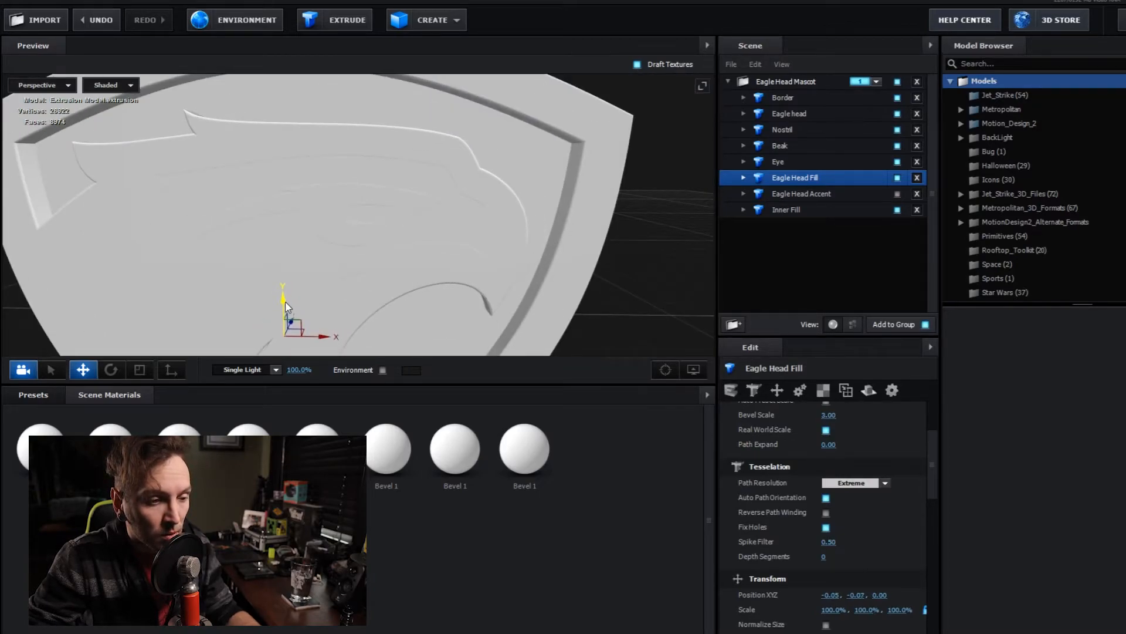
- Set the Eagle Head Fill's Bevel 1 to a Bevel Size of 0.10 and an Extrude of 0.45
{"action": "left_click", "coordinate": [744, 177]}
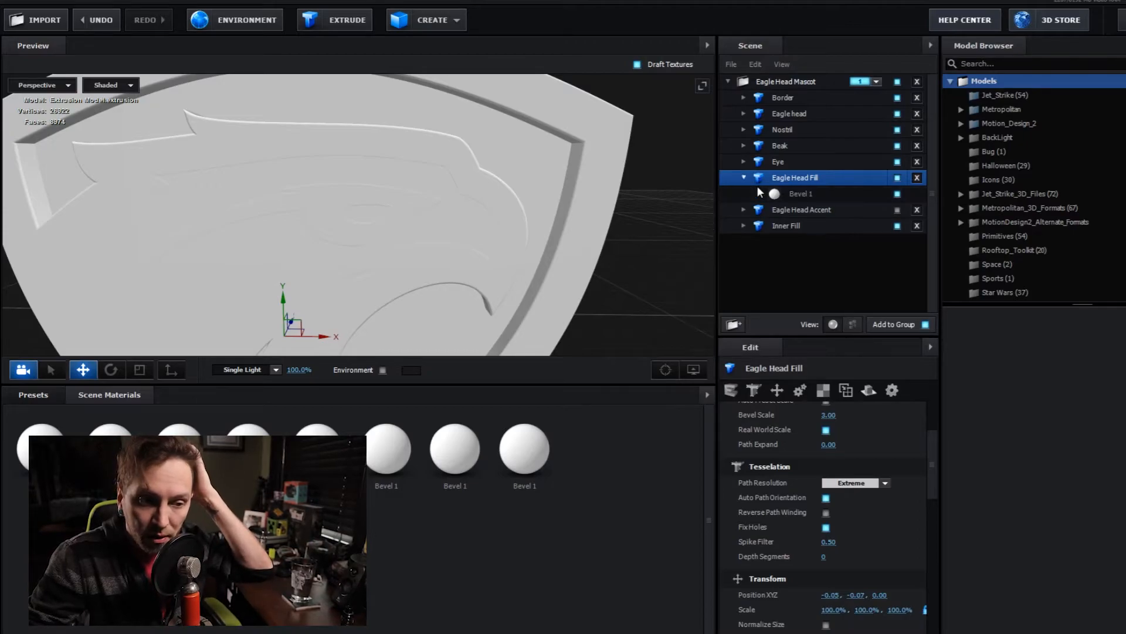
{"action": "left_click", "coordinate": [790, 195]}
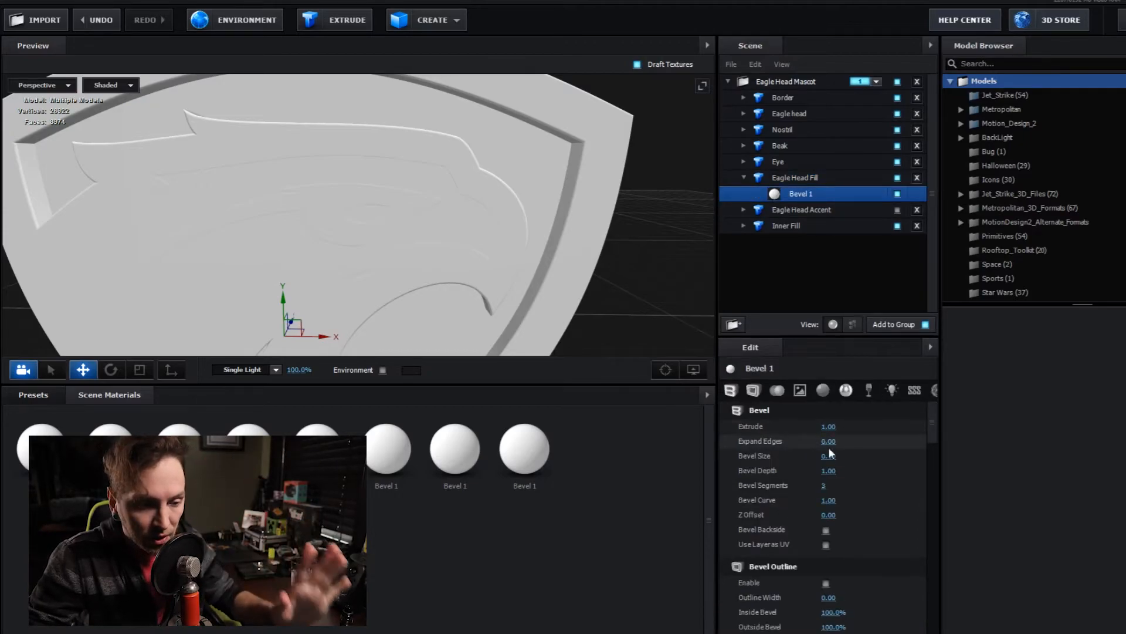
{"action": "left_click_drag", "start_coordinate": [832, 456], "coordinate": [829, 456]}
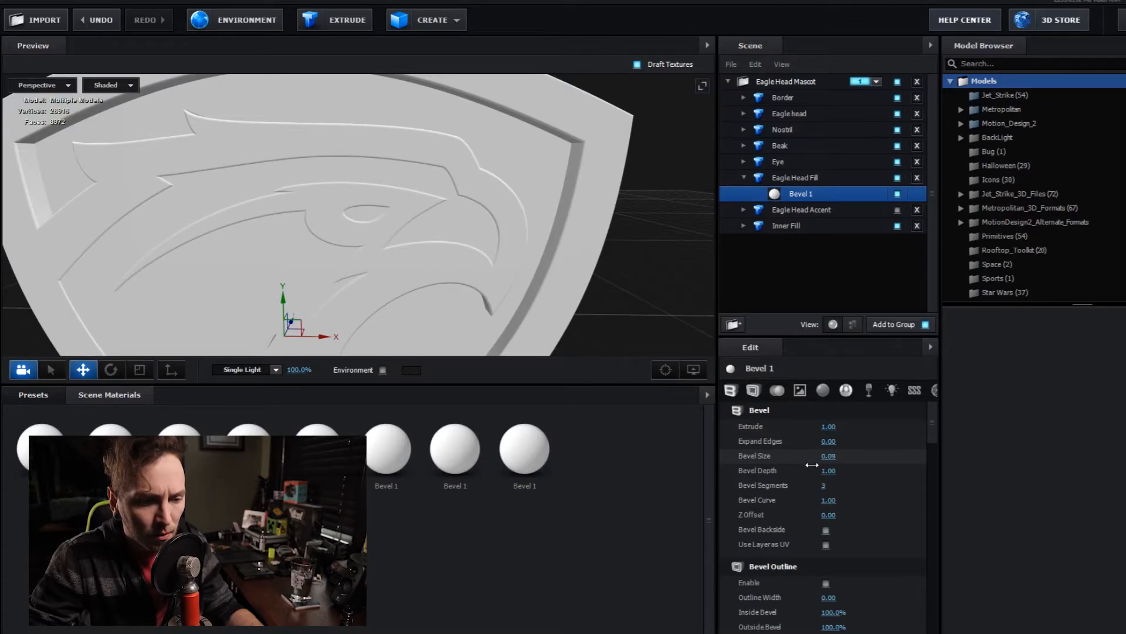
{"action": "left_click_drag", "start_coordinate": [825, 428], "coordinate": [804, 433]}
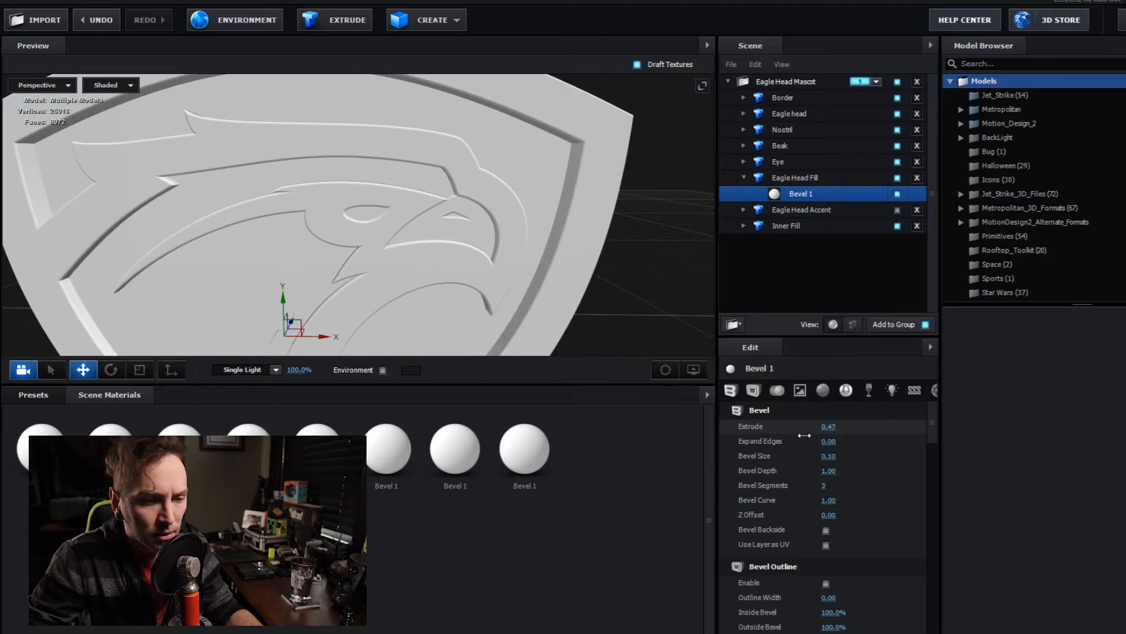
- Try shifting the Eagle Head Fill along its X axis against the head outline, and undo the move
{"action": "left_click_drag", "start_coordinate": [476, 287], "coordinate": [362, 278]}
{"action": "left_click_drag", "start_coordinate": [212, 317], "coordinate": [377, 244]}
{"action": "scroll", "coordinate": [422, 272], "scroll_direction": "up", "scroll_amount": 5}
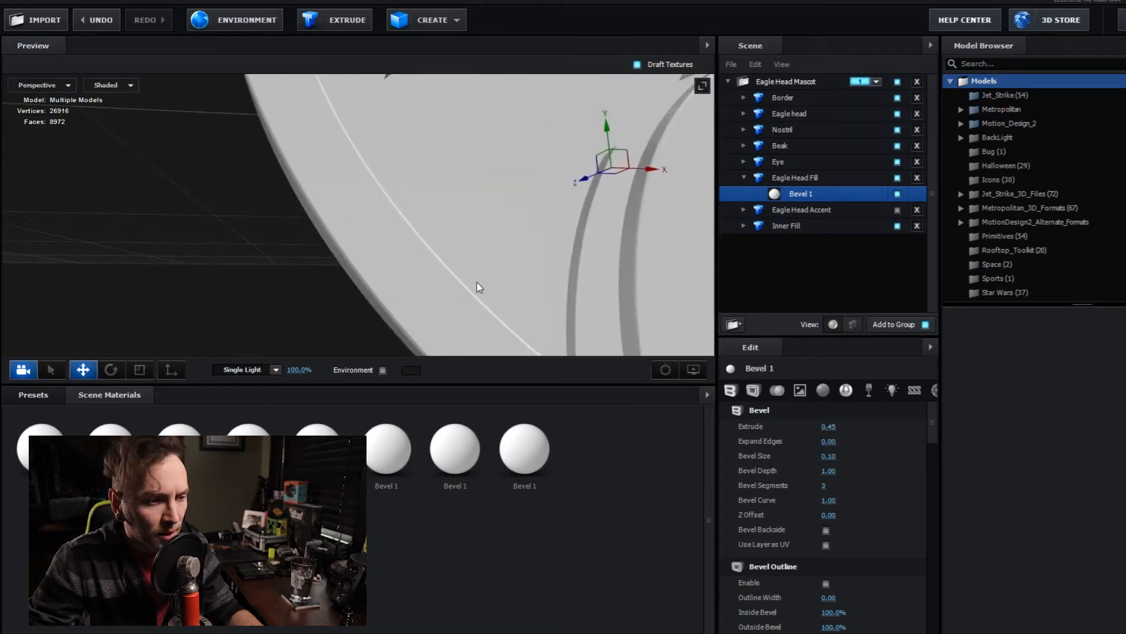
{"action": "left_click_drag", "start_coordinate": [593, 278], "coordinate": [439, 337]}
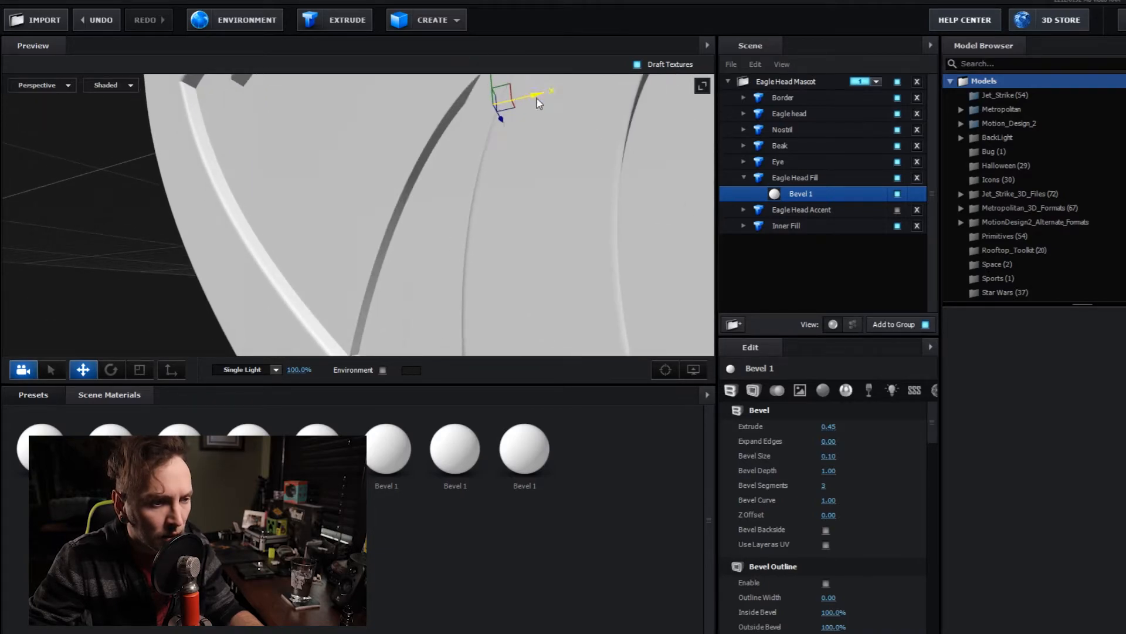
{"action": "left_click_drag", "start_coordinate": [538, 98], "coordinate": [554, 104]}
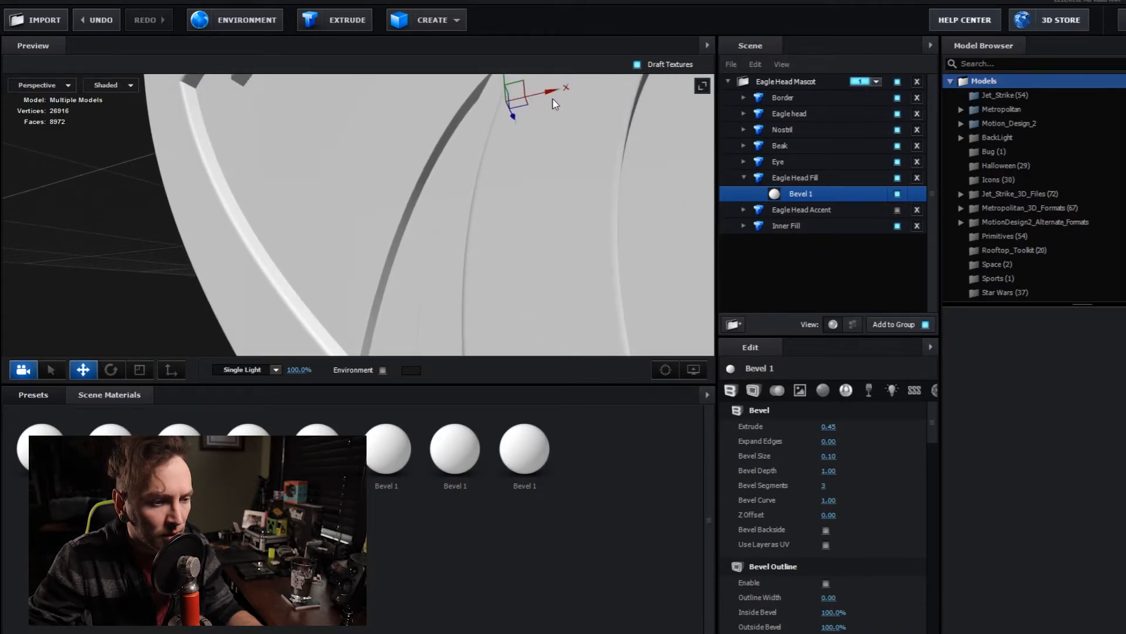
{"action": "key", "text": "ctrl+z"}
- Enable the Eagle Head Accent model and move it beside the eagle's neck at position -0.17, -0.30, 0.00
{"action": "left_click_drag", "start_coordinate": [551, 234], "coordinate": [516, 240]}
{"action": "left_click", "coordinate": [744, 178]}
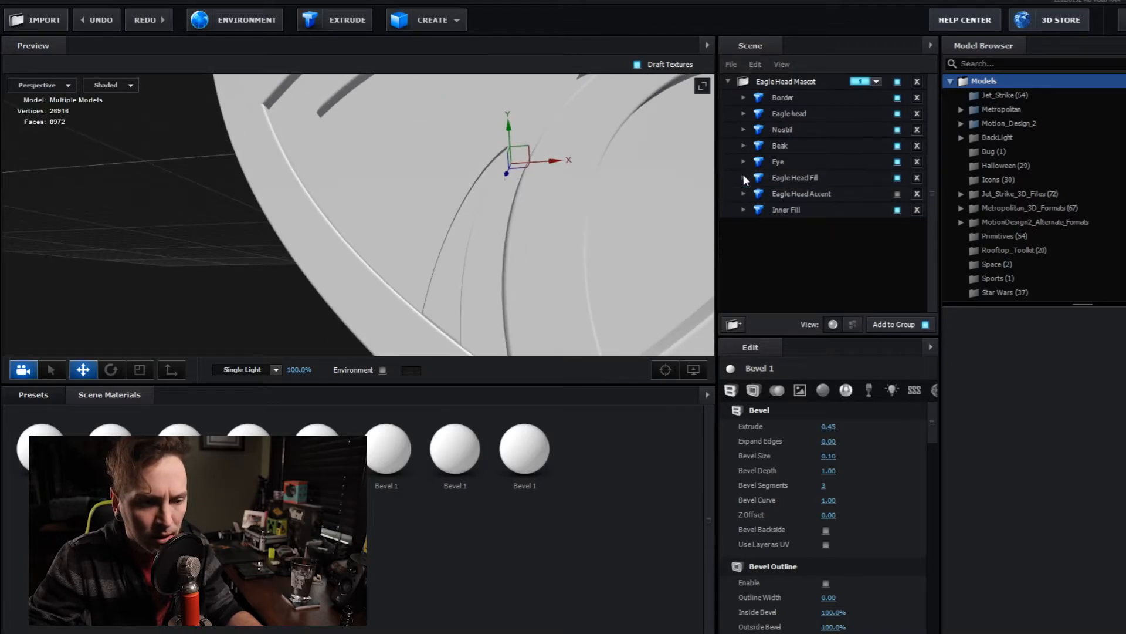
{"action": "left_click", "coordinate": [744, 193]}
{"action": "left_click", "coordinate": [864, 195]}
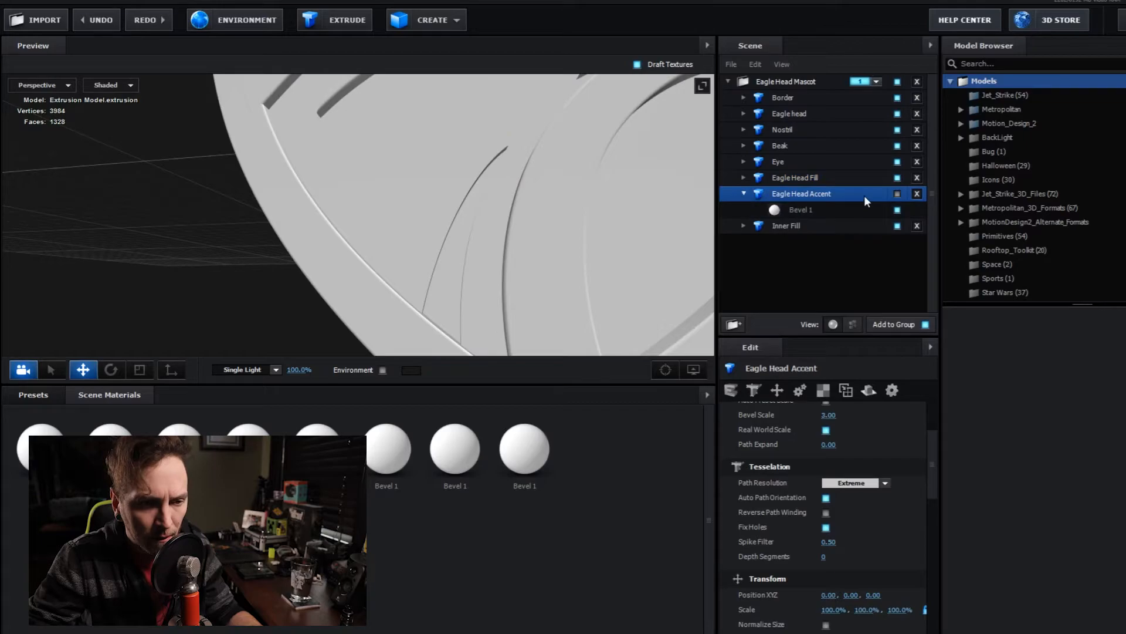
{"action": "left_click", "coordinate": [897, 193]}
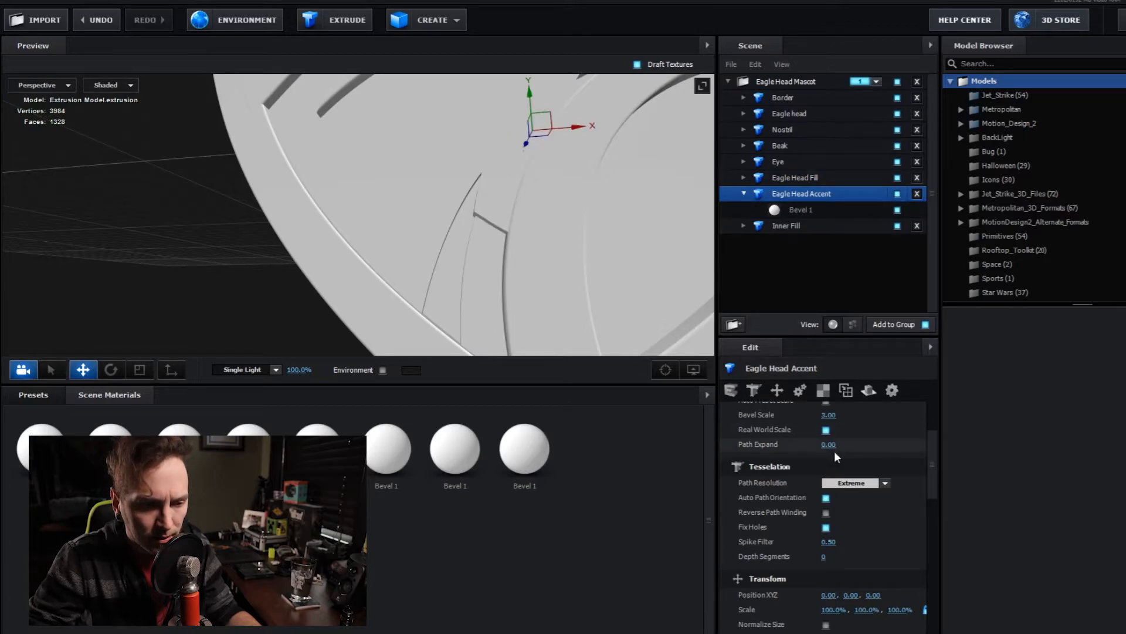
{"action": "left_click_drag", "start_coordinate": [531, 112], "coordinate": [533, 231]}
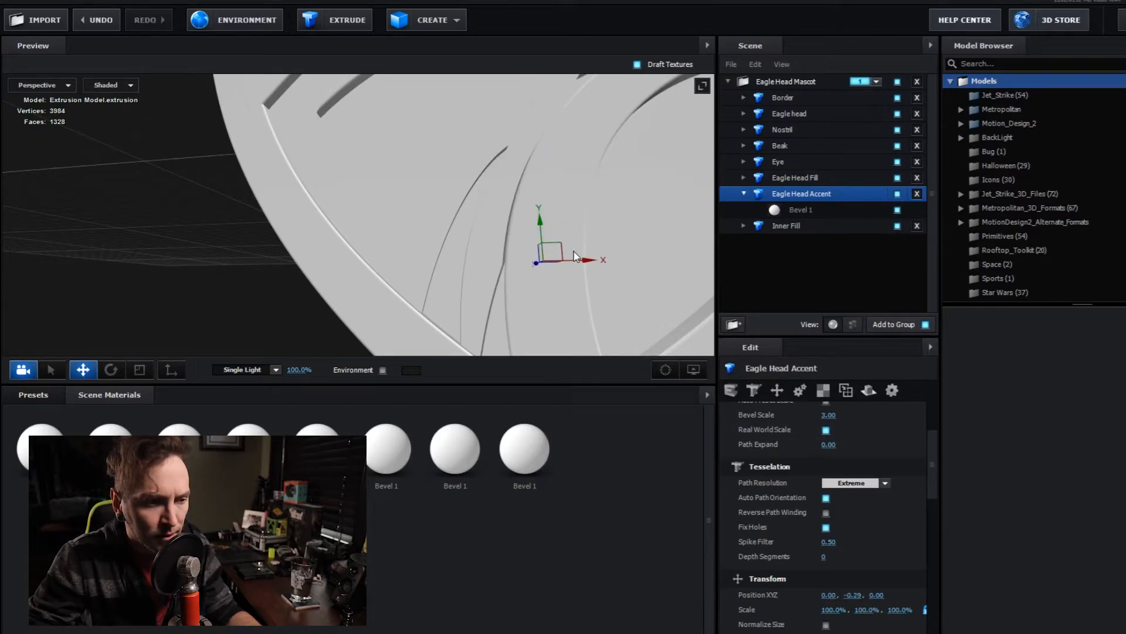
{"action": "left_click_drag", "start_coordinate": [587, 261], "coordinate": [502, 262]}
{"action": "left_click_drag", "start_coordinate": [455, 223], "coordinate": [462, 223]}
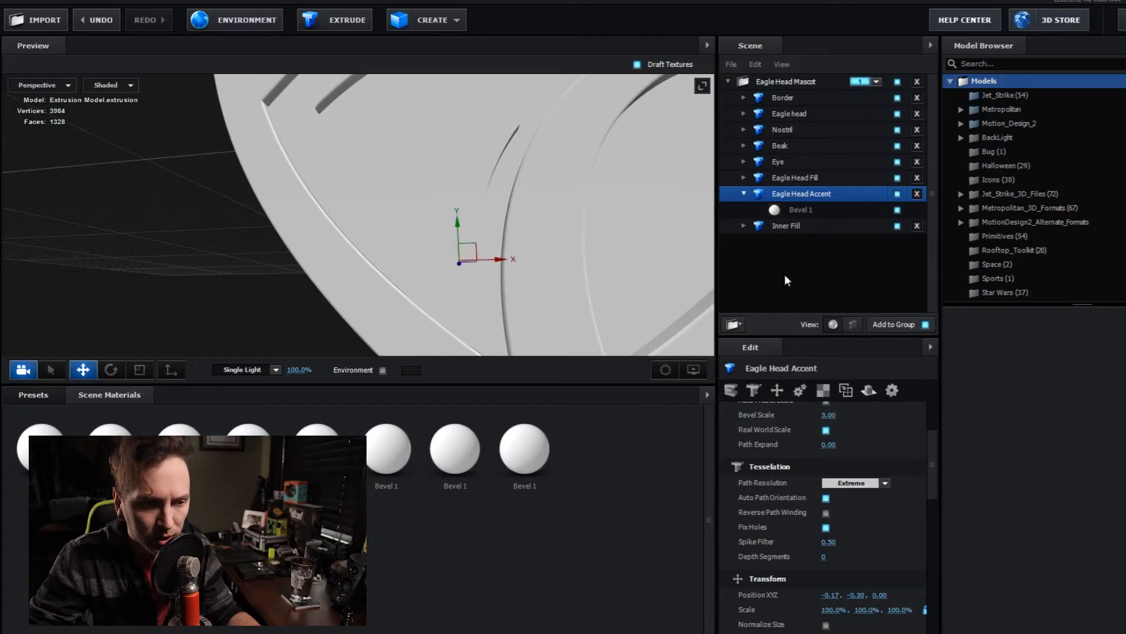
- Set the Extrude of the Eagle Head Accent's Bevel 1 to 0.20
{"action": "left_click", "coordinate": [799, 210]}
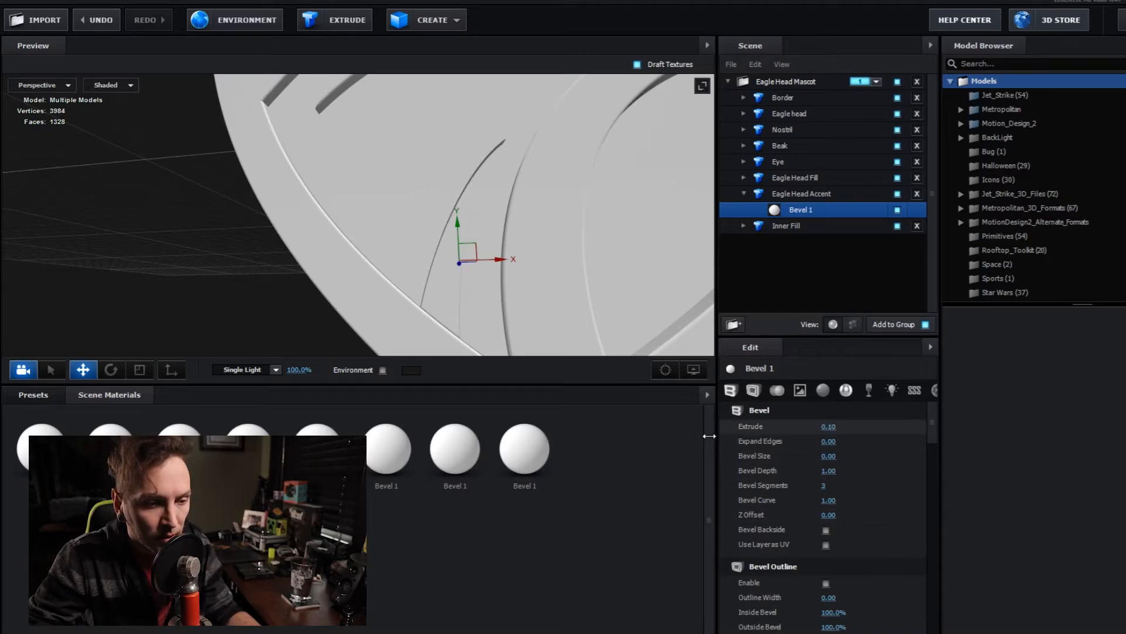
{"action": "left_click_drag", "start_coordinate": [482, 305], "coordinate": [516, 322]}
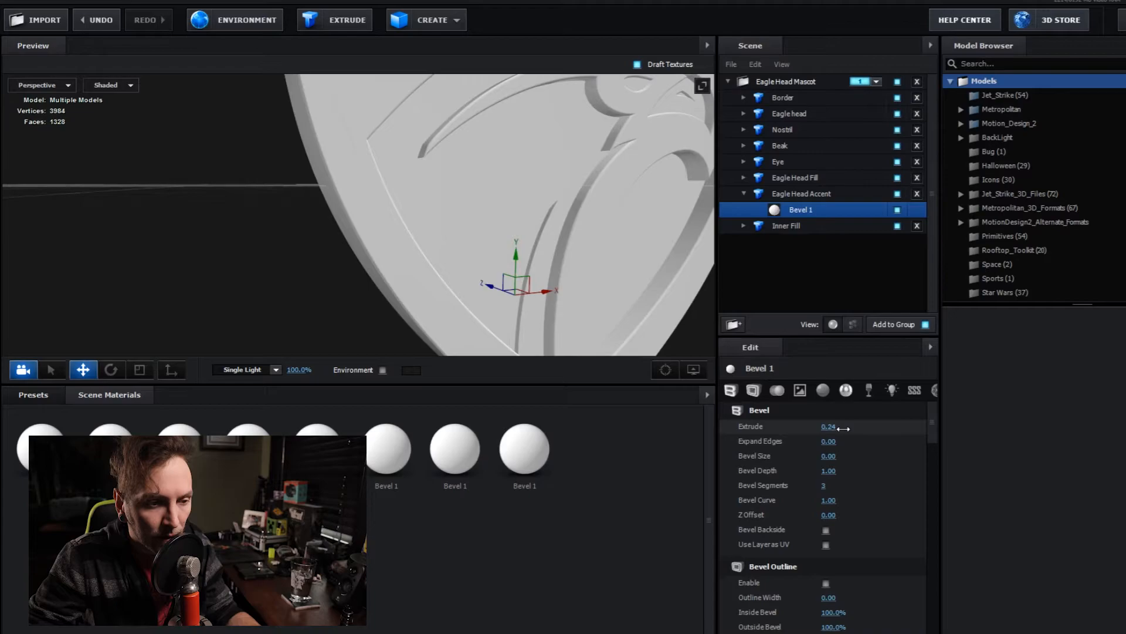
{"action": "left_click_drag", "start_coordinate": [843, 429], "coordinate": [849, 429]}
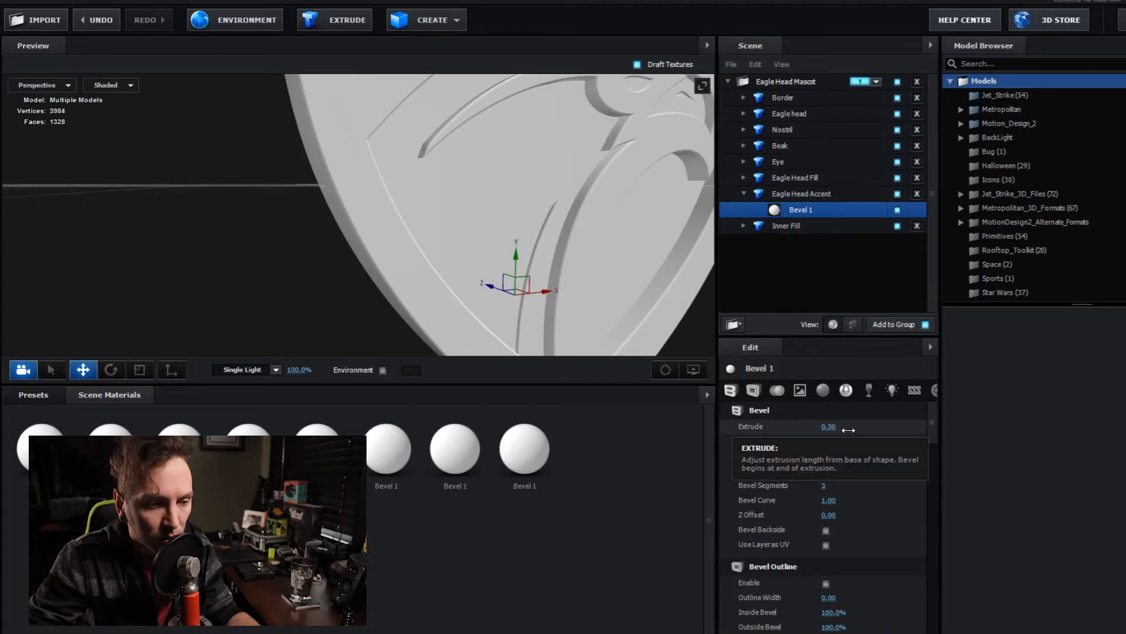
- Examine the accent's depth and fit against the whole shield from several angles
{"action": "left_click_drag", "start_coordinate": [624, 277], "coordinate": [654, 257]}
{"action": "scroll", "coordinate": [597, 294], "scroll_direction": "down", "scroll_amount": 5}
{"action": "scroll", "coordinate": [385, 268], "scroll_direction": "up", "scroll_amount": 5}
{"action": "left_click_drag", "start_coordinate": [585, 292], "coordinate": [478, 302]}
{"action": "left_click_drag", "start_coordinate": [509, 266], "coordinate": [614, 381]}
{"action": "scroll", "coordinate": [495, 295], "scroll_direction": "down", "scroll_amount": 5}
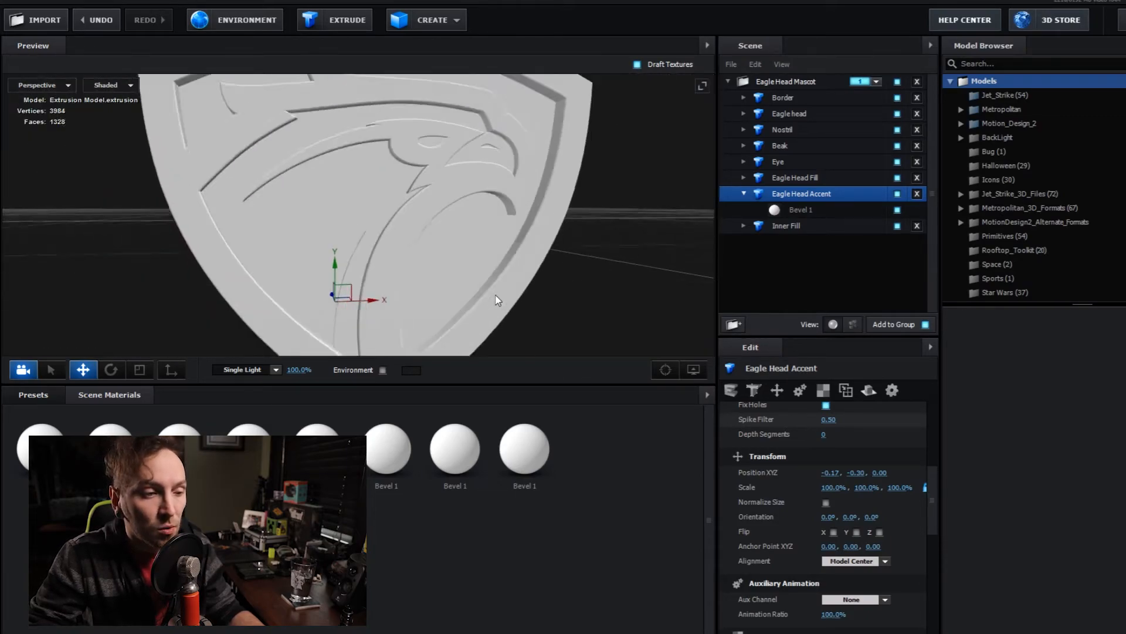
{"action": "scroll", "coordinate": [495, 295], "scroll_direction": "down", "scroll_amount": 3}
{"action": "left_click_drag", "start_coordinate": [369, 269], "coordinate": [349, 182]}
- Apply the clean_metal_golden material from the Pro_Shaders_2 Metal presets to the Border and the Eagle head
{"action": "left_click", "coordinate": [51, 398]}
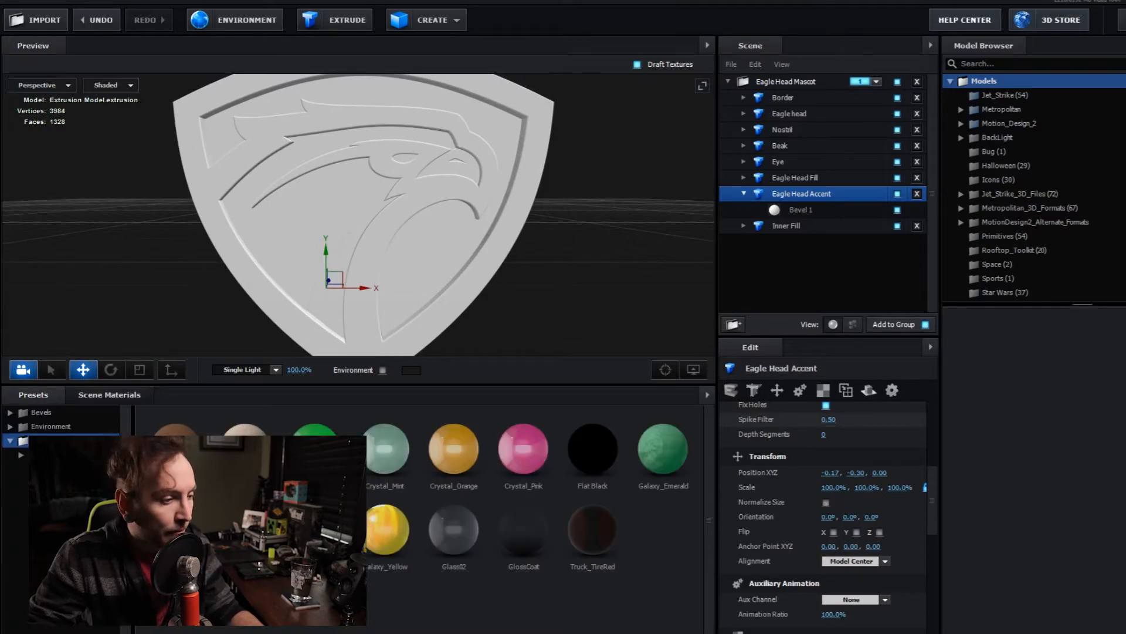
{"action": "left_click", "coordinate": [23, 456]}
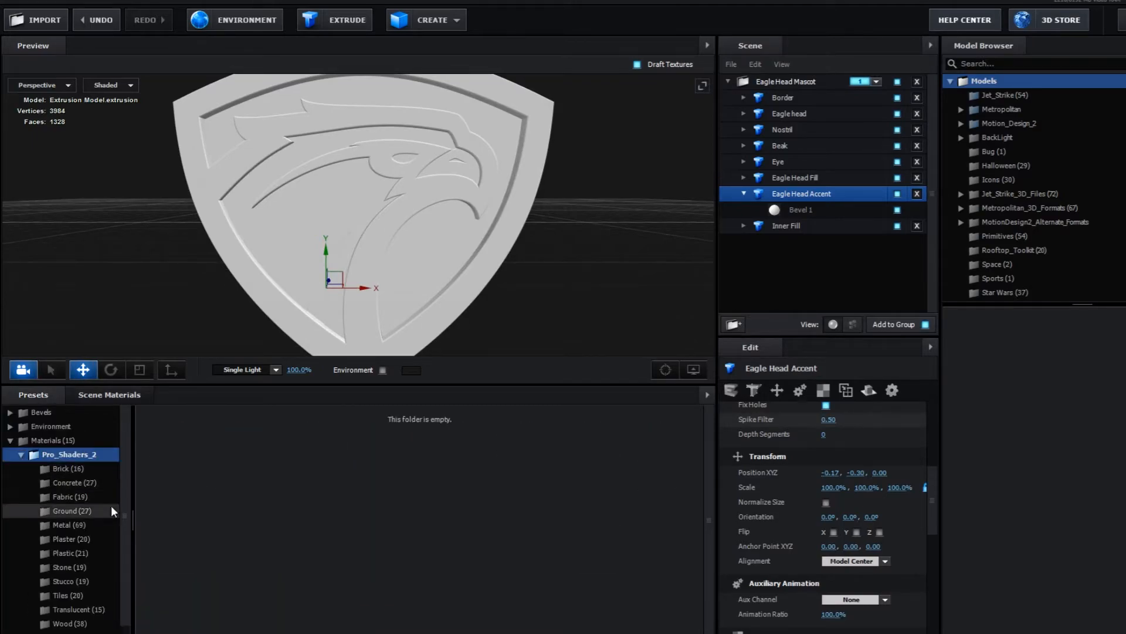
{"action": "left_click", "coordinate": [68, 526]}
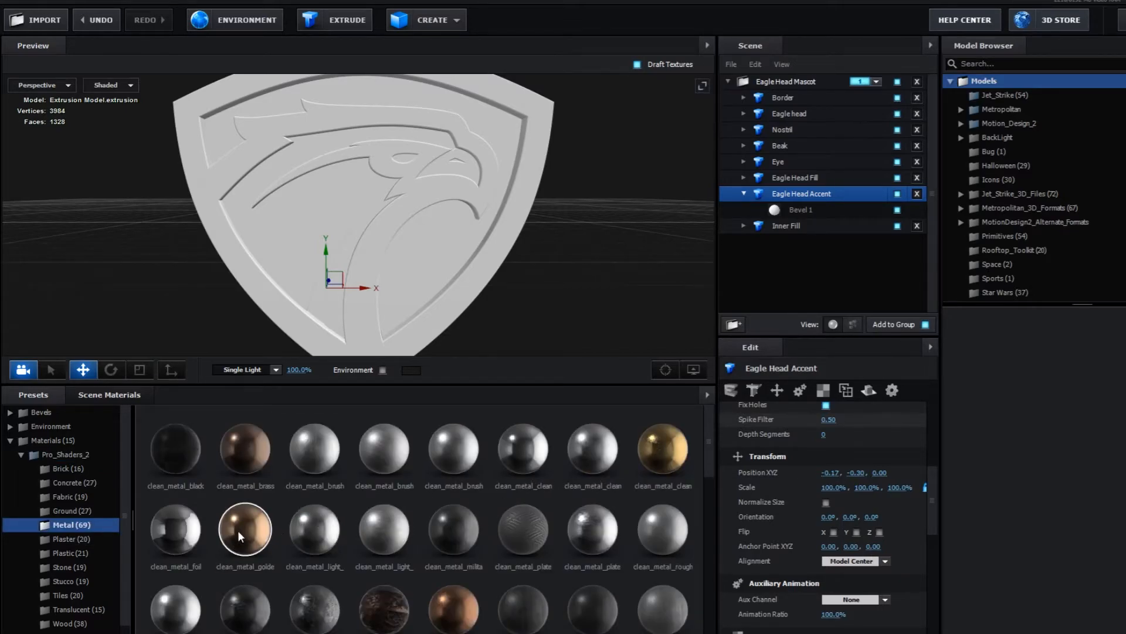
{"action": "left_click_drag", "start_coordinate": [242, 528], "coordinate": [282, 322]}
{"action": "left_click_drag", "start_coordinate": [242, 531], "coordinate": [369, 275]}
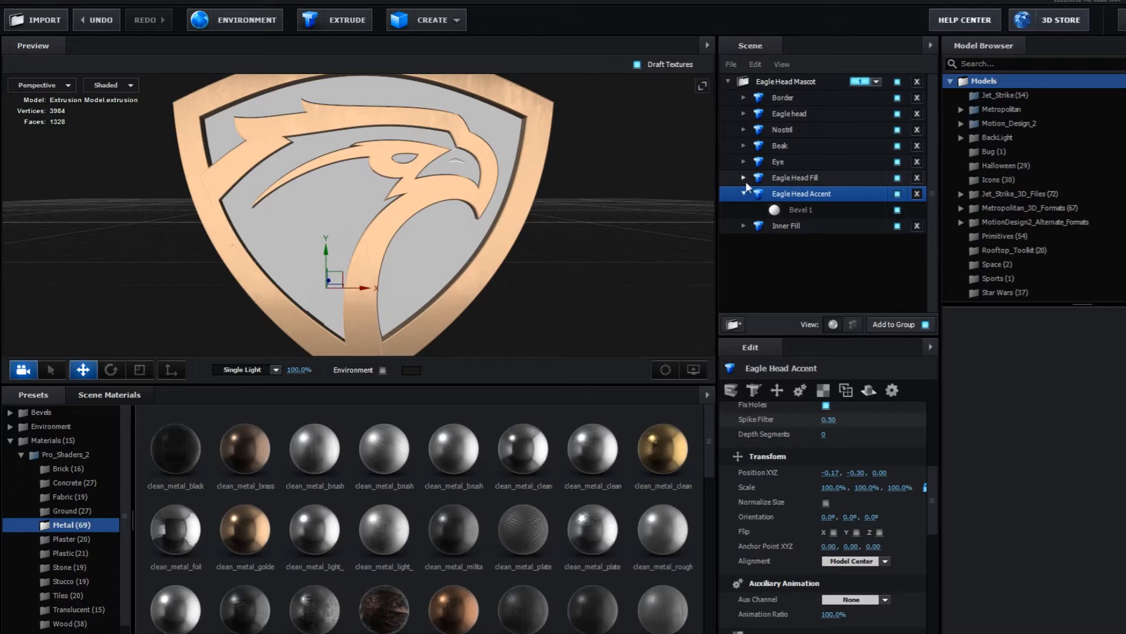
- Set the Extrude of the Eagle head's clean_metal_golden bevel to 0.80
{"action": "left_click", "coordinate": [744, 114]}
{"action": "left_click", "coordinate": [804, 128]}
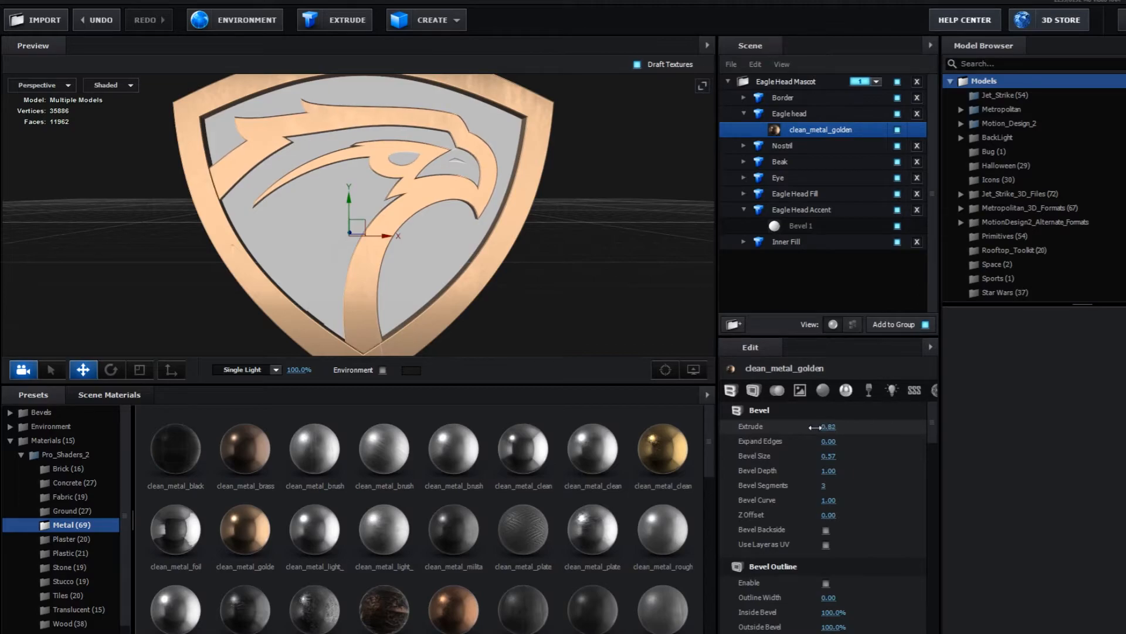
{"action": "left_click_drag", "start_coordinate": [815, 426], "coordinate": [814, 427]}
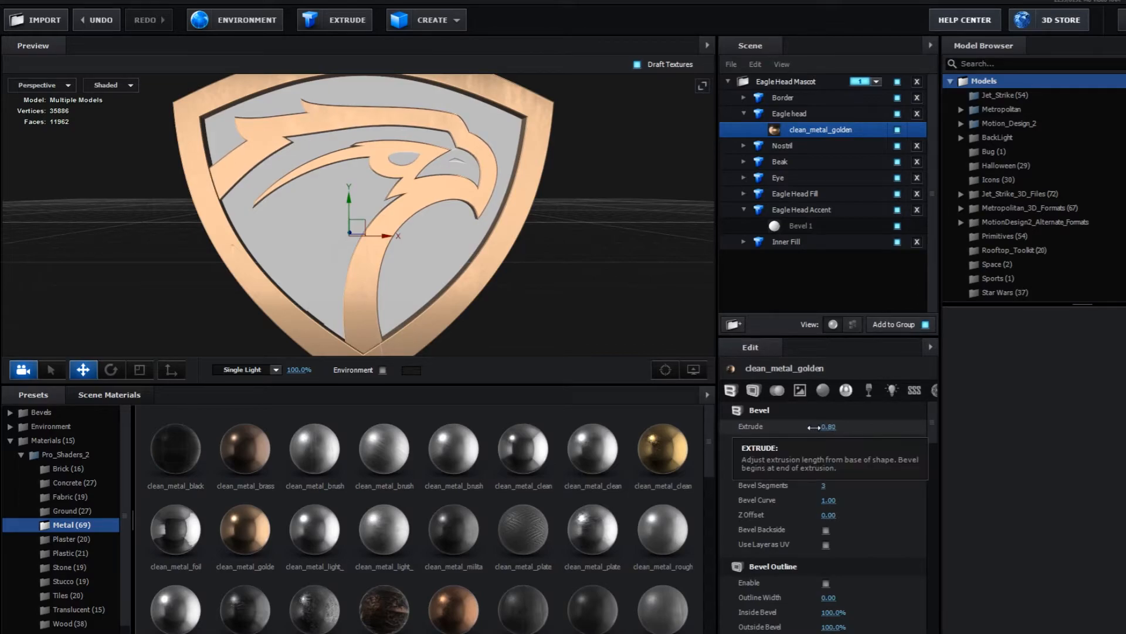
- Set the Extrude of the Eye's Bevel 1 to 0.74 so it sits recessed in the eye opening
{"action": "left_click_drag", "start_coordinate": [634, 258], "coordinate": [642, 286]}
{"action": "scroll", "coordinate": [642, 286], "scroll_direction": "up", "scroll_amount": 5}
{"action": "left_click_drag", "start_coordinate": [657, 240], "coordinate": [573, 256]}
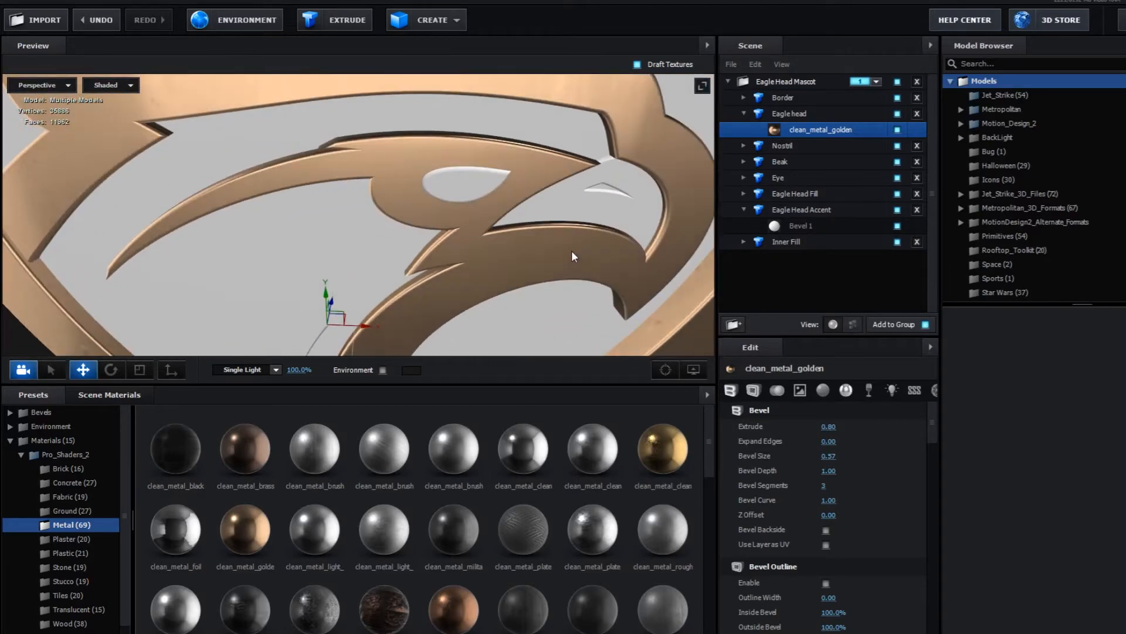
{"action": "left_click", "coordinate": [785, 173]}
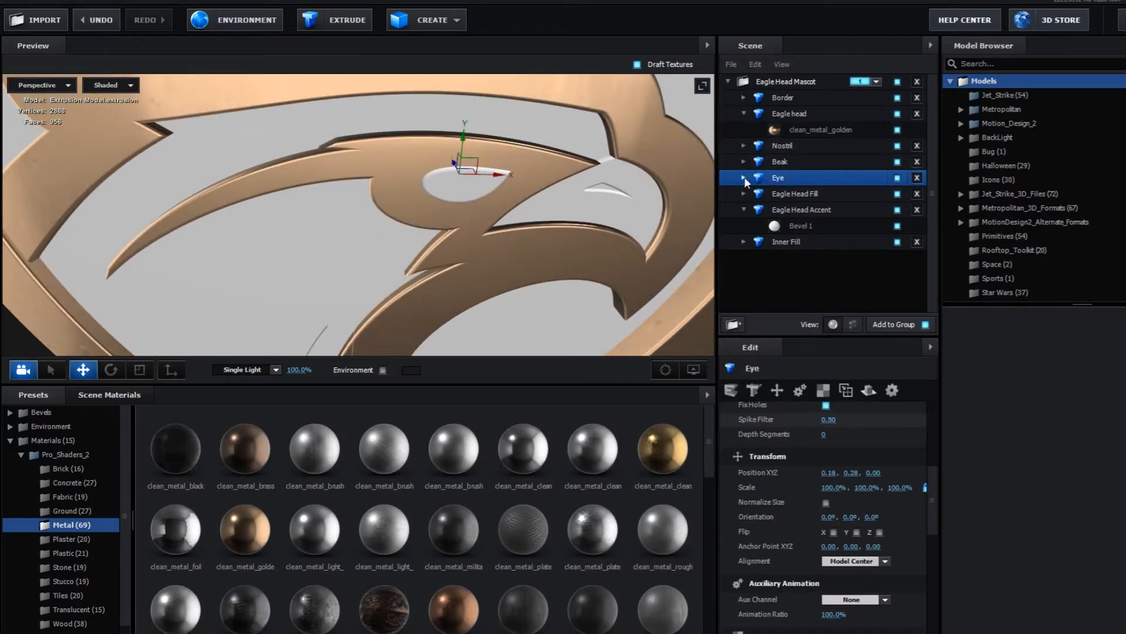
{"action": "left_click", "coordinate": [745, 178]}
{"action": "left_click", "coordinate": [793, 192]}
{"action": "left_click_drag", "start_coordinate": [829, 427], "coordinate": [816, 430]}
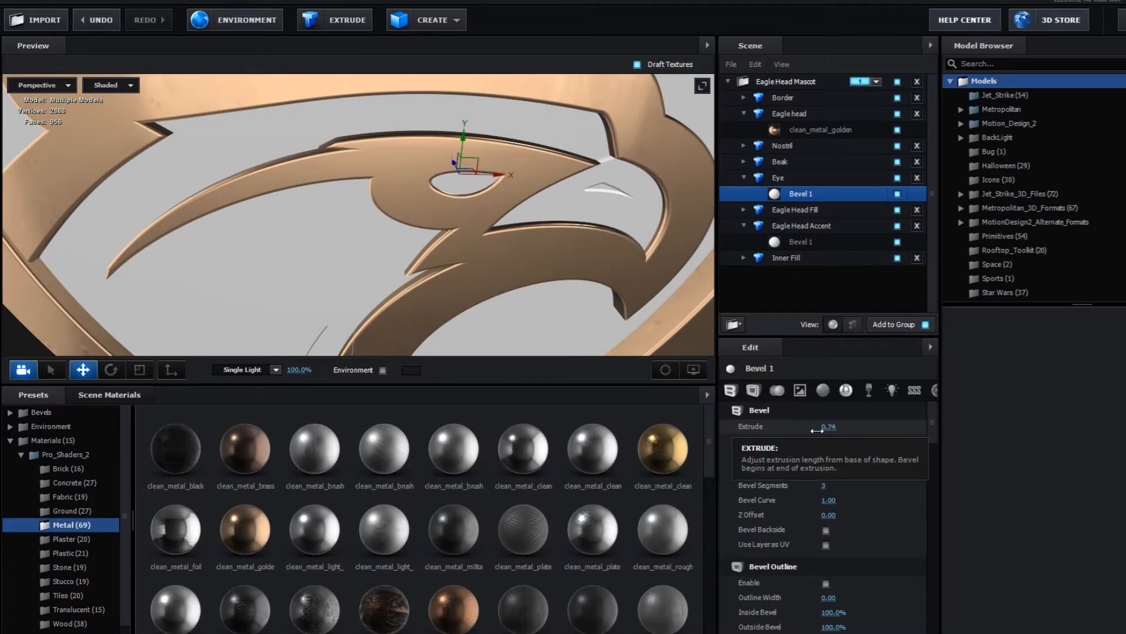
{"action": "left_click_drag", "start_coordinate": [593, 303], "coordinate": [571, 292]}
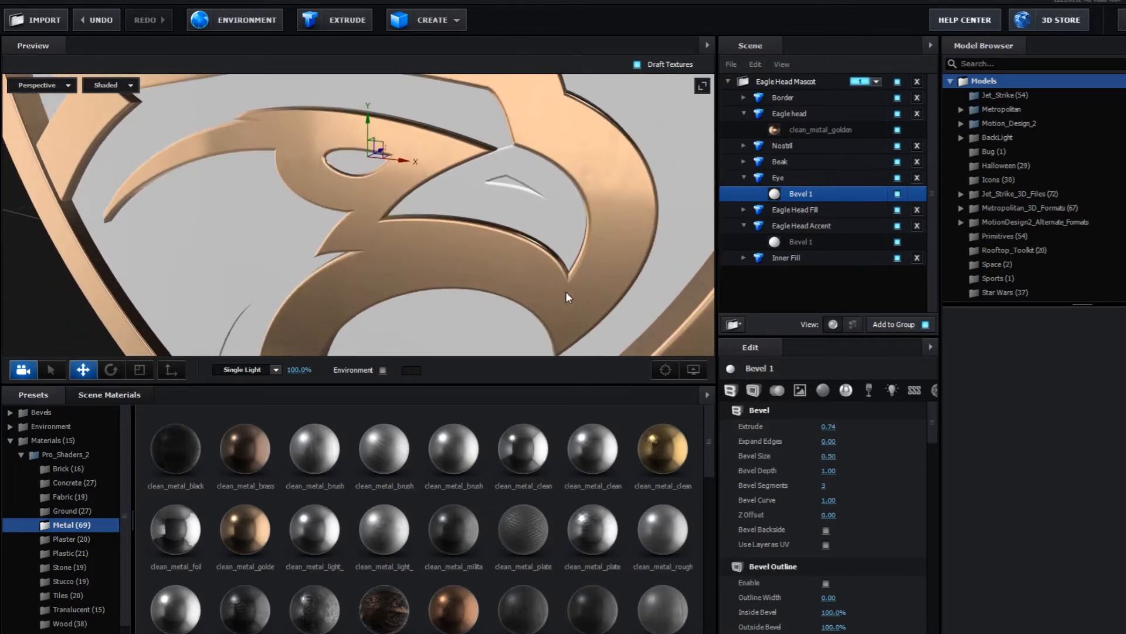
- Try the clean_metal_golden material and the translucent rough_glass_01 material on the Eye
{"action": "left_click_drag", "start_coordinate": [263, 531], "coordinate": [361, 170]}
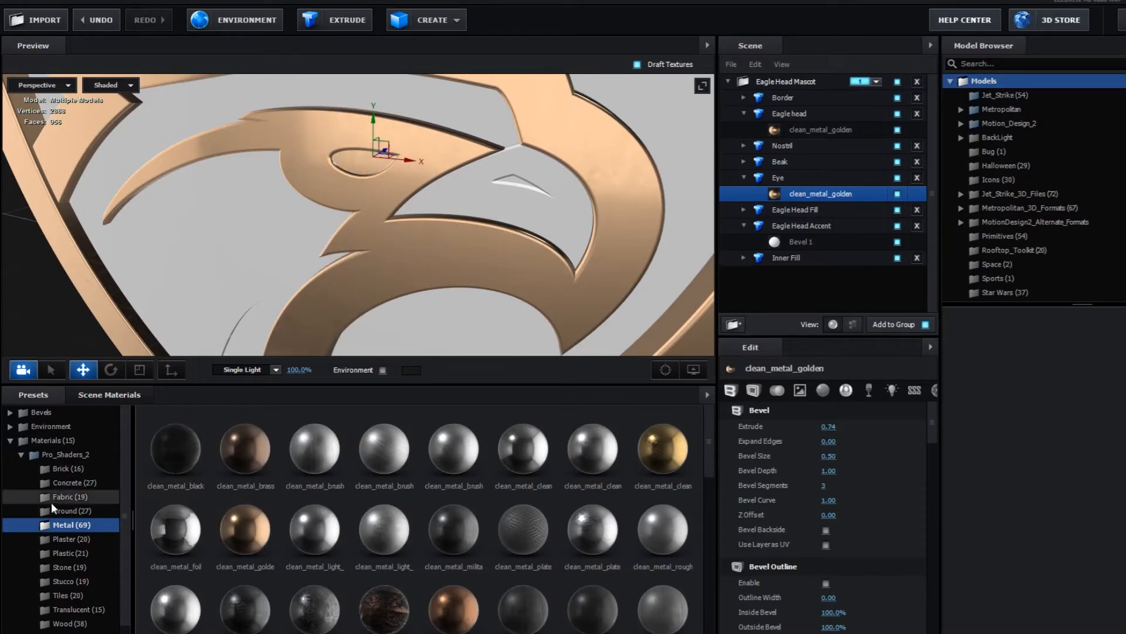
{"action": "scroll", "coordinate": [70, 551], "scroll_direction": "down", "scroll_amount": 1}
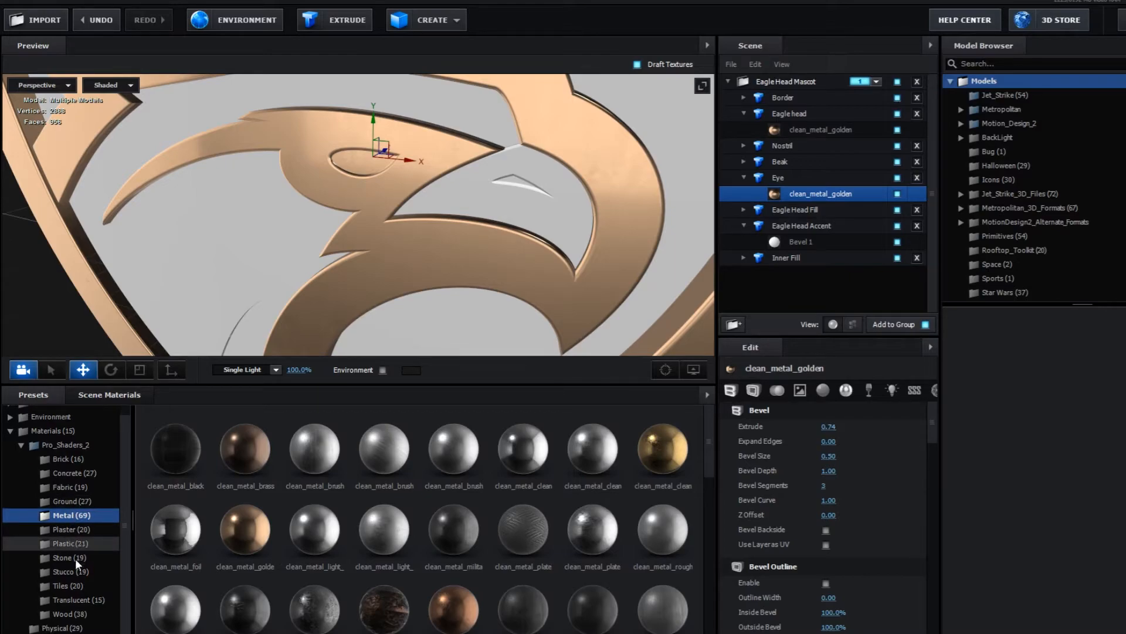
{"action": "left_click", "coordinate": [71, 599]}
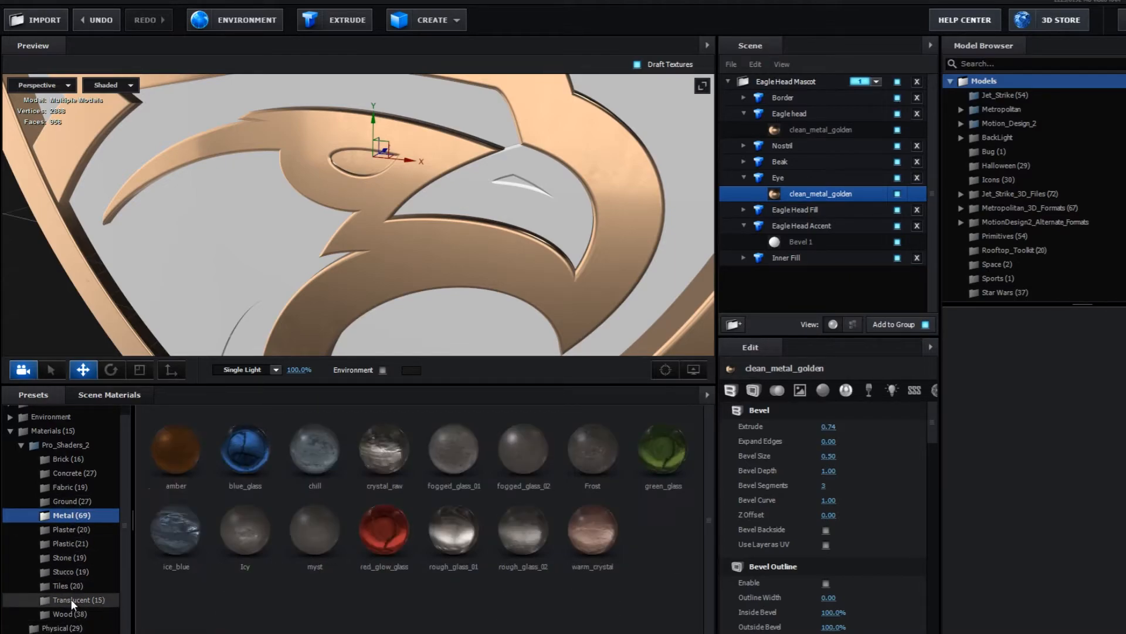
{"action": "left_click_drag", "start_coordinate": [453, 528], "coordinate": [363, 164]}
{"action": "mouse_move", "coordinate": [393, 340]}
{"action": "left_mouse_down"}
{"action": "mouse_move", "coordinate": [403, 326]}
{"action": "mouse_move", "coordinate": [412, 338]}
{"action": "mouse_move", "coordinate": [389, 346]}
{"action": "left_mouse_up"}
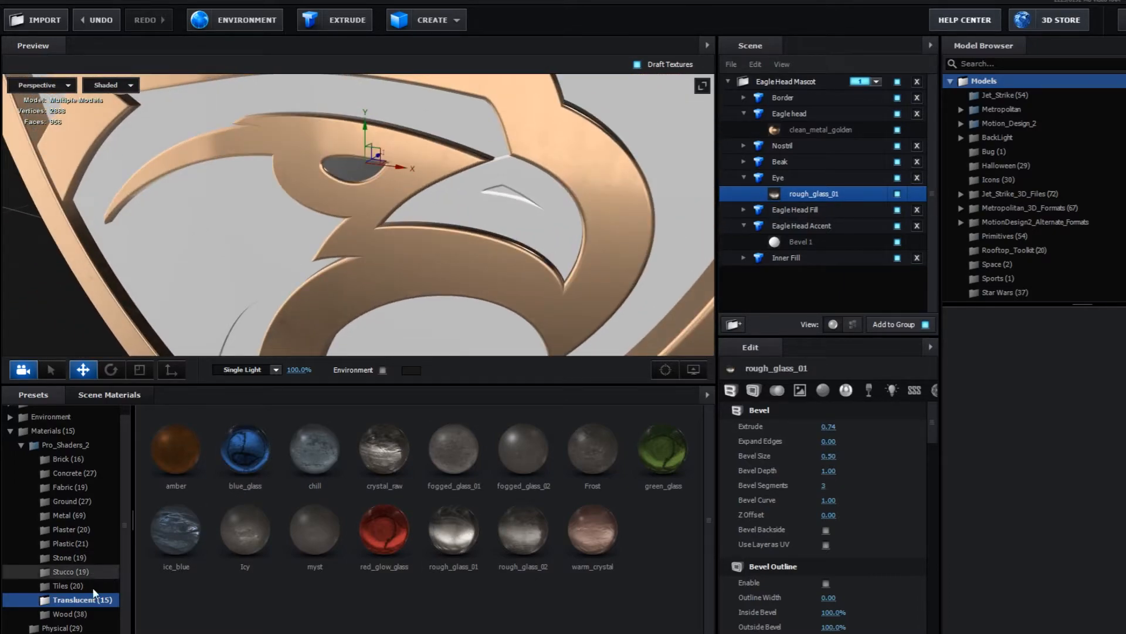
- Try the Physical preset Bright_Light2 on the Eye, undo it, and apply Bright_Light instead
{"action": "left_click", "coordinate": [59, 628]}
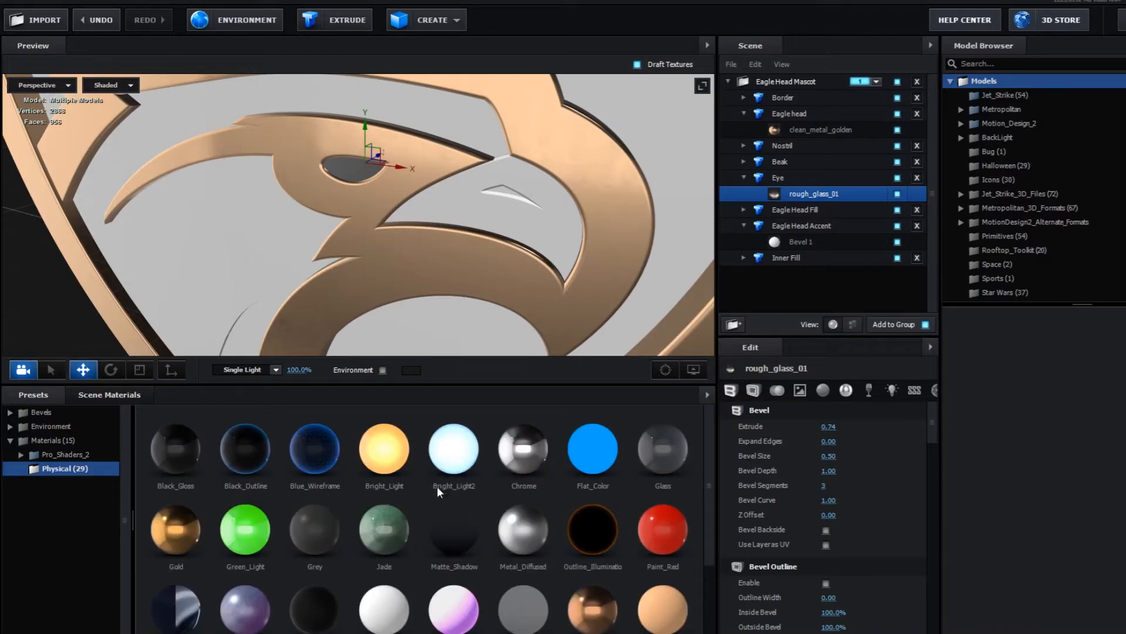
{"action": "left_click_drag", "start_coordinate": [455, 461], "coordinate": [355, 169]}
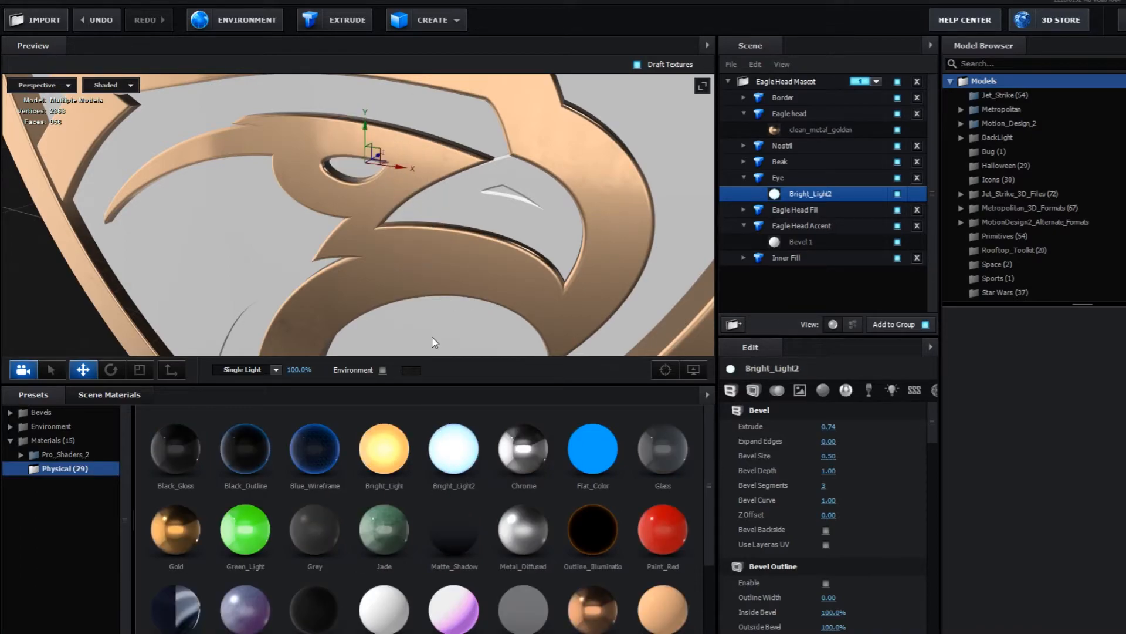
{"action": "key", "text": "ctrl+z"}
{"action": "left_click_drag", "start_coordinate": [547, 276], "coordinate": [517, 346]}
{"action": "left_click_drag", "start_coordinate": [380, 456], "coordinate": [399, 170]}
{"action": "mouse_move", "coordinate": [469, 256]}
{"action": "left_mouse_down"}
{"action": "mouse_move", "coordinate": [452, 237]}
{"action": "mouse_move", "coordinate": [477, 259]}
{"action": "left_mouse_up"}
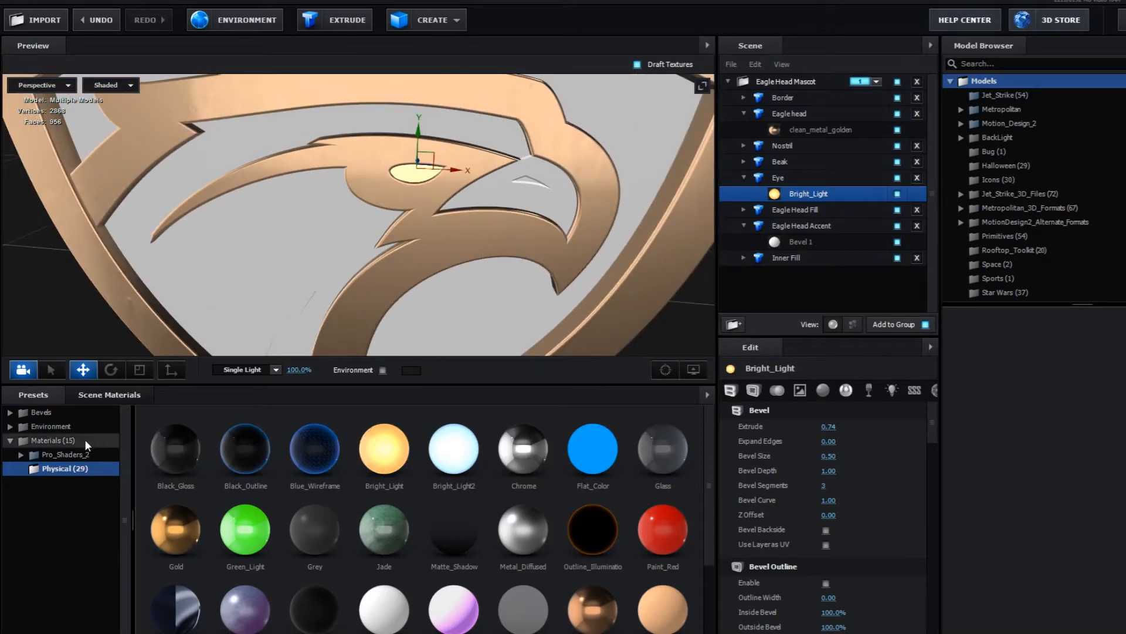
- Apply the clean_metal_golden material from the Pro_Shaders_2 Metal presets to the Beak
{"action": "left_click", "coordinate": [21, 455]}
{"action": "left_click", "coordinate": [80, 524]}
{"action": "left_click_drag", "start_coordinate": [442, 537], "coordinate": [557, 219]}
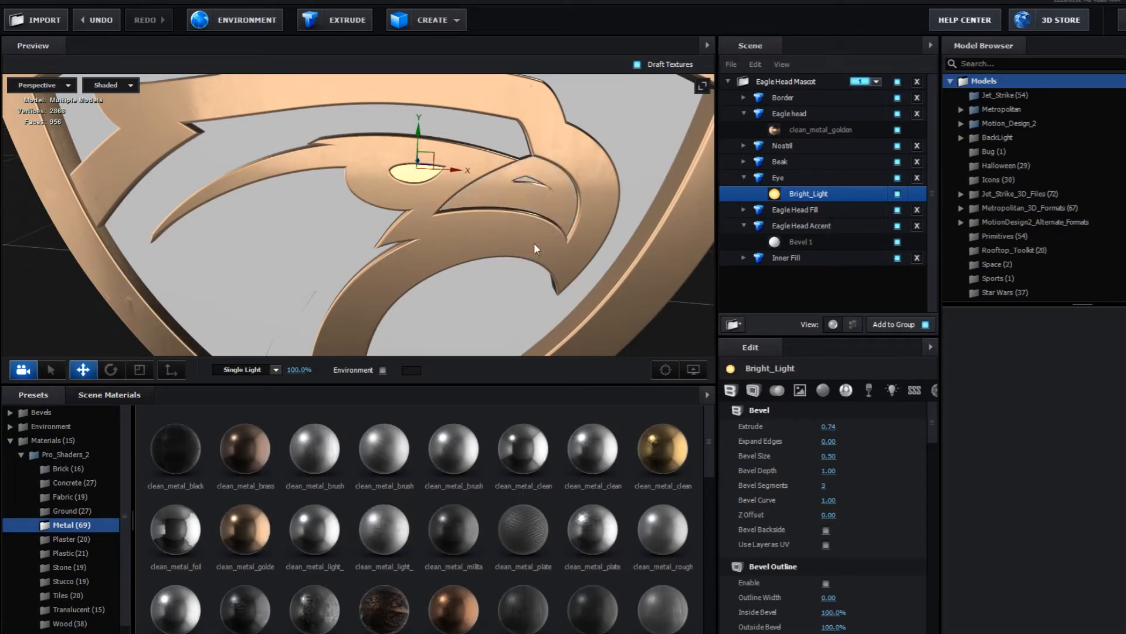
- Apply the Plastic_Matte material from the Physical presets to the Nostril
{"action": "scroll", "coordinate": [551, 243], "scroll_direction": "up", "scroll_amount": 3}
{"action": "scroll", "coordinate": [575, 258], "scroll_direction": "up", "scroll_amount": 3}
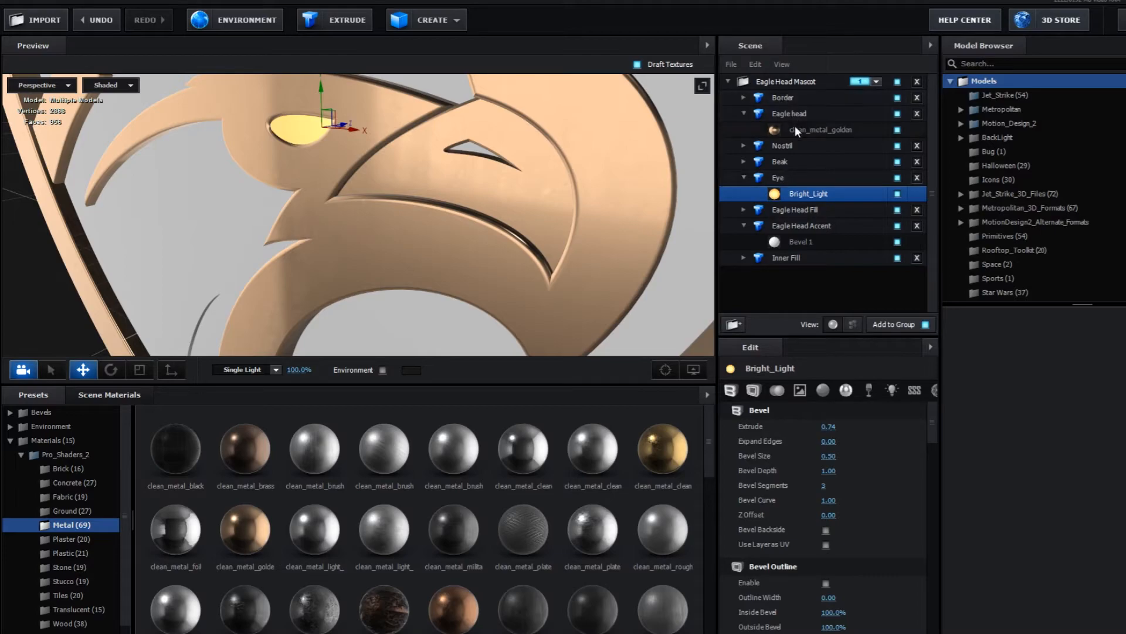
{"action": "left_click", "coordinate": [787, 146]}
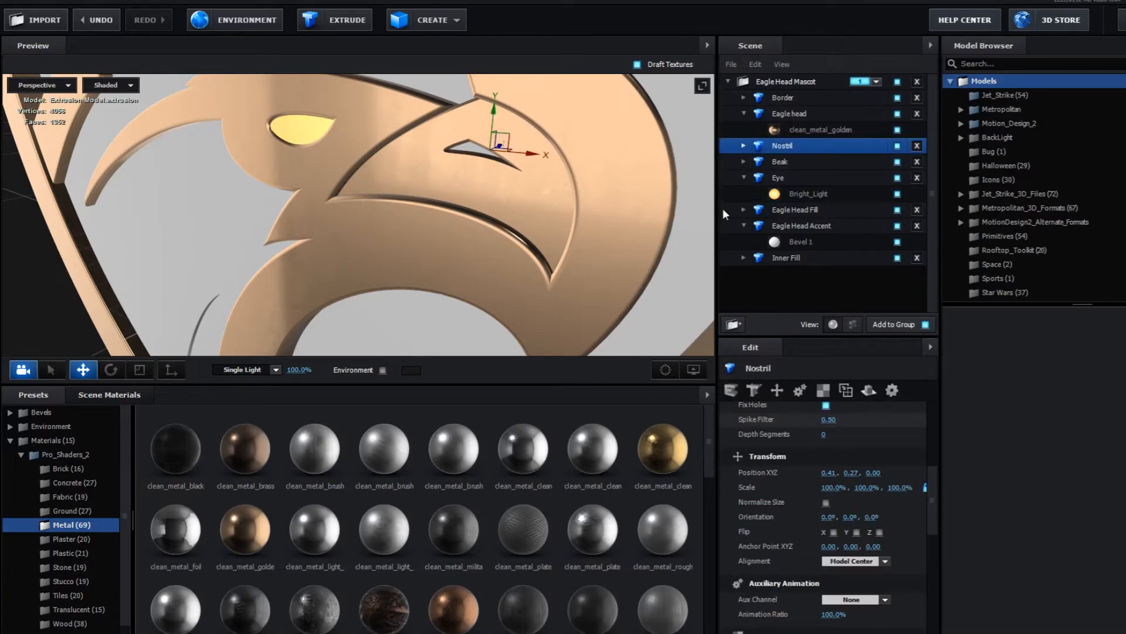
{"action": "left_click", "coordinate": [744, 146]}
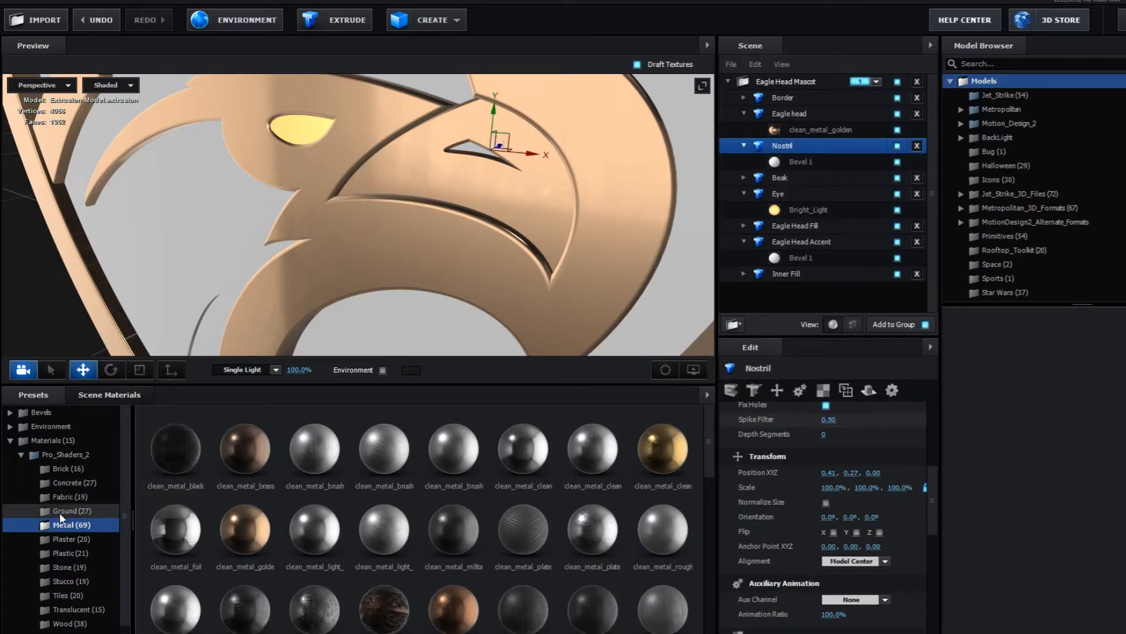
{"action": "scroll", "coordinate": [76, 473], "scroll_direction": "down", "scroll_amount": 1}
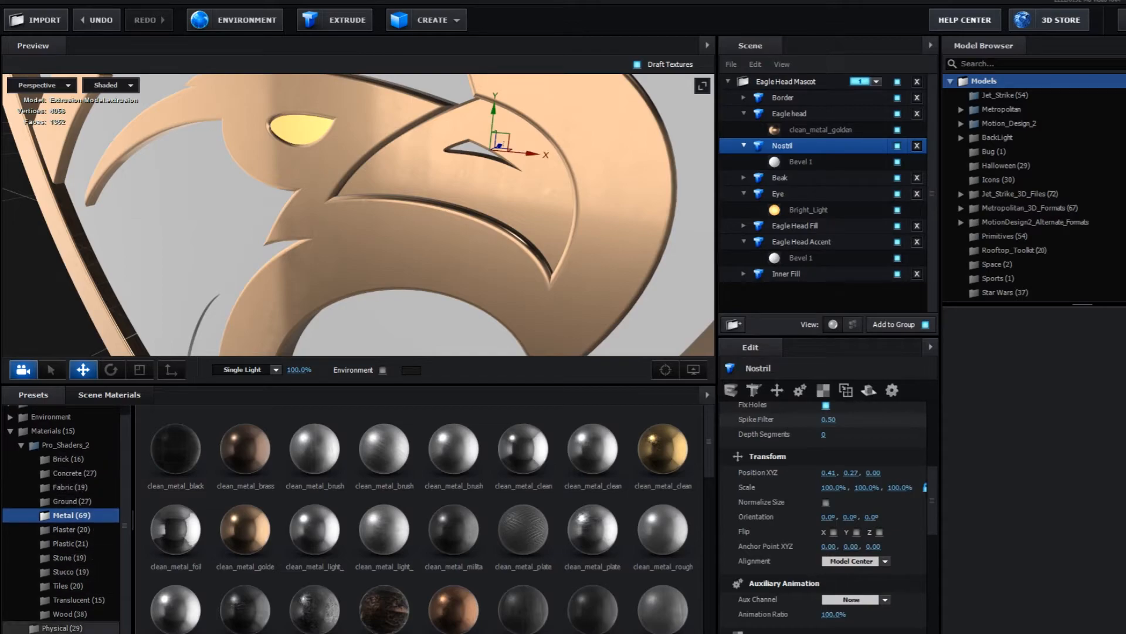
{"action": "left_click", "coordinate": [62, 628]}
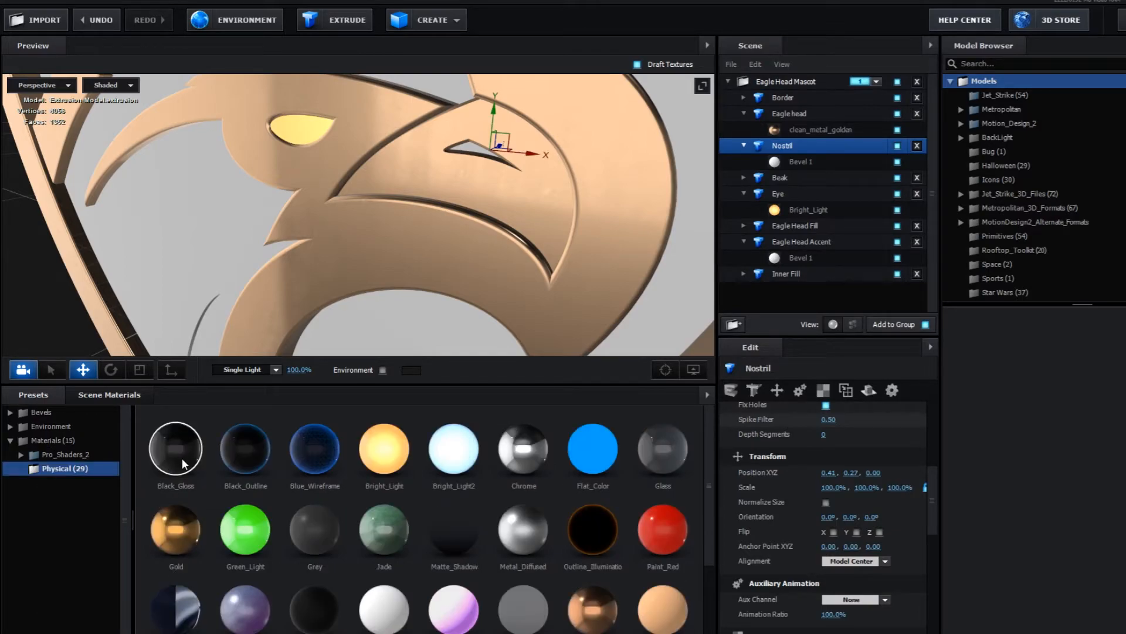
{"action": "scroll", "coordinate": [225, 539], "scroll_direction": "down", "scroll_amount": 1}
{"action": "left_click_drag", "start_coordinate": [313, 534], "coordinate": [473, 154]}
{"action": "left_click_drag", "start_coordinate": [339, 222], "coordinate": [372, 227]}
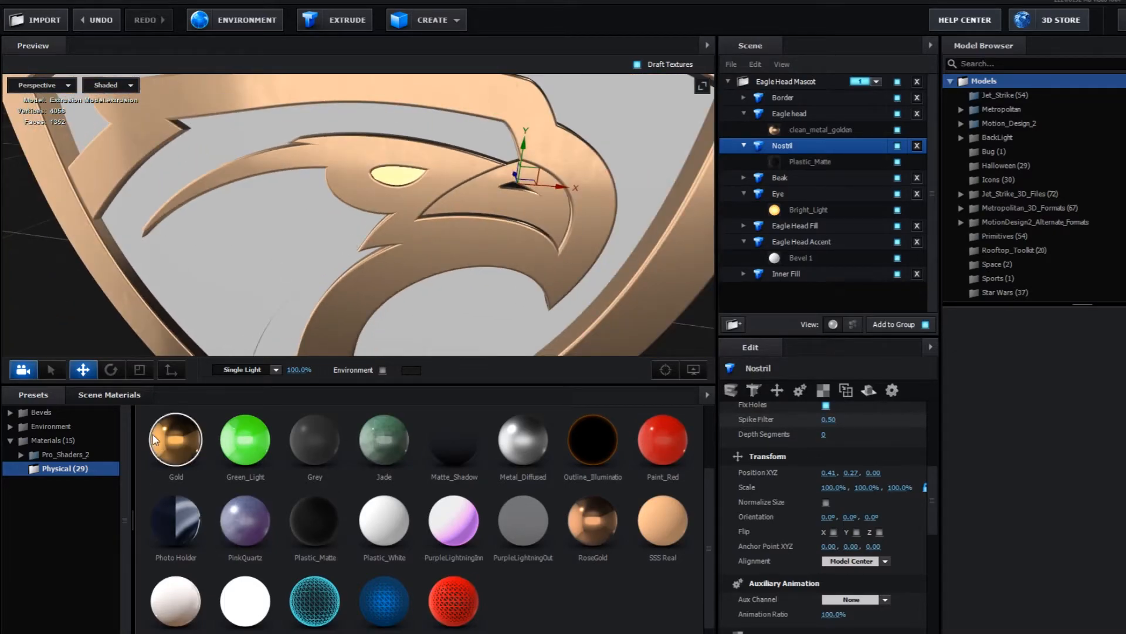
- Apply the clean_metal_golden material from the Pro_Shaders_2 Metal presets to the Eagle Head Fill
{"action": "left_click", "coordinate": [54, 456]}
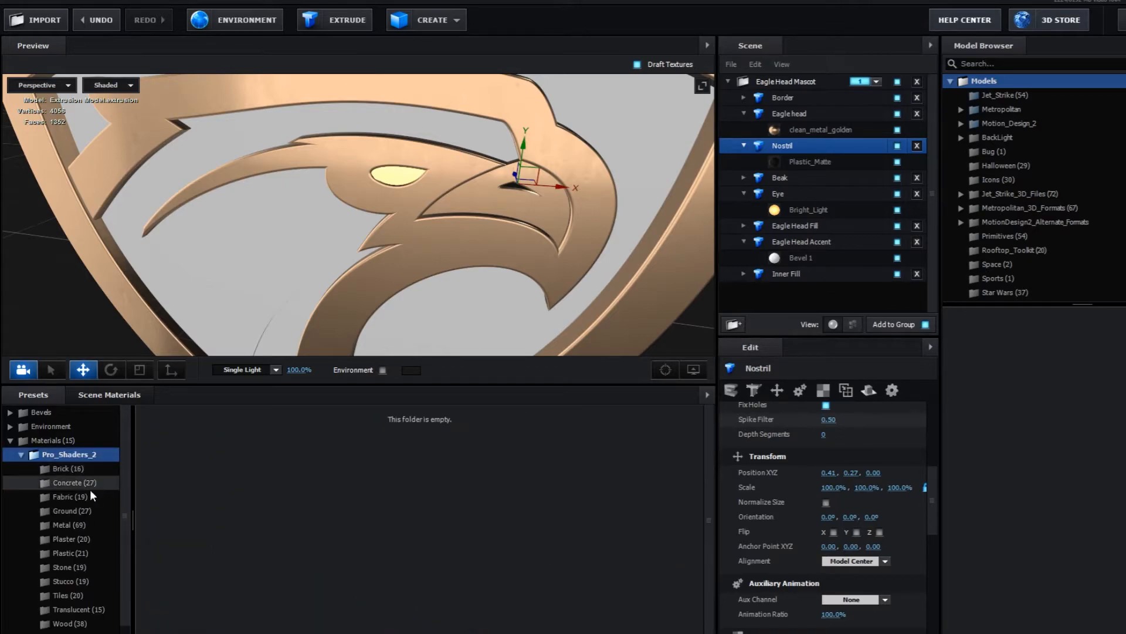
{"action": "left_click", "coordinate": [68, 525]}
{"action": "left_click_drag", "start_coordinate": [254, 532], "coordinate": [278, 247]}
{"action": "left_click_drag", "start_coordinate": [318, 325], "coordinate": [345, 280]}
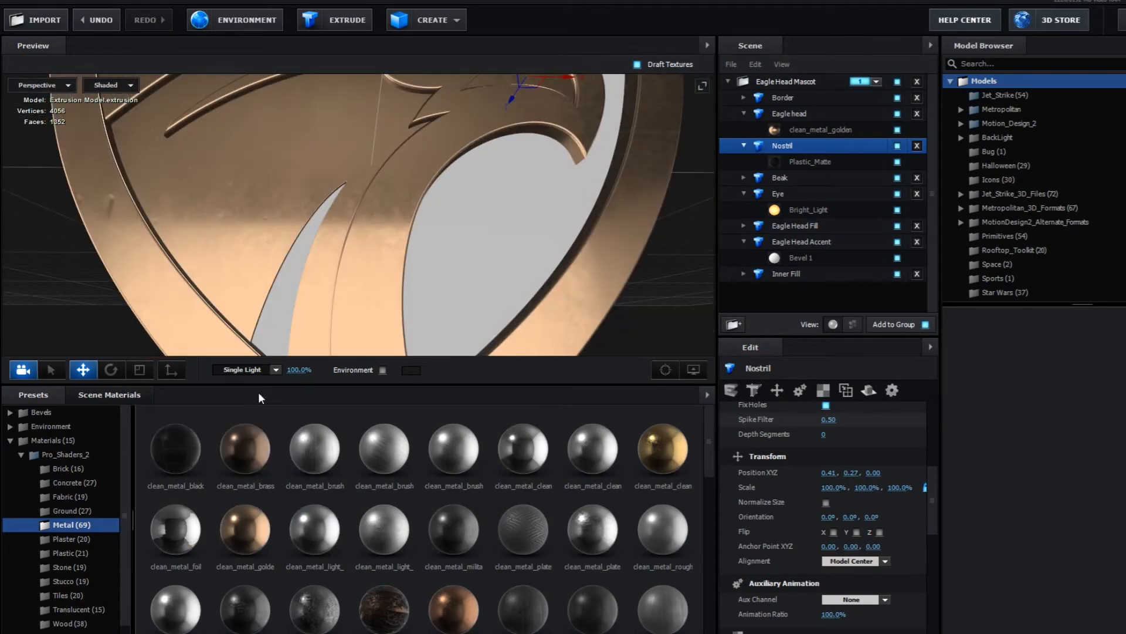
- Apply the Physical preset Plastic_Matte to the Eagle Head Accent in the neck
{"action": "scroll", "coordinate": [90, 595], "scroll_direction": "down", "scroll_amount": 1}
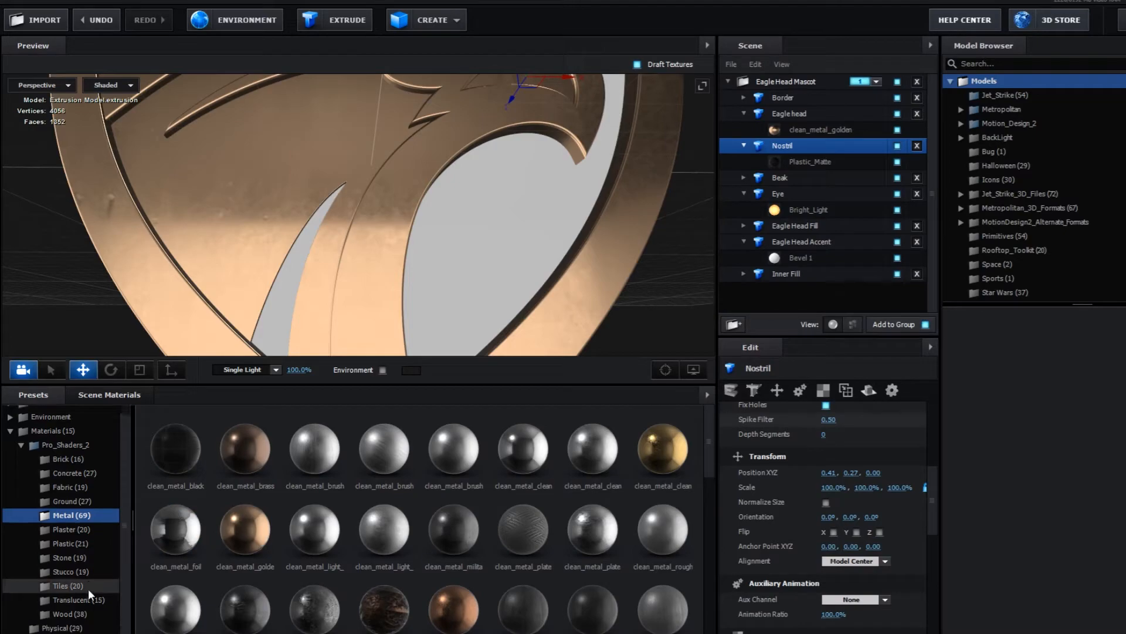
{"action": "left_click", "coordinate": [70, 628]}
{"action": "left_click_drag", "start_coordinate": [298, 605], "coordinate": [272, 322]}
{"action": "left_click_drag", "start_coordinate": [409, 238], "coordinate": [410, 275]}
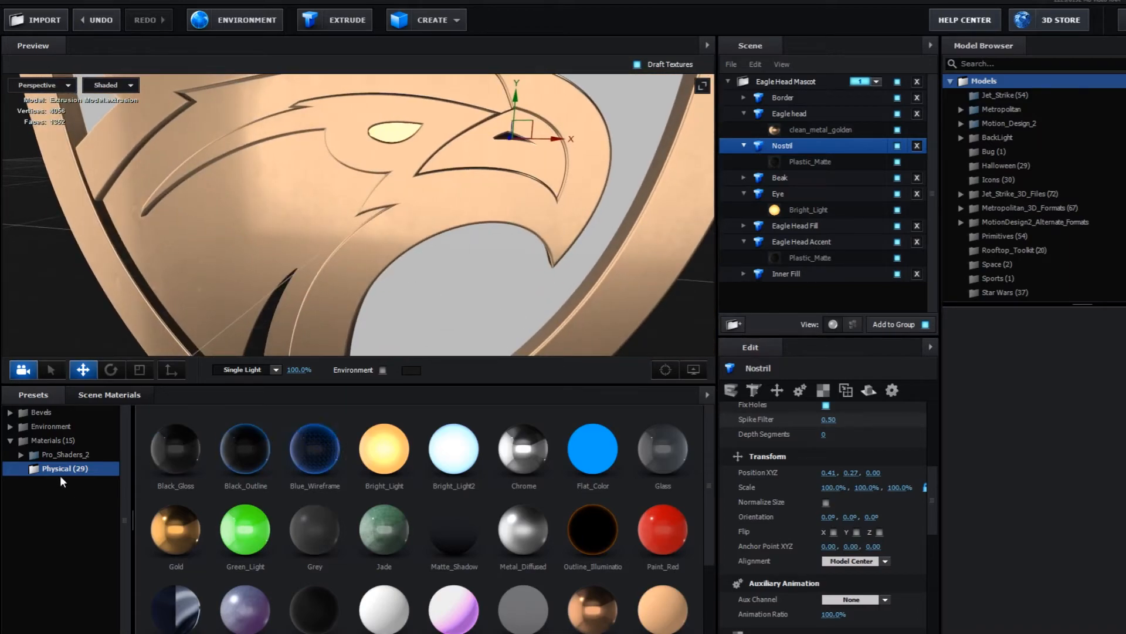
- Apply the fabric_carpet_red material from the Pro_Shaders_2 Fabric presets to the Inner Fill behind the eagle
{"action": "left_click", "coordinate": [22, 453]}
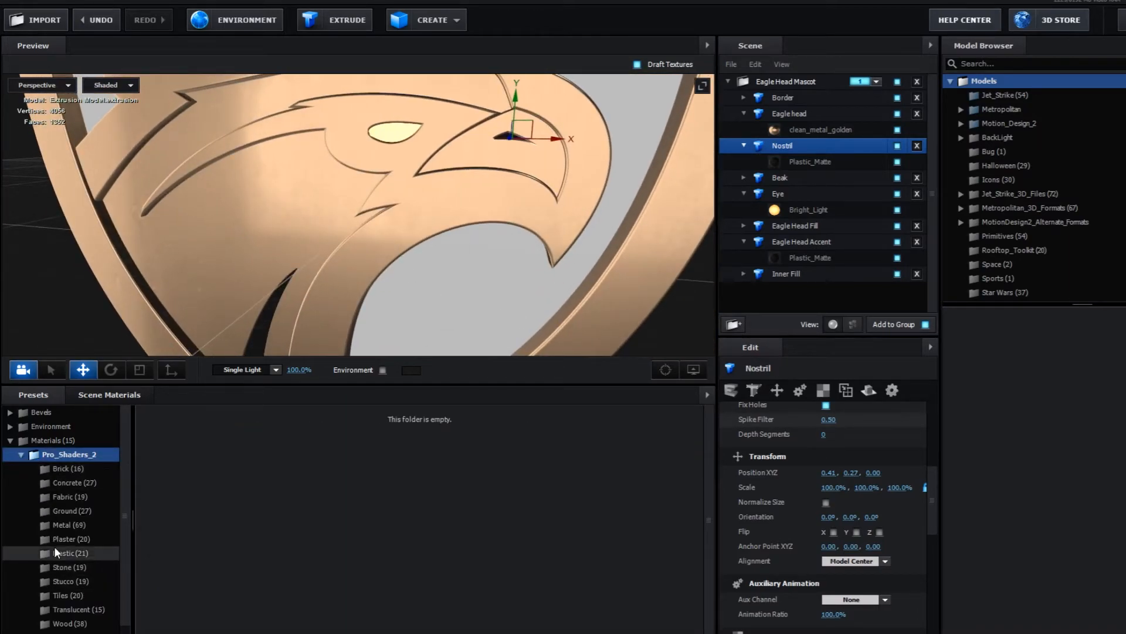
{"action": "scroll", "coordinate": [67, 561], "scroll_direction": "down", "scroll_amount": 1}
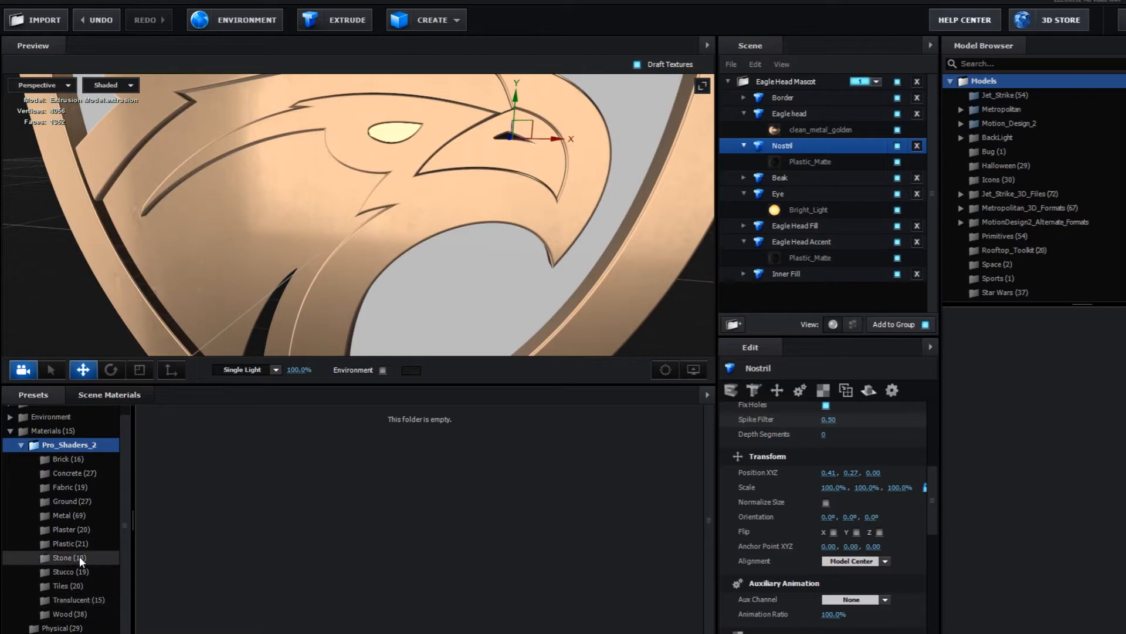
{"action": "left_click", "coordinate": [69, 487]}
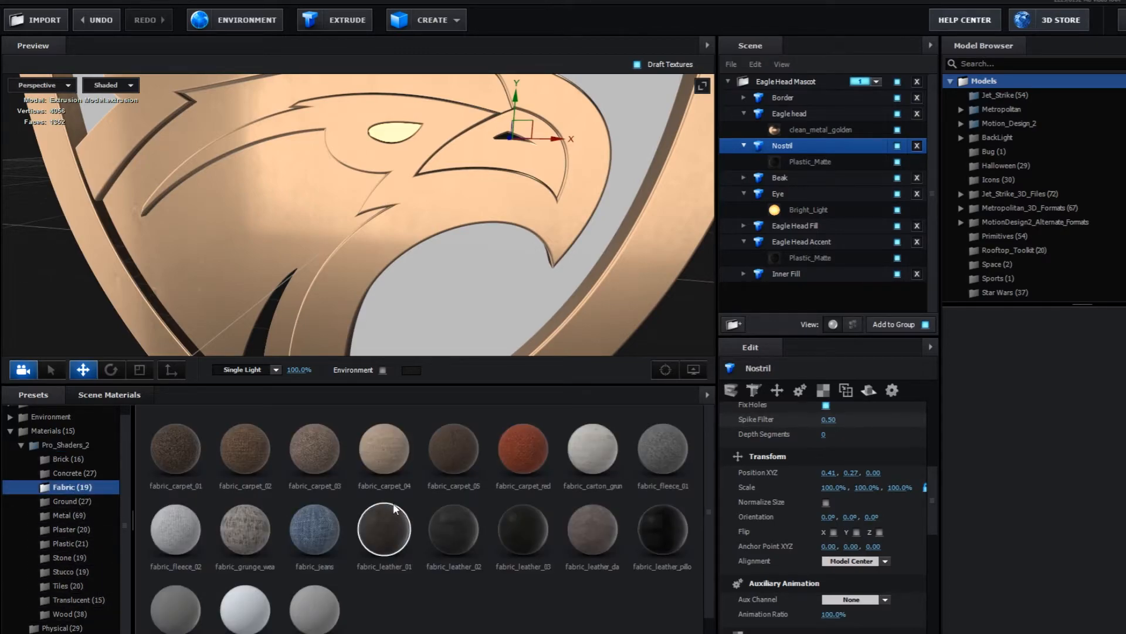
{"action": "left_click_drag", "start_coordinate": [536, 451], "coordinate": [471, 304]}
{"action": "left_click_drag", "start_coordinate": [527, 326], "coordinate": [458, 281]}
{"action": "scroll", "coordinate": [536, 309], "scroll_direction": "down", "scroll_amount": 3}
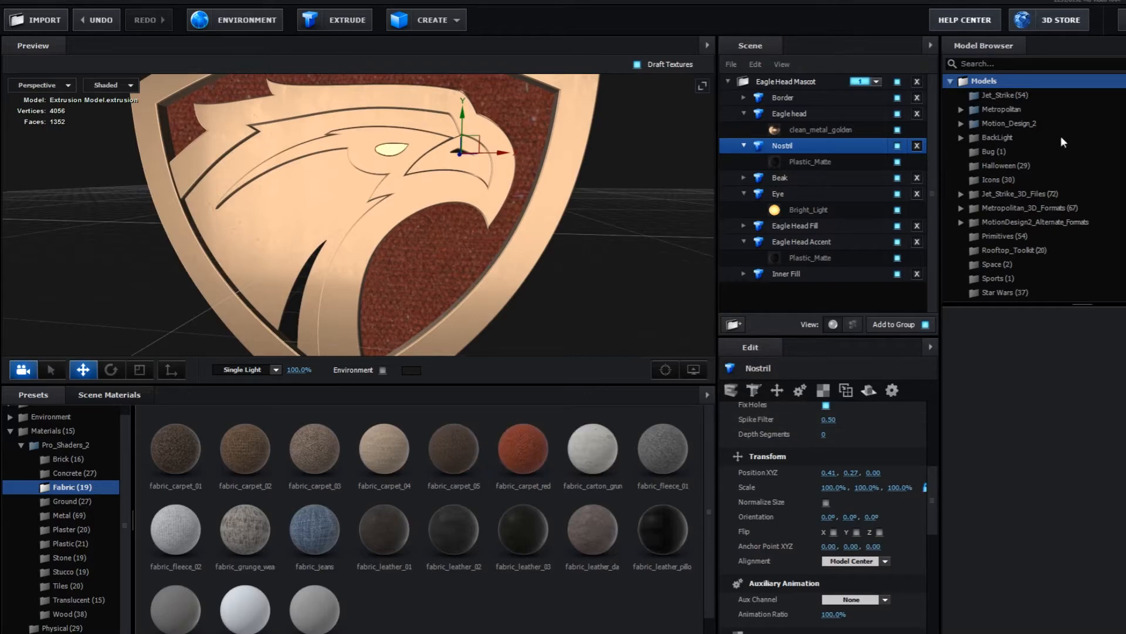
- Set the Normal Bump amount of the Inner Fill's fabric_carpet_red material to 82%
{"action": "left_click_drag", "start_coordinate": [929, 498], "coordinate": [931, 579]}
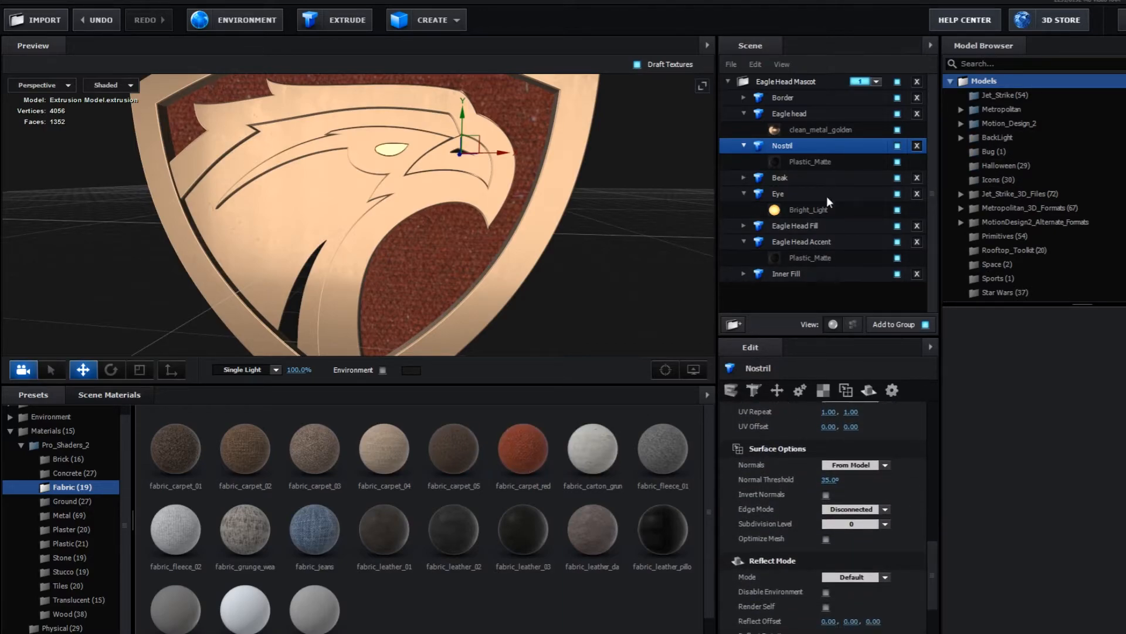
{"action": "double_click", "coordinate": [763, 278]}
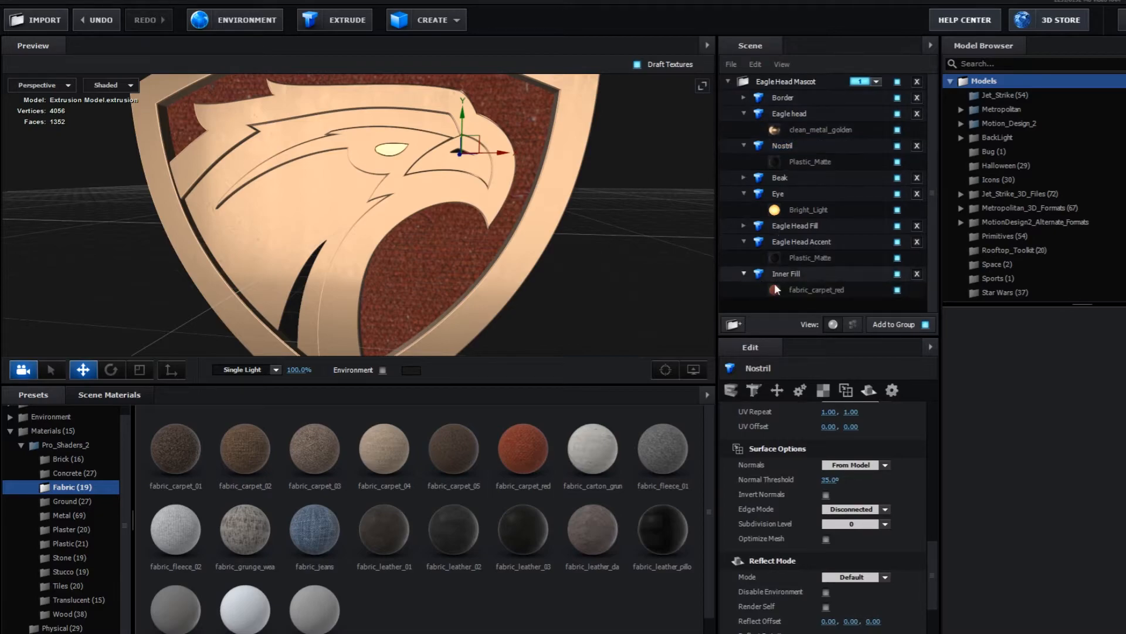
{"action": "left_click", "coordinate": [818, 290]}
{"action": "left_click_drag", "start_coordinate": [929, 435], "coordinate": [932, 485]}
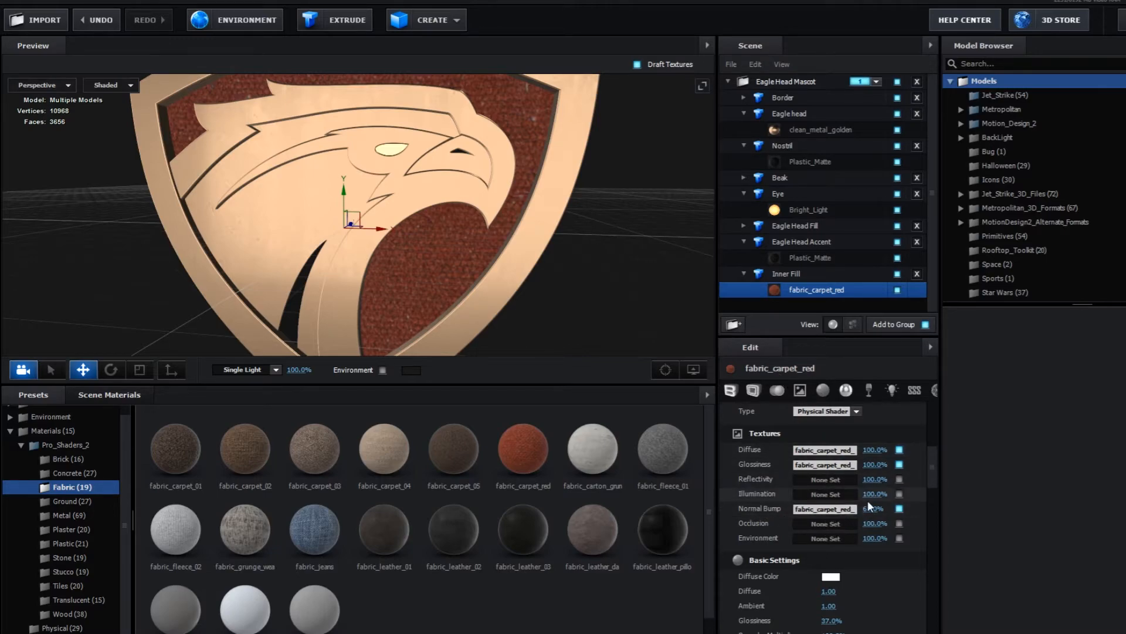
{"action": "left_click_drag", "start_coordinate": [826, 509], "coordinate": [782, 514]}
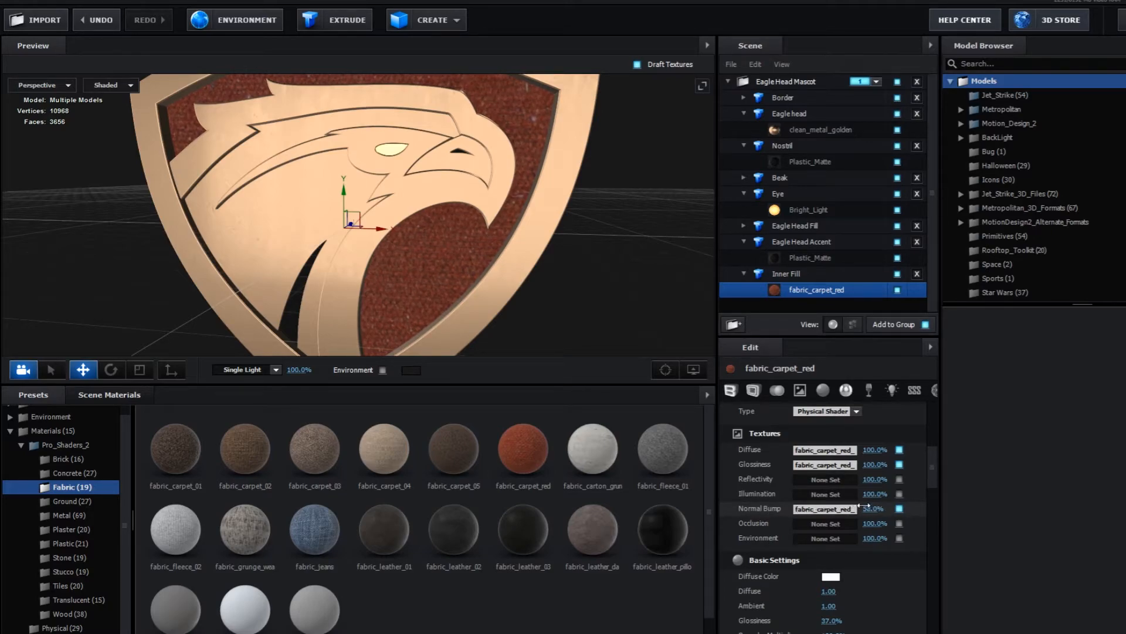
{"action": "mouse_move", "coordinate": [485, 246]}
{"action": "left_mouse_down"}
{"action": "mouse_move", "coordinate": [484, 288]}
{"action": "mouse_move", "coordinate": [486, 255]}
{"action": "left_mouse_up"}
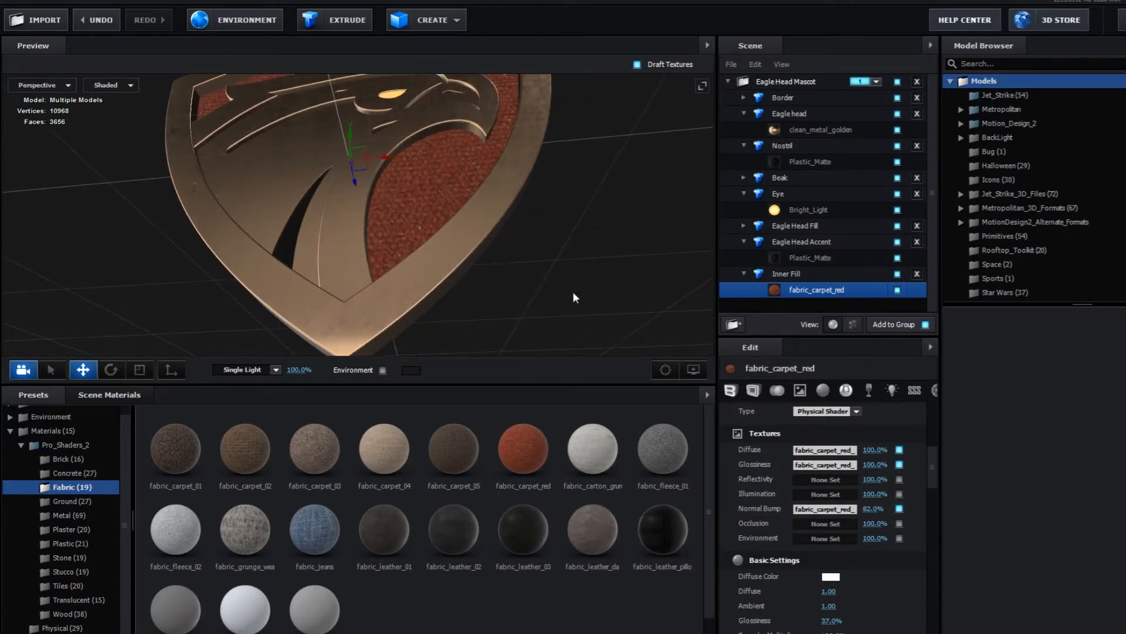
- Set the UV Repeat of the fabric_carpet_red Normal Bump texture to 10 in both directions
{"action": "left_click", "coordinate": [820, 509]}
{"action": "left_click", "coordinate": [745, 525]}
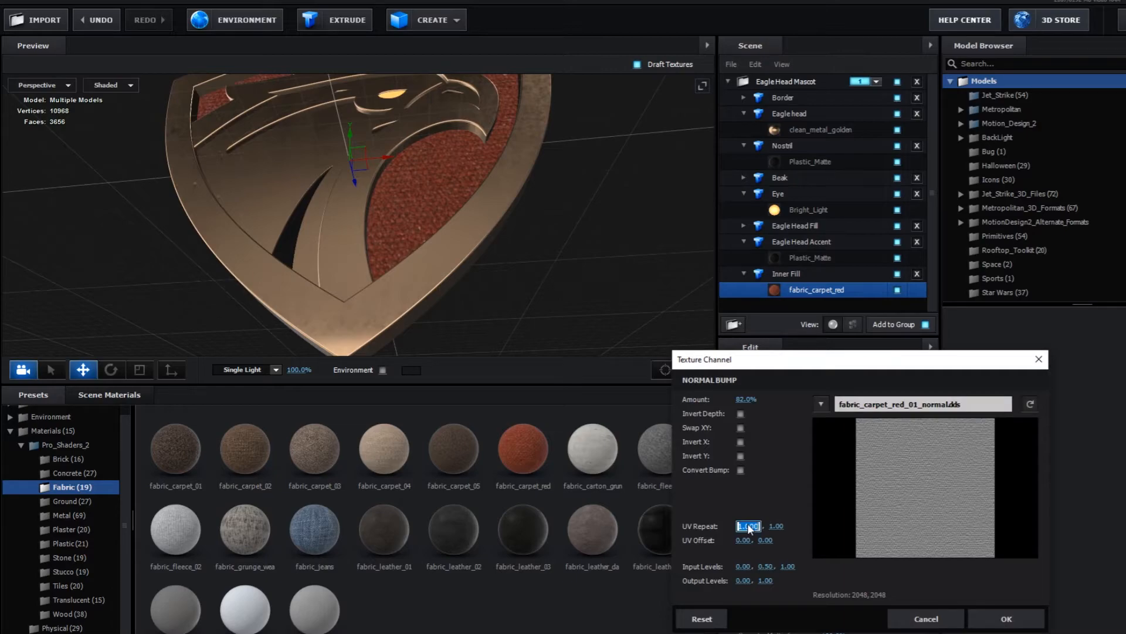
{"action": "type", "text": "10"}
{"action": "key", "text": "Tab"}
{"action": "type", "text": "10"}
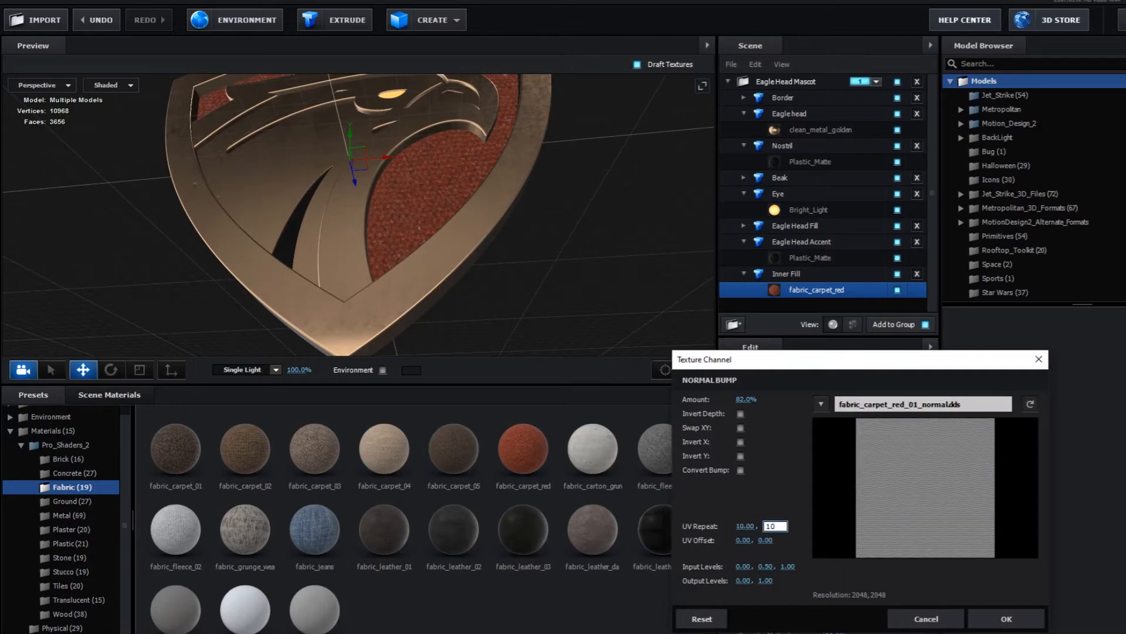
{"action": "key", "text": "Tab"}
{"action": "left_click", "coordinate": [1006, 618]}
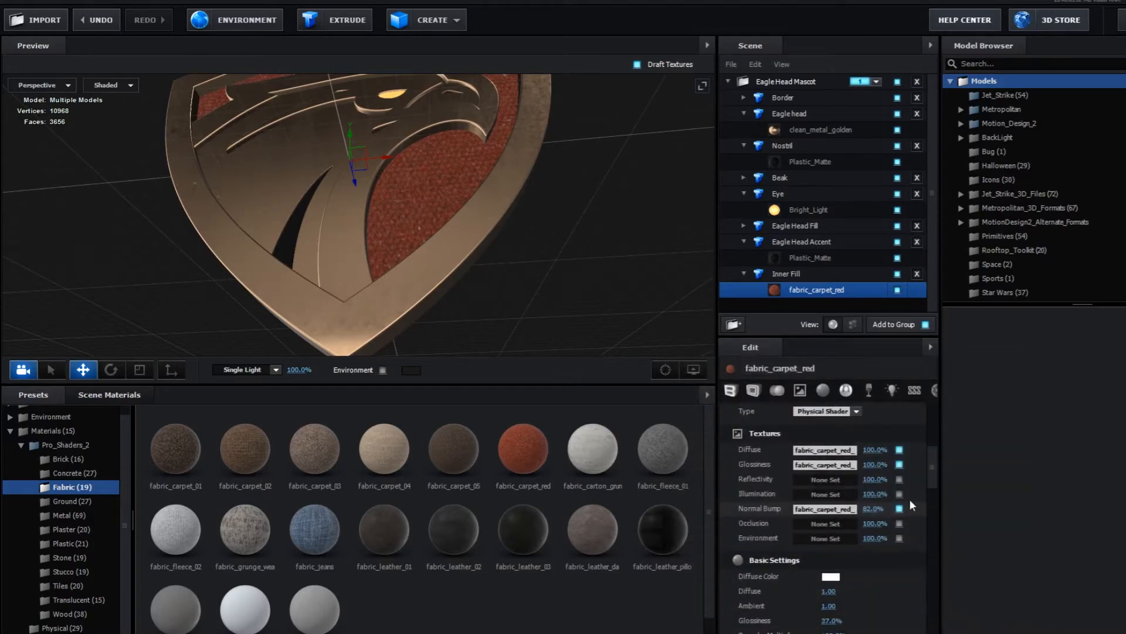
- Change the UV Repeat of the fabric_carpet_red Diffuse texture to make the Inner Fill's weave finer
{"action": "left_click", "coordinate": [841, 450]}
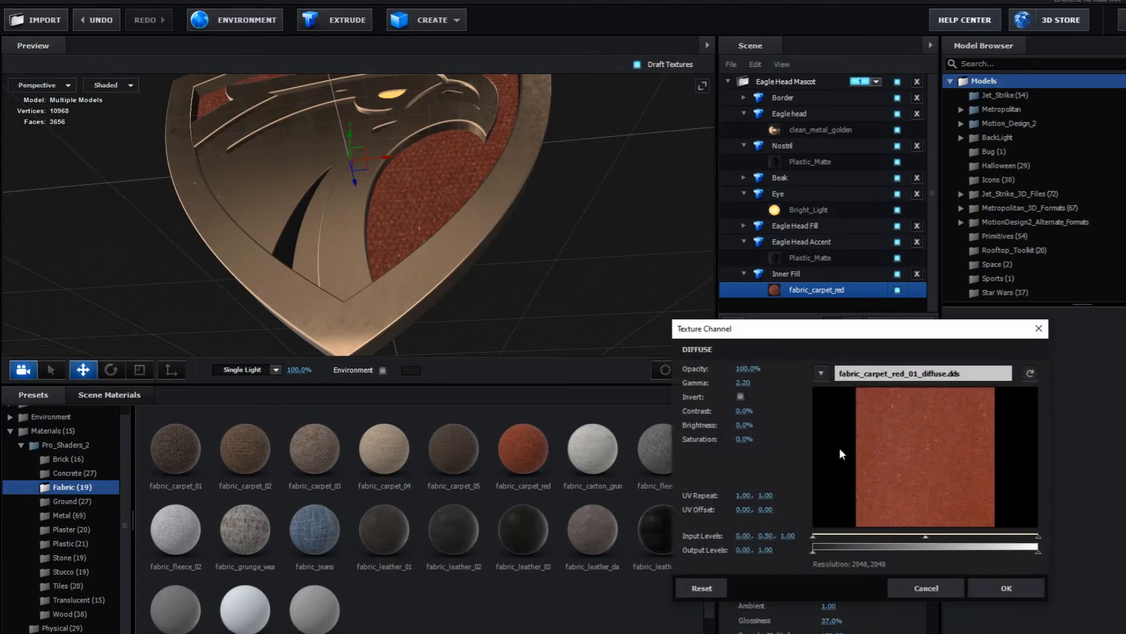
{"action": "left_click", "coordinate": [744, 496]}
{"action": "key", "text": "Tab"}
{"action": "type", "text": "1"}
{"action": "key", "text": "Return"}
{"action": "left_click", "coordinate": [1029, 589]}
{"action": "left_click_drag", "start_coordinate": [351, 188], "coordinate": [361, 246]}
{"action": "scroll", "coordinate": [439, 246], "scroll_direction": "up", "scroll_amount": 5}
{"action": "scroll", "coordinate": [439, 245], "scroll_direction": "up", "scroll_amount": 6}
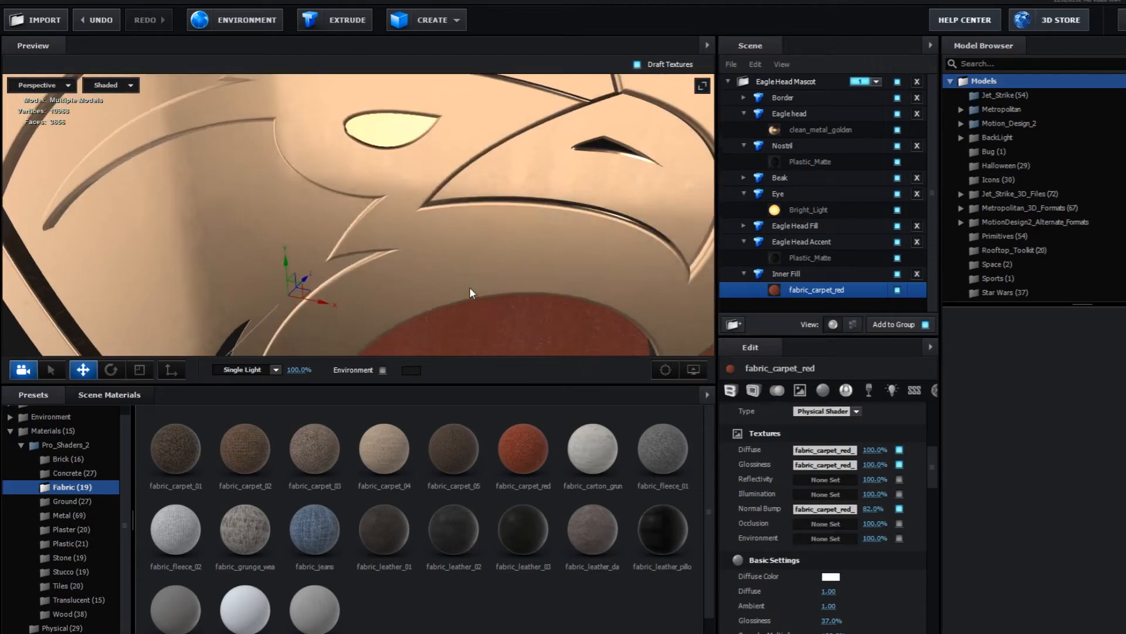
{"action": "scroll", "coordinate": [479, 240], "scroll_direction": "down", "scroll_amount": 8}
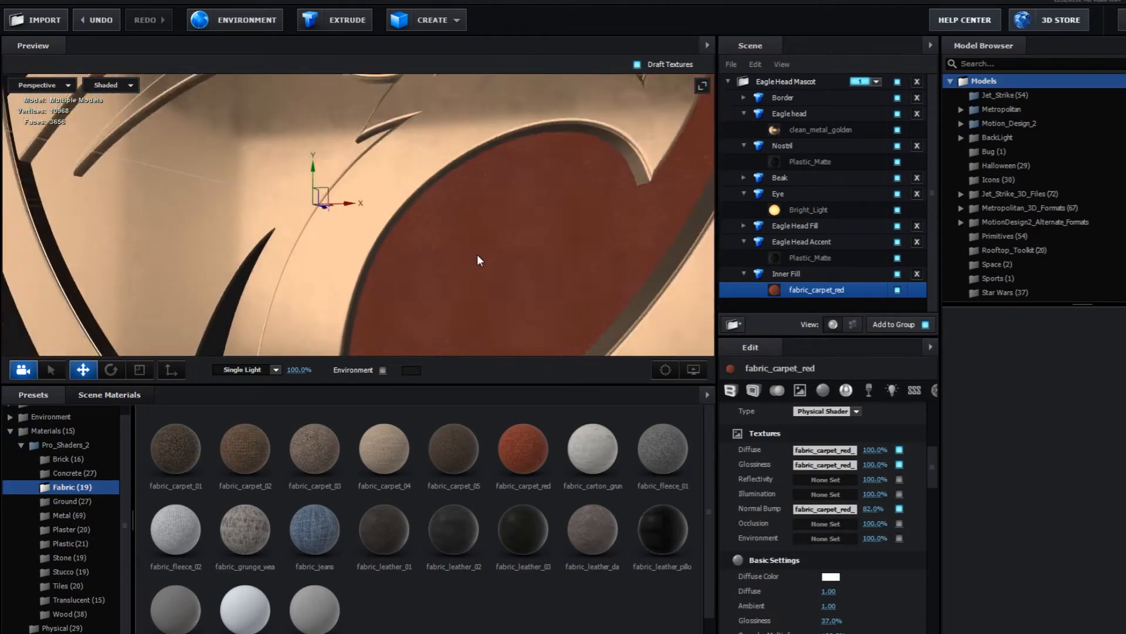
{"action": "left_click_drag", "start_coordinate": [476, 248], "coordinate": [425, 217]}
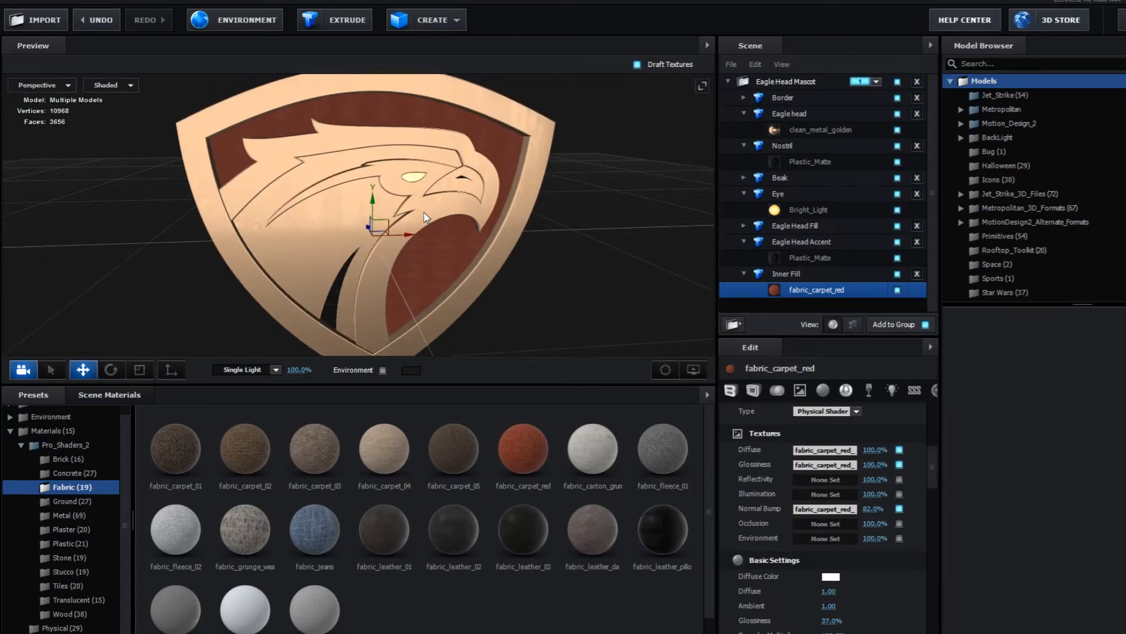
- Set the Inner Fill fabric's Diffuse Color to dark red 7F1E1E and its Diffuse texture amount to 50%
{"action": "scroll", "coordinate": [432, 235], "scroll_direction": "up", "scroll_amount": 8}
{"action": "left_click_drag", "start_coordinate": [470, 289], "coordinate": [365, 271]}
{"action": "left_click_drag", "start_coordinate": [875, 449], "coordinate": [786, 461]}
{"action": "left_click_drag", "start_coordinate": [931, 453], "coordinate": [931, 465]}
{"action": "left_click", "coordinate": [831, 514]}
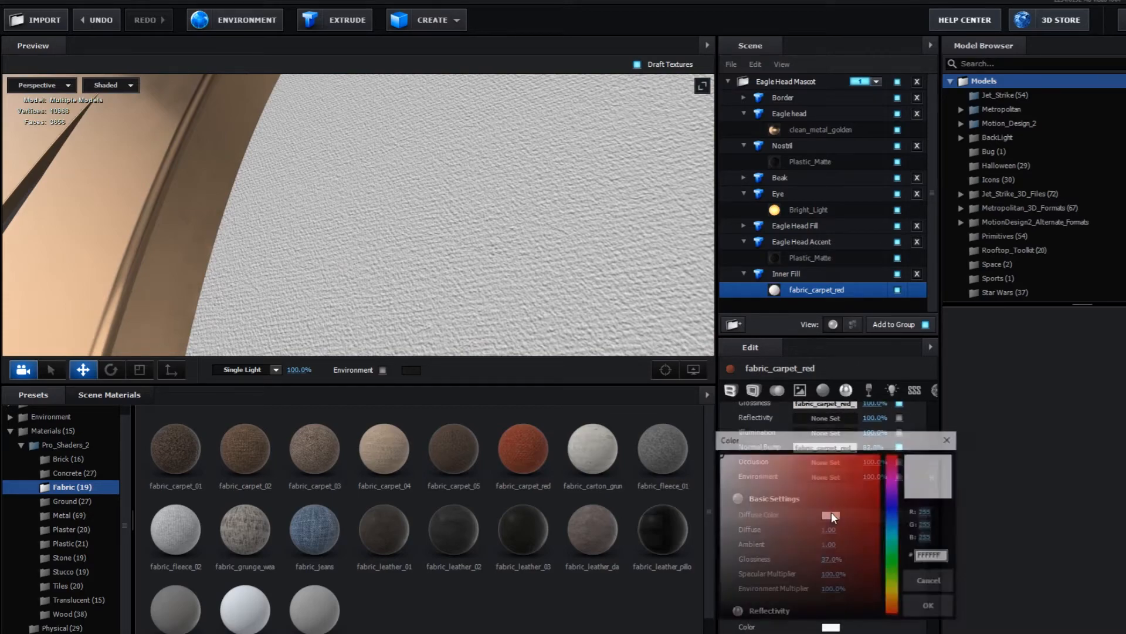
{"action": "left_click_drag", "start_coordinate": [857, 490], "coordinate": [842, 534]}
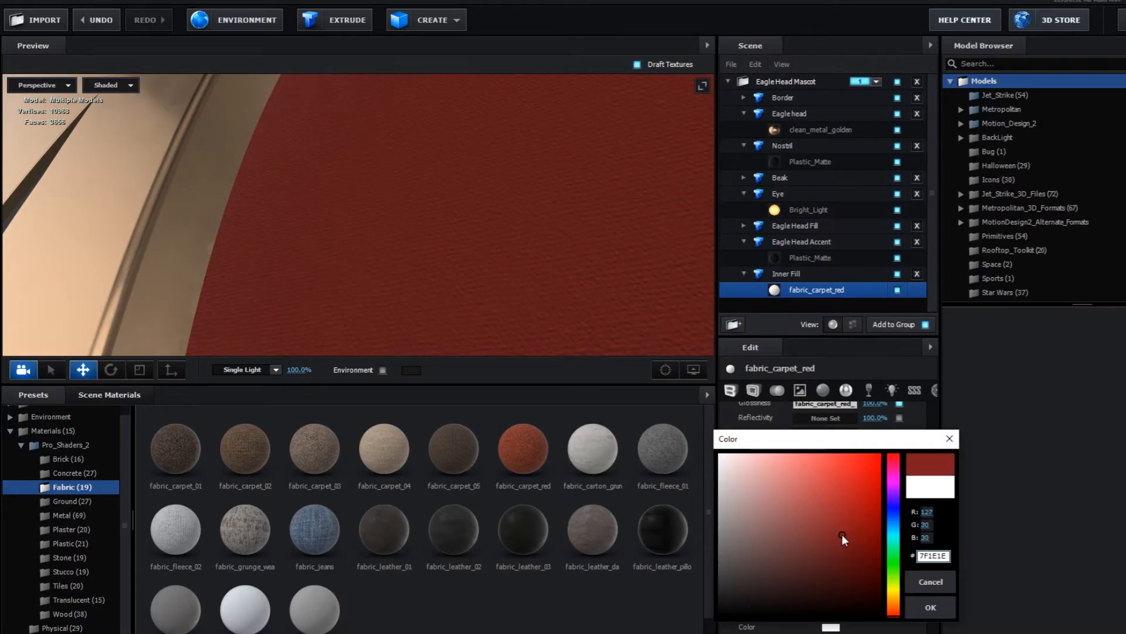
{"action": "left_click", "coordinate": [926, 607]}
{"action": "left_click_drag", "start_coordinate": [933, 473], "coordinate": [935, 460]}
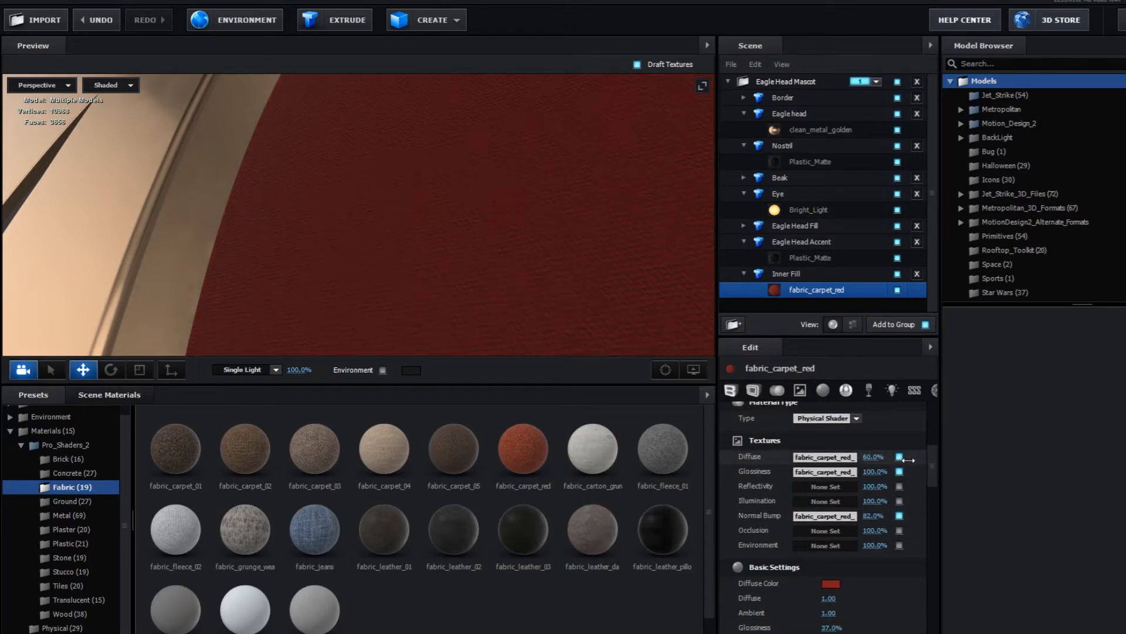
{"action": "left_click_drag", "start_coordinate": [469, 253], "coordinate": [405, 220]}
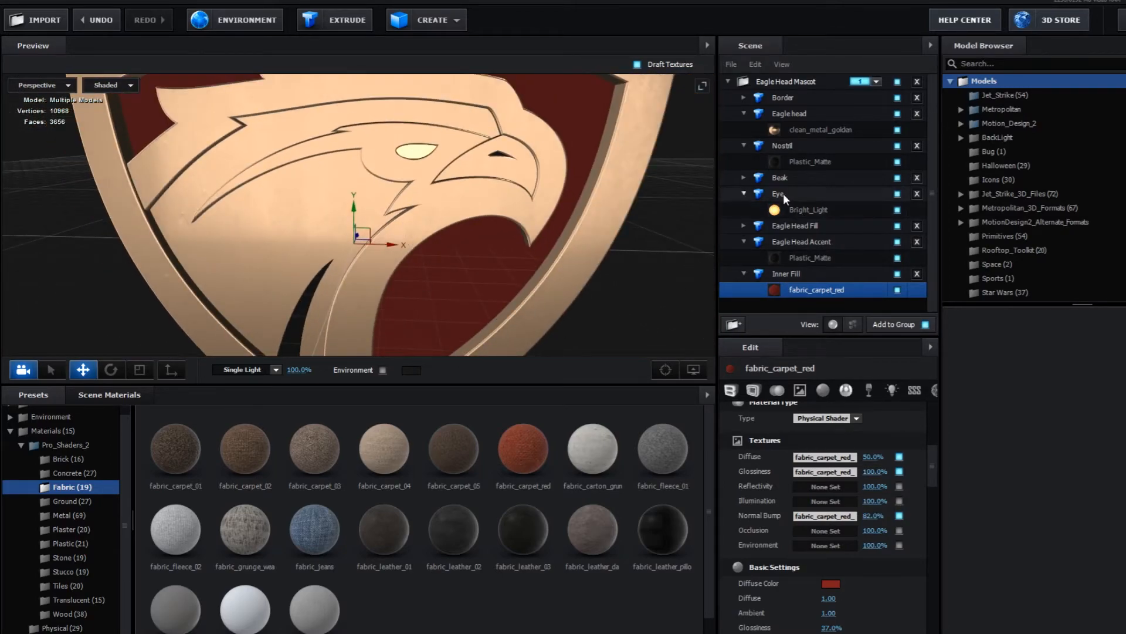
- Set the Reflectivity color of the Beak's clean_metal_golden material to golden yellow FCC34A
{"action": "left_click", "coordinate": [780, 177]}
{"action": "left_click", "coordinate": [743, 177]}
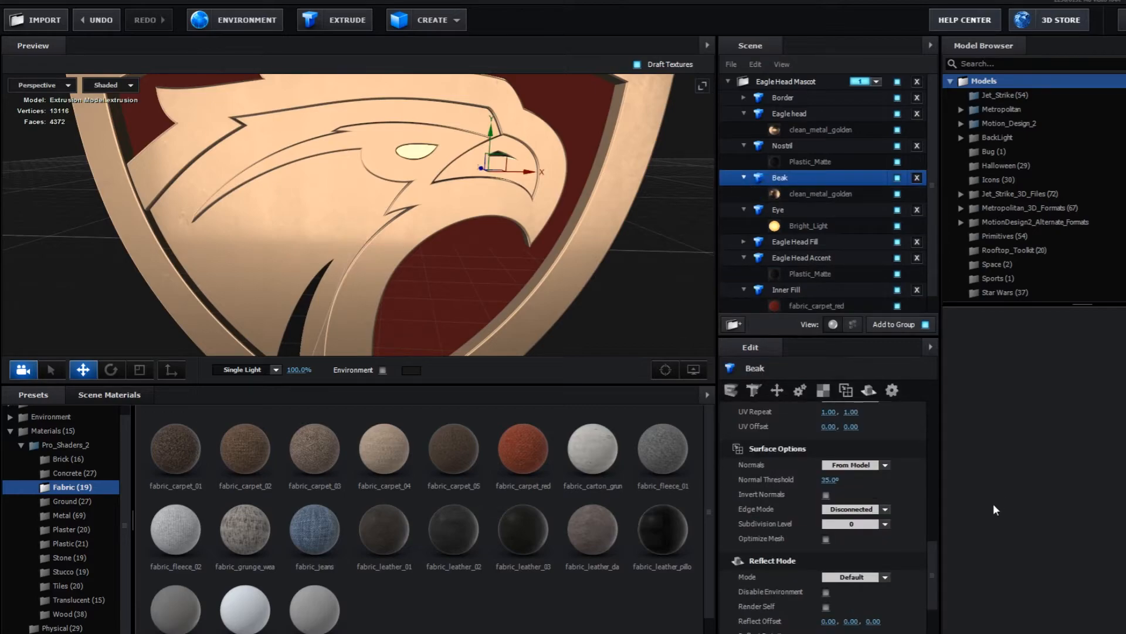
{"action": "left_click_drag", "start_coordinate": [935, 545], "coordinate": [929, 421]}
{"action": "left_click", "coordinate": [811, 194]}
{"action": "left_click_drag", "start_coordinate": [935, 465], "coordinate": [934, 499]}
{"action": "left_click", "coordinate": [828, 476]}
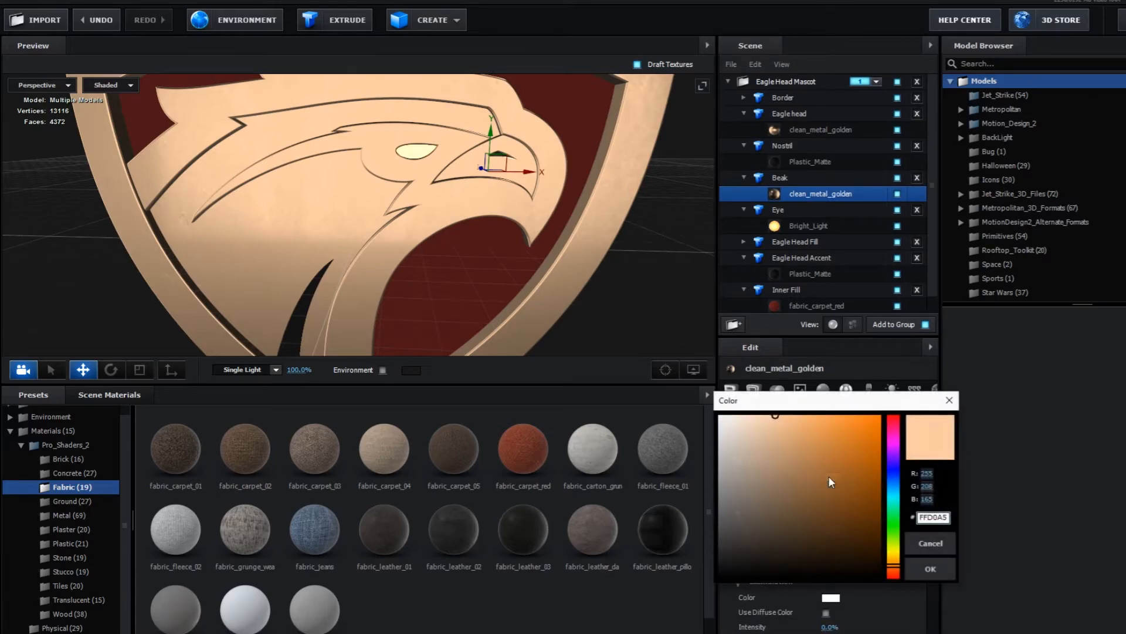
{"action": "left_click_drag", "start_coordinate": [895, 506], "coordinate": [896, 556]}
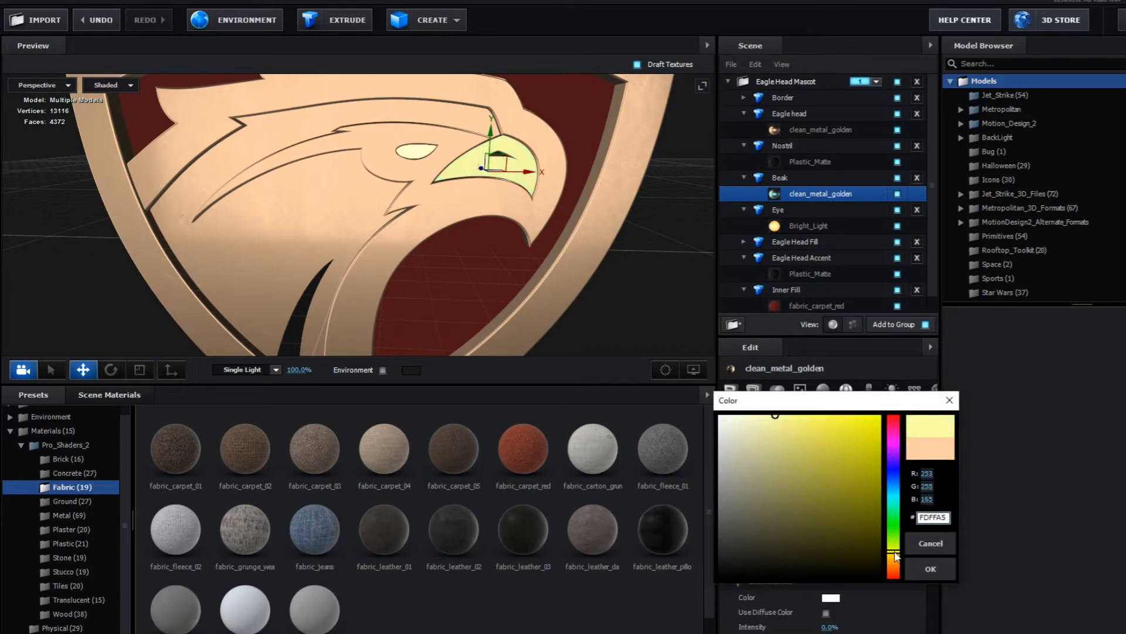
{"action": "mouse_move", "coordinate": [782, 435]}
{"action": "left_mouse_down"}
{"action": "mouse_move", "coordinate": [790, 484]}
{"action": "mouse_move", "coordinate": [791, 464]}
{"action": "left_mouse_up"}
{"action": "left_click_drag", "start_coordinate": [899, 555], "coordinate": [898, 561]}
{"action": "left_click_drag", "start_coordinate": [791, 464], "coordinate": [833, 417]}
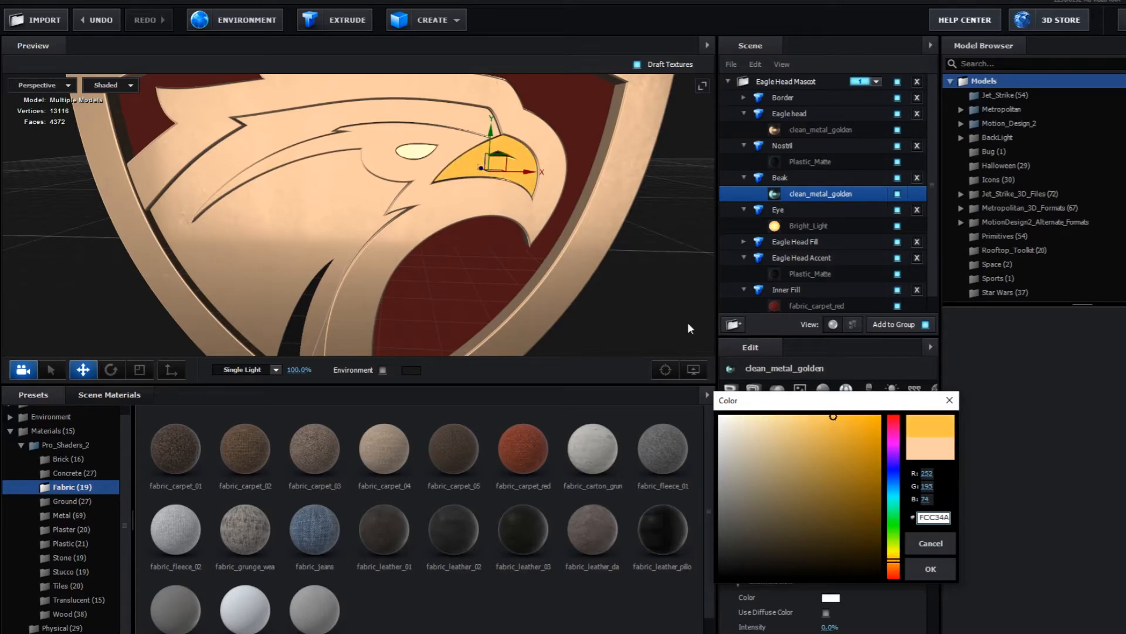
{"action": "left_click", "coordinate": [928, 568]}
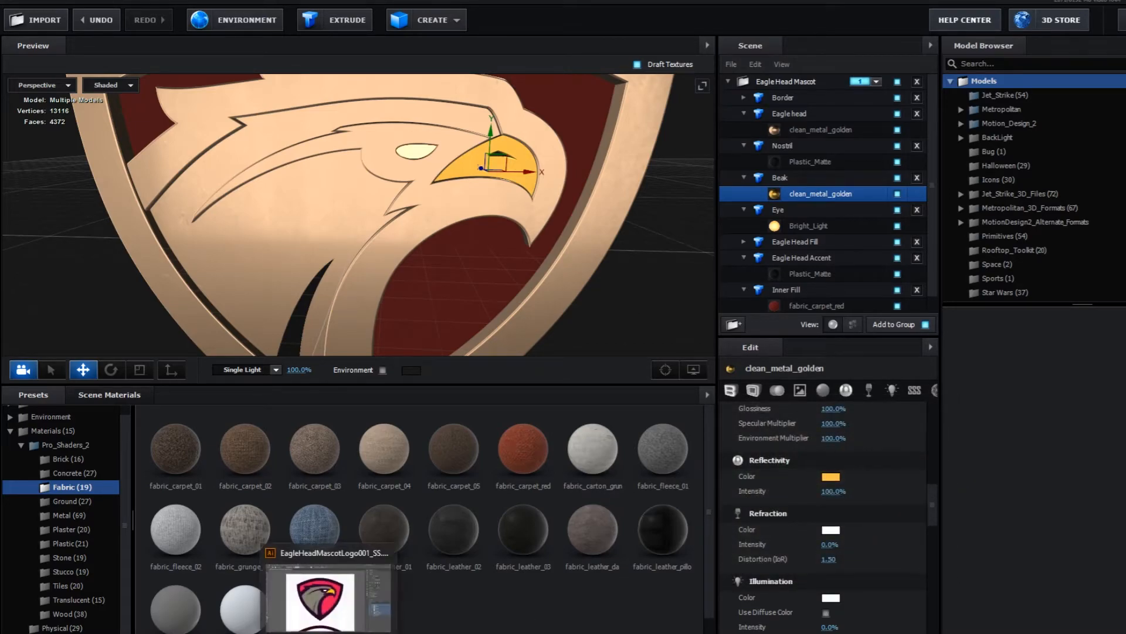
- Copy the beak's fill color FFCB05 from Illustrator into the Reflectivity color of the Beak's clean_metal_golden material in Element
{"action": "left_click", "coordinate": [327, 630]}
{"action": "left_click", "coordinate": [666, 249]}
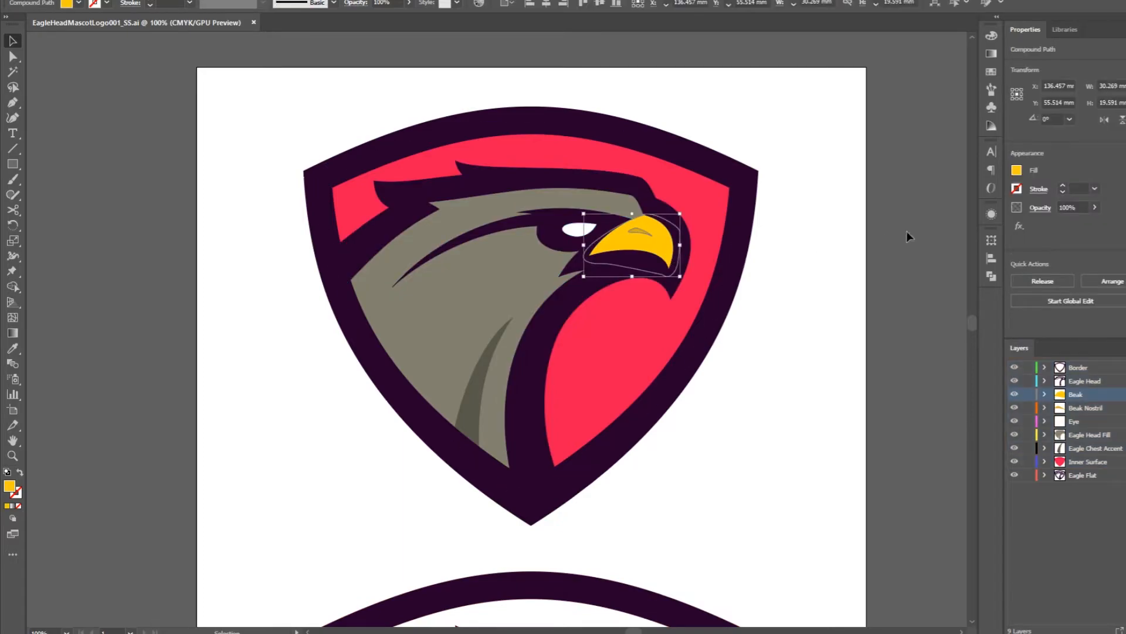
{"action": "double_click", "coordinate": [11, 488]}
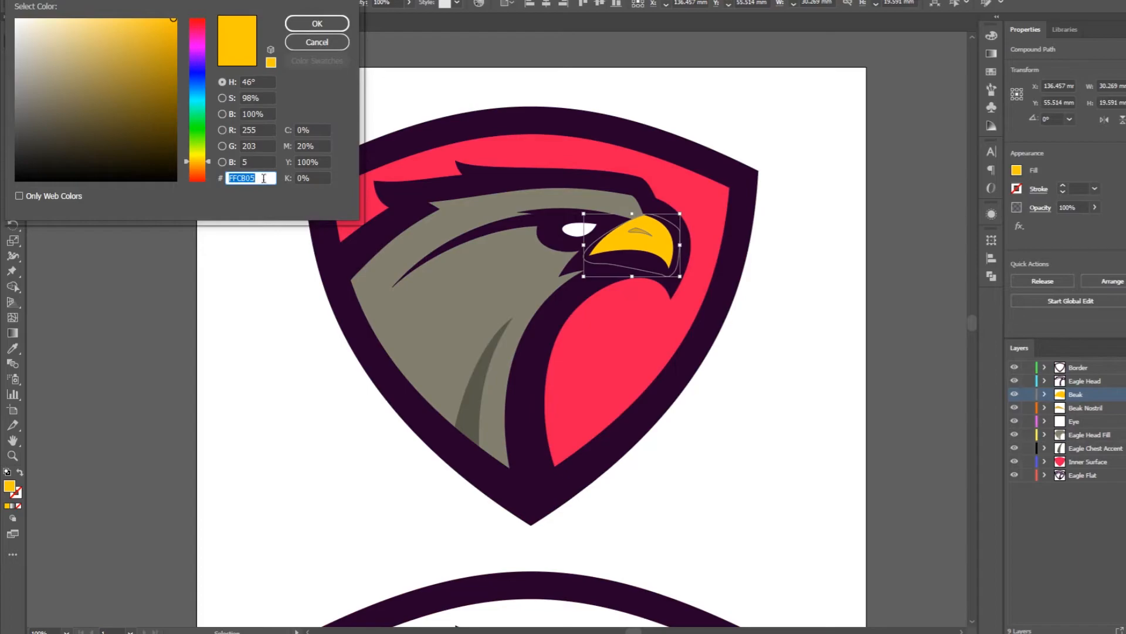
{"action": "left_click", "coordinate": [317, 28]}
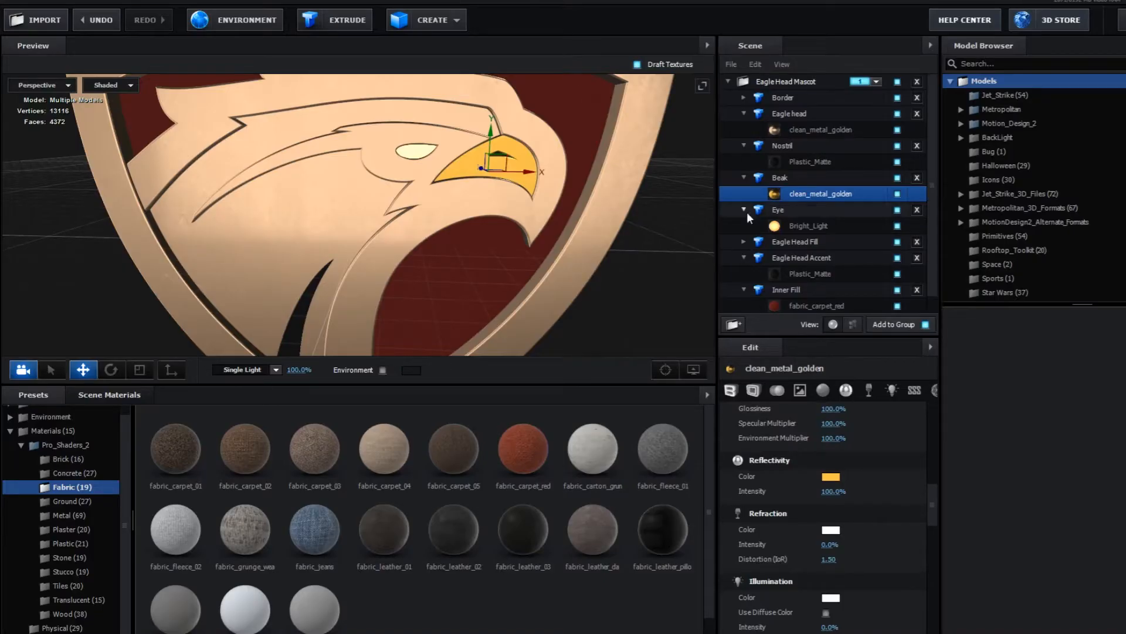
{"action": "left_click", "coordinate": [830, 477]}
{"action": "double_click", "coordinate": [940, 518]}
{"action": "key", "text": "ctrl+v"}
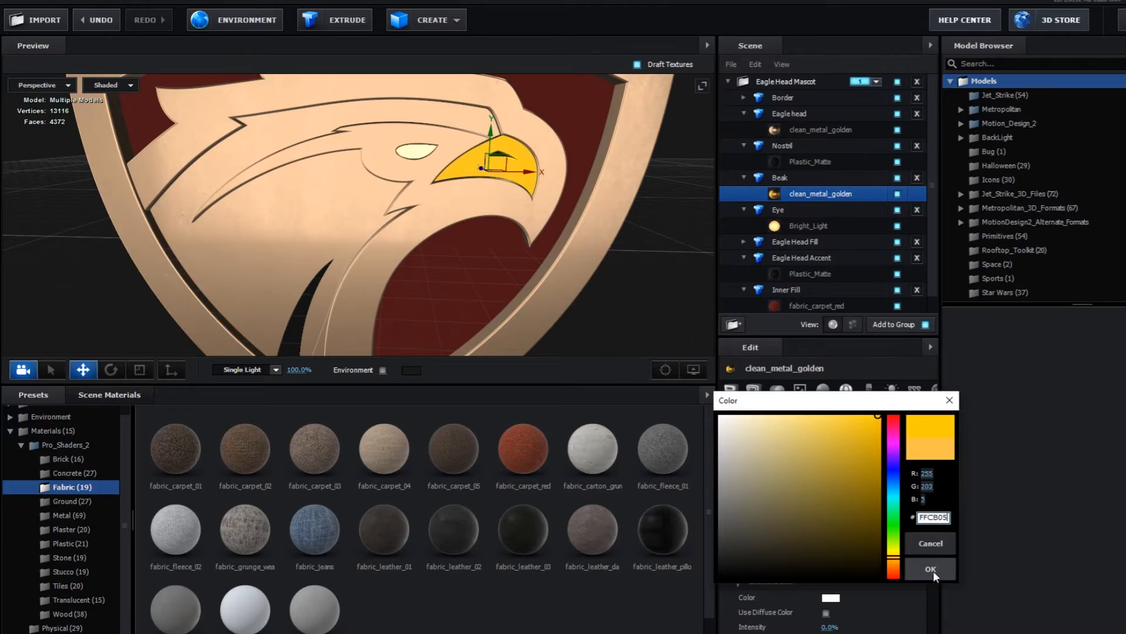
{"action": "left_click", "coordinate": [934, 570]}
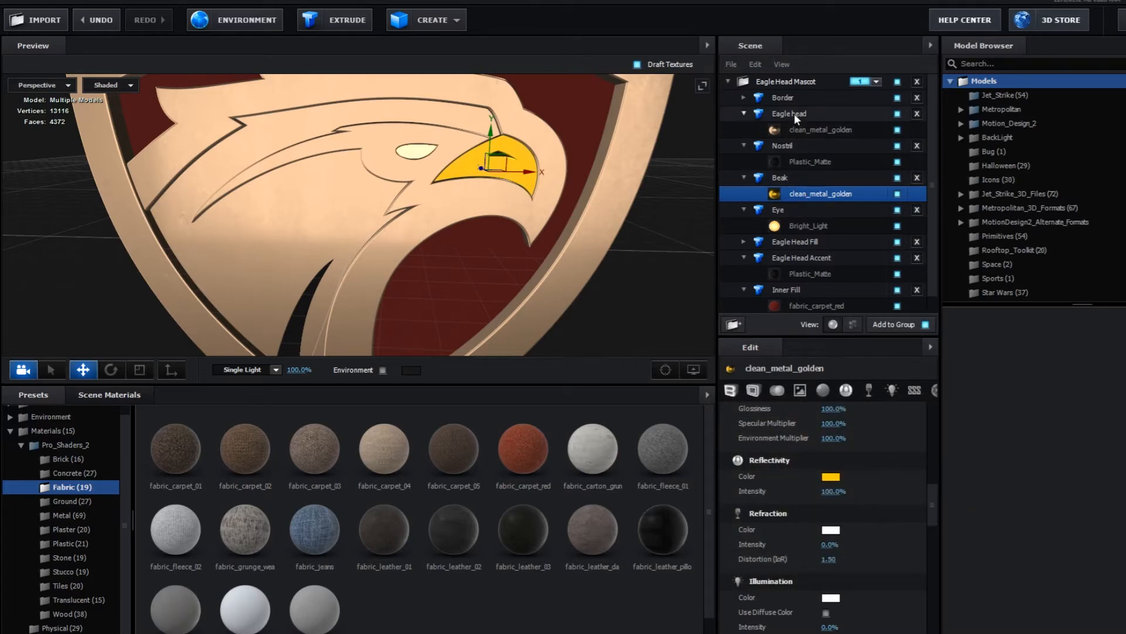
- Copy the shield border's fill color 27002B from Illustrator into the Reflectivity color of the Border's clean_metal_golden material in Element
{"action": "left_click", "coordinate": [743, 98]}
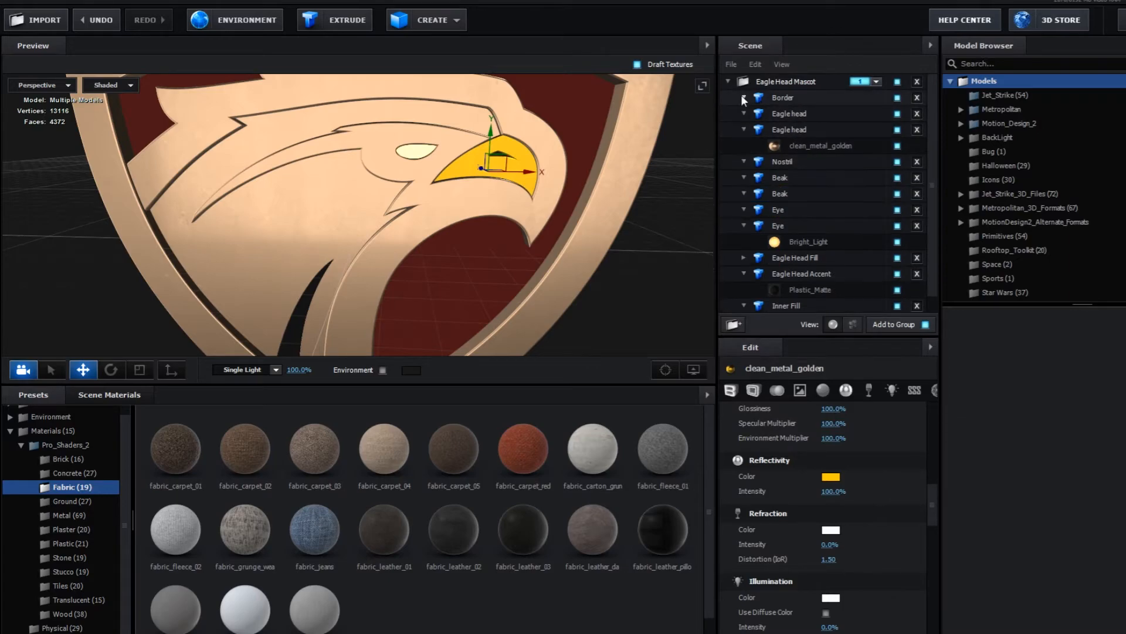
{"action": "left_click", "coordinate": [821, 113]}
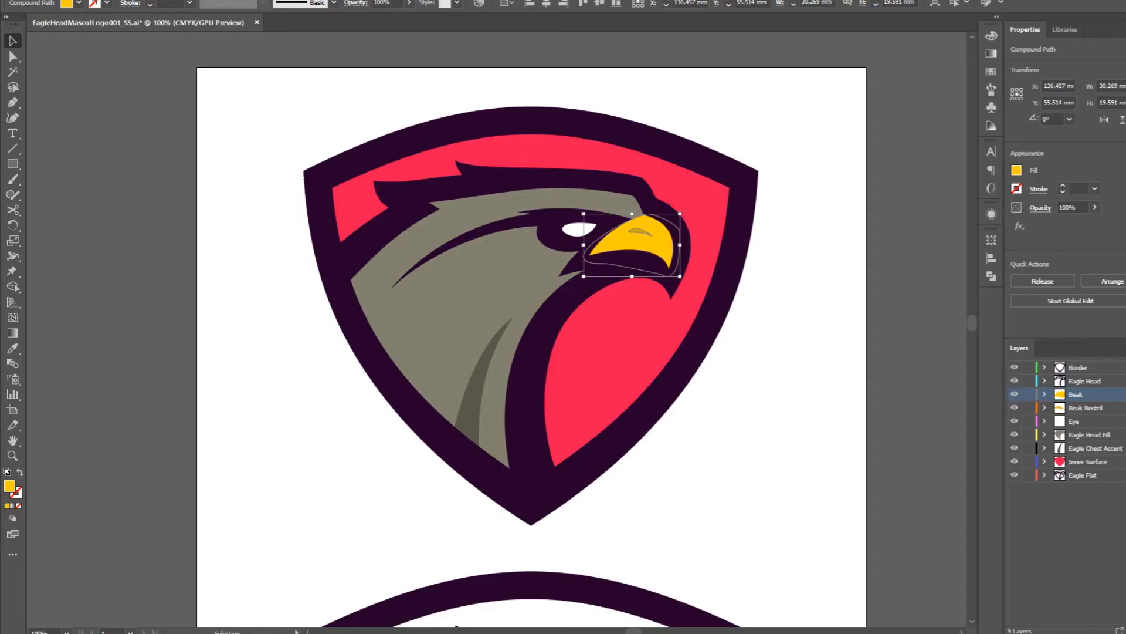
{"action": "left_click", "coordinate": [724, 252]}
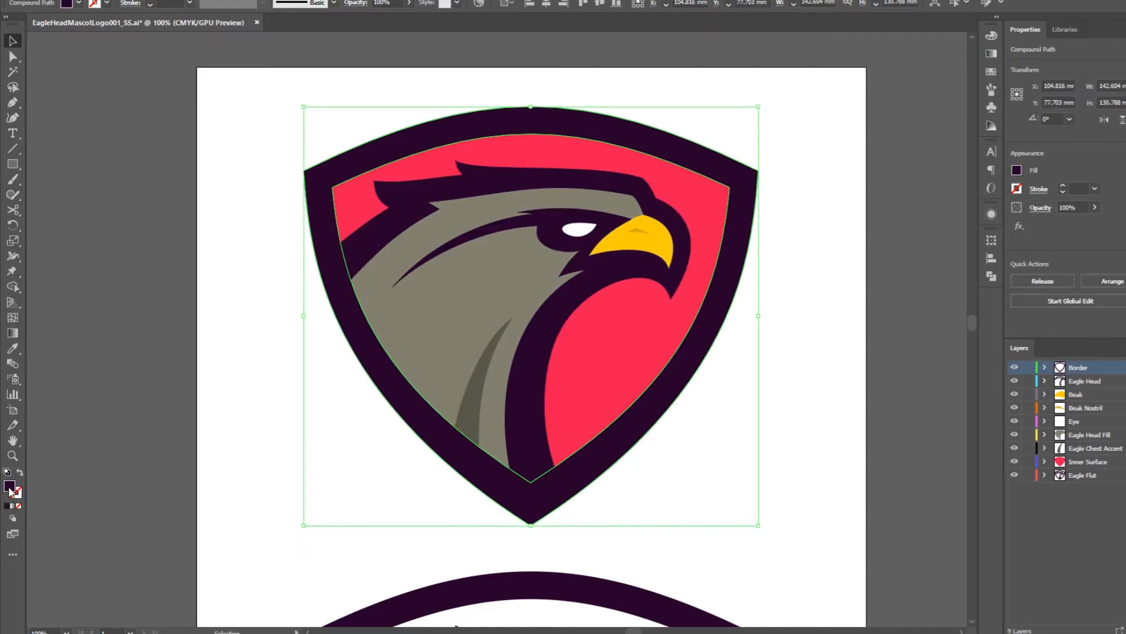
{"action": "double_click", "coordinate": [9, 487]}
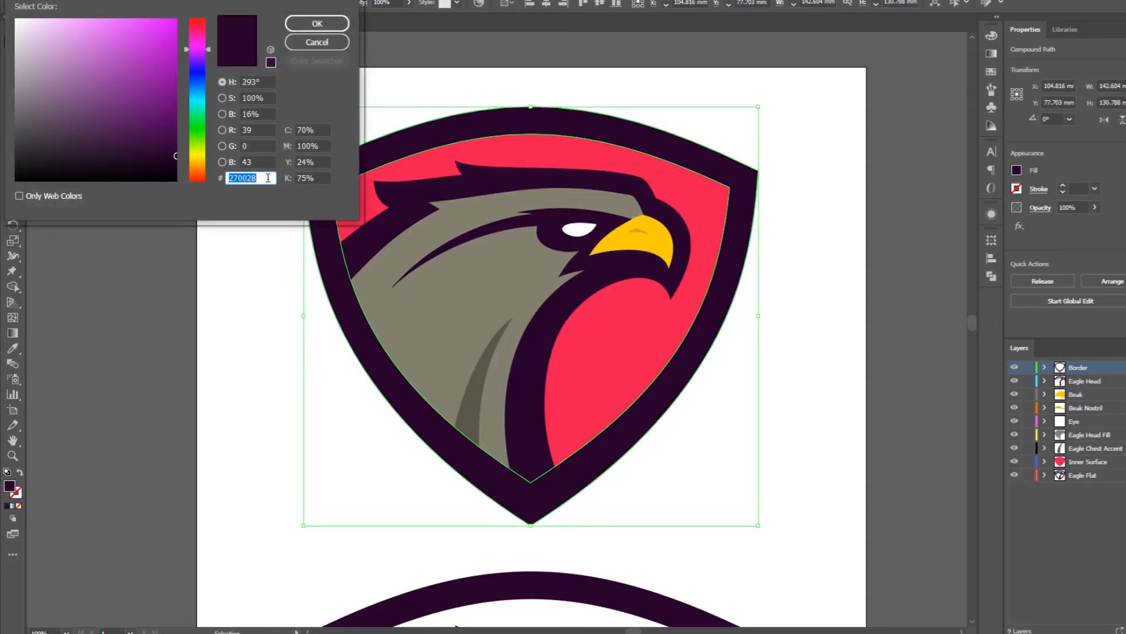
{"action": "left_click", "coordinate": [317, 23]}
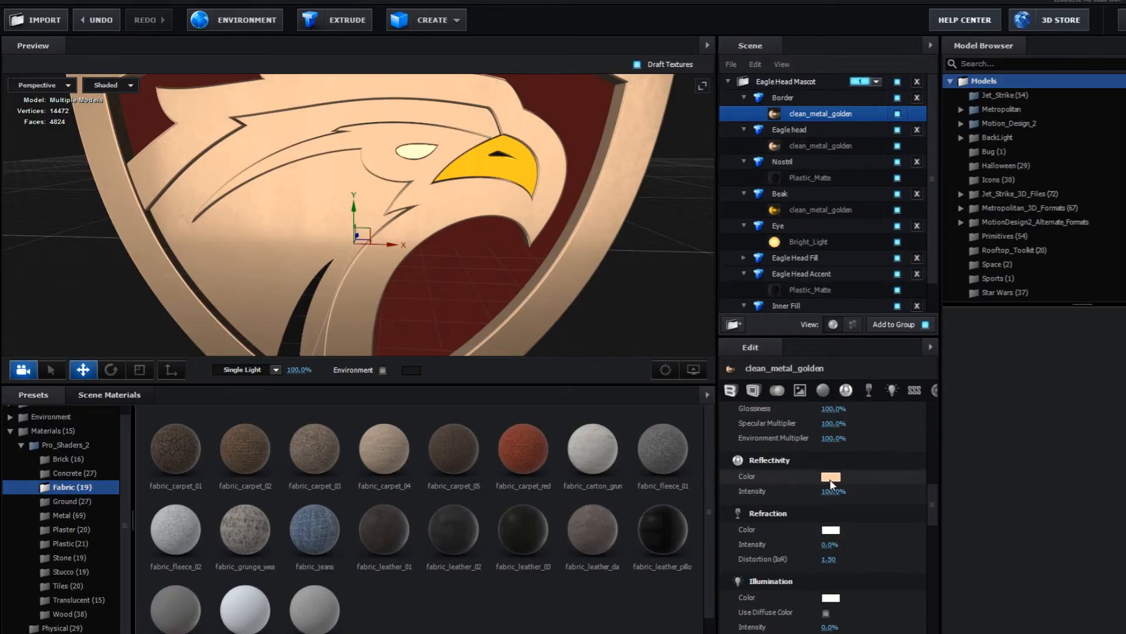
{"action": "left_click", "coordinate": [831, 476]}
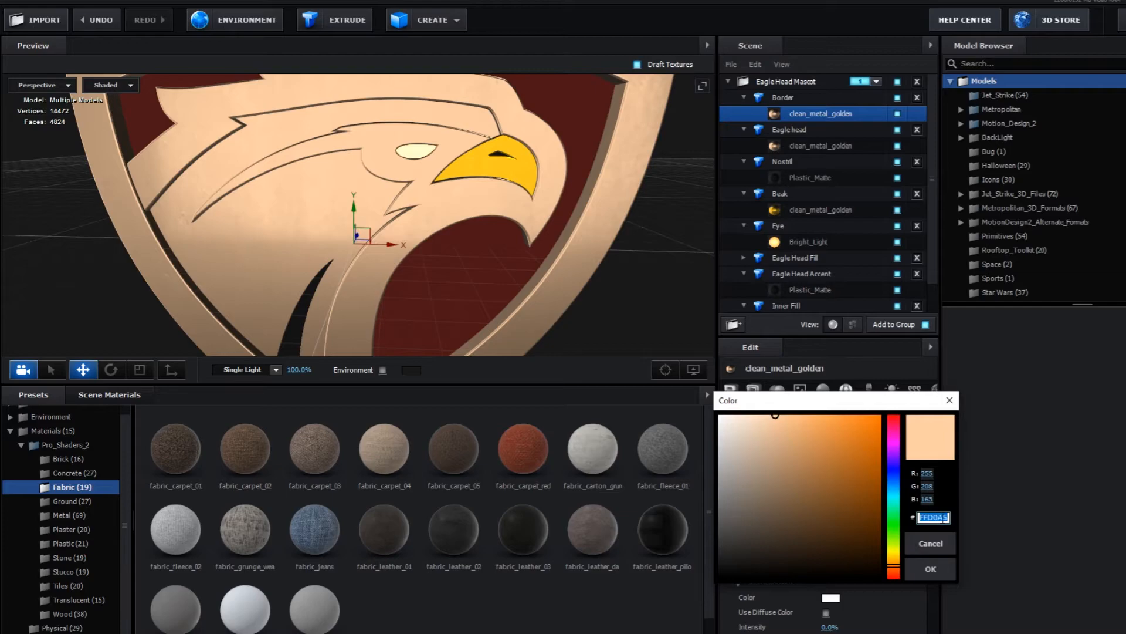
{"action": "key", "text": "ctrl+v"}
{"action": "left_click", "coordinate": [942, 570]}
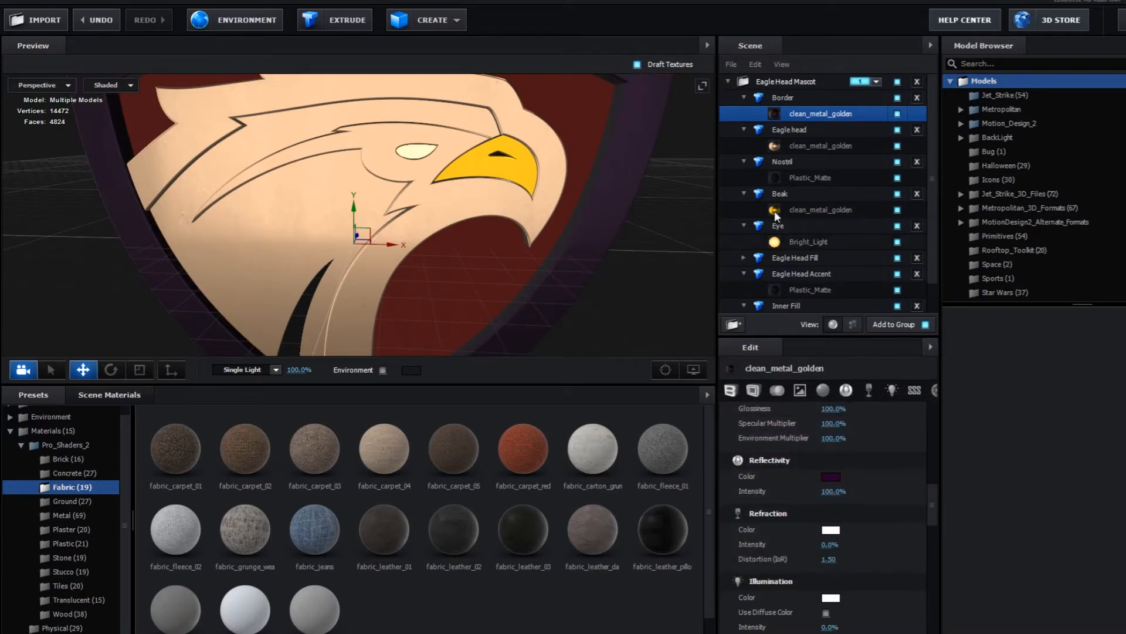
- Copy the Border's clean_metal_golden material and paste it onto the Eagle head's material
{"action": "right_click", "coordinate": [816, 113]}
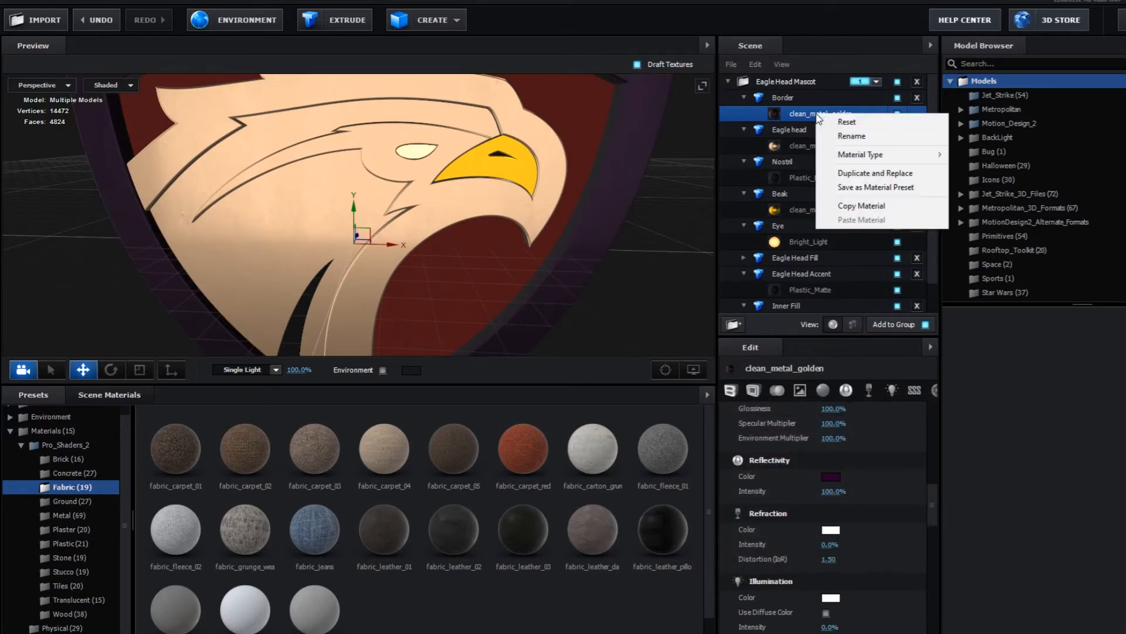
{"action": "left_click", "coordinate": [892, 210]}
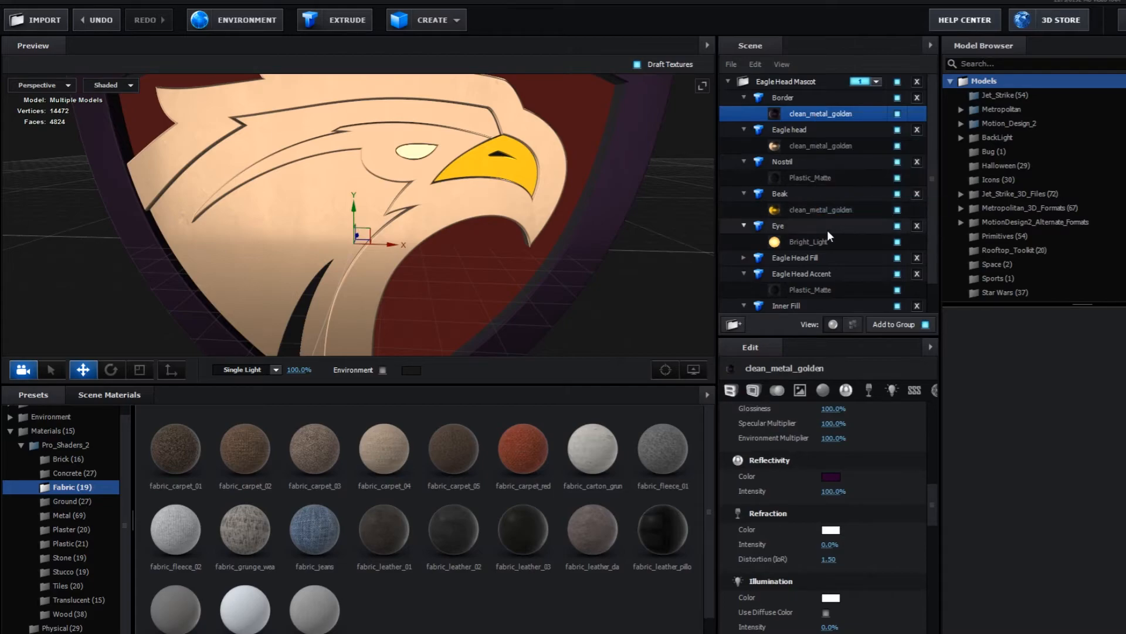
{"action": "right_click", "coordinate": [813, 147]}
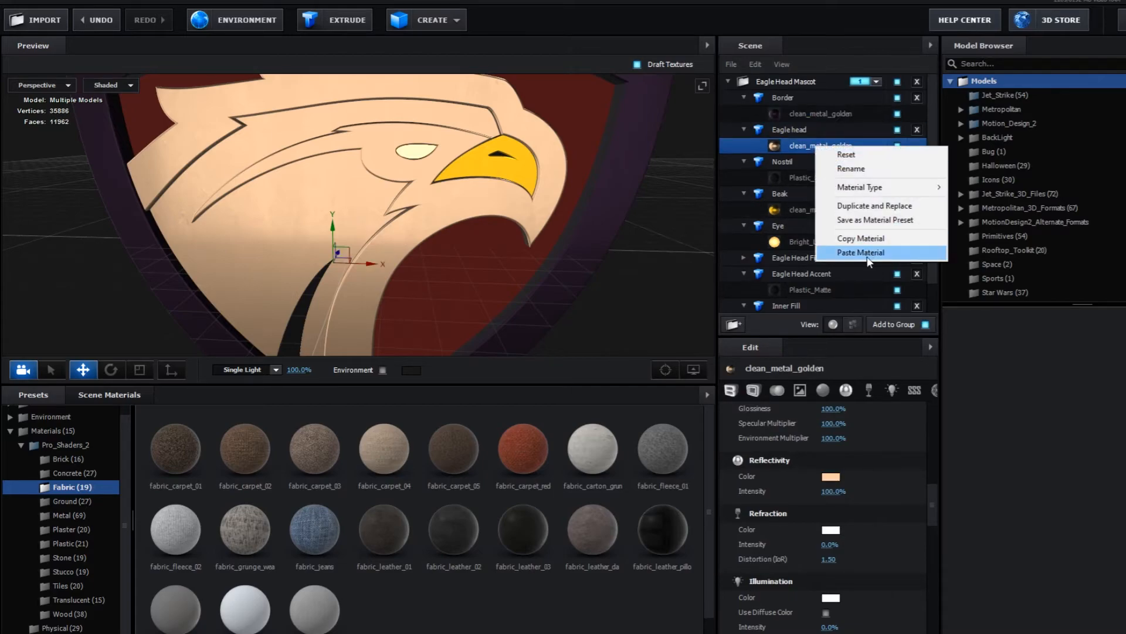
{"action": "left_click", "coordinate": [892, 253]}
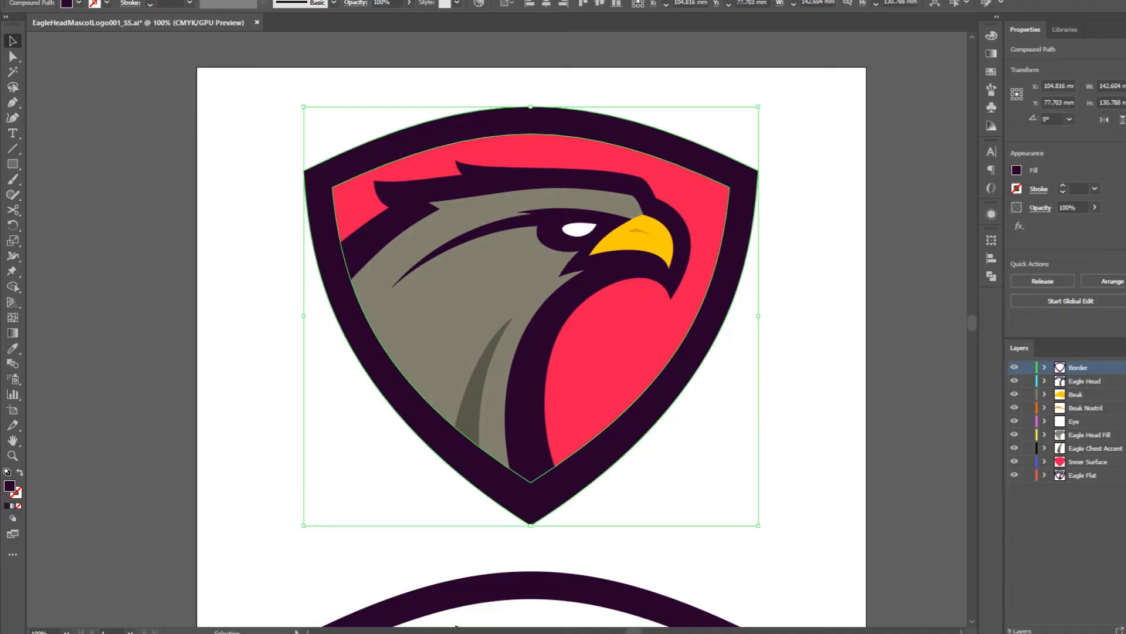
- Switch to Illustrator and copy the gray fill color code 81806F of the Eagle Head Fill shape
{"action": "left_click", "coordinate": [511, 296]}
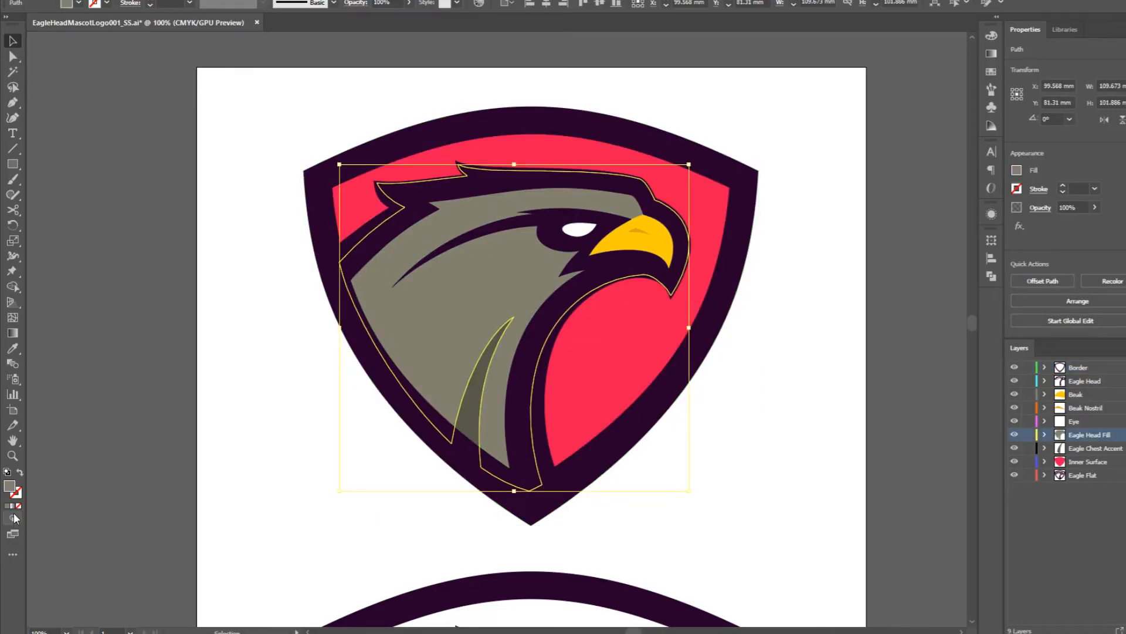
{"action": "double_click", "coordinate": [12, 487]}
{"action": "left_click", "coordinate": [265, 179]}
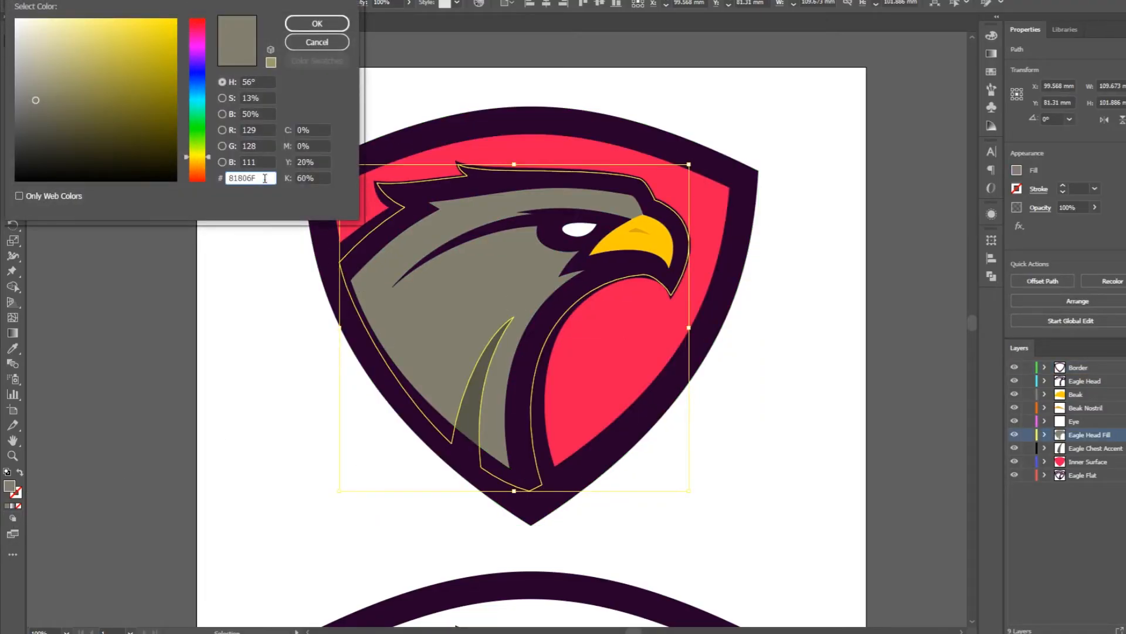
{"action": "left_click", "coordinate": [317, 24]}
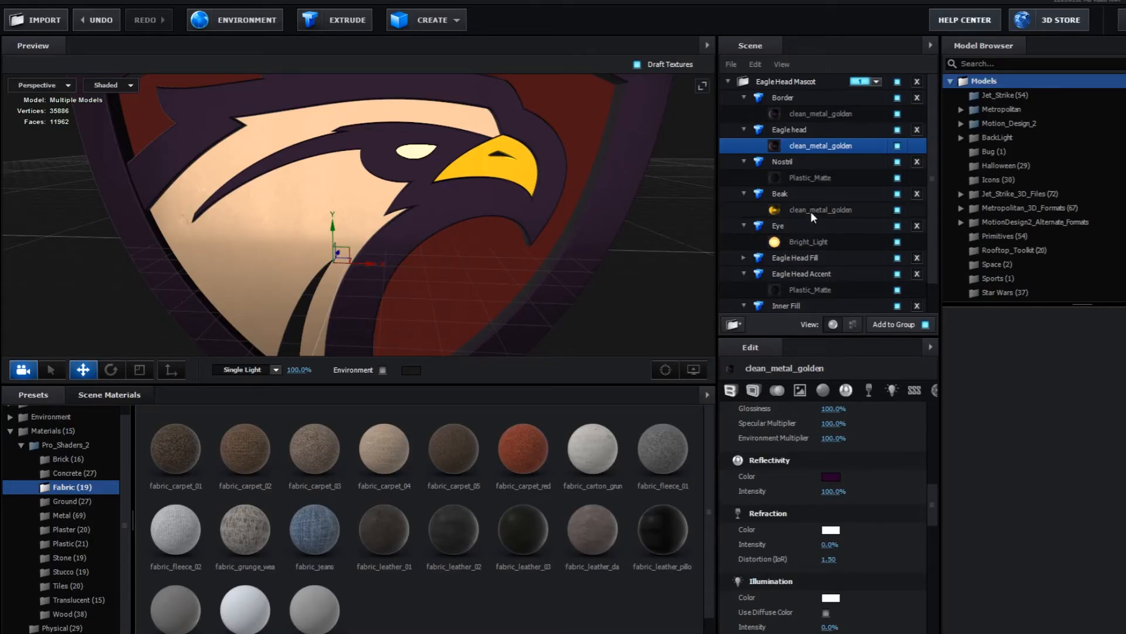
- In Element, set the Reflectivity color of the Eagle Head Fill's clean_metal_golden material to 81806F
{"action": "scroll", "coordinate": [816, 199], "scroll_direction": "down", "scroll_amount": 1}
{"action": "scroll", "coordinate": [816, 198], "scroll_direction": "up", "scroll_amount": 1}
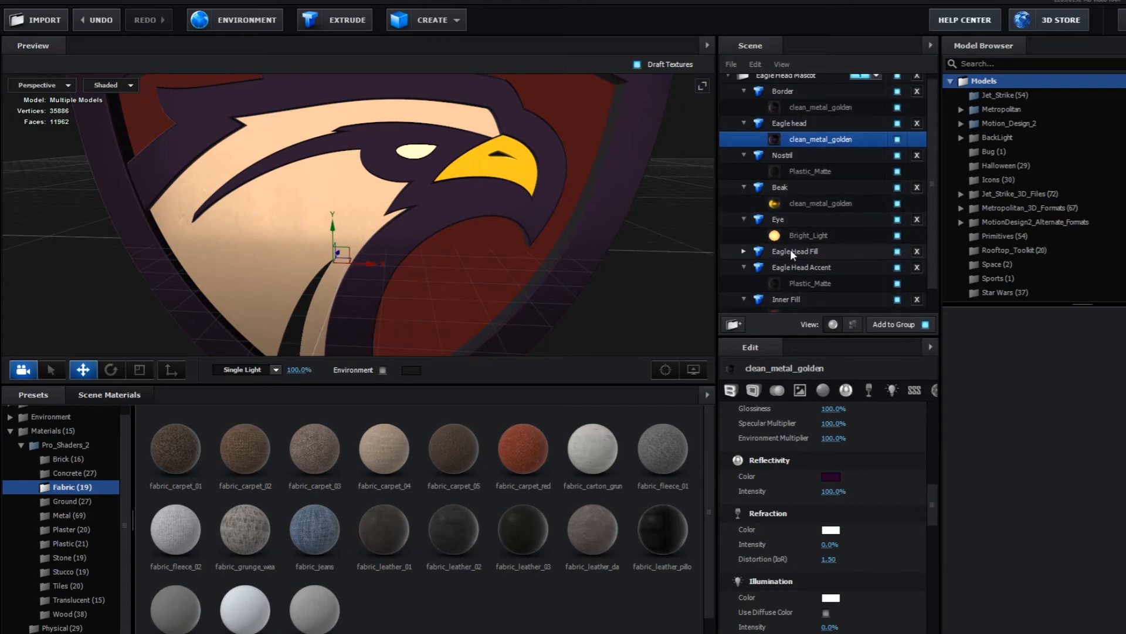
{"action": "scroll", "coordinate": [789, 264], "scroll_direction": "down", "scroll_amount": 1}
{"action": "left_click", "coordinate": [744, 226]}
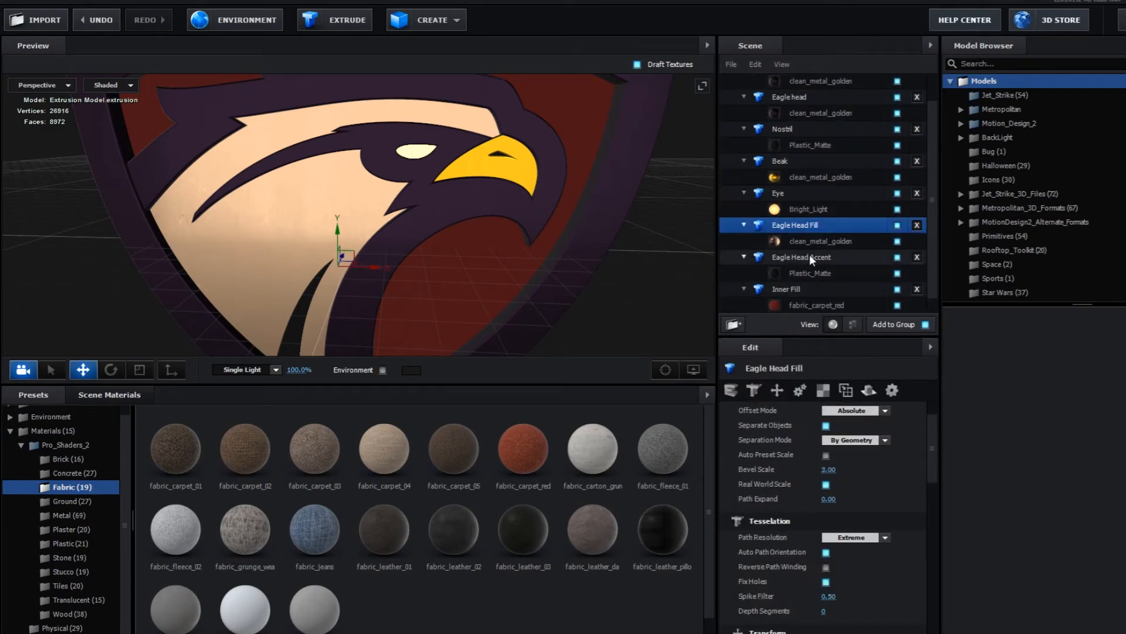
{"action": "left_click", "coordinate": [818, 240]}
{"action": "left_click", "coordinate": [831, 477]}
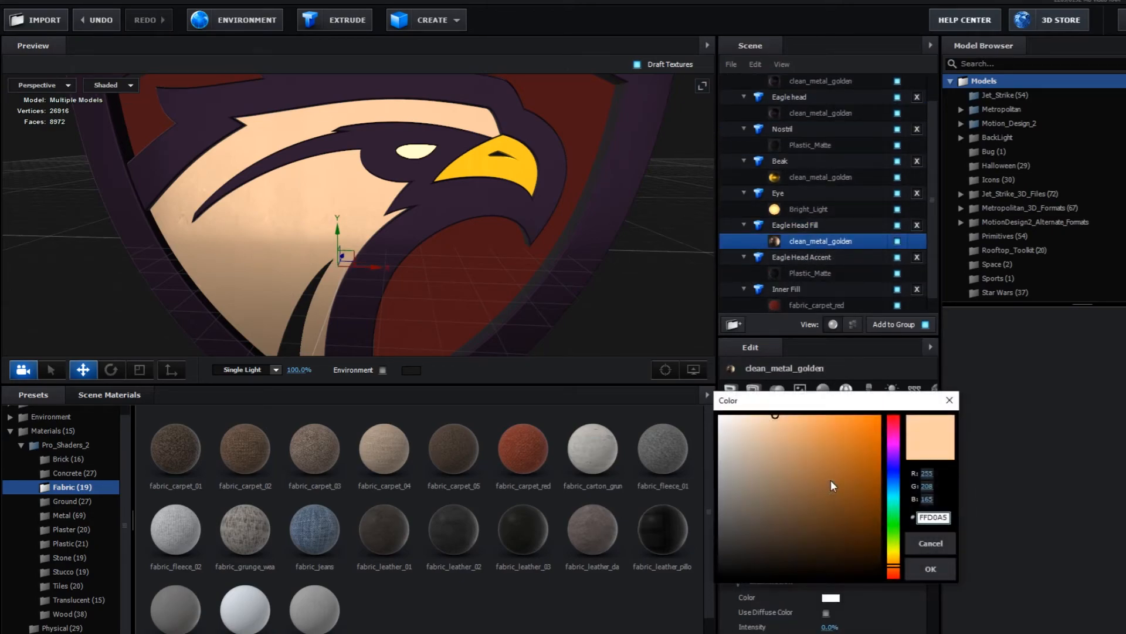
{"action": "double_click", "coordinate": [937, 518]}
{"action": "key", "text": "ctrl+v"}
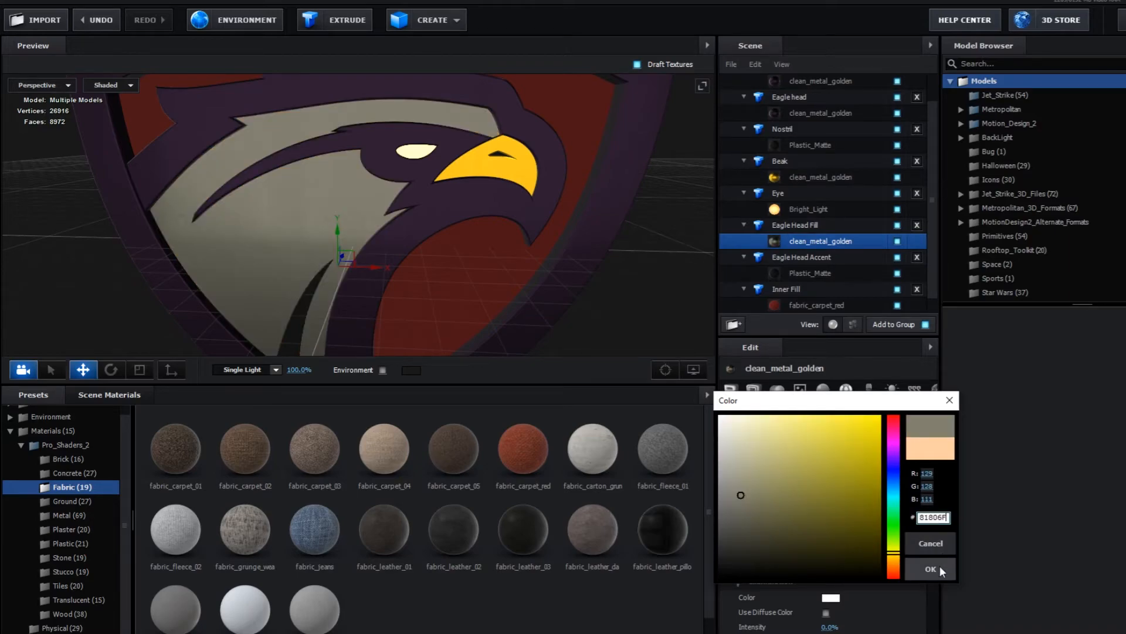
{"action": "left_click", "coordinate": [939, 567]}
{"action": "mouse_move", "coordinate": [603, 296]}
{"action": "left_mouse_down"}
{"action": "mouse_move", "coordinate": [580, 269]}
{"action": "mouse_move", "coordinate": [586, 284]}
{"action": "mouse_move", "coordinate": [622, 294]}
{"action": "mouse_move", "coordinate": [587, 290]}
{"action": "mouse_move", "coordinate": [598, 292]}
{"action": "left_mouse_up"}
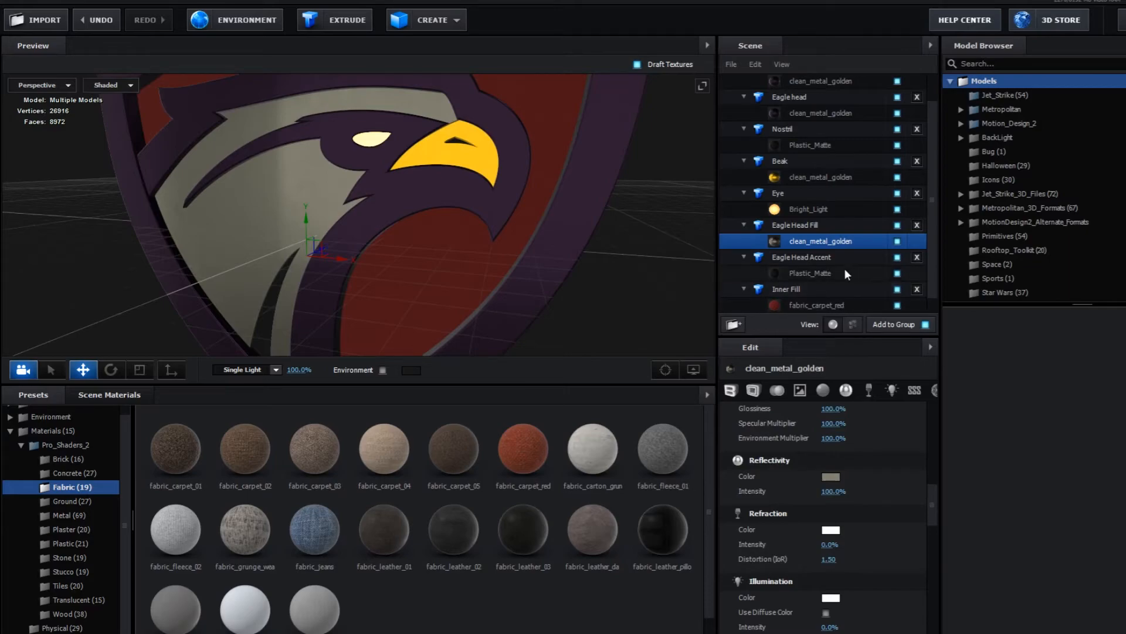
- Copy the Inner Surface's fill color ED1651 from Illustrator into the Diffuse Color of the Inner Fill's fabric_carpet_red material in Element
{"action": "scroll", "coordinate": [843, 275], "scroll_direction": "down", "scroll_amount": 1}
{"action": "left_click", "coordinate": [827, 290]}
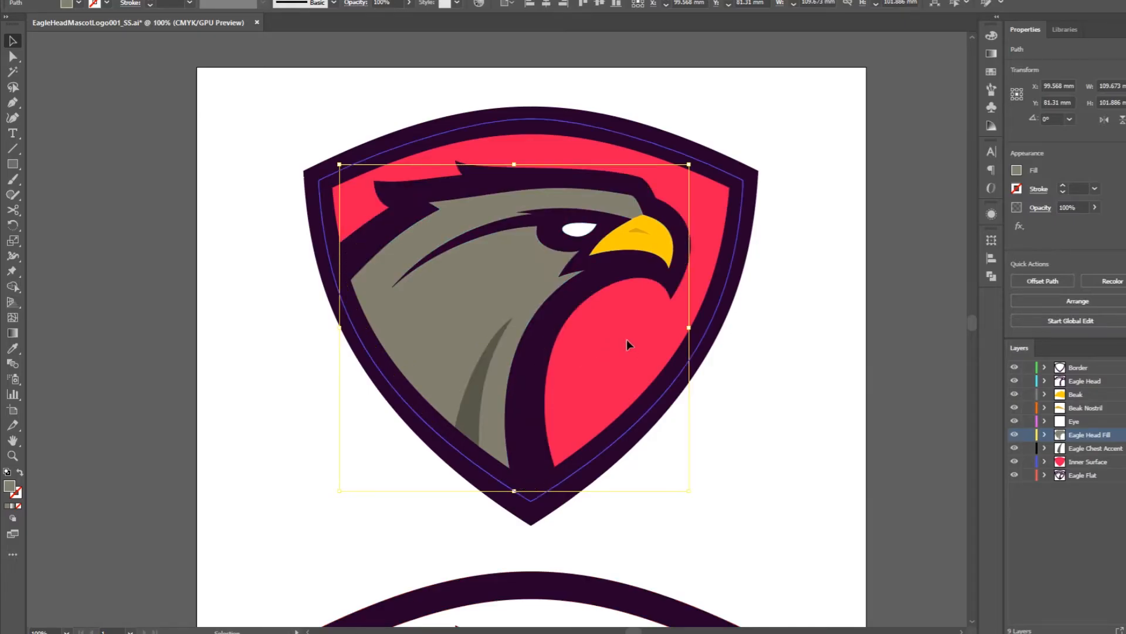
{"action": "left_click", "coordinate": [626, 339]}
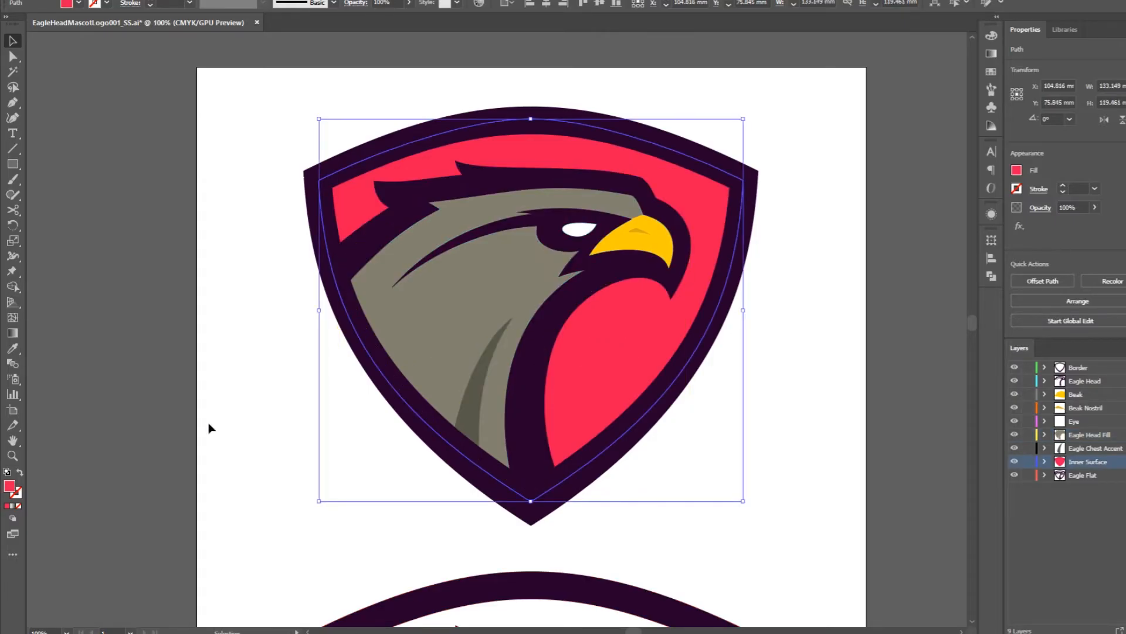
{"action": "double_click", "coordinate": [9, 487]}
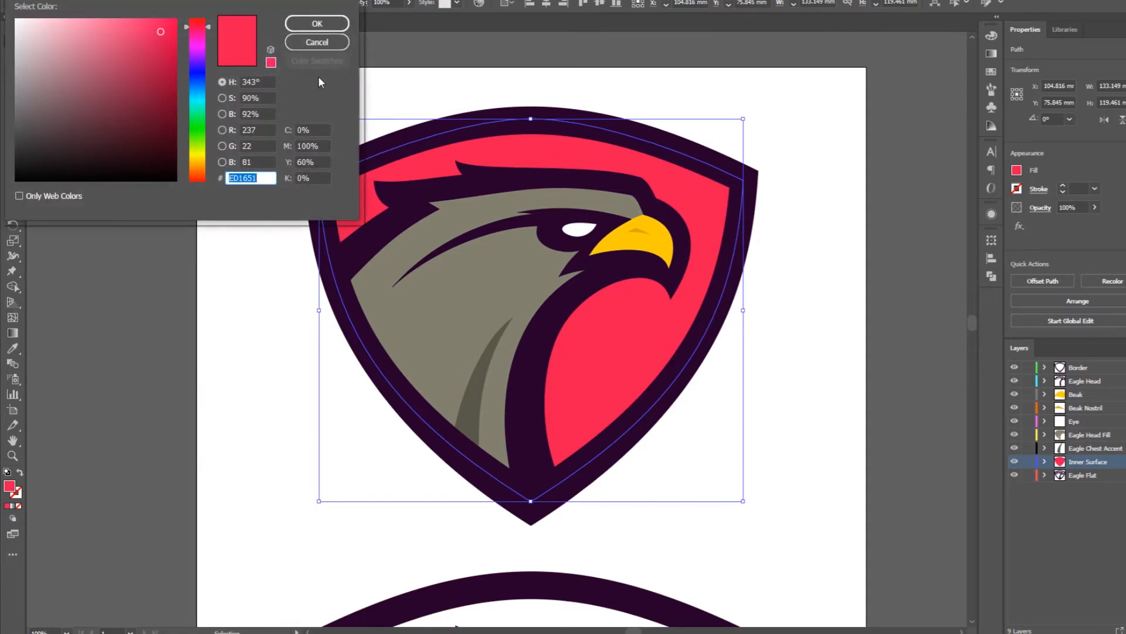
{"action": "left_click", "coordinate": [317, 24]}
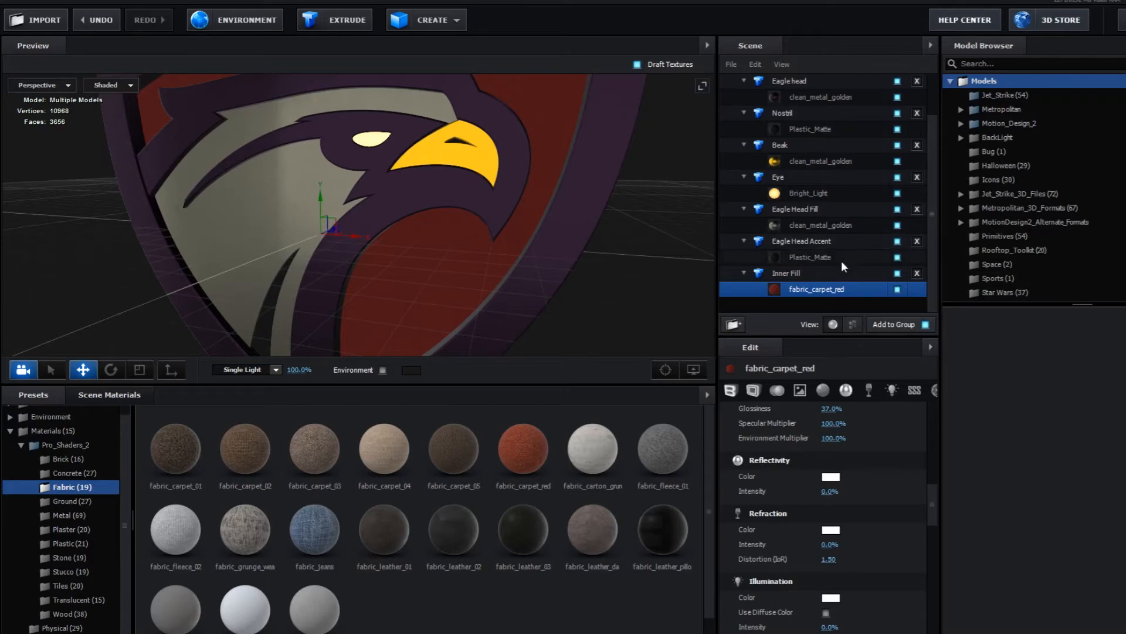
{"action": "scroll", "coordinate": [932, 491], "scroll_direction": "up", "scroll_amount": 5}
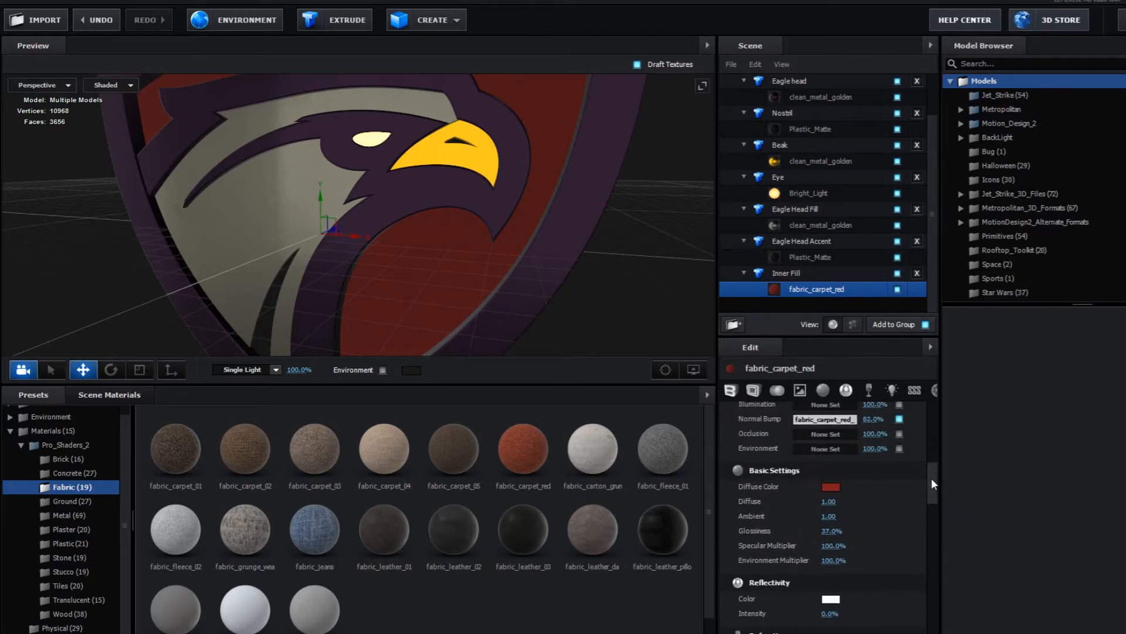
{"action": "left_click", "coordinate": [831, 487]}
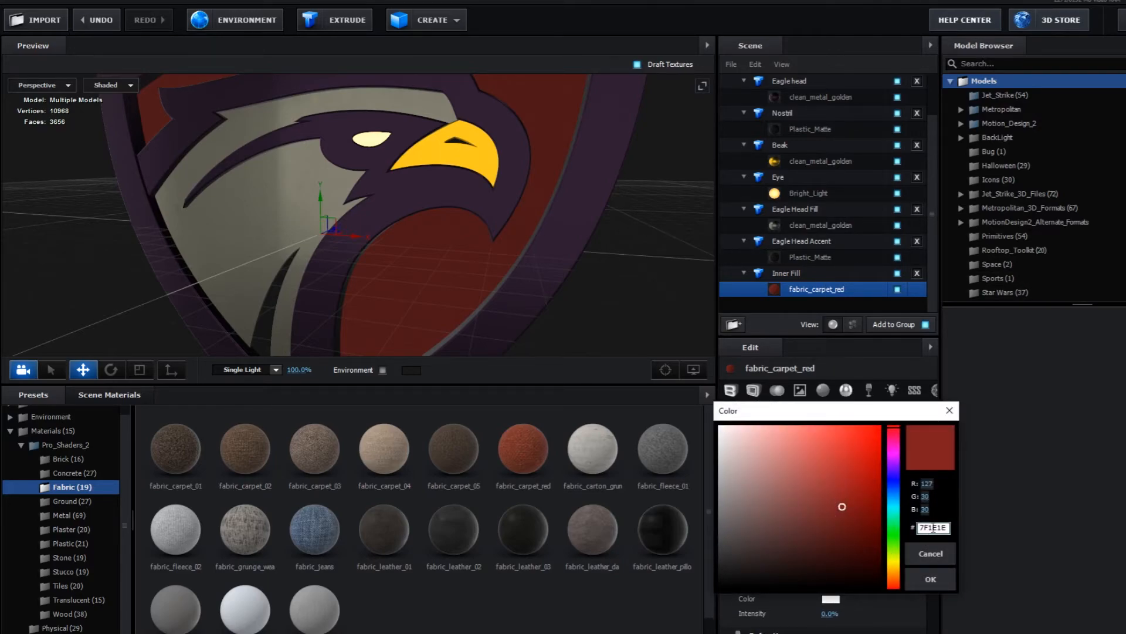
{"action": "key", "text": "ctrl+v"}
{"action": "left_click", "coordinate": [935, 578]}
{"action": "left_click_drag", "start_coordinate": [569, 340], "coordinate": [255, 213]}
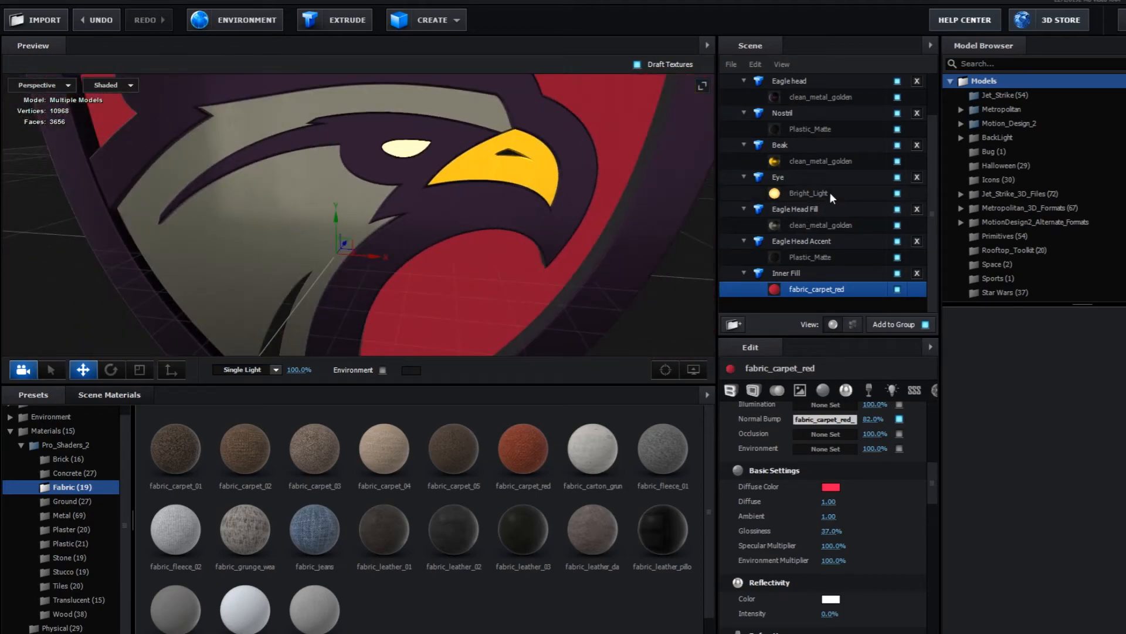
- Set the Illumination color of the Eye's Bright_Light material to a pale cream and return to the After Effects composition
{"action": "left_click", "coordinate": [830, 192]}
{"action": "left_click_drag", "start_coordinate": [931, 480], "coordinate": [929, 521]}
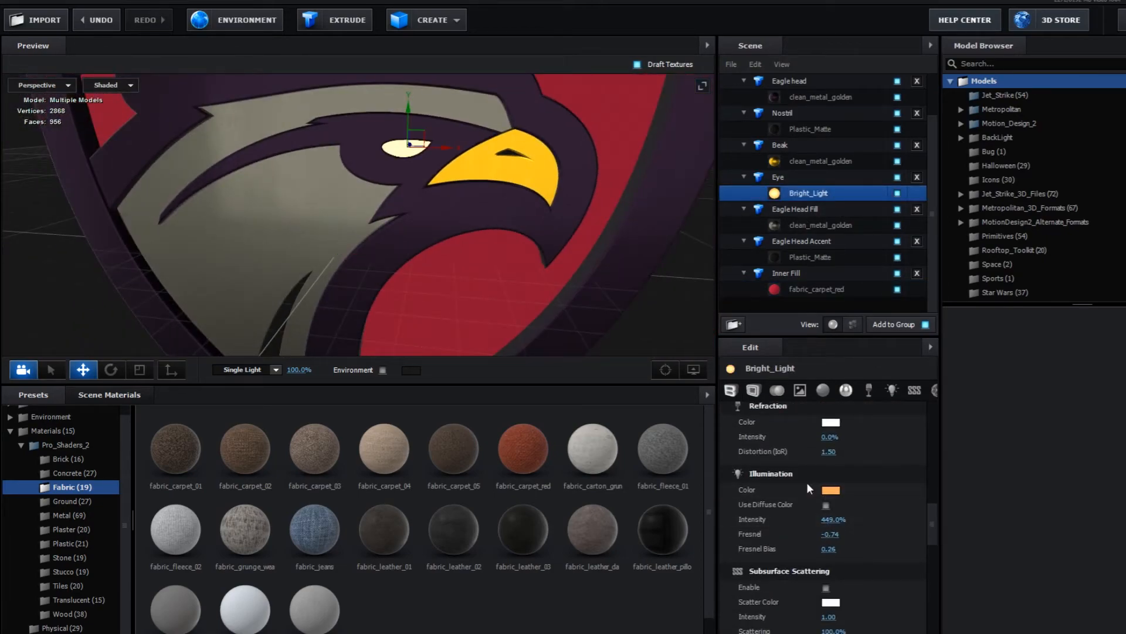
{"action": "left_click", "coordinate": [829, 491]}
{"action": "left_click_drag", "start_coordinate": [839, 461], "coordinate": [772, 433]}
{"action": "left_click", "coordinate": [930, 579]}
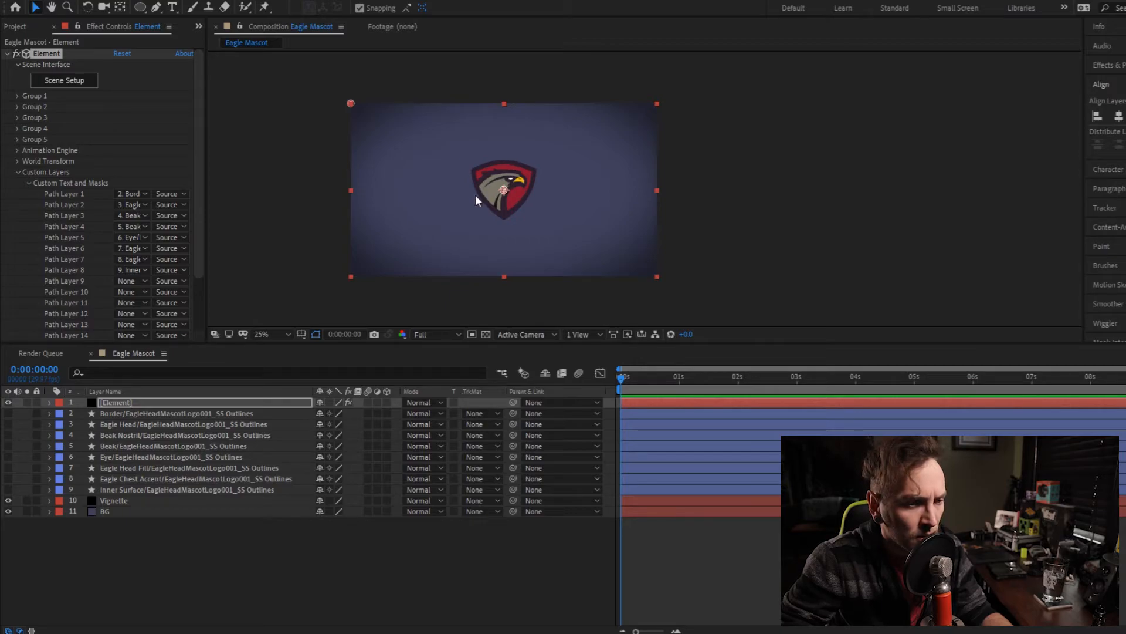
- Enlarge the composition viewer at 50% zoom and show the Element effect's World Transform settings
{"action": "scroll", "coordinate": [493, 207], "scroll_direction": "up", "scroll_amount": 2}
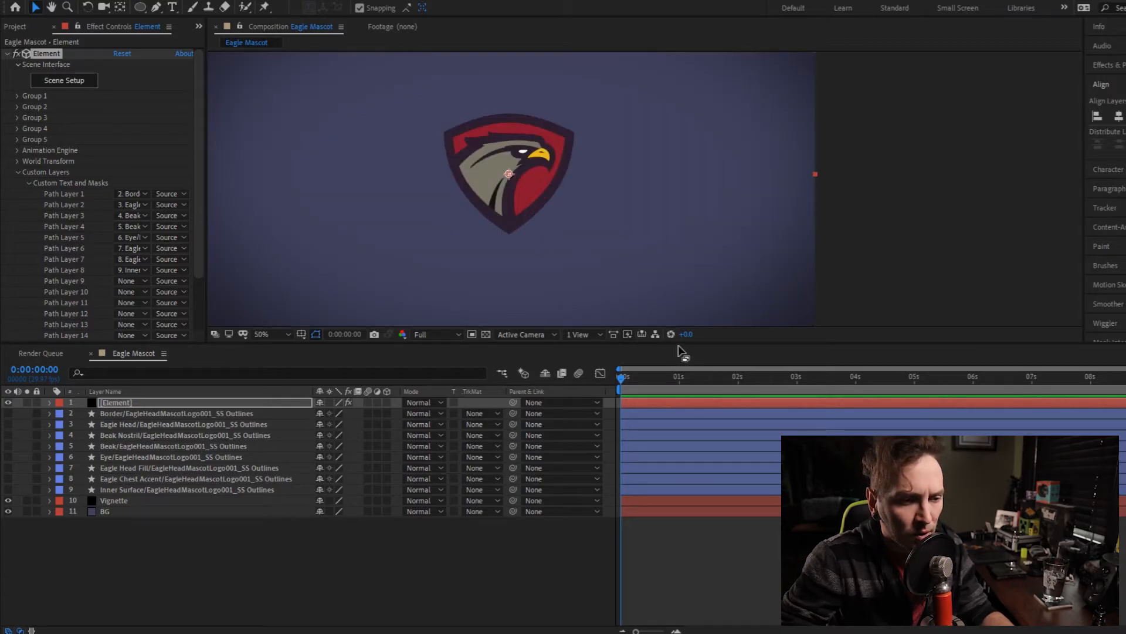
{"action": "left_click_drag", "start_coordinate": [679, 344], "coordinate": [679, 345]}
{"action": "left_click_drag", "start_coordinate": [679, 419], "coordinate": [674, 450]}
{"action": "key", "text": "space"}
{"action": "left_click_drag", "start_coordinate": [554, 311], "coordinate": [603, 313]}
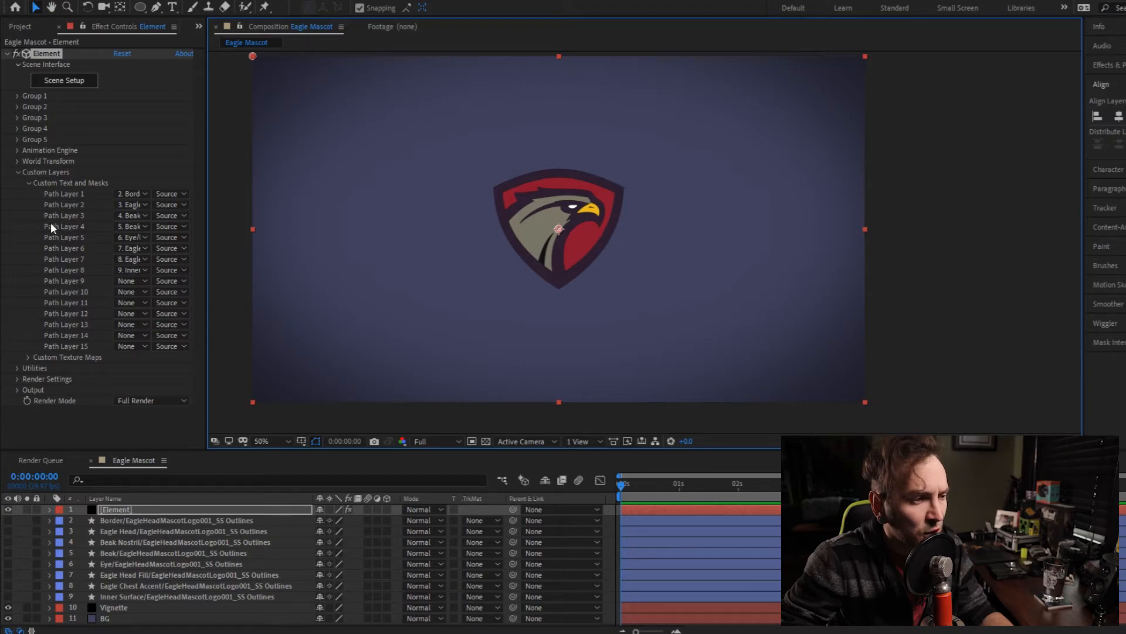
{"action": "left_click", "coordinate": [18, 162]}
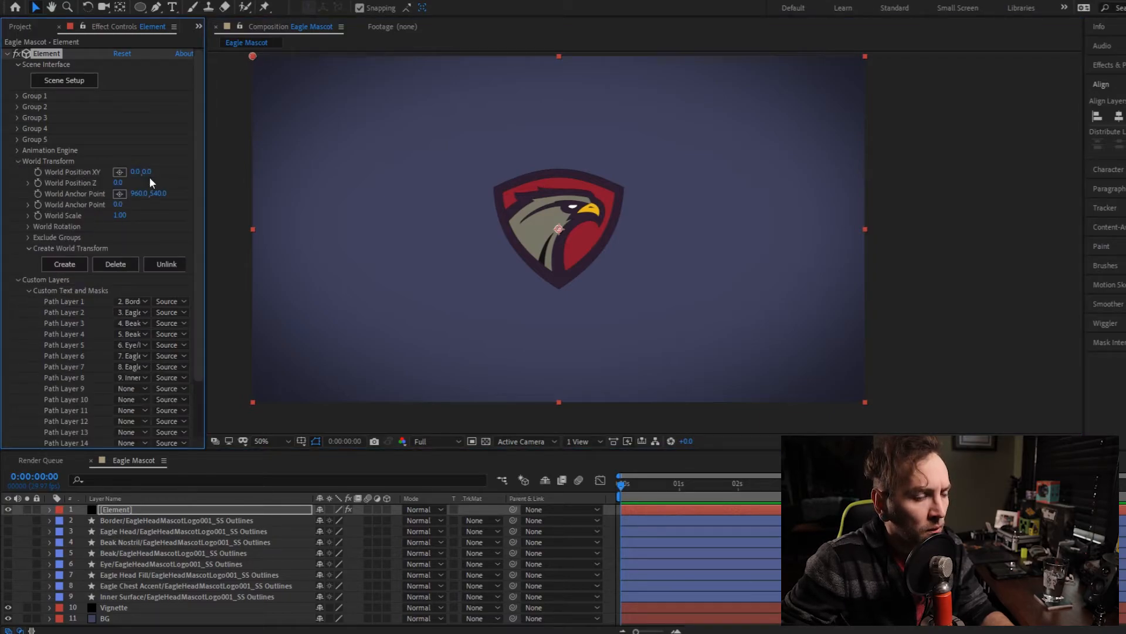
- Keyframe Element's World Position XY with a Y value of -881 at the start and 93 at 0:00:01:01
{"action": "left_click_drag", "start_coordinate": [147, 171], "coordinate": [1, 187]}
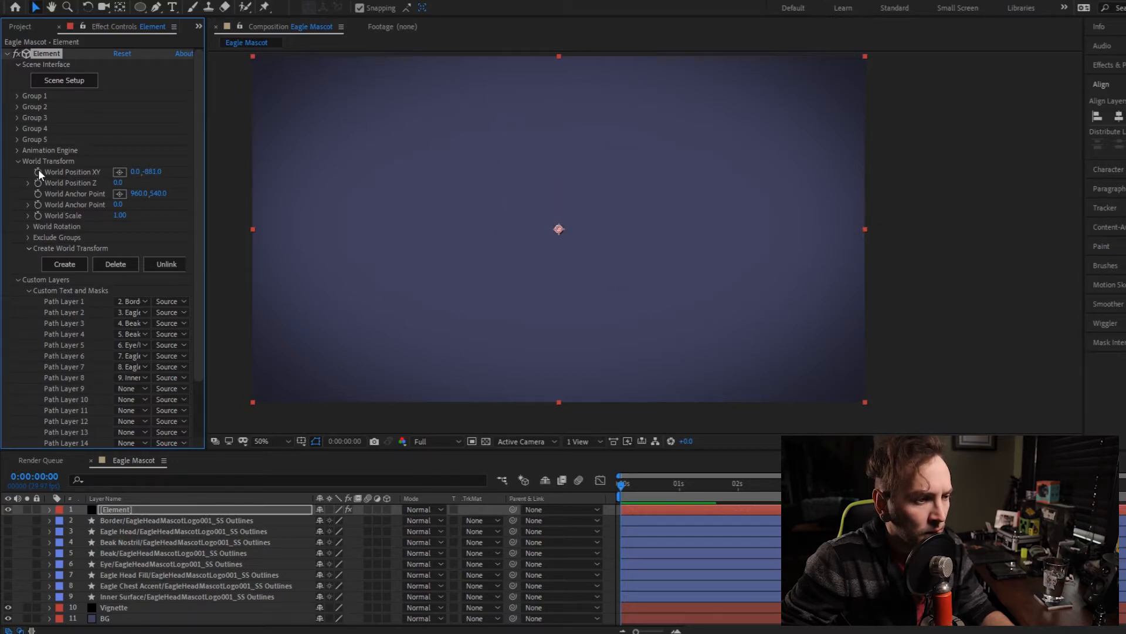
{"action": "left_click_drag", "start_coordinate": [622, 485], "coordinate": [681, 495]}
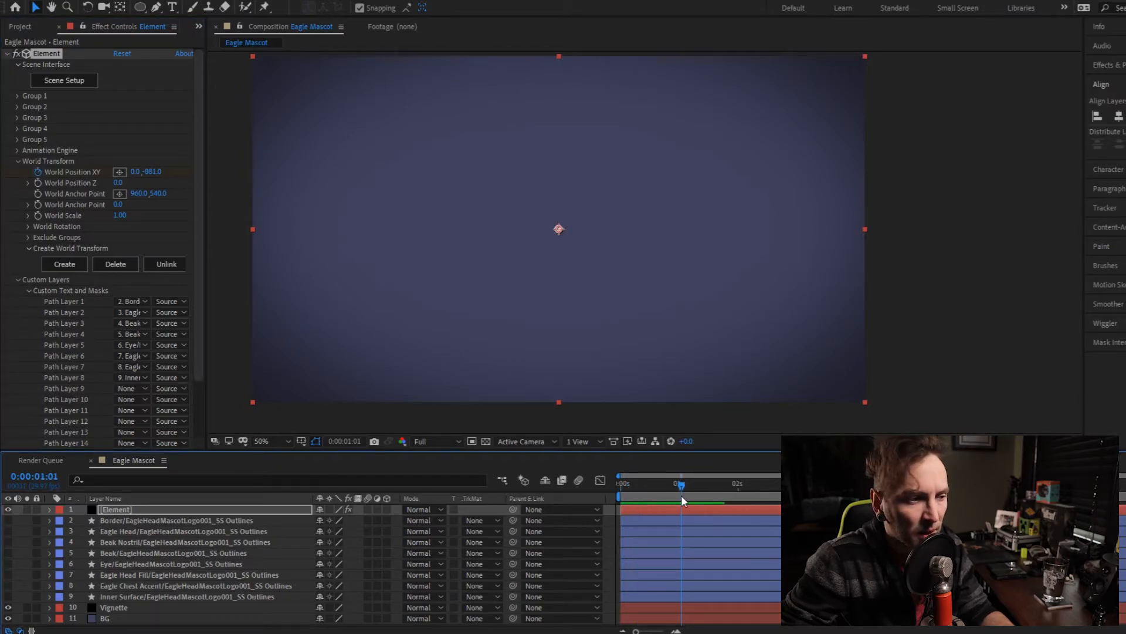
{"action": "left_click_drag", "start_coordinate": [166, 173], "coordinate": [760, 183]}
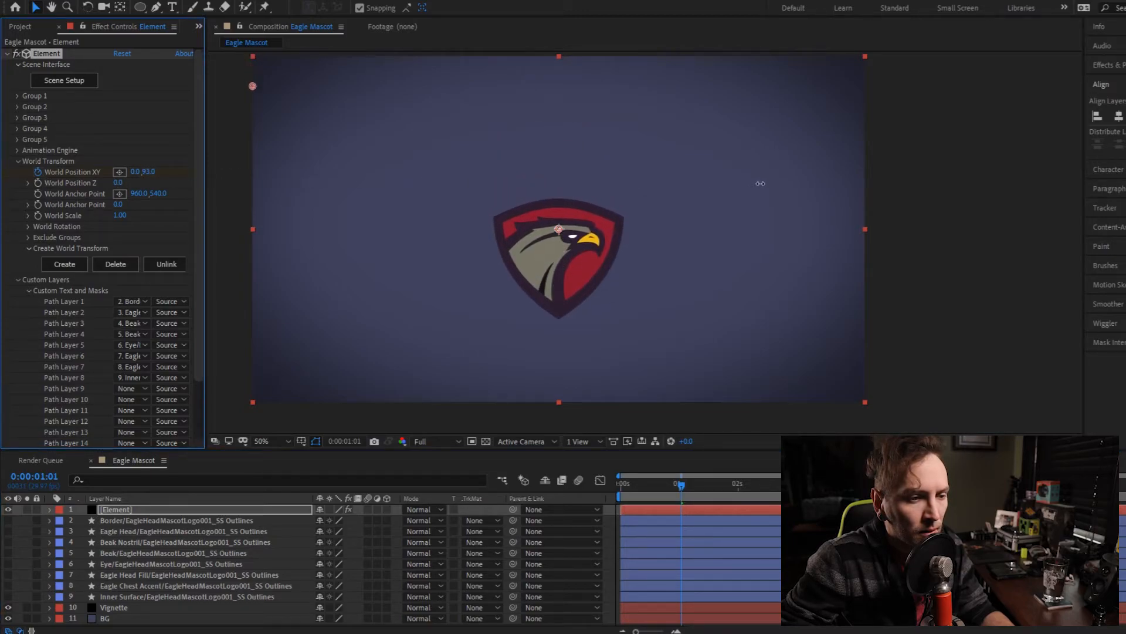
- Add World Position XY bounce keyframes with Y values of -6 at 0:00:01:12 and 89 at 0:00:01:28
{"action": "left_click_drag", "start_coordinate": [683, 486], "coordinate": [704, 484]}
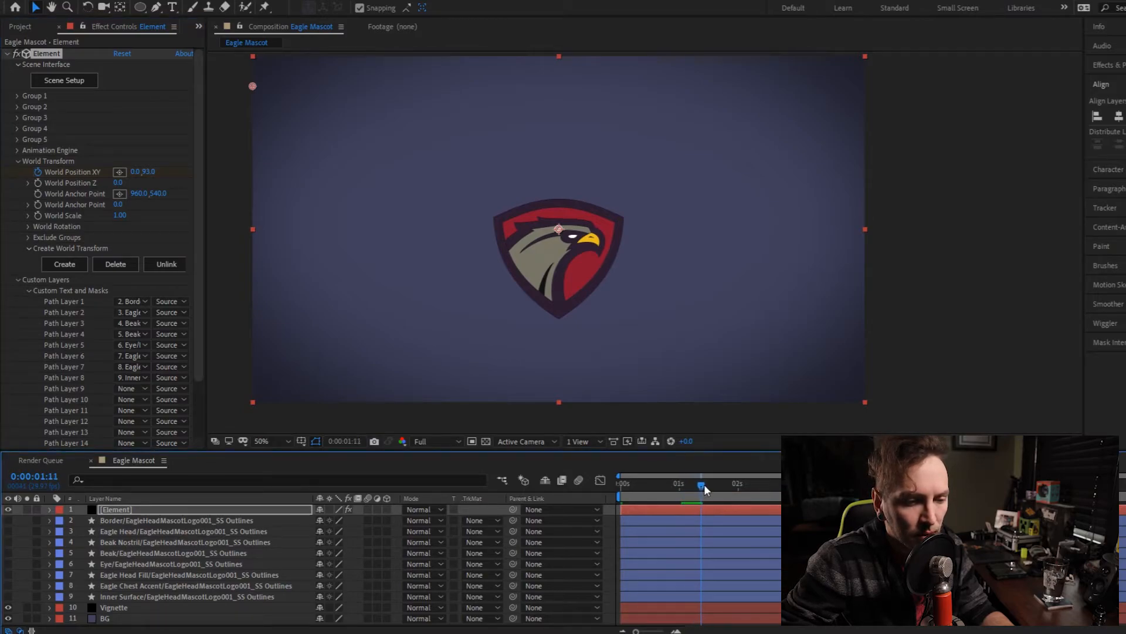
{"action": "left_click_drag", "start_coordinate": [153, 172], "coordinate": [83, 175]}
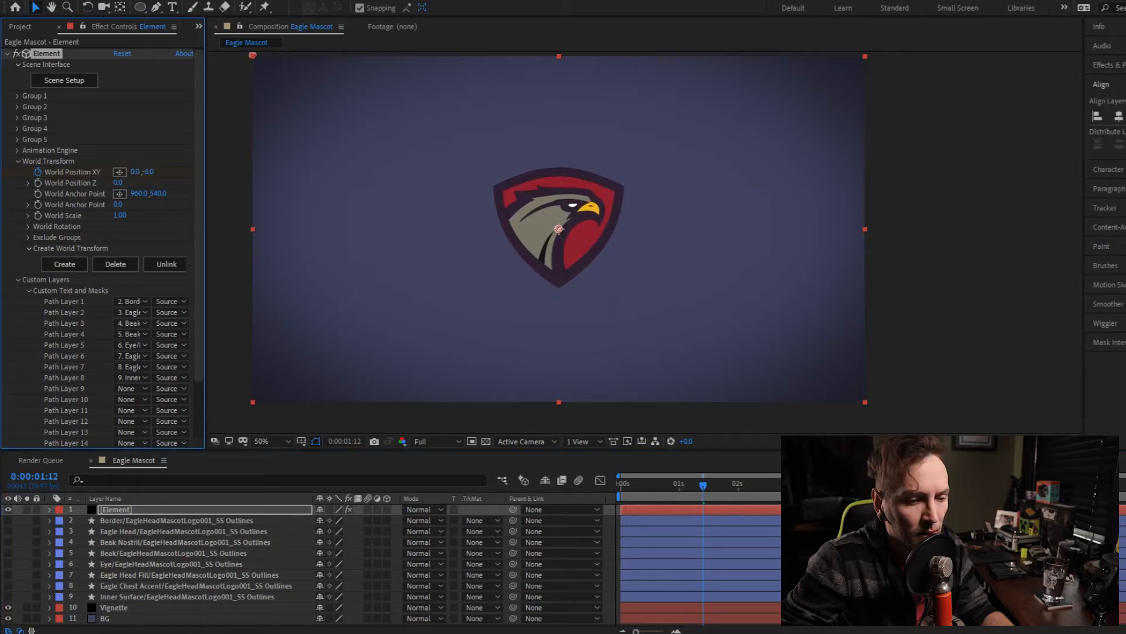
{"action": "left_click_drag", "start_coordinate": [708, 484], "coordinate": [740, 485]}
{"action": "left_click_drag", "start_coordinate": [150, 170], "coordinate": [204, 174]}
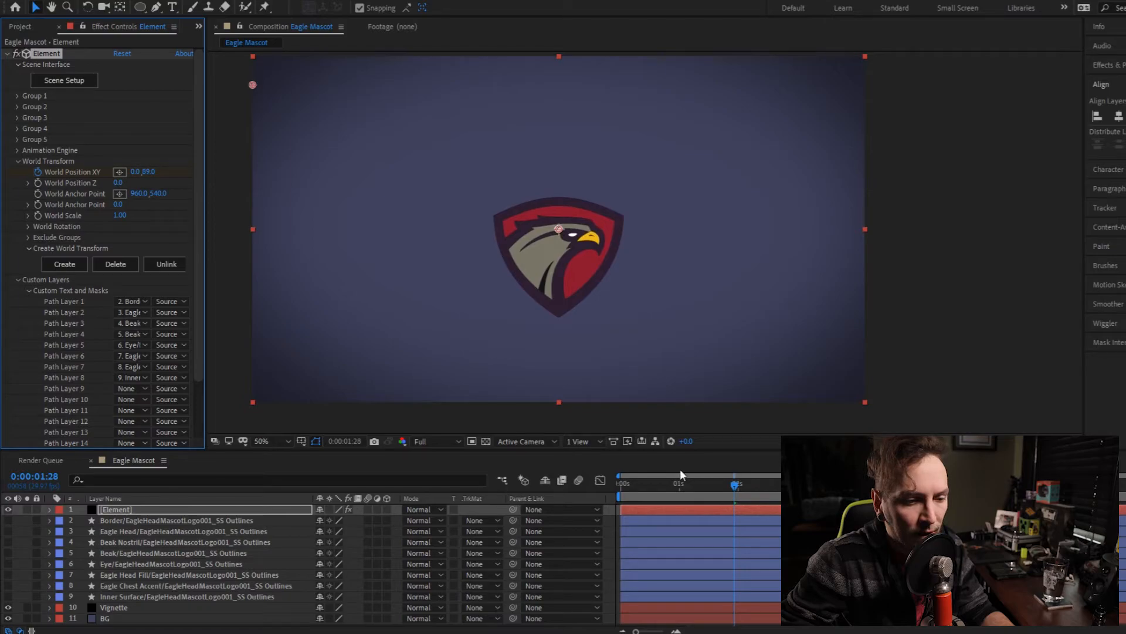
- Finish the World Position XY bounce with Y values of -13 past two seconds, 67 at 0:00:03:00 and 9 at 0:00:03:12
{"action": "left_click_drag", "start_coordinate": [738, 488], "coordinate": [770, 492]}
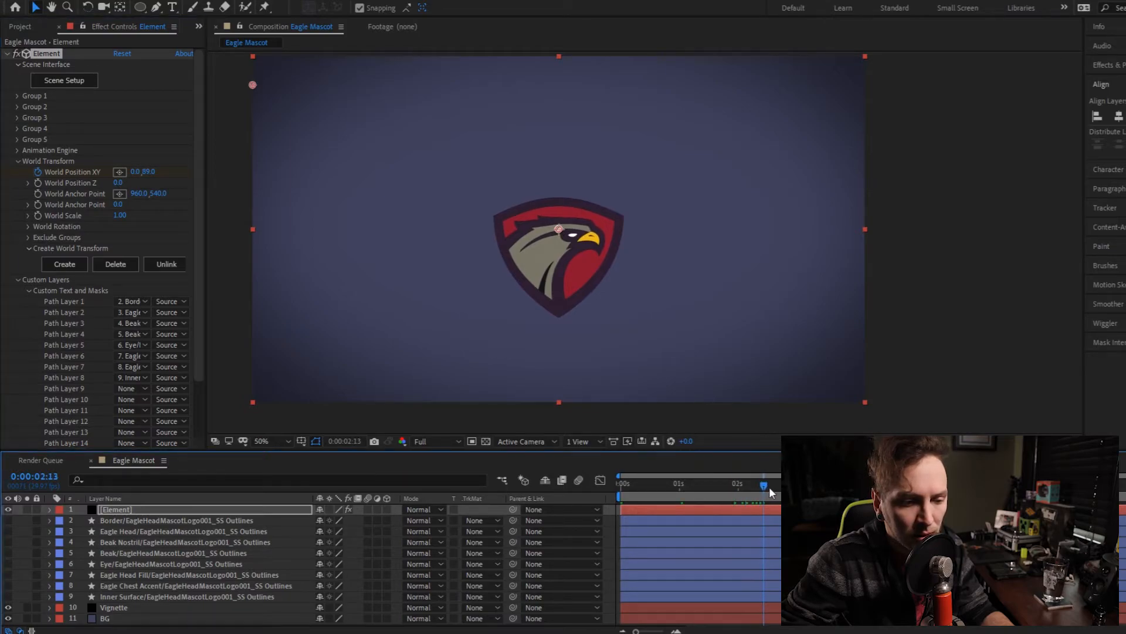
{"action": "left_click_drag", "start_coordinate": [144, 171], "coordinate": [86, 172]}
{"action": "left_click_drag", "start_coordinate": [773, 488], "coordinate": [783, 489]}
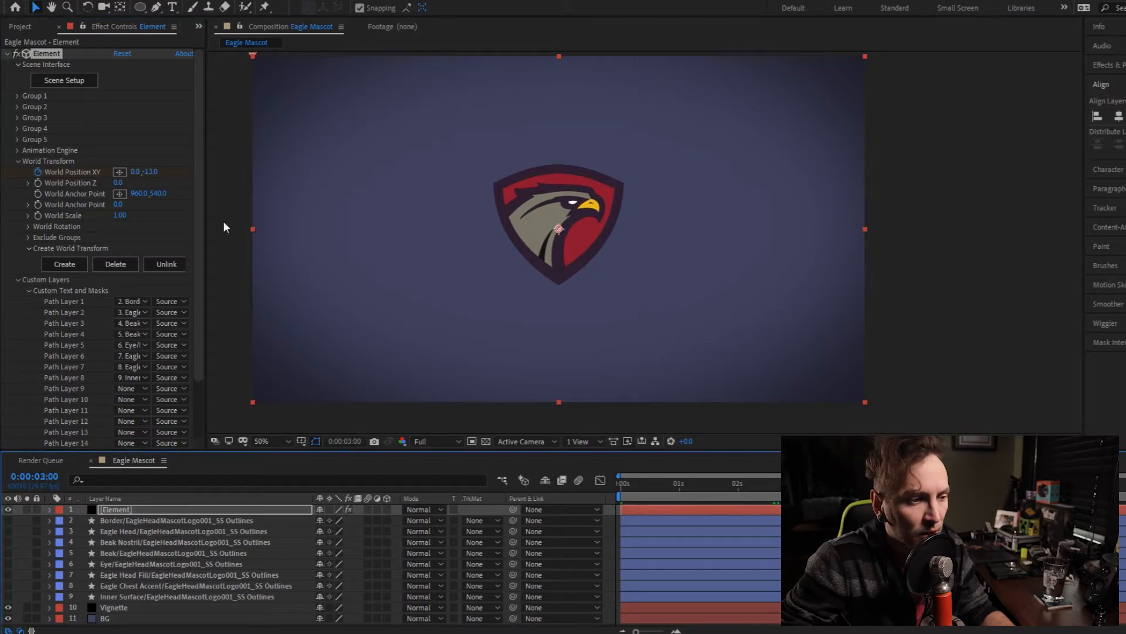
{"action": "left_click_drag", "start_coordinate": [150, 174], "coordinate": [199, 177]}
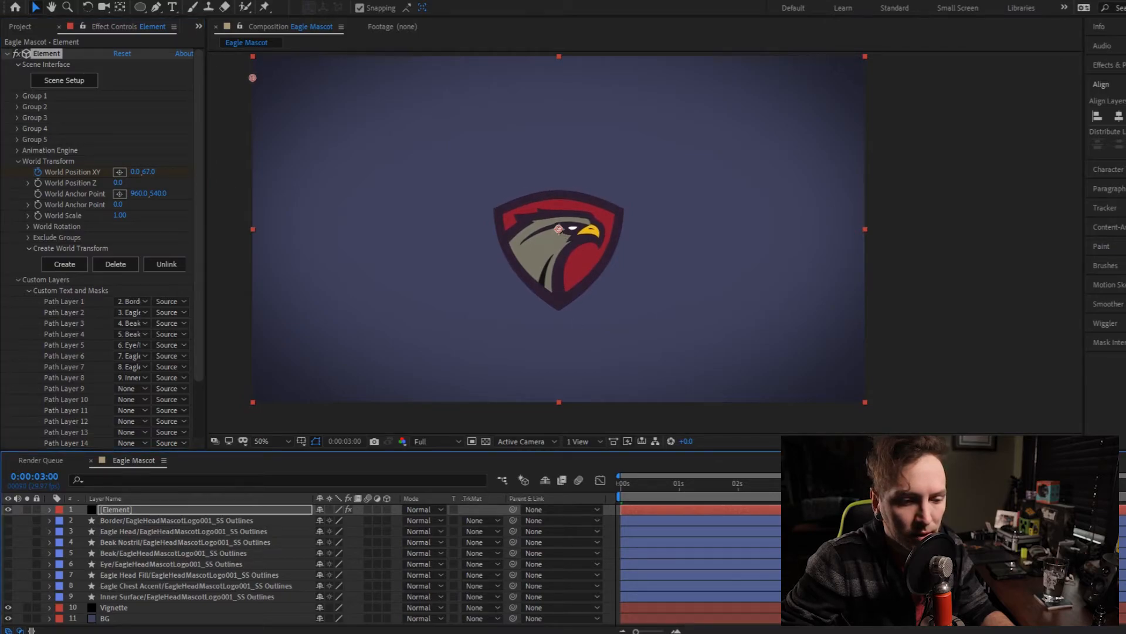
{"action": "left_click_drag", "start_coordinate": [150, 171], "coordinate": [105, 172]}
- Reveal the Element layer's World Position XY keyframes in the timeline and apply Easy Ease to all except the first
{"action": "left_click", "coordinate": [50, 510]}
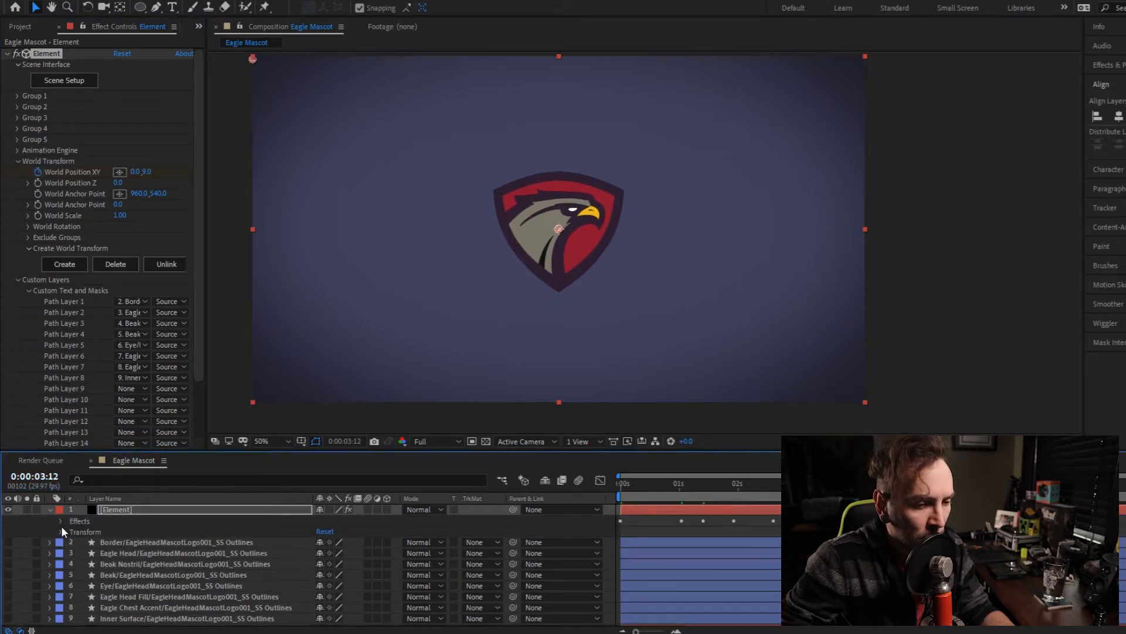
{"action": "left_click", "coordinate": [61, 520]}
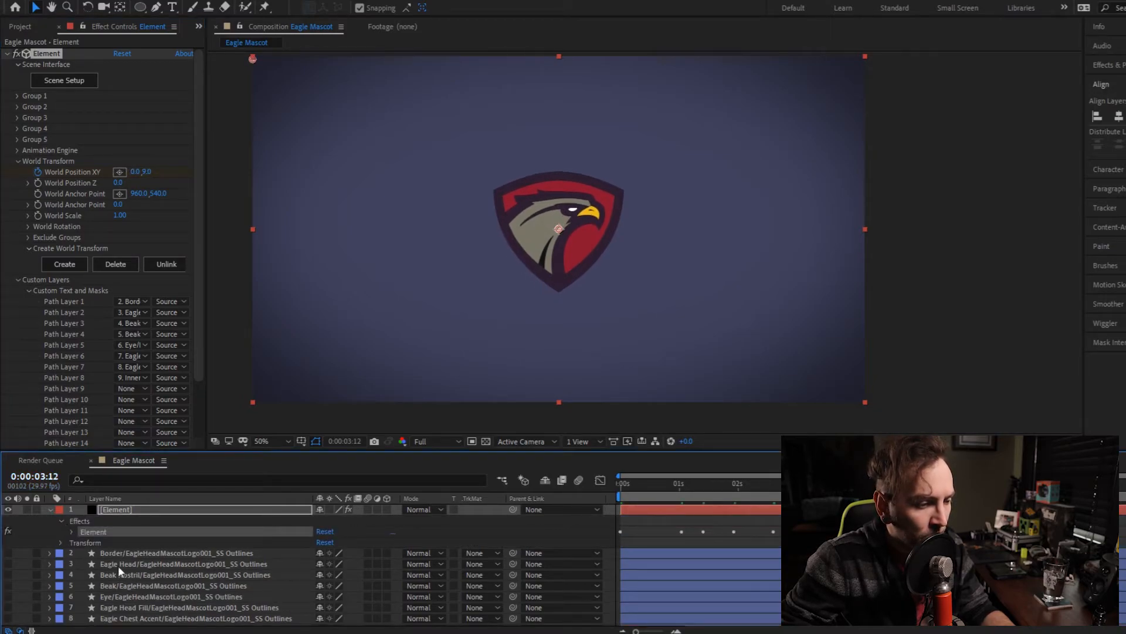
{"action": "left_click", "coordinate": [70, 532]}
{"action": "scroll", "coordinate": [211, 551], "scroll_direction": "down", "scroll_amount": 1}
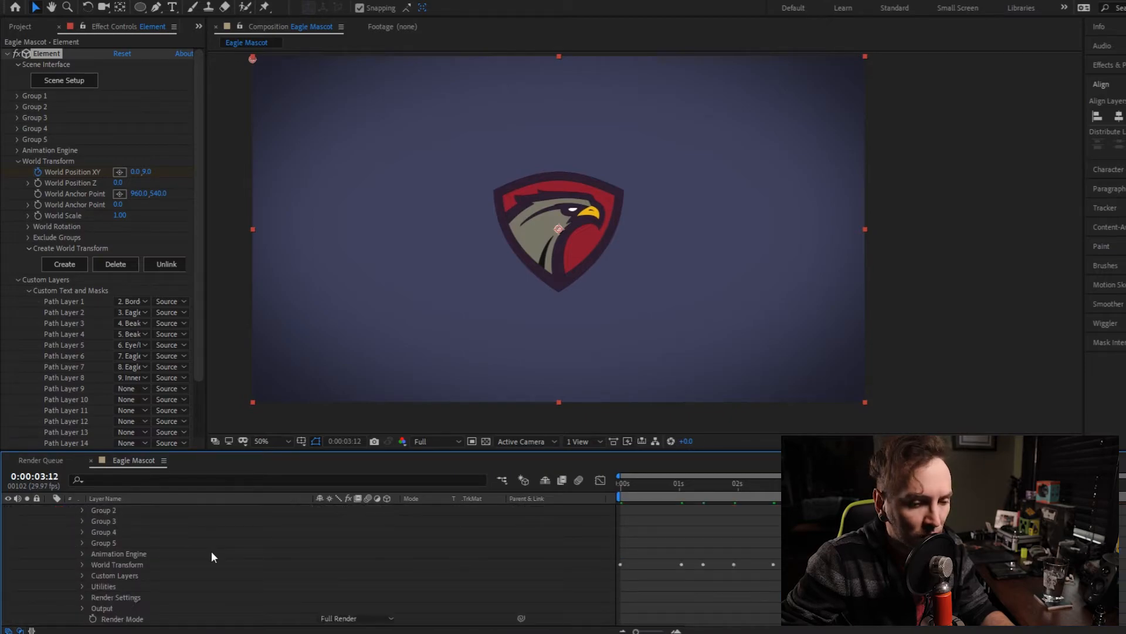
{"action": "left_click", "coordinate": [83, 564]}
{"action": "scroll", "coordinate": [249, 594], "scroll_direction": "down", "scroll_amount": 1}
{"action": "left_click_drag", "start_coordinate": [792, 537], "coordinate": [647, 574]}
{"action": "key", "text": "F9"}
{"action": "key", "text": "ctrl+shift+a"}
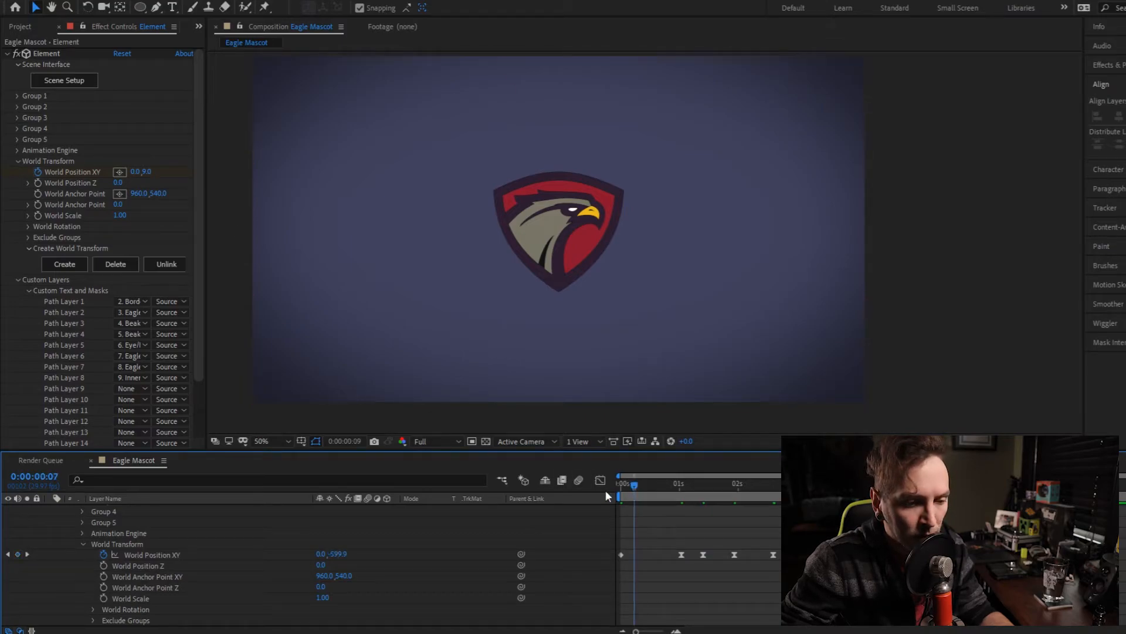
- Preview the bounce and shift the second World Position XY keyframe slightly earlier, to just before the one-second mark
{"action": "key", "text": "Home"}
{"action": "key", "text": "space"}
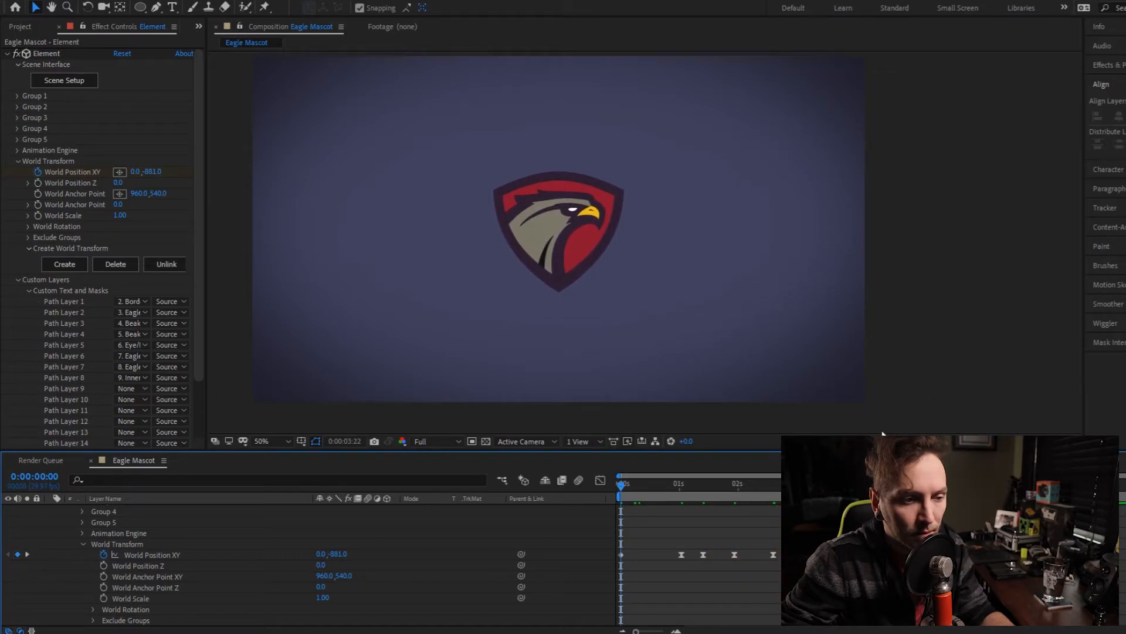
{"action": "left_click_drag", "start_coordinate": [767, 490], "coordinate": [559, 503]}
{"action": "key", "text": "space"}
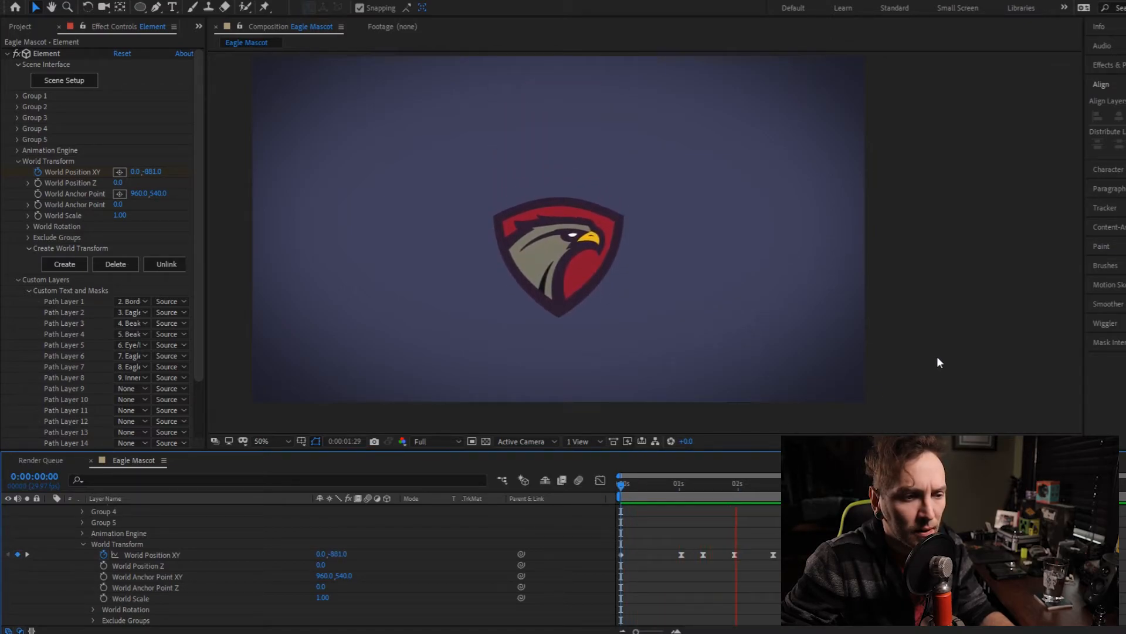
{"action": "left_click_drag", "start_coordinate": [706, 482], "coordinate": [701, 484]}
{"action": "left_click_drag", "start_coordinate": [682, 555], "coordinate": [673, 555]}
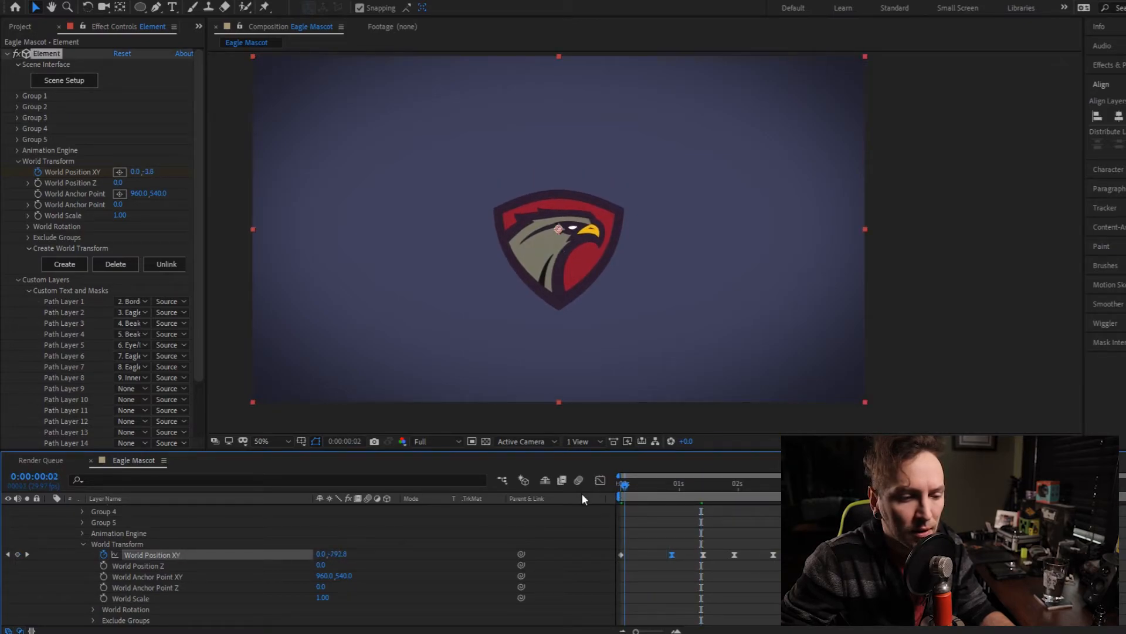
{"action": "key", "text": "Home"}
{"action": "key", "text": "space"}
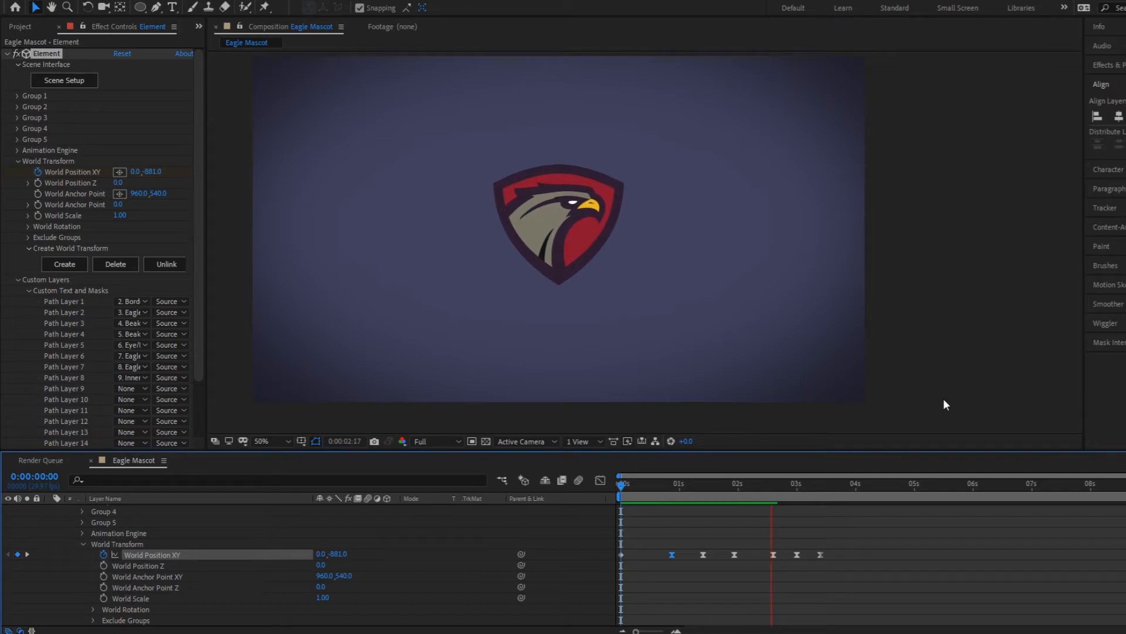
{"action": "key", "text": "space"}
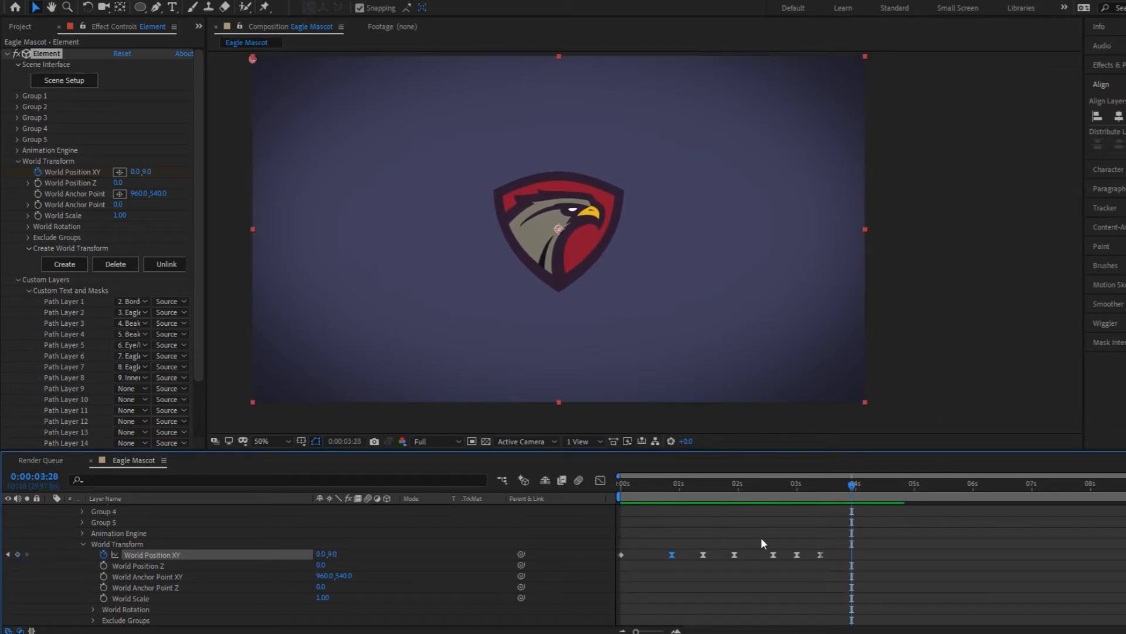
- Stretch the spacing of the World Position XY keyframes after the first so the last falls at about 4.7 seconds, and preview
{"action": "left_click_drag", "start_coordinate": [860, 528], "coordinate": [666, 558]}
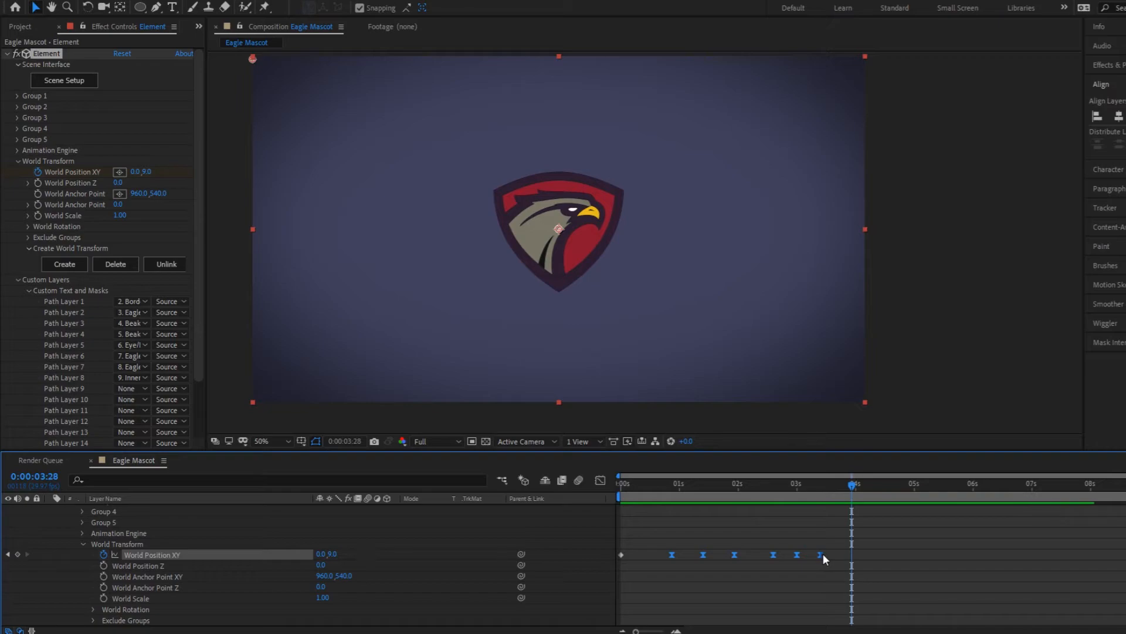
{"action": "left_click_drag", "start_coordinate": [821, 555], "coordinate": [898, 565]}
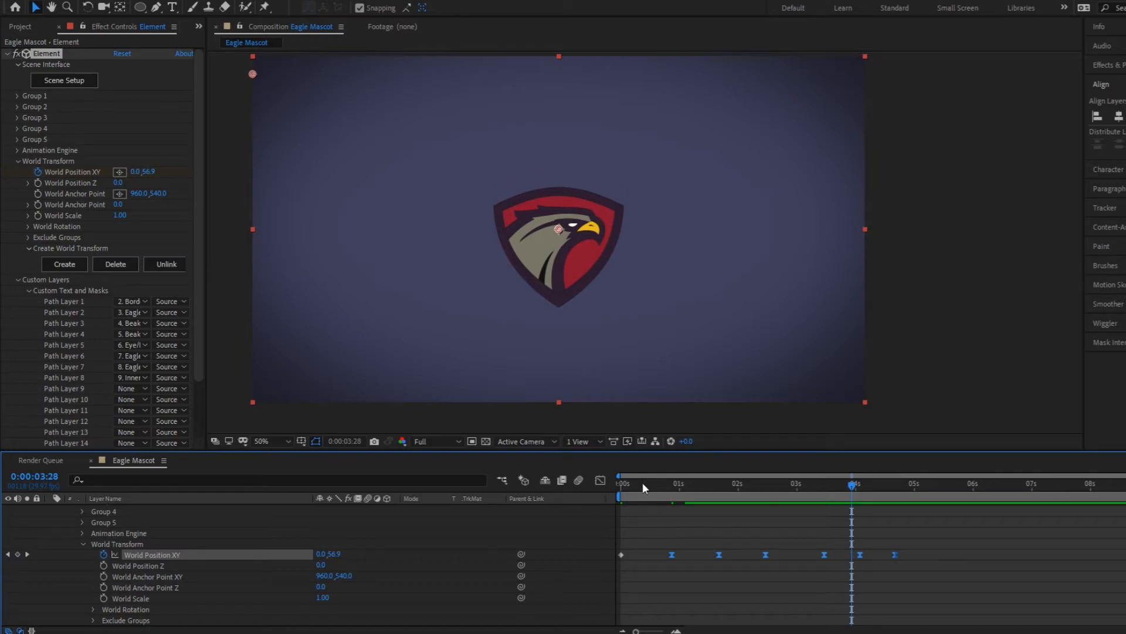
{"action": "left_click_drag", "start_coordinate": [642, 483], "coordinate": [607, 488]}
{"action": "key", "text": "space"}
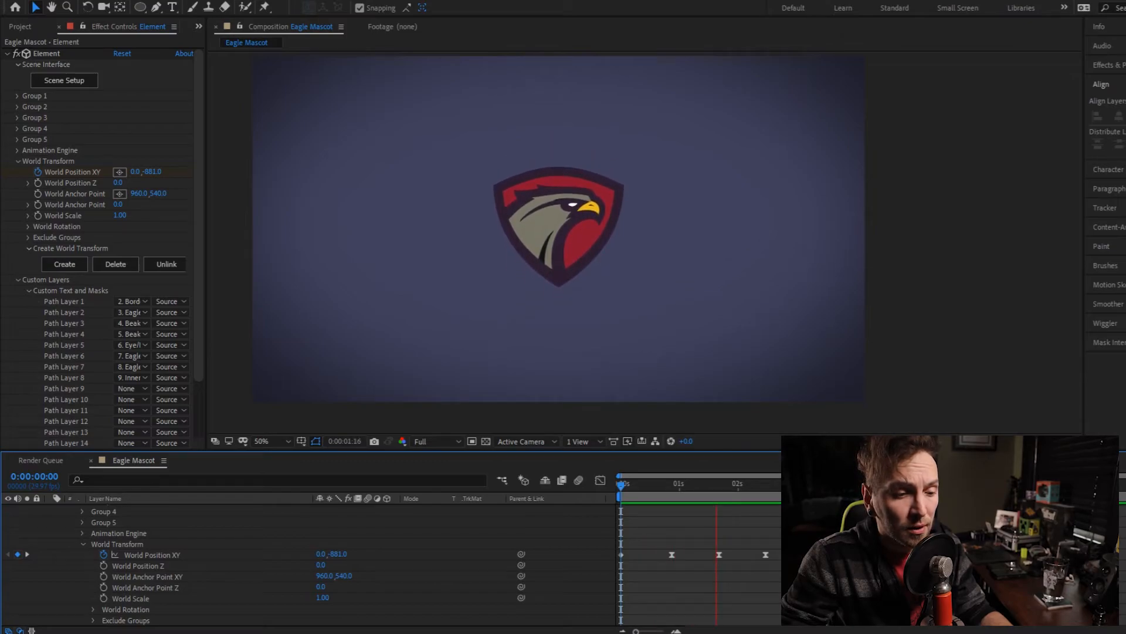
{"action": "key", "text": "space"}
{"action": "left_click_drag", "start_coordinate": [655, 487], "coordinate": [644, 488]}
{"action": "key", "text": "space"}
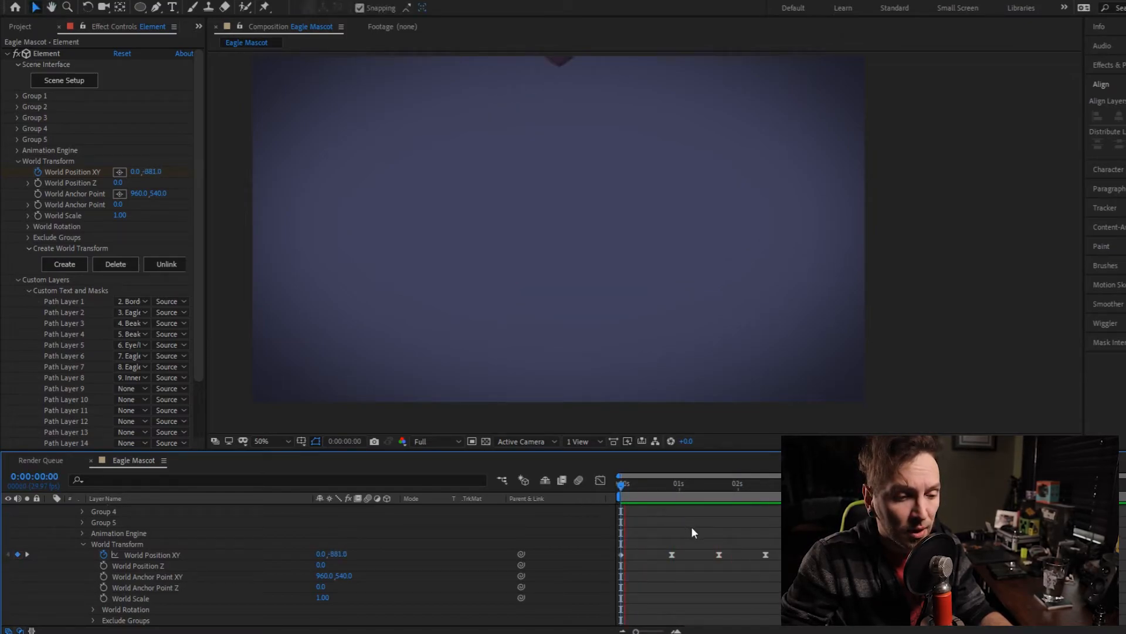
{"action": "key", "text": "space"}
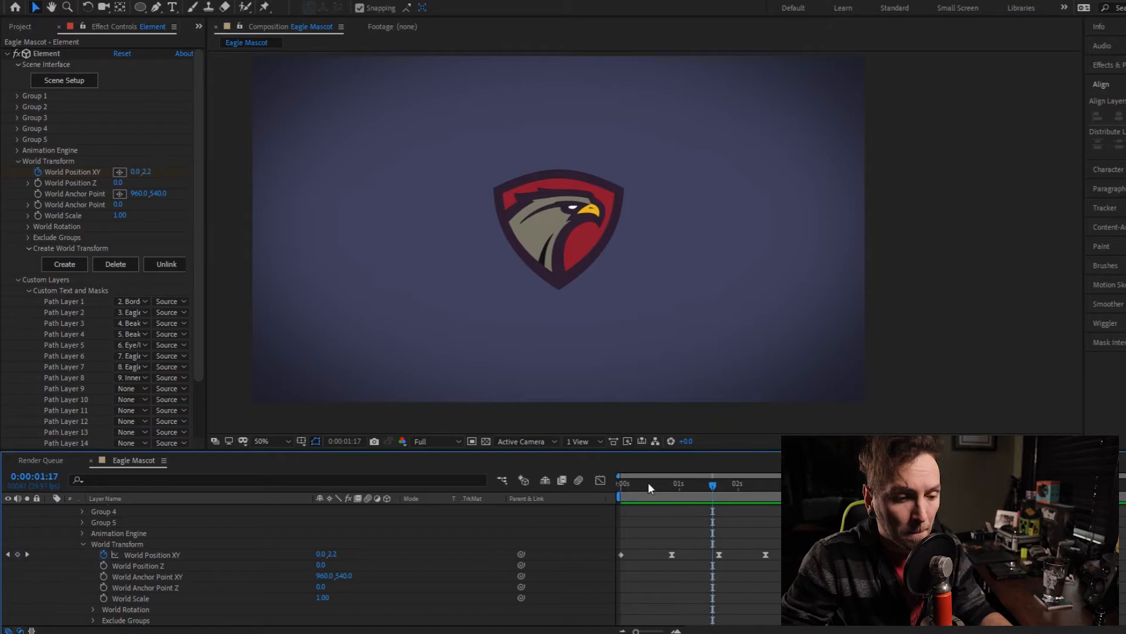
- Apply Easy Ease to the first World Position XY keyframe and show the World Rotation settings at the composition's start
{"action": "left_click_drag", "start_coordinate": [648, 483], "coordinate": [611, 487]}
{"action": "left_click", "coordinate": [622, 554]}
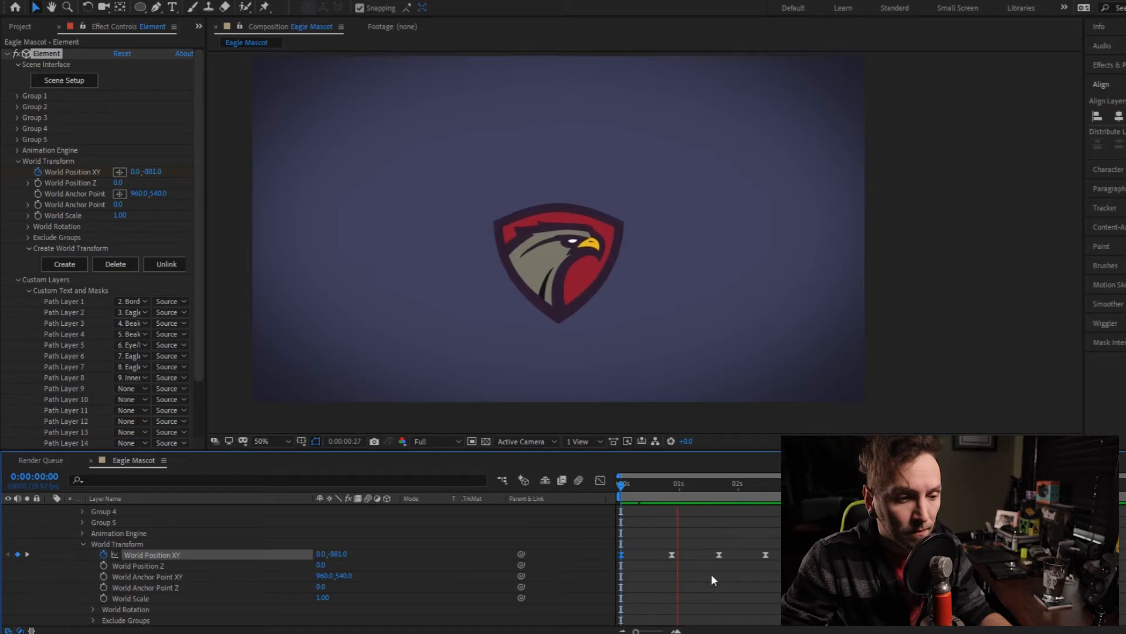
{"action": "key", "text": "space"}
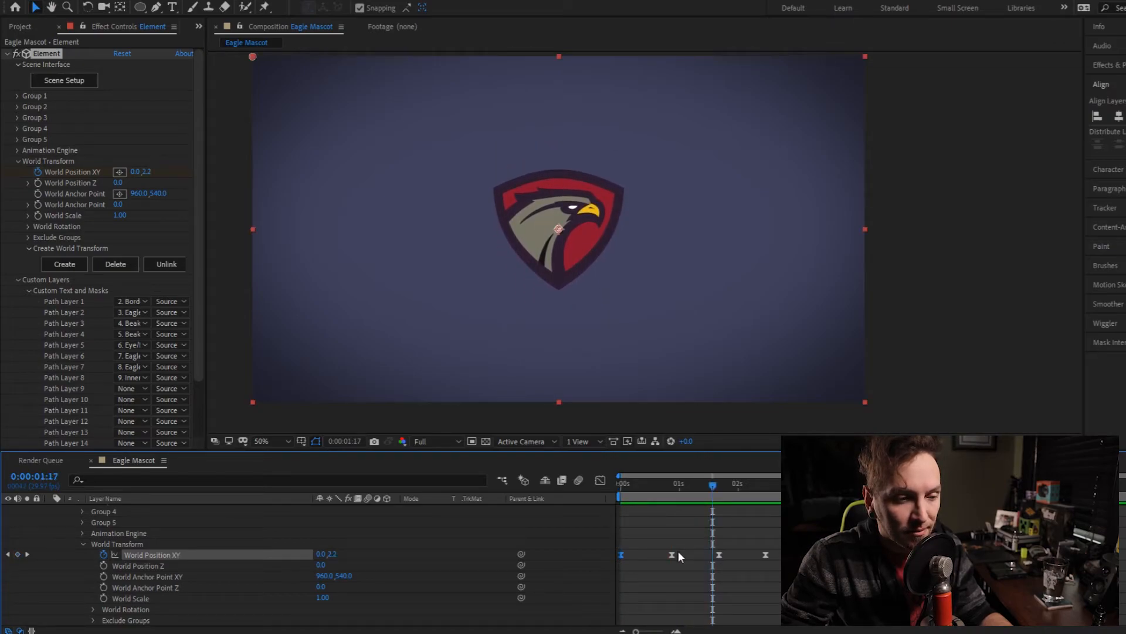
{"action": "left_click_drag", "start_coordinate": [694, 498], "coordinate": [667, 487]}
{"action": "key", "text": "Home"}
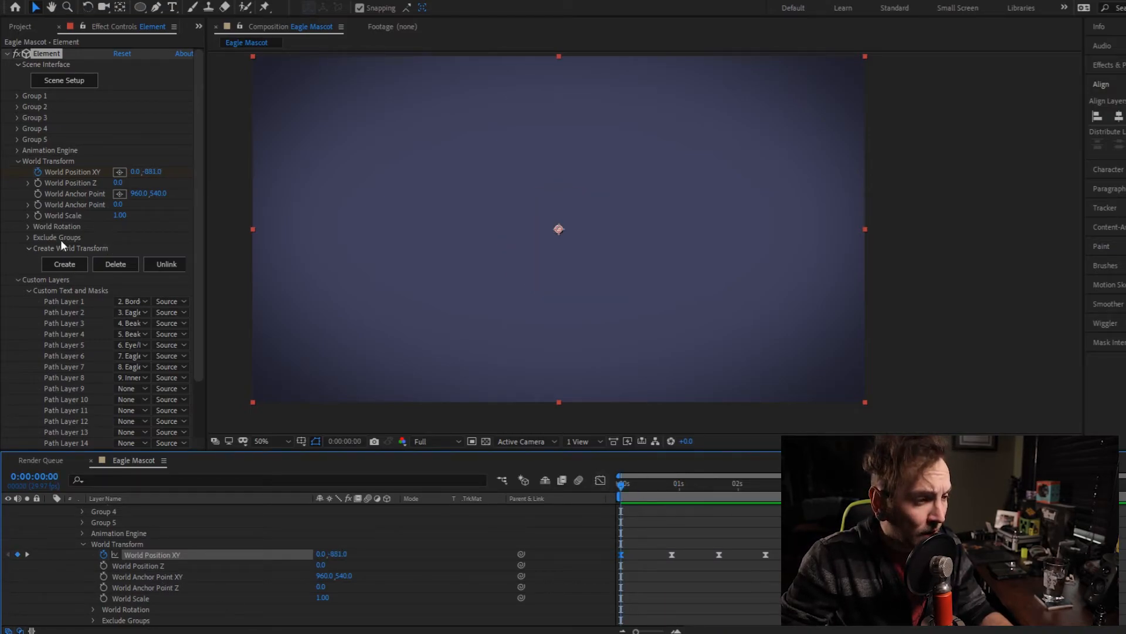
{"action": "left_click", "coordinate": [28, 226]}
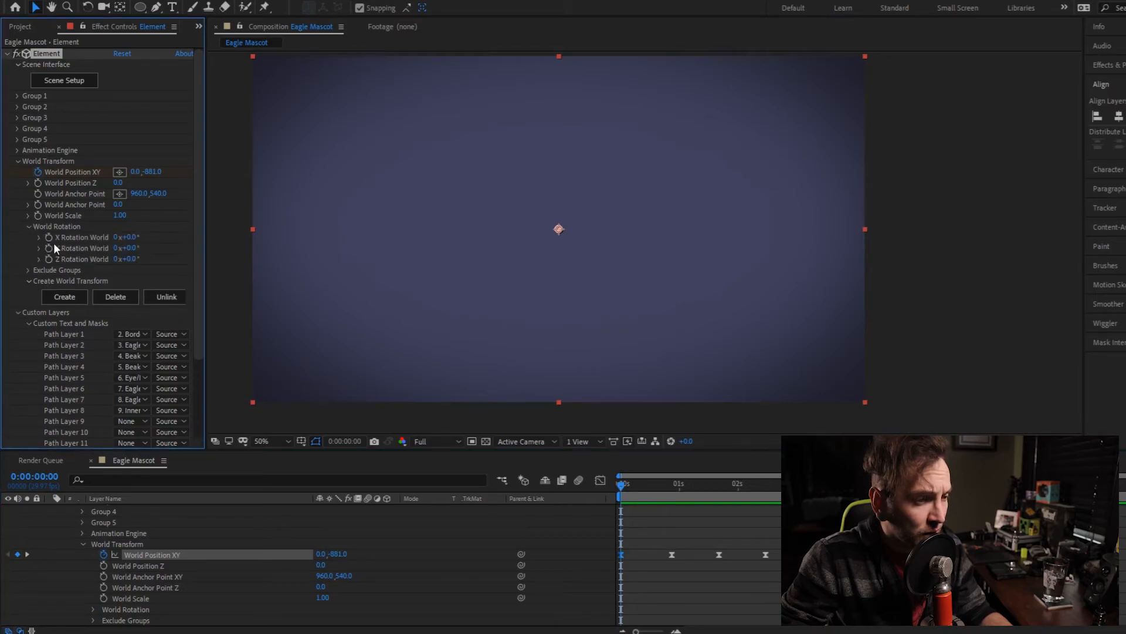
- Test a Y Rotation World of 51° on the logo at 0:00:01:04 and undo it
{"action": "left_click_drag", "start_coordinate": [667, 487], "coordinate": [684, 483]}
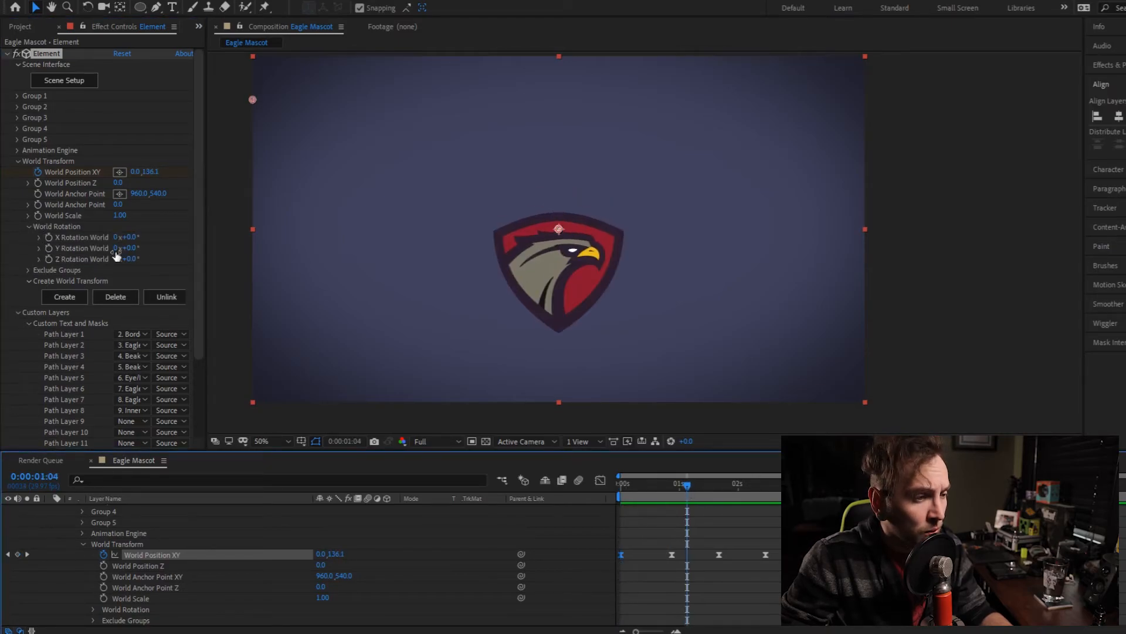
{"action": "left_click_drag", "start_coordinate": [136, 249], "coordinate": [165, 249]}
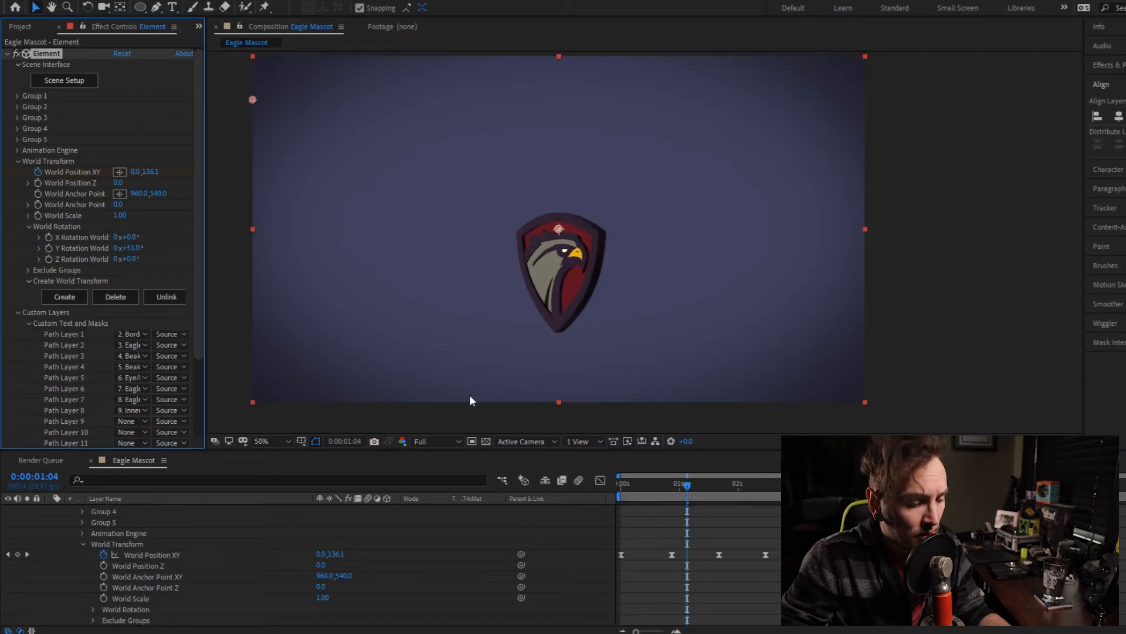
{"action": "key", "text": "ctrl+z"}
- Keyframe Y Rotation World from 0° at the start to two full turns at 0:00:01:06, and return to the start
{"action": "left_click_drag", "start_coordinate": [666, 484], "coordinate": [620, 484]}
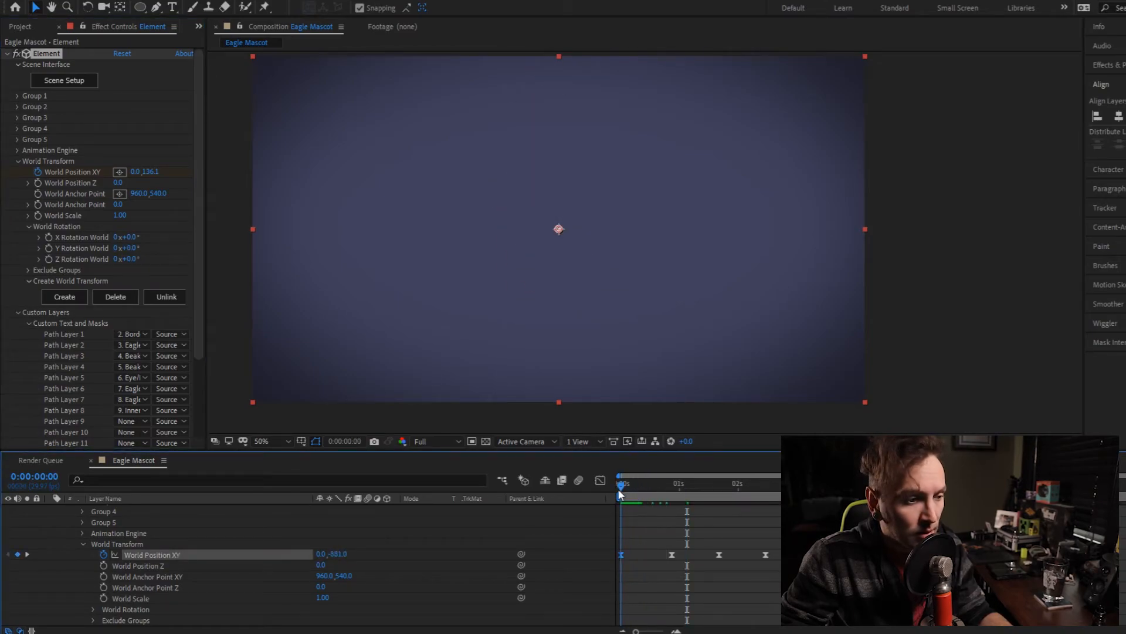
{"action": "left_click", "coordinate": [49, 248]}
{"action": "left_click_drag", "start_coordinate": [657, 488], "coordinate": [691, 490]}
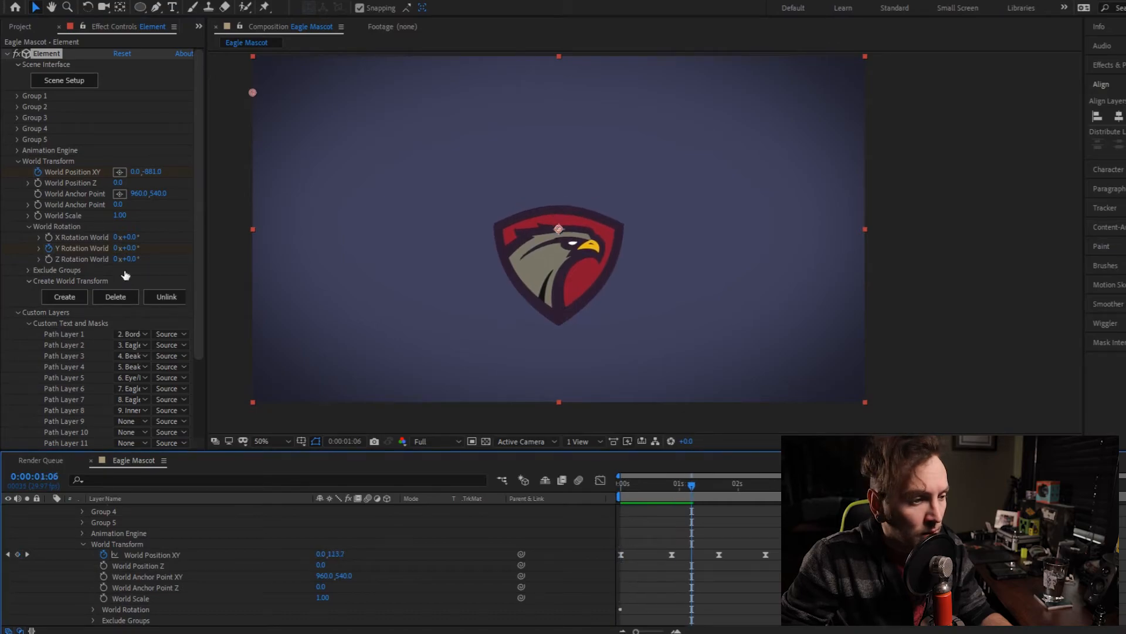
{"action": "left_click_drag", "start_coordinate": [139, 250], "coordinate": [170, 244]}
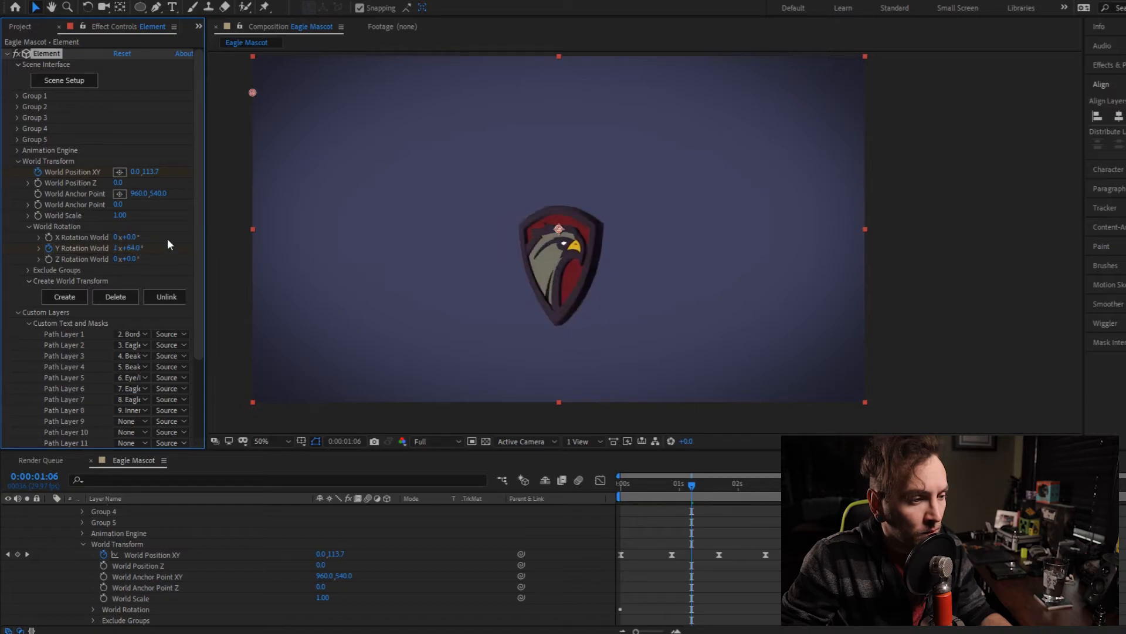
{"action": "left_click", "coordinate": [117, 249]}
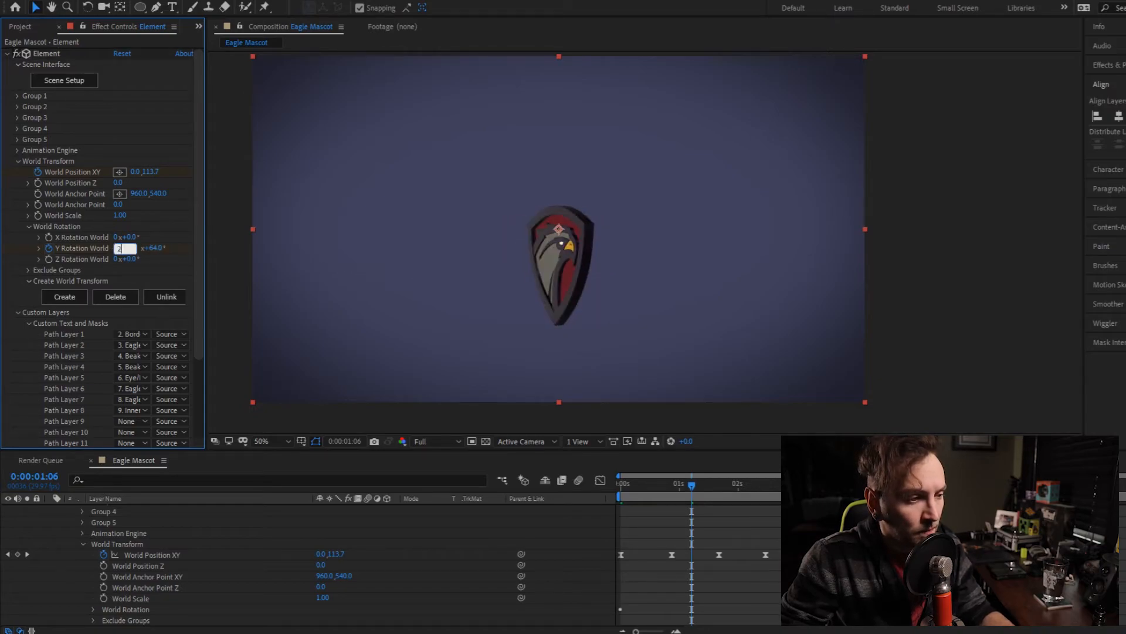
{"action": "key", "text": "Return"}
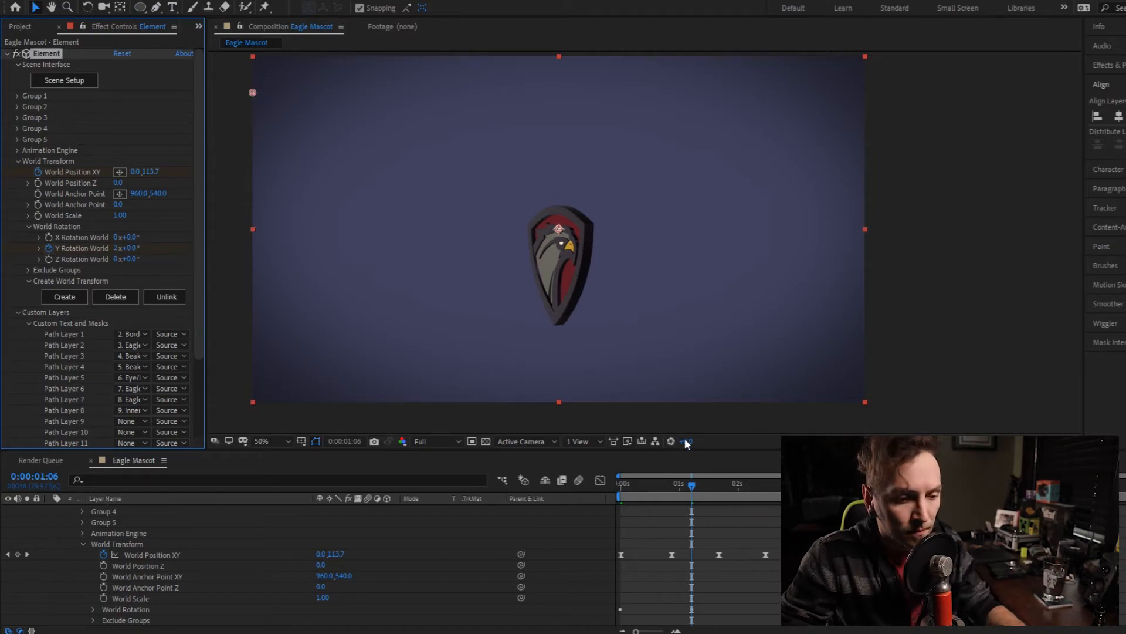
{"action": "left_click_drag", "start_coordinate": [690, 484], "coordinate": [592, 487]}
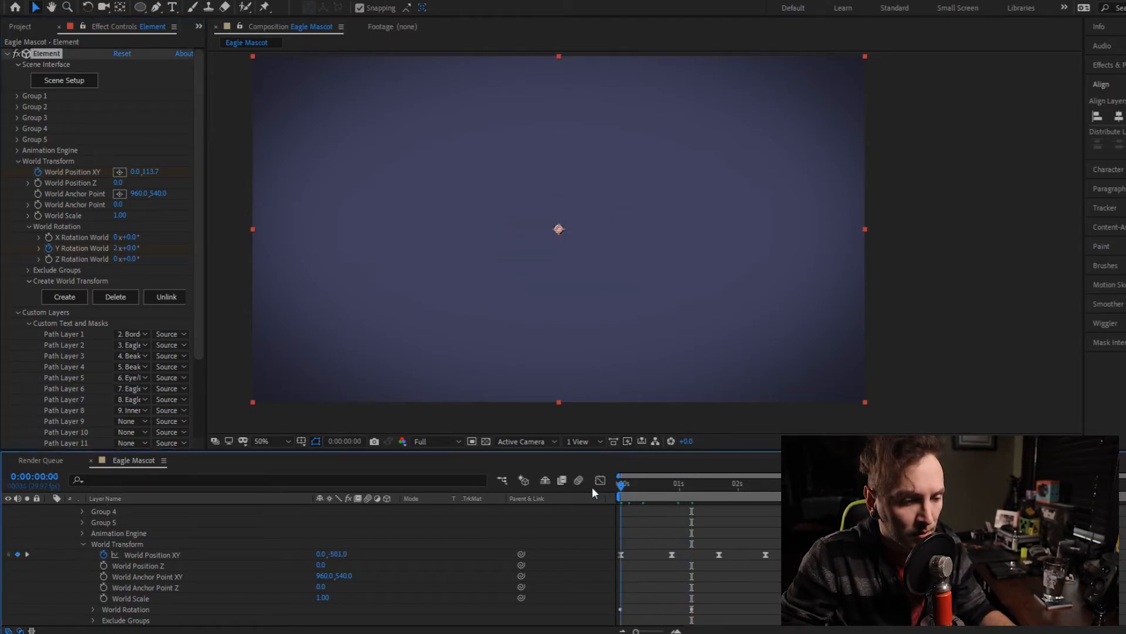
- Keyframe Y Rotation World to three full turns at 0:00:04:20 and preview the animation from the start
{"action": "left_click_drag", "start_coordinate": [668, 498], "coordinate": [898, 485]}
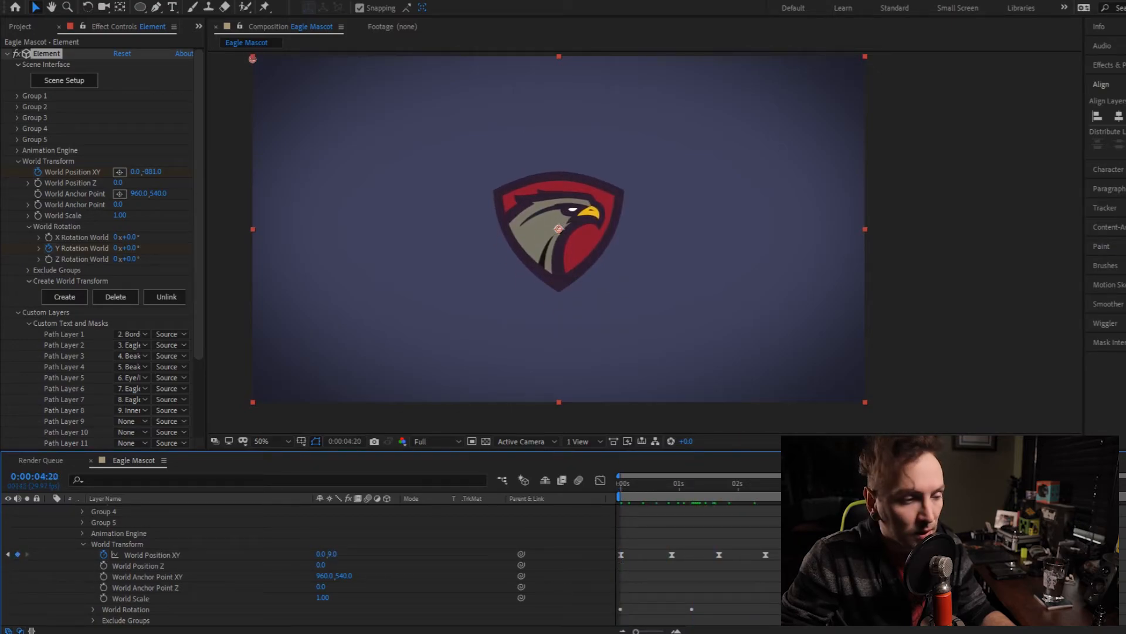
{"action": "left_click", "coordinate": [116, 249]}
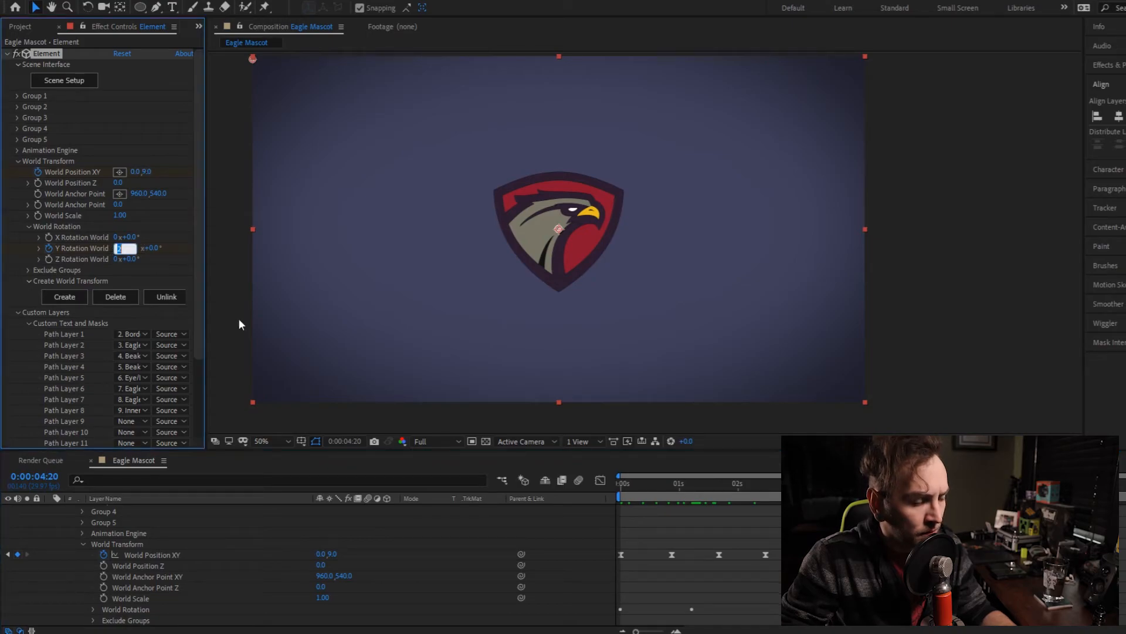
{"action": "type", "text": "3"}
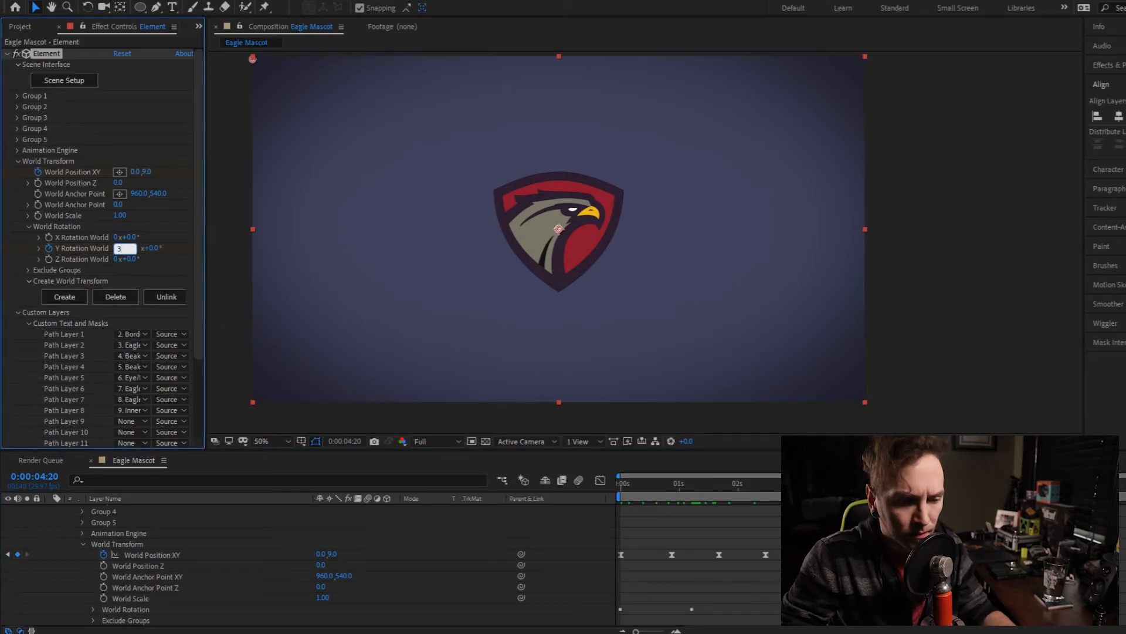
{"action": "key", "text": "Return"}
{"action": "left_click_drag", "start_coordinate": [894, 485], "coordinate": [618, 505]}
{"action": "key", "text": "space"}
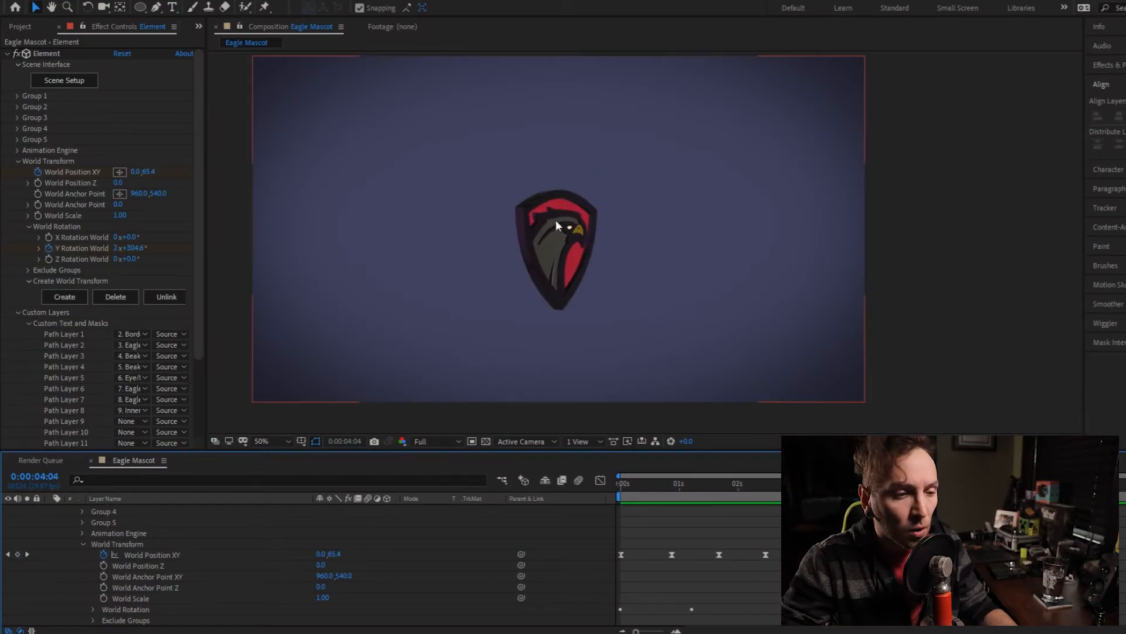
{"action": "scroll", "coordinate": [558, 240], "scroll_direction": "up", "scroll_amount": 4}
{"action": "scroll", "coordinate": [562, 240], "scroll_direction": "down", "scroll_amount": 6}
{"action": "scroll", "coordinate": [562, 240], "scroll_direction": "up", "scroll_amount": 2}
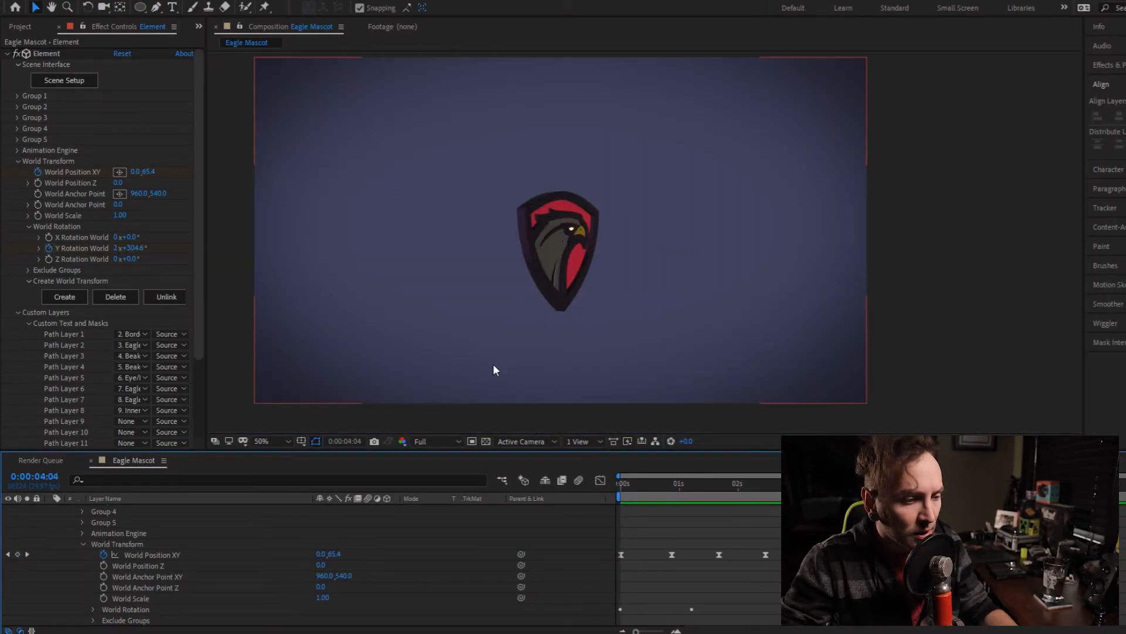
- Bring the logo closer by setting World Position Z to -1820 at 0:00:01:13, and collapse the Element layer's properties
{"action": "left_click_drag", "start_coordinate": [629, 483], "coordinate": [705, 487]}
{"action": "left_click_drag", "start_coordinate": [118, 182], "coordinate": [11, 182]}
{"action": "scroll", "coordinate": [203, 539], "scroll_direction": "up", "scroll_amount": 3}
{"action": "left_click", "coordinate": [60, 519]}
{"action": "left_click", "coordinate": [51, 510]}
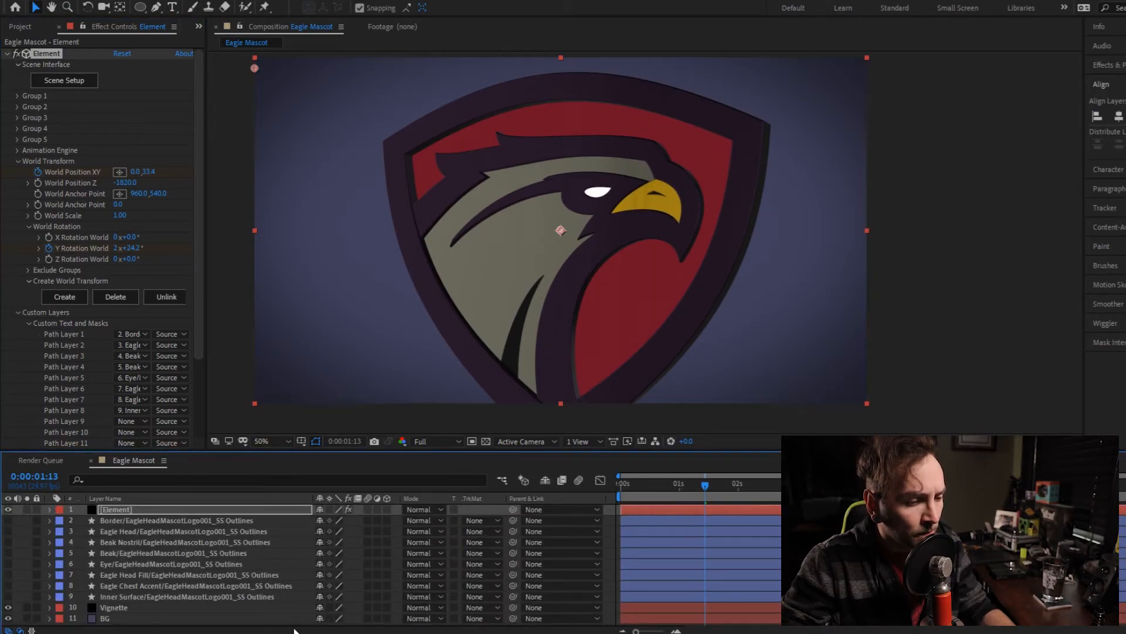
- Create a one-node camera with the offered default settings and place it at the top of the layer stack
{"action": "right_click", "coordinate": [293, 610]}
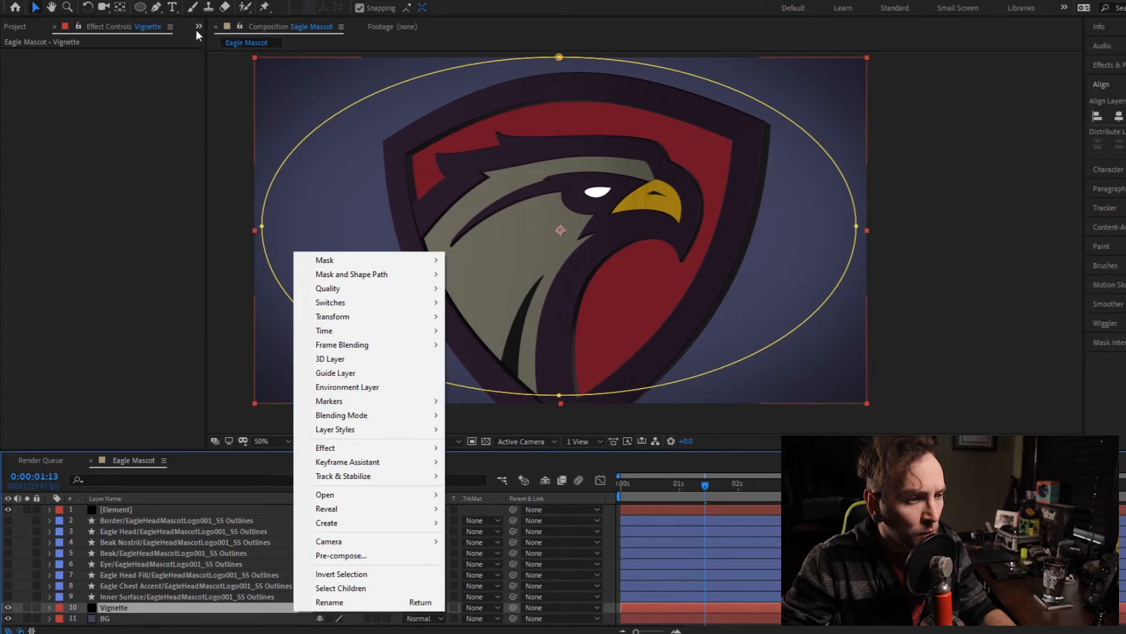
{"action": "left_click", "coordinate": [106, 0]}
{"action": "mouse_move", "coordinate": [120, 4]}
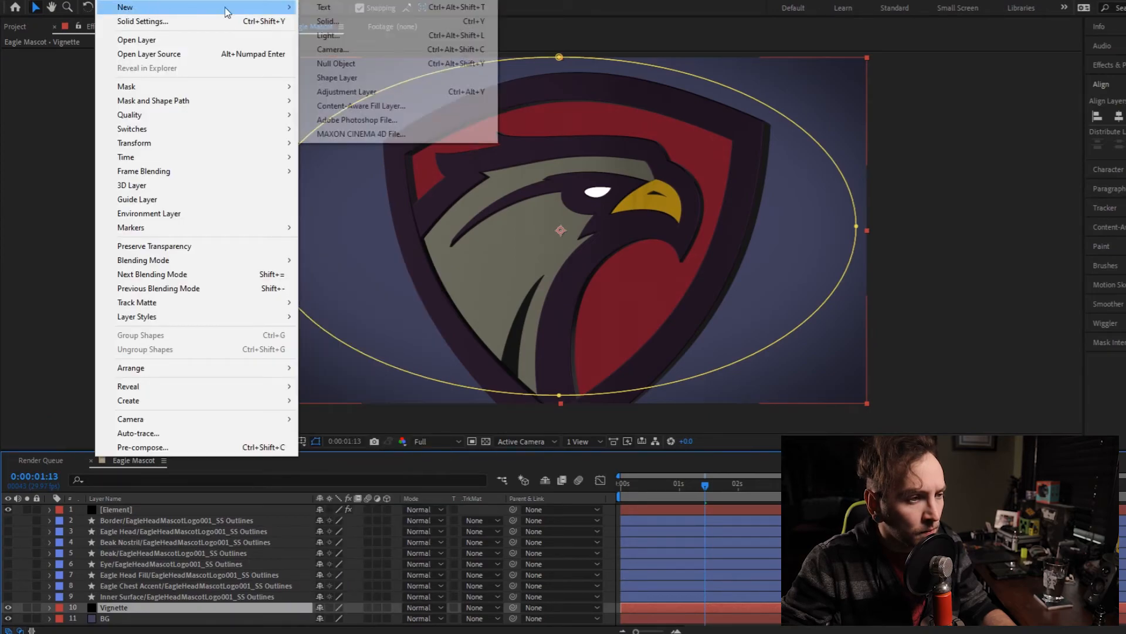
{"action": "left_click", "coordinate": [352, 49]}
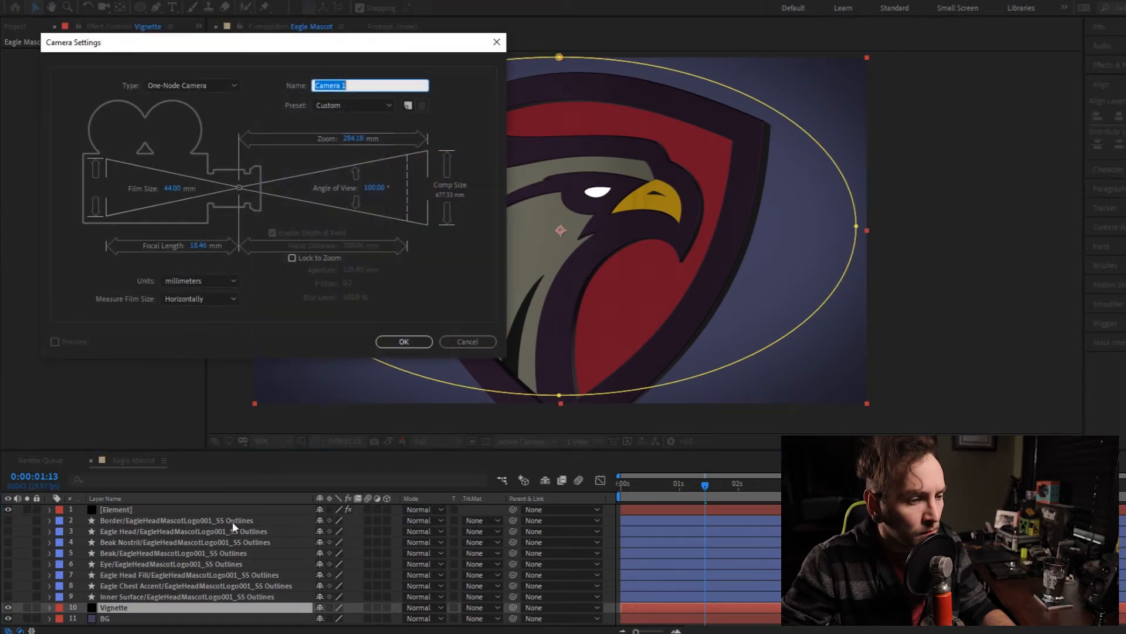
{"action": "left_click", "coordinate": [404, 341]}
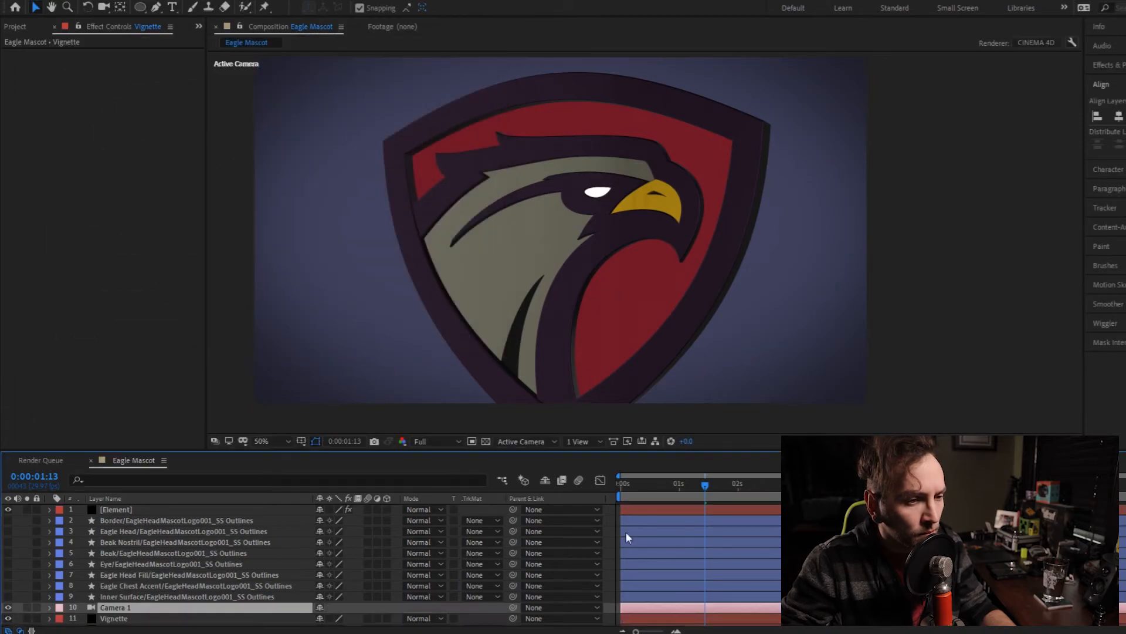
- Set the Element effect's World Position Z to -390 for the new camera view
{"action": "left_click", "coordinate": [70, 520]}
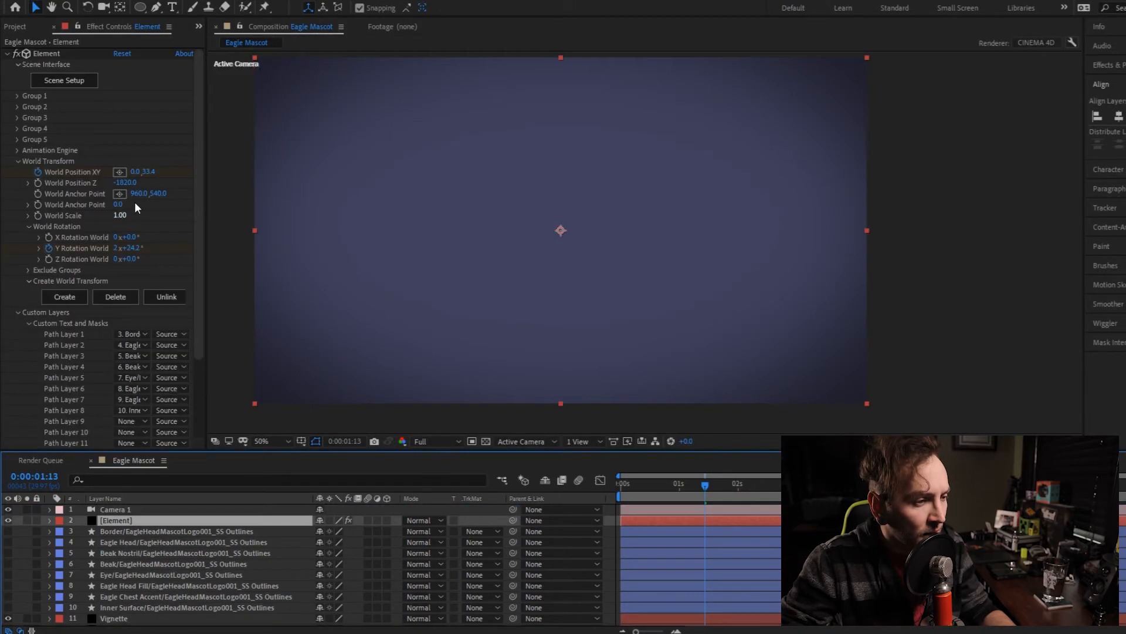
{"action": "left_click_drag", "start_coordinate": [134, 185], "coordinate": [213, 192]}
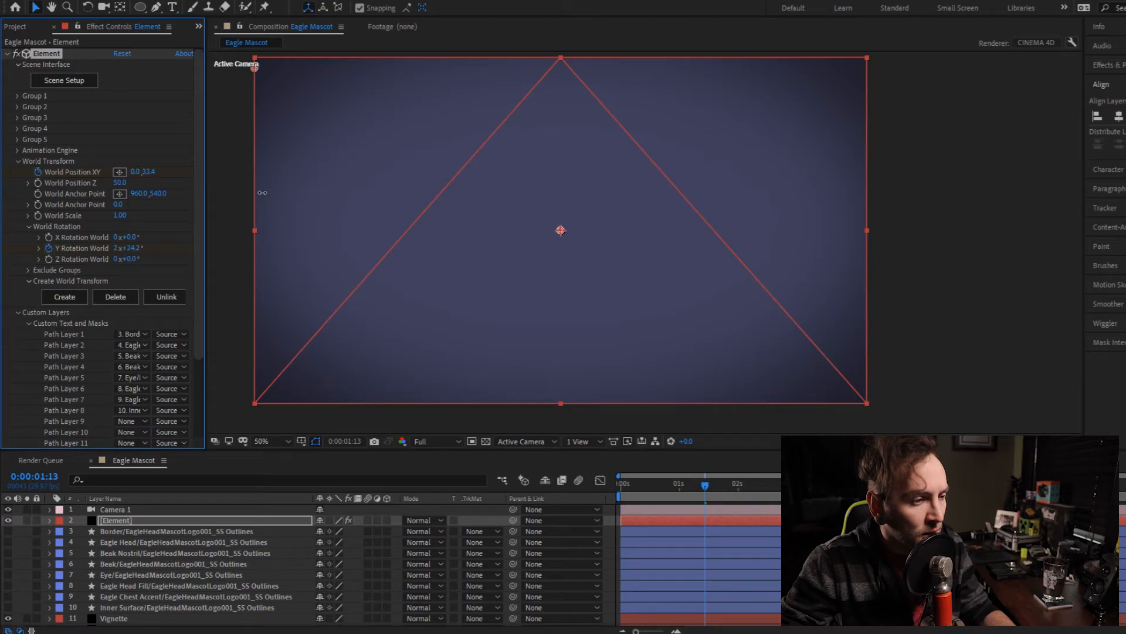
{"action": "key", "text": "ctrl+z"}
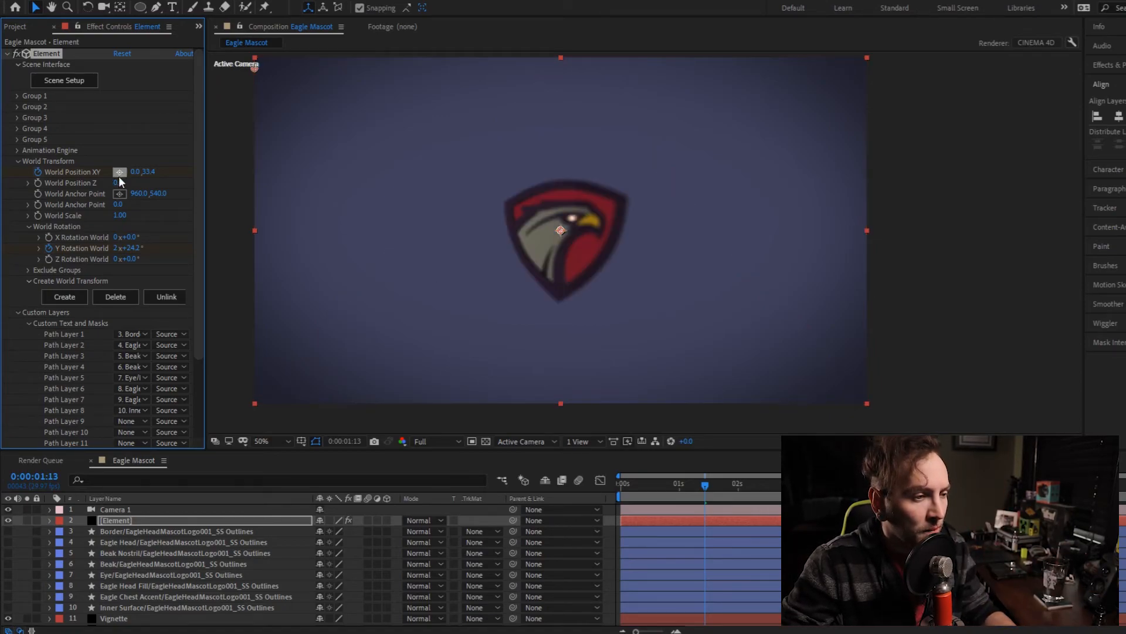
{"action": "left_click_drag", "start_coordinate": [117, 183], "coordinate": [193, 311]}
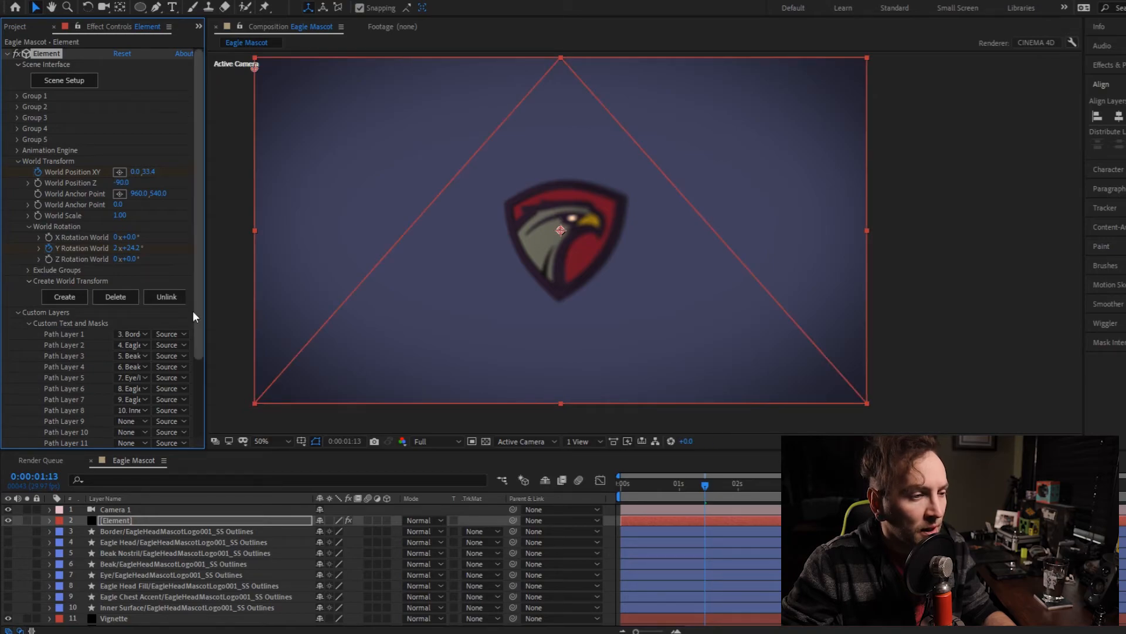
{"action": "left_click_drag", "start_coordinate": [119, 183], "coordinate": [200, 376]}
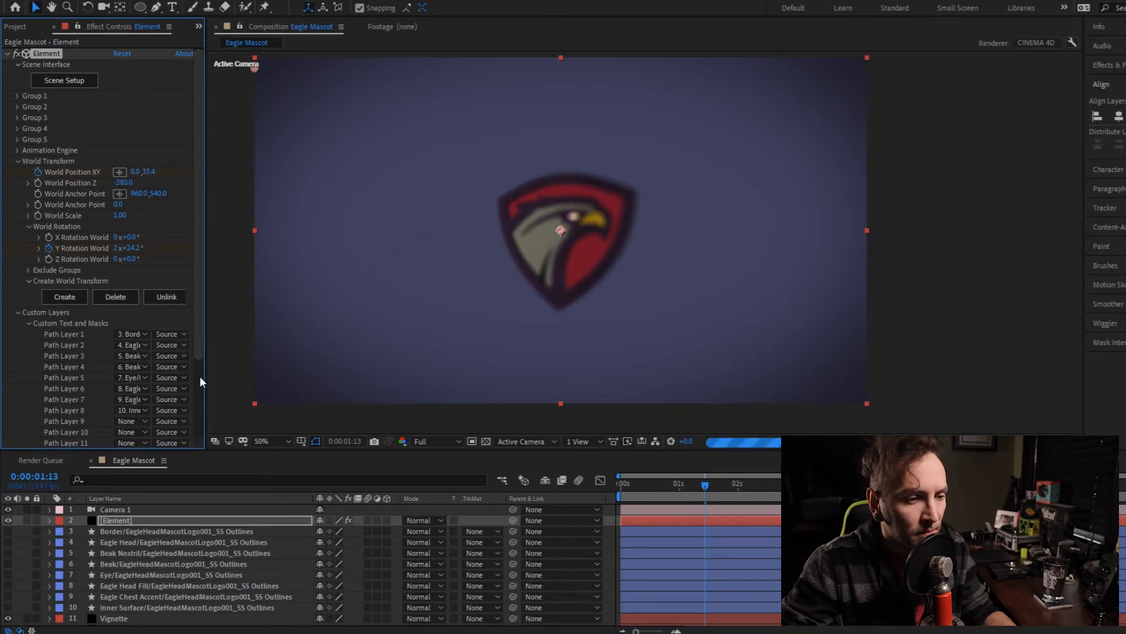
- Set the preview resolution to Half and the camera's Focus Distance to 397 pixels
{"action": "left_click", "coordinate": [49, 509]}
{"action": "left_click", "coordinate": [60, 532]}
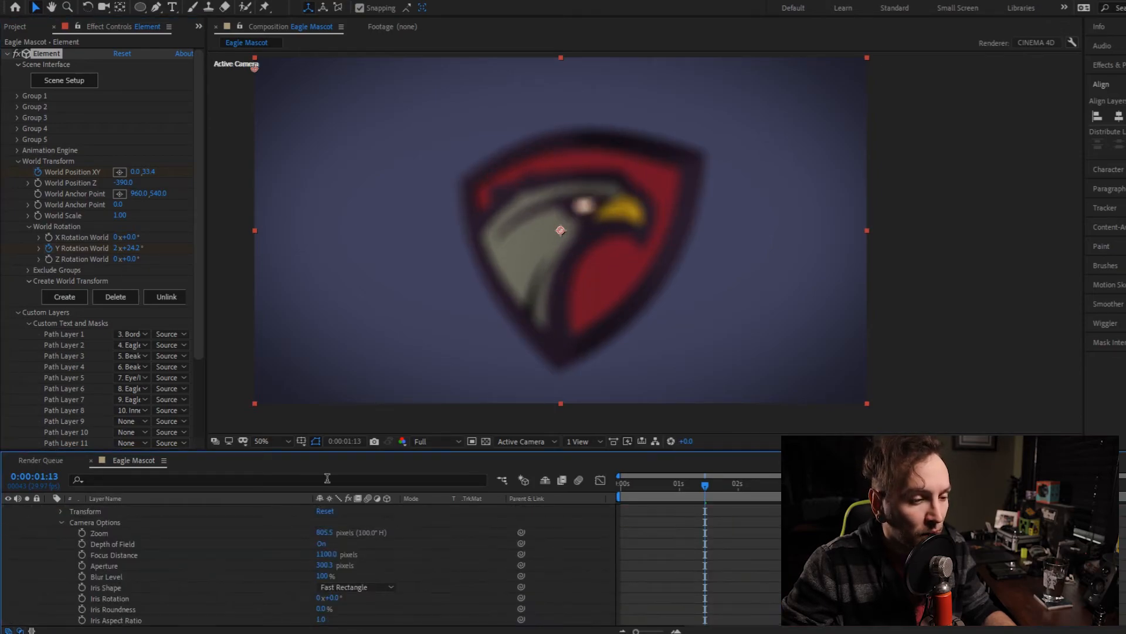
{"action": "left_click", "coordinate": [426, 443]}
{"action": "left_click", "coordinate": [440, 485]}
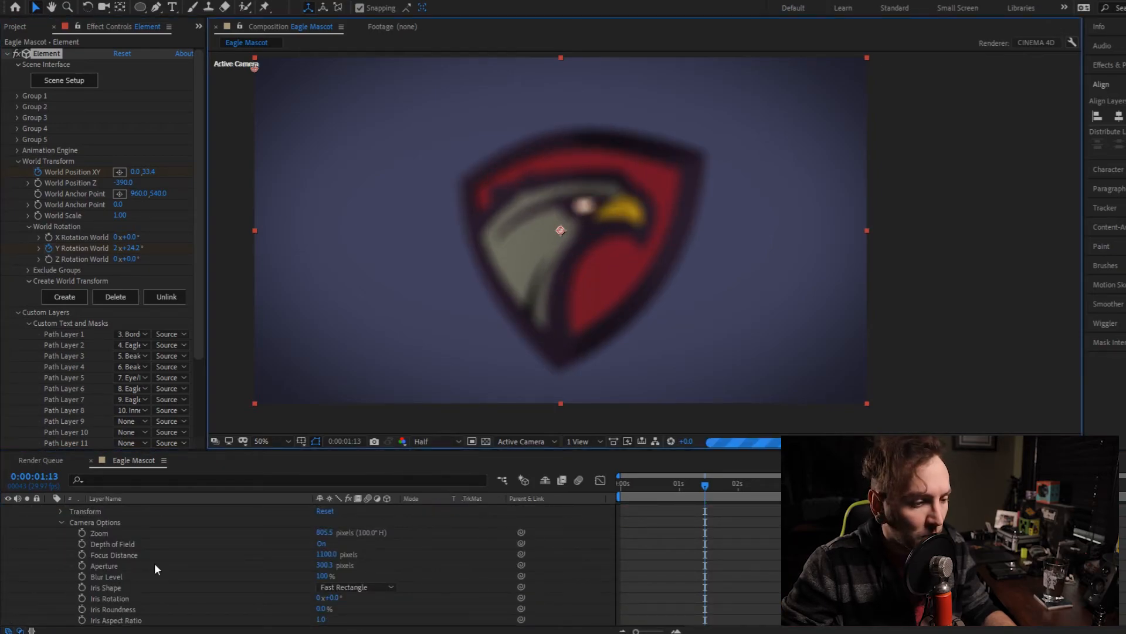
{"action": "left_click_drag", "start_coordinate": [325, 554], "coordinate": [65, 544]}
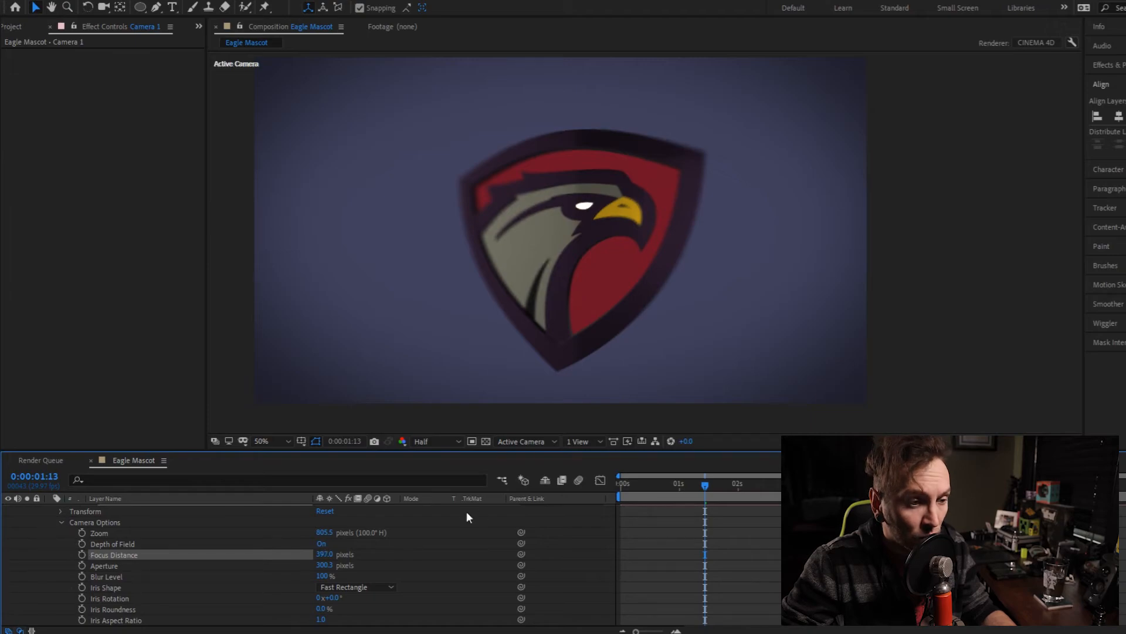
- Check the depth of field on the logo at 0:00:05:10 and 0:00:01:17, and collapse the camera's properties
{"action": "left_click_drag", "start_coordinate": [699, 485], "coordinate": [932, 491]}
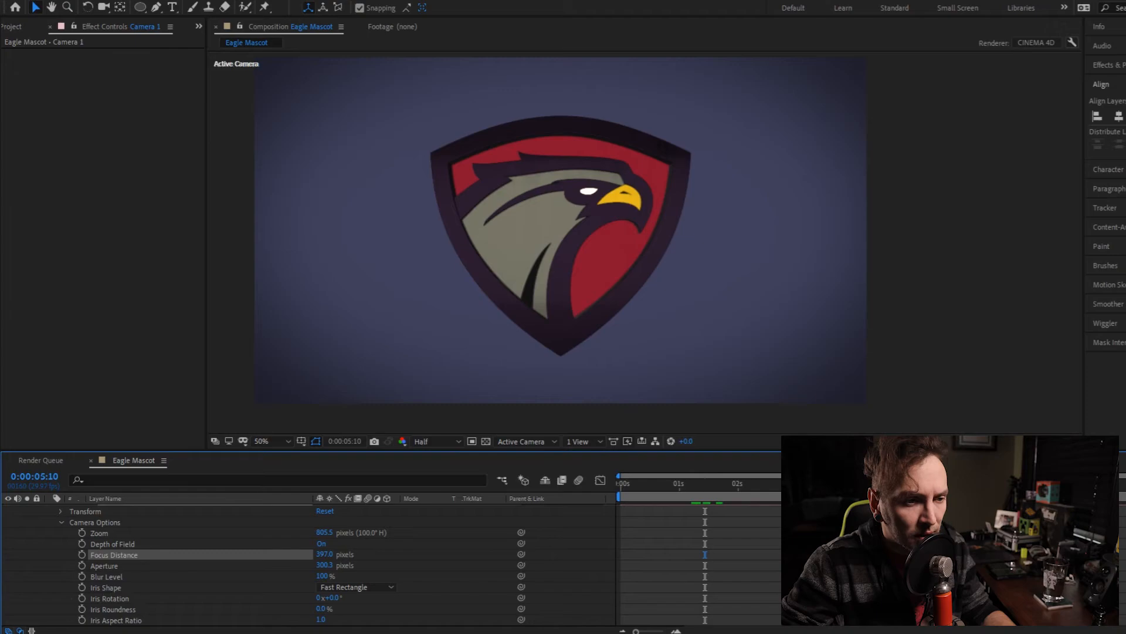
{"action": "left_click_drag", "start_coordinate": [907, 490], "coordinate": [713, 481]}
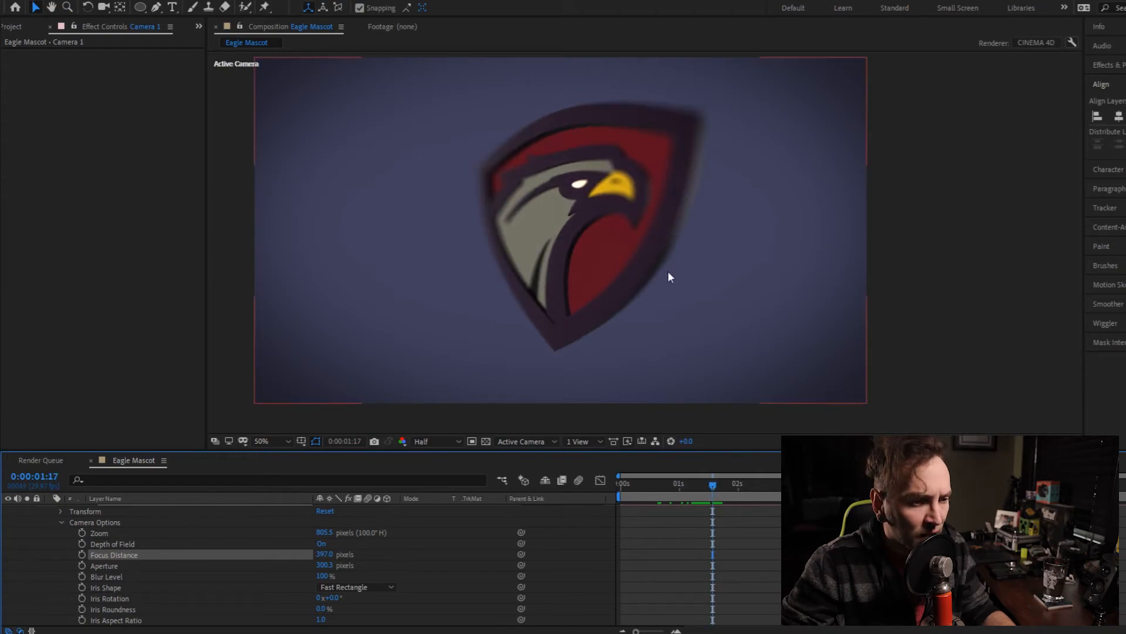
{"action": "left_click", "coordinate": [61, 519]}
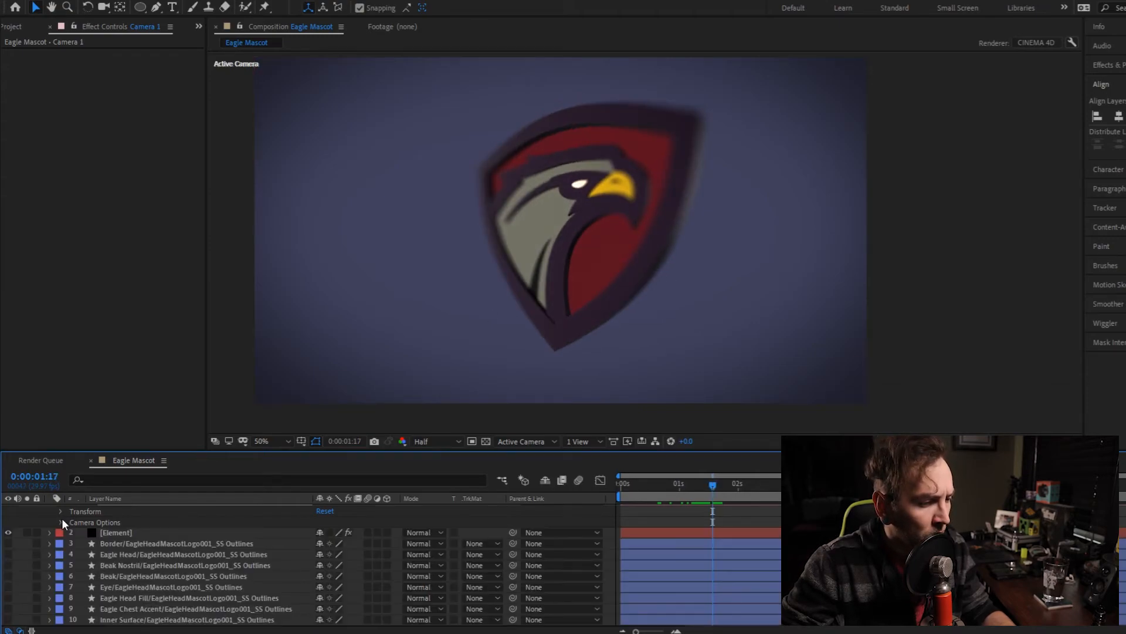
{"action": "scroll", "coordinate": [27, 523], "scroll_direction": "up", "scroll_amount": 1}
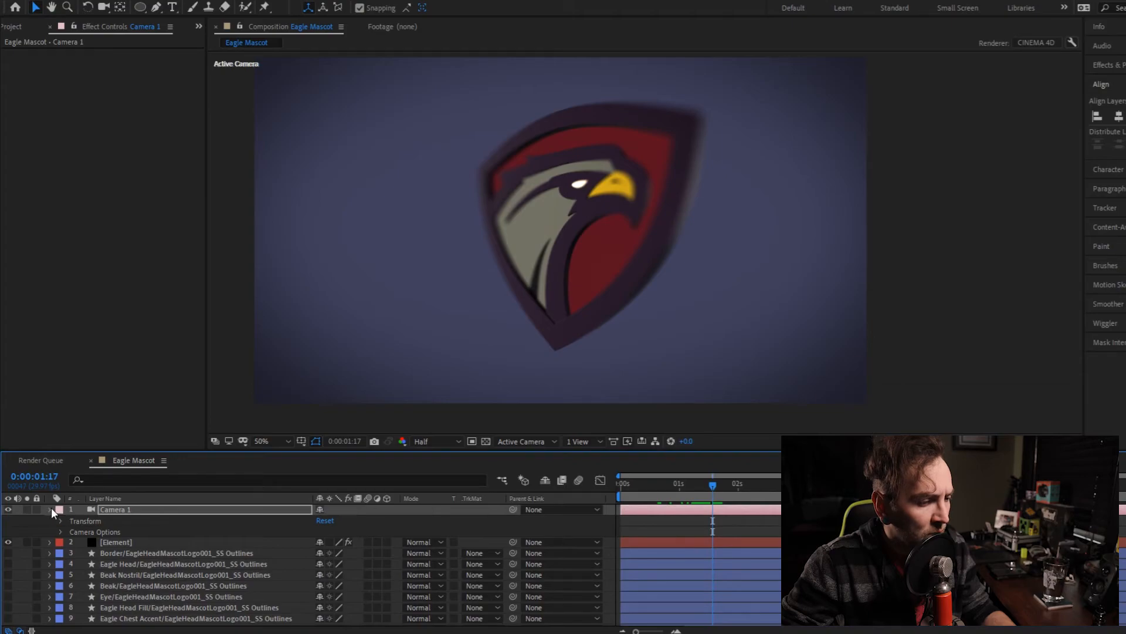
{"action": "left_click", "coordinate": [51, 509]}
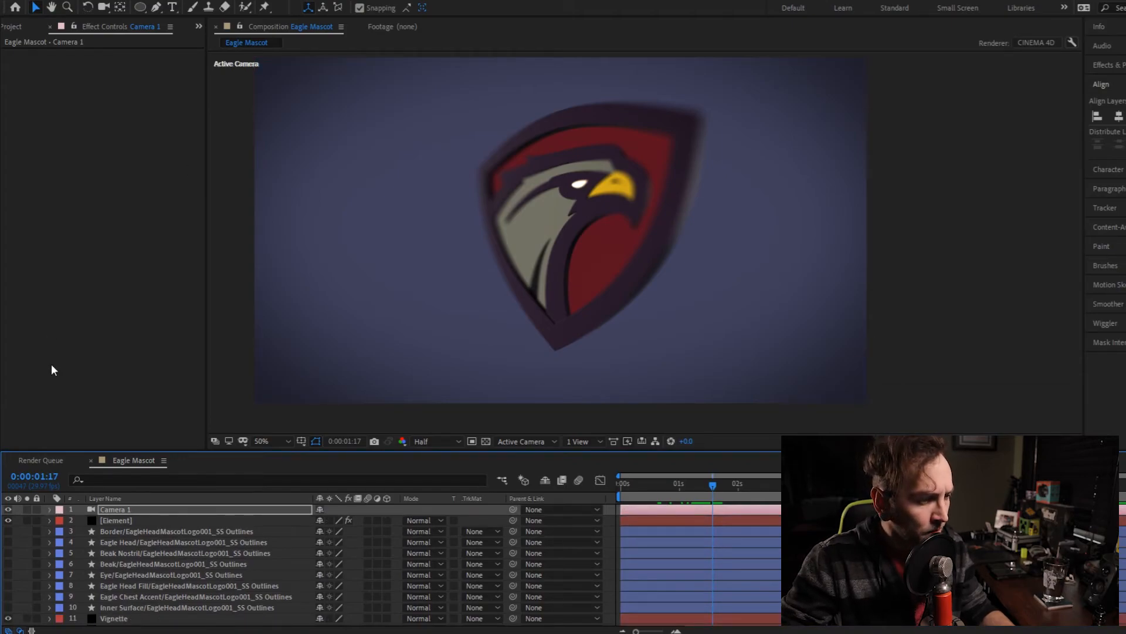
- Enable ambient occlusion in the render settings of the Element effect
{"action": "left_click", "coordinate": [122, 518]}
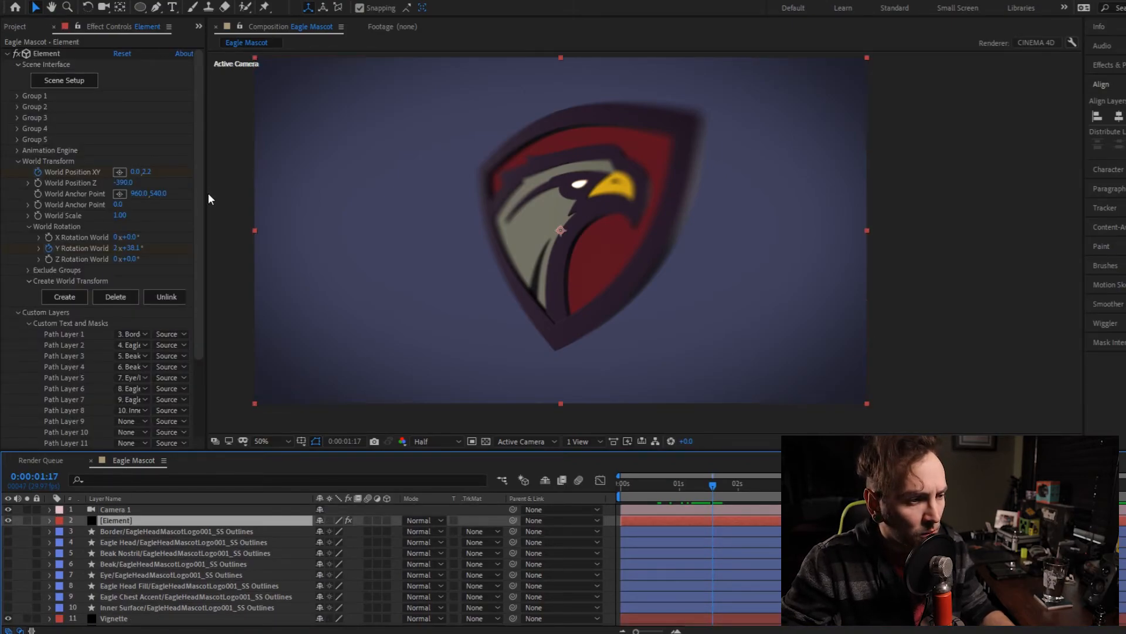
{"action": "scroll", "coordinate": [180, 287], "scroll_direction": "down", "scroll_amount": 3}
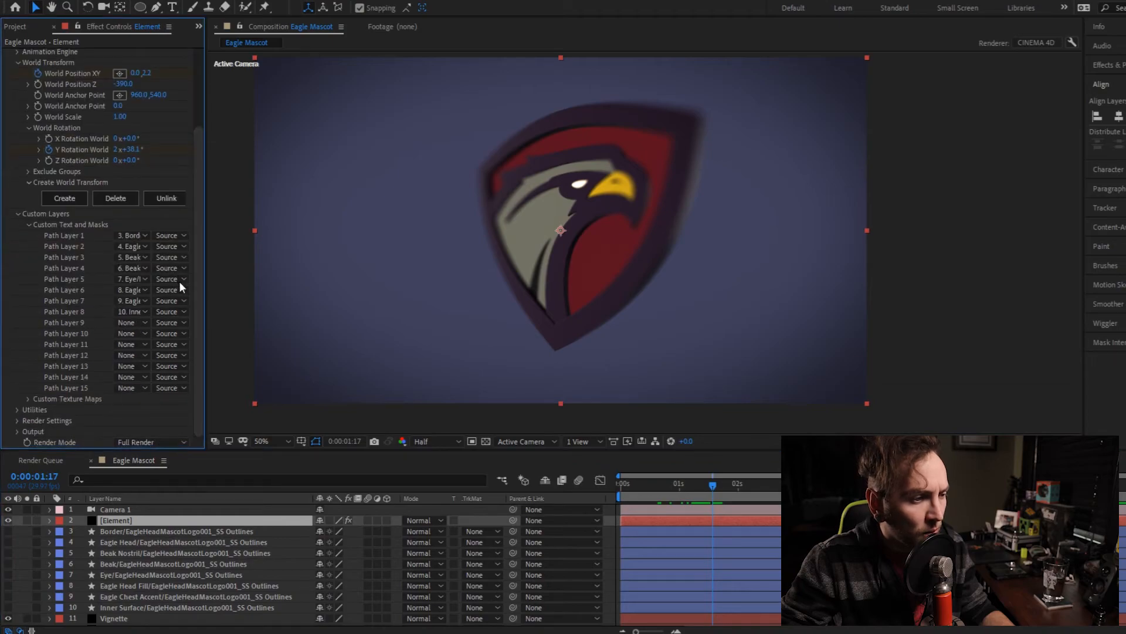
{"action": "left_click", "coordinate": [16, 420]}
{"action": "scroll", "coordinate": [16, 417], "scroll_direction": "down", "scroll_amount": 5}
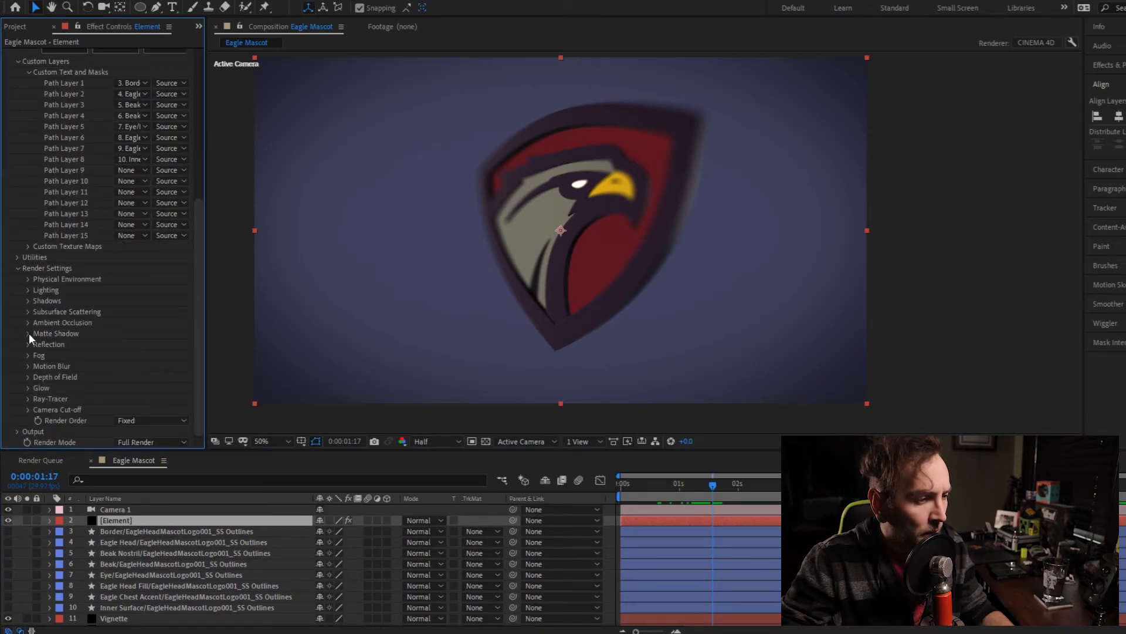
{"action": "left_click", "coordinate": [27, 322]}
{"action": "scroll", "coordinate": [29, 322], "scroll_direction": "down", "scroll_amount": 1}
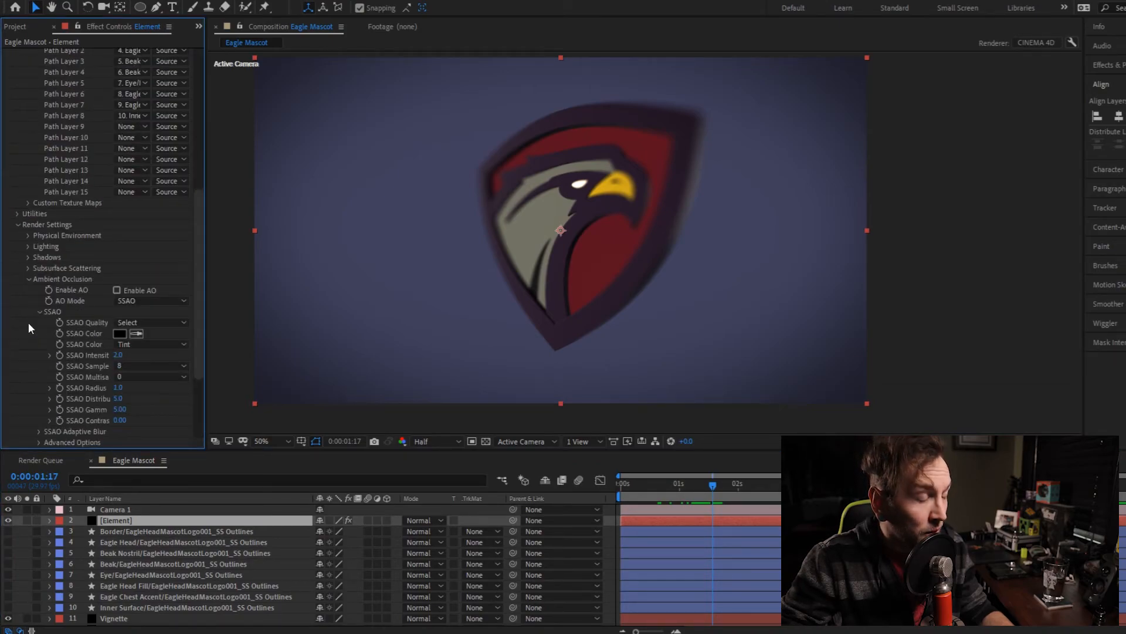
{"action": "left_click", "coordinate": [117, 290]}
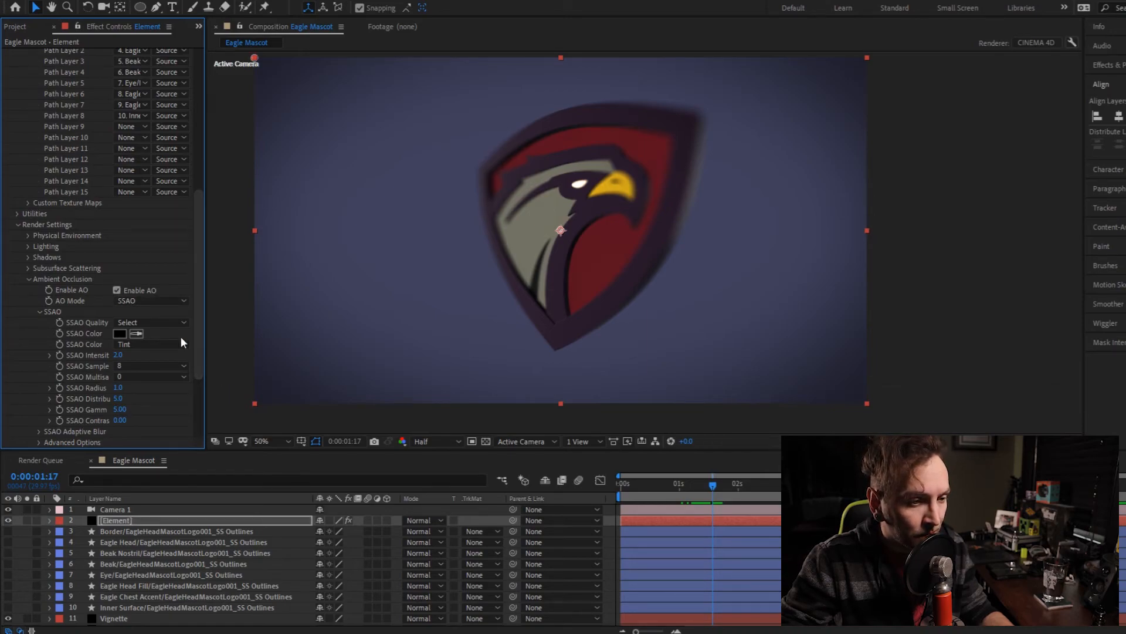
- Set the ambient occlusion's SSAO Quality to Medium
{"action": "scroll", "coordinate": [23, 340], "scroll_direction": "down", "scroll_amount": 1}
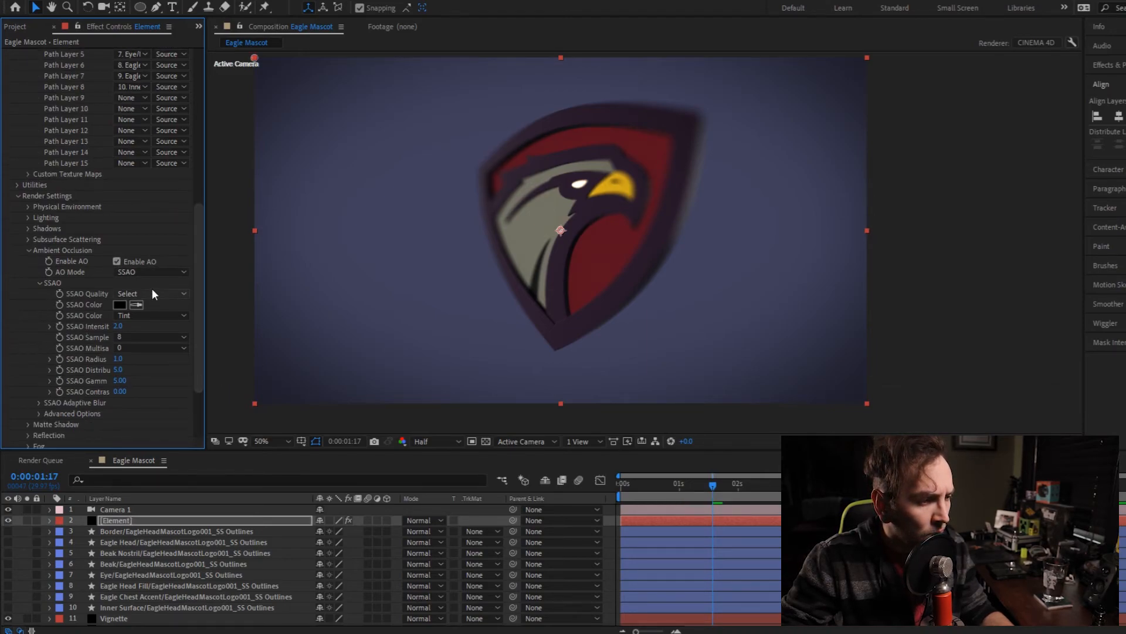
{"action": "left_click", "coordinate": [161, 291]}
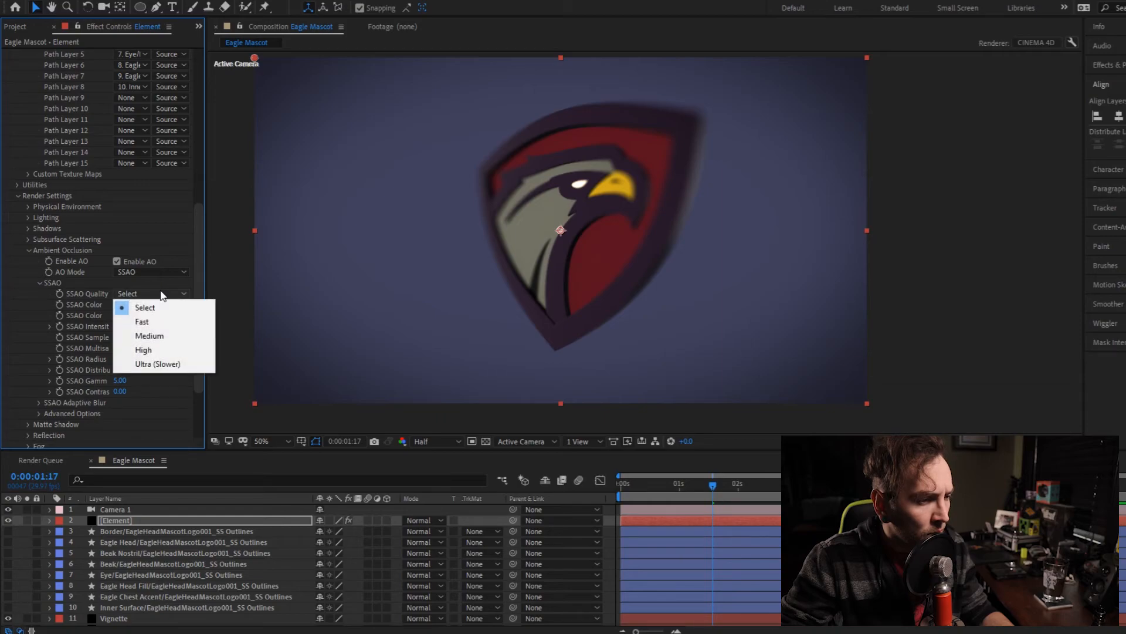
{"action": "left_click", "coordinate": [159, 336]}
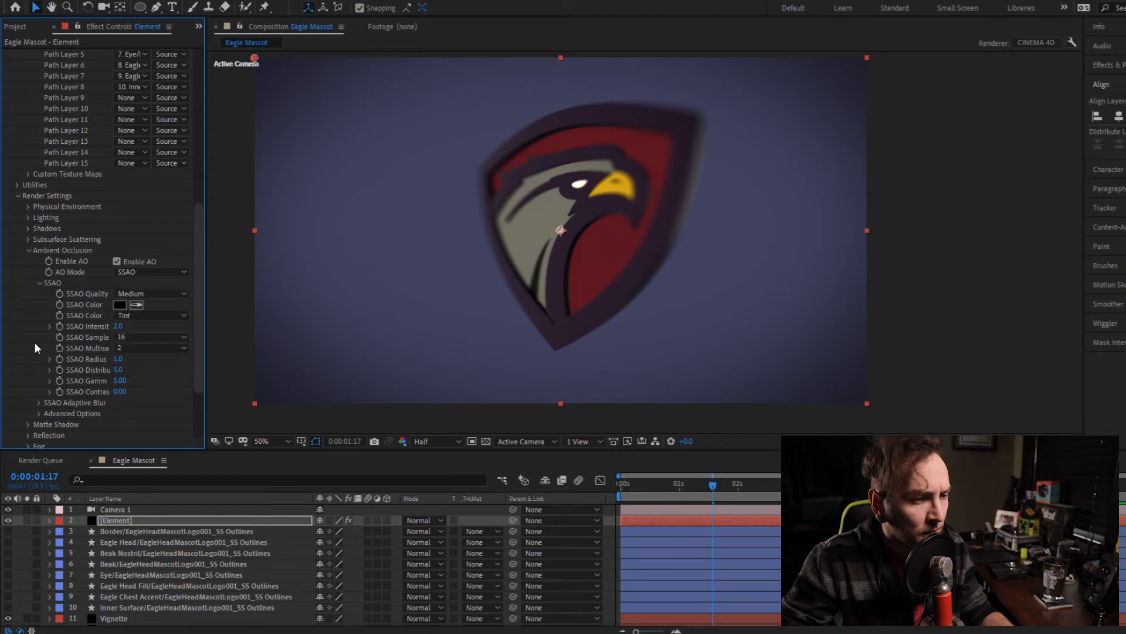
{"action": "scroll", "coordinate": [34, 342], "scroll_direction": "down", "scroll_amount": 1}
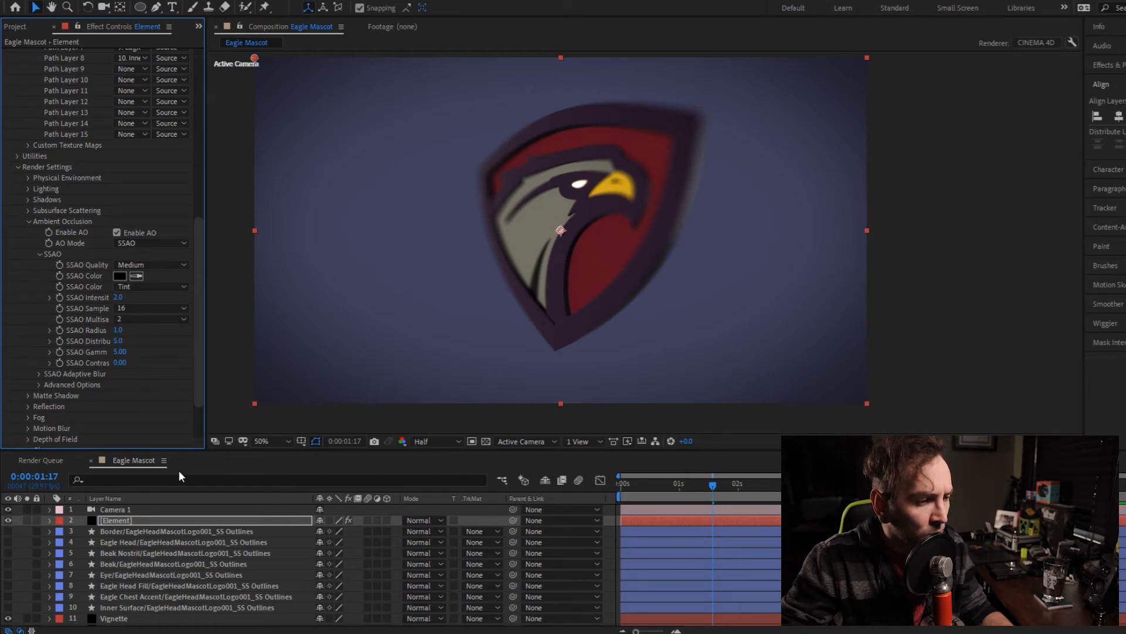
- Add a spot light at the top of the layer stack and position it above the logo, slightly right of centre
{"action": "left_click", "coordinate": [121, 510]}
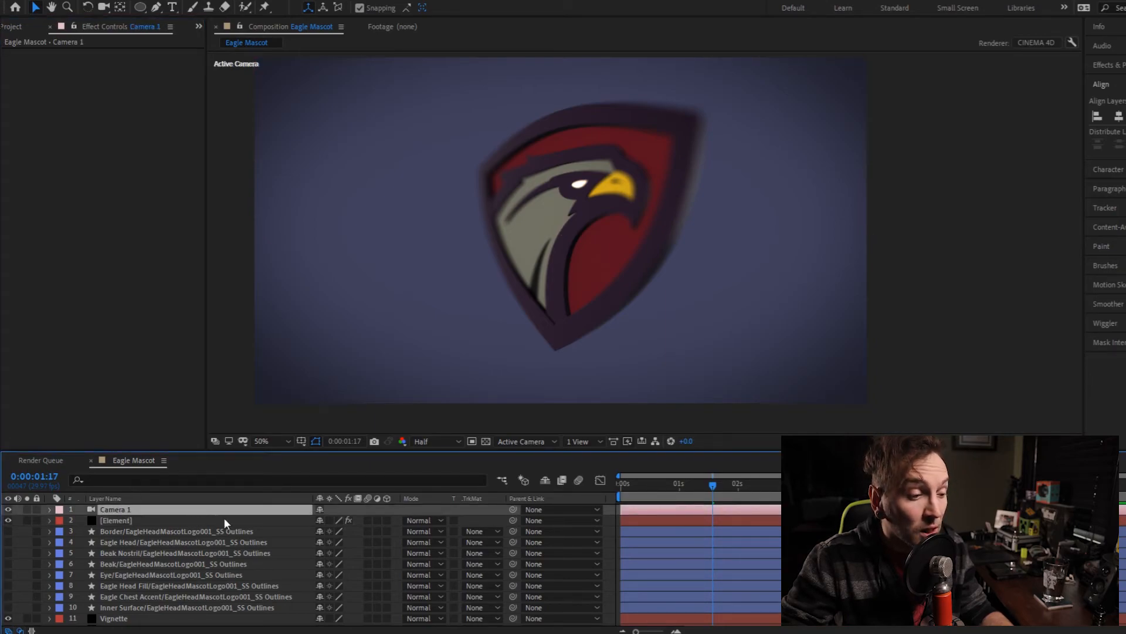
{"action": "right_click", "coordinate": [305, 514]}
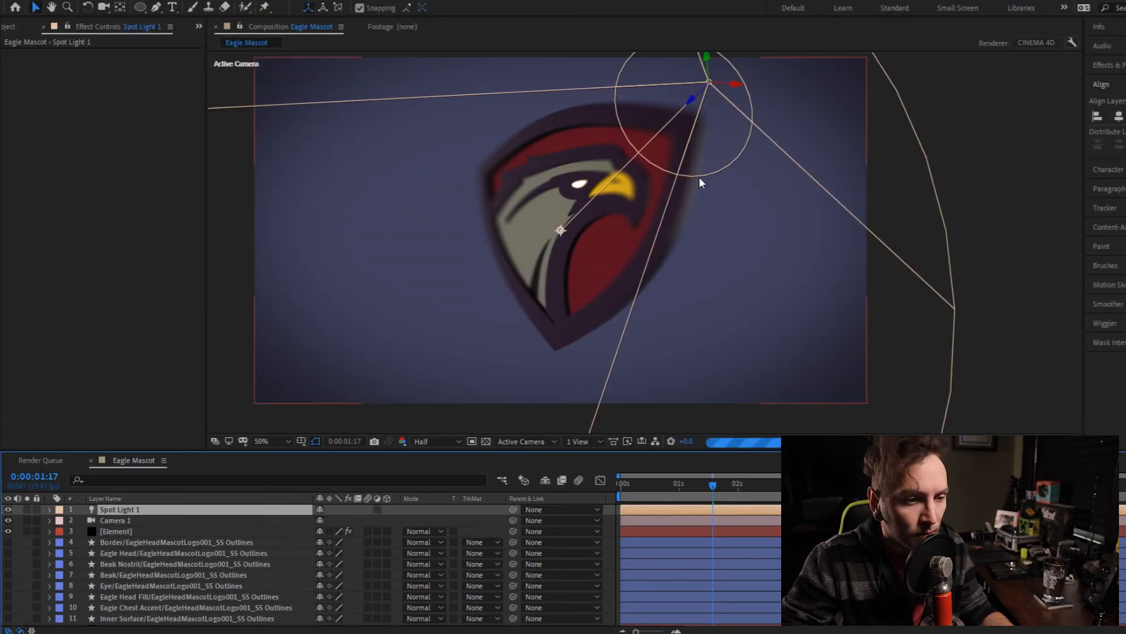
{"action": "left_click_drag", "start_coordinate": [699, 177], "coordinate": [722, 90]}
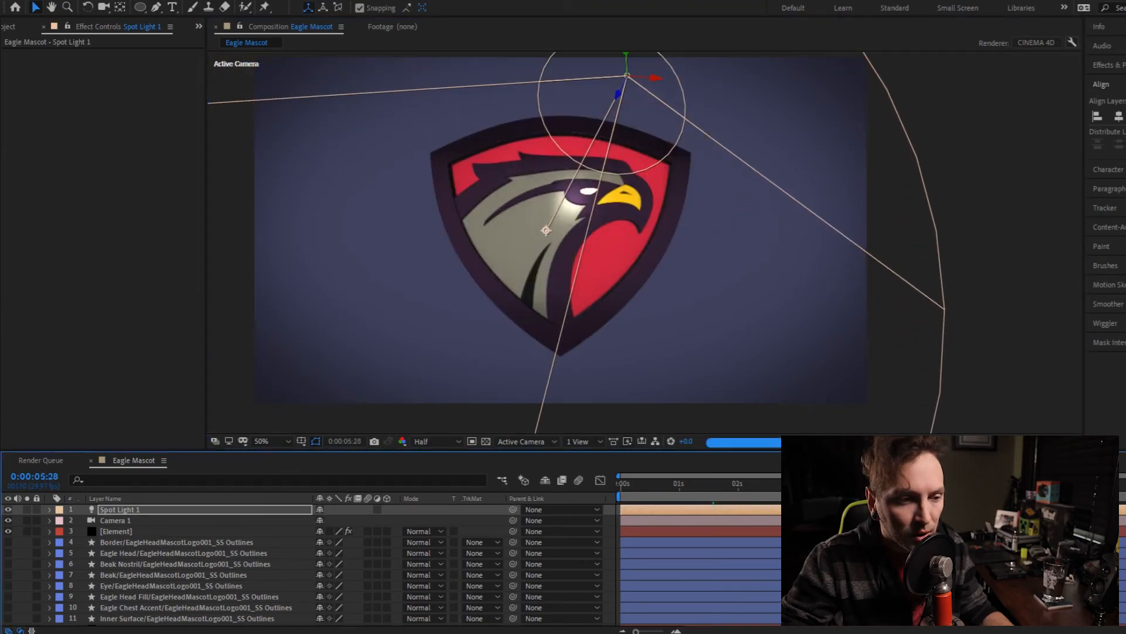
- Move the spot light above and to the right of the logo and aim its point of interest at the top of the eagle's head
{"action": "left_click_drag", "start_coordinate": [663, 84], "coordinate": [719, 83]}
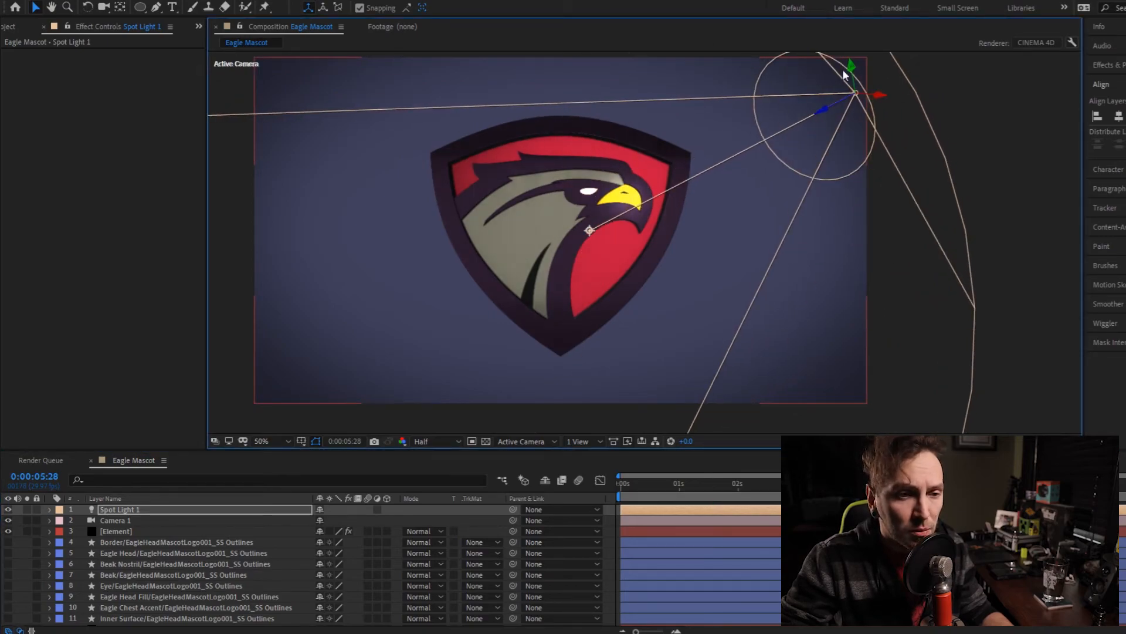
{"action": "left_click_drag", "start_coordinate": [852, 70], "coordinate": [831, 49]}
{"action": "left_click_drag", "start_coordinate": [580, 227], "coordinate": [604, 155]}
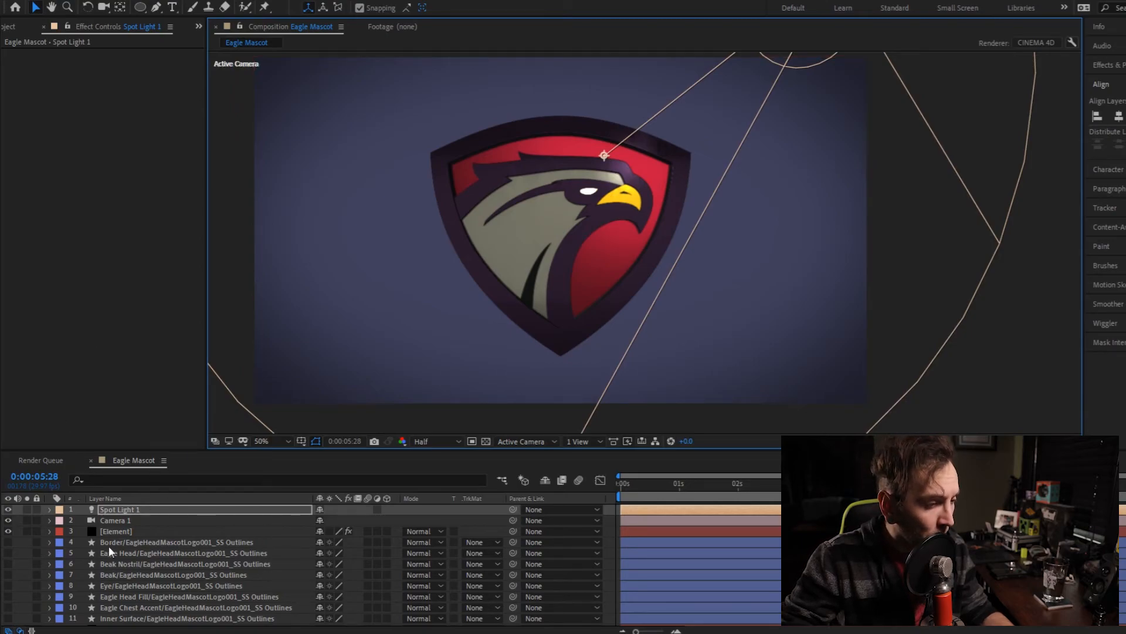
- Duplicate the spot light and place the copy below and left of the logo at position 766.6, 694.5, -646.2
{"action": "left_click", "coordinate": [126, 506]}
{"action": "key", "text": "ctrl+d"}
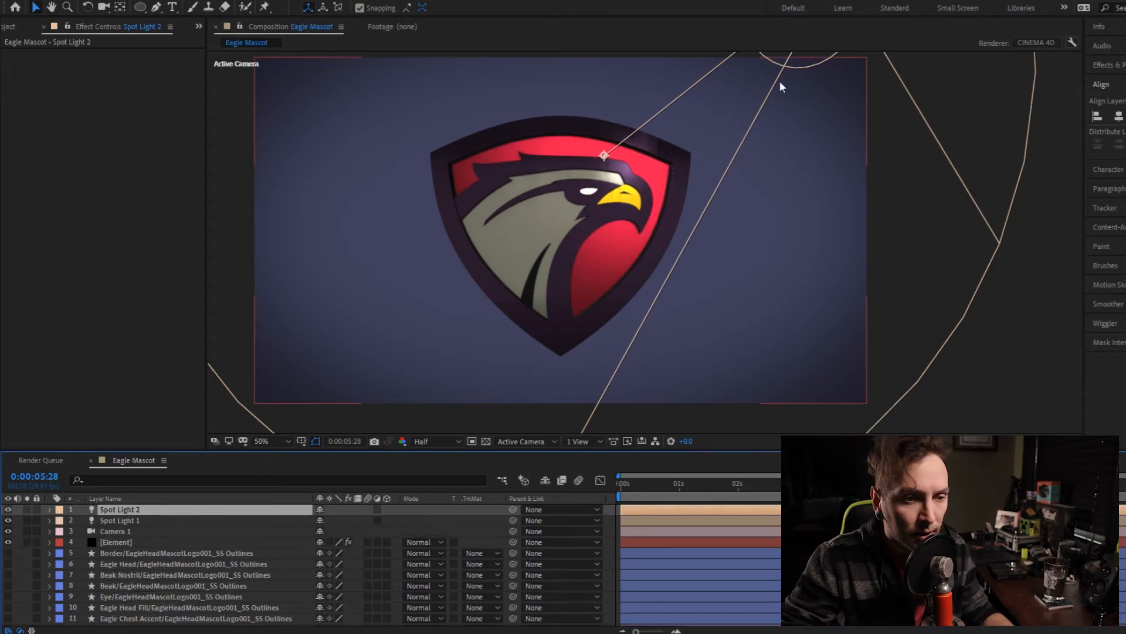
{"action": "key", "text": "p"}
{"action": "left_click_drag", "start_coordinate": [326, 524], "coordinate": [567, 496]}
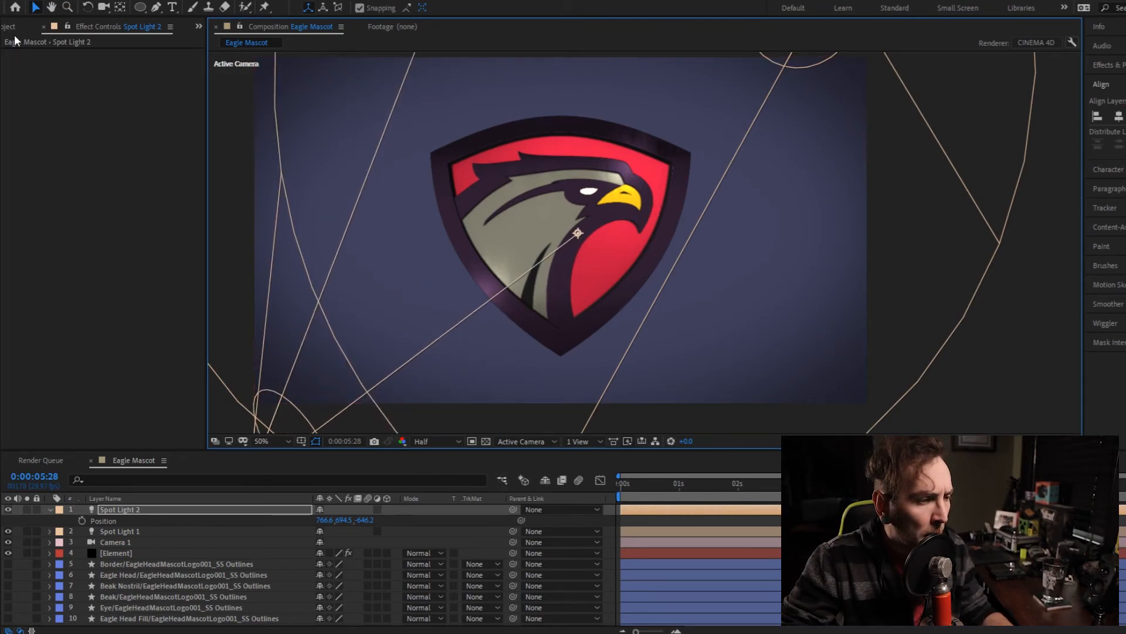
- Enable shadows in the render settings of the Element effect
{"action": "left_click", "coordinate": [129, 552]}
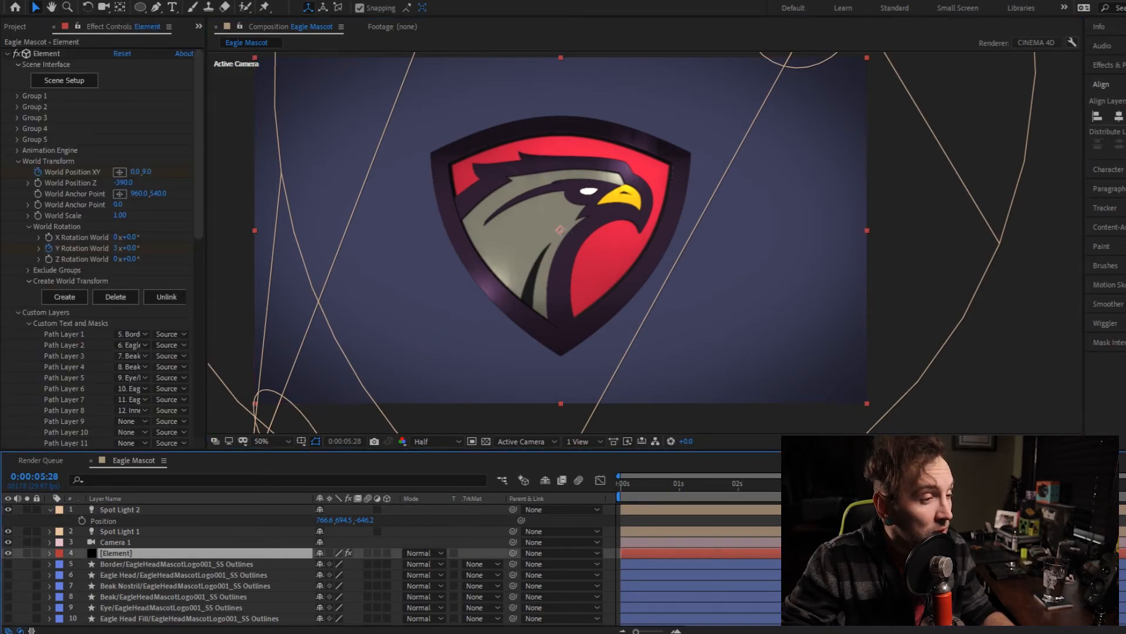
{"action": "scroll", "coordinate": [29, 248], "scroll_direction": "down", "scroll_amount": 10}
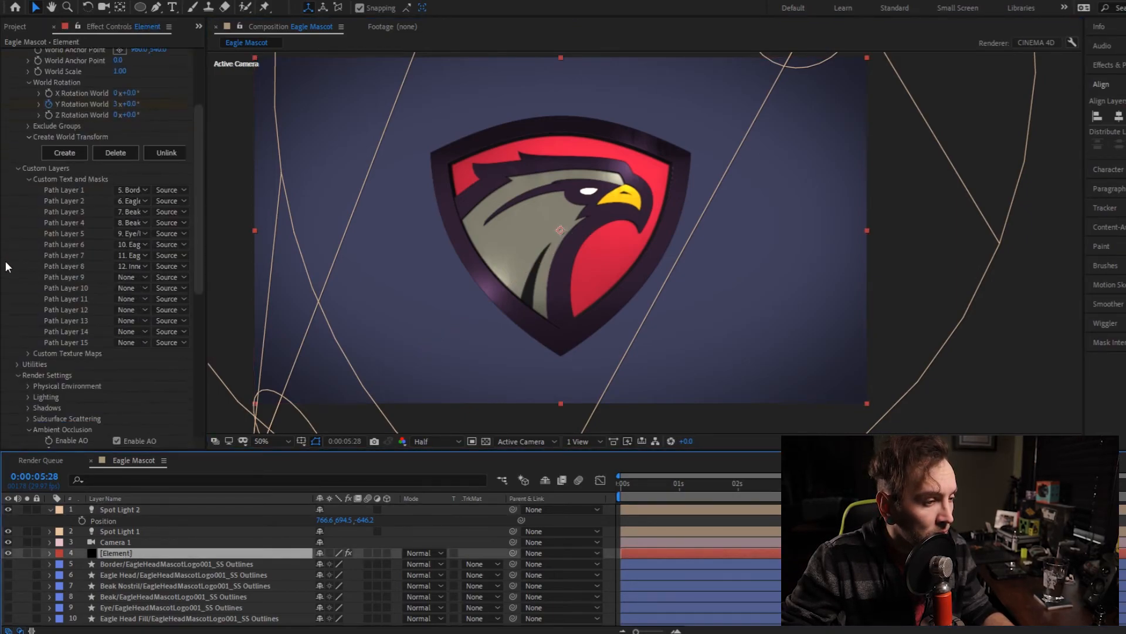
{"action": "scroll", "coordinate": [33, 205], "scroll_direction": "down", "scroll_amount": 3}
{"action": "left_click", "coordinate": [28, 178]}
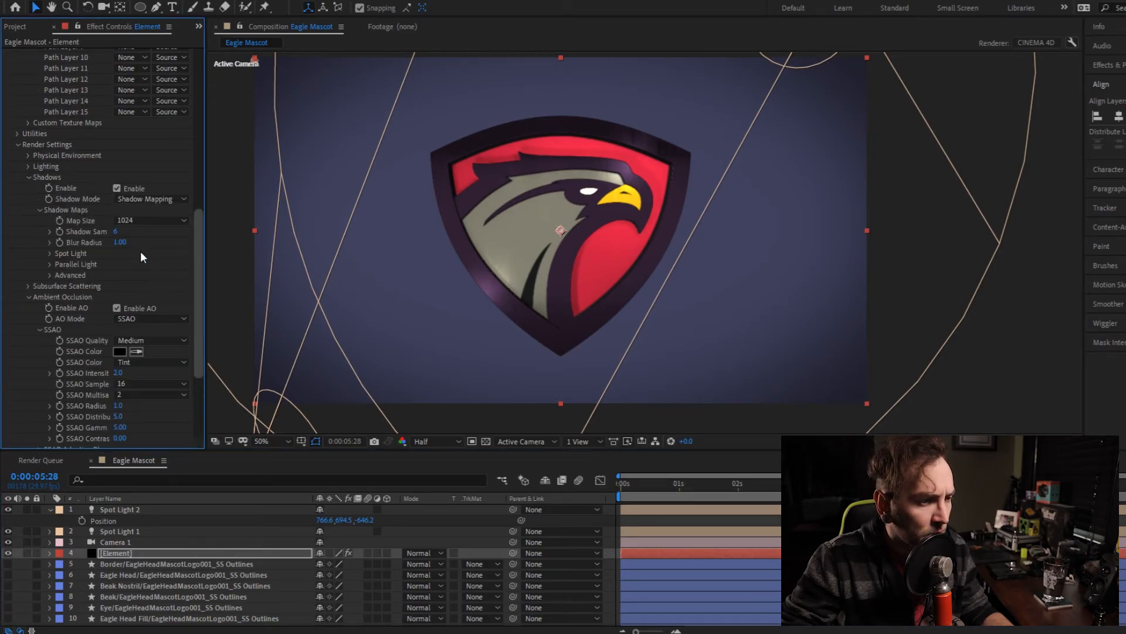
- Set the Element effect's SSAO Distribution to 11.8 and SSAO Gamma to 5.14
{"action": "scroll", "coordinate": [19, 331], "scroll_direction": "down", "scroll_amount": 4}
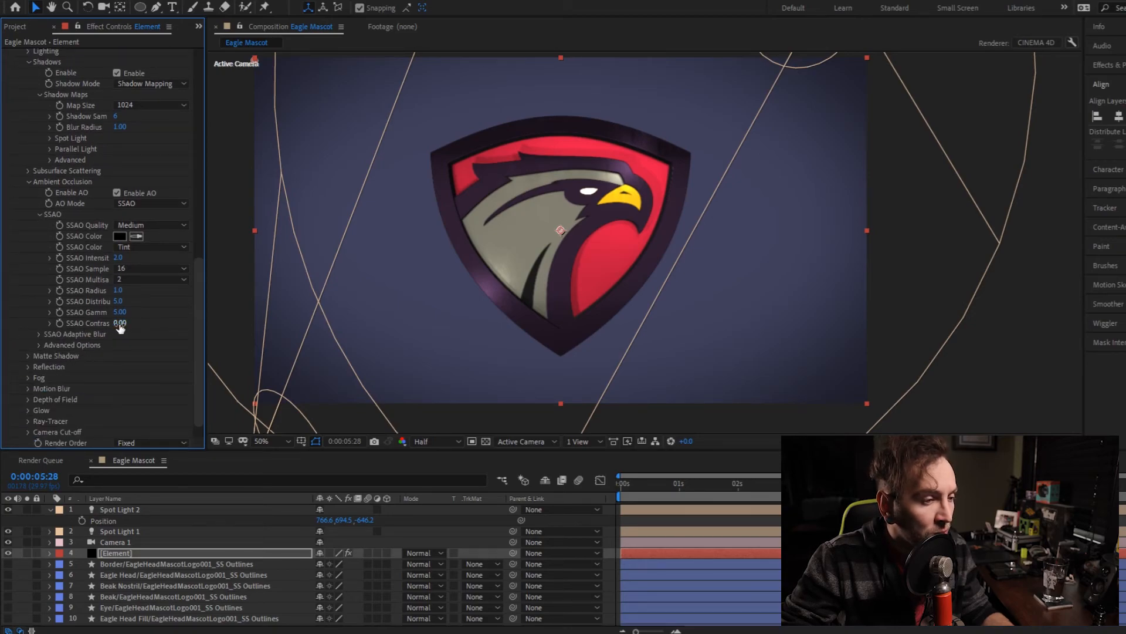
{"action": "scroll", "coordinate": [564, 219], "scroll_direction": "up", "scroll_amount": 3}
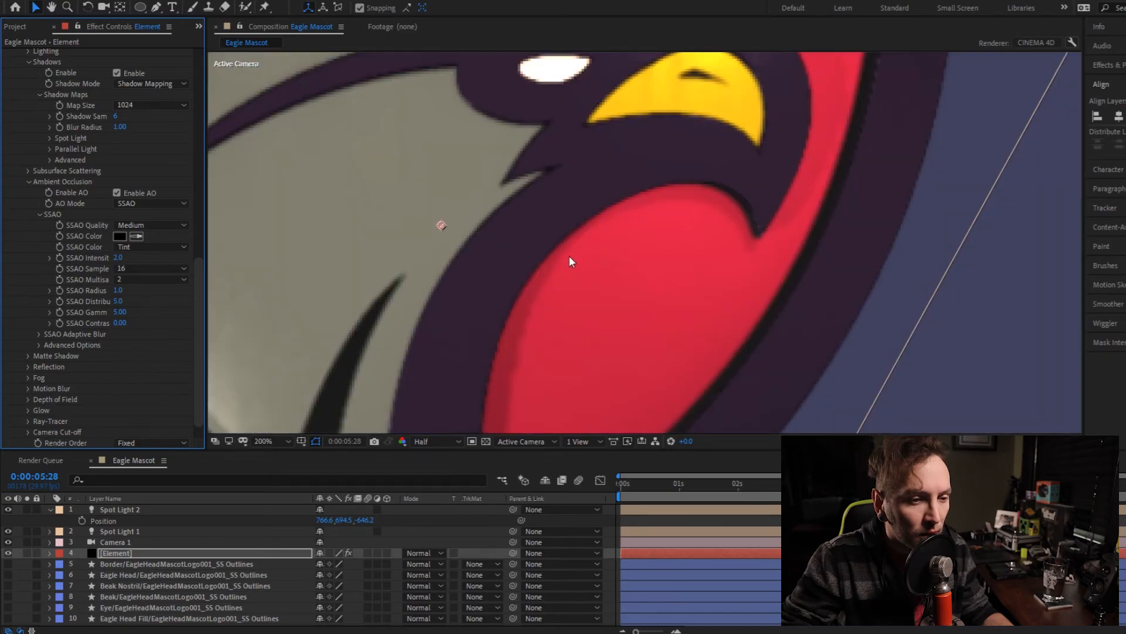
{"action": "scroll", "coordinate": [569, 258], "scroll_direction": "down", "scroll_amount": 1}
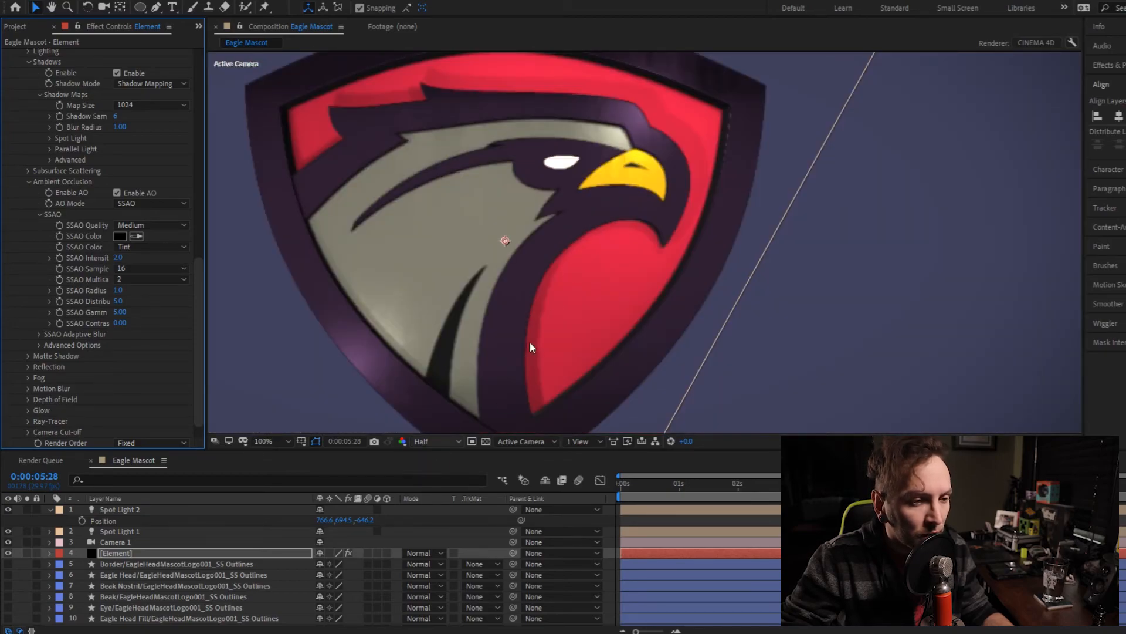
{"action": "scroll", "coordinate": [570, 301], "scroll_direction": "up", "scroll_amount": 1}
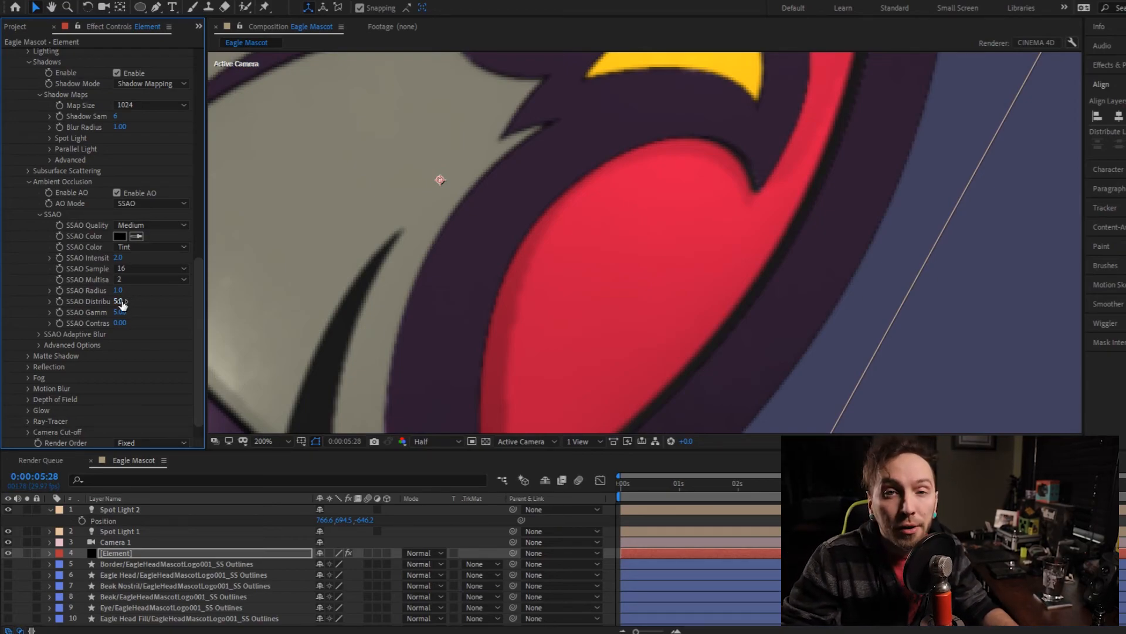
{"action": "left_click_drag", "start_coordinate": [120, 302], "coordinate": [161, 302]}
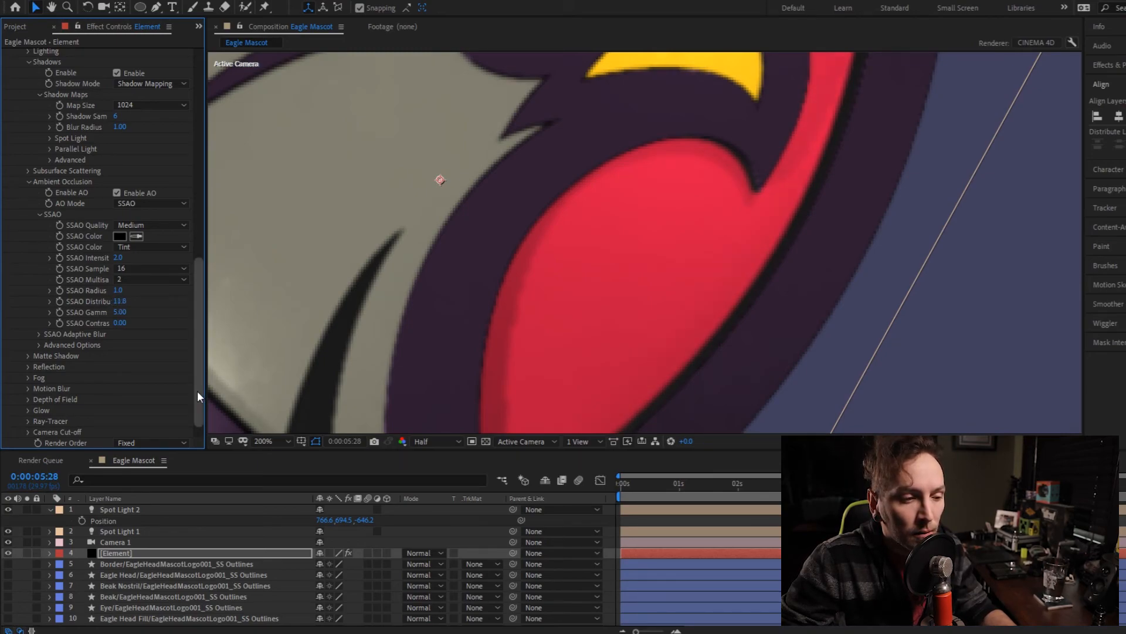
{"action": "left_click", "coordinate": [120, 312]}
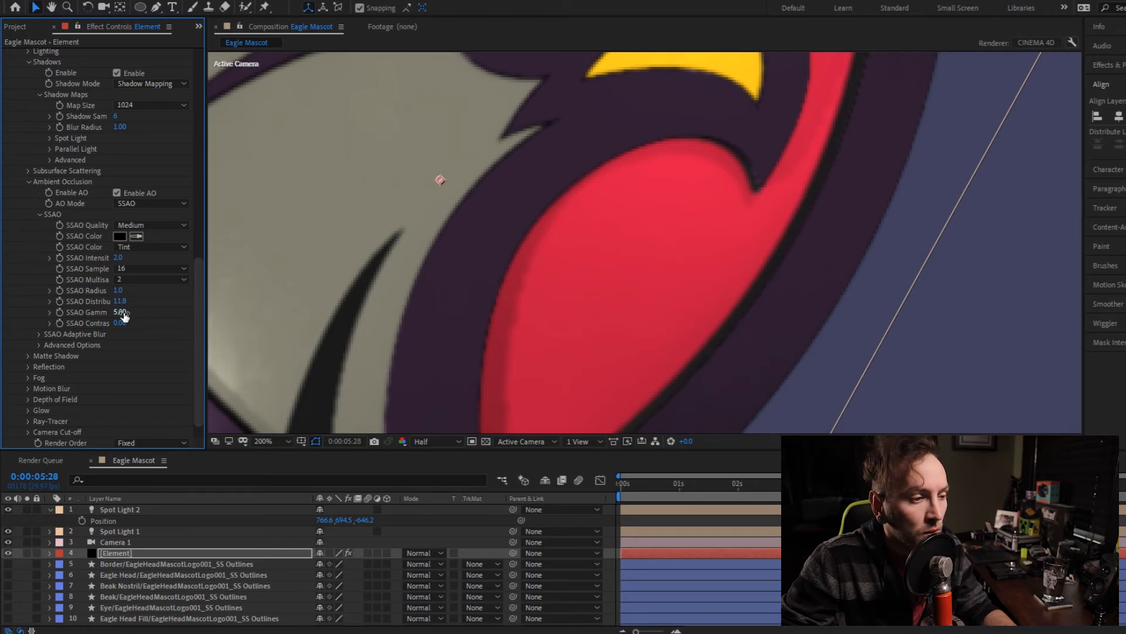
{"action": "left_click_drag", "start_coordinate": [124, 316], "coordinate": [181, 312]}
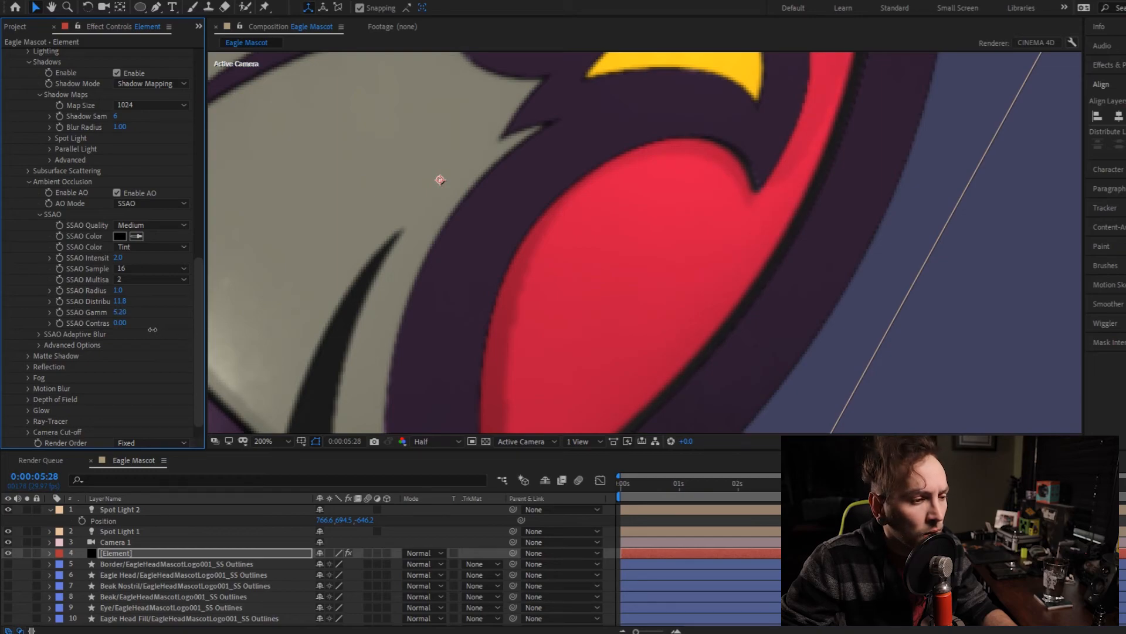
{"action": "left_click_drag", "start_coordinate": [149, 329], "coordinate": [145, 329]}
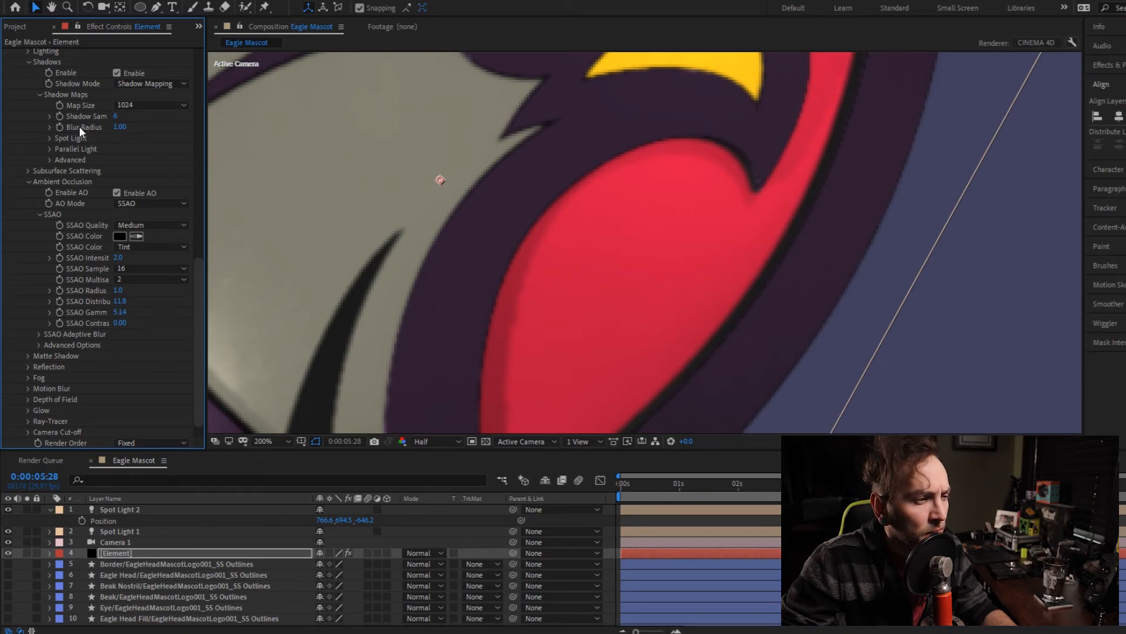
- Set the shadow maps' Shadow Samples to 8 and the composition preview resolution to Full
{"action": "left_click", "coordinate": [49, 159]}
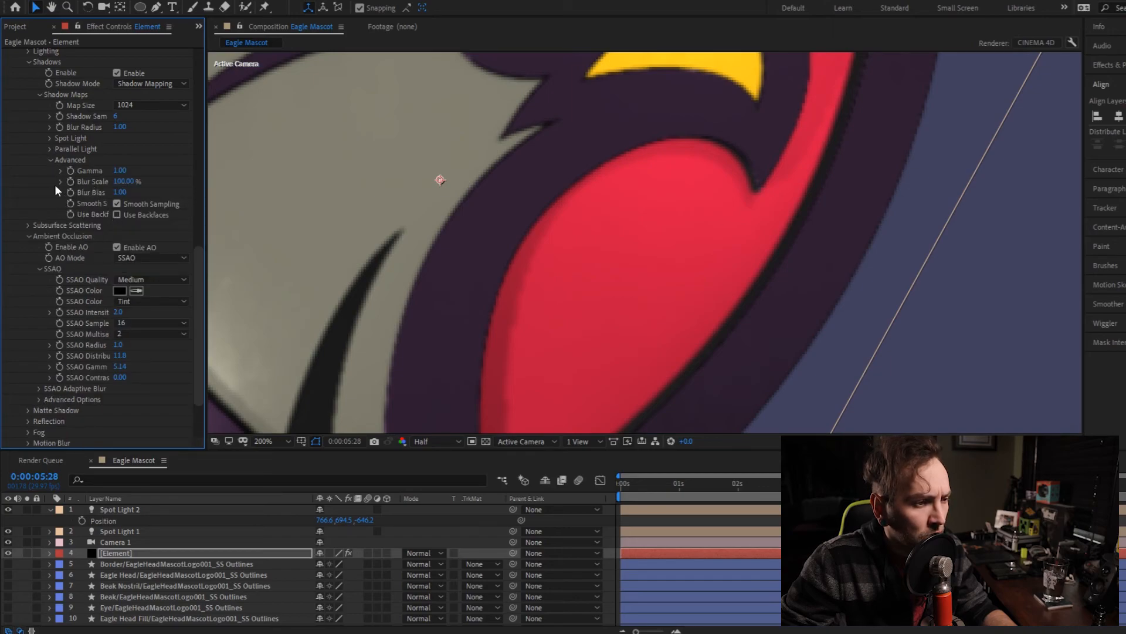
{"action": "left_click", "coordinate": [52, 159]}
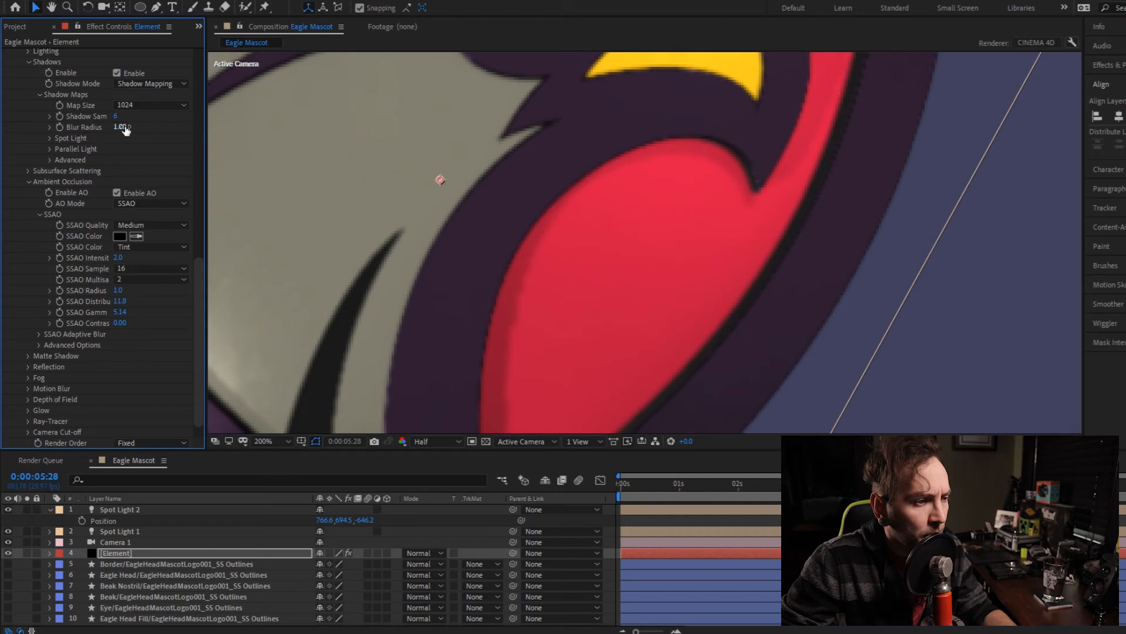
{"action": "left_click", "coordinate": [144, 107]}
{"action": "left_click", "coordinate": [25, 141]}
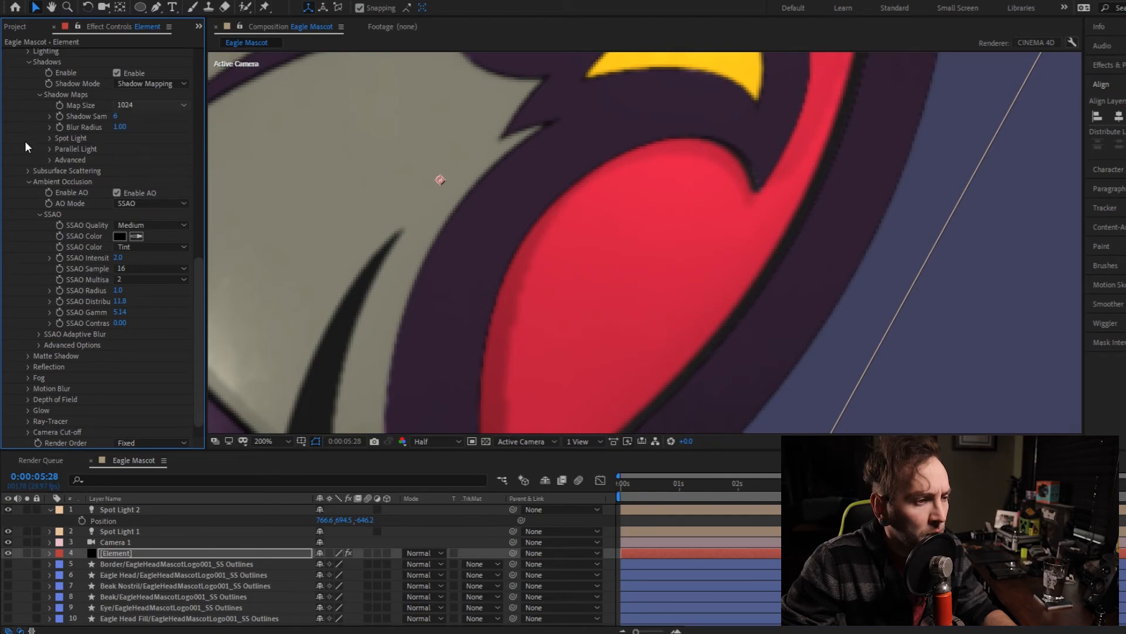
{"action": "left_click_drag", "start_coordinate": [117, 116], "coordinate": [128, 117]}
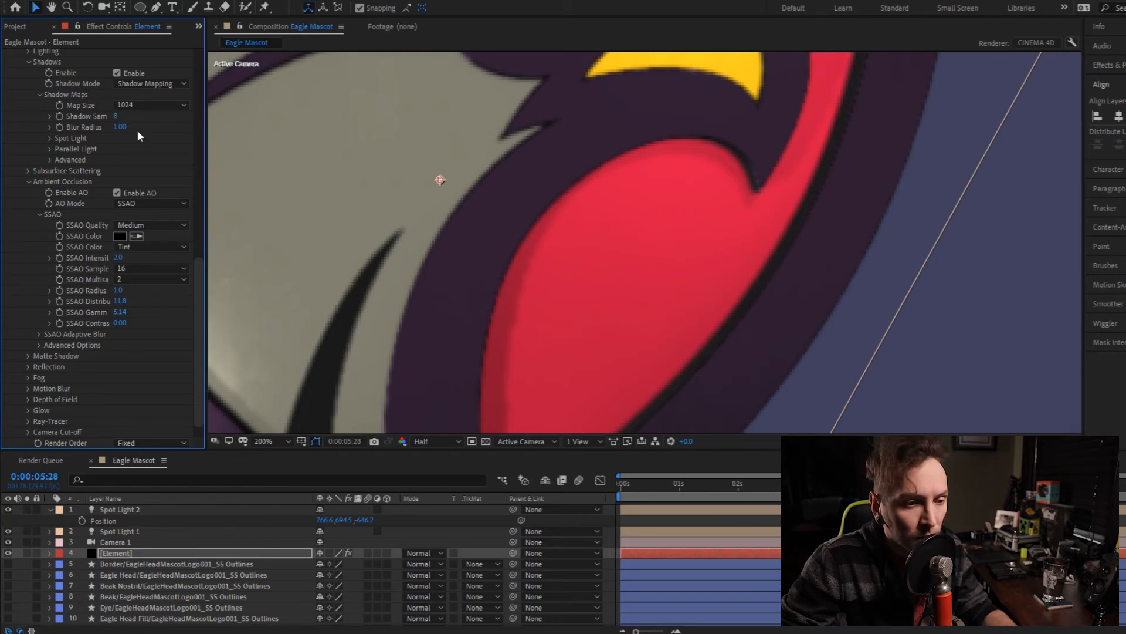
{"action": "left_click", "coordinate": [436, 441]}
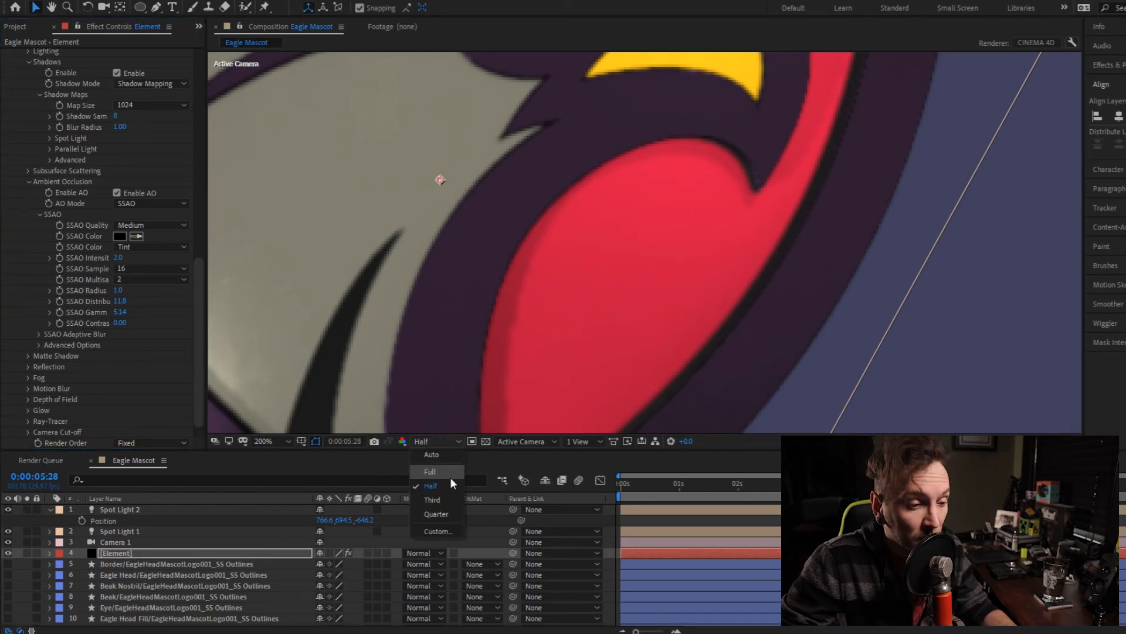
{"action": "left_click", "coordinate": [435, 473]}
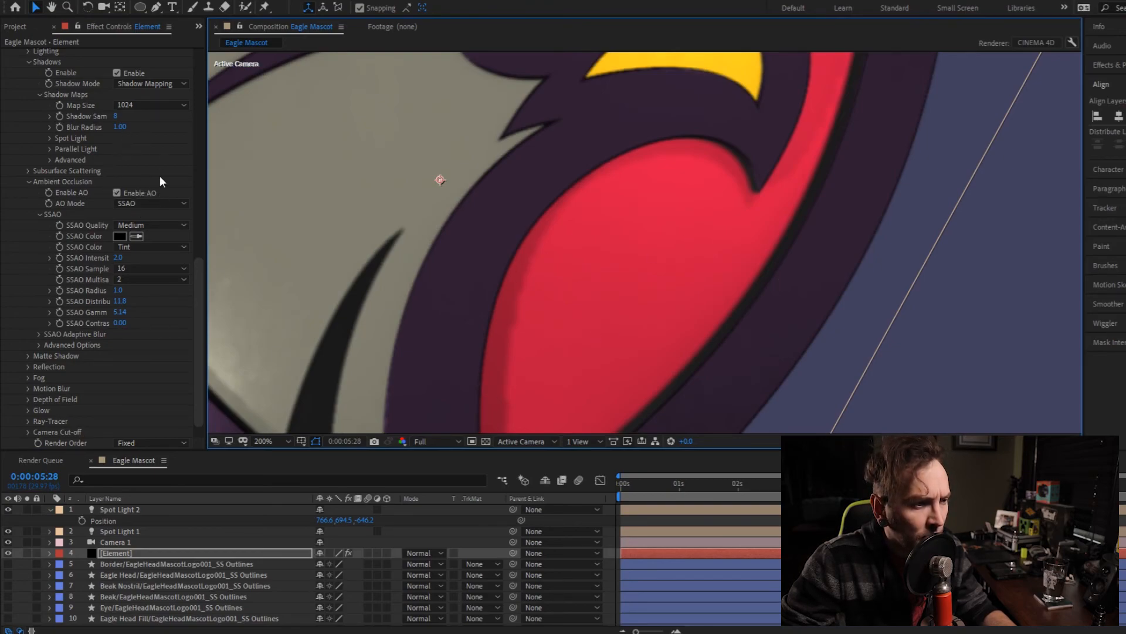
- Set the SSAO Quality to Ultra (Slower) and the shadow maps' Map Size to 8192
{"action": "scroll", "coordinate": [155, 146], "scroll_direction": "up", "scroll_amount": 1}
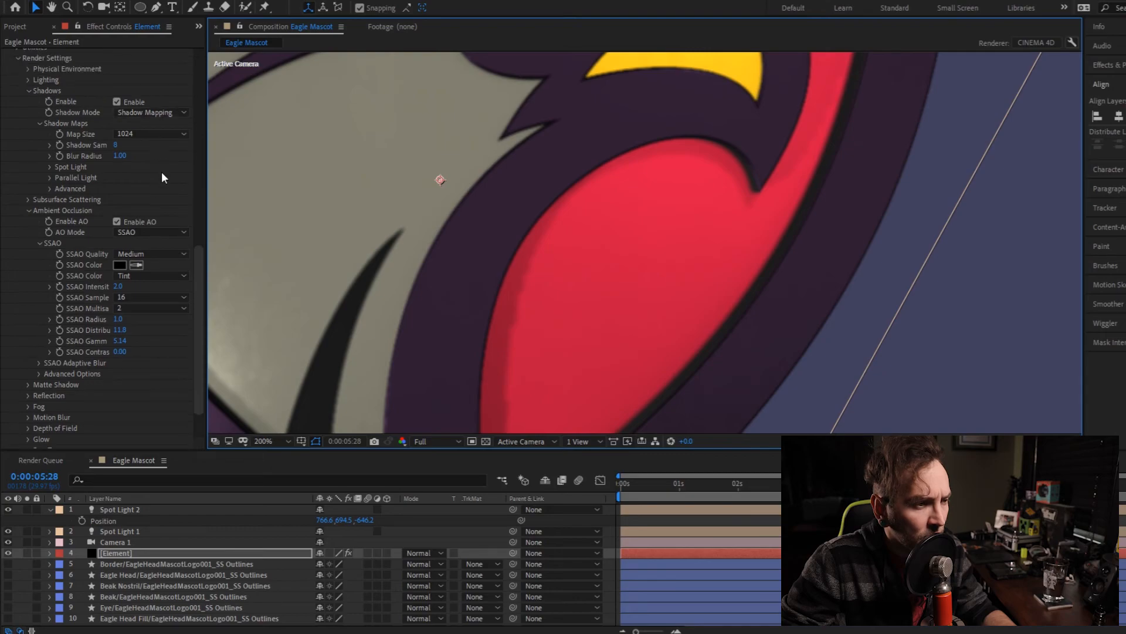
{"action": "left_click", "coordinate": [163, 252]}
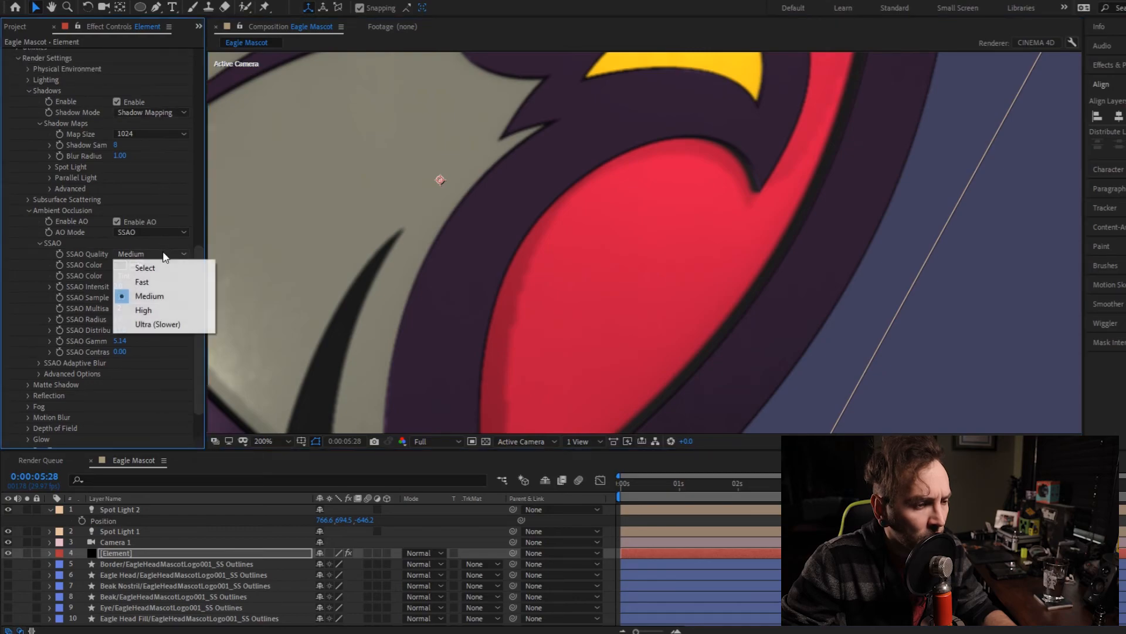
{"action": "left_click", "coordinate": [164, 323]}
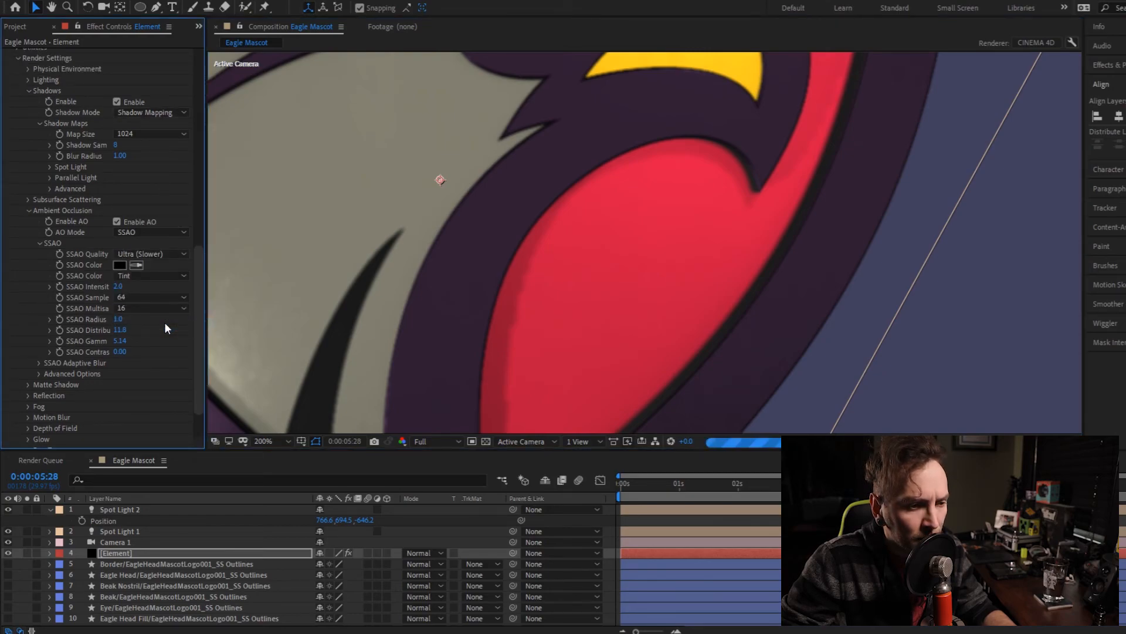
{"action": "left_click", "coordinate": [156, 133]}
{"action": "left_click", "coordinate": [160, 220]}
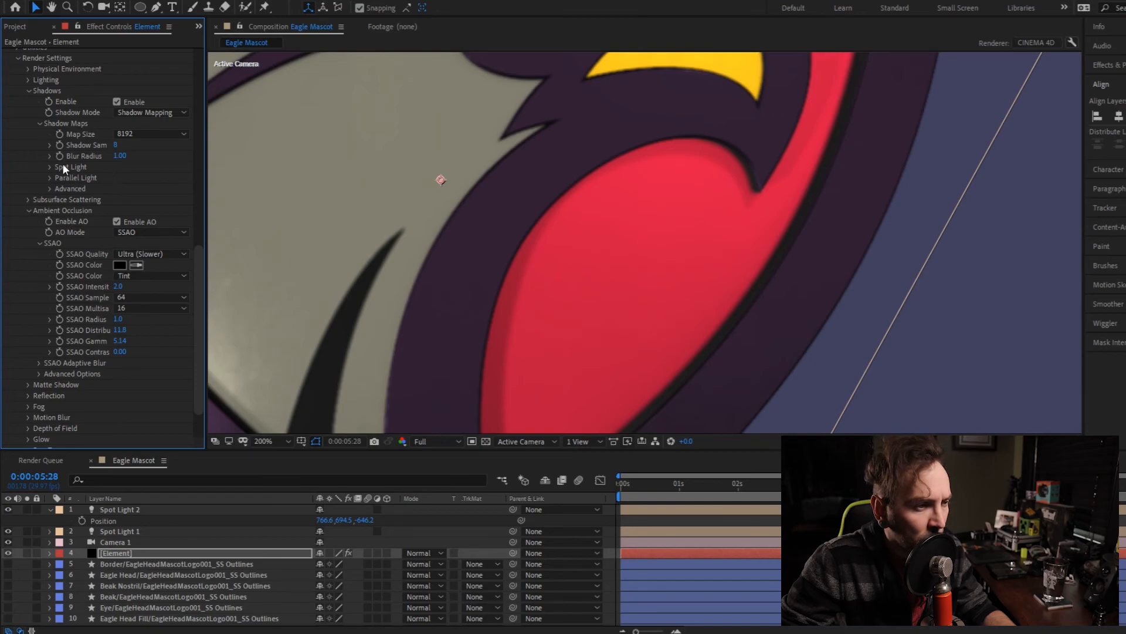
- Try a shadow Blur Radius of 1.20, and settle on 2.00
{"action": "left_click", "coordinate": [120, 157]}
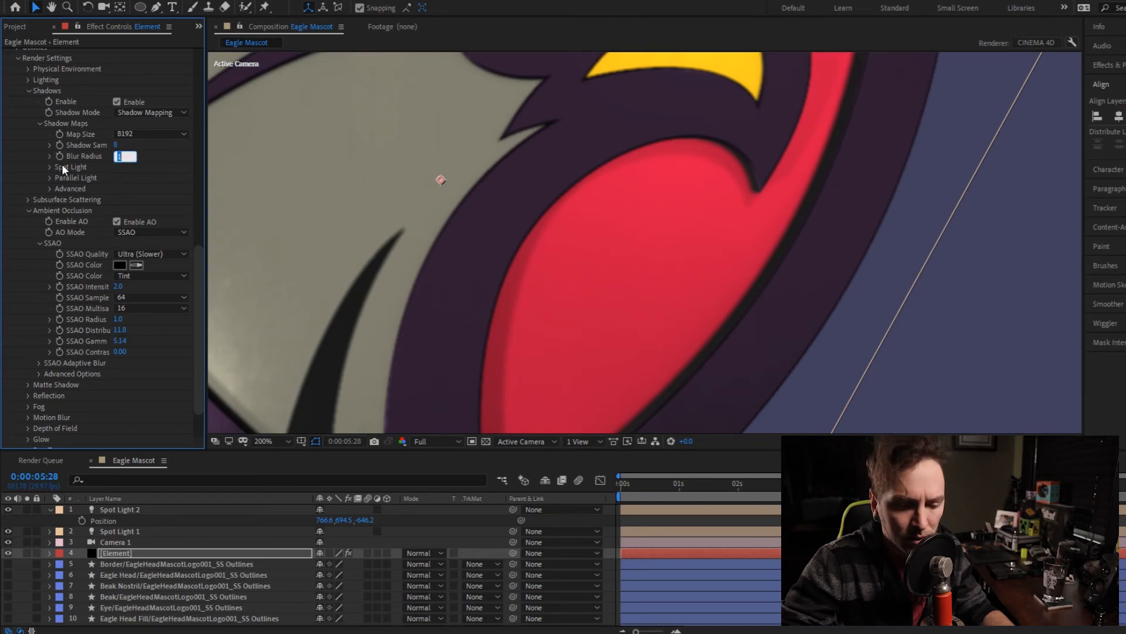
{"action": "type", "text": "12"}
{"action": "key", "text": "Return"}
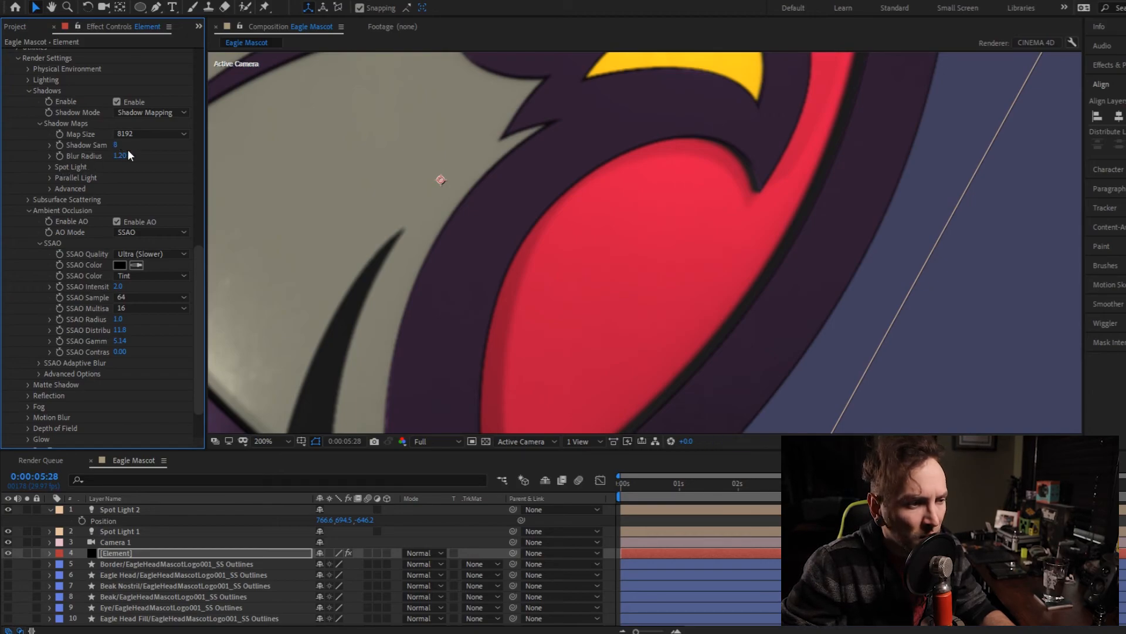
{"action": "left_click", "coordinate": [122, 156]}
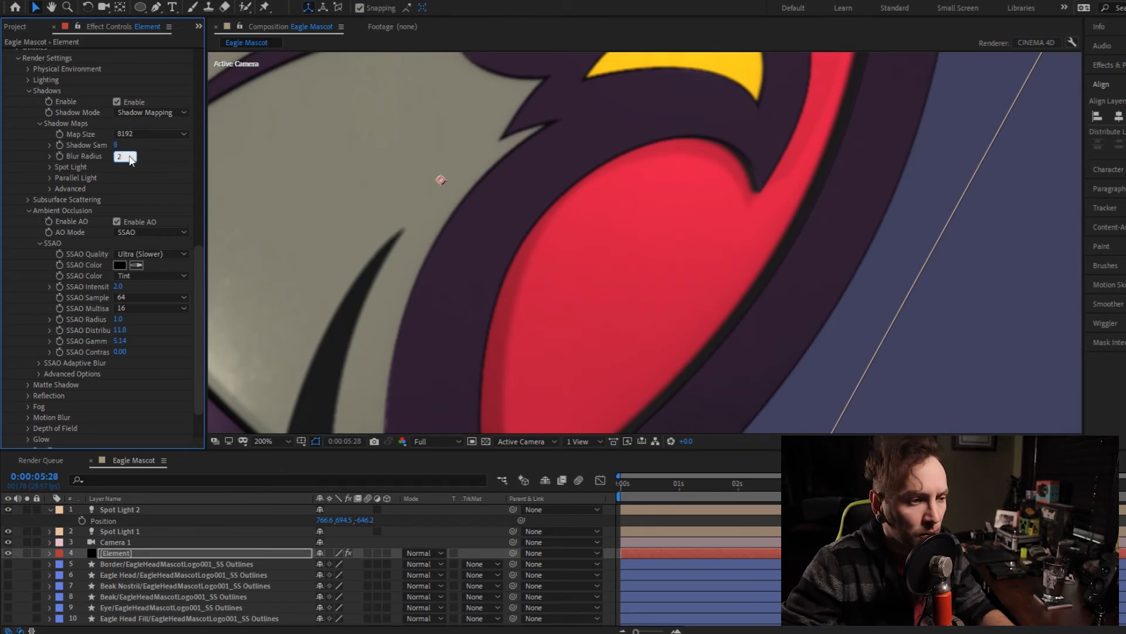
{"action": "type", "text": "2"}
{"action": "key", "text": "Return"}
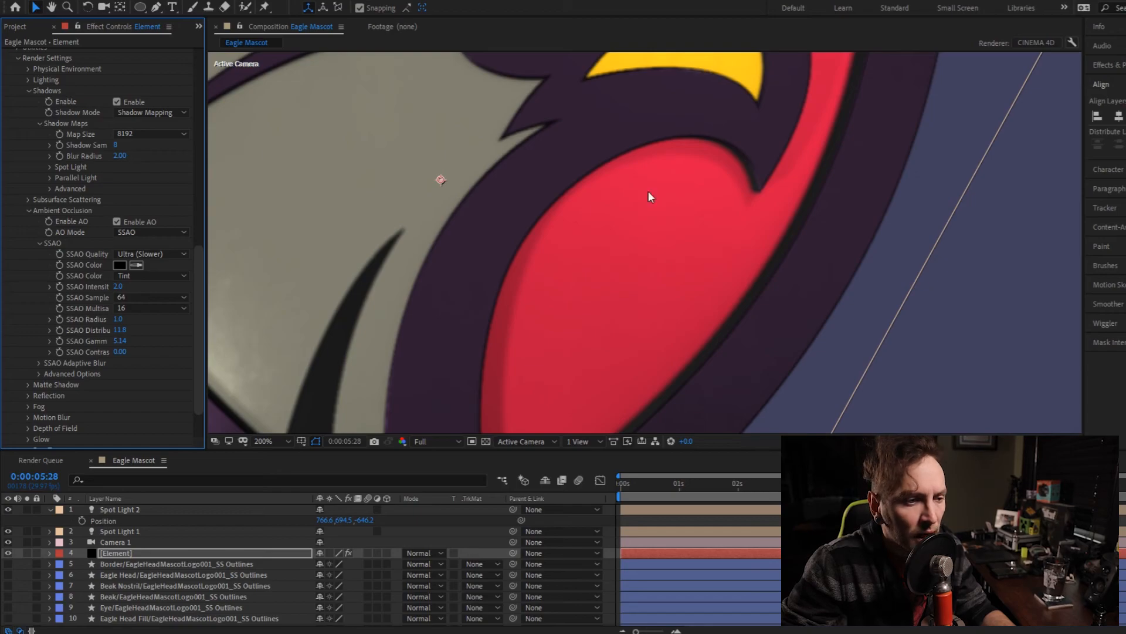
- Set the Shadow D value to 116.0 and the Depth Bias to -0.4 in the shadow maps' Spot Light settings
{"action": "left_click", "coordinate": [47, 167]}
{"action": "left_click", "coordinate": [122, 178]}
{"action": "left_click", "coordinate": [121, 178]}
{"action": "type", "text": "96"}
{"action": "key", "text": "Return"}
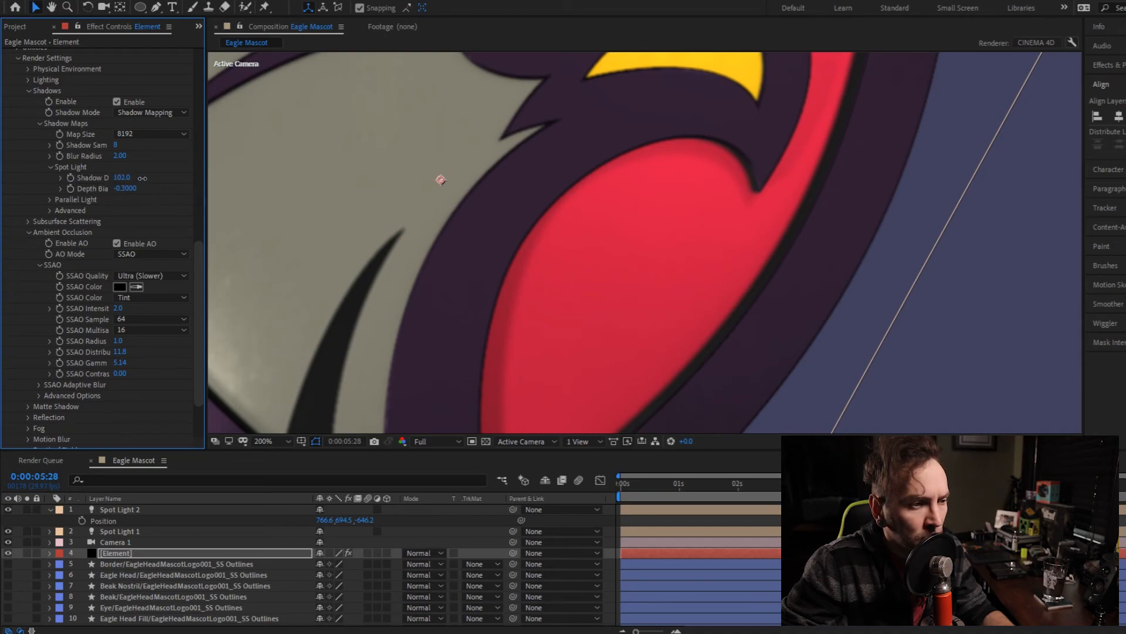
{"action": "left_click_drag", "start_coordinate": [142, 178], "coordinate": [147, 178]}
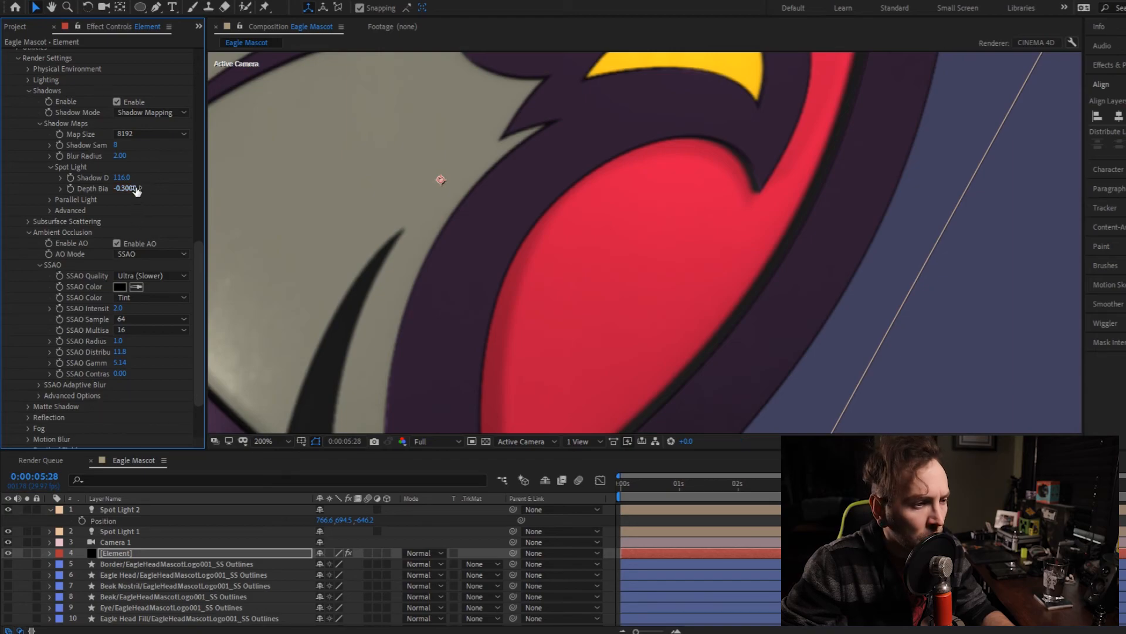
{"action": "type", "text": "-.4"}
{"action": "key", "text": "Return"}
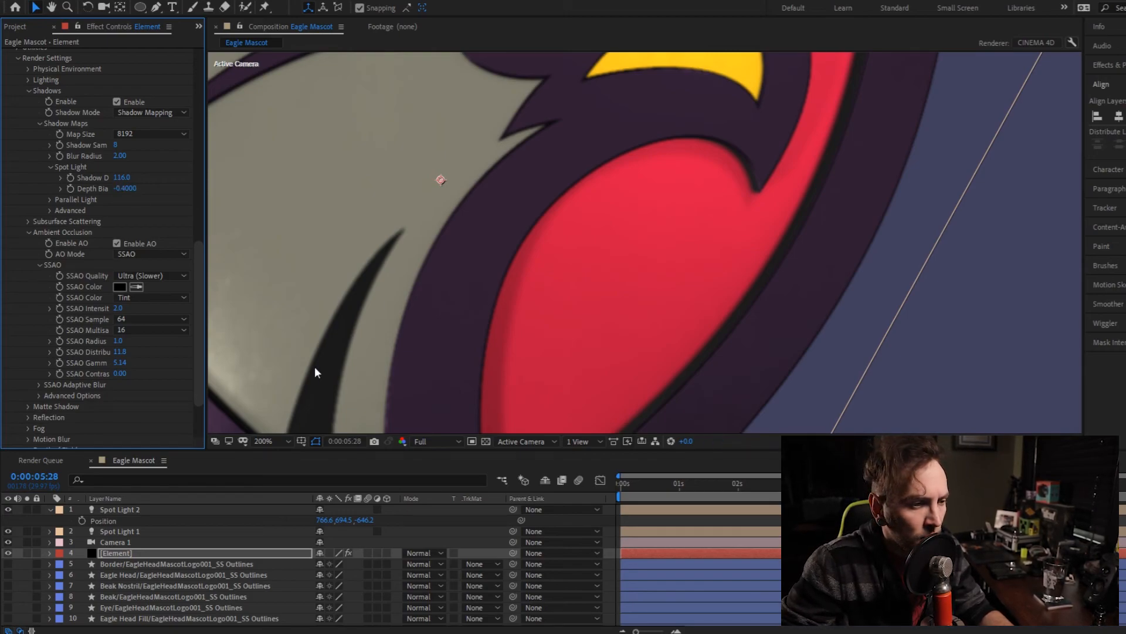
- Check the lighting and shadows on the rotating logo at 0:00:02:08 with the whole frame in view
{"action": "left_click", "coordinate": [833, 484]}
{"action": "left_click", "coordinate": [754, 484]}
{"action": "scroll", "coordinate": [641, 311], "scroll_direction": "down", "scroll_amount": 4}
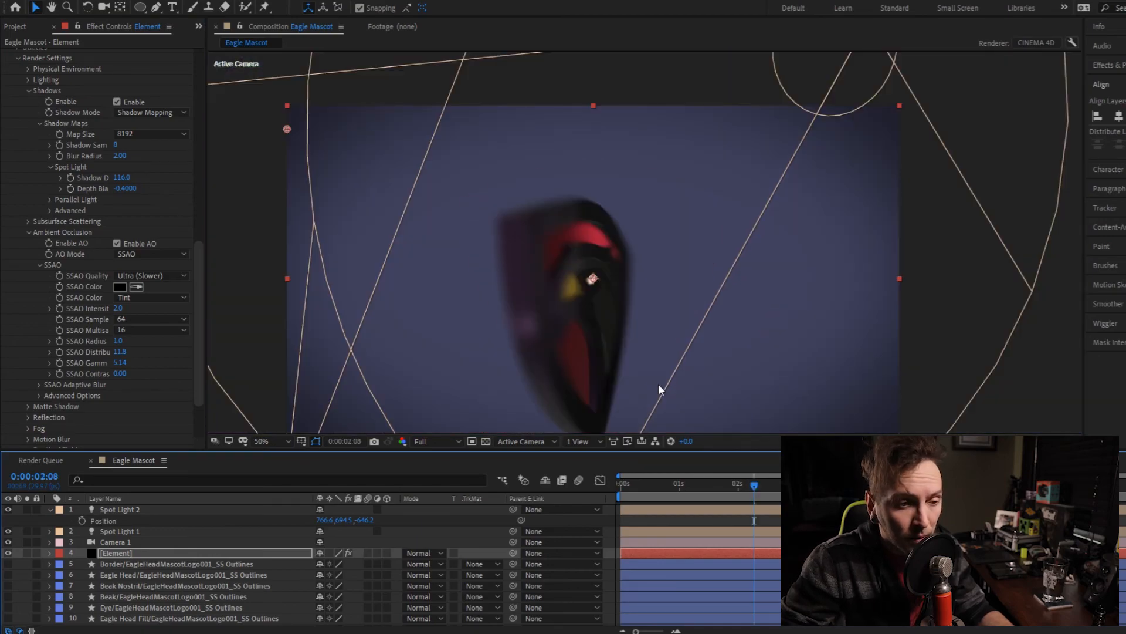